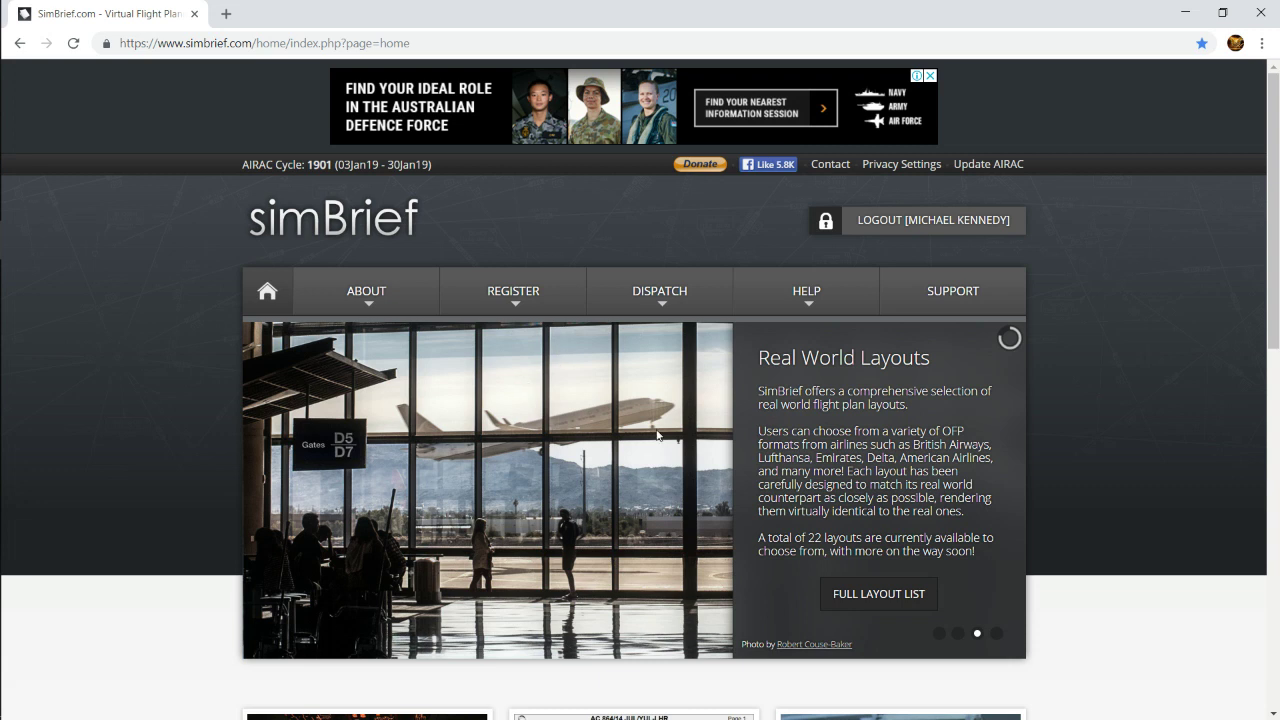
- Open the Integrated Dispatch System page from the SimBrief home page
mouse_move(634, 307)
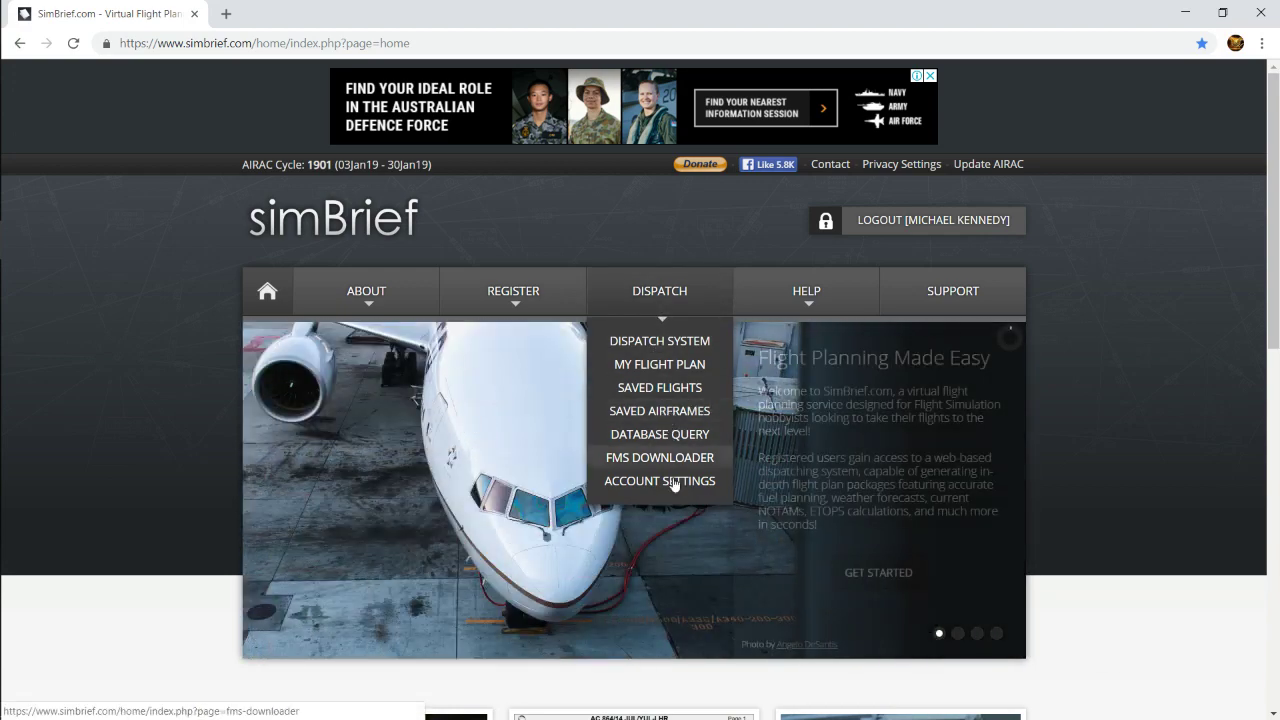
scroll(668, 490, down, 3)
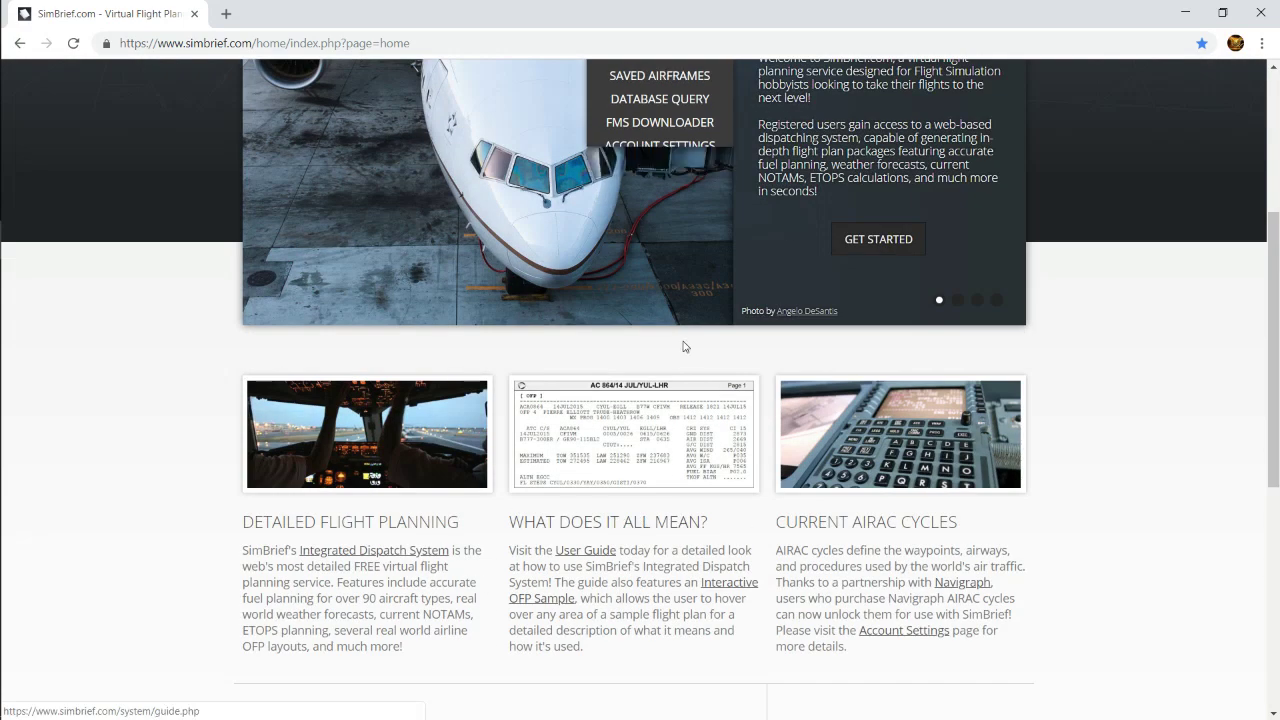
scroll(685, 347, up, 3)
mouse_move(660, 290)
click(660, 341)
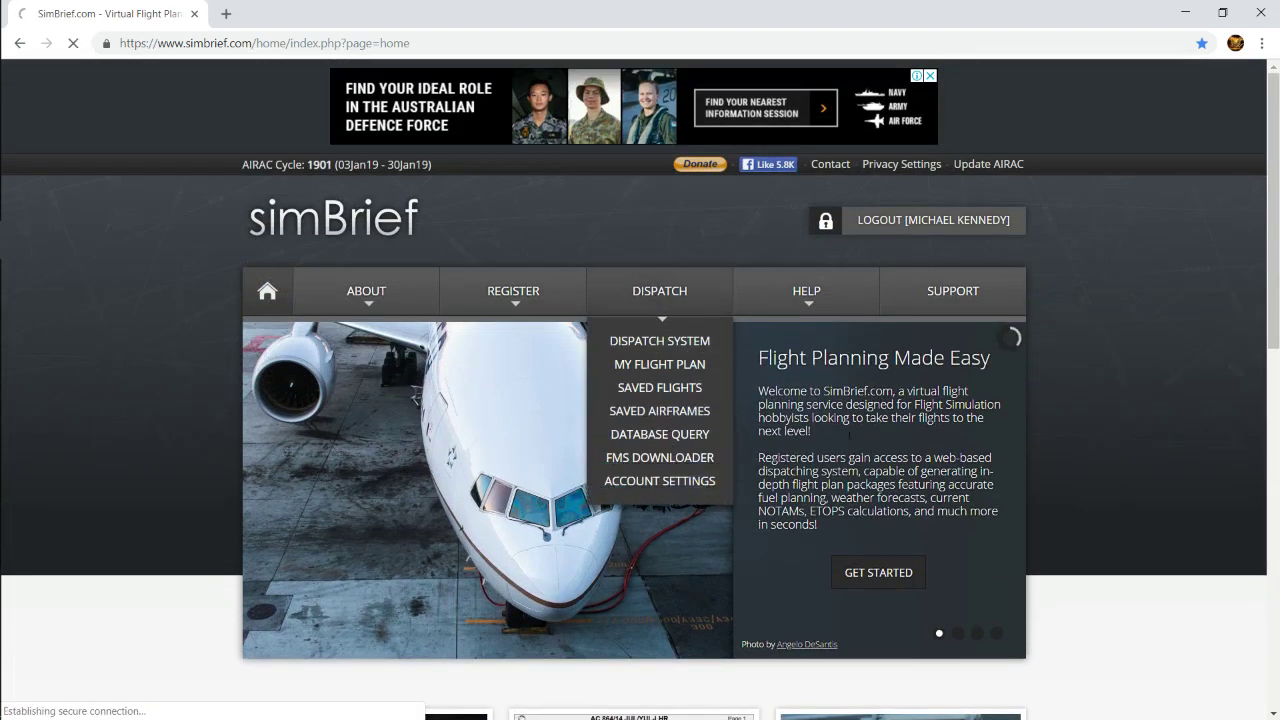
click(643, 340)
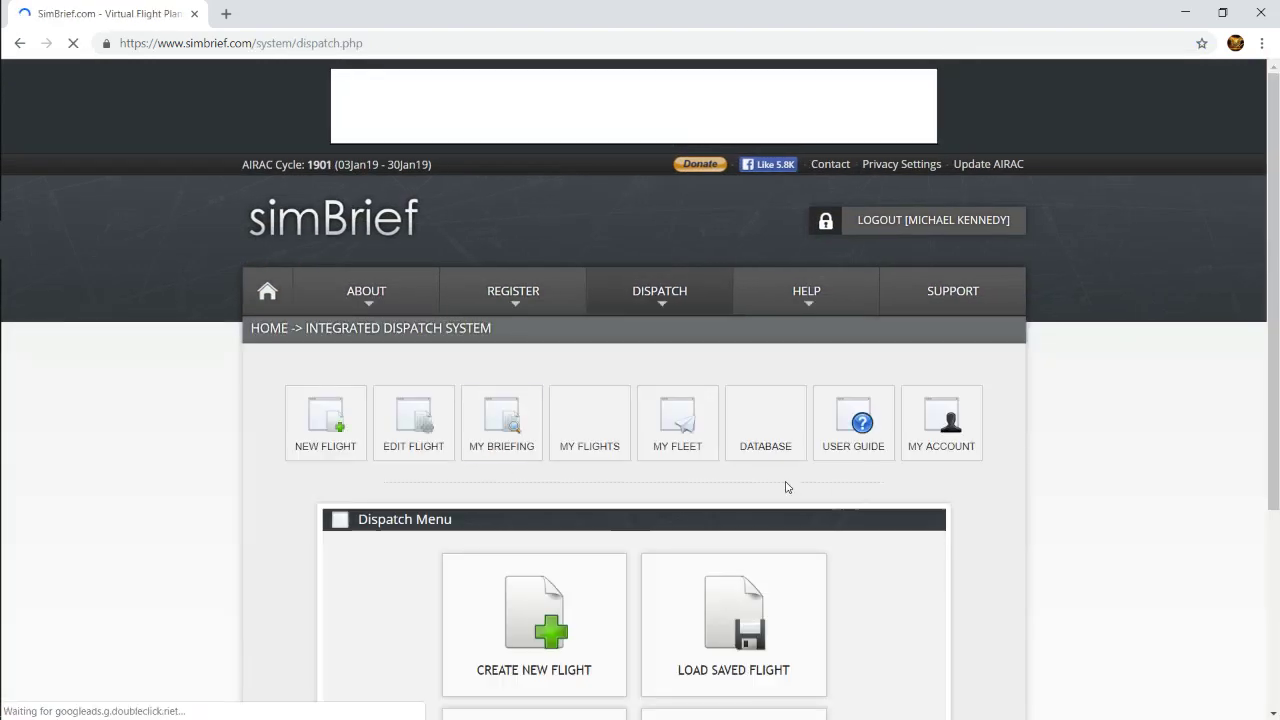
- Open the dispatch fleet and view its list of saved airframes
scroll(700, 480, down, 3)
scroll(534, 443, up, 3)
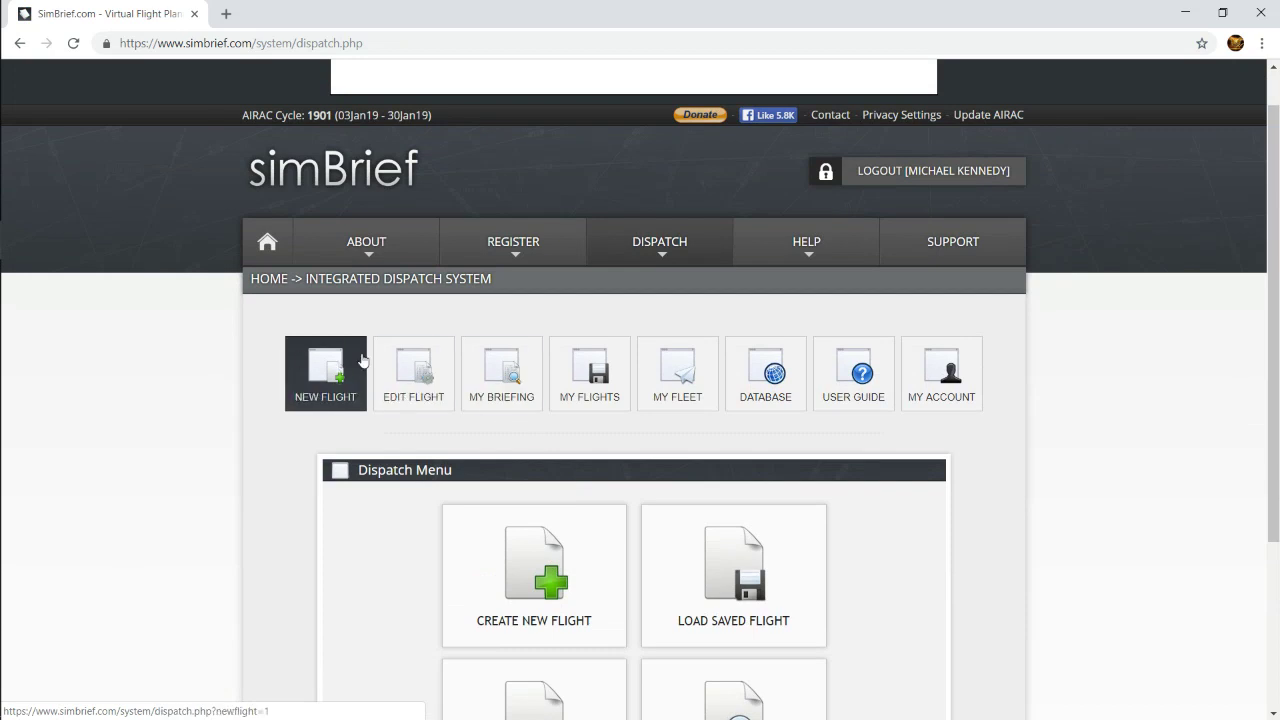
mouse_move(643, 268)
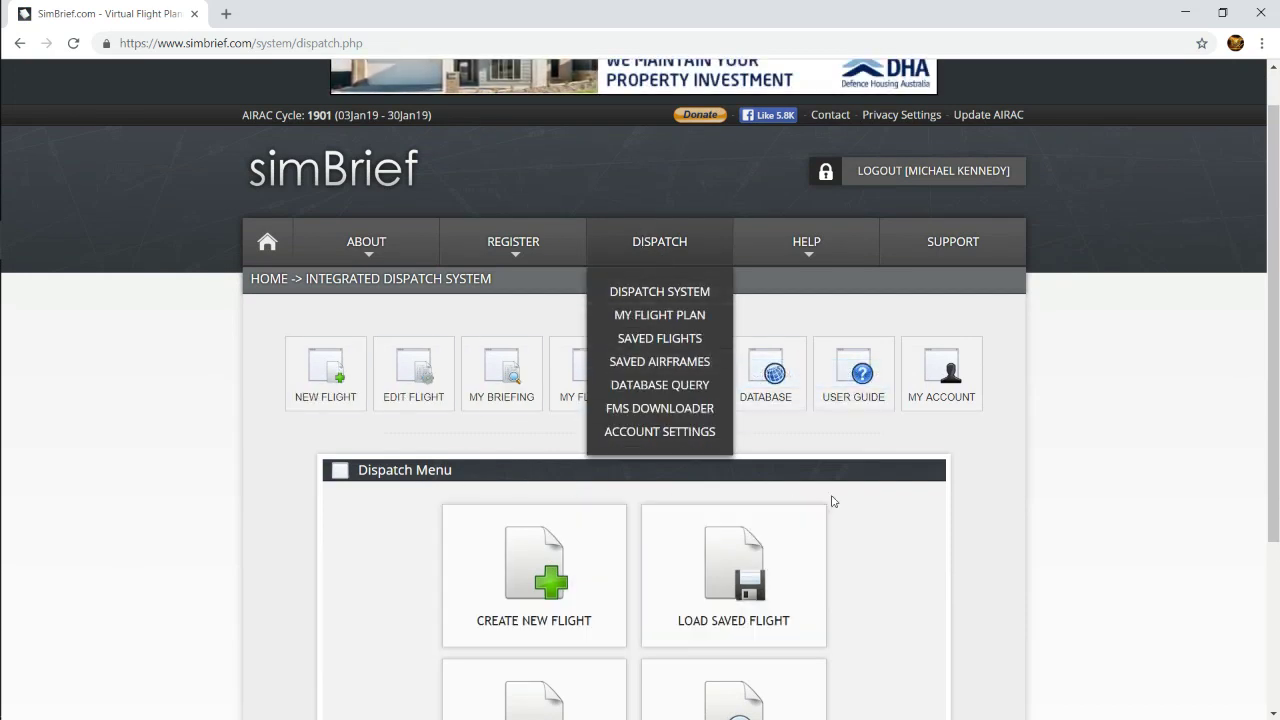
scroll(833, 500, down, 2)
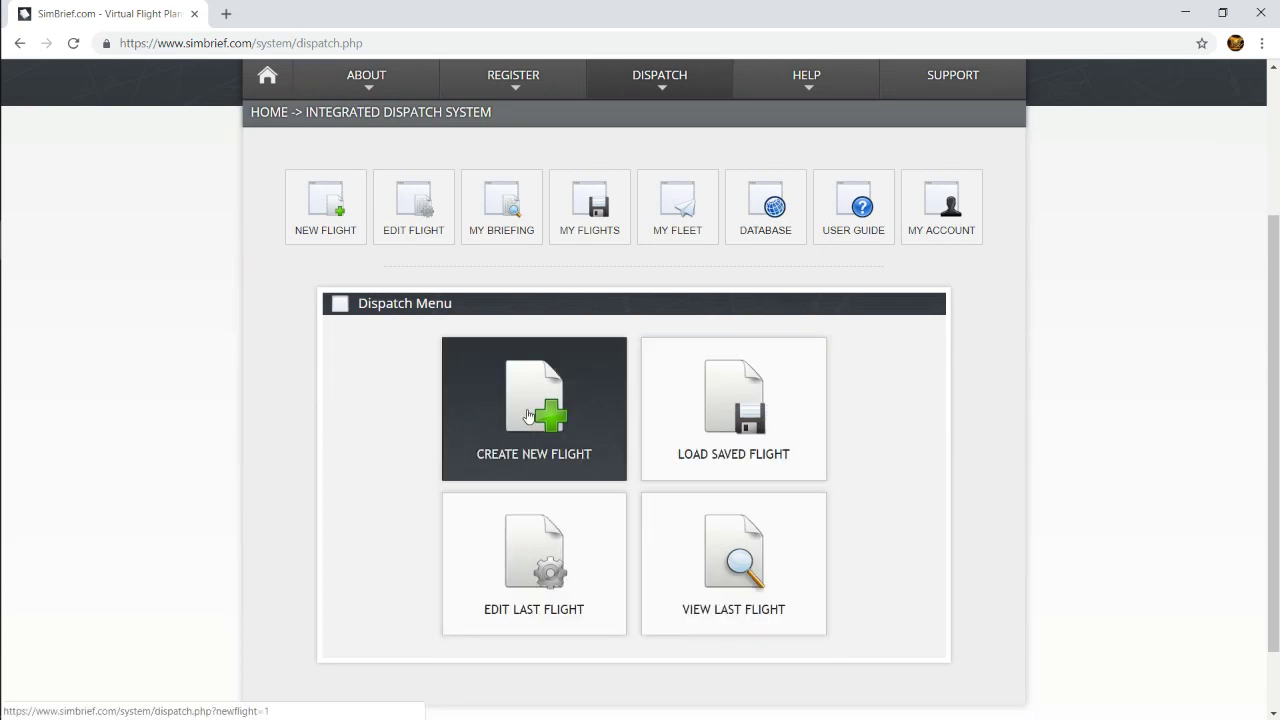
scroll(720, 291, up, 1)
click(679, 294)
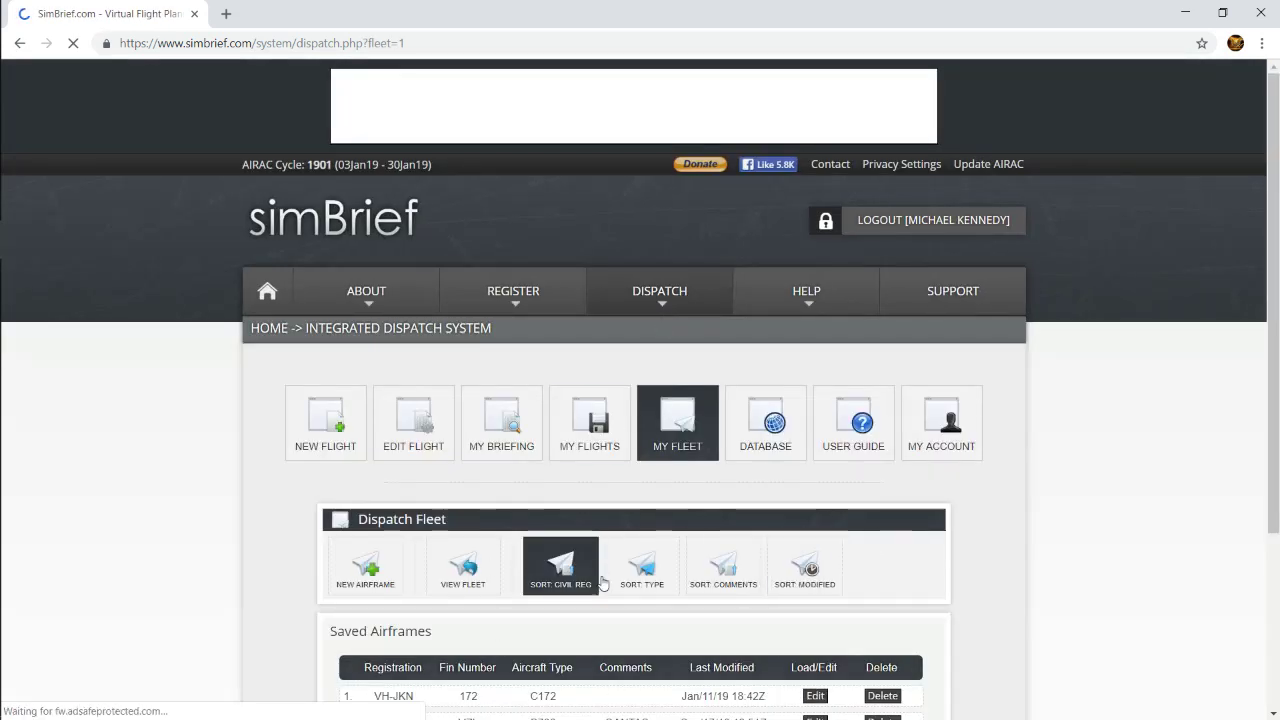
scroll(603, 583, down, 3)
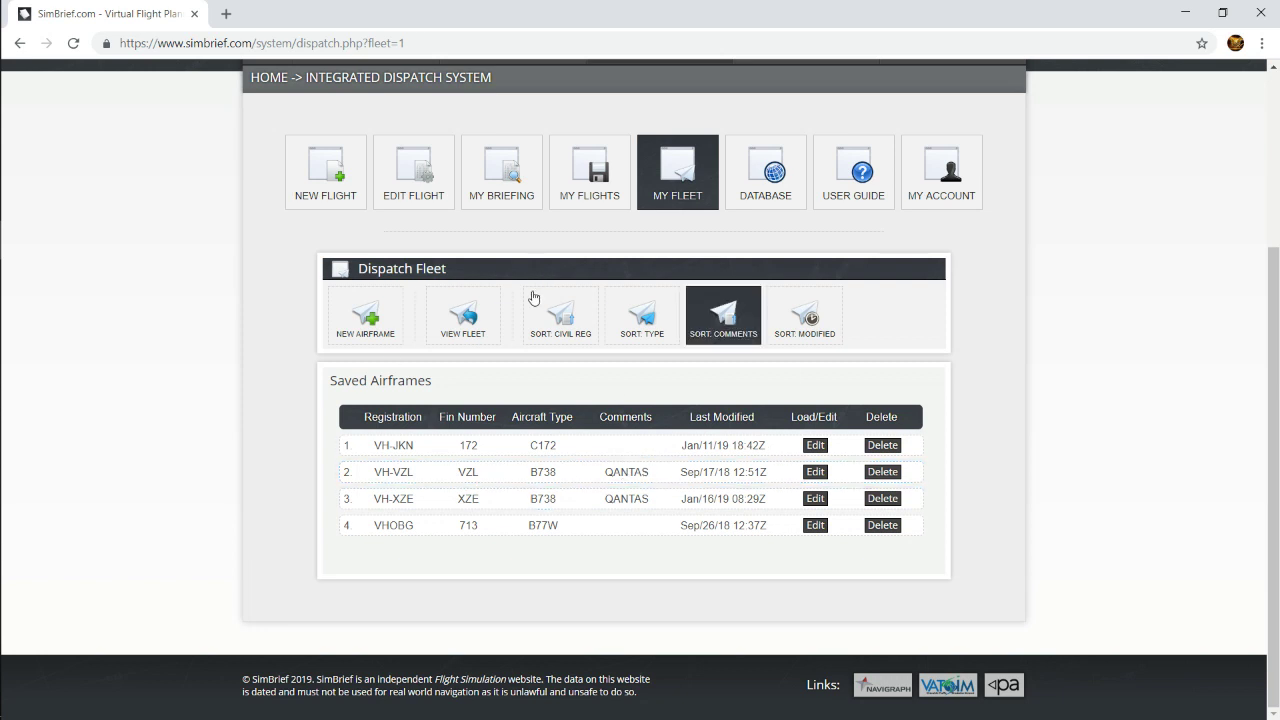
- Start a new airframe of type B738 - B737-800 and proceed to its airframe options
click(366, 318)
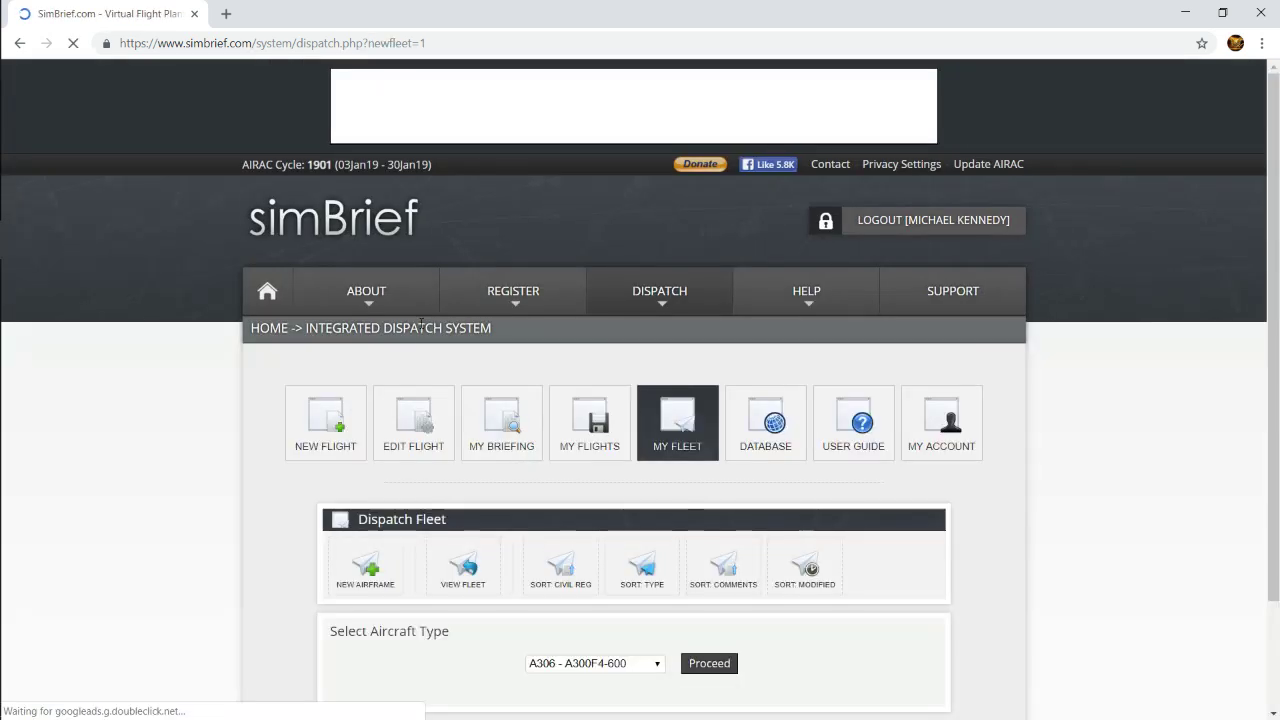
scroll(600, 500, down, 3)
click(600, 531)
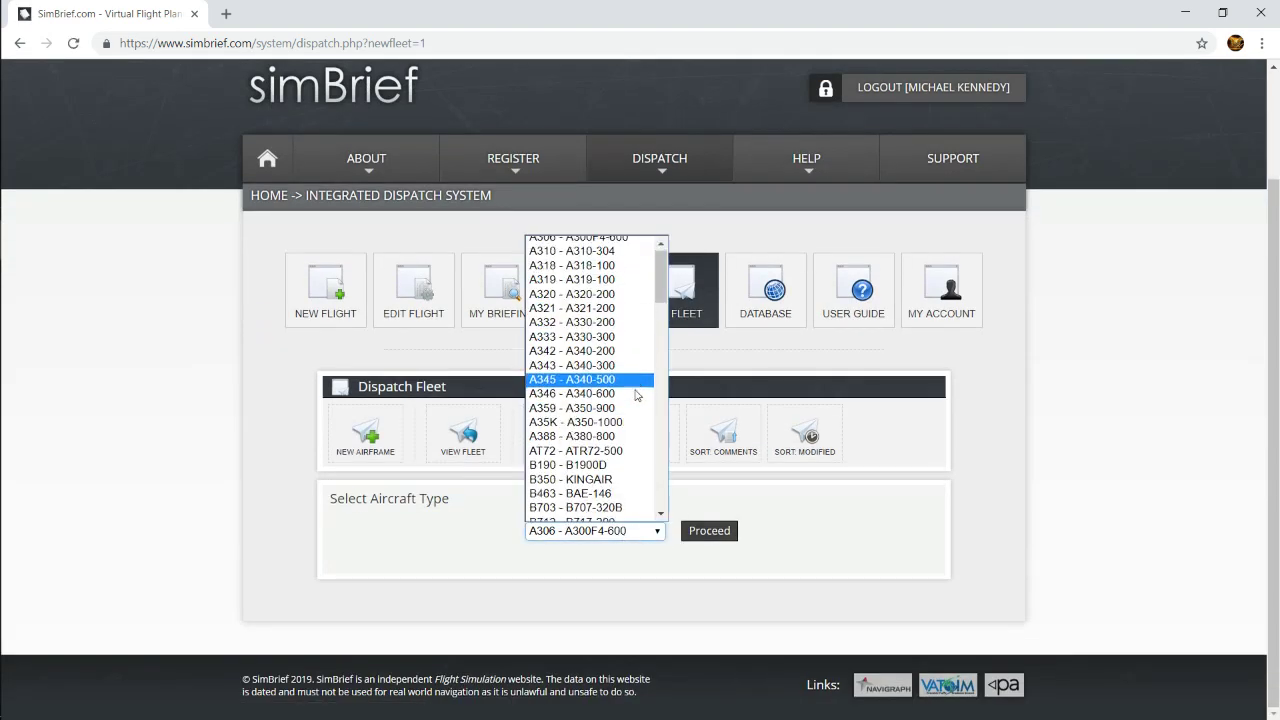
scroll(611, 375, down, 5)
scroll(611, 392, up, 4)
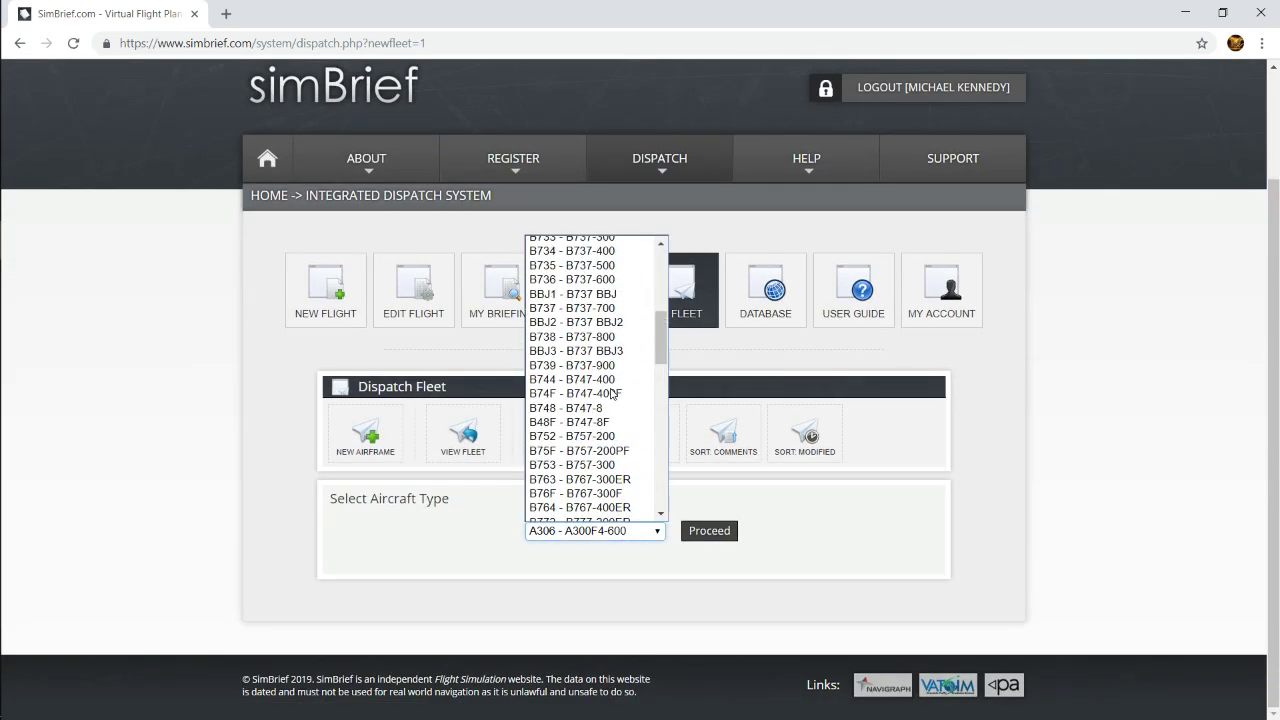
scroll(618, 437, down, 3)
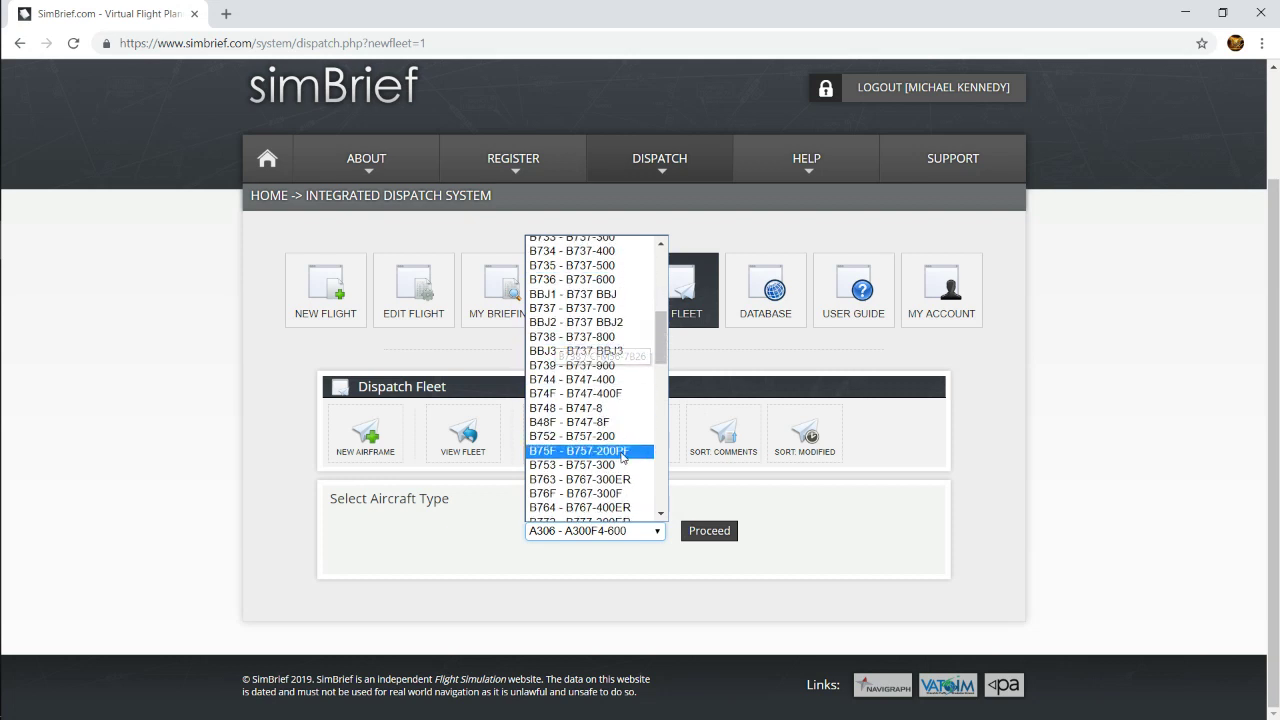
click(573, 338)
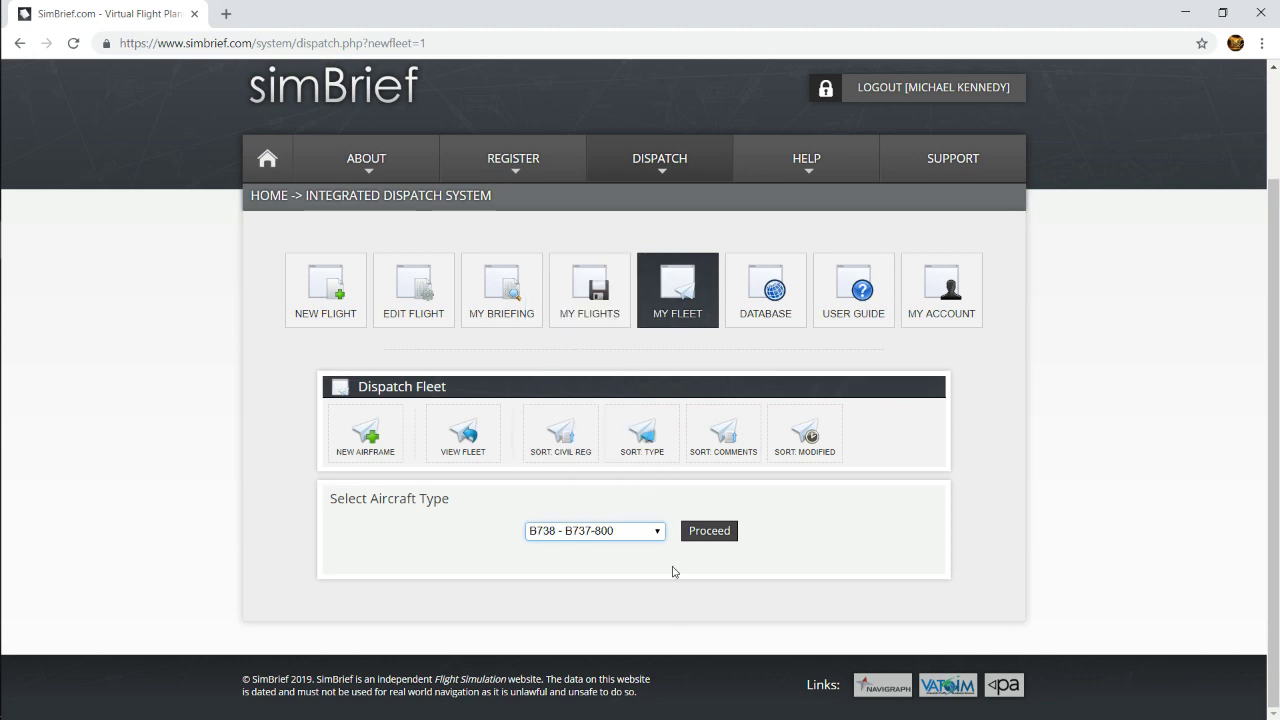
click(711, 536)
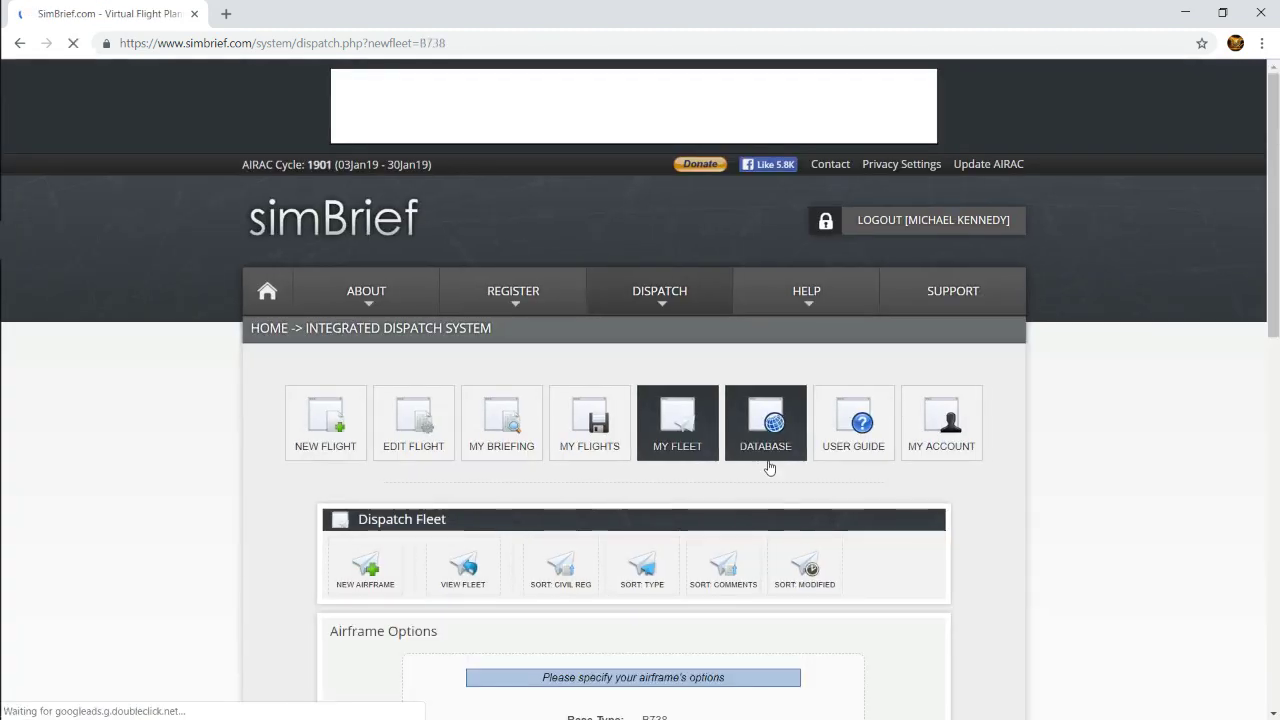
- Set the new airframe's civil registration to N389DA, checking the cockpit registration plate in Microsoft Flight Simulator X
scroll(769, 467, down, 3)
scroll(600, 535, down, 2)
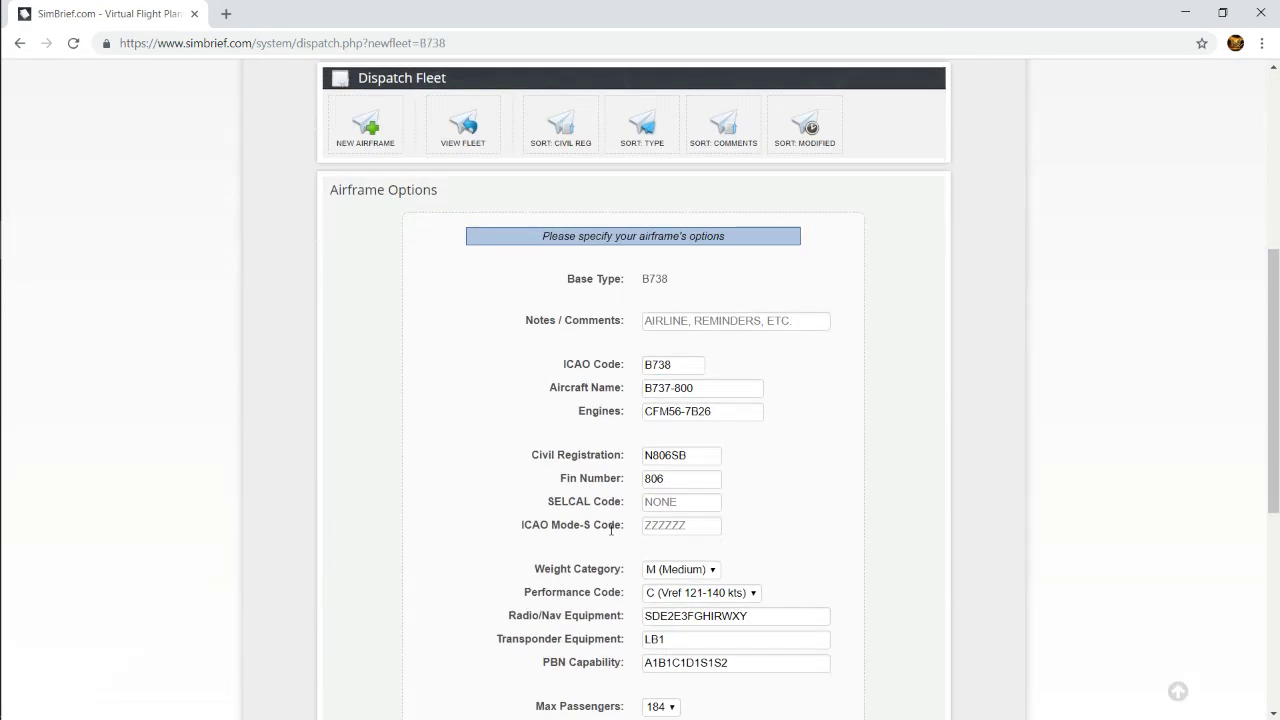
click(607, 417)
click(762, 385)
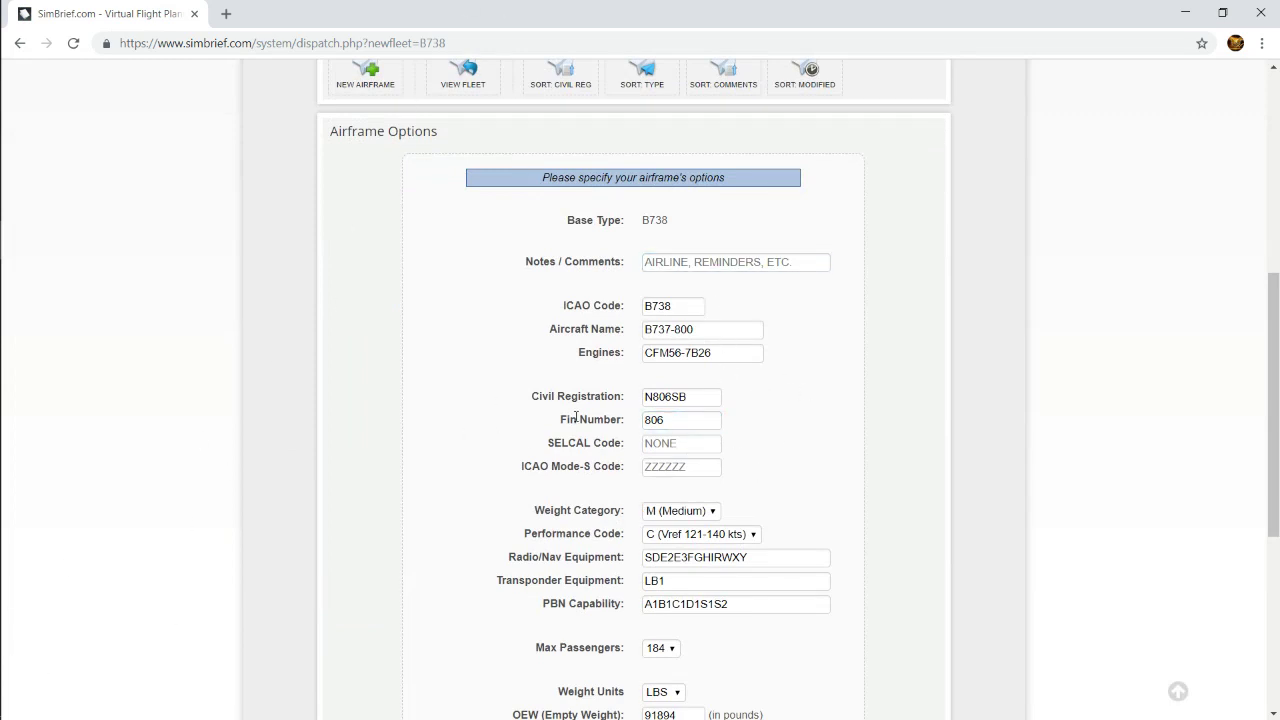
drag(697, 397, 510, 395)
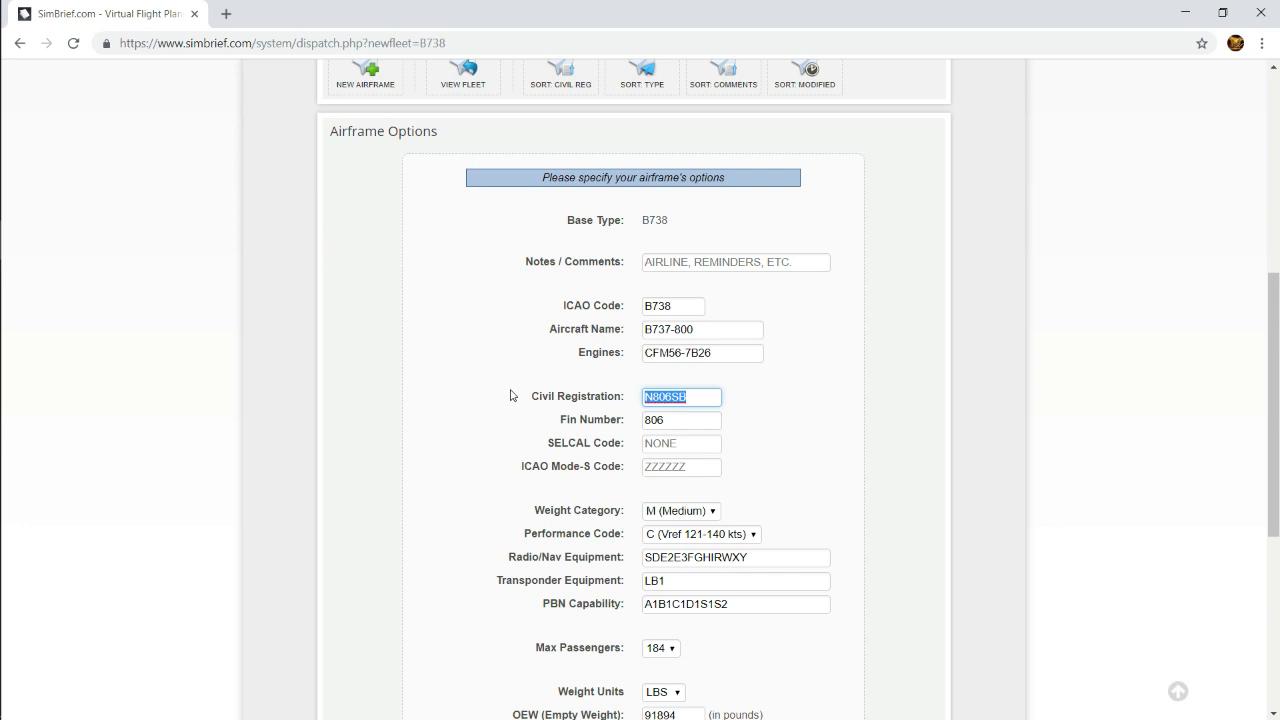
text(N)
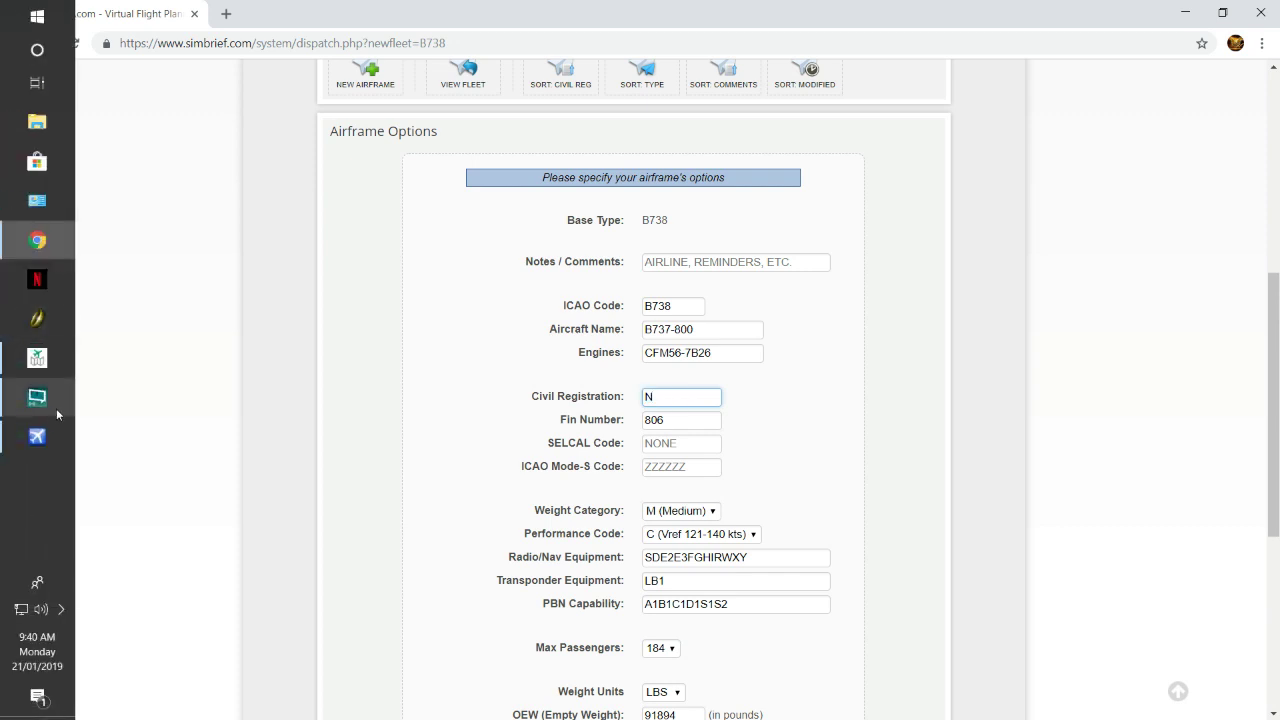
click(36, 438)
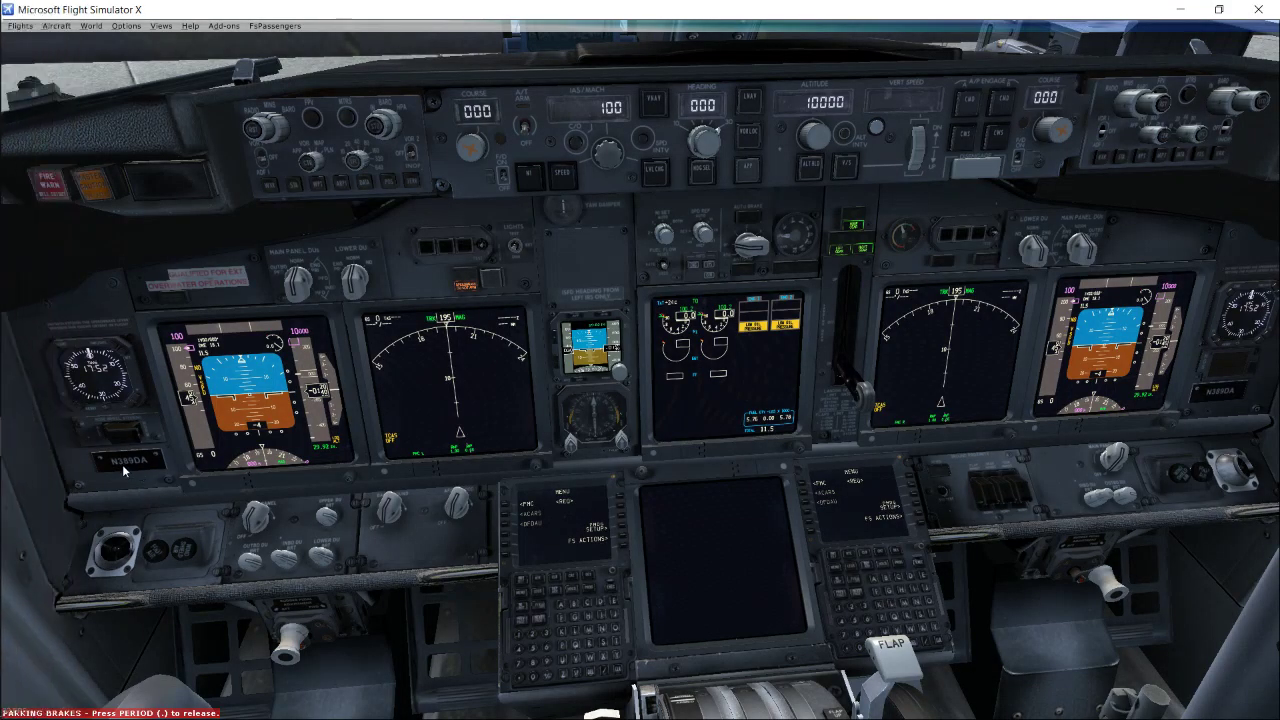
mouse_move(2, 400)
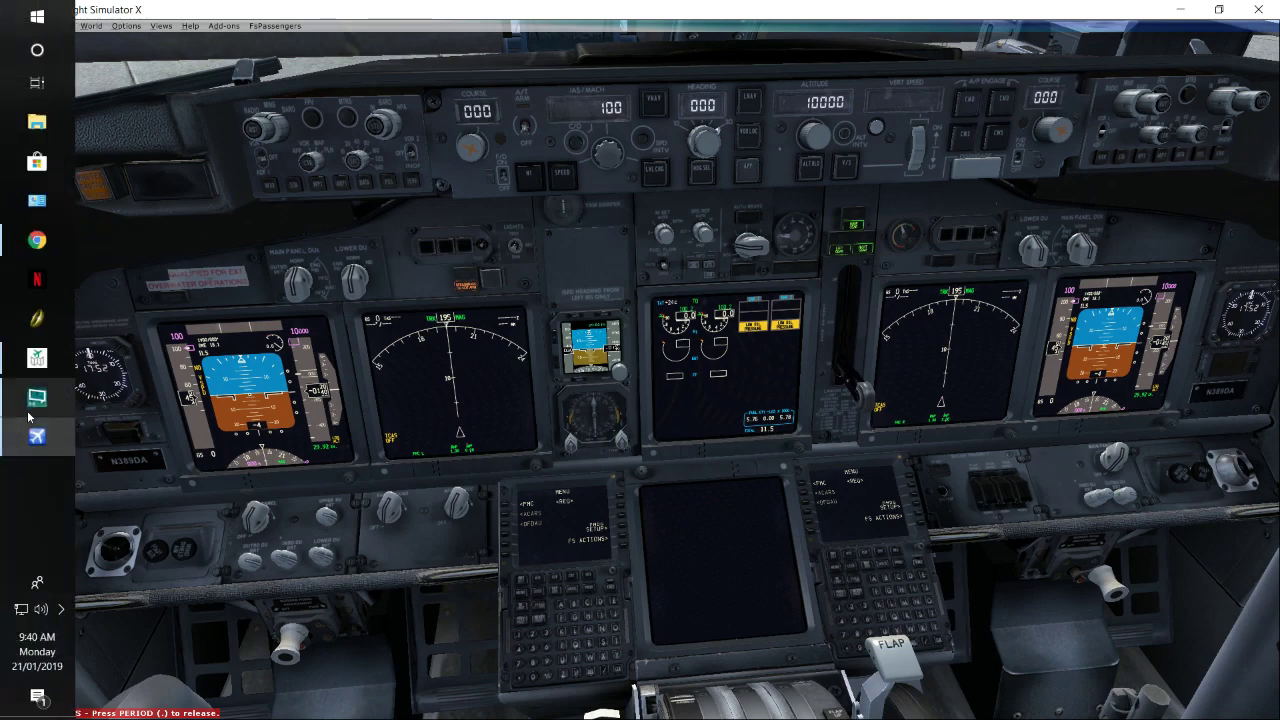
click(37, 240)
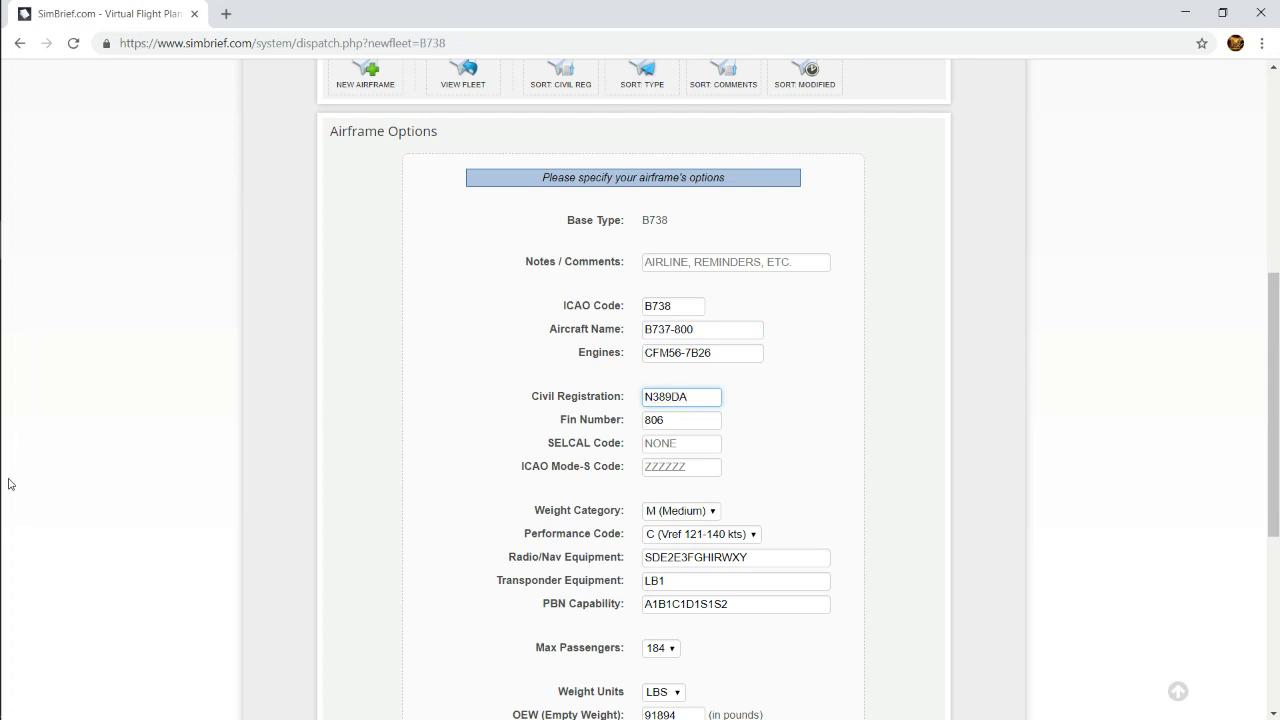
- Extend the civil registration to N389DA1, rechecking the cockpit in Microsoft Flight Simulator X before returning to the airframe options
mouse_move(2, 425)
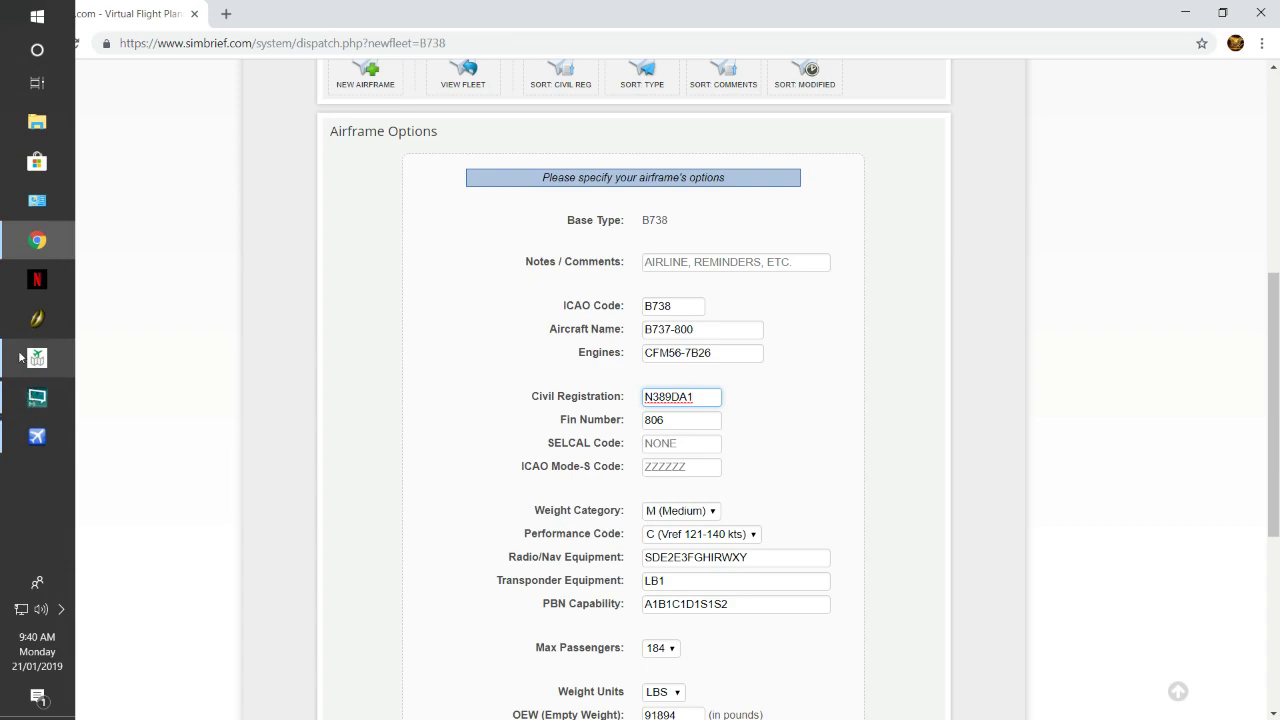
click(22, 362)
click(37, 436)
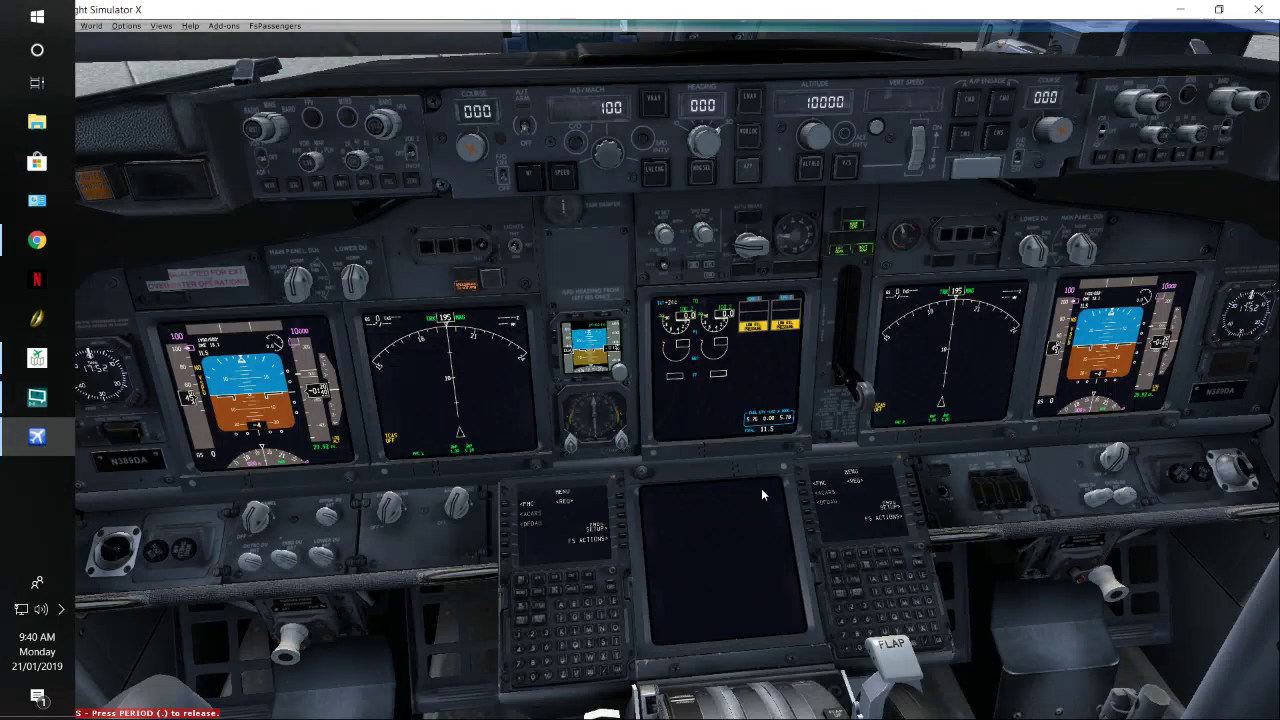
click(22, 240)
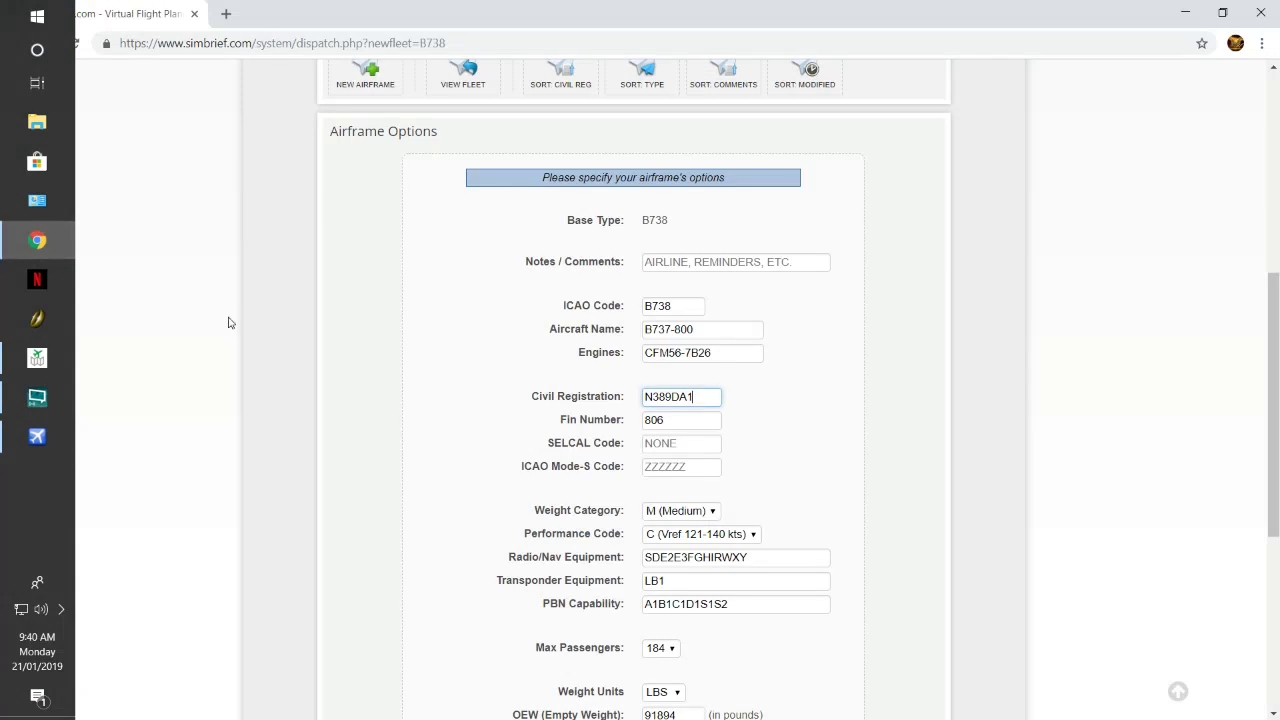
- Set the fin number to 389 after inspecting the aircraft's exterior markings up close in Microsoft Flight Simulator X
click(690, 425)
double_click(661, 420)
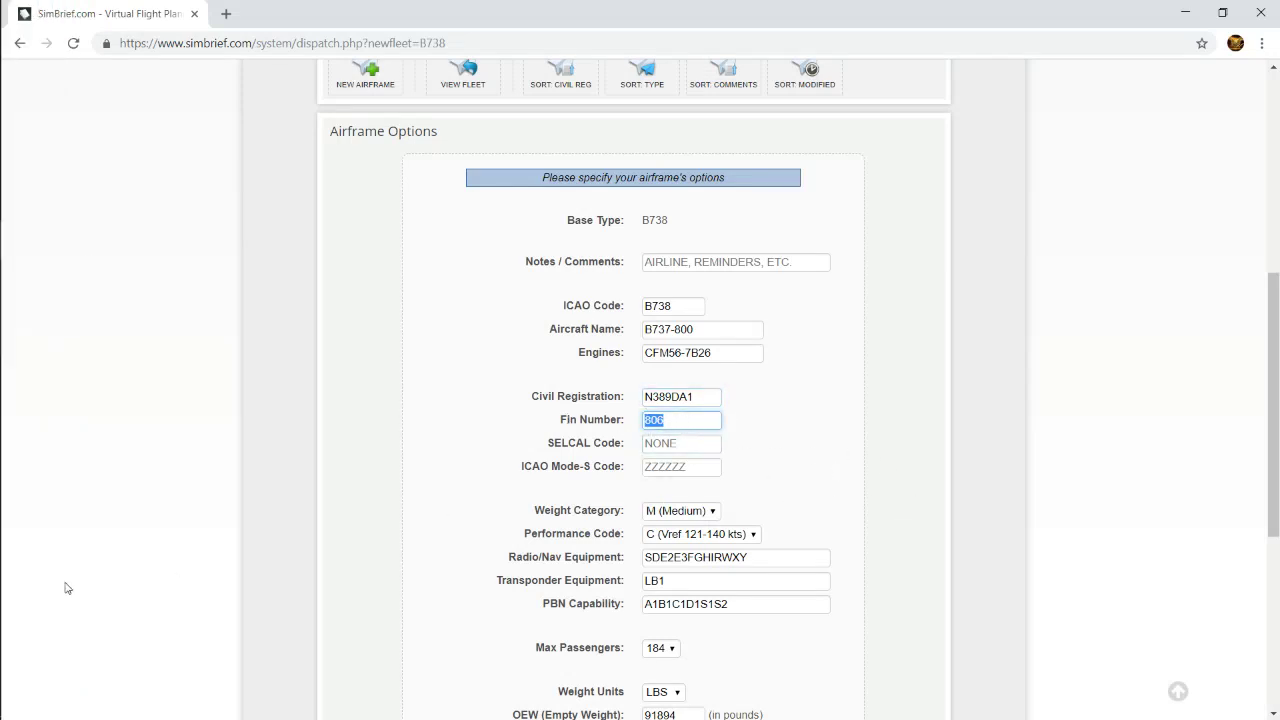
mouse_move(2, 582)
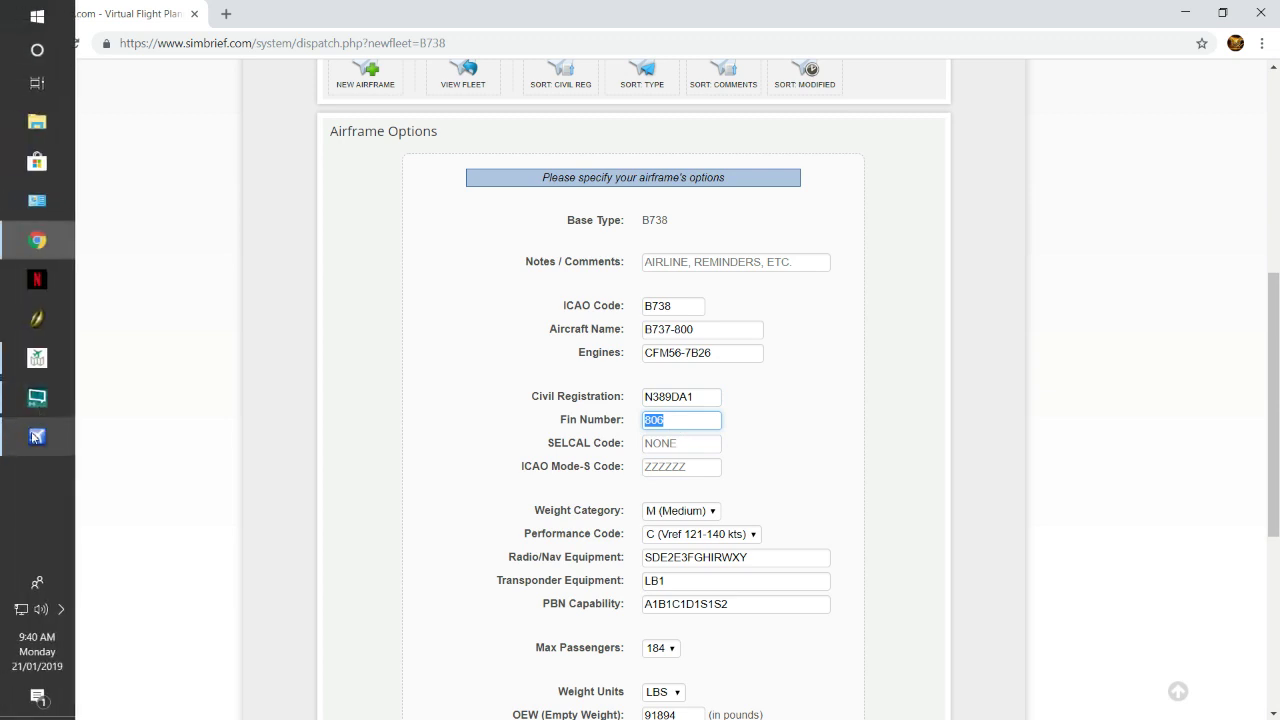
click(35, 437)
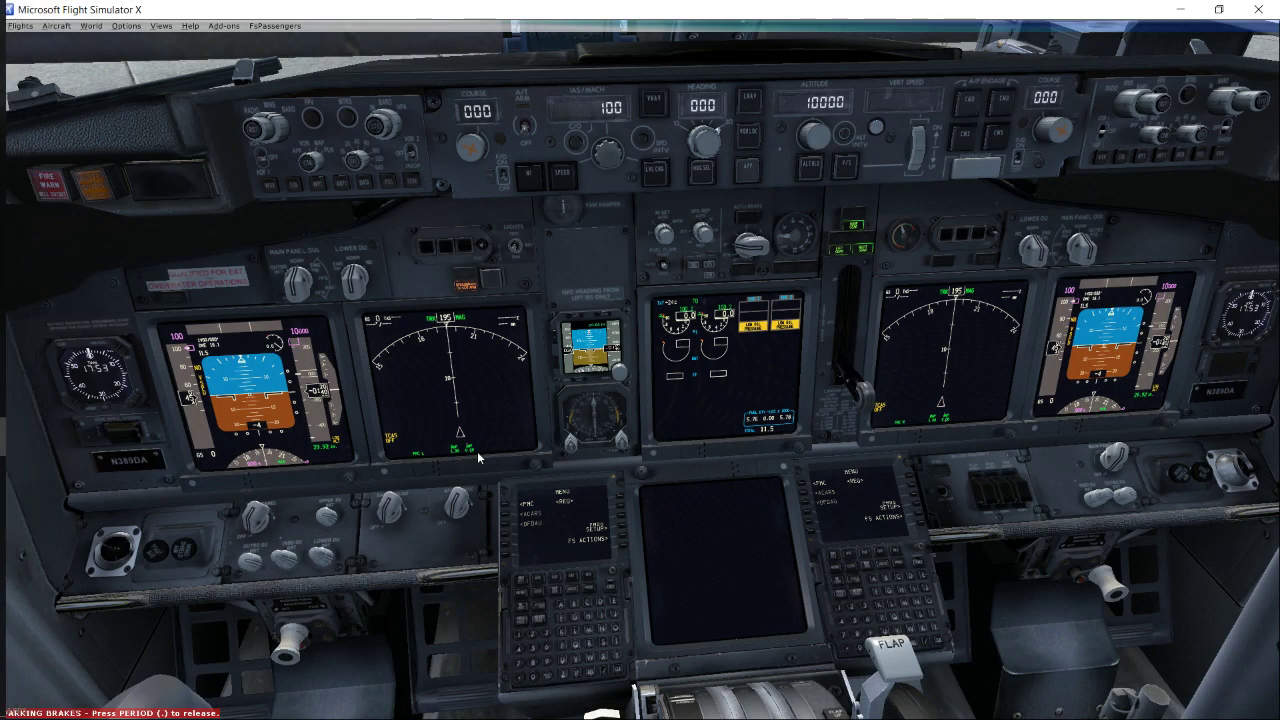
key(s)
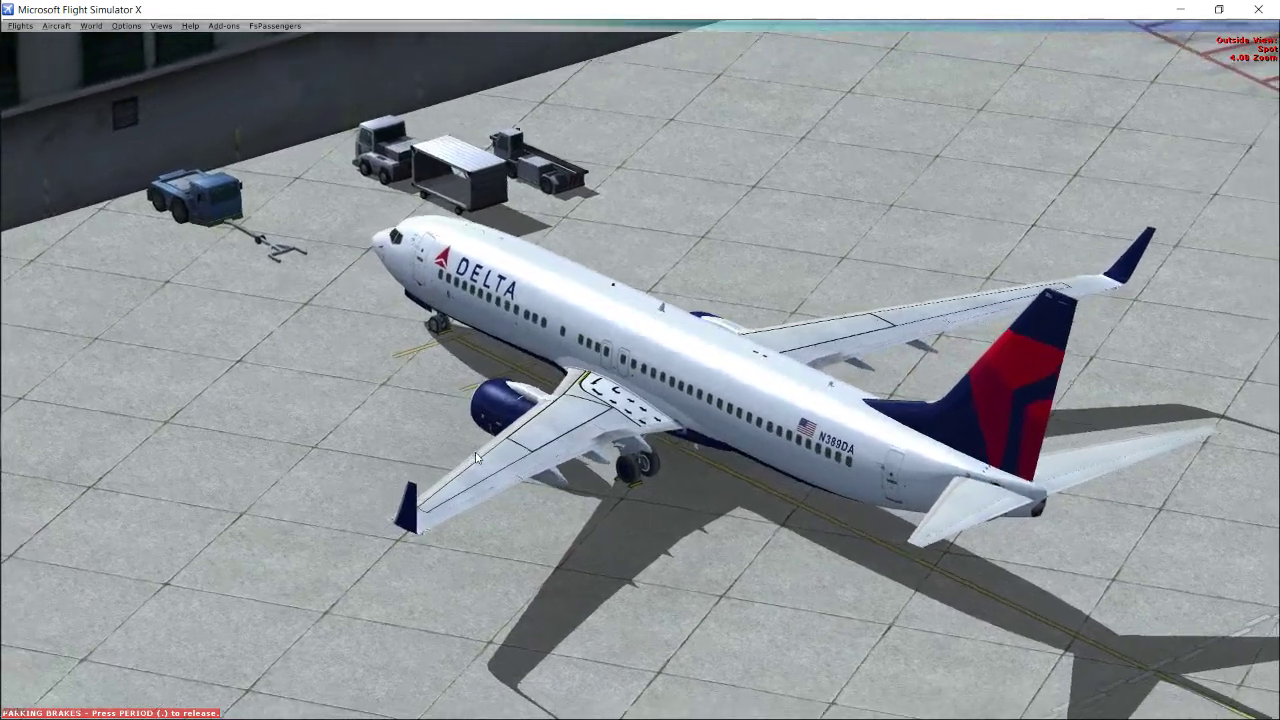
scroll(476, 452, up, 6)
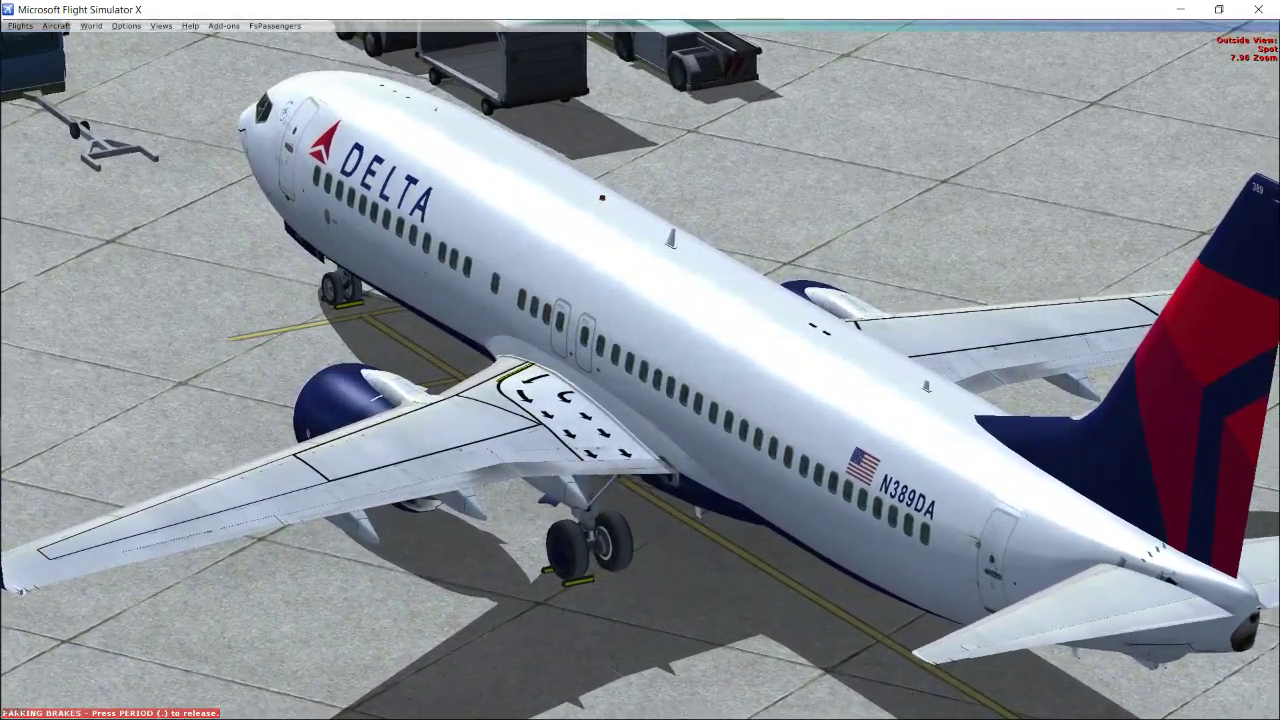
scroll(475, 452, up, 1)
key(shift+KP_4)
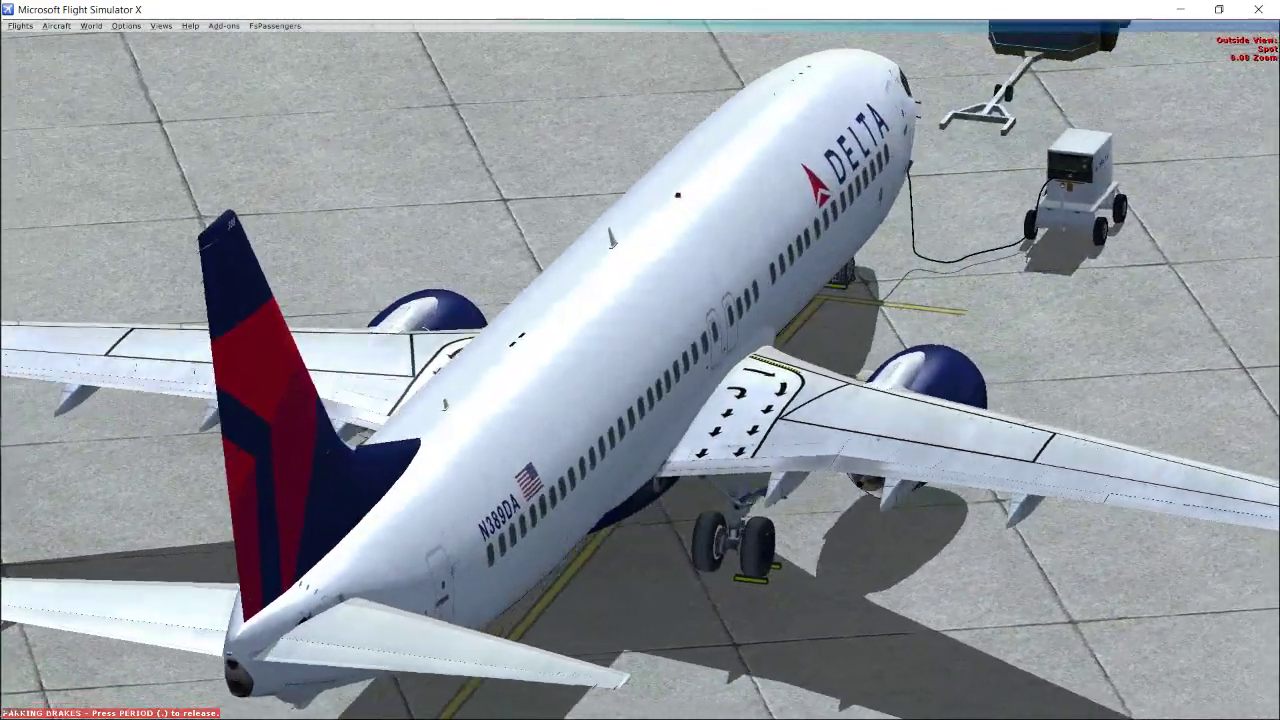
scroll(118, 190, up, 1)
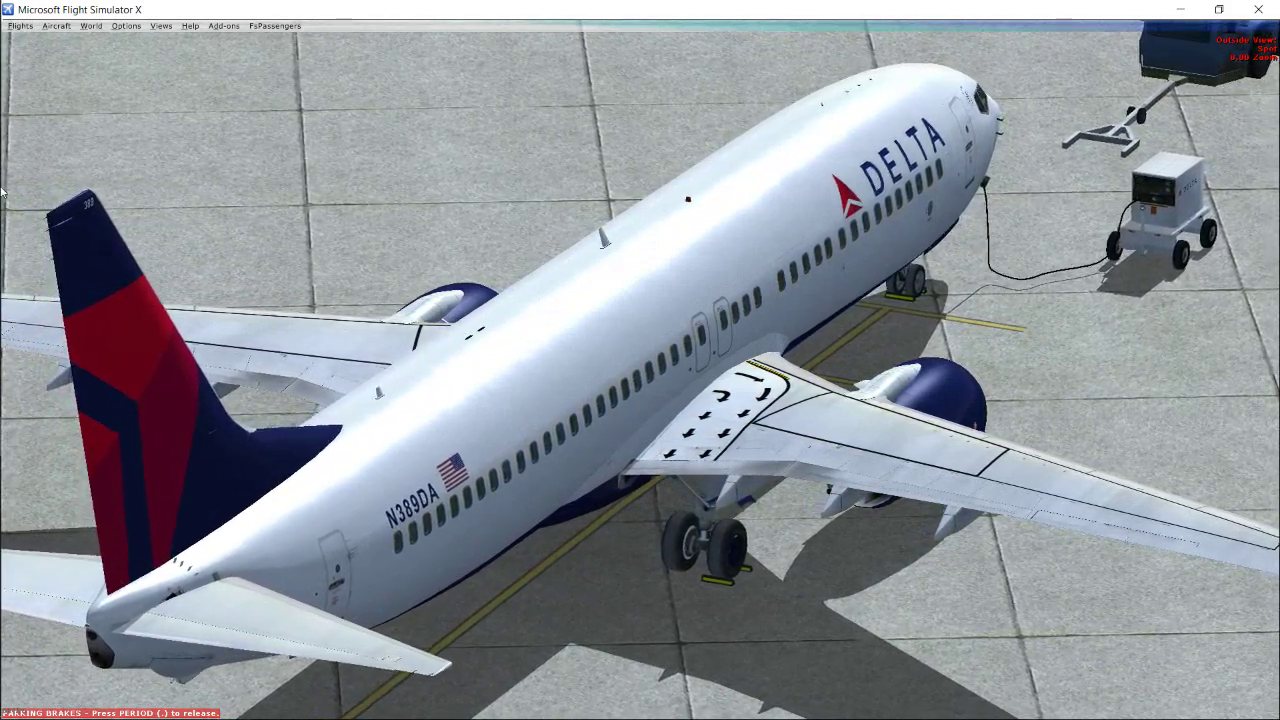
mouse_move(2, 243)
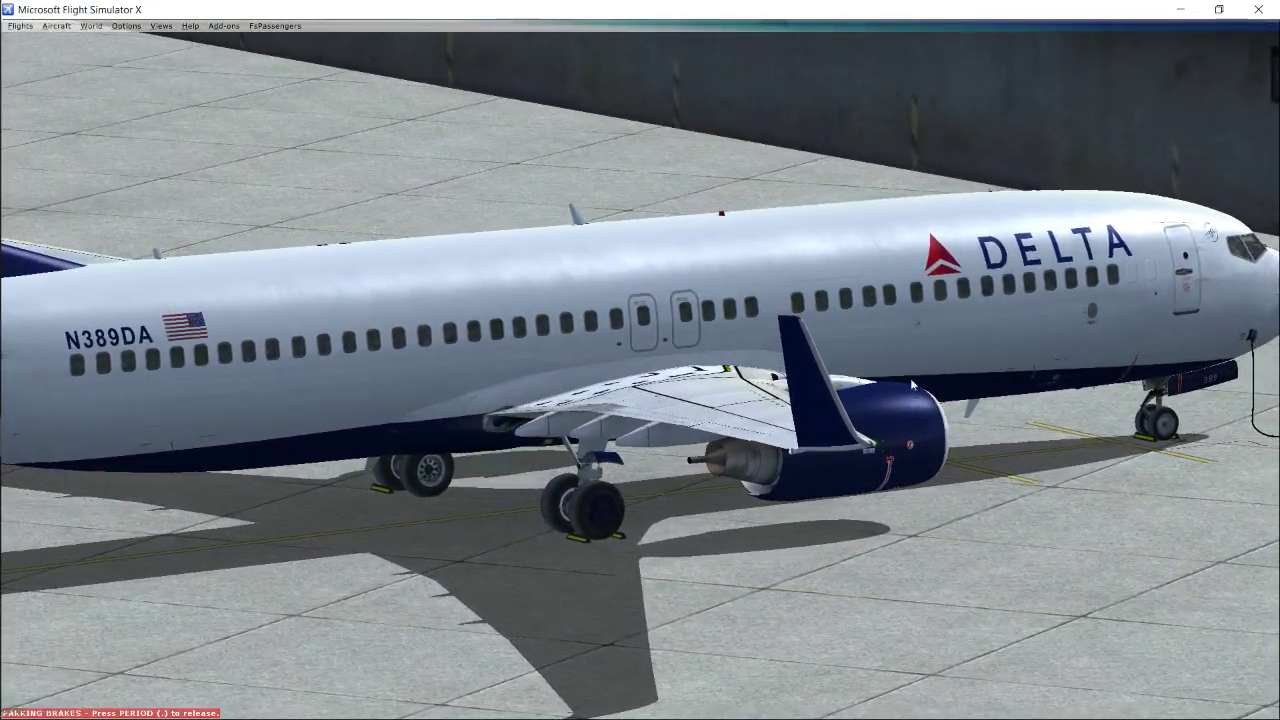
mouse_move(2, 160)
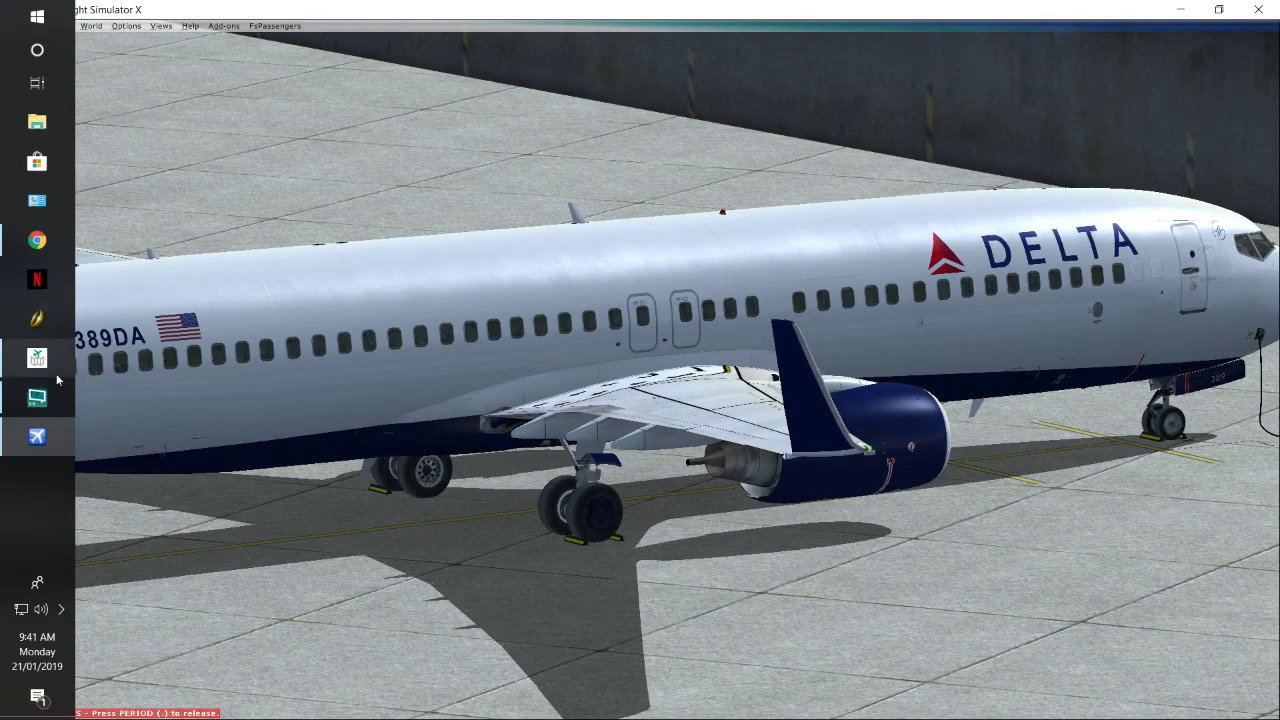
click(5, 245)
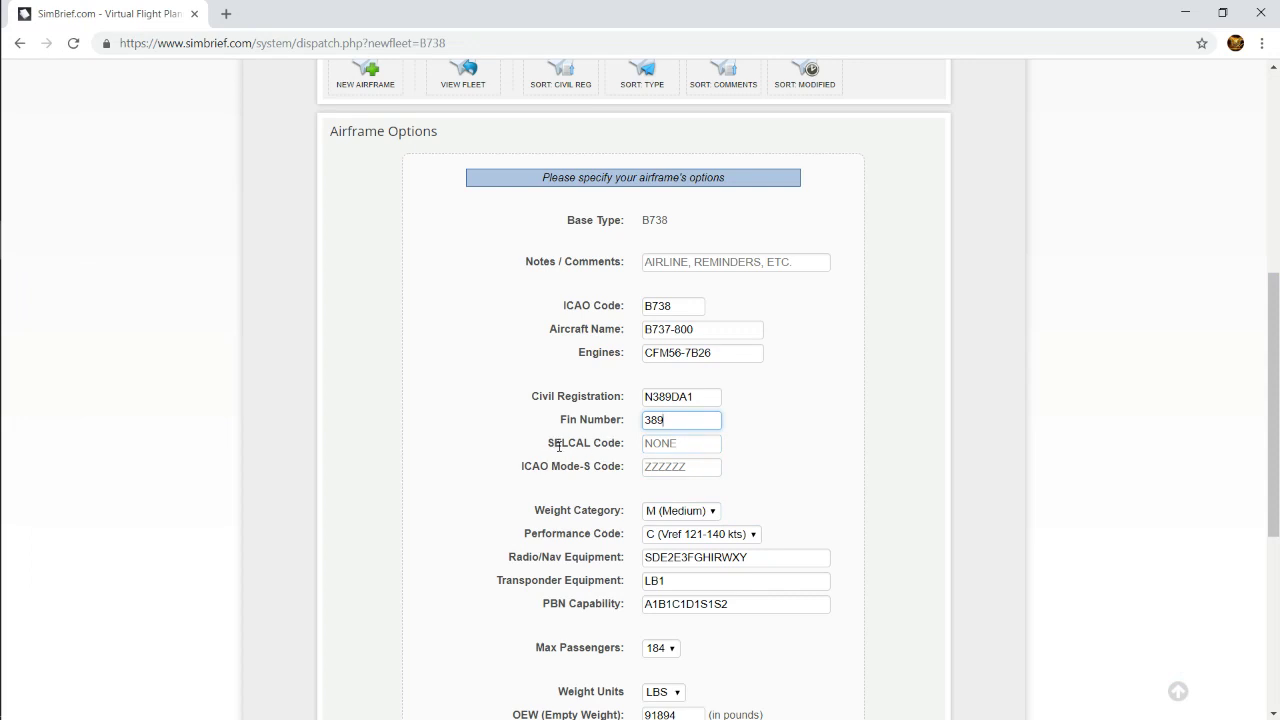
- Set the airframe's SELCAL code to DANH, leaving the ICAO Mode-S code empty
click(674, 442)
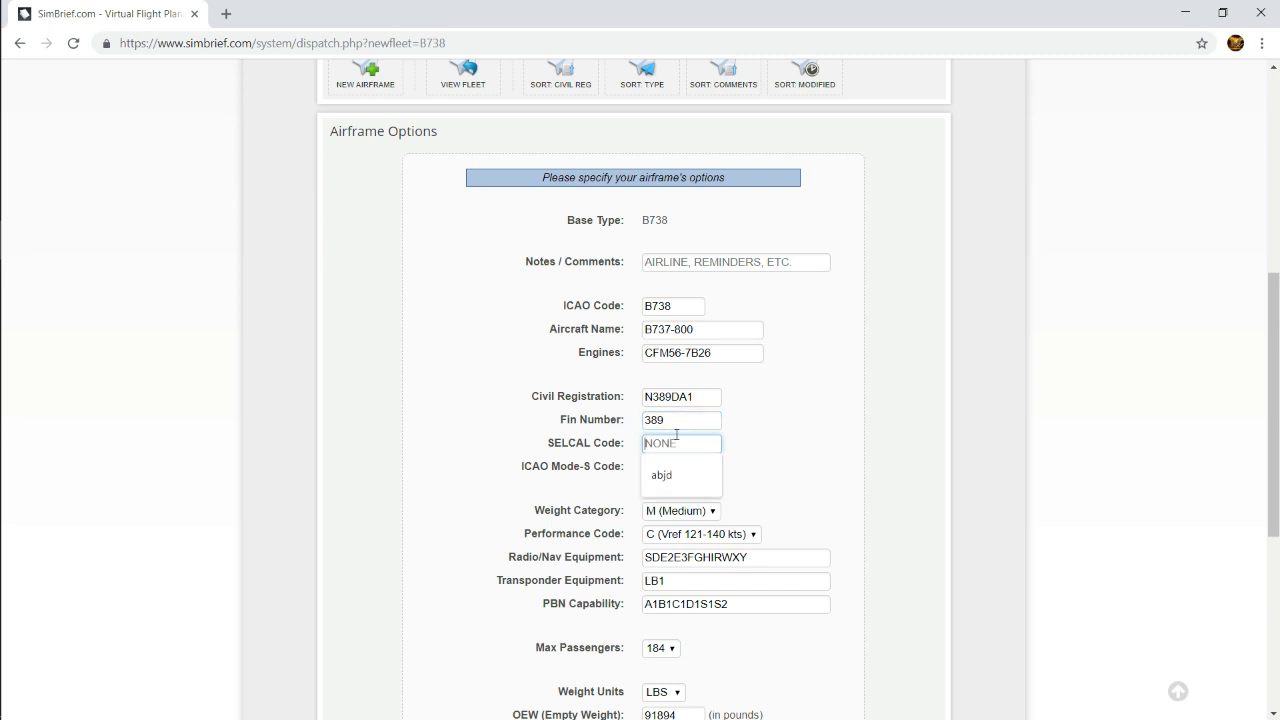
text(DANH)
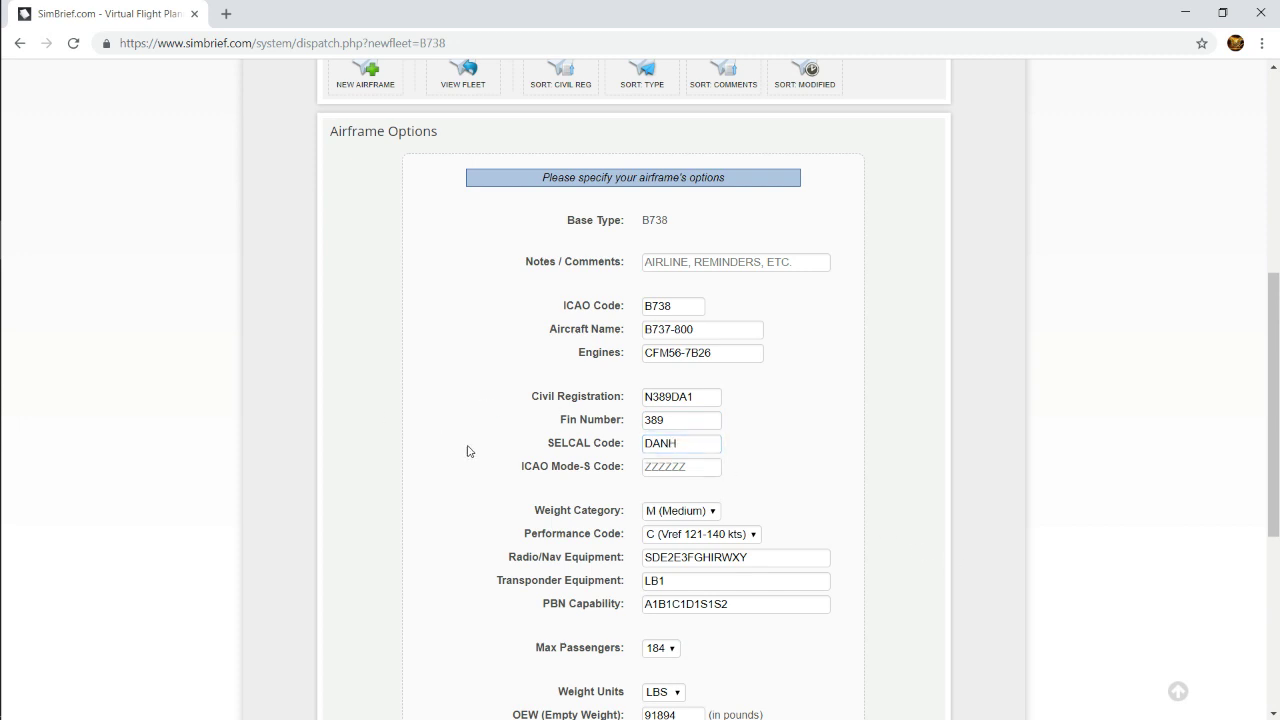
scroll(469, 449, down, 3)
click(655, 216)
click(378, 268)
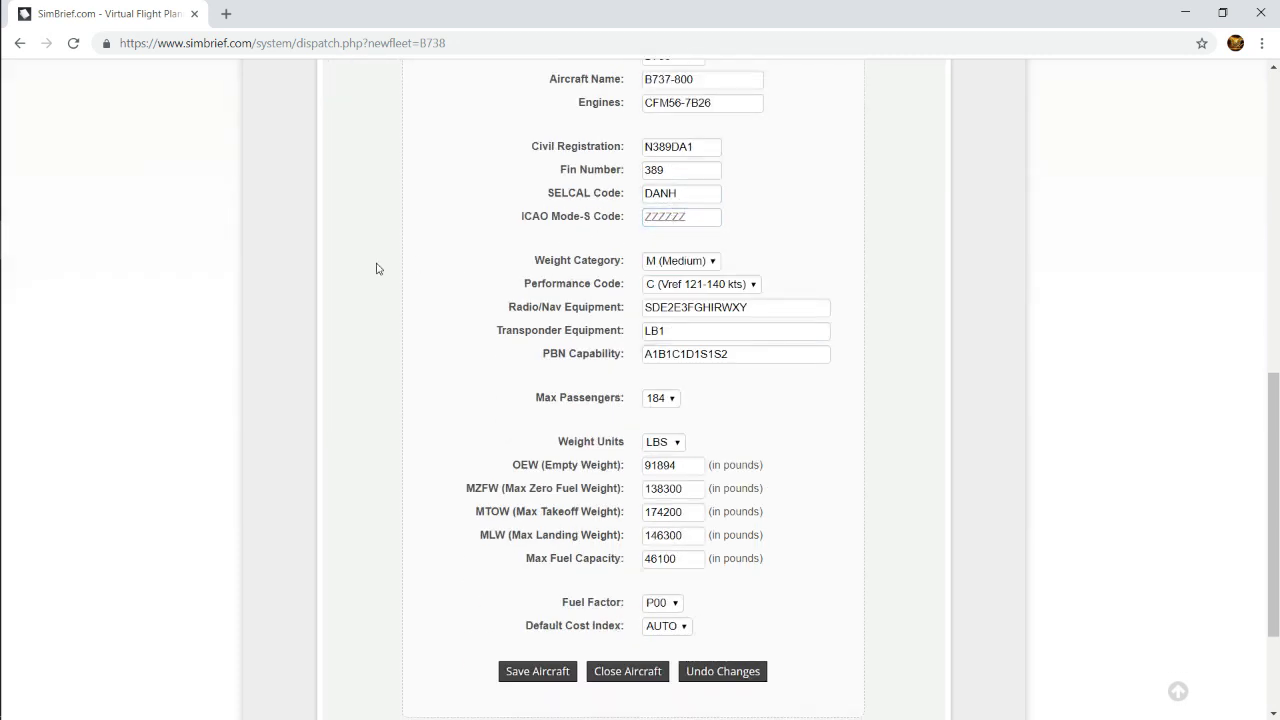
click(700, 284)
- Enter DELTA AIRLINES as the airframe's notes and save the aircraft
scroll(770, 185, up, 7)
scroll(760, 250, down, 3)
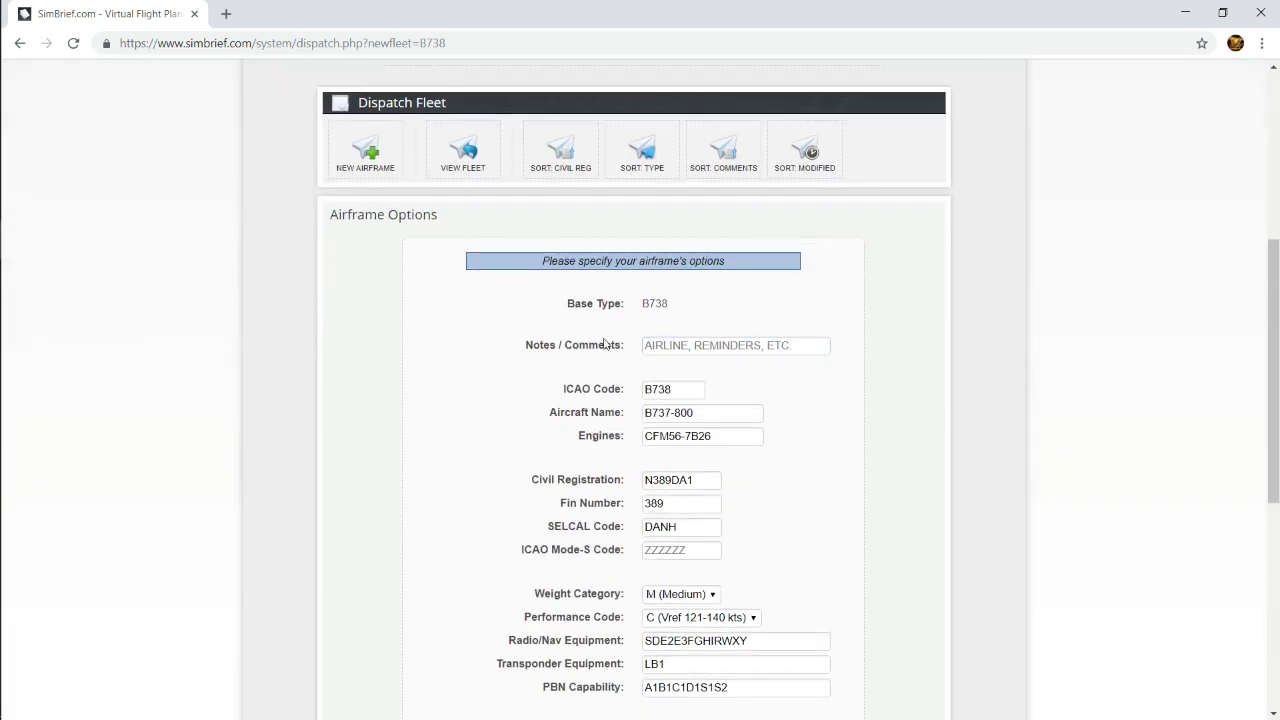
click(705, 346)
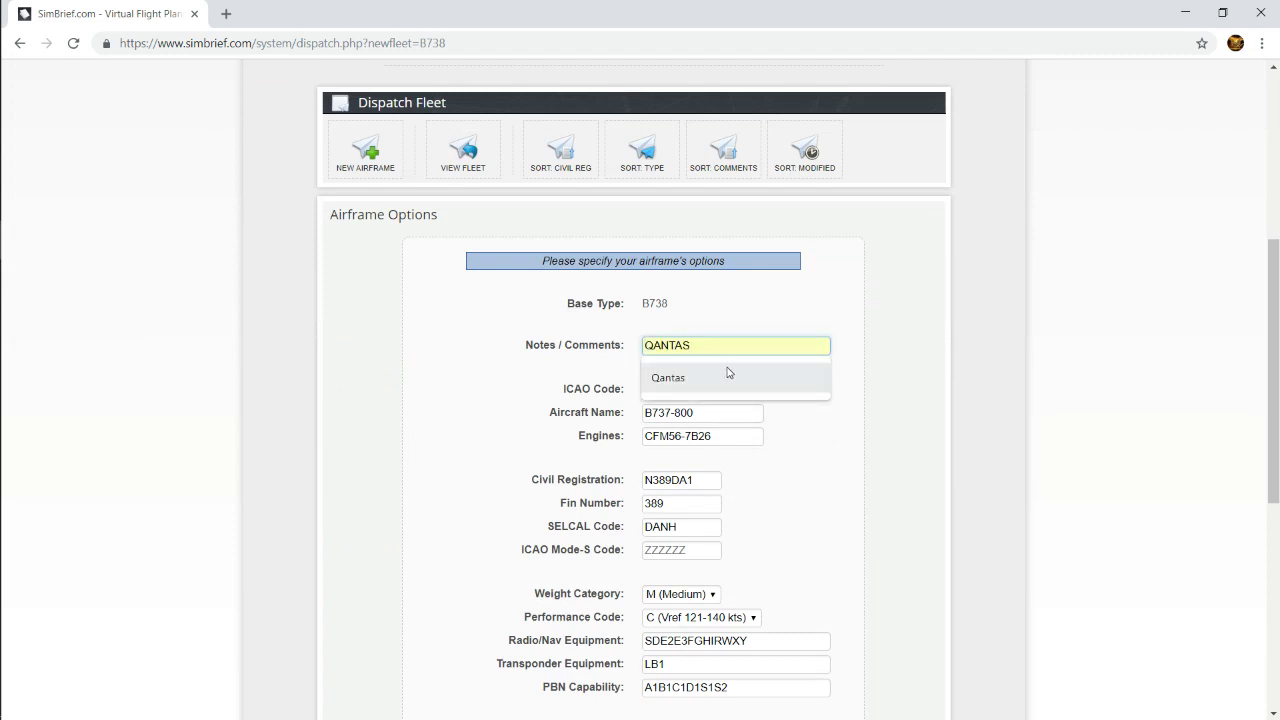
text(DET)
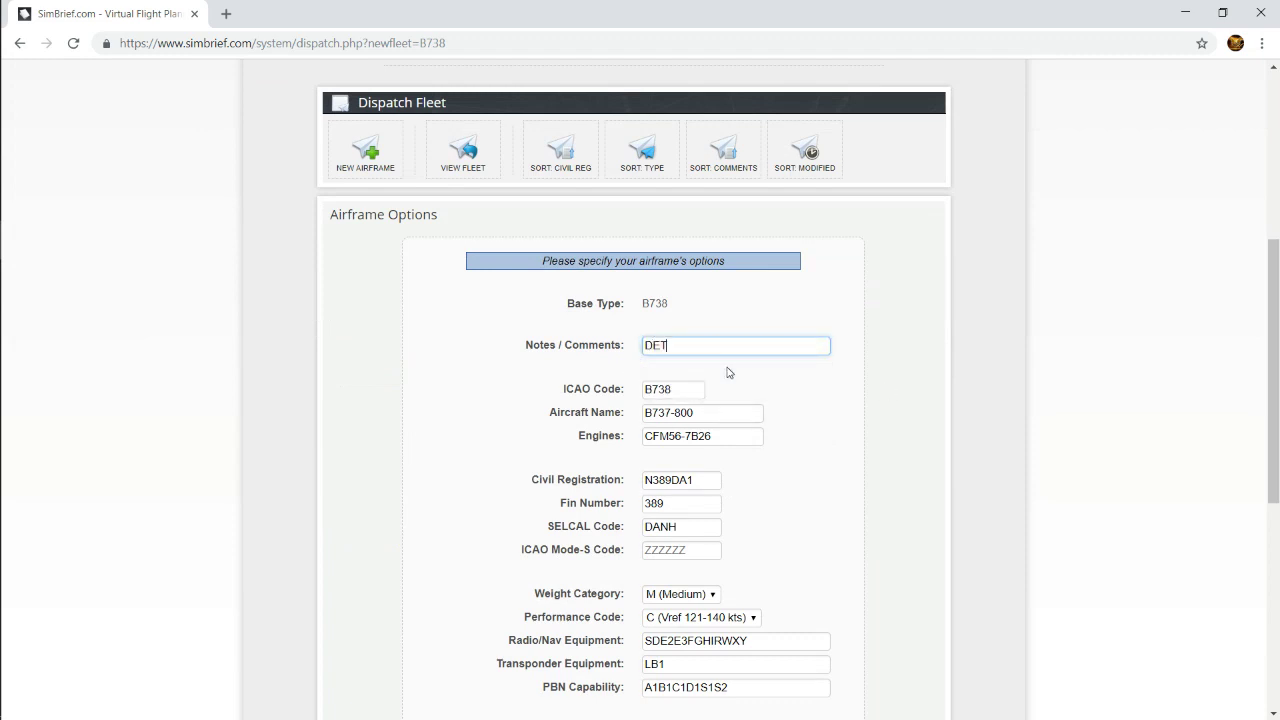
key(BackSpace)
scroll(829, 320, down, 5)
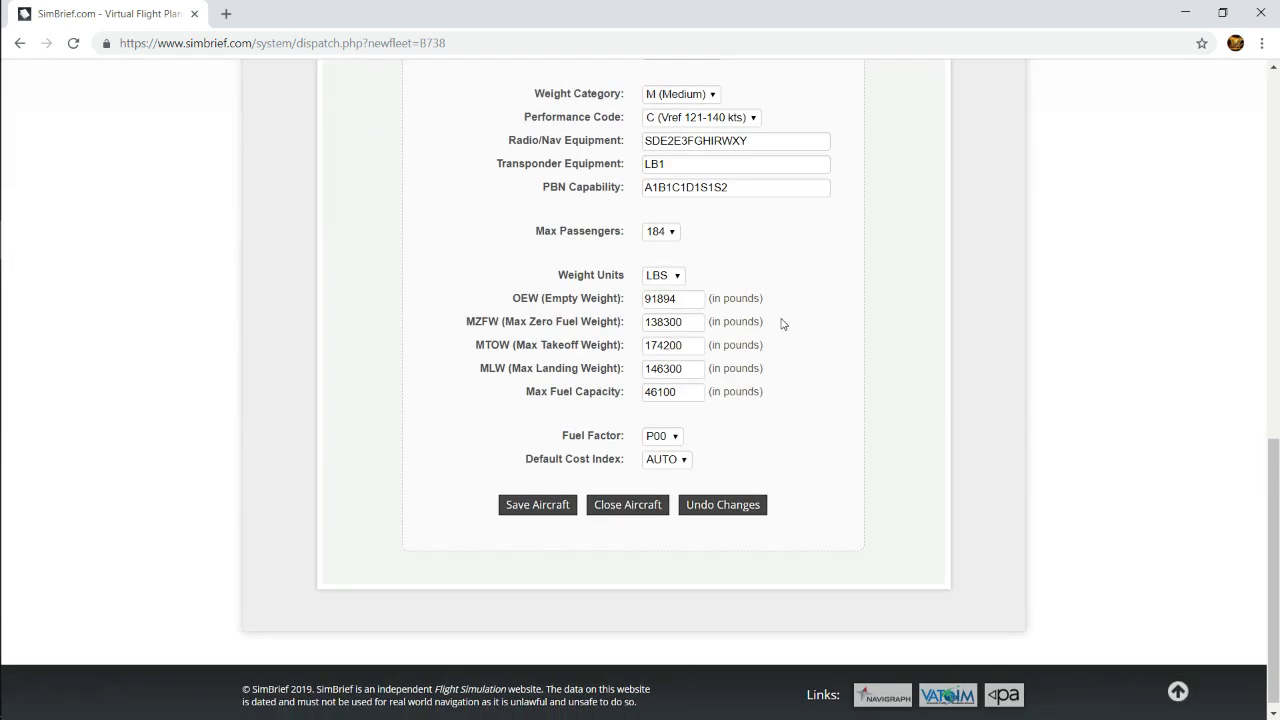
click(530, 498)
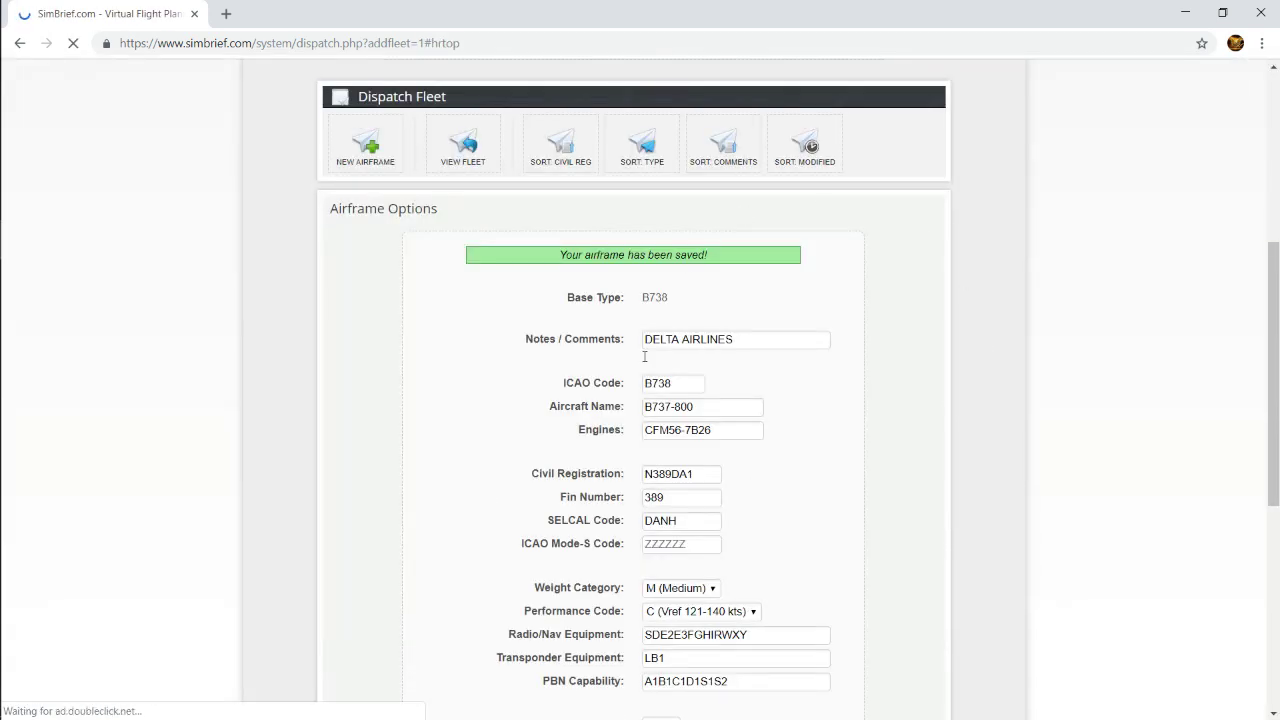
- Start a new flight in the dispatch system and bring its flight info and aircraft options into view
scroll(914, 226, up, 5)
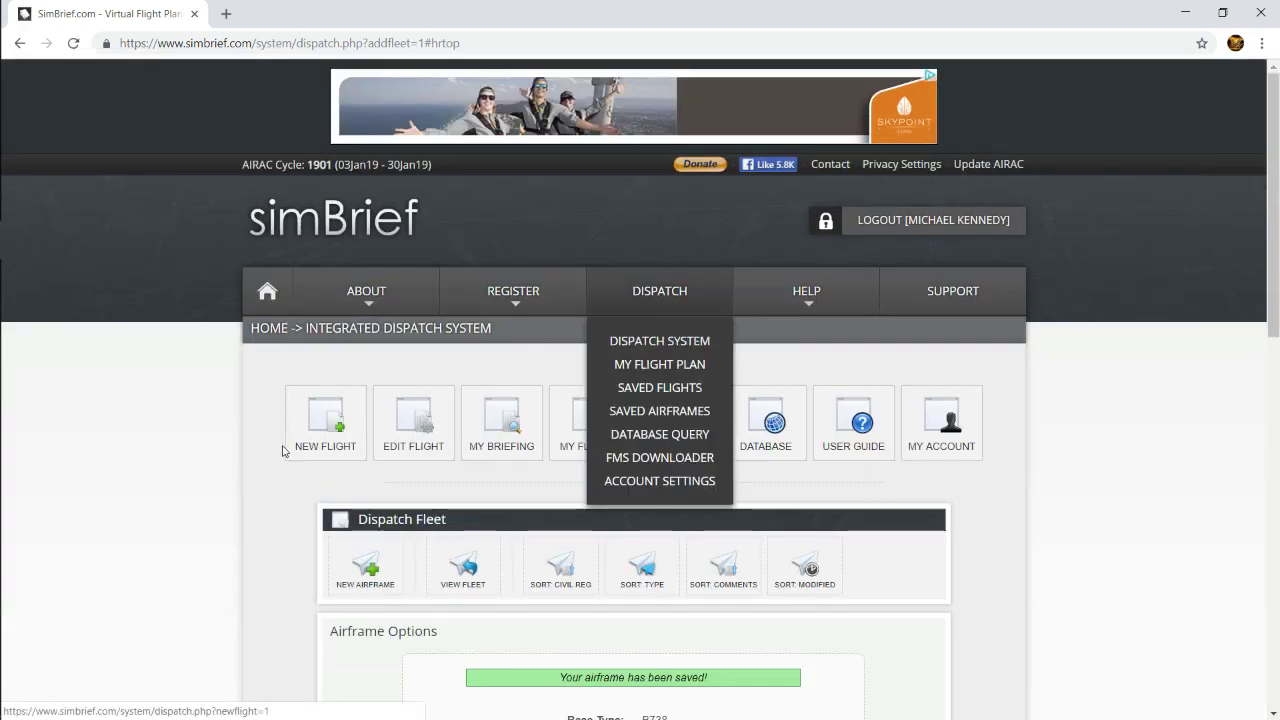
click(310, 421)
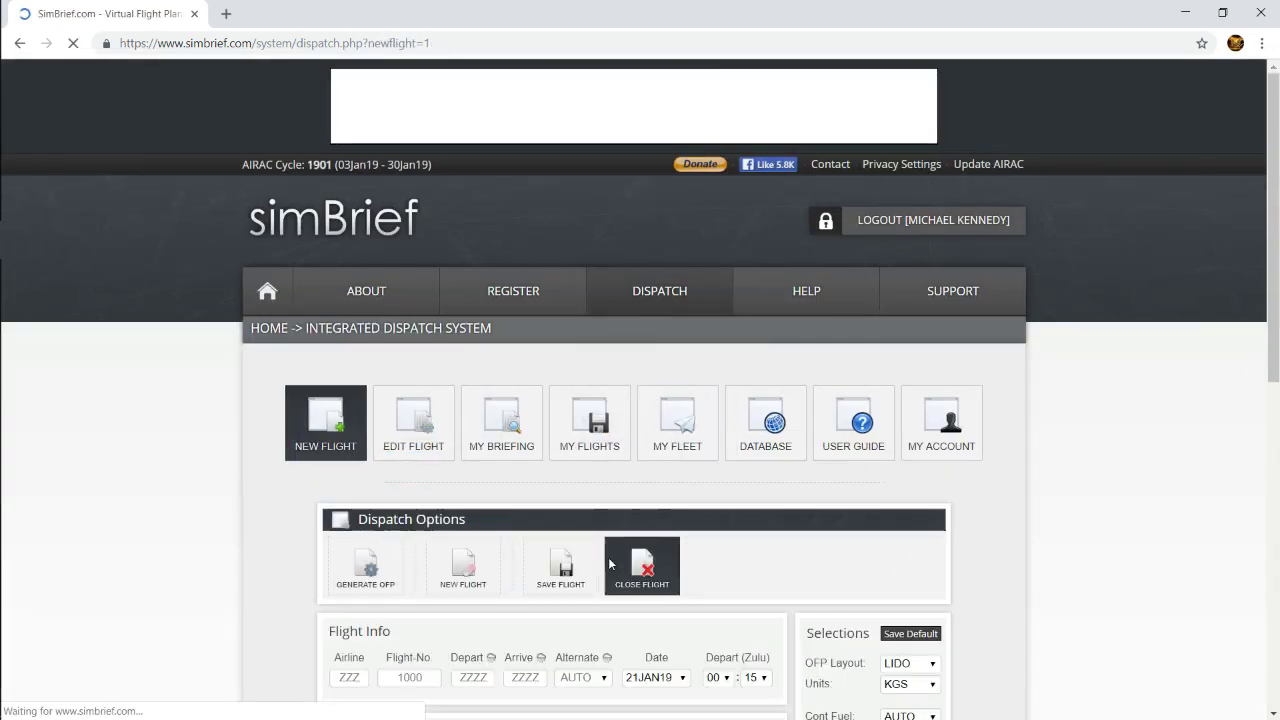
scroll(831, 607, down, 3)
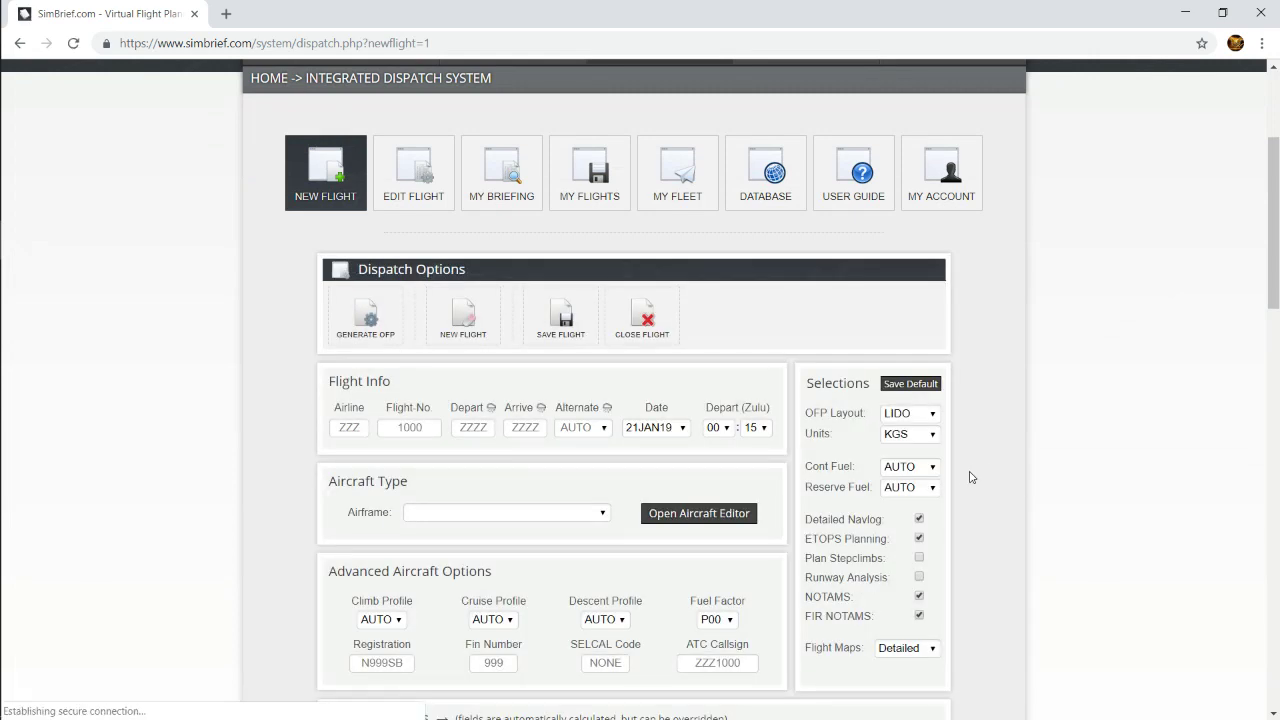
- Switch to Navigraph Charts, compare the KSLC and KJAX search results, and examine the southeastern United States chart, closing the stray coordinate search
mouse_move(3, 437)
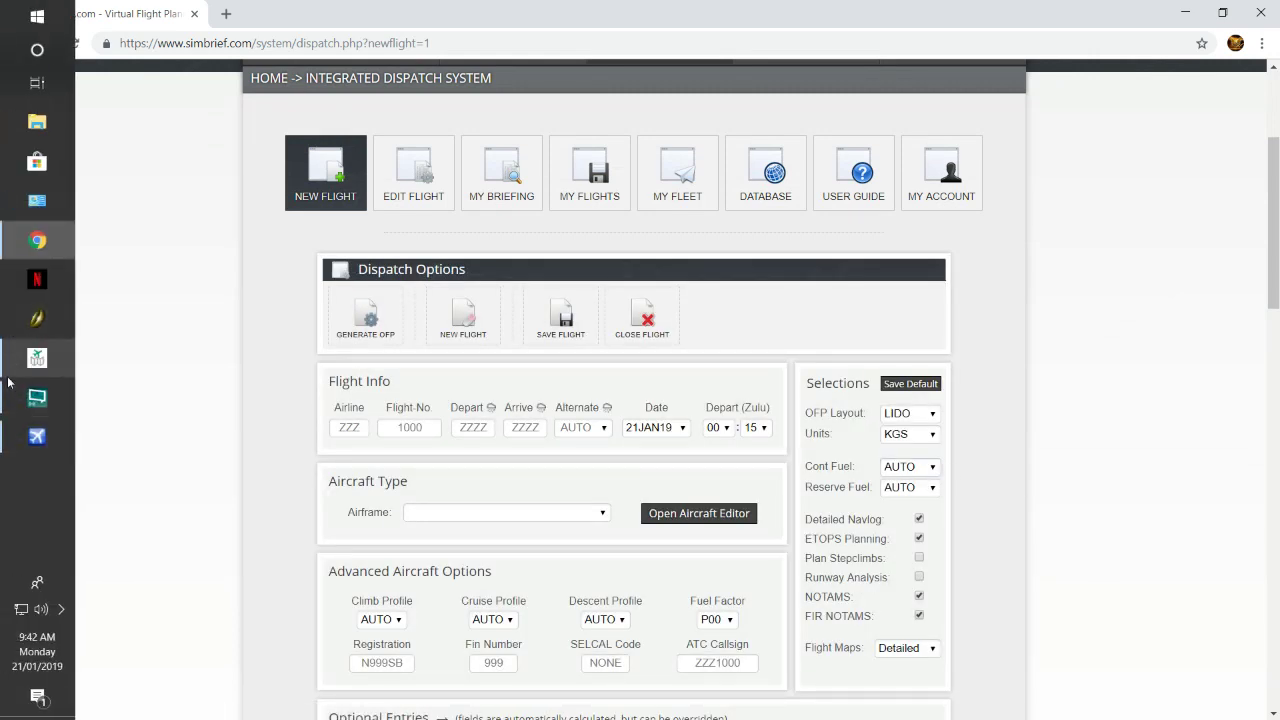
click(22, 358)
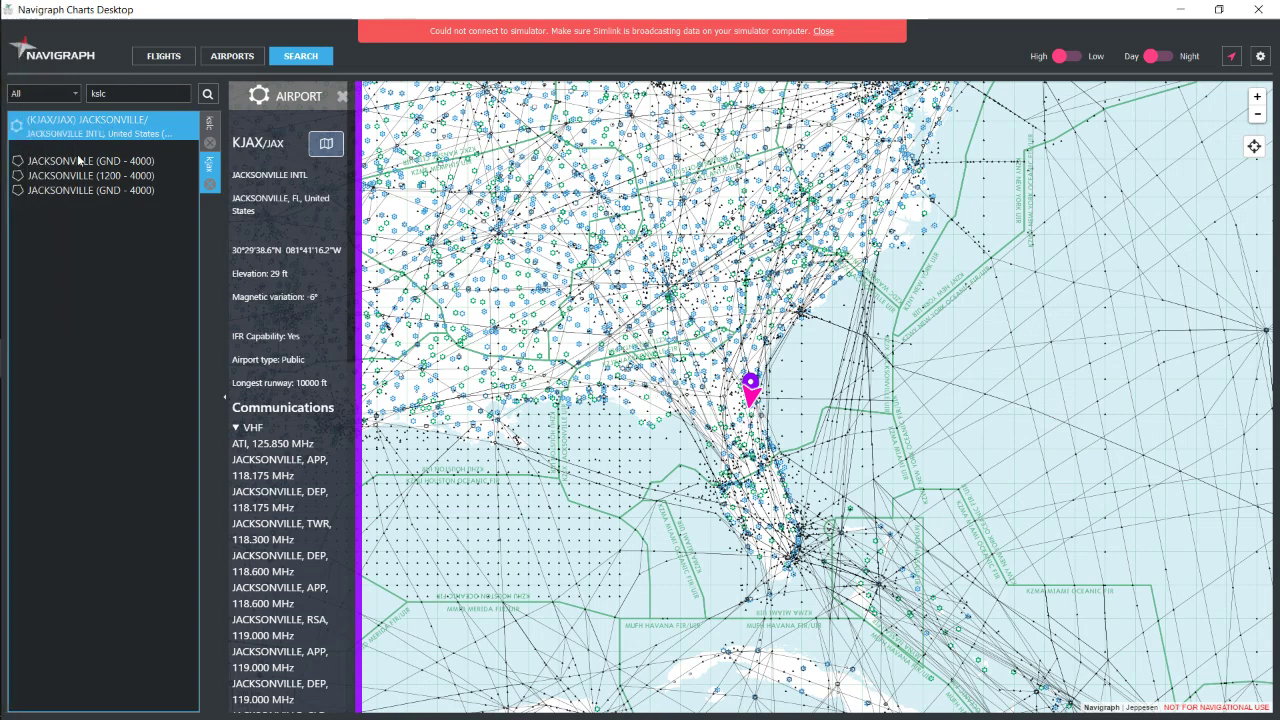
click(210, 124)
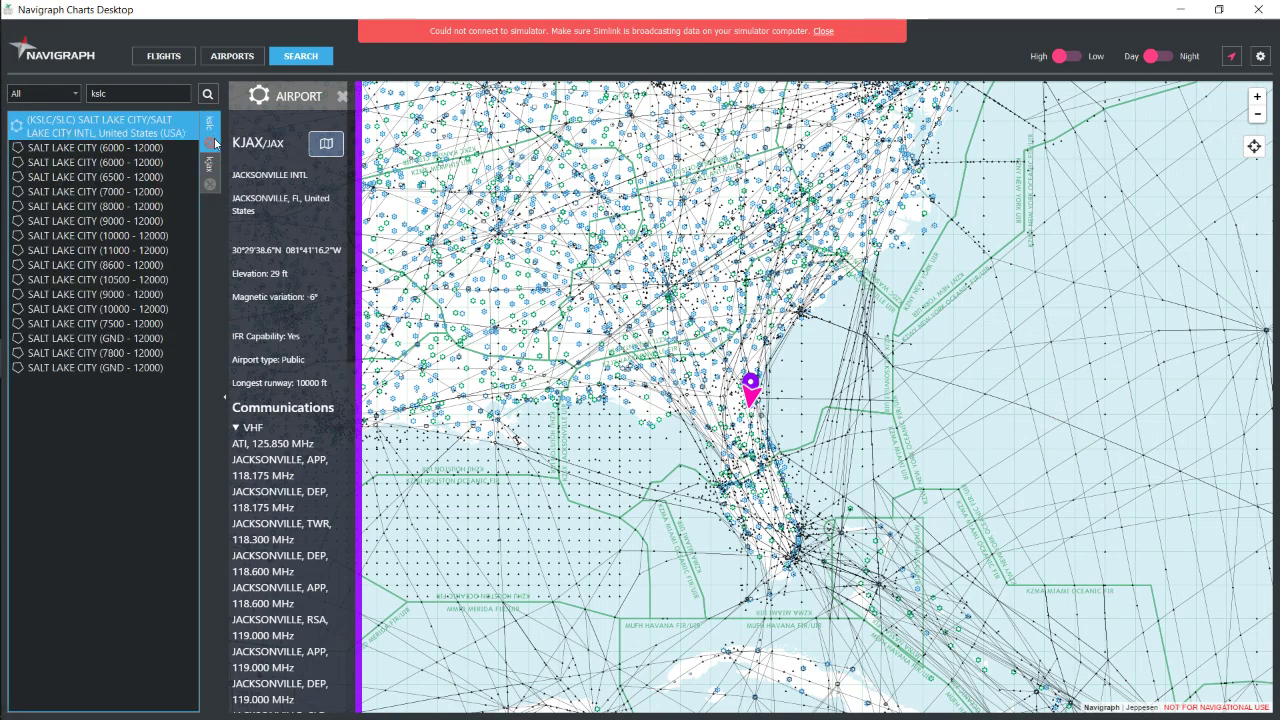
click(211, 163)
click(207, 126)
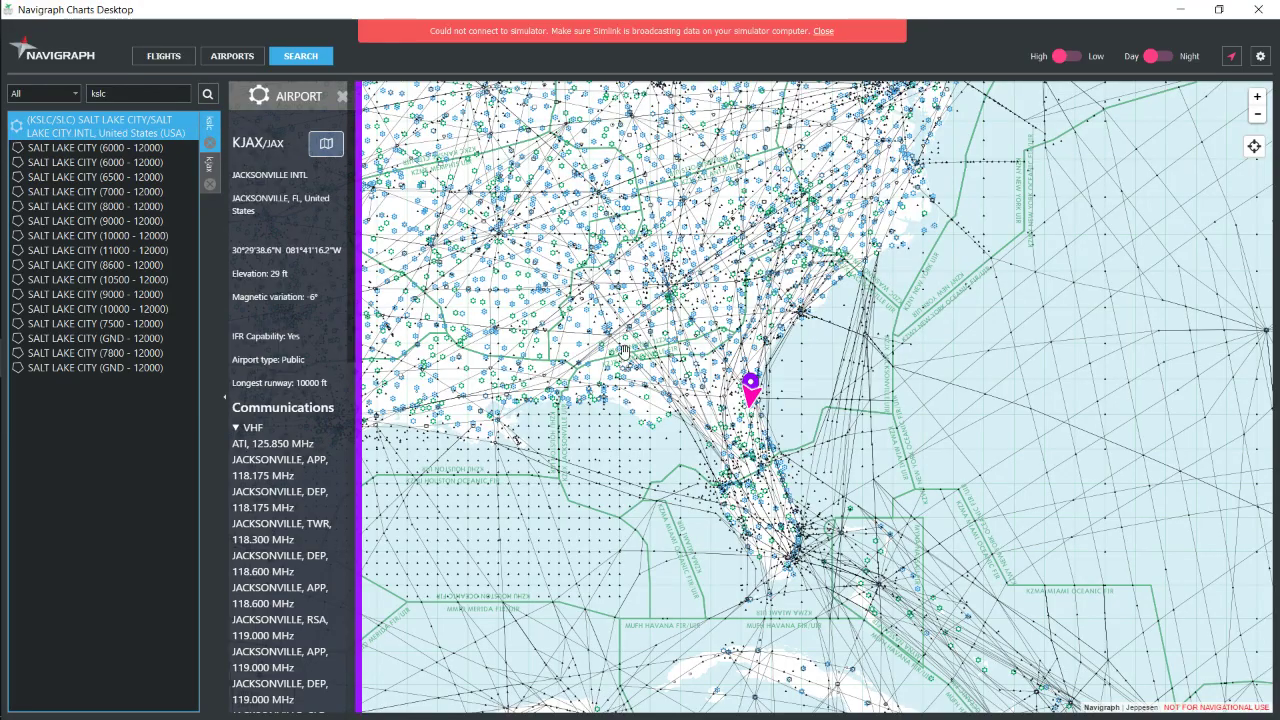
scroll(651, 357, up, 2)
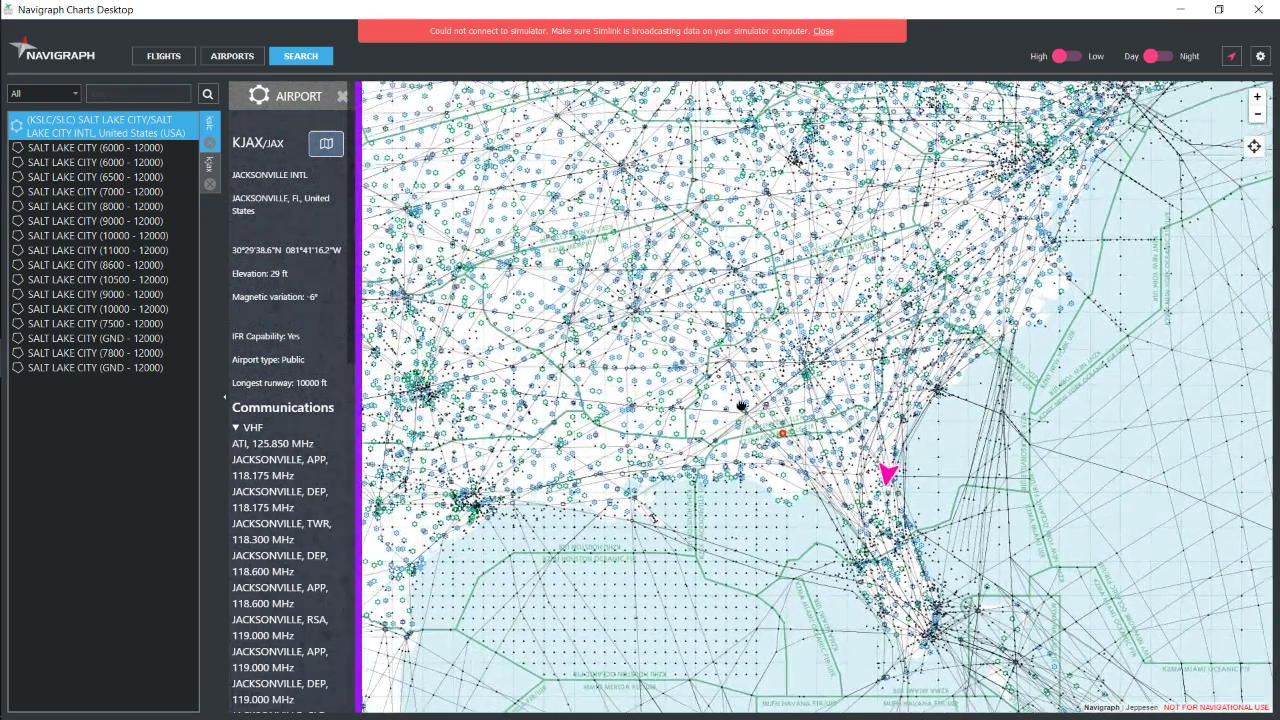
drag(741, 406, 854, 468)
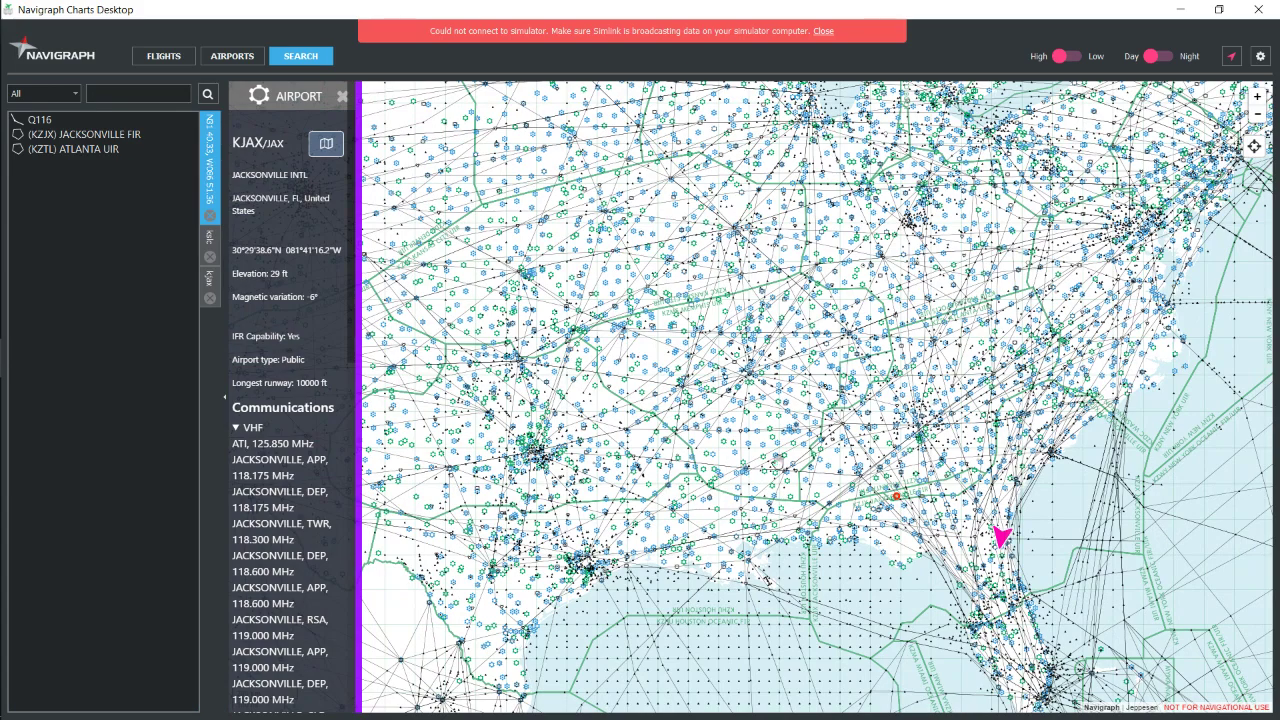
drag(1019, 640, 1057, 543)
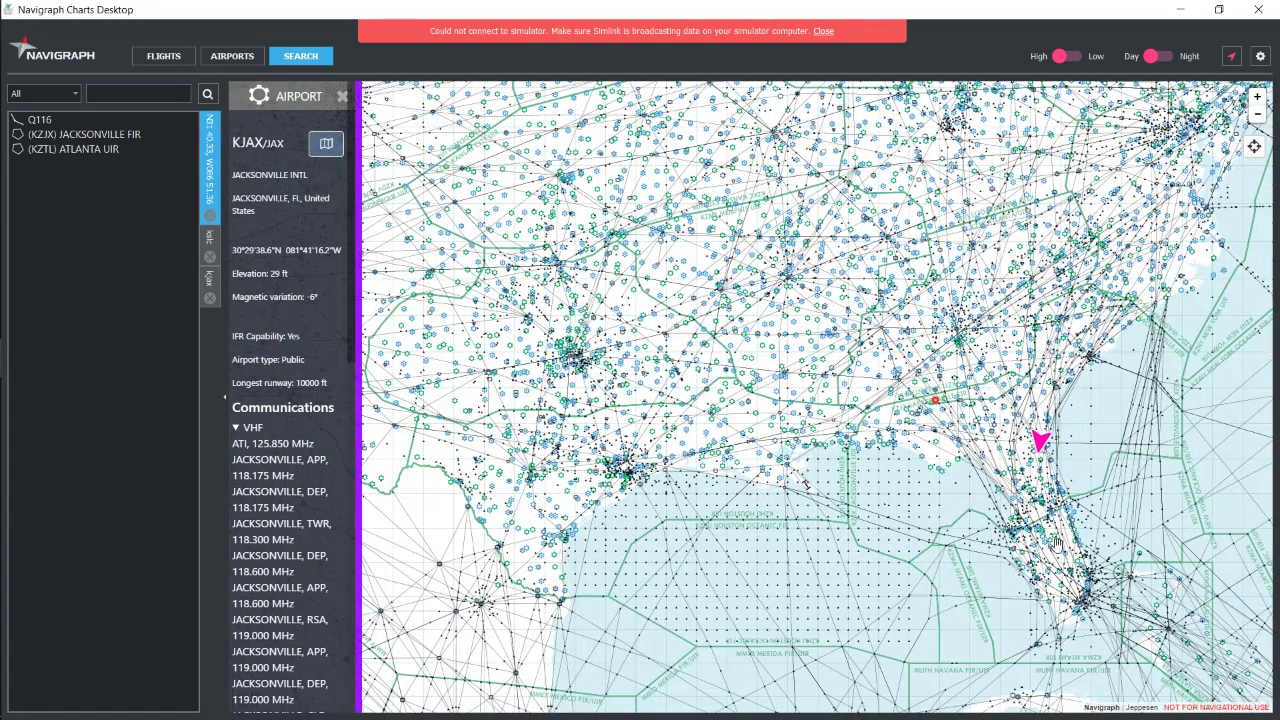
click(137, 90)
click(210, 215)
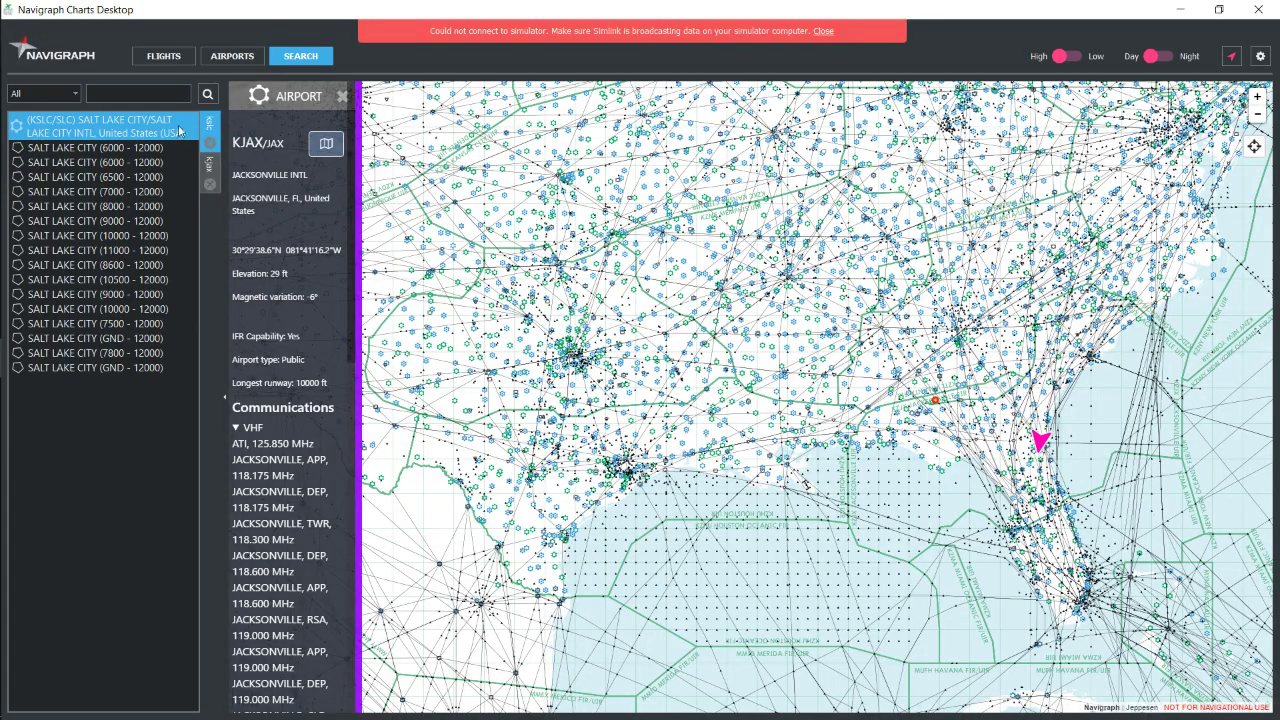
- Show Salt Lake City Intl (KSLC) on the chart and examine its position relative to Jacksonville
click(97, 124)
scroll(921, 519, down, 5)
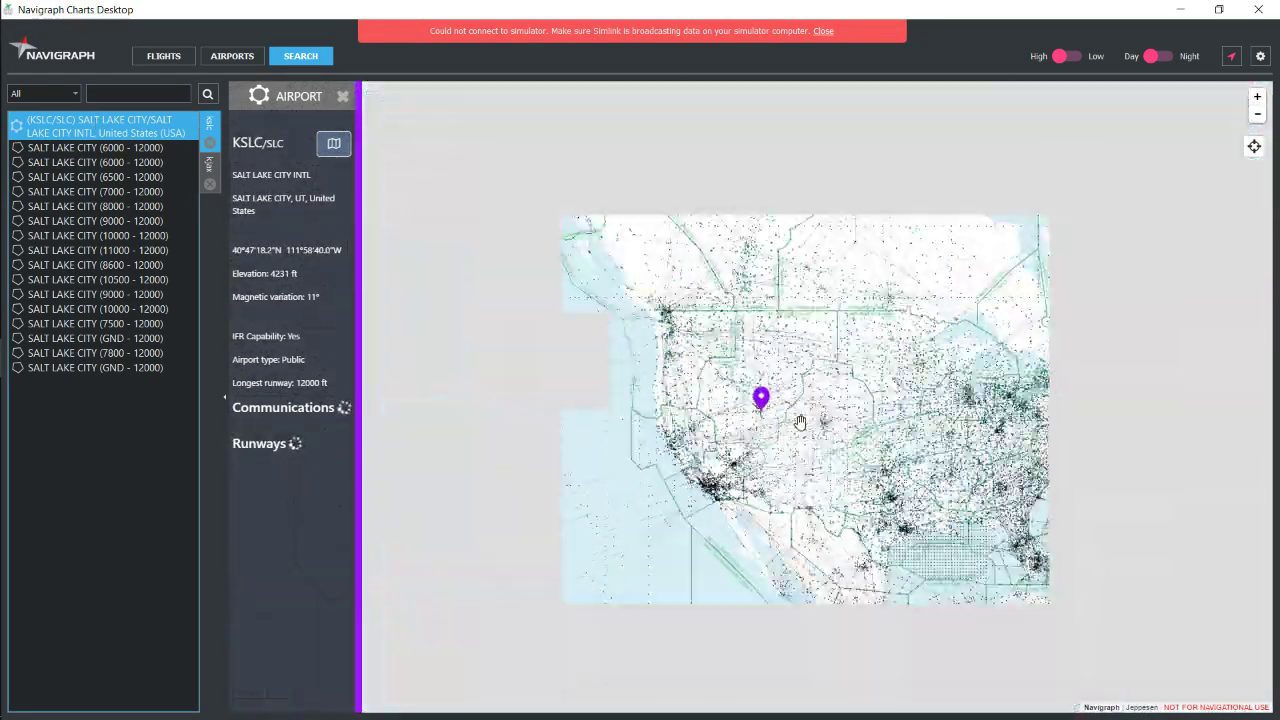
scroll(921, 519, up, 3)
scroll(850, 420, up, 2)
scroll(515, 207, down, 2)
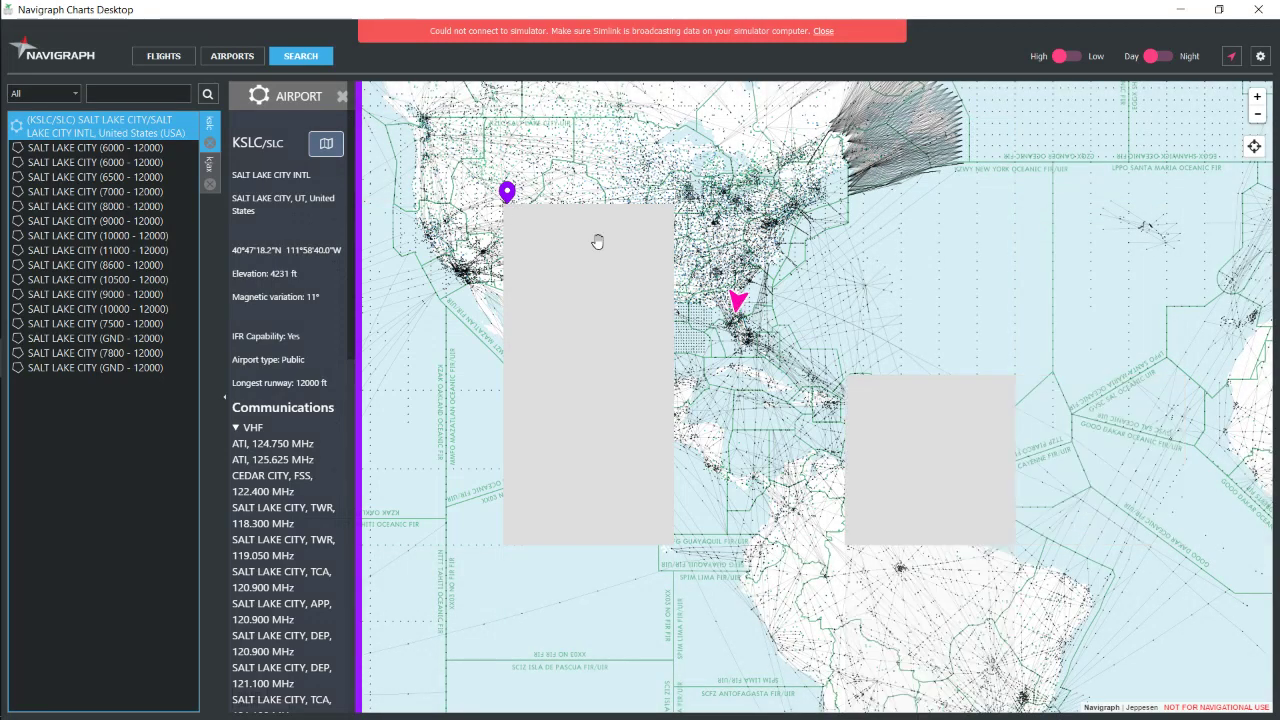
scroll(449, 226, up, 2)
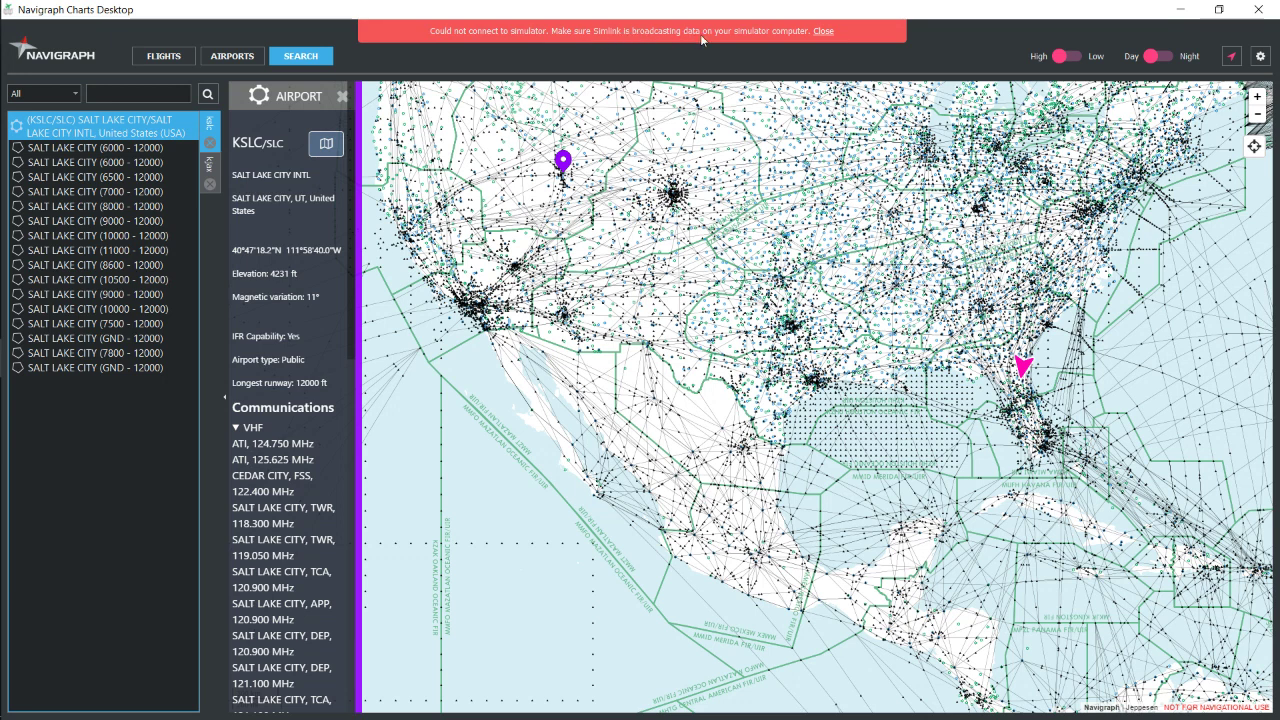
- Dismiss the simulator connection error and review Salt Lake City Intl's communication frequencies and runways
click(824, 31)
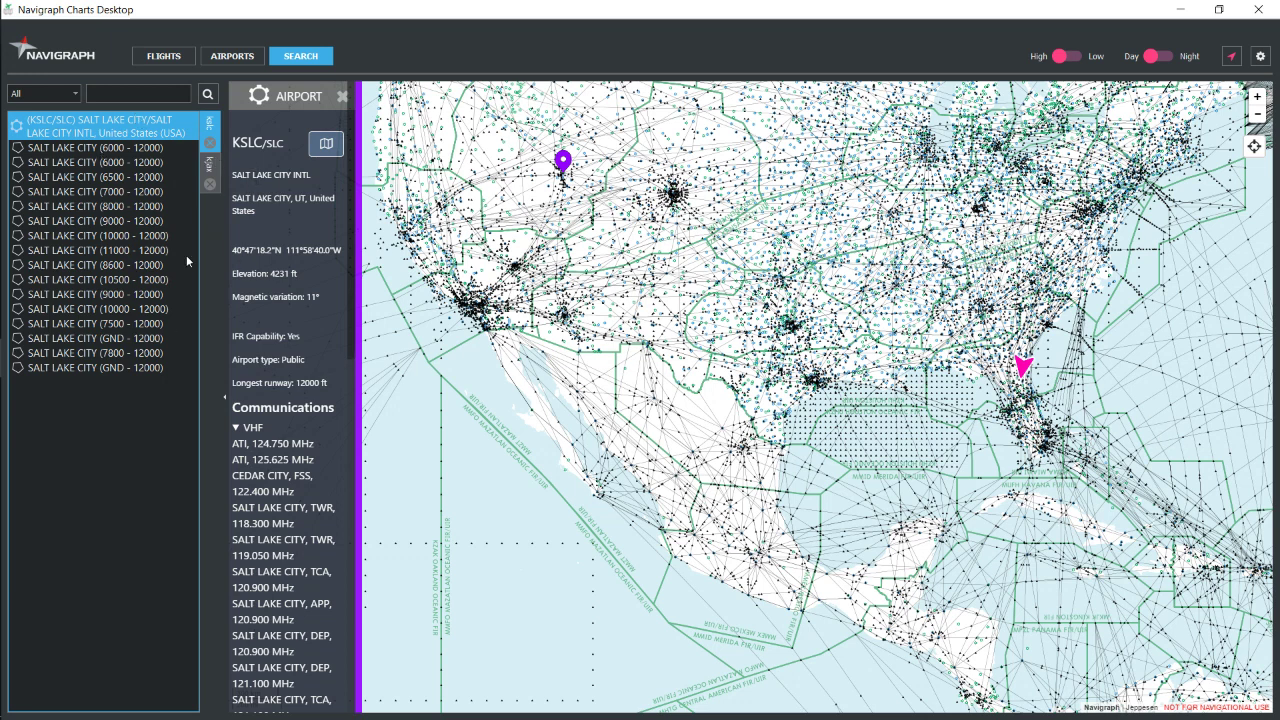
click(207, 166)
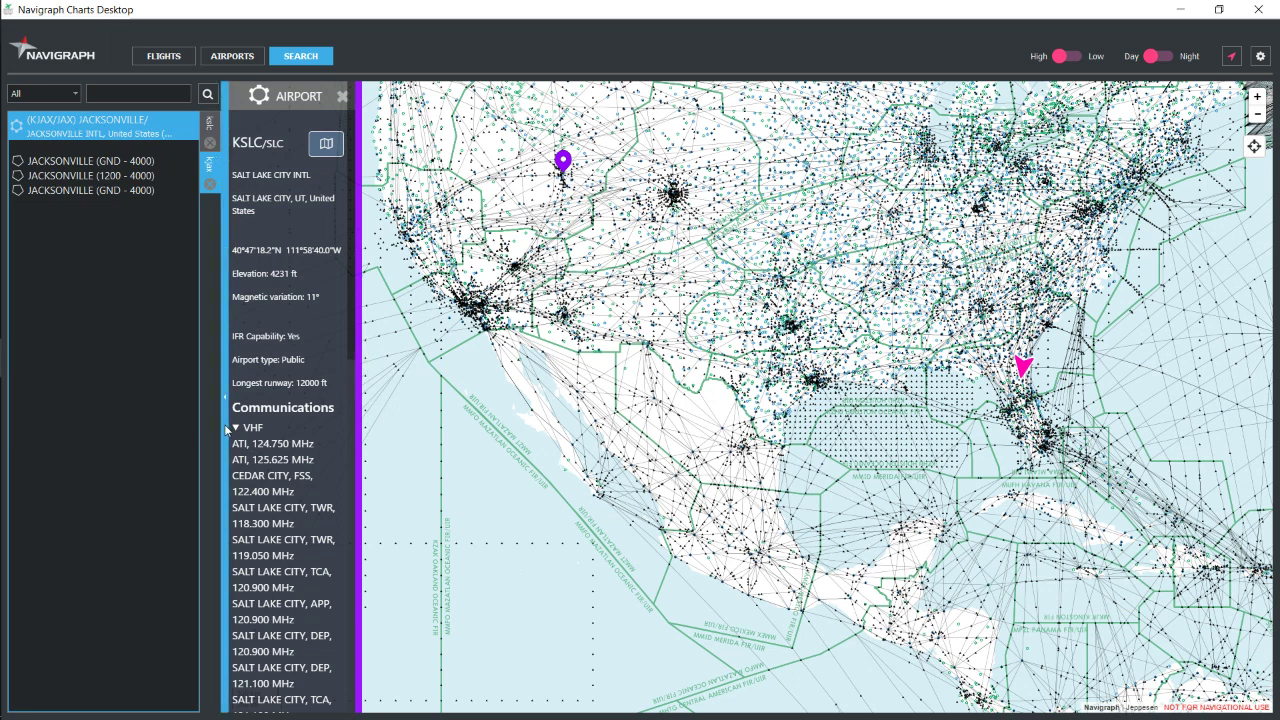
scroll(300, 440, down, 5)
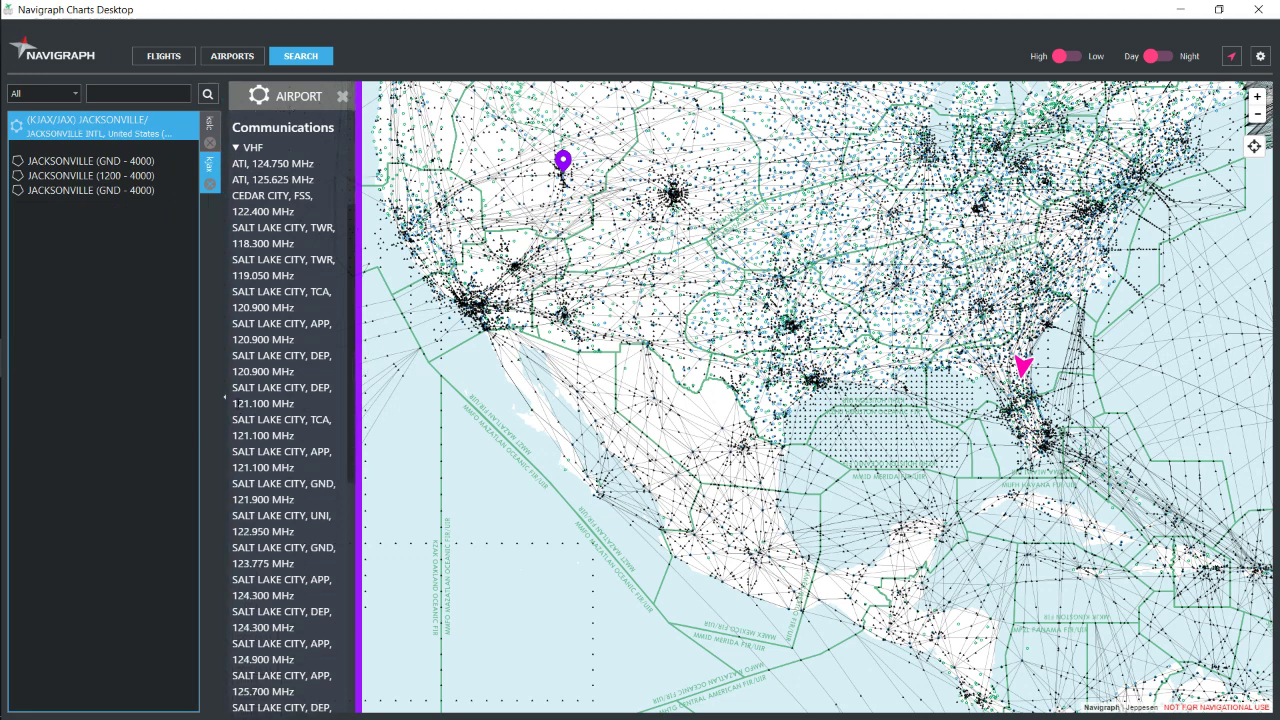
scroll(272, 197, down, 9)
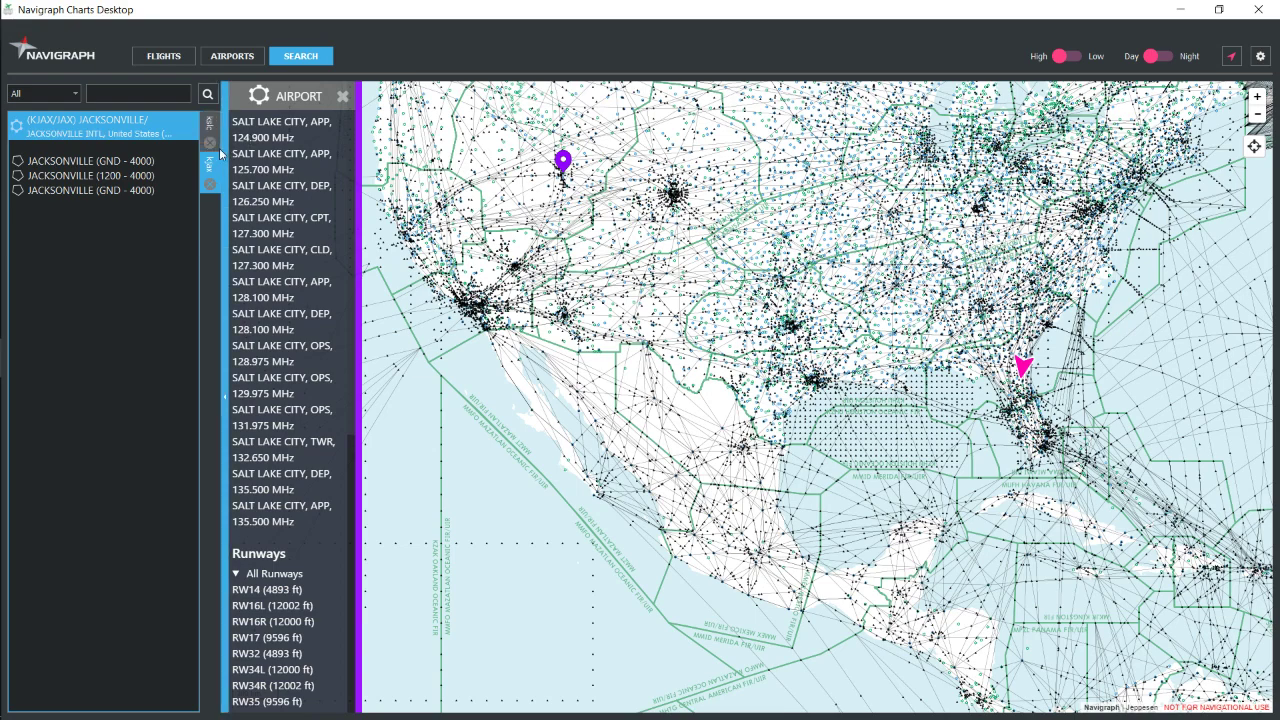
- Switch back to SimBrief in Chrome and select the saved airframe N389DA1 - B737-800 for the new flight
mouse_move(3, 198)
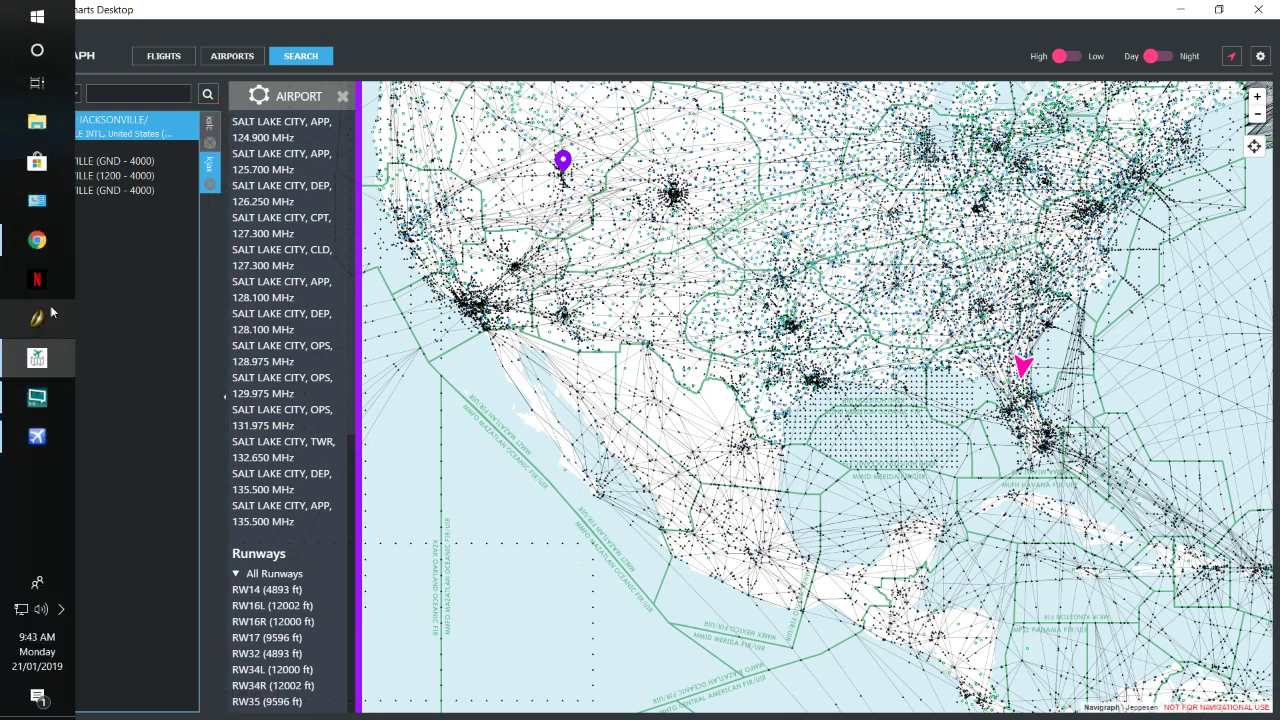
click(37, 240)
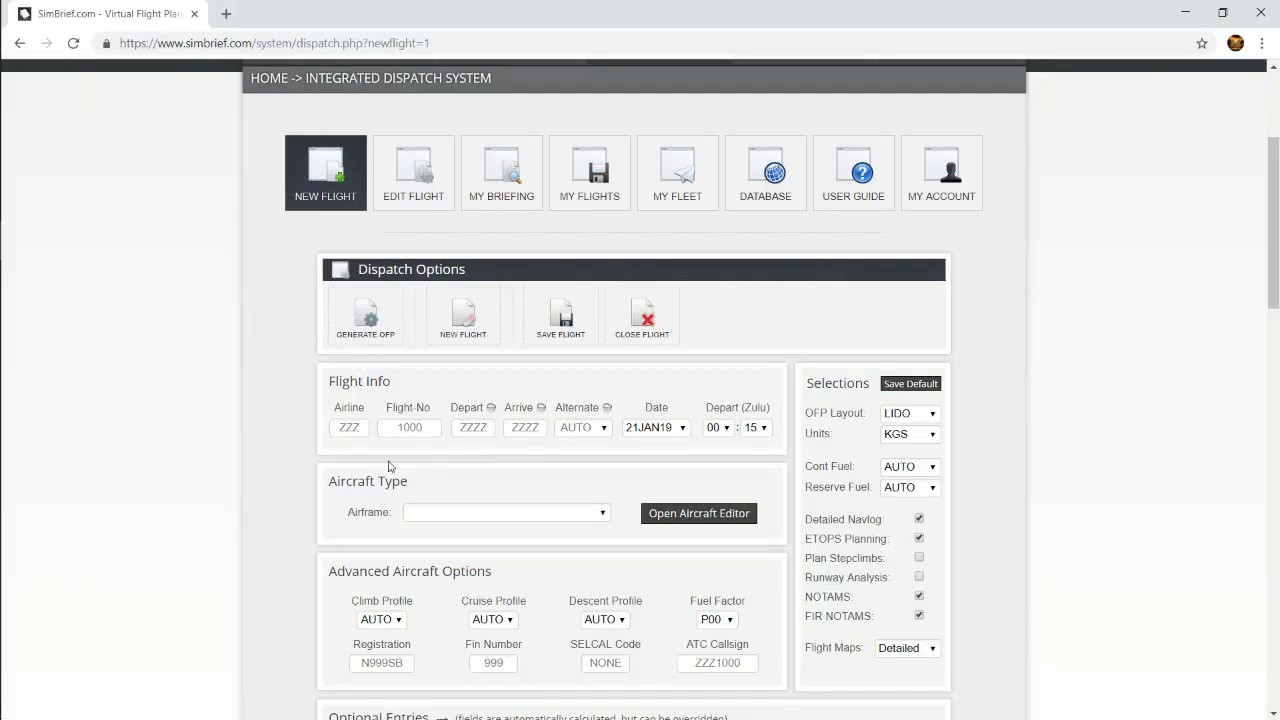
click(352, 427)
click(497, 519)
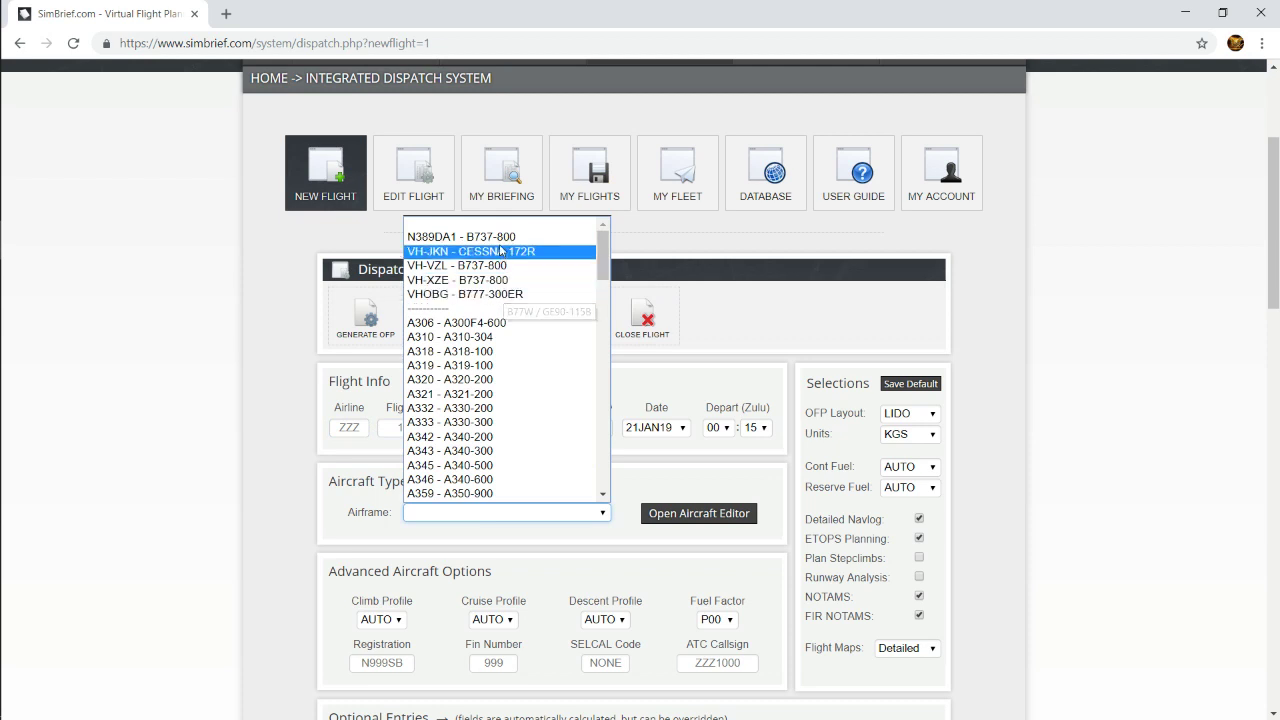
click(421, 237)
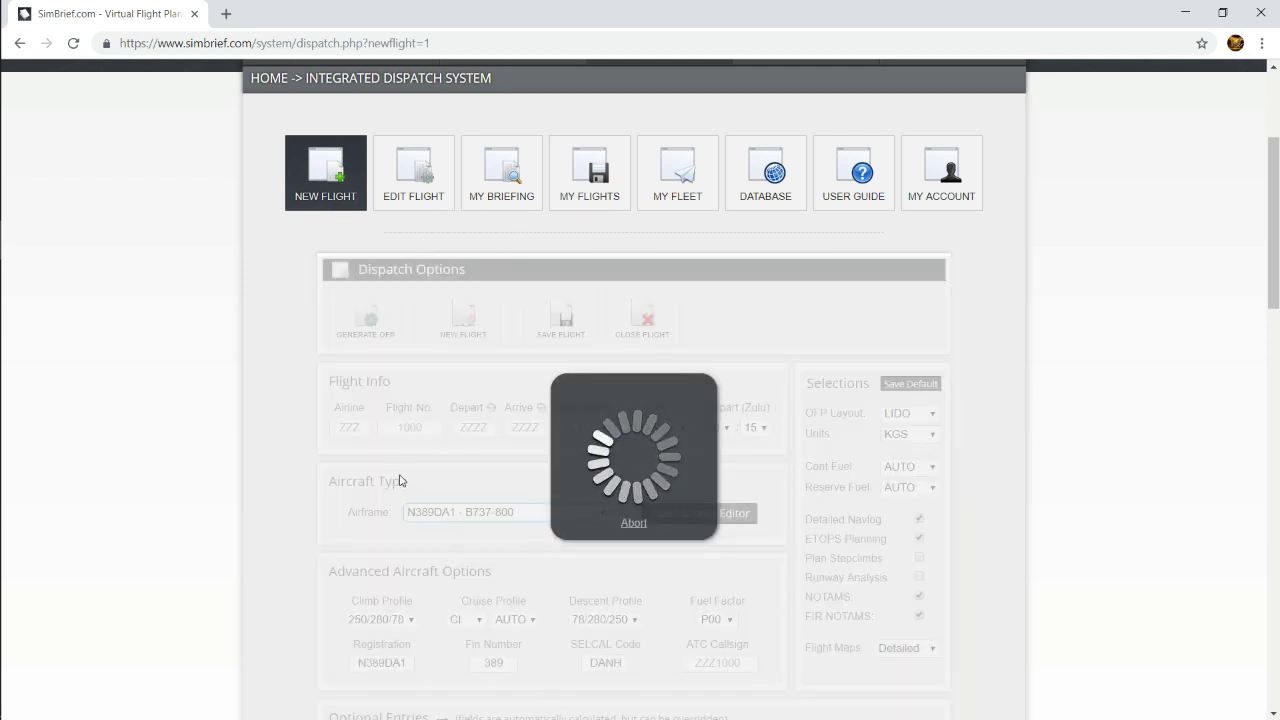
- Set the flight's airline code to DA and its flight number to 4573
click(338, 425)
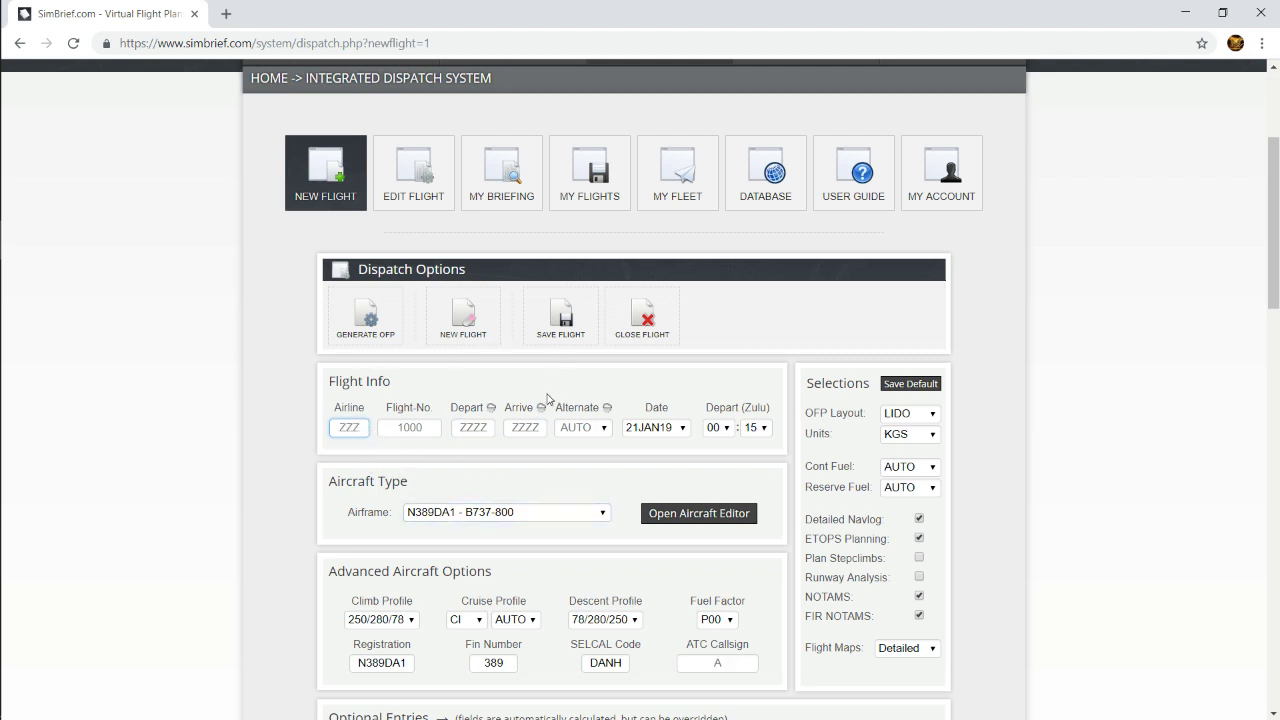
text(DA)
click(414, 427)
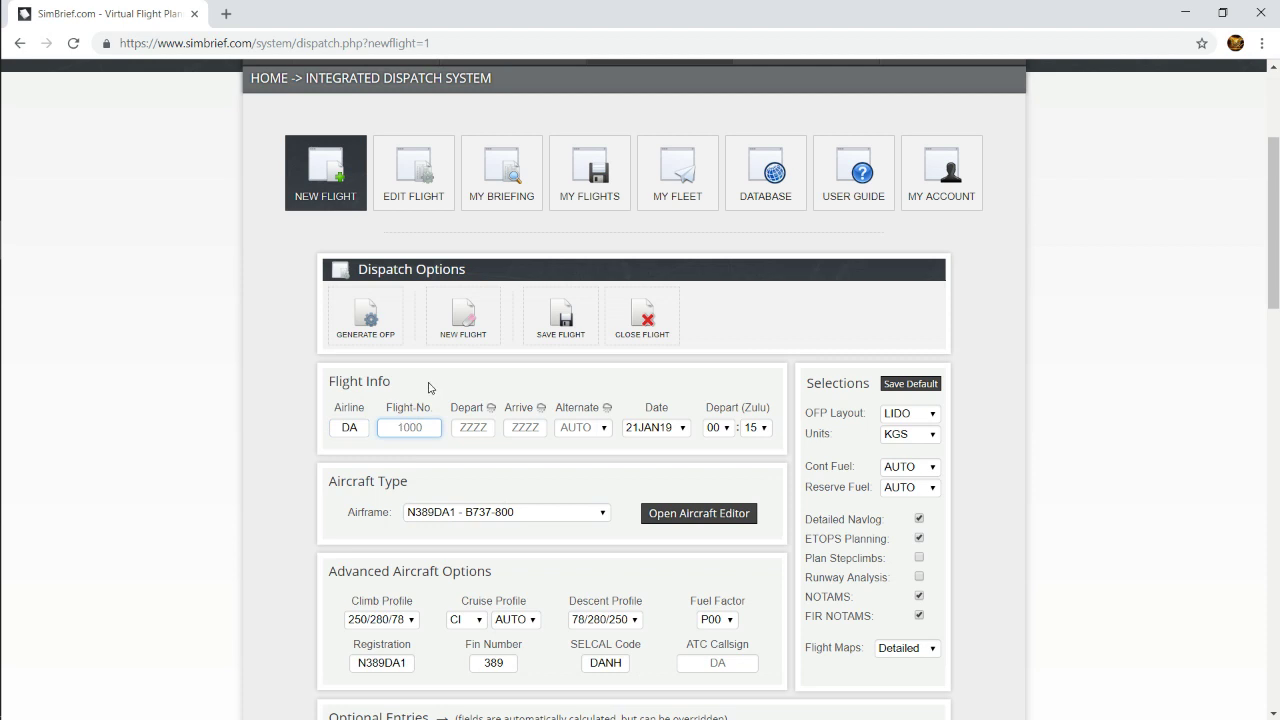
text(4573)
- Set the departure airport to KJAX and the arrival airport to KSLC, and check the planned route on the map
click(483, 425)
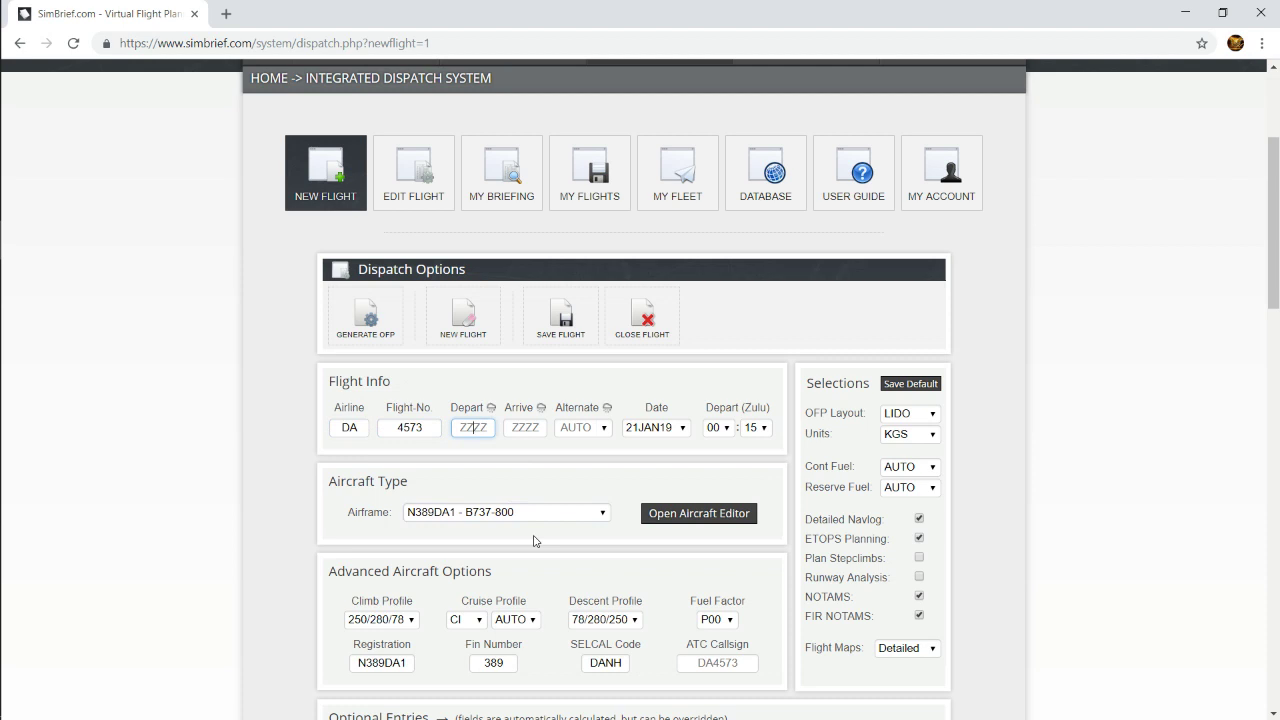
text(KJAX)
click(522, 430)
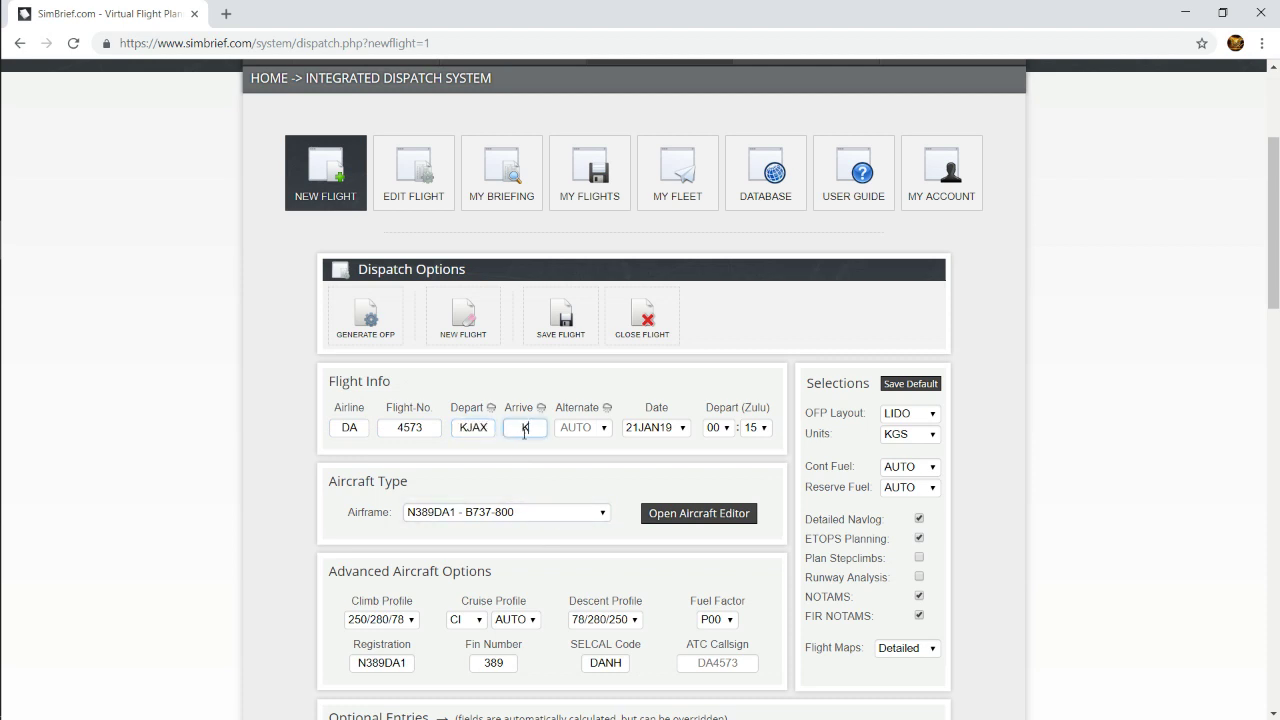
text(KSLC)
scroll(543, 462, down, 15)
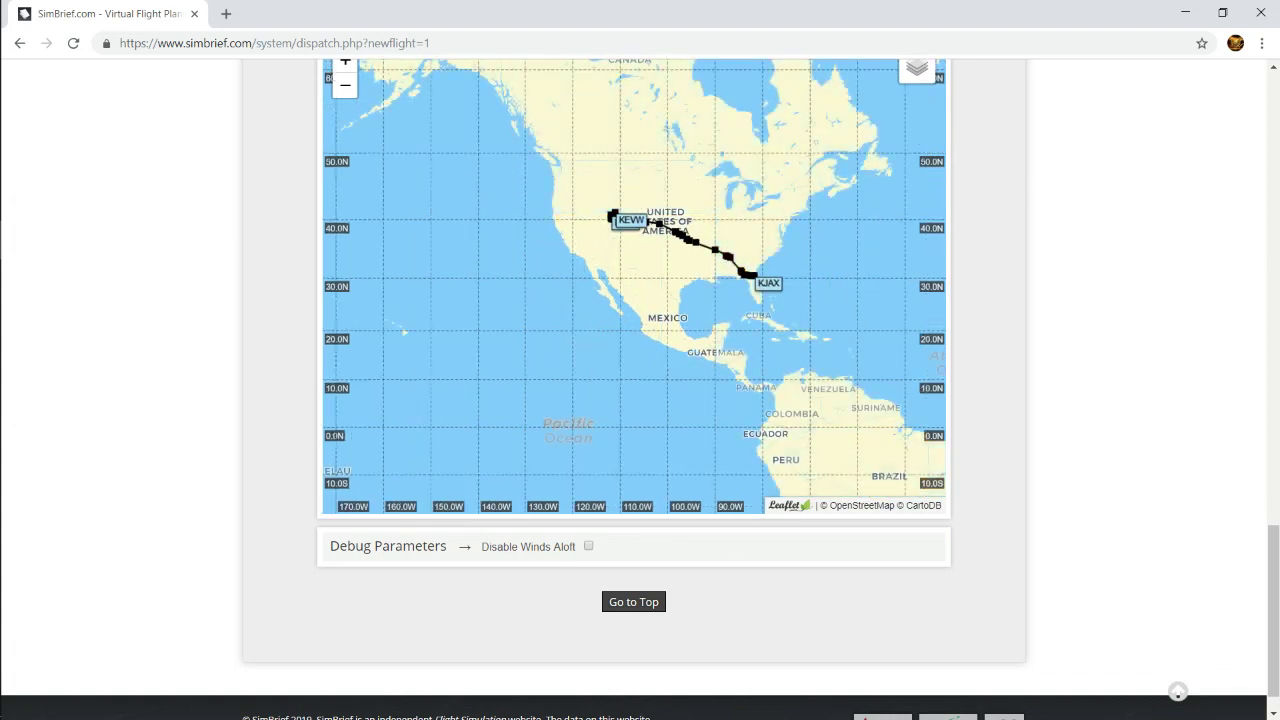
- Examine the route's western end near KSLC on the map, compare it with Navigraph Charts, and return to SimBrief in Chrome
right_click(1024, 380)
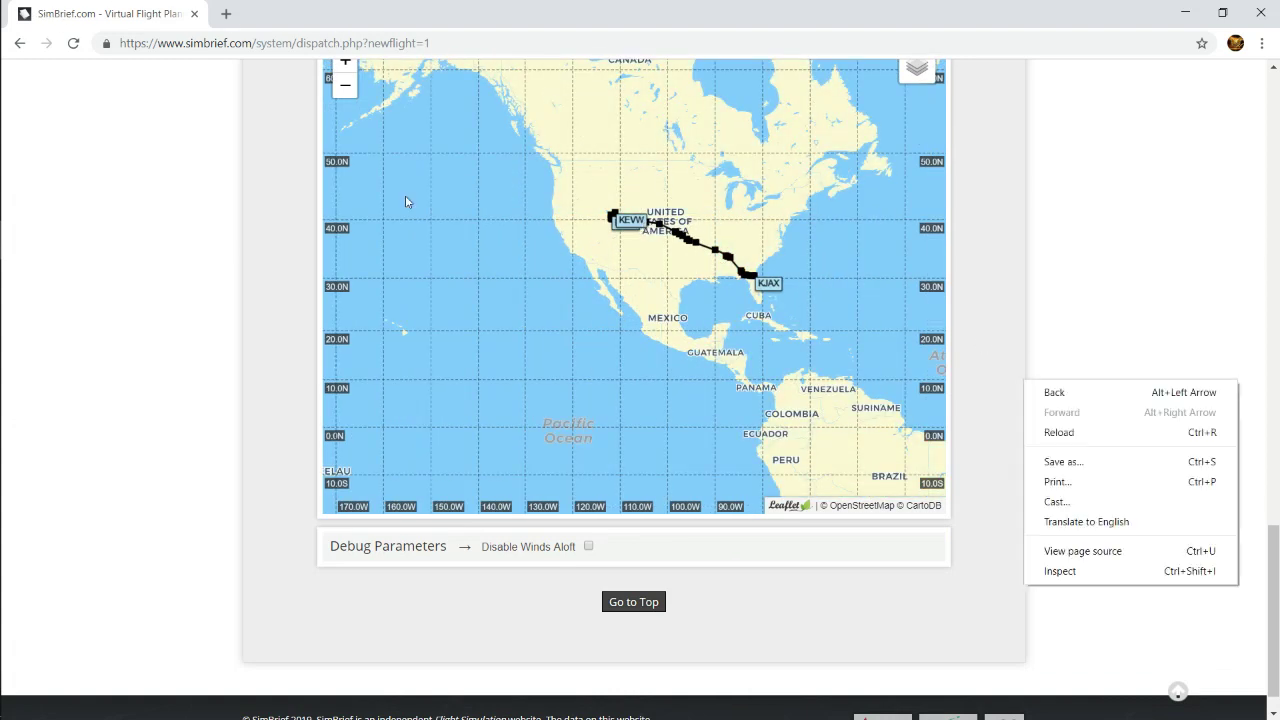
scroll(651, 221, up, 2)
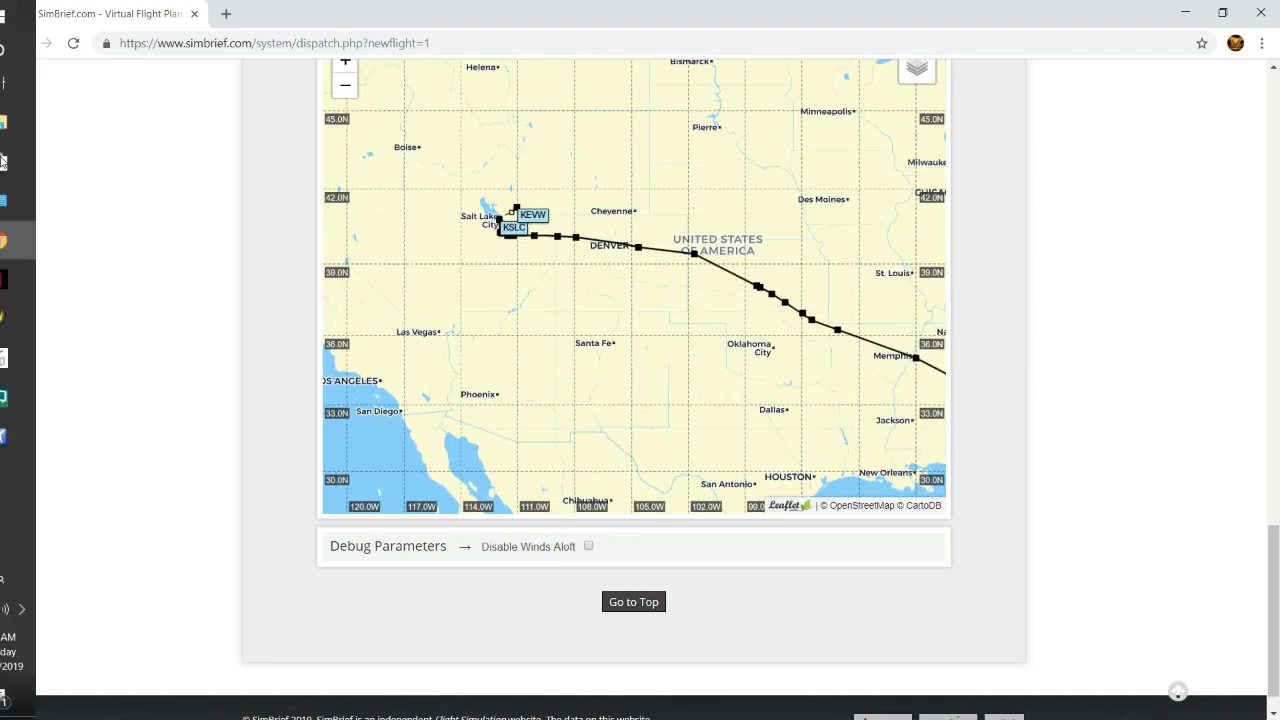
mouse_move(40, 373)
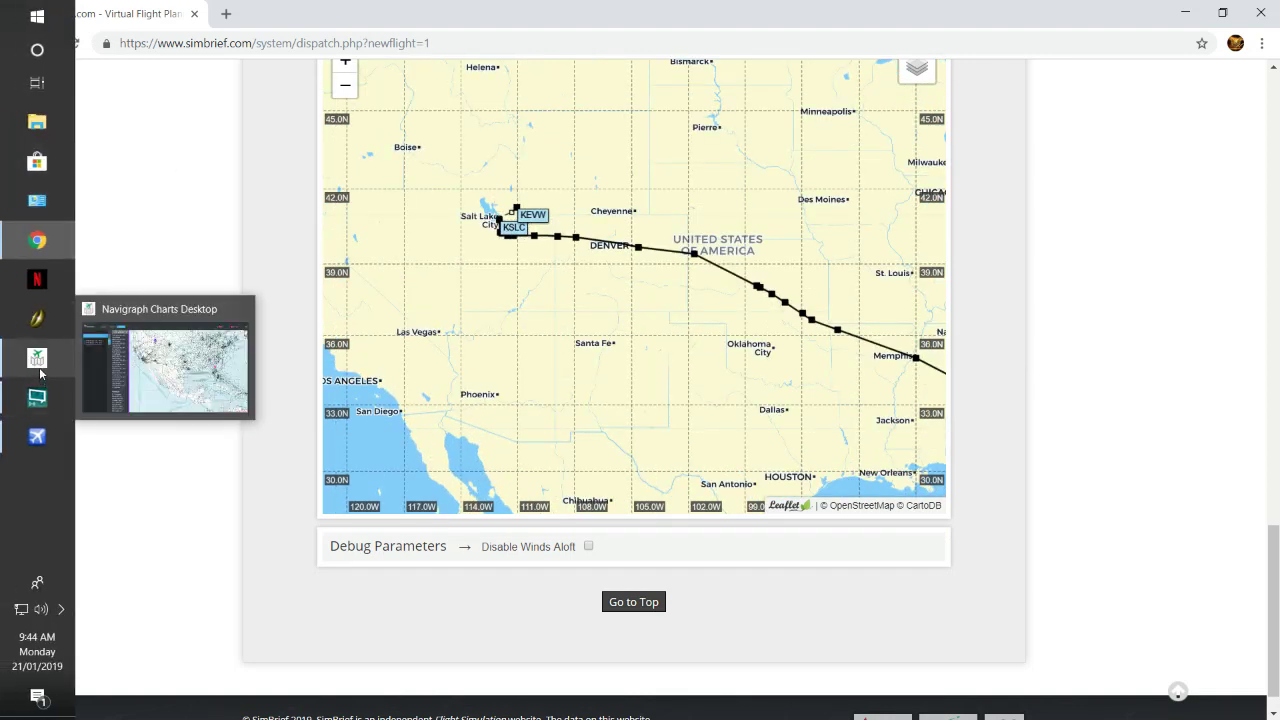
click(158, 363)
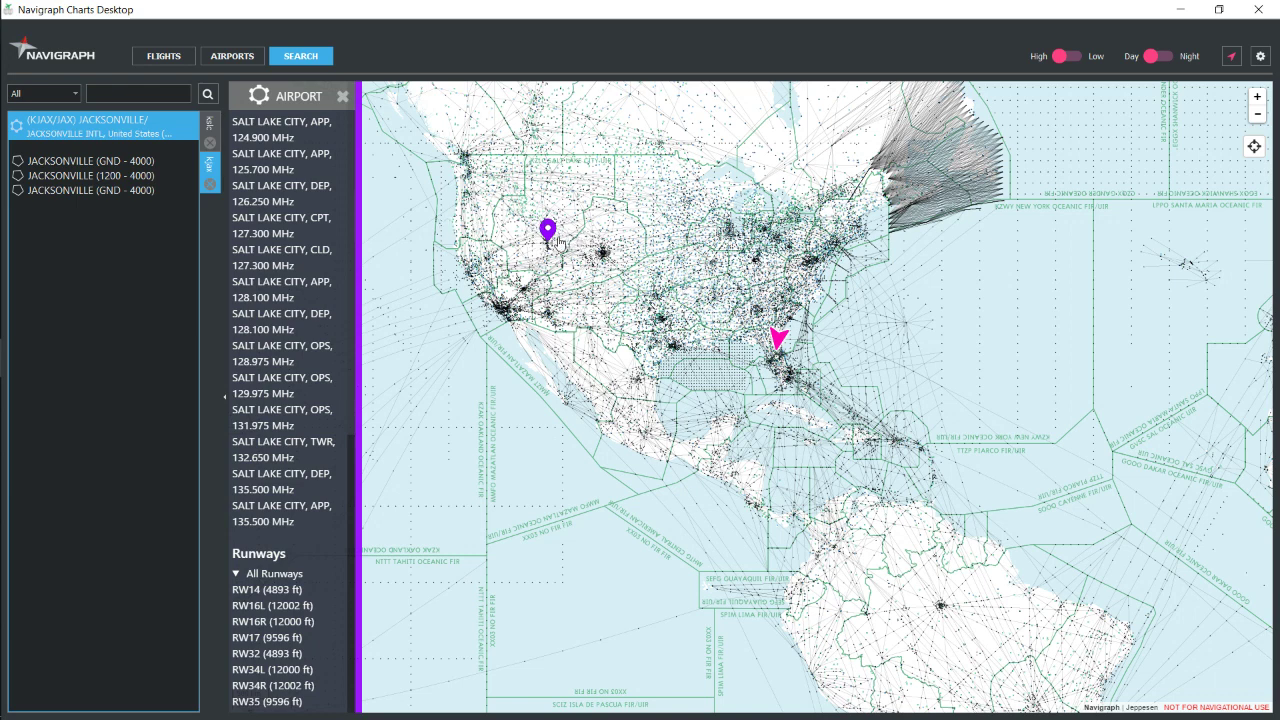
mouse_move(4, 247)
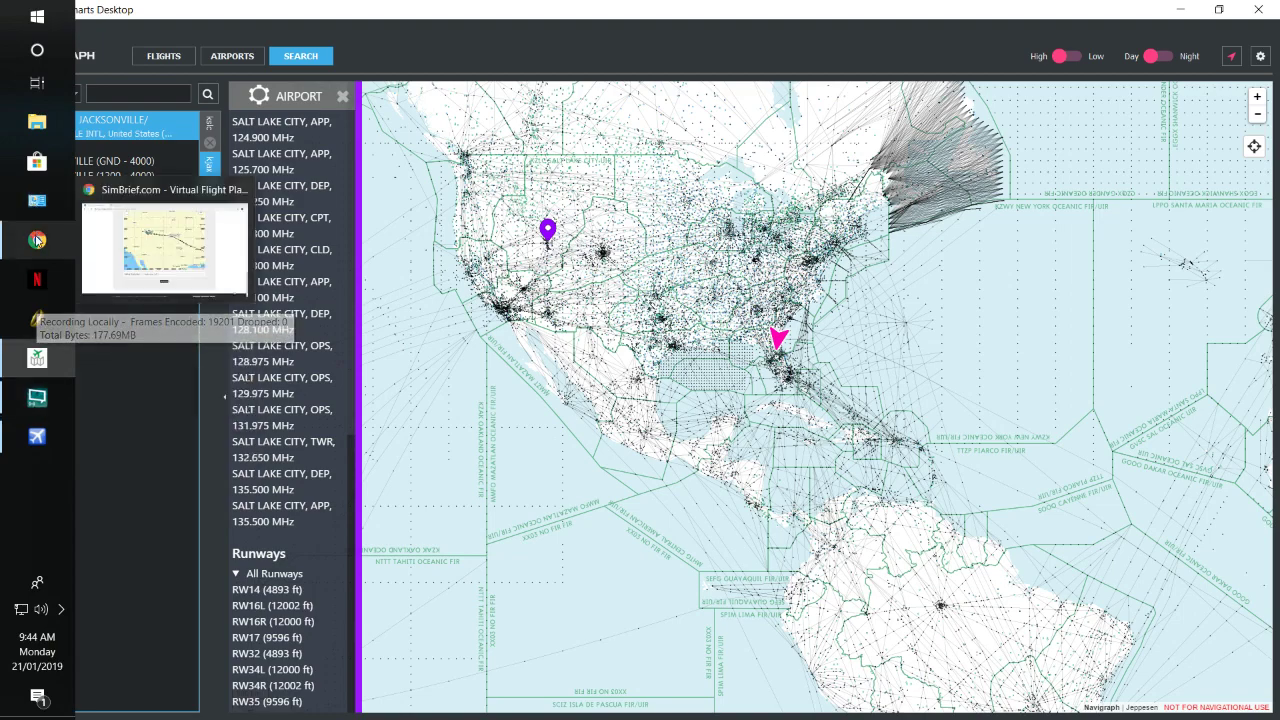
click(164, 248)
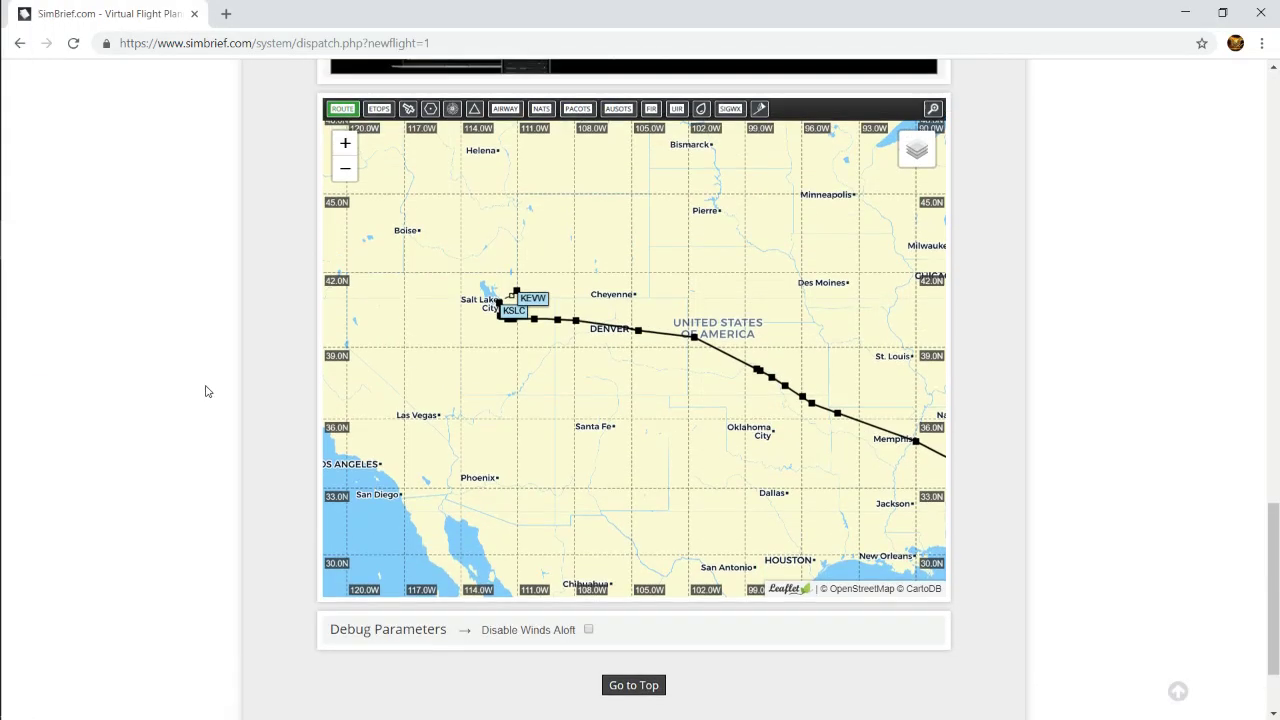
- Review the flight's fuel factor choices and the optional entries in the dispatch form
scroll(206, 391, up, 13)
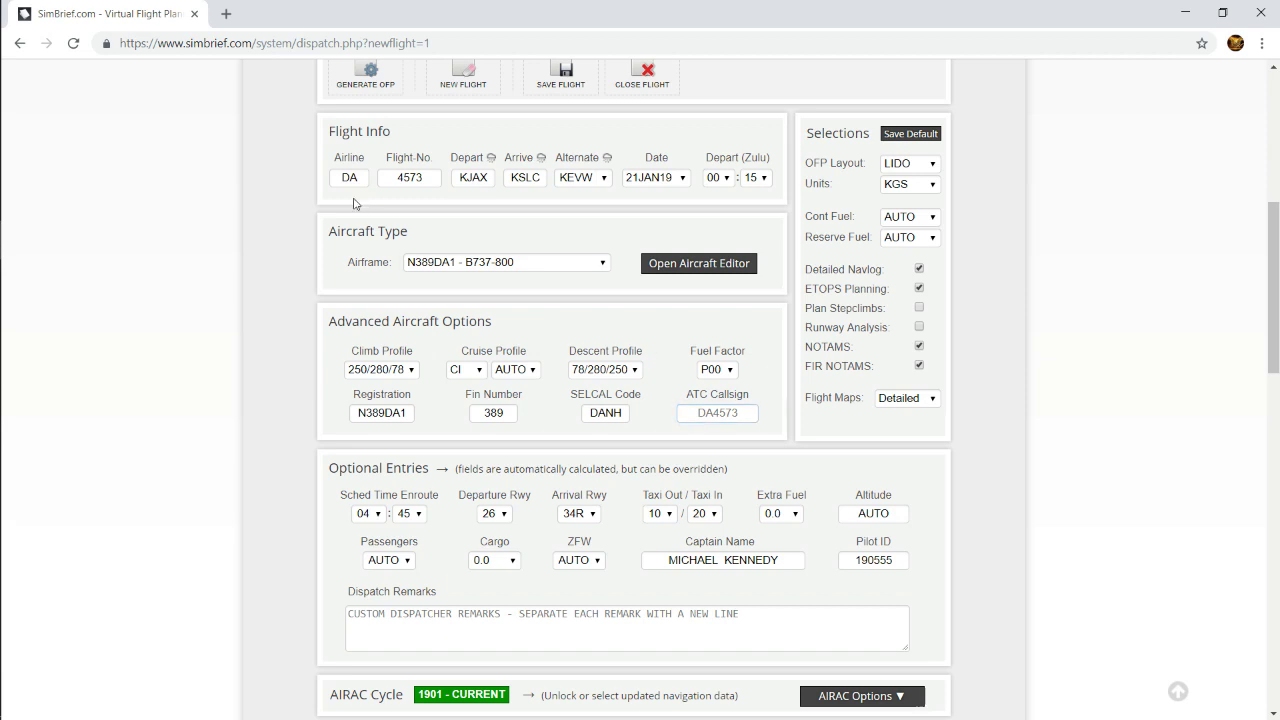
click(728, 370)
click(733, 373)
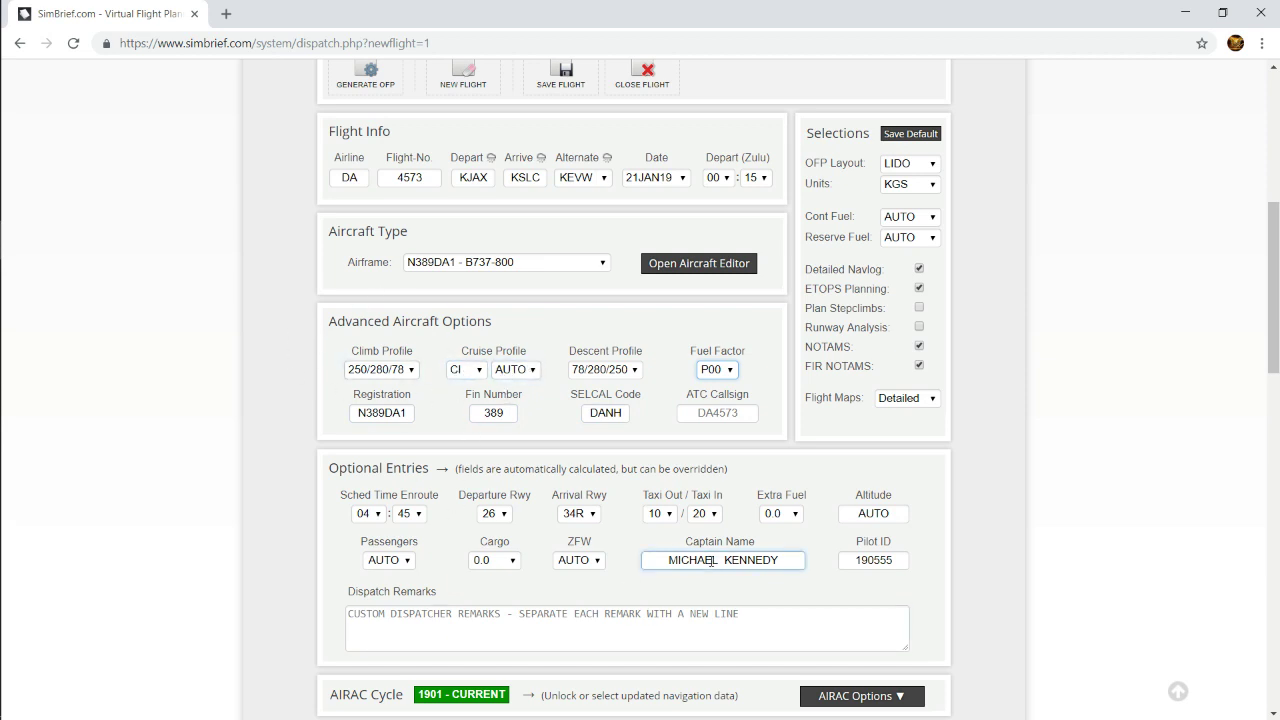
scroll(720, 568, down, 1)
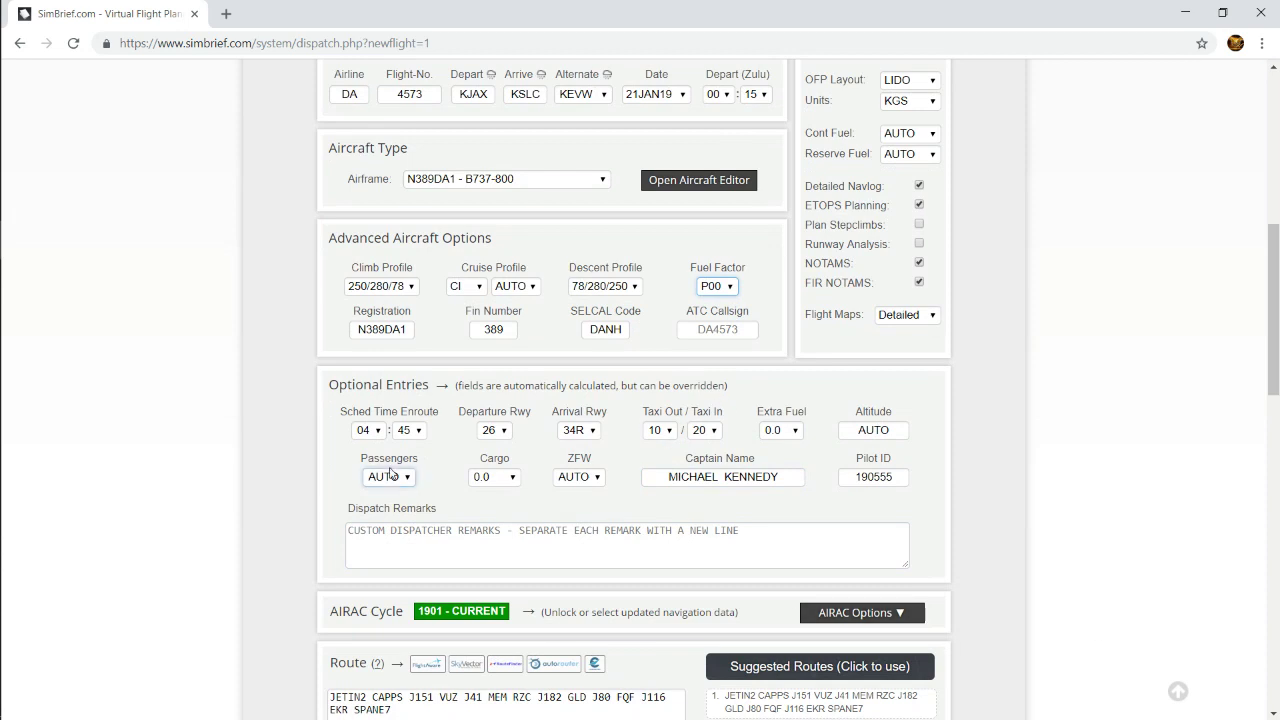
- Switch to Navigraph Charts and look through the chart lists of the favourite airports KDFW and KATL
mouse_move(2, 240)
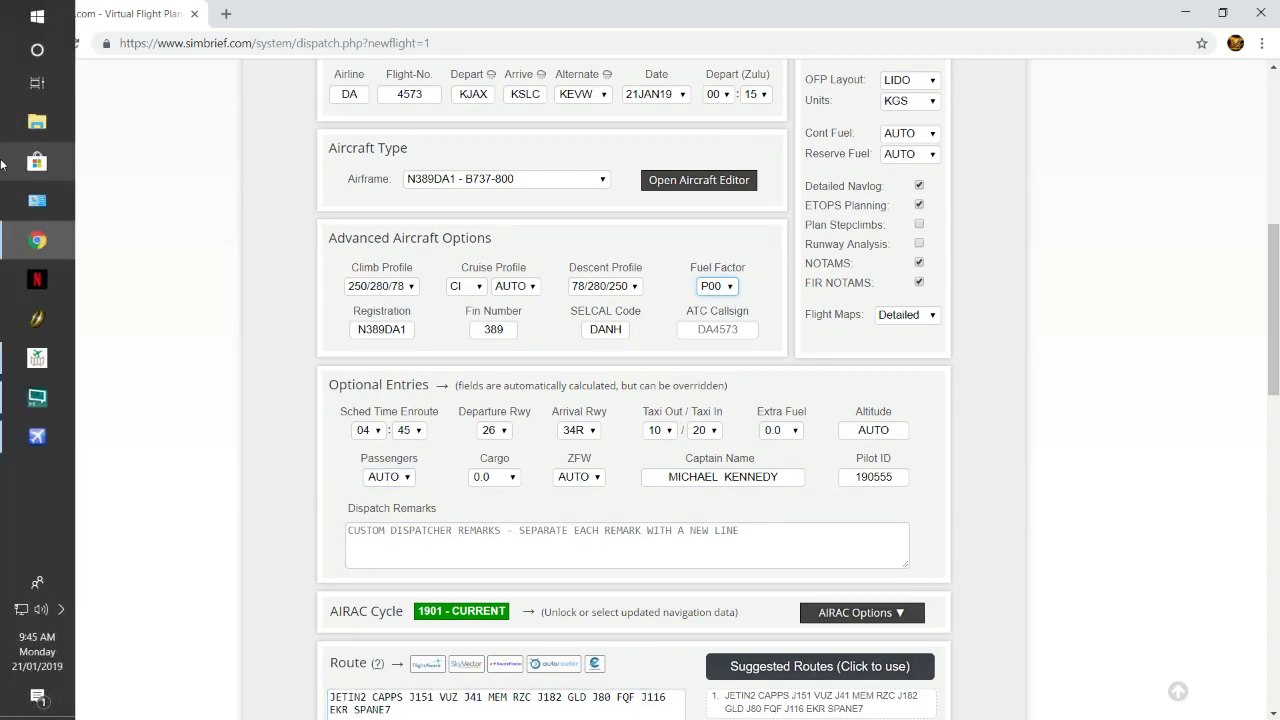
click(37, 358)
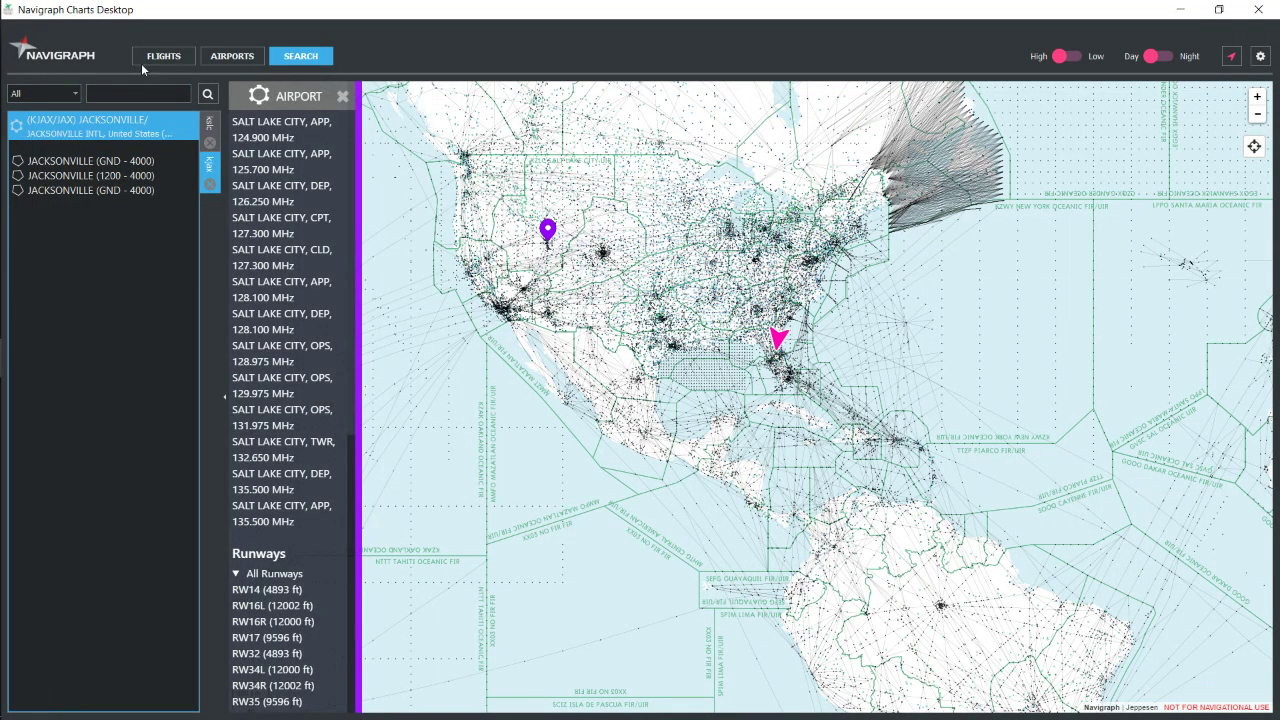
click(221, 57)
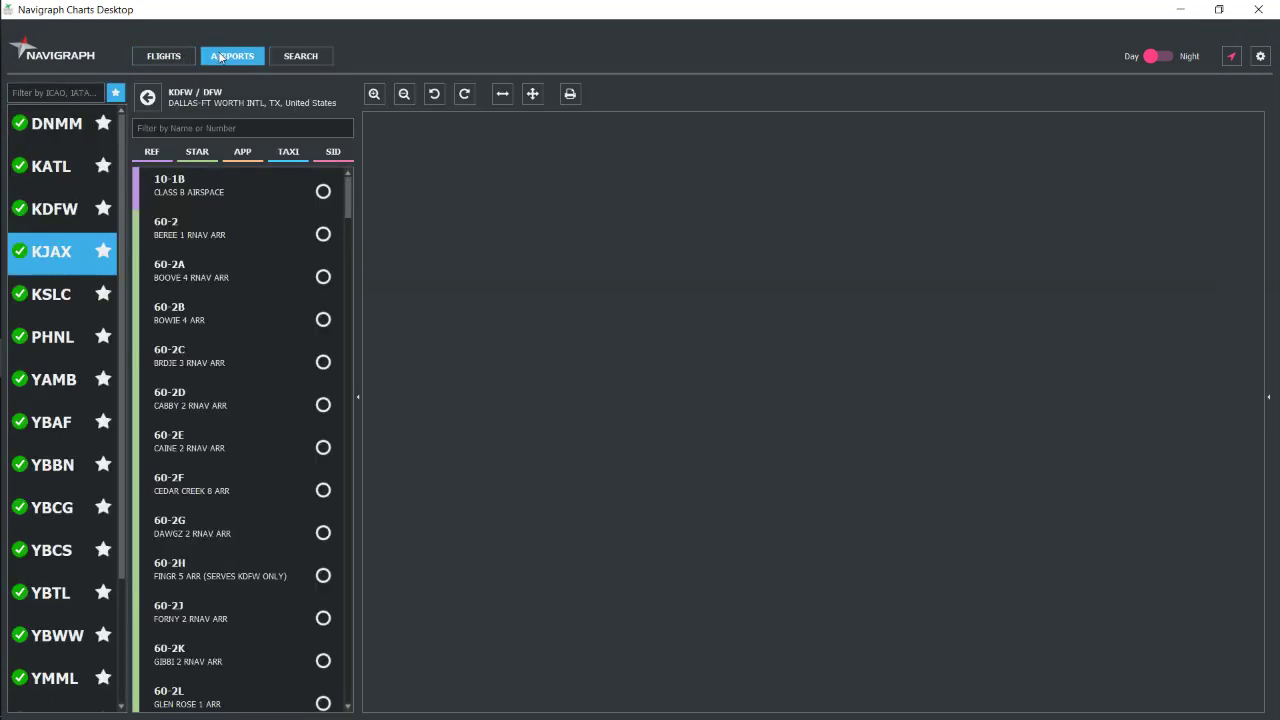
click(60, 298)
click(63, 200)
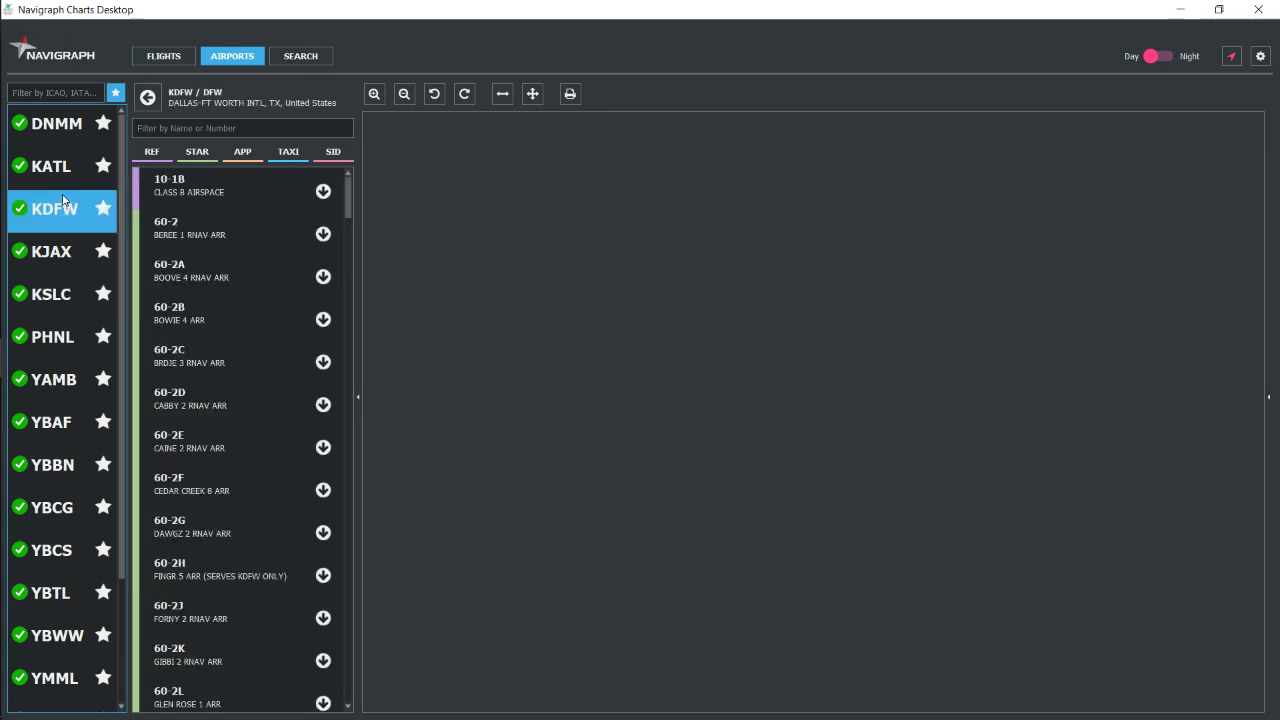
click(66, 170)
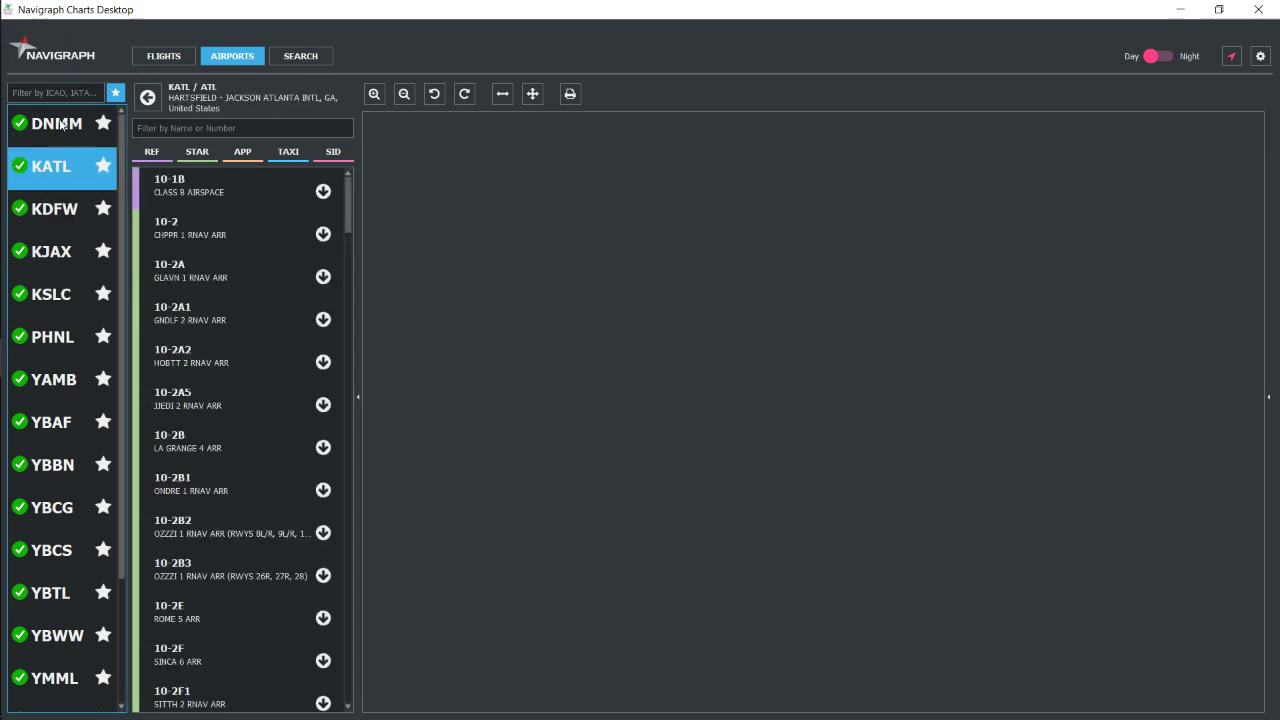
- Search Navigraph Charts for KATL and examine the Atlanta airport's details and location on the map
click(294, 61)
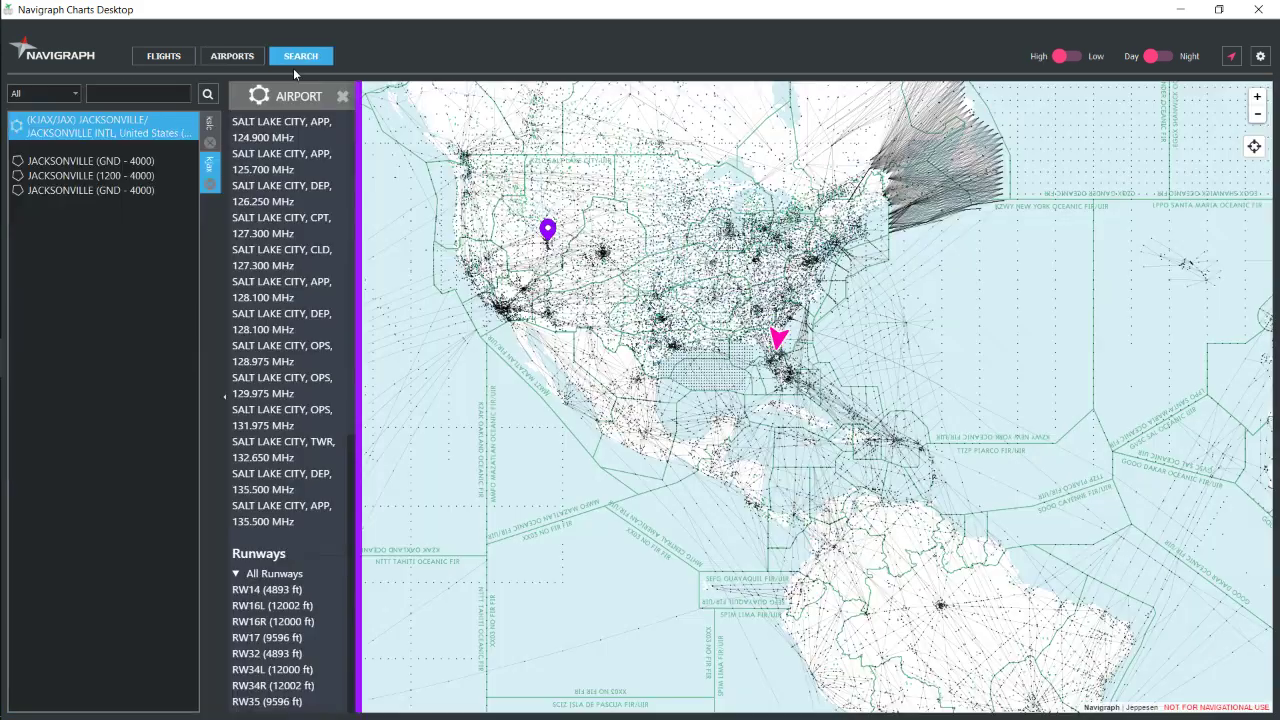
click(108, 92)
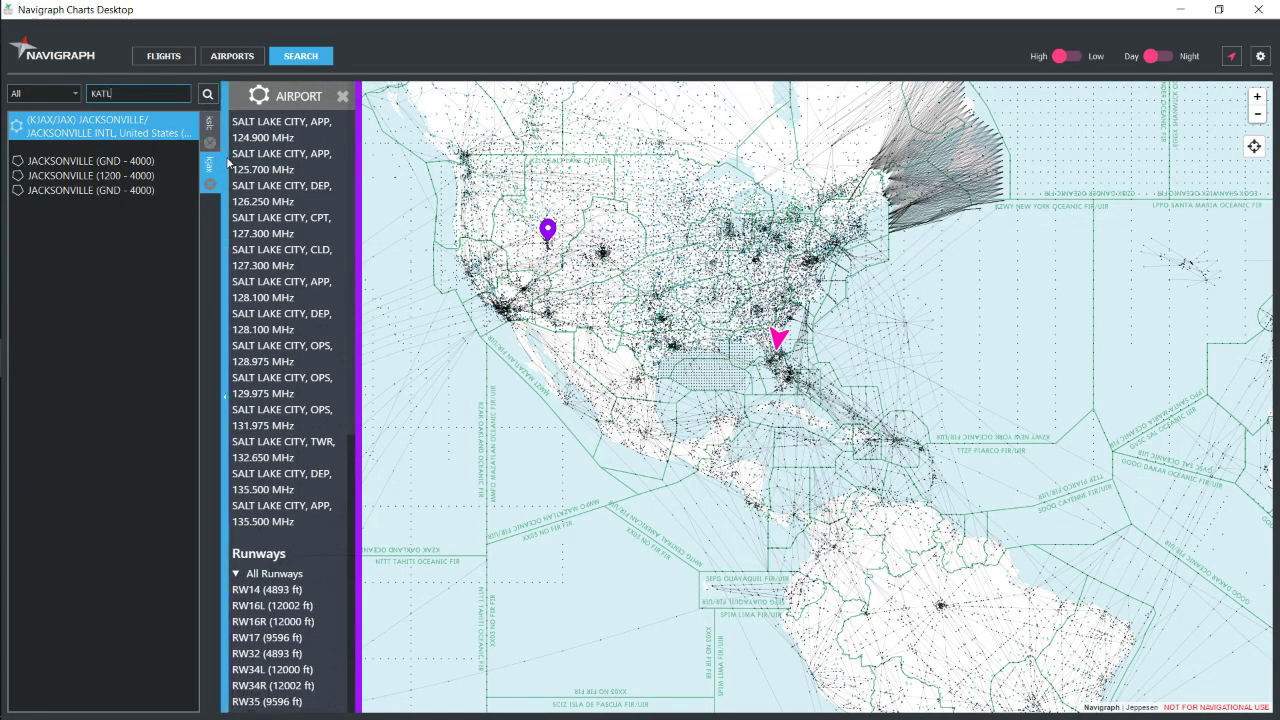
key(Return)
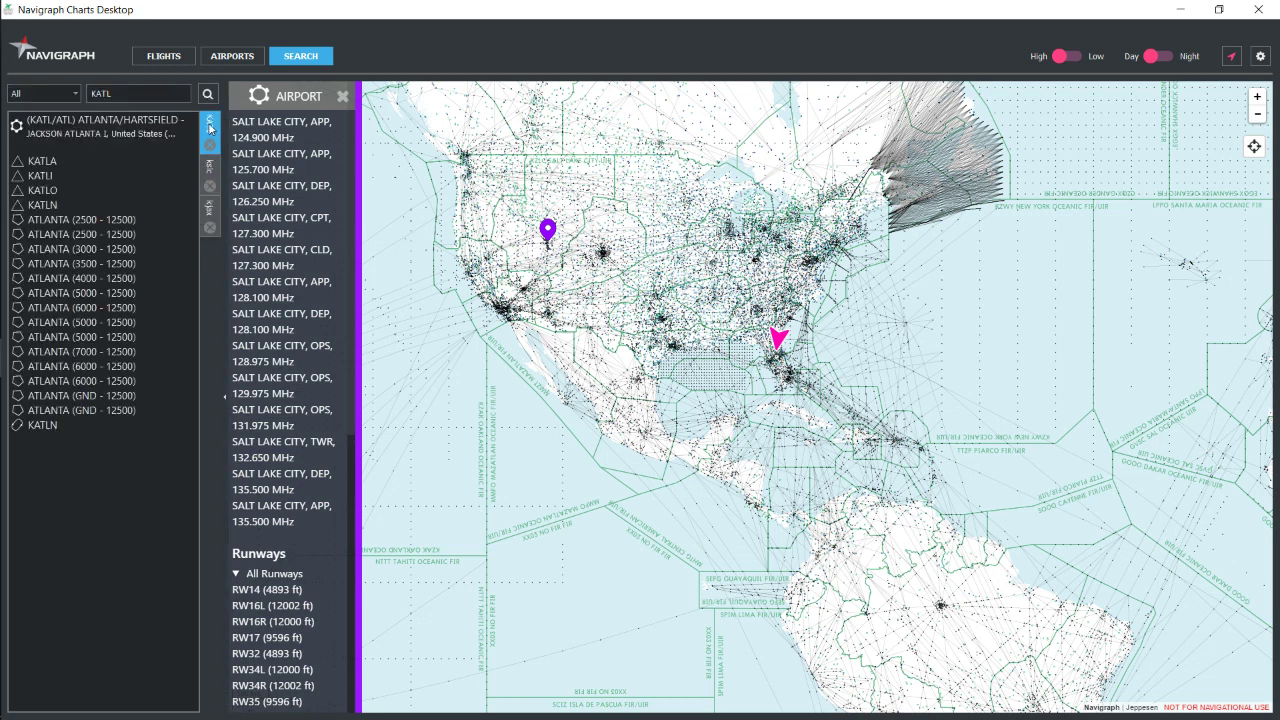
click(57, 131)
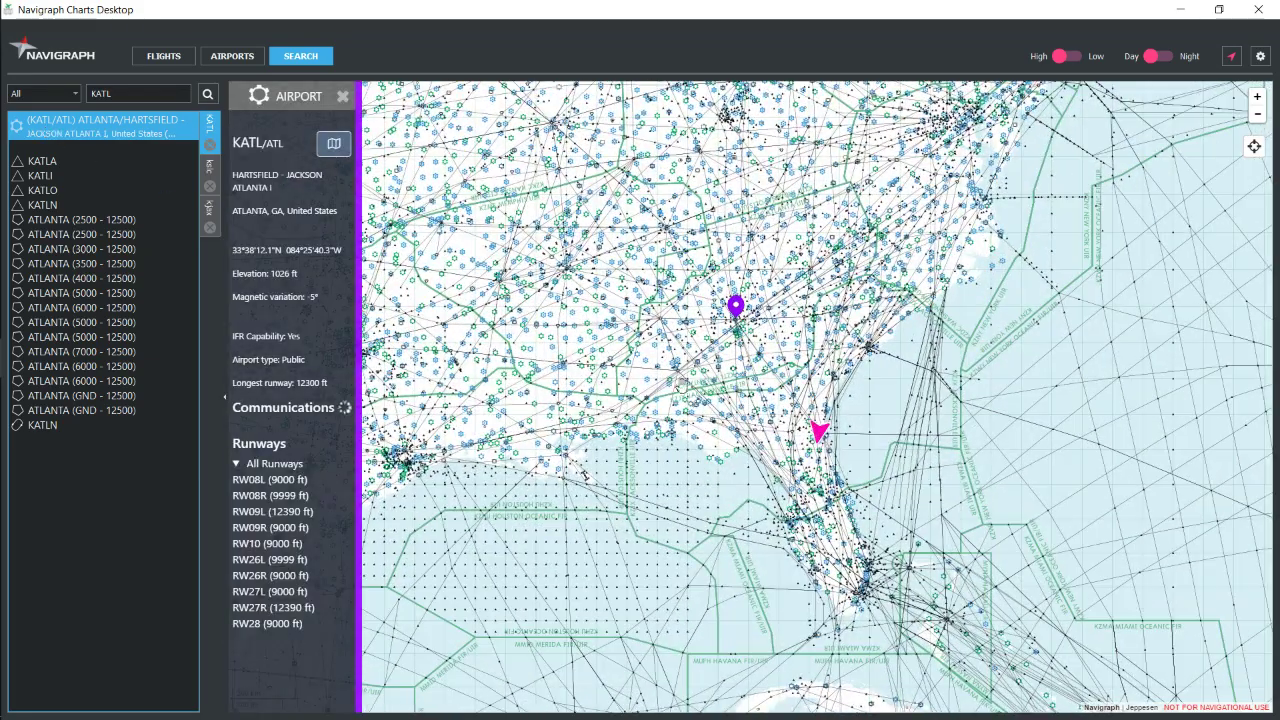
scroll(789, 349, up, 1)
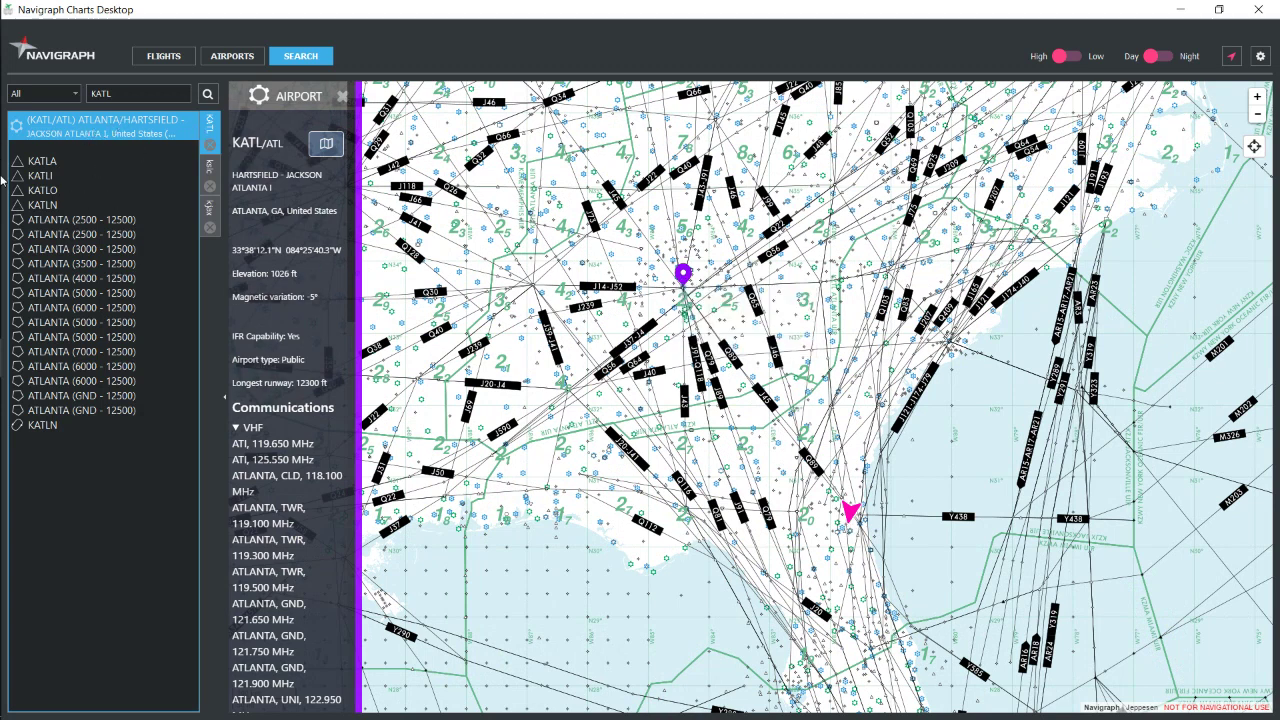
- Switch back to SimBrief in Chrome and change the flight's arrival airport to KATL
mouse_move(3, 180)
click(17, 240)
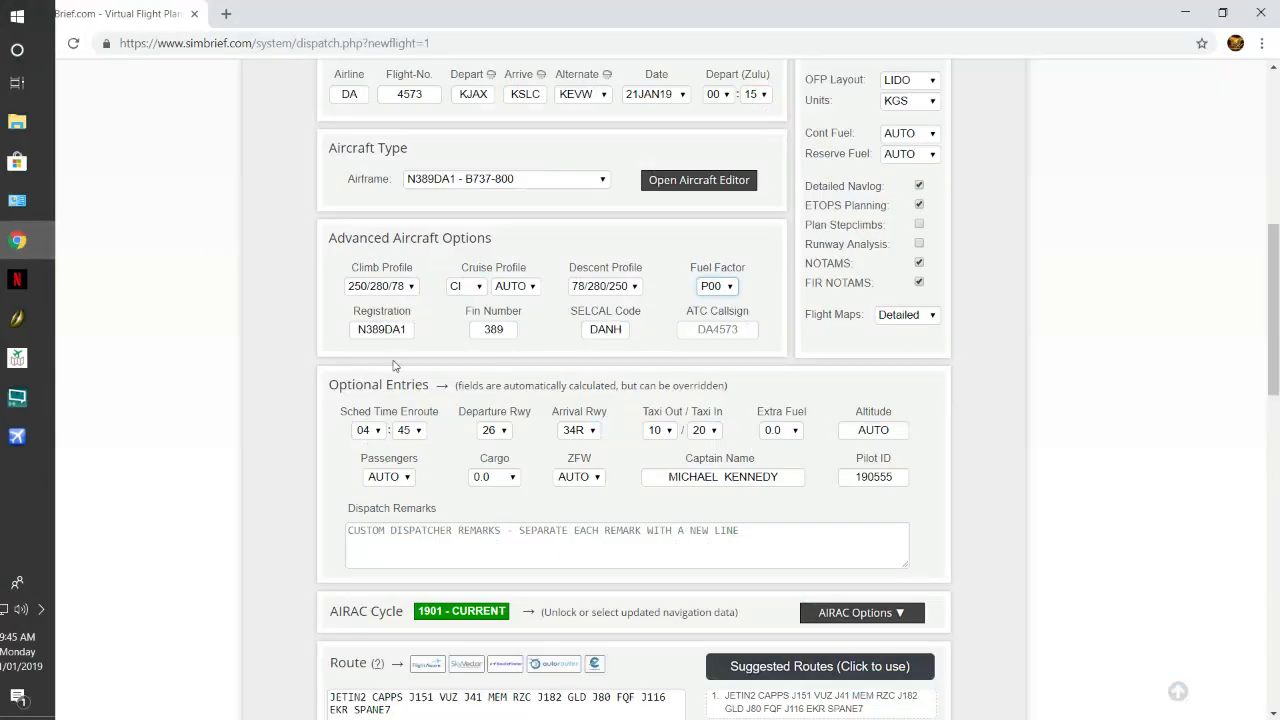
scroll(395, 366, up, 2)
drag(541, 261, 514, 261)
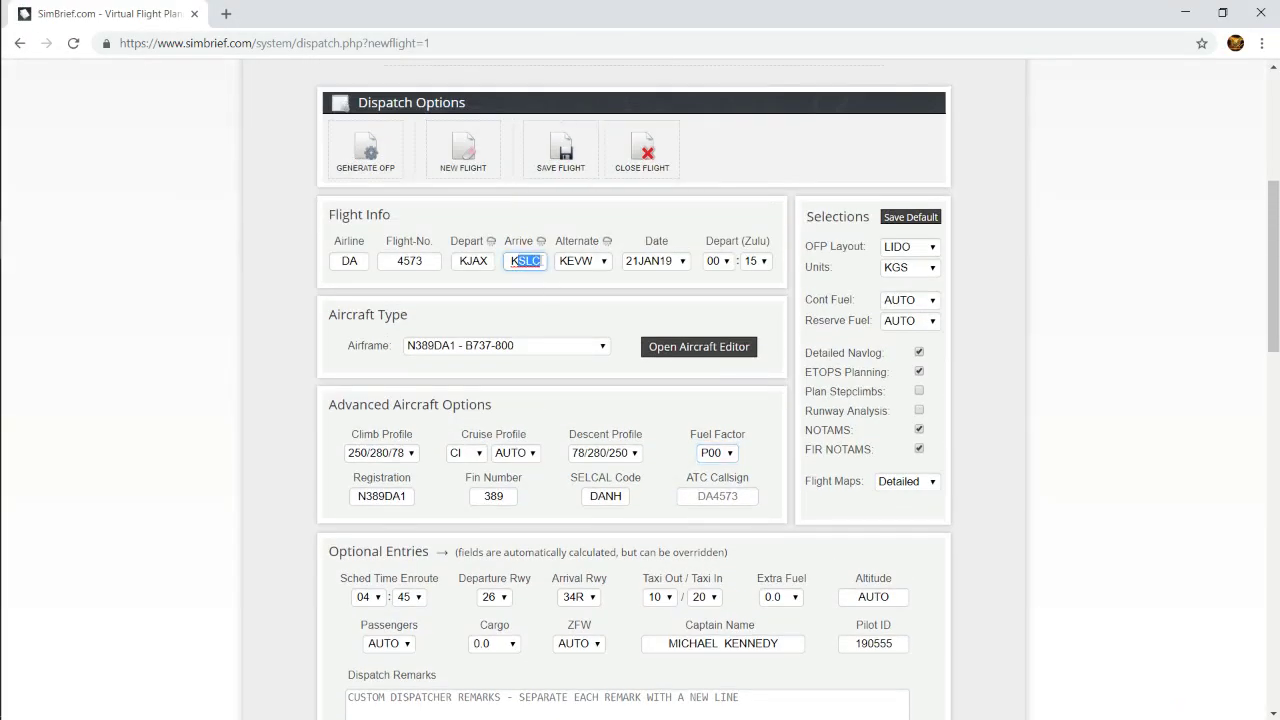
text(ATL)
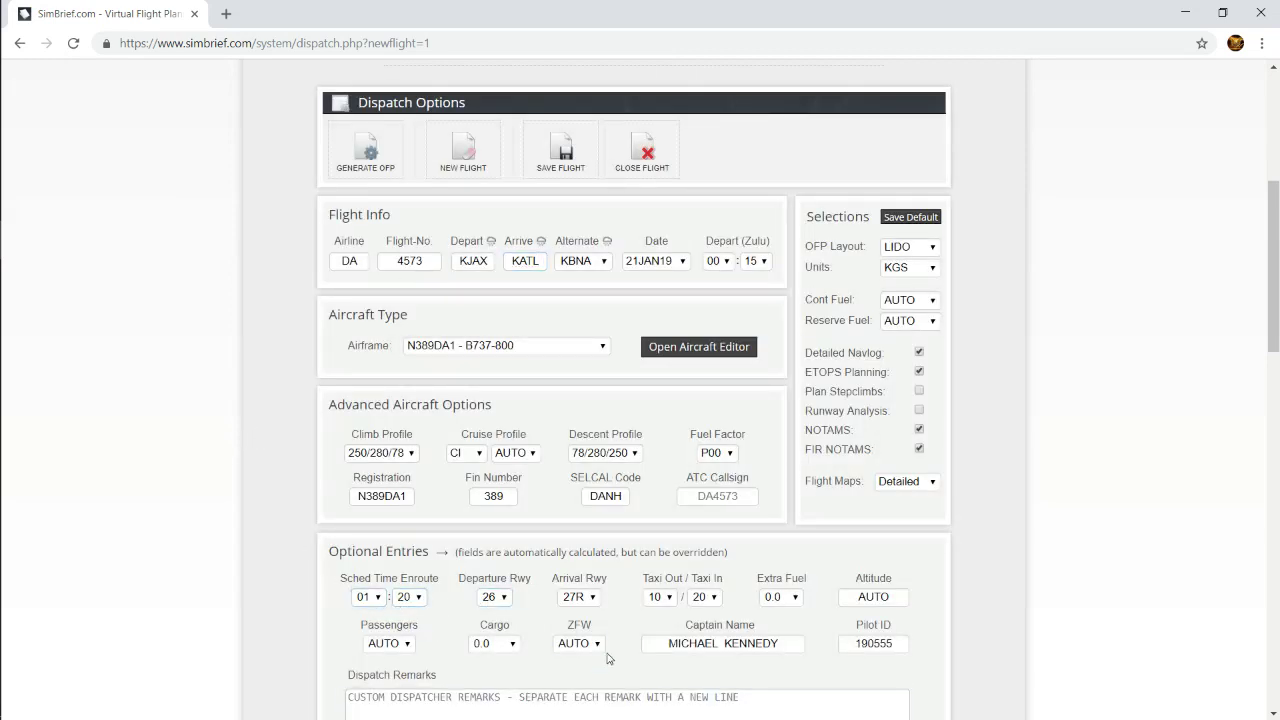
scroll(607, 658, down, 1)
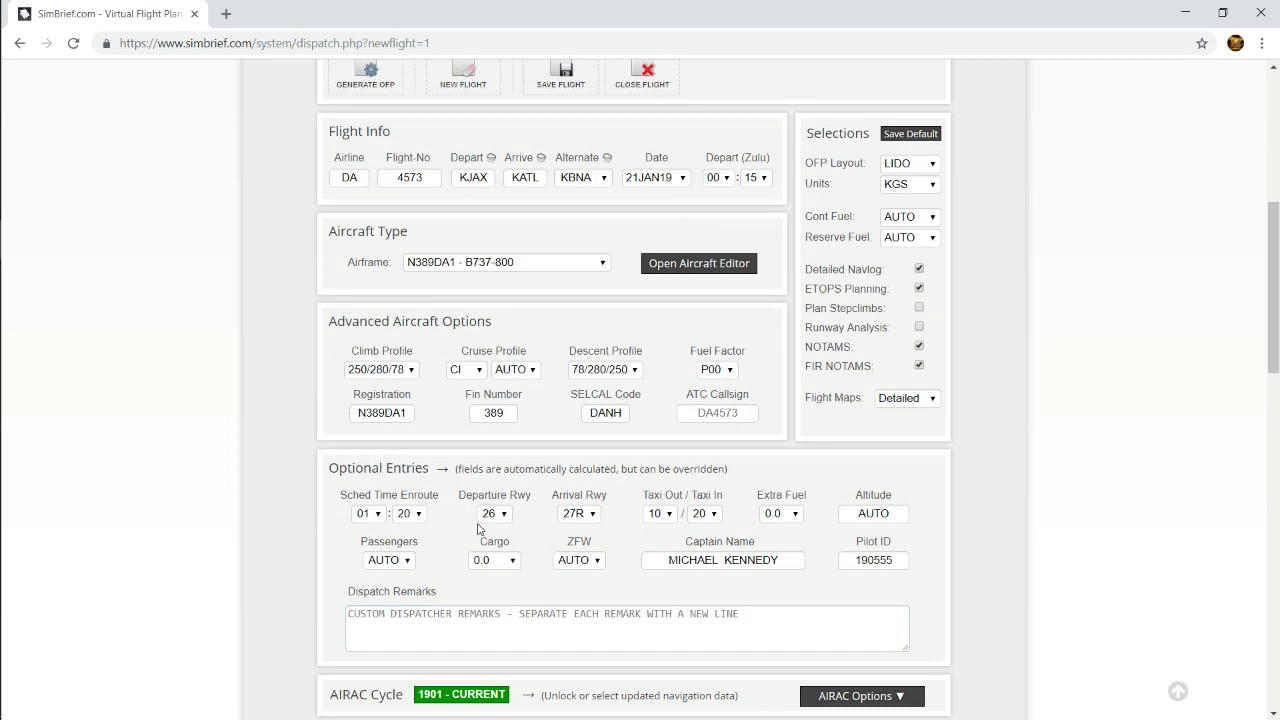
click(665, 513)
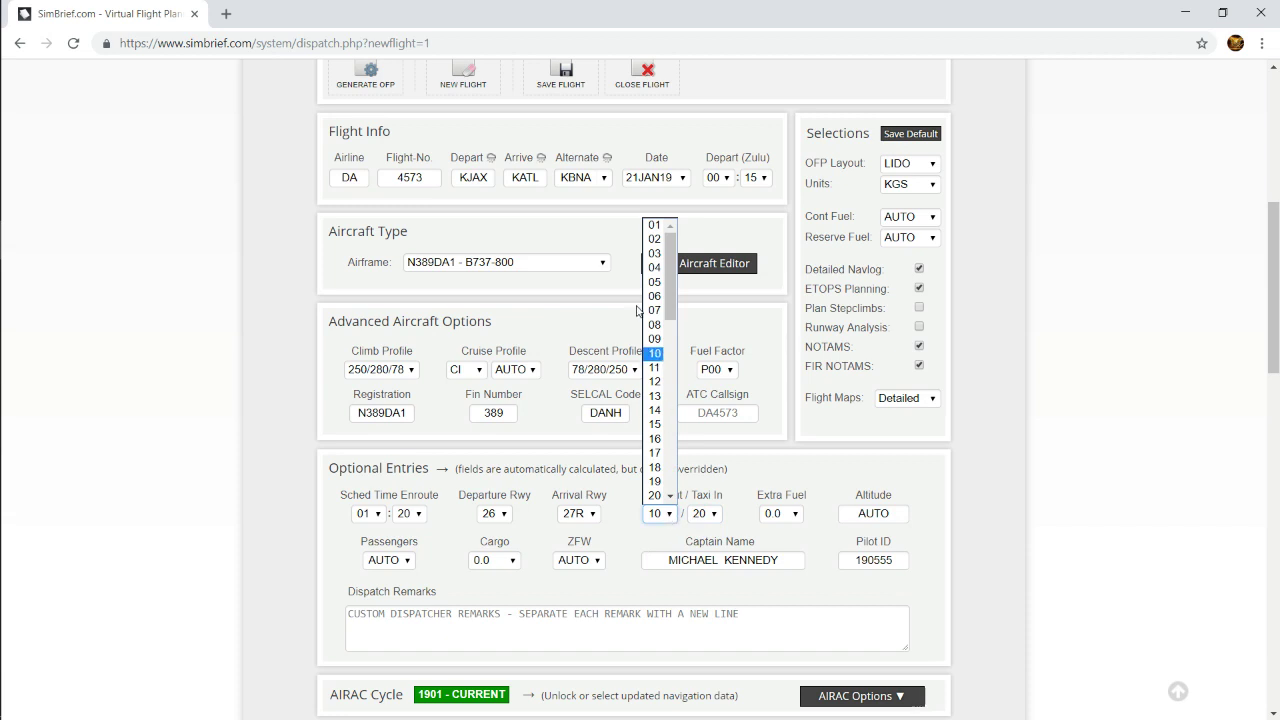
key(Down)
key(Down)
key(Down)
click(1012, 472)
- Set the flight's extra fuel to 2.0
click(806, 514)
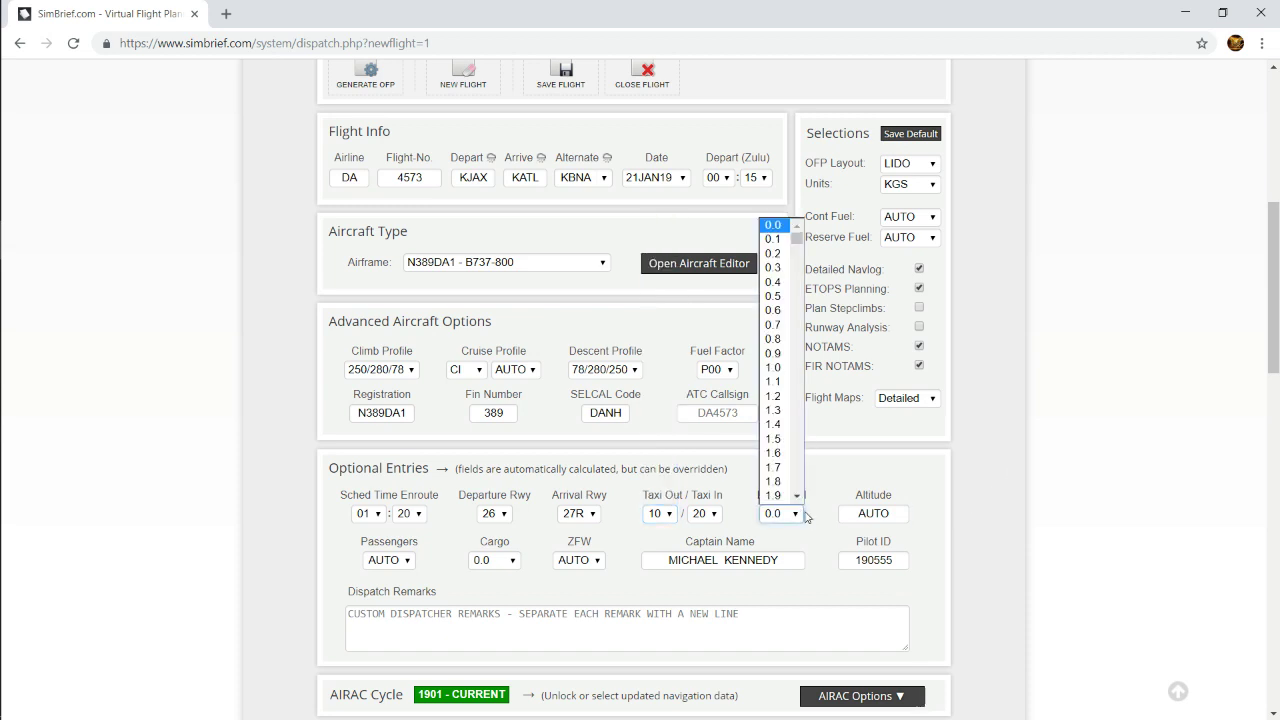
scroll(790, 463, down, 7)
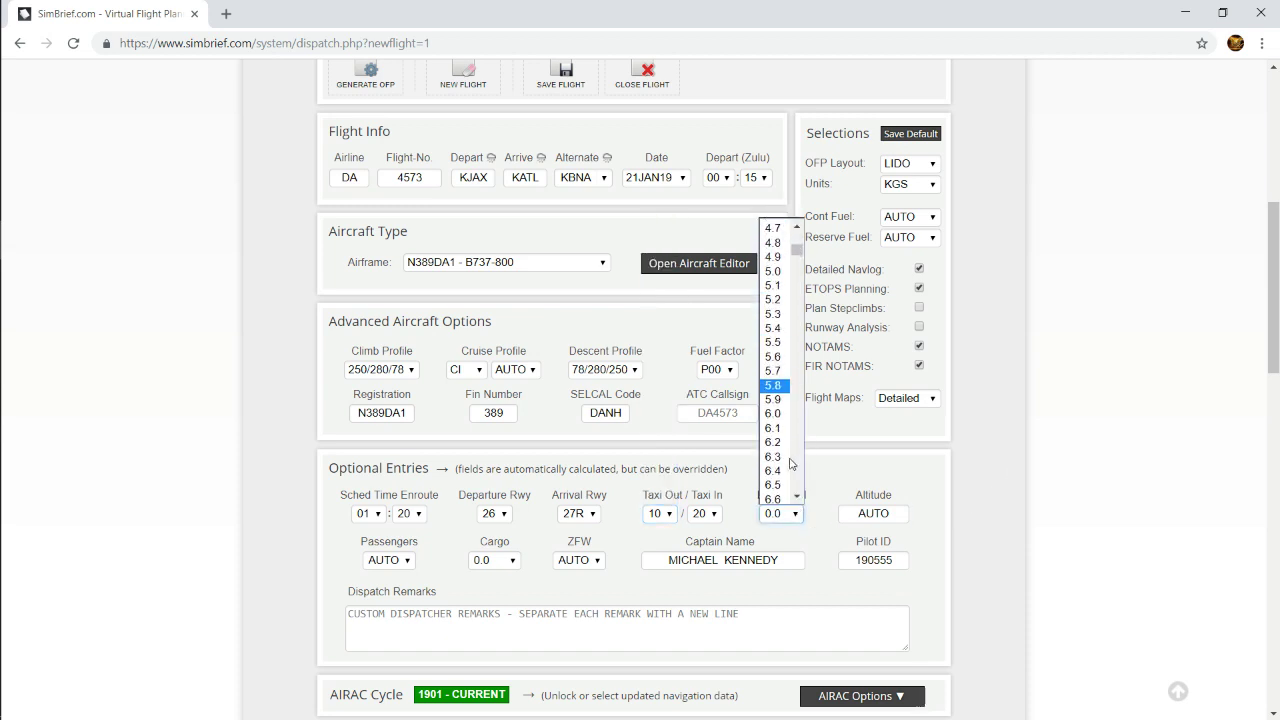
scroll(788, 430, up, 4)
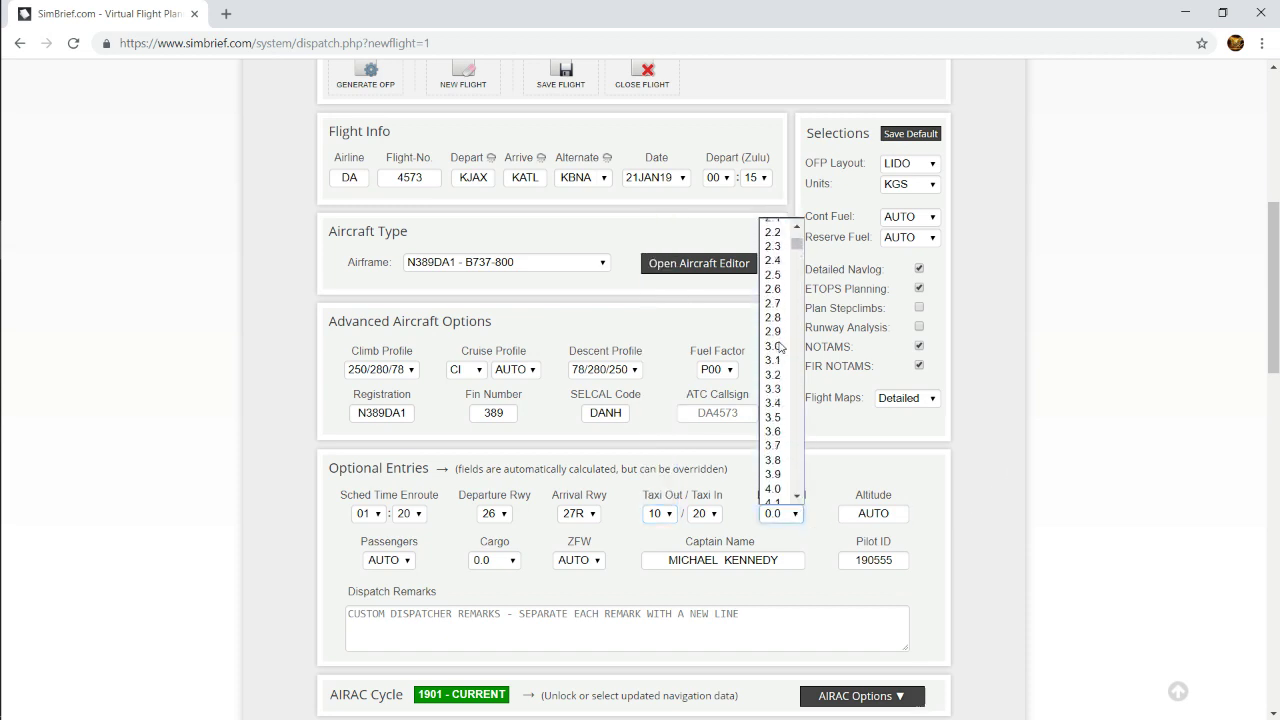
scroll(780, 347, up, 3)
click(780, 345)
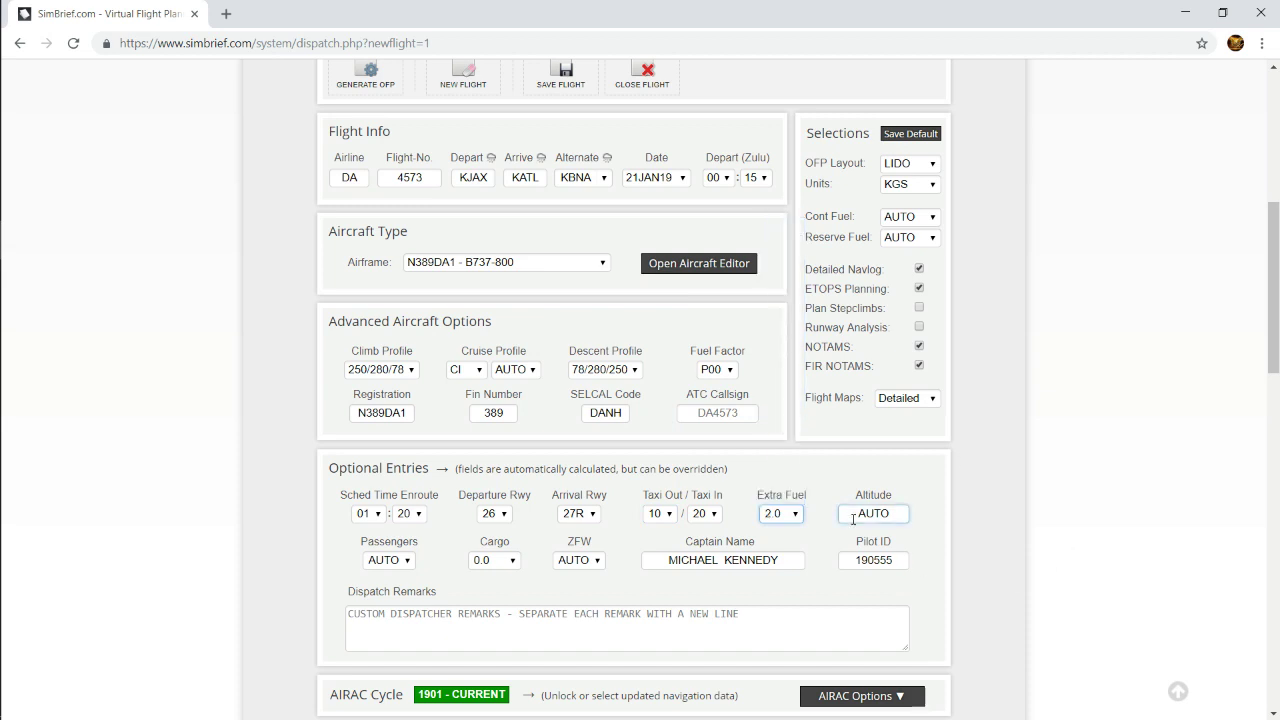
- Replace the automatic cruise altitude with FL280
click(883, 513)
scroll(920, 525, down, 1)
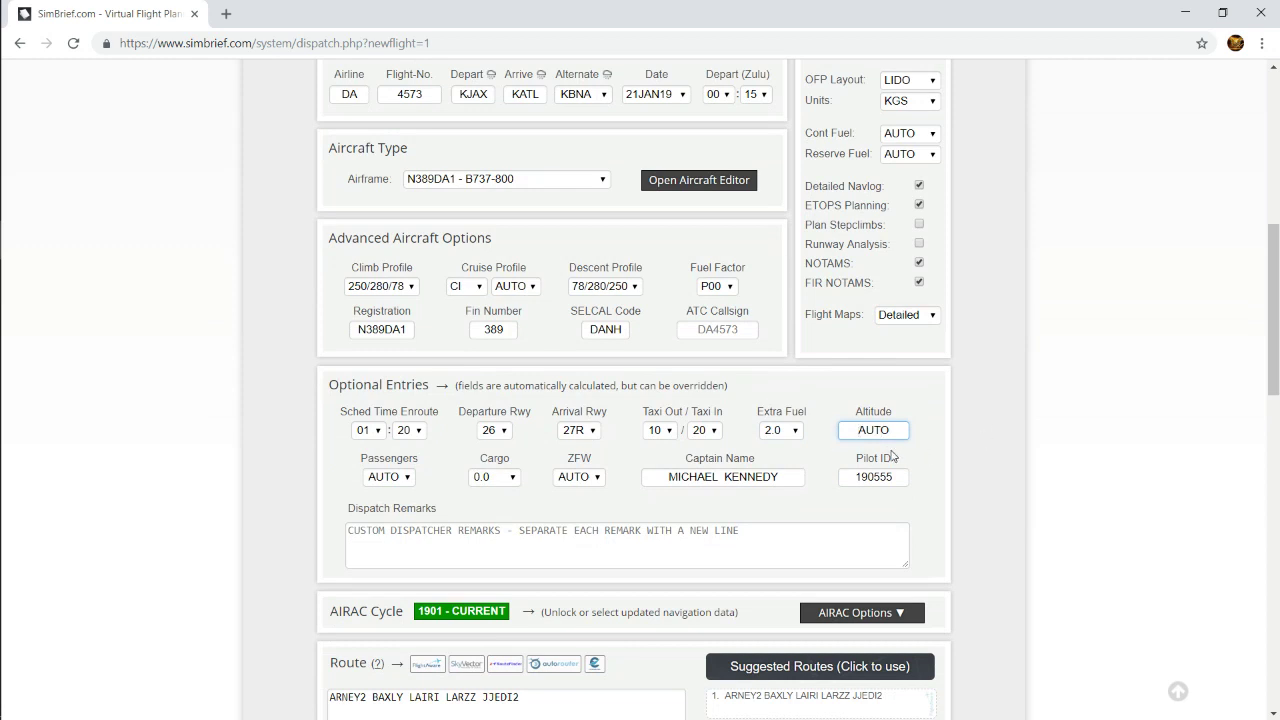
drag(848, 427, 939, 427)
text(2)
key(BackSpace)
text(280)
key(Home)
text(FZ)
key(BackSpace)
text(L)
- Check the available passenger and cargo load options for the flight
click(388, 477)
click(390, 478)
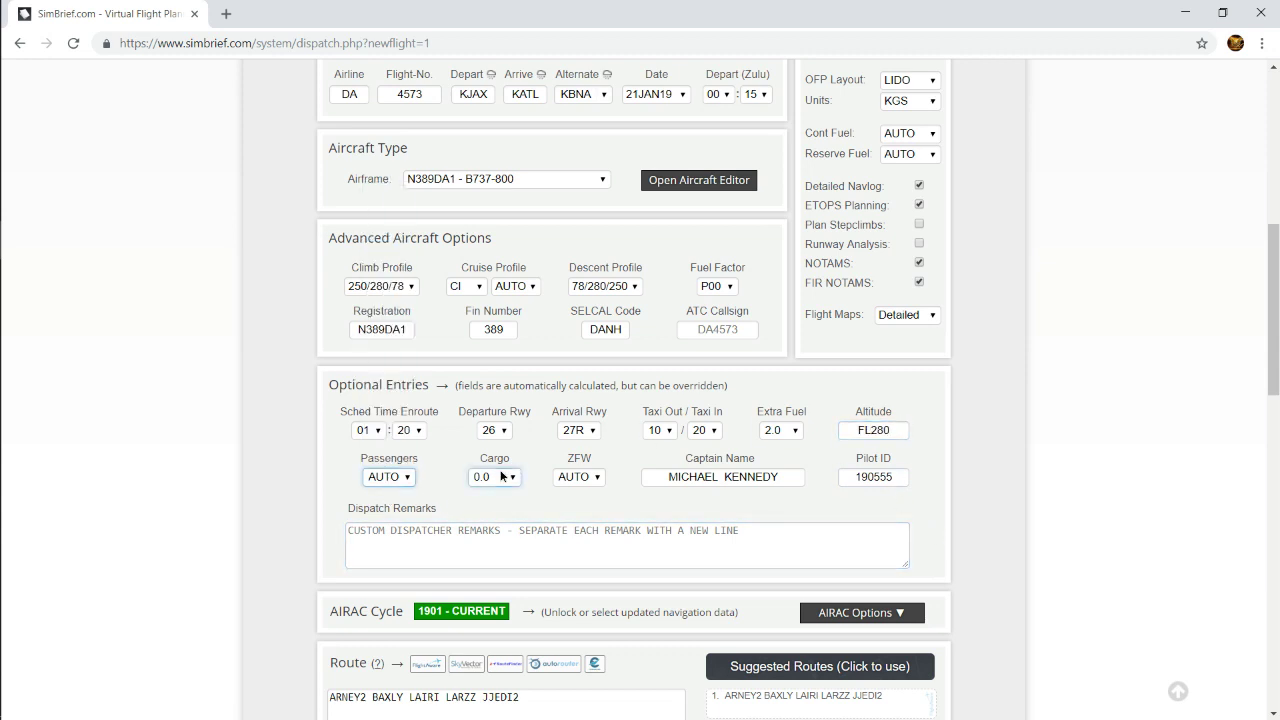
click(488, 477)
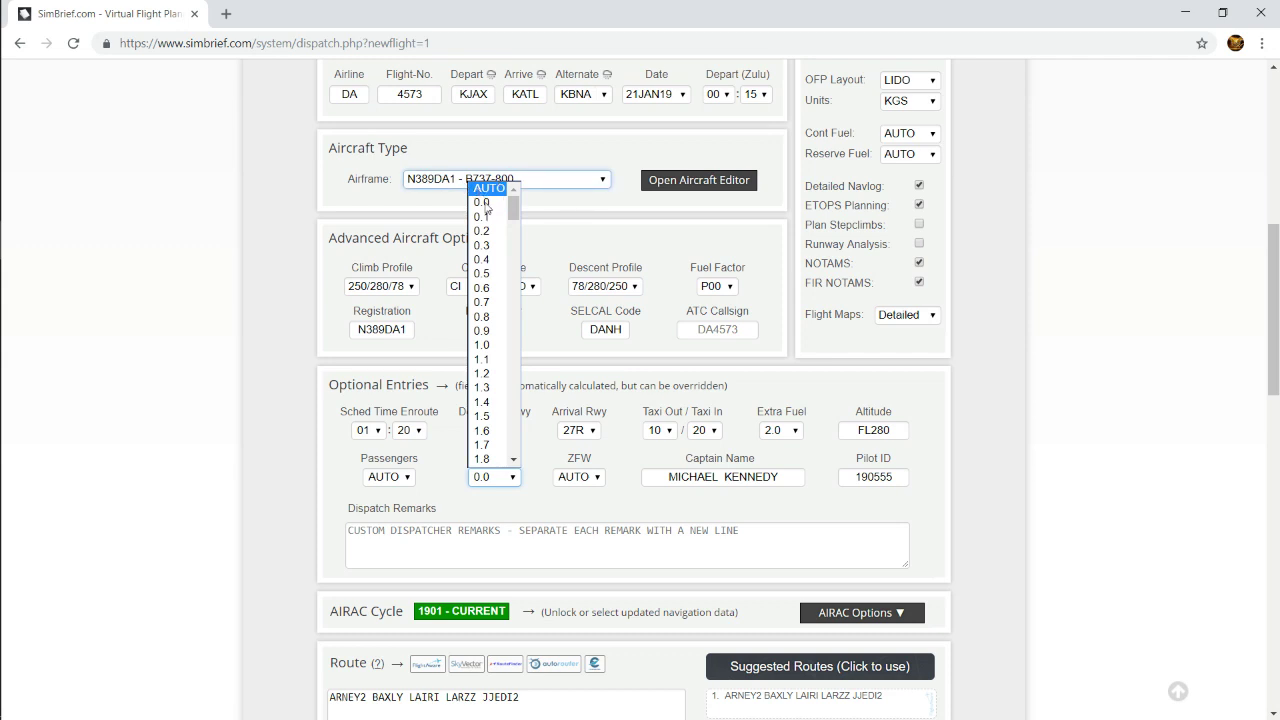
click(493, 477)
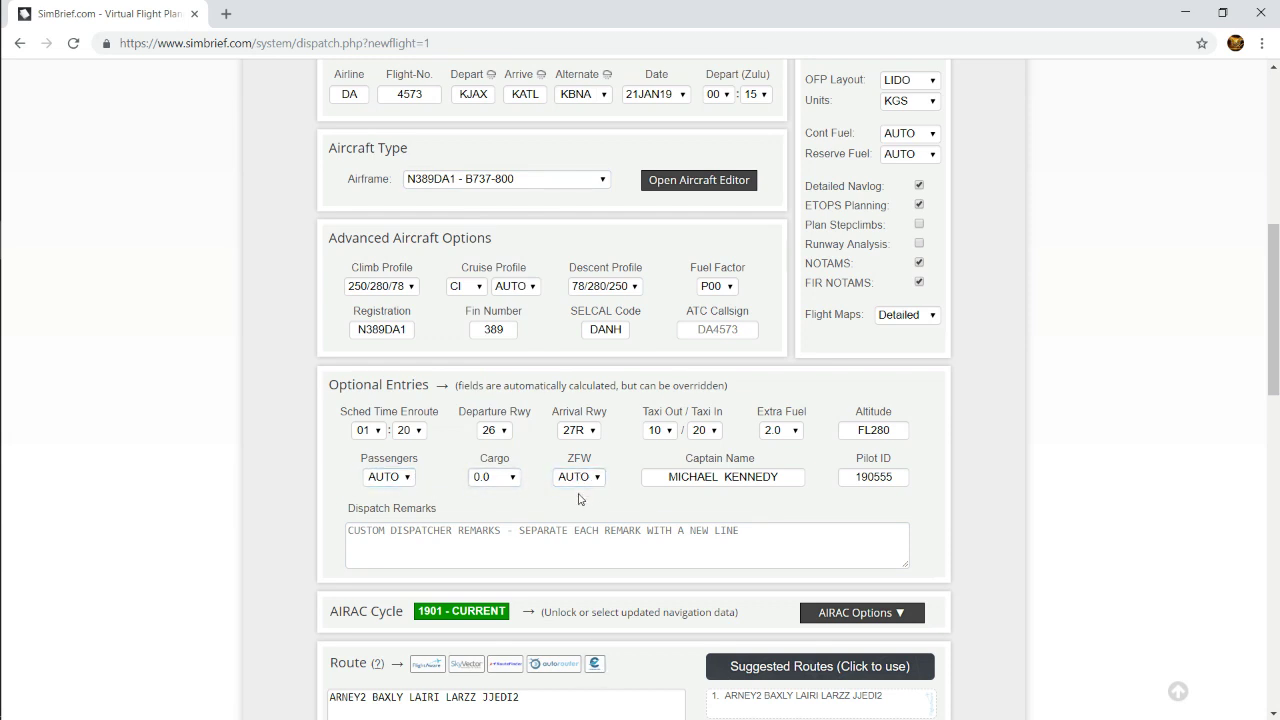
- Apply the suggested route ARNEY2 BAXLY DBN RIPPI SINCA CANUK HUSKY to the flight
click(820, 530)
scroll(820, 530, down, 2)
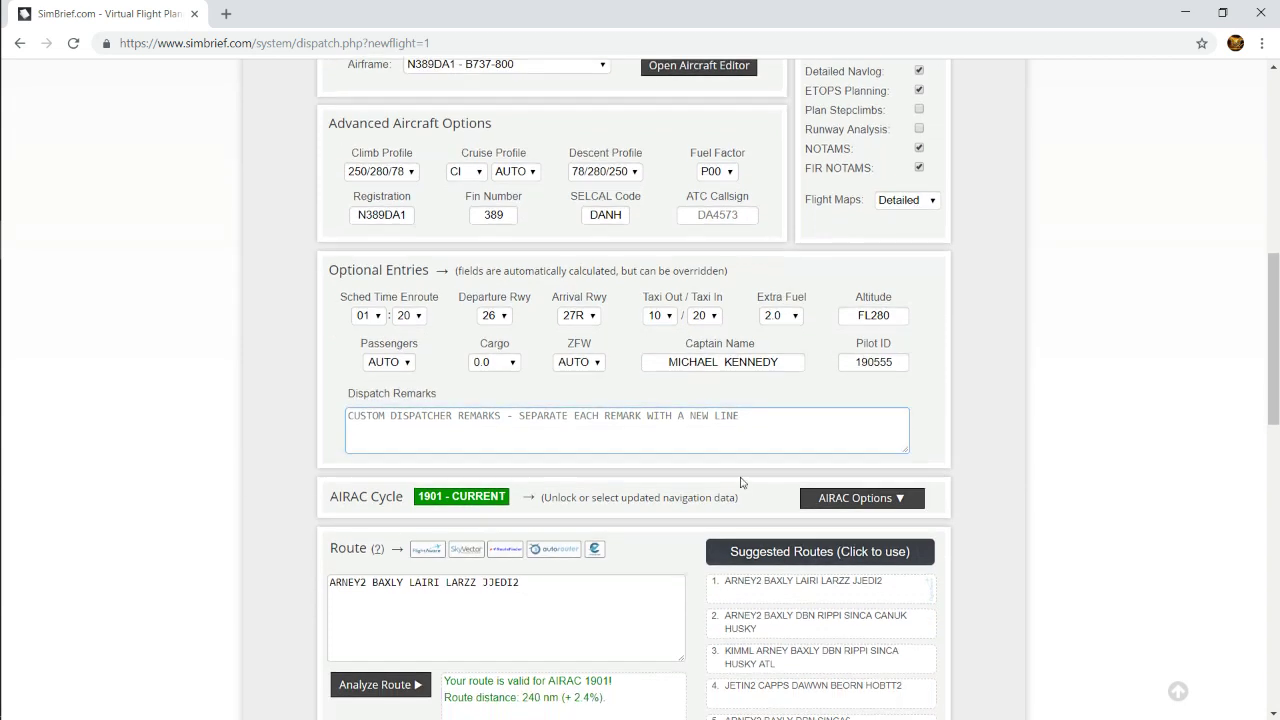
scroll(741, 483, down, 1)
click(371, 478)
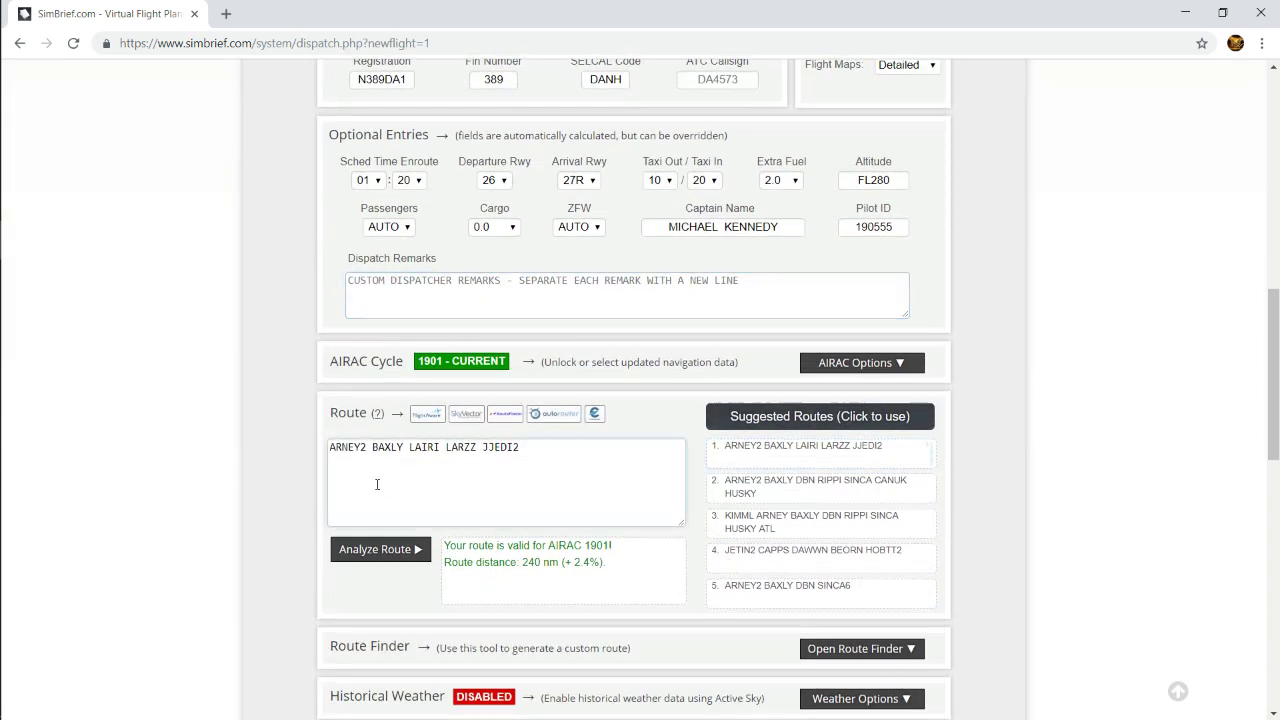
click(778, 488)
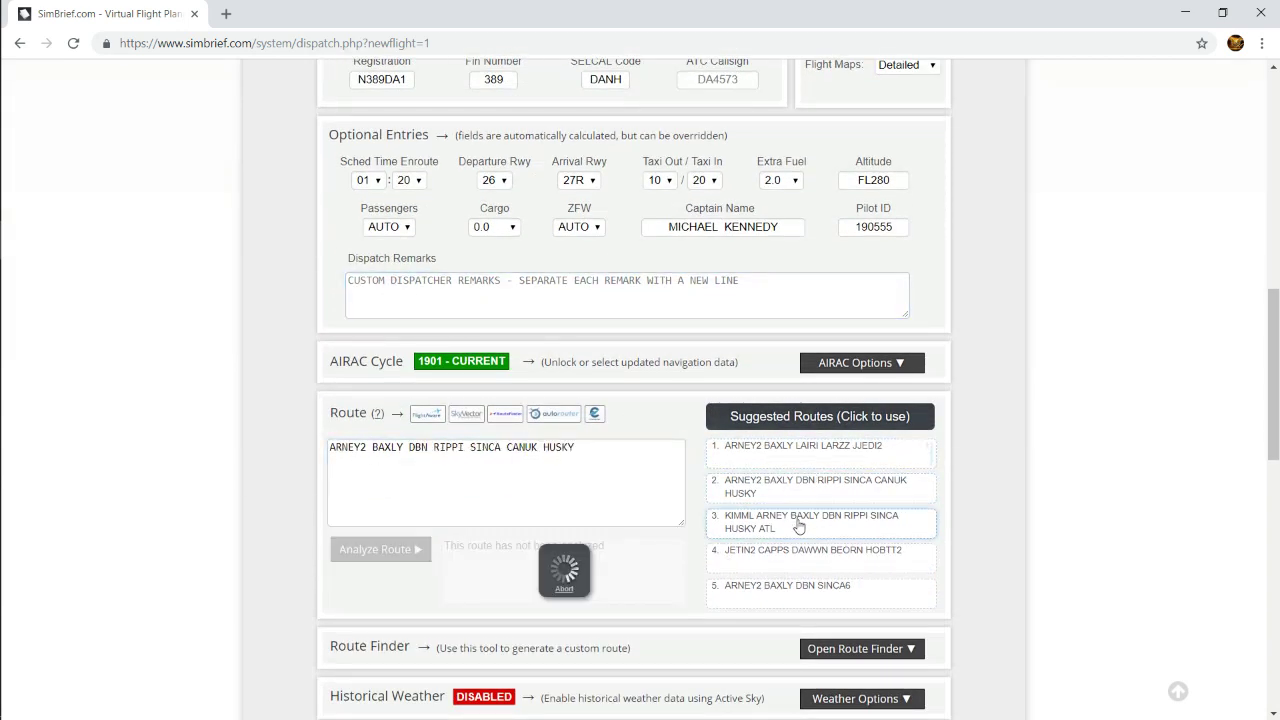
- Try other suggested routes, ending with KIMML ARNEY BAXLY DBN RIPPI SINCA HUSKY ATL, and view that route on the map
click(780, 520)
click(783, 462)
click(778, 488)
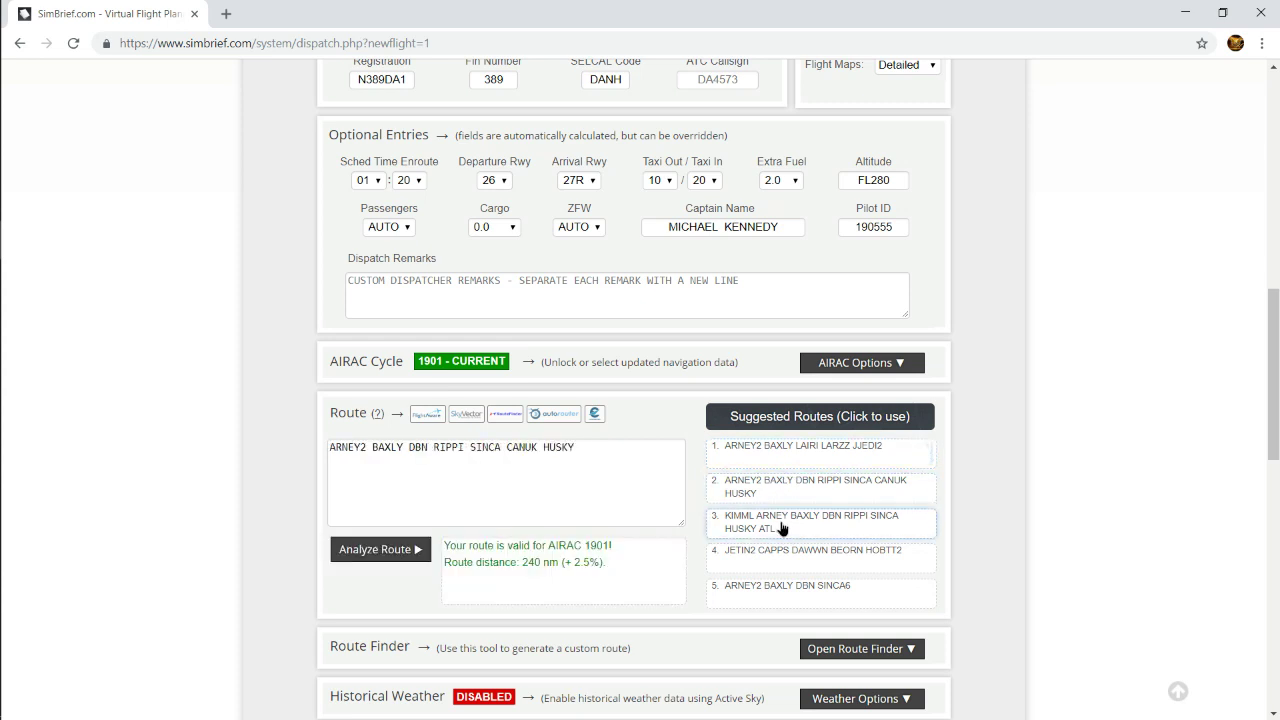
click(780, 520)
click(784, 555)
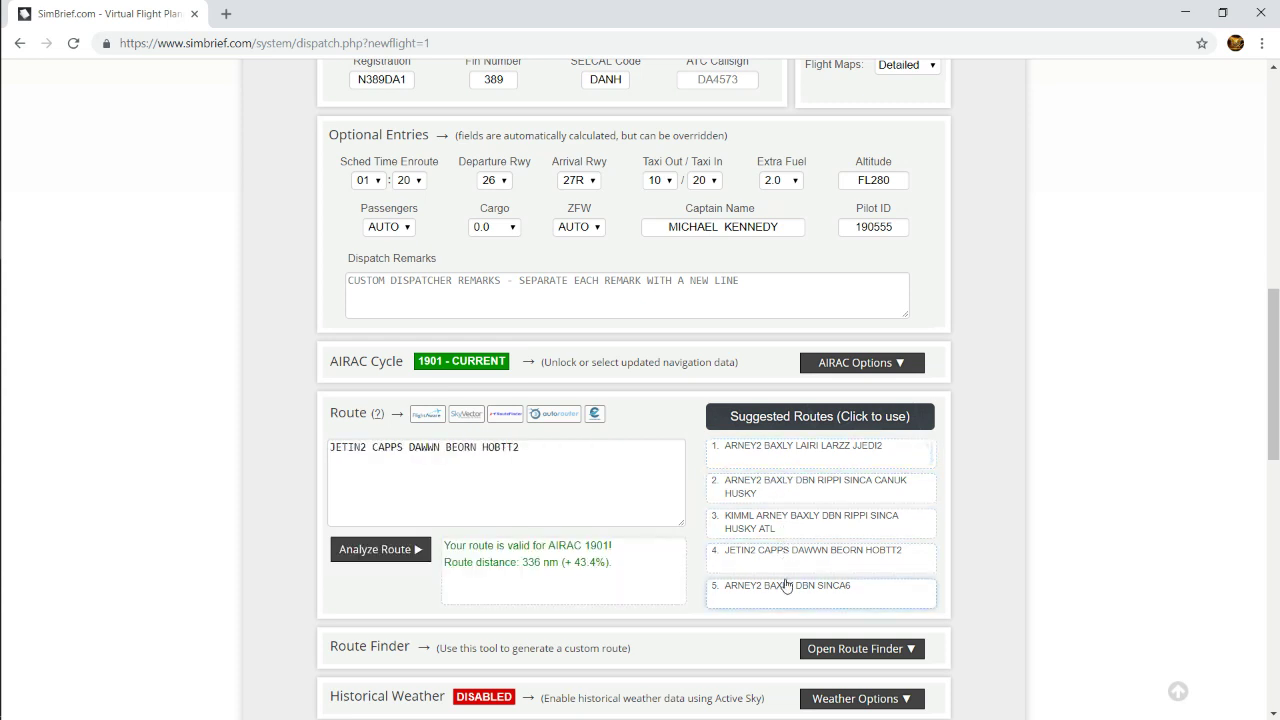
click(790, 522)
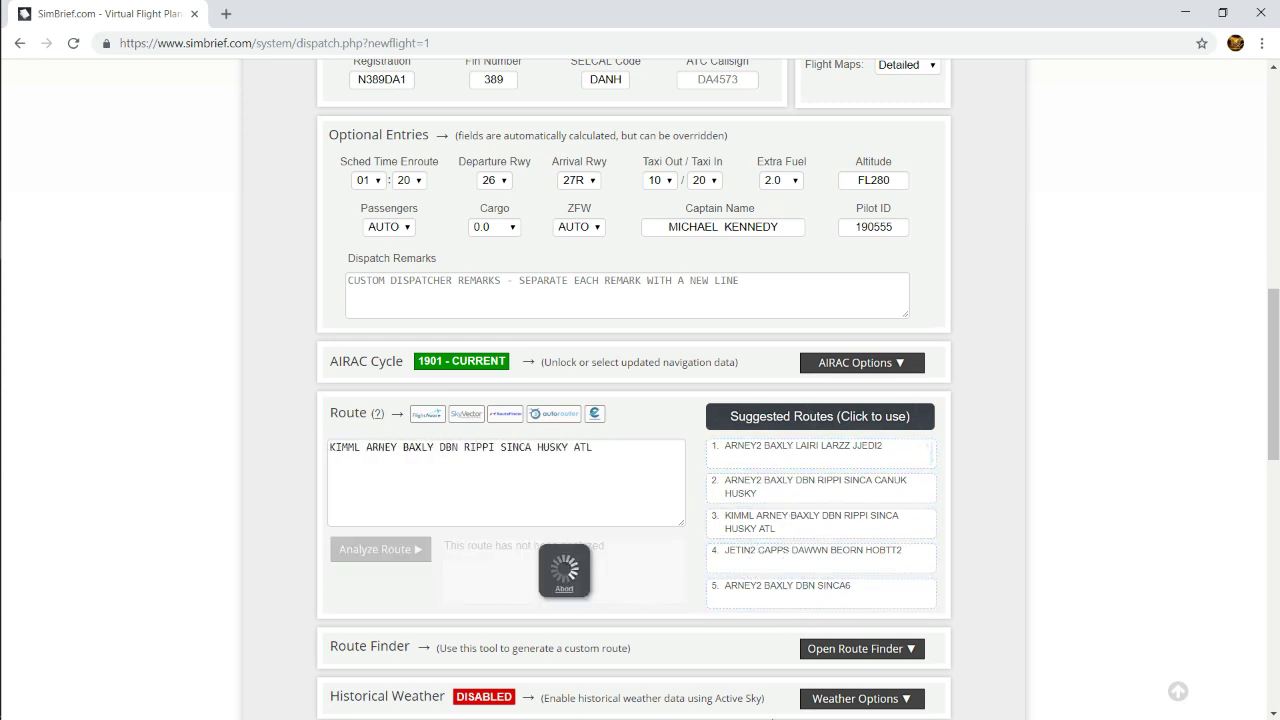
click(350, 450)
scroll(1054, 523, down, 6)
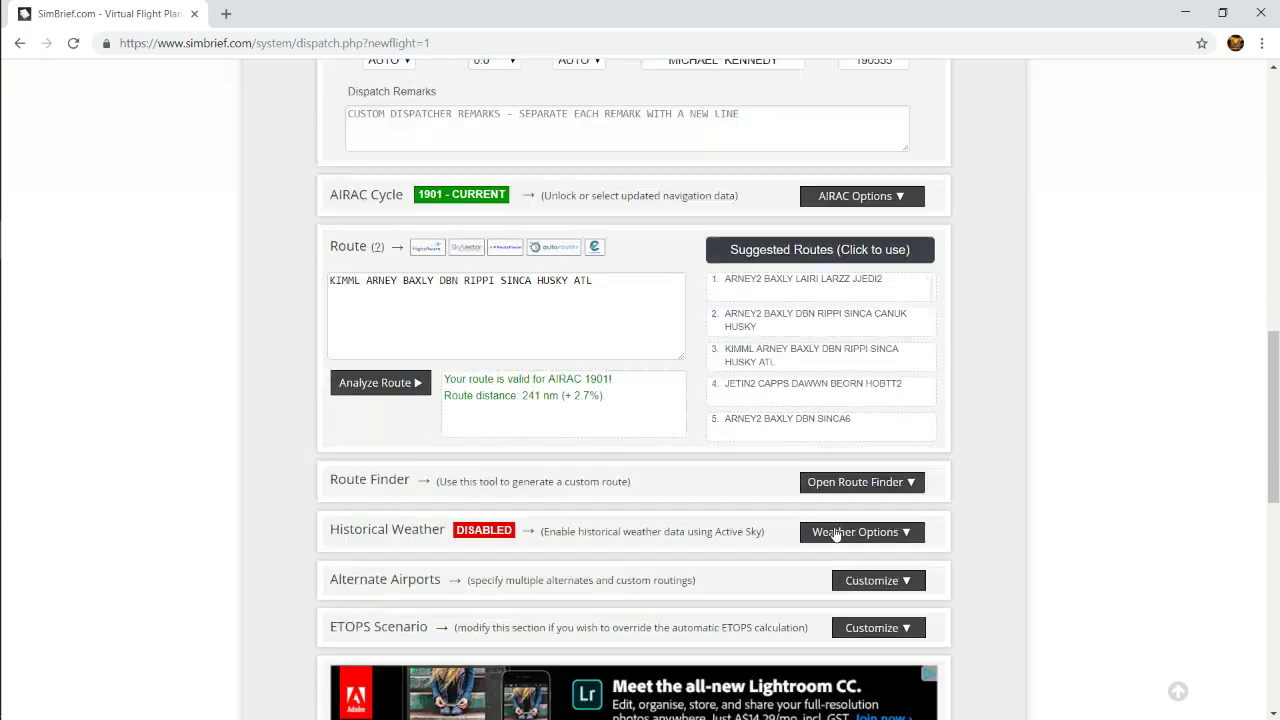
scroll(1157, 536, down, 3)
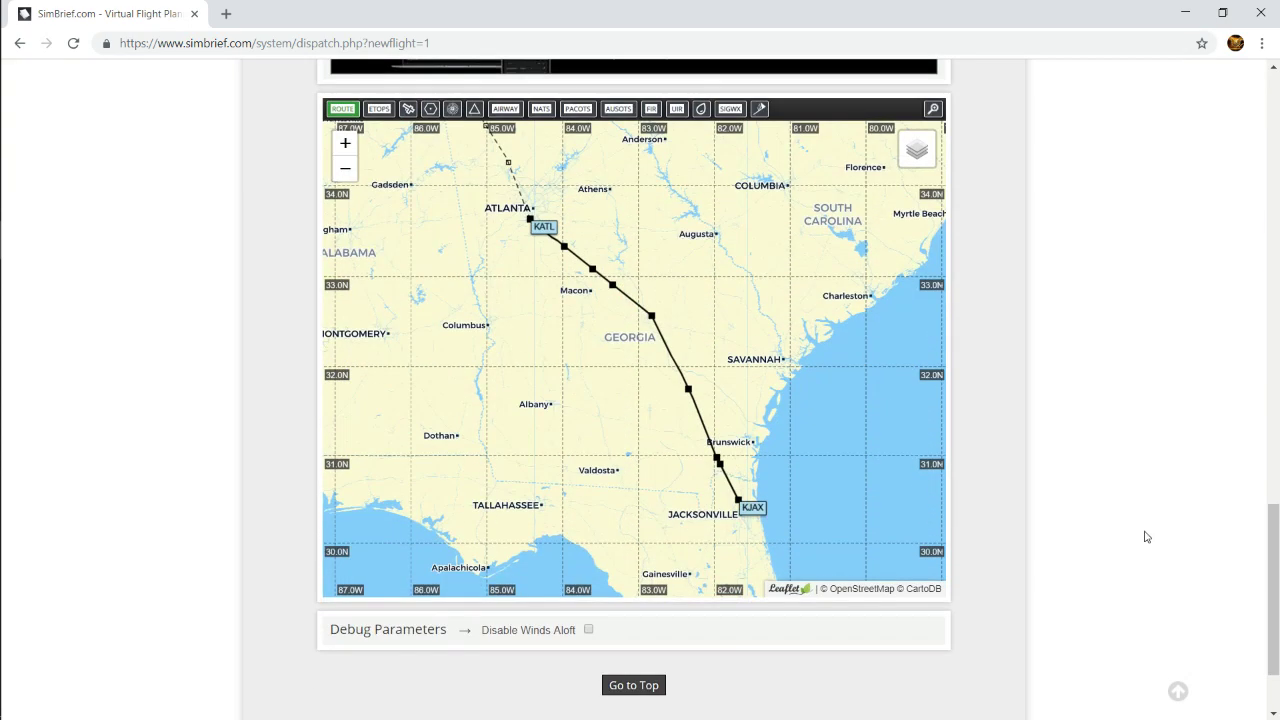
- Try the suggested route ARNEY2 BAXLY LAIRI LARZZ JJEDI2 and compare its path on the map
scroll(1070, 530, up, 1)
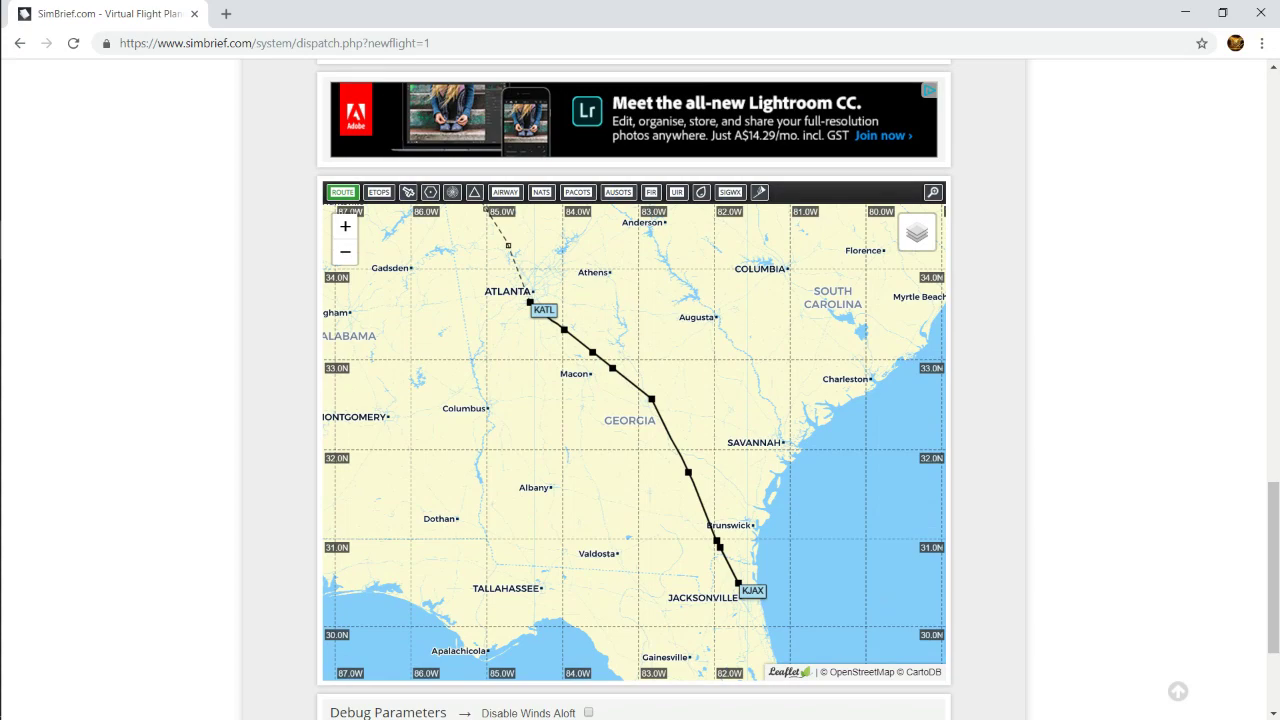
scroll(1151, 466, up, 7)
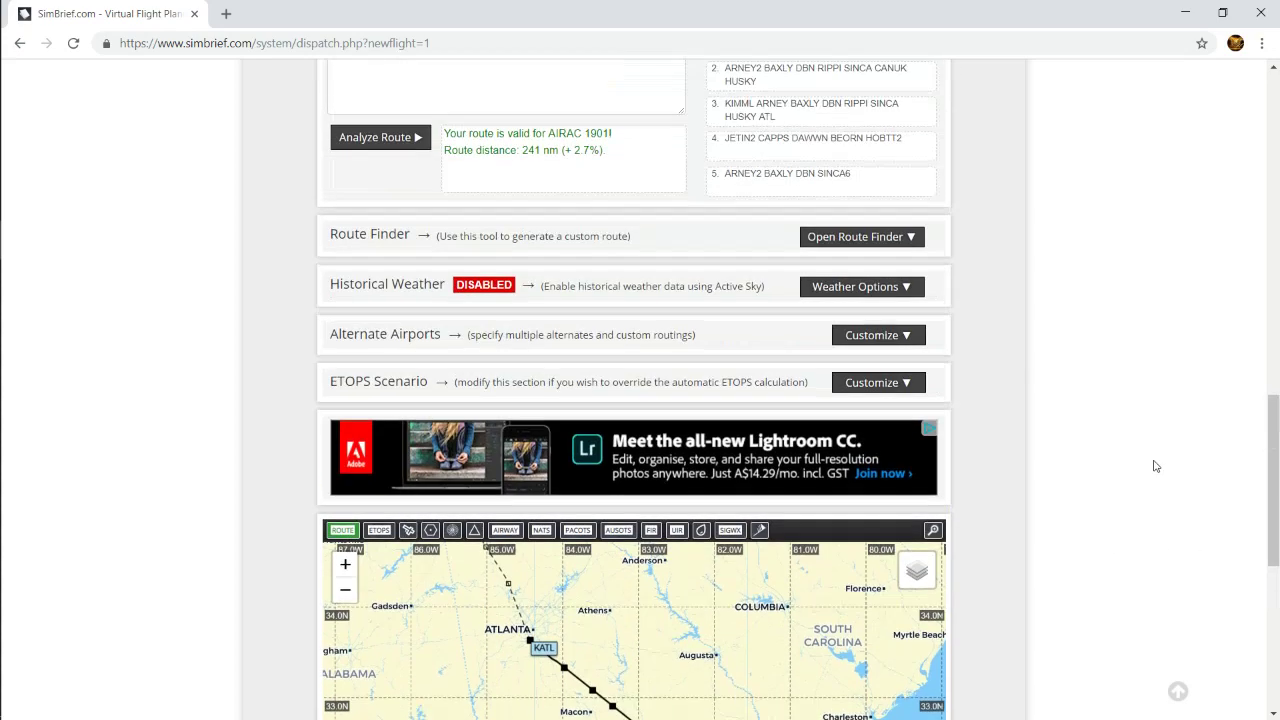
scroll(1128, 495, down, 1)
scroll(1128, 495, down, 6)
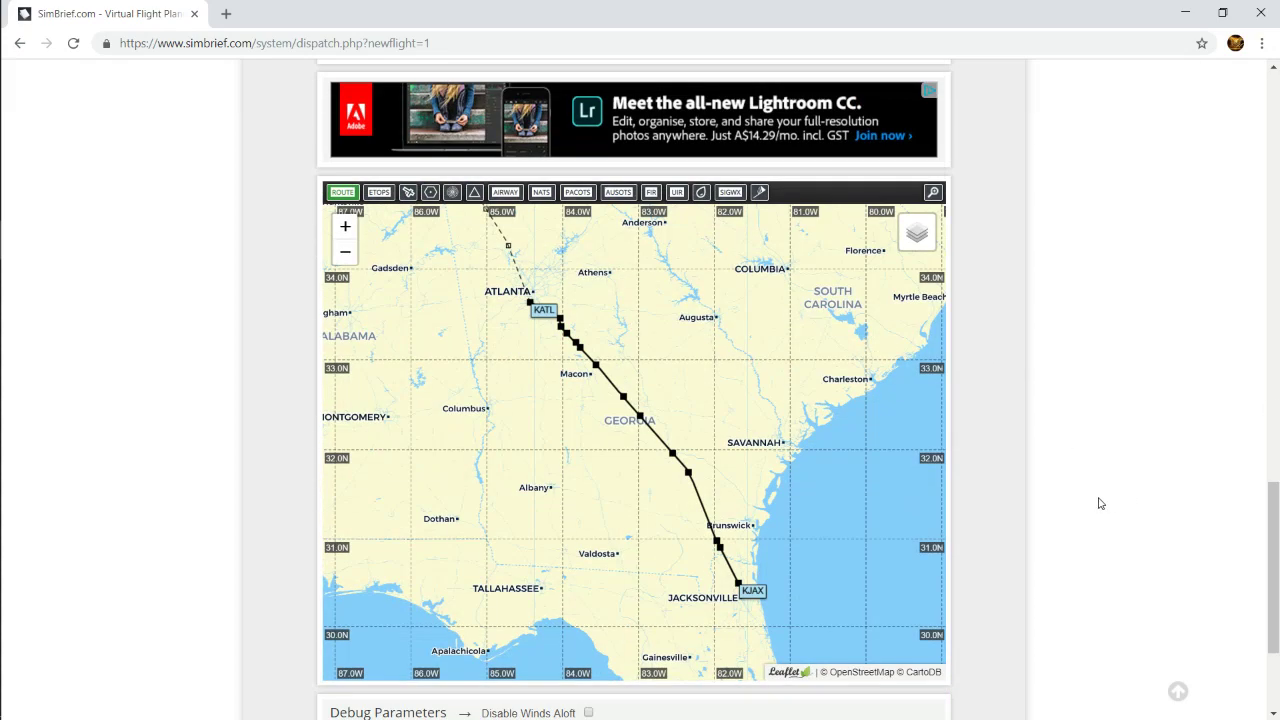
scroll(1097, 503, up, 4)
scroll(823, 254, up, 2)
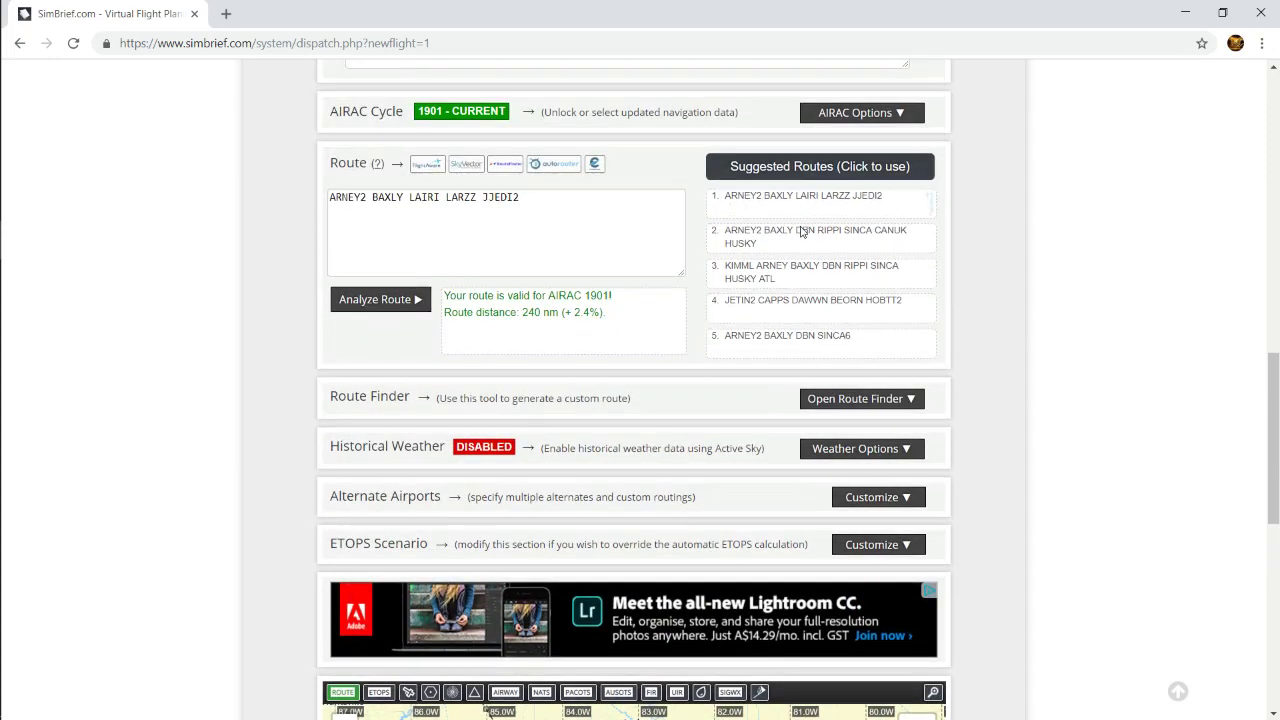
- Compare the second and third suggested routes on the map by applying each one in turn
click(815, 236)
scroll(1117, 449, down, 4)
scroll(1109, 434, up, 3)
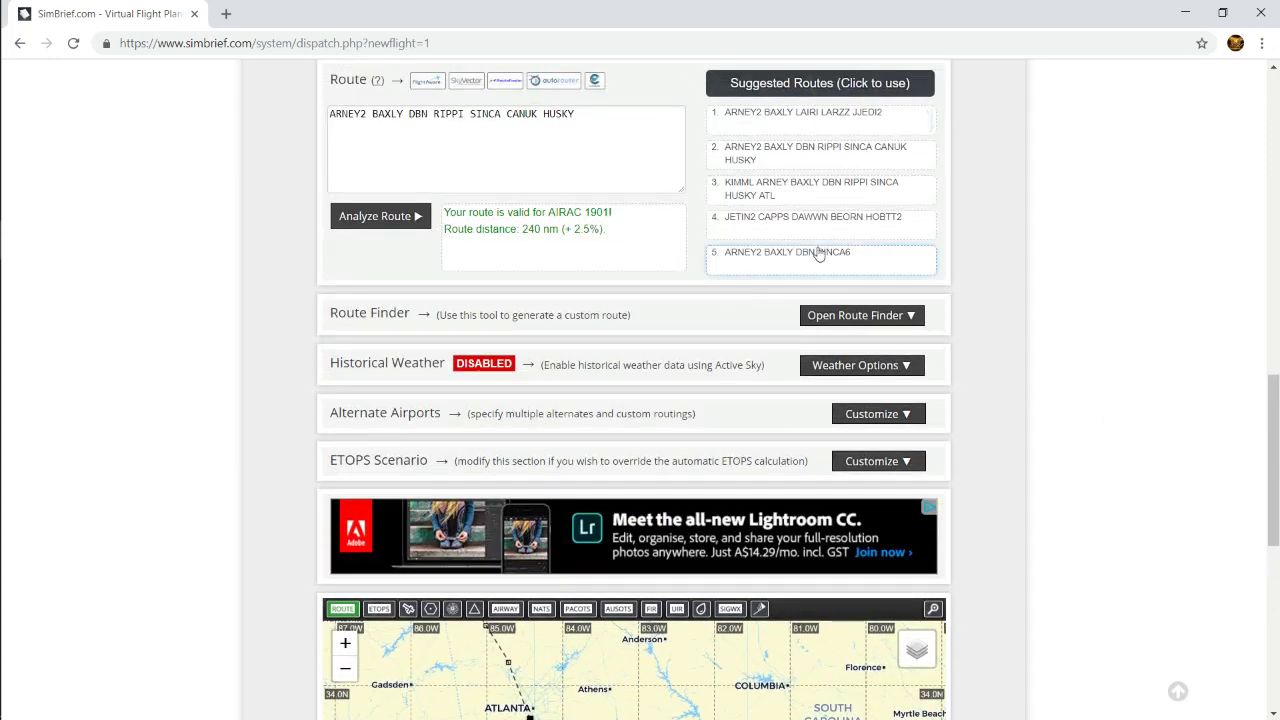
click(801, 203)
scroll(1000, 486, down, 4)
scroll(993, 490, up, 5)
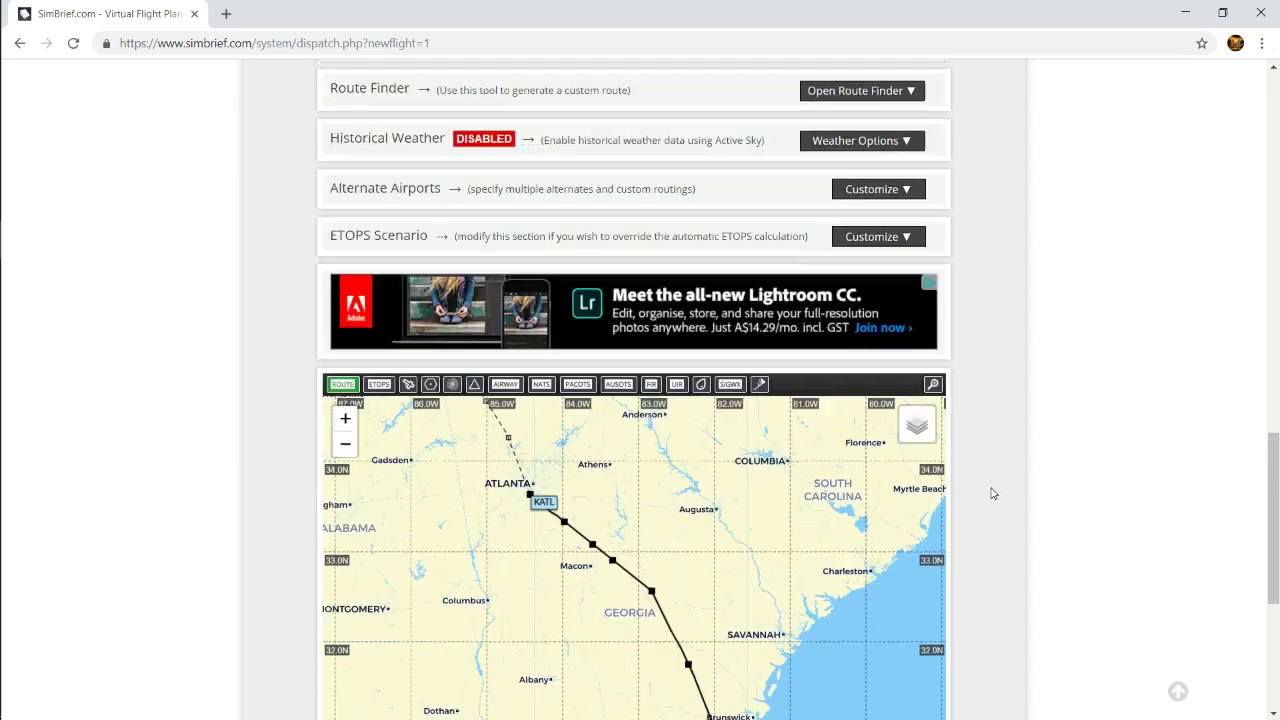
- Check the route ARNEY2 BAXLY DBN SINCA6 on the map and reapply ARNEY2 BAXLY DBN RIPPI SINCA CANUK HUSKY
click(738, 335)
scroll(1010, 568, down, 4)
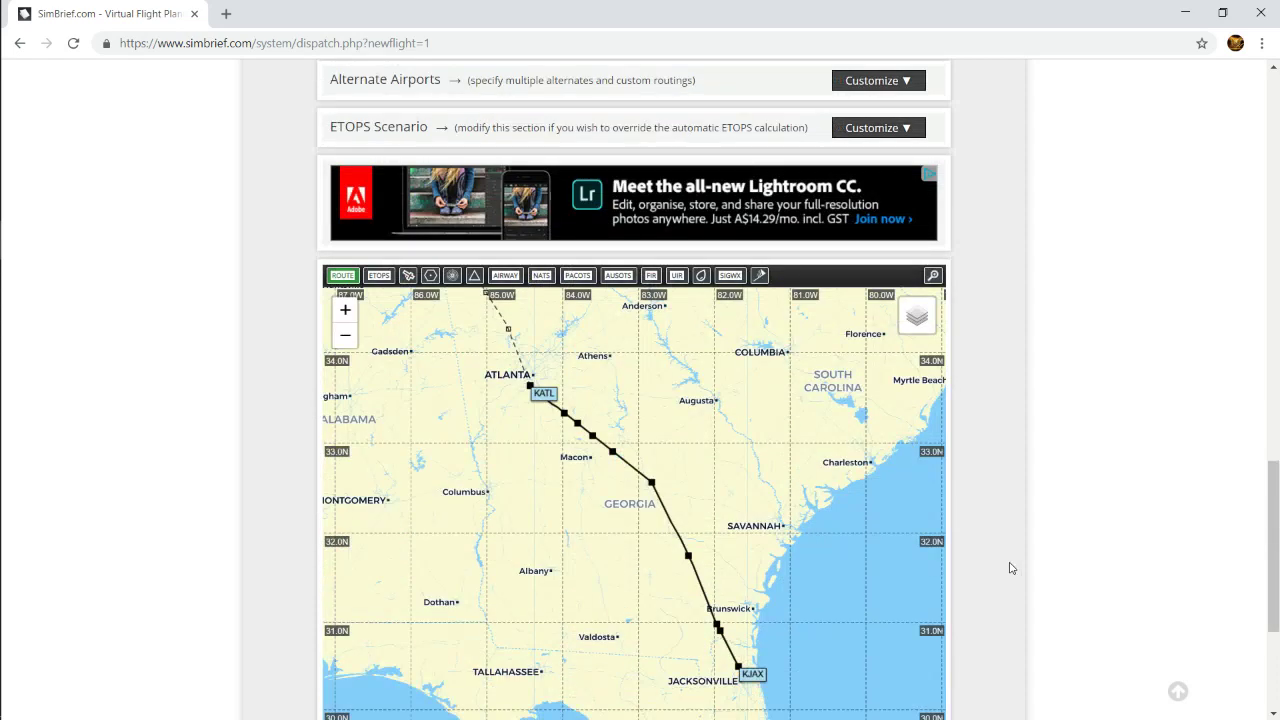
scroll(1010, 567, up, 4)
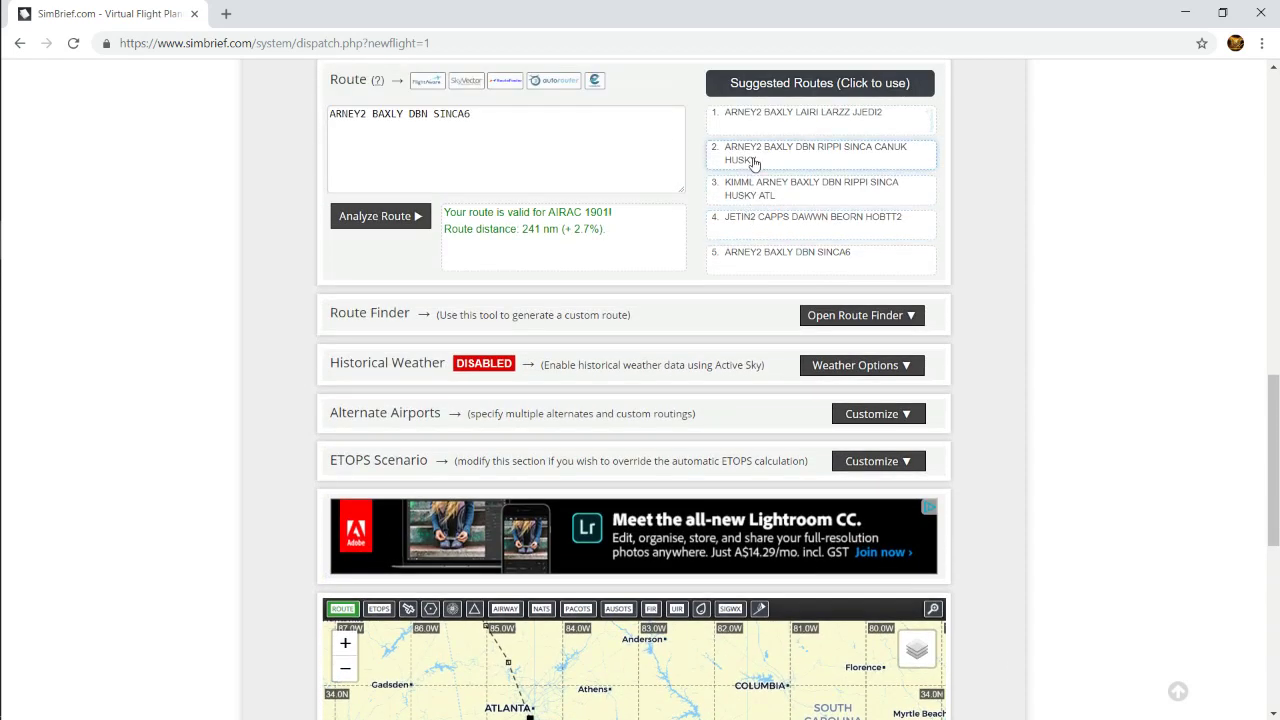
click(752, 159)
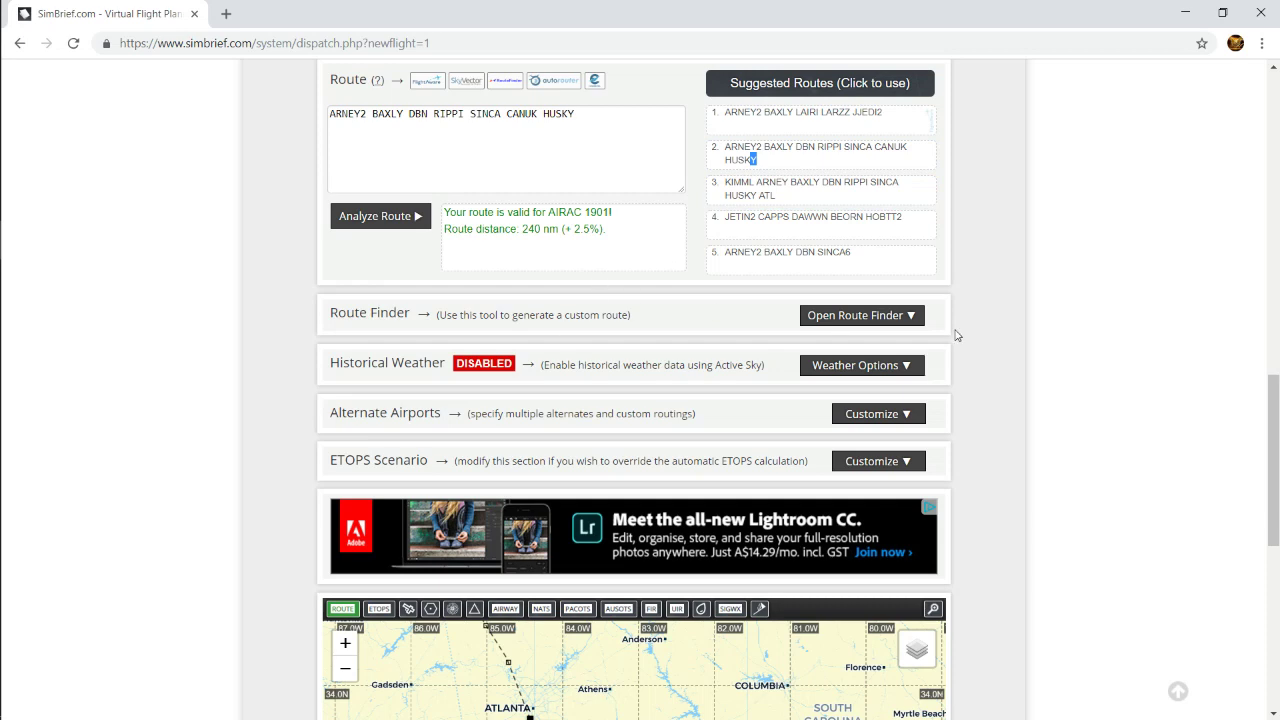
- Open the route finder and set its estimated altitude to 280 to match the planned cruise level
click(879, 318)
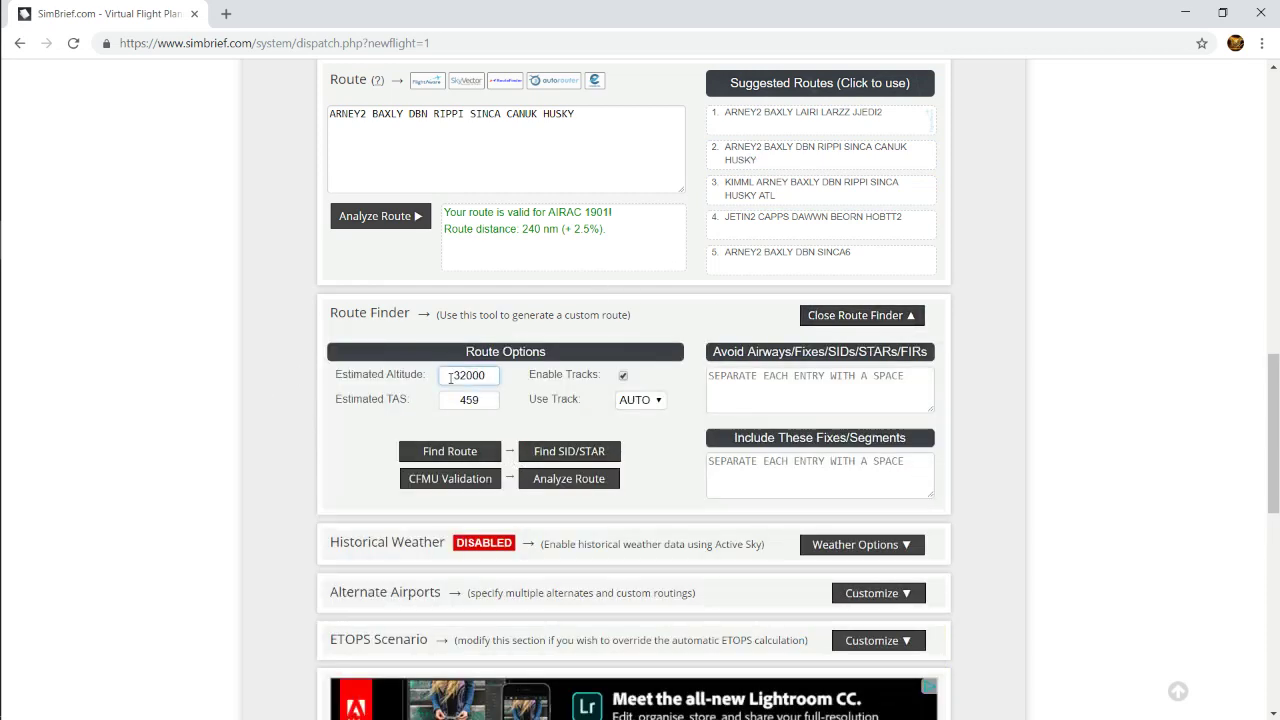
scroll(596, 384, up, 5)
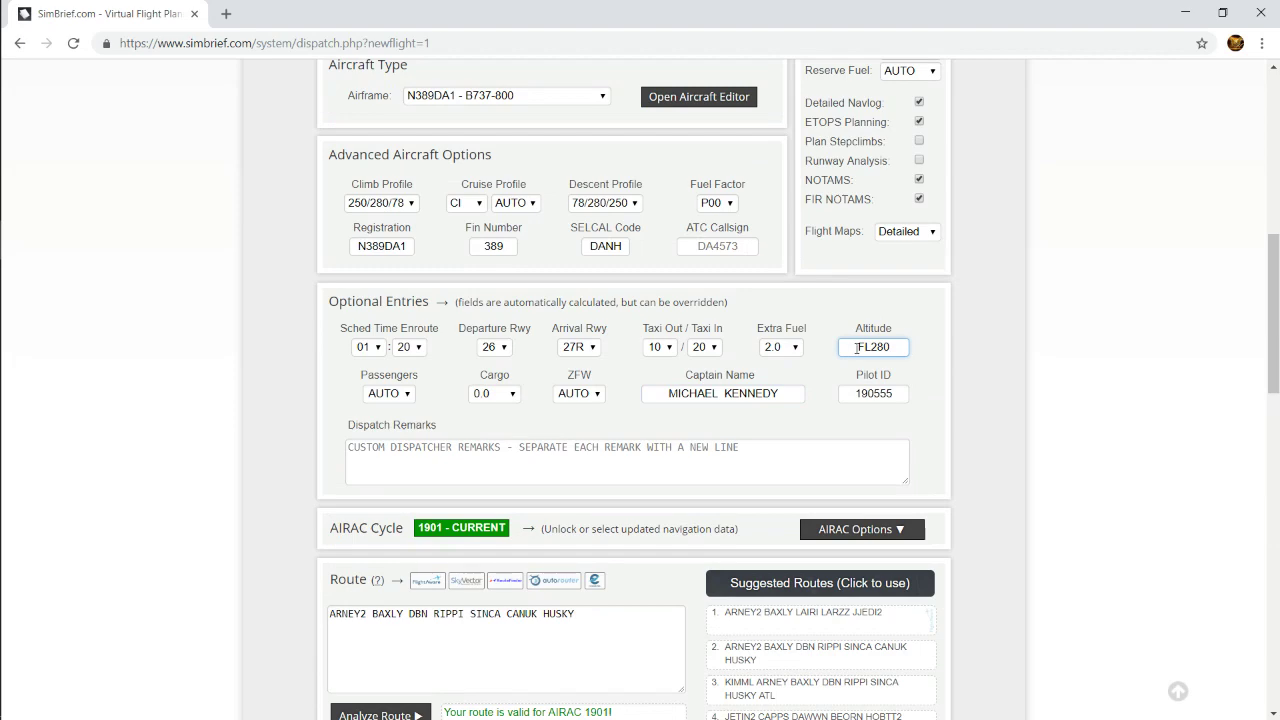
scroll(856, 370, down, 5)
click(453, 375)
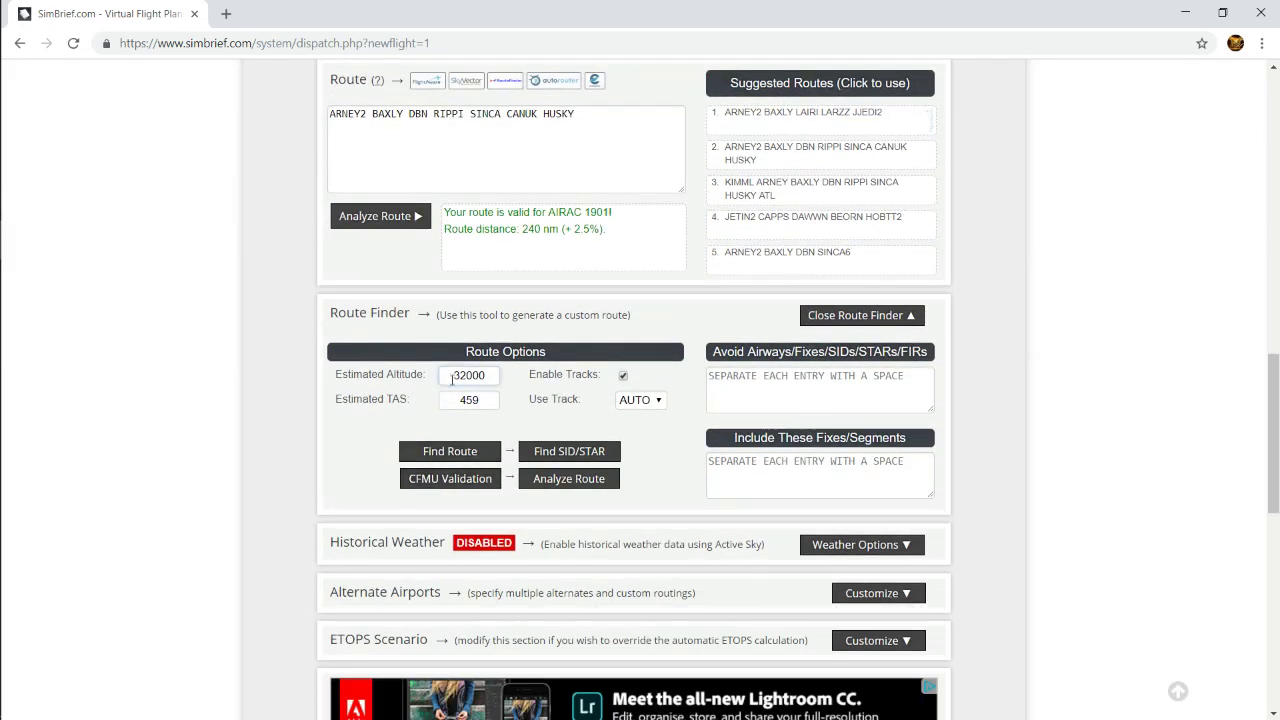
double_click(468, 375)
scroll(785, 318, up, 3)
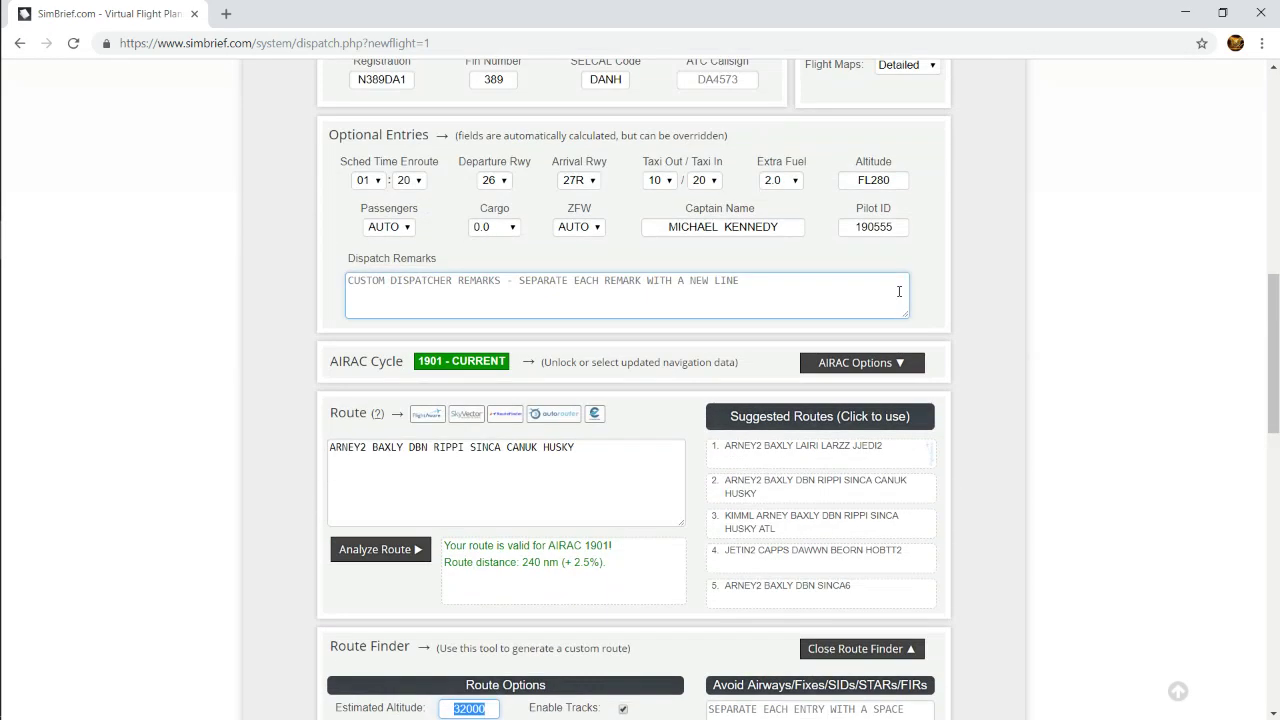
scroll(785, 318, down, 3)
text(280)
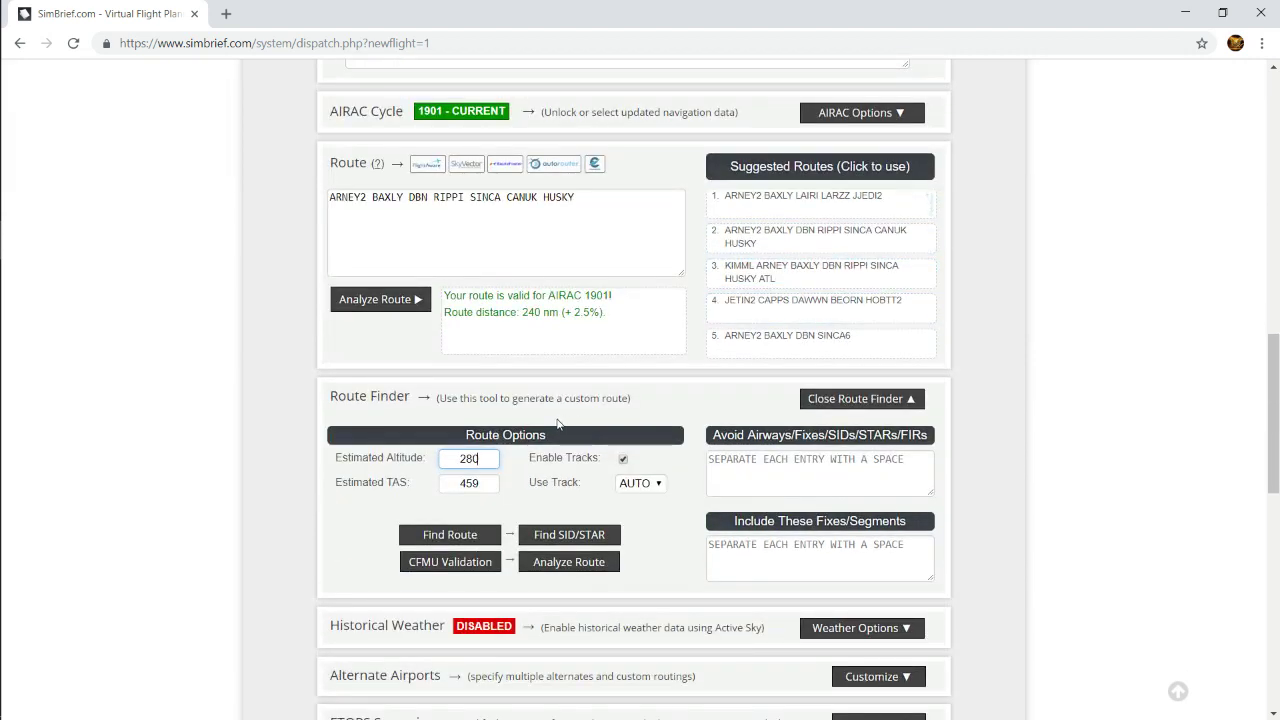
- Try an automatically found route and go back to the suggested route ARNEY2 BAXLY DBN RIPPI SINCA CANUK HUSKY
click(446, 540)
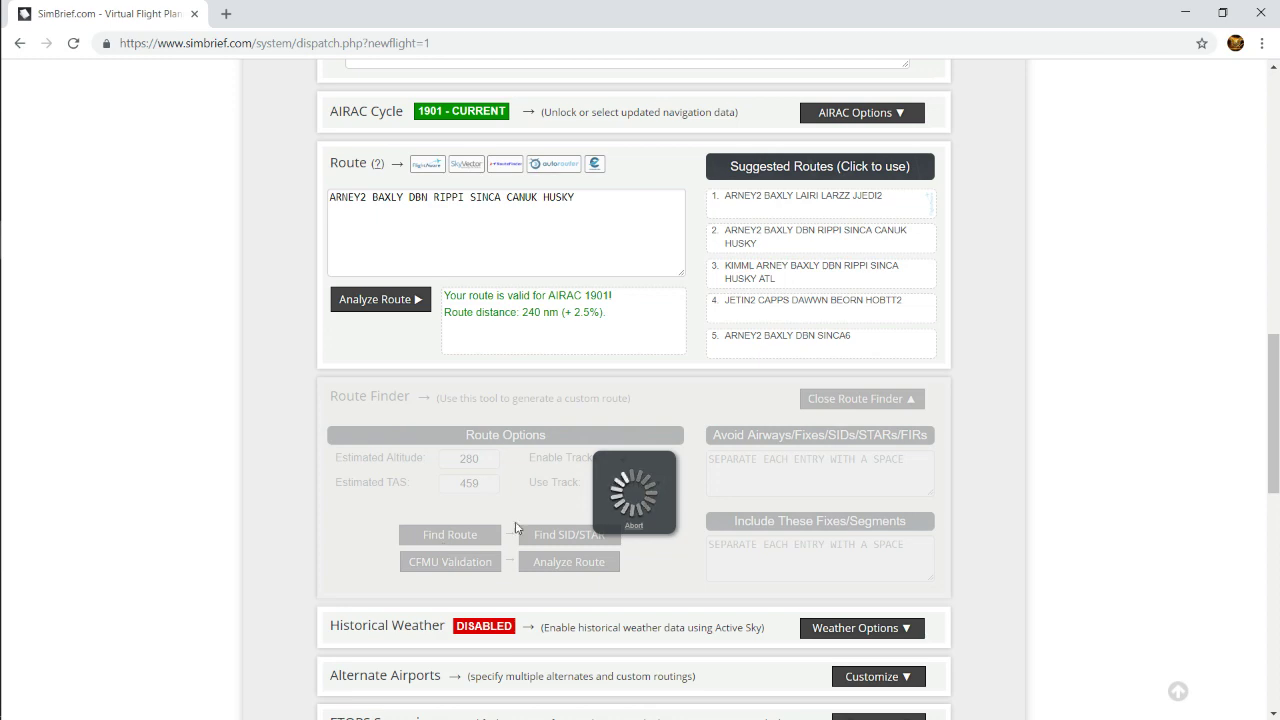
scroll(549, 358, up, 1)
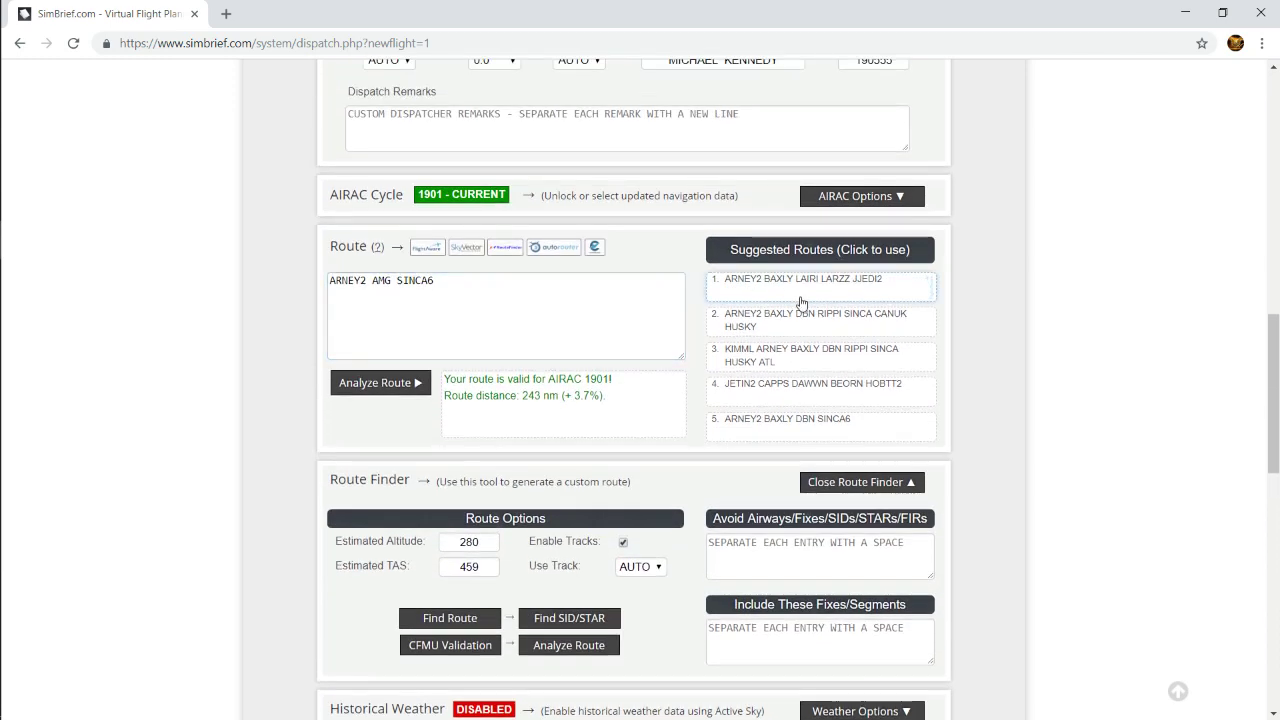
click(877, 337)
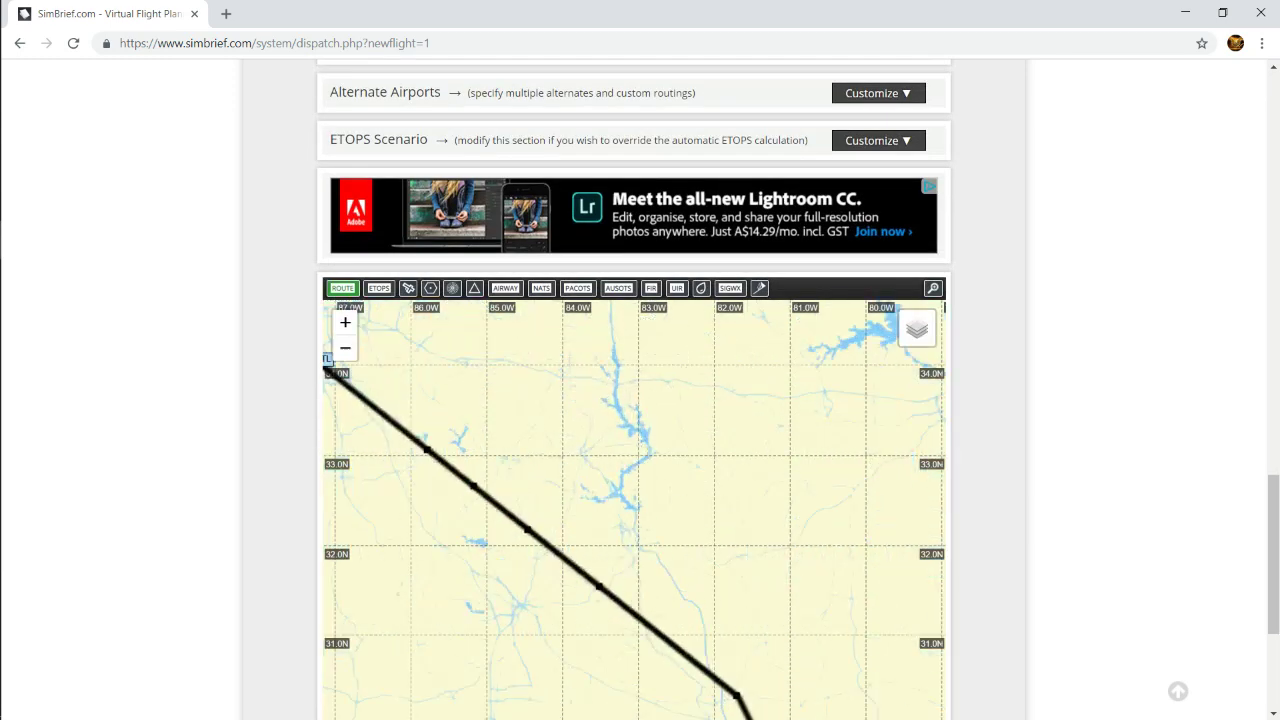
scroll(1120, 482, up, 1)
scroll(1120, 482, up, 4)
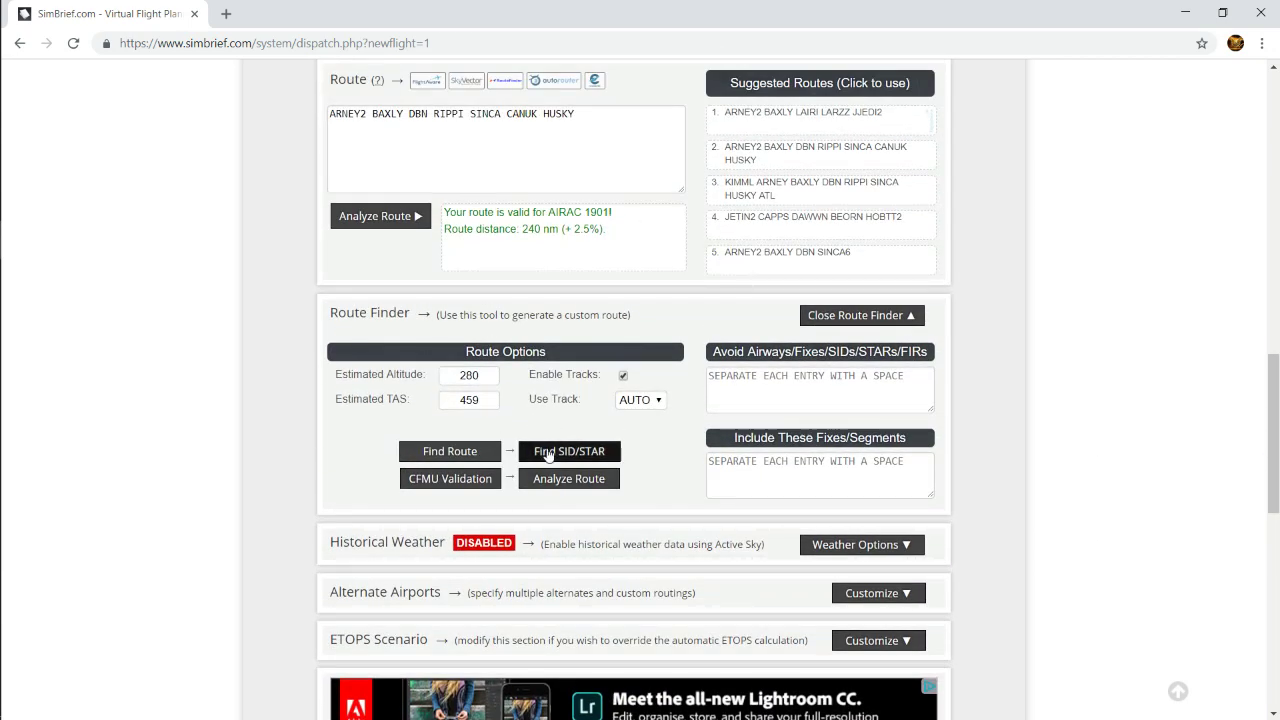
- Find the SID/STAR for the selected route and analyze the route
click(548, 452)
scroll(560, 452, up, 1)
scroll(575, 450, down, 6)
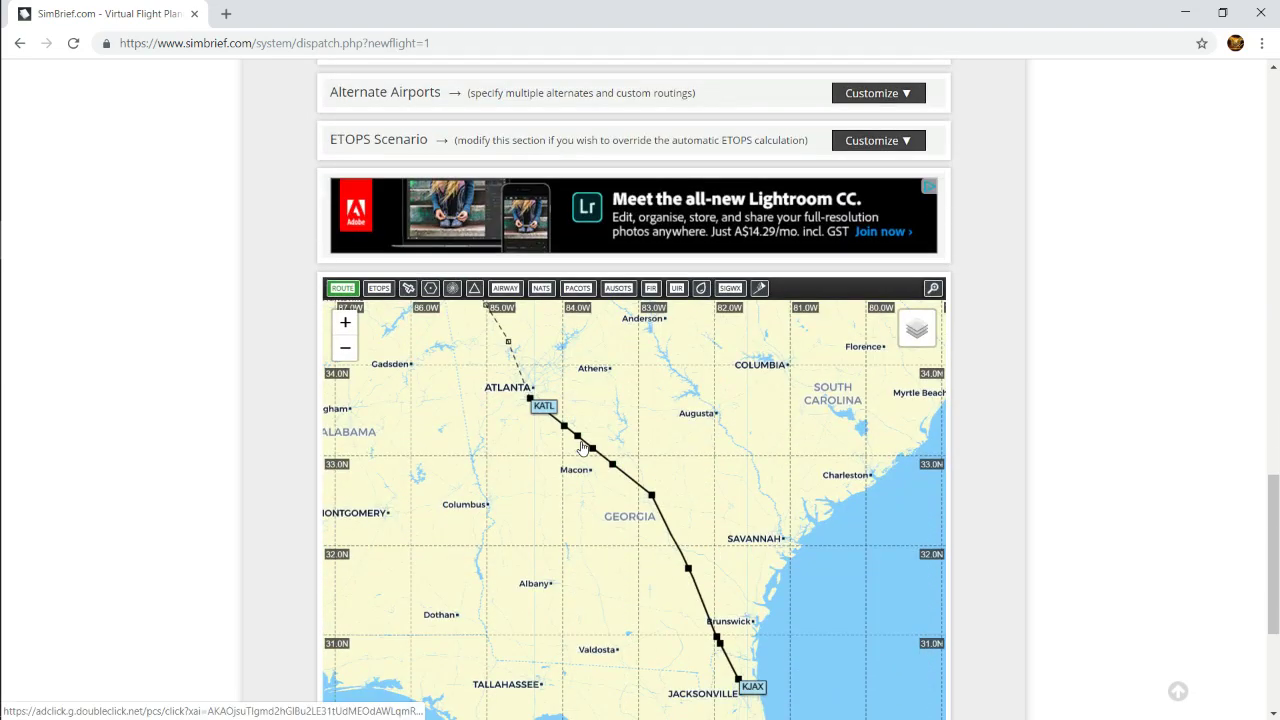
scroll(1088, 503, up, 5)
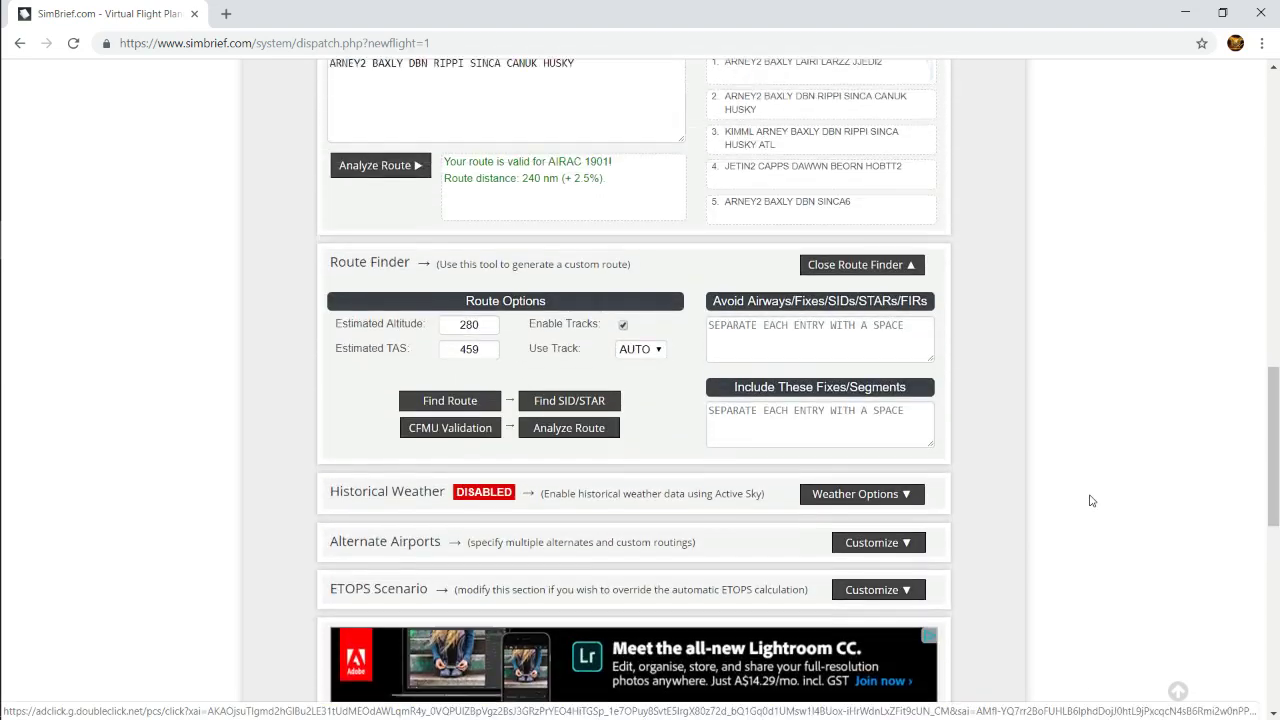
scroll(1092, 500, up, 1)
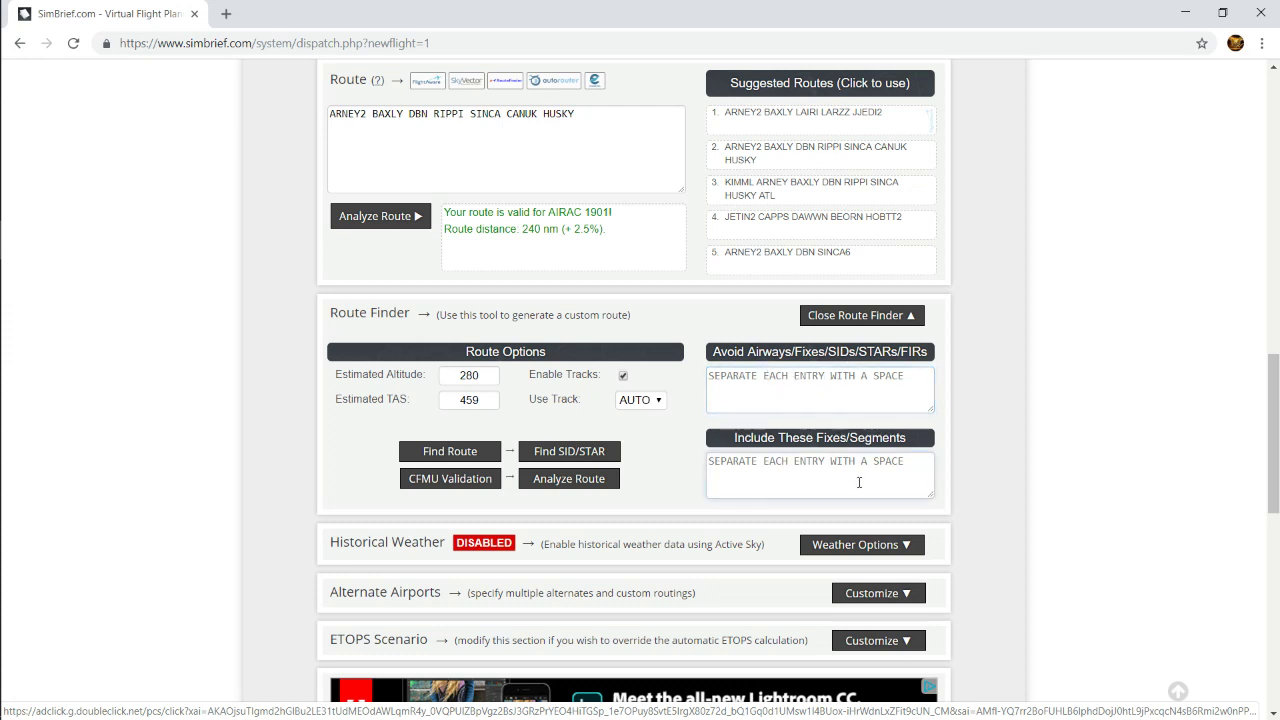
click(566, 478)
- Set the number of required alternate airports to 4 and find airports for alternates 2, 3 and 4
scroll(886, 358, down, 3)
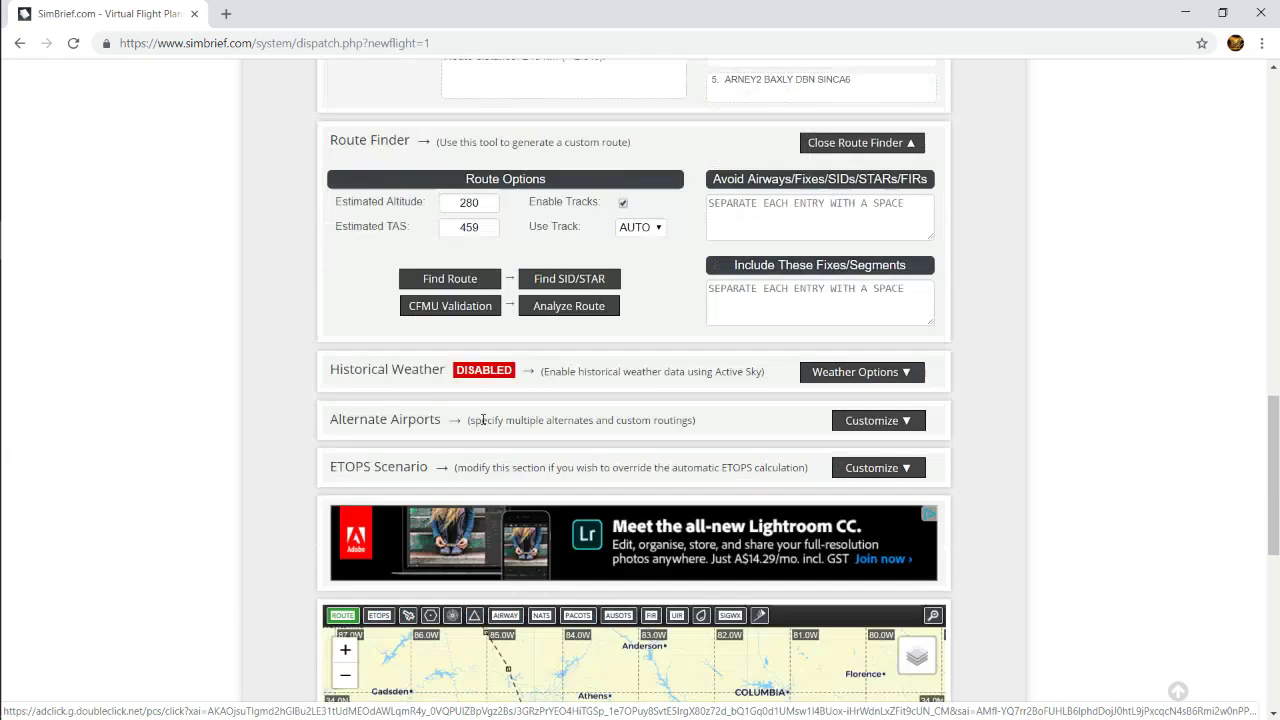
click(884, 350)
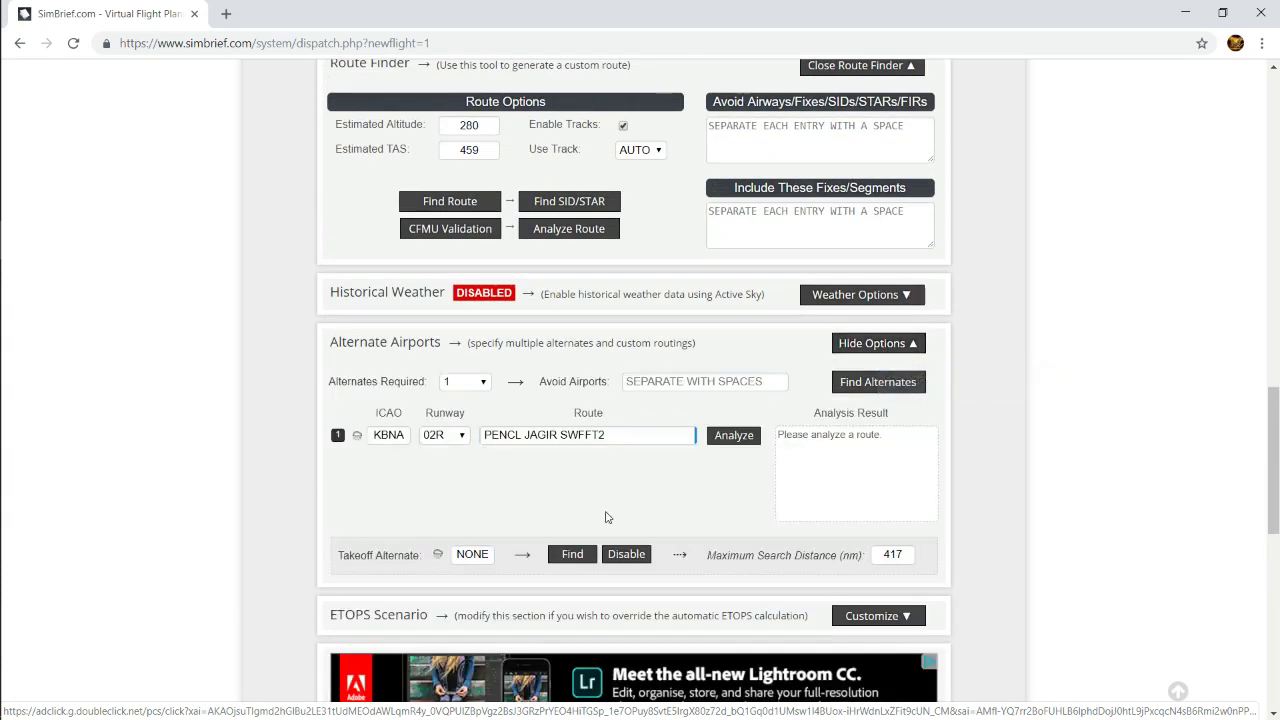
click(466, 381)
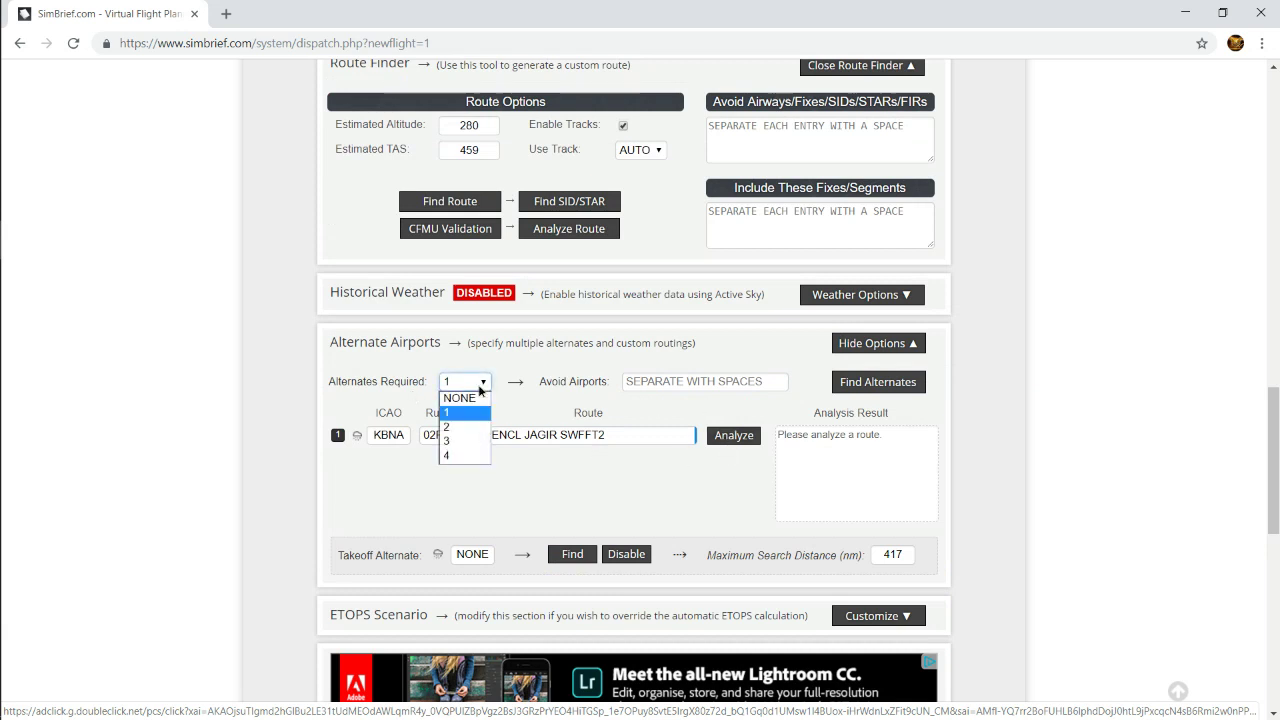
click(455, 455)
click(733, 459)
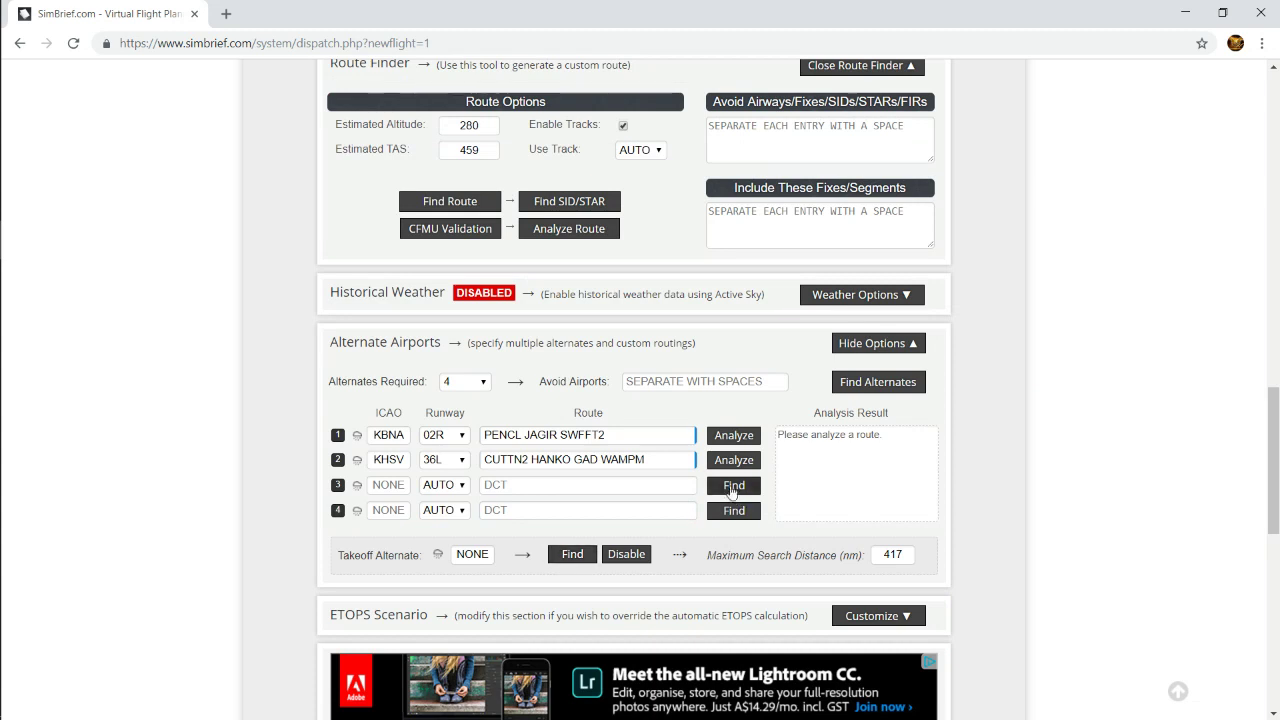
click(733, 485)
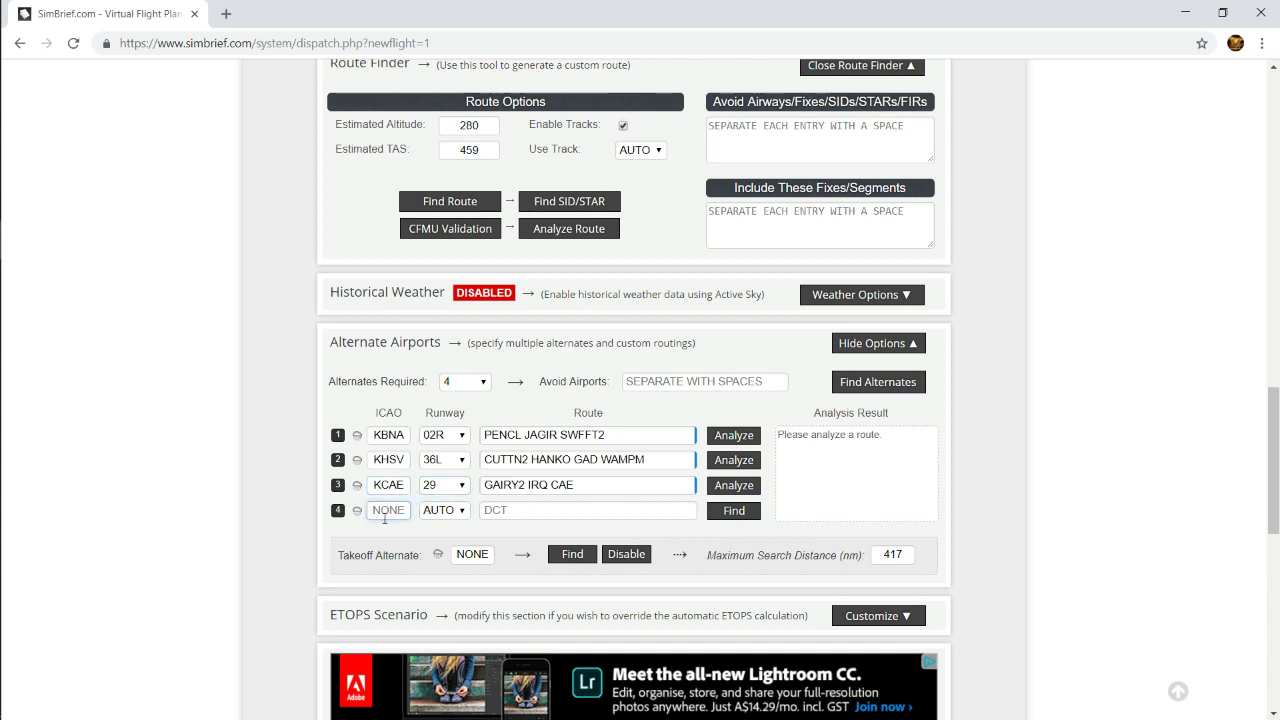
click(733, 510)
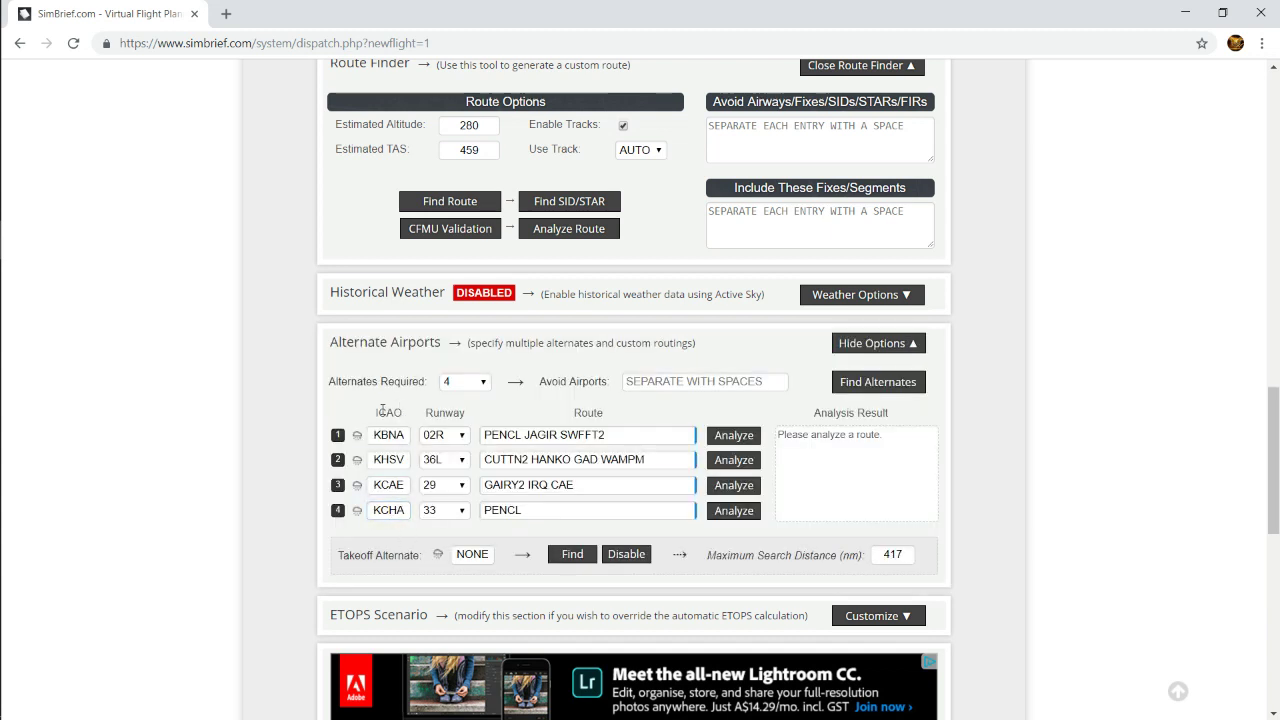
- Check the alternate airport routes on the map and open the ETOPS scenario options
scroll(1149, 543, down, 4)
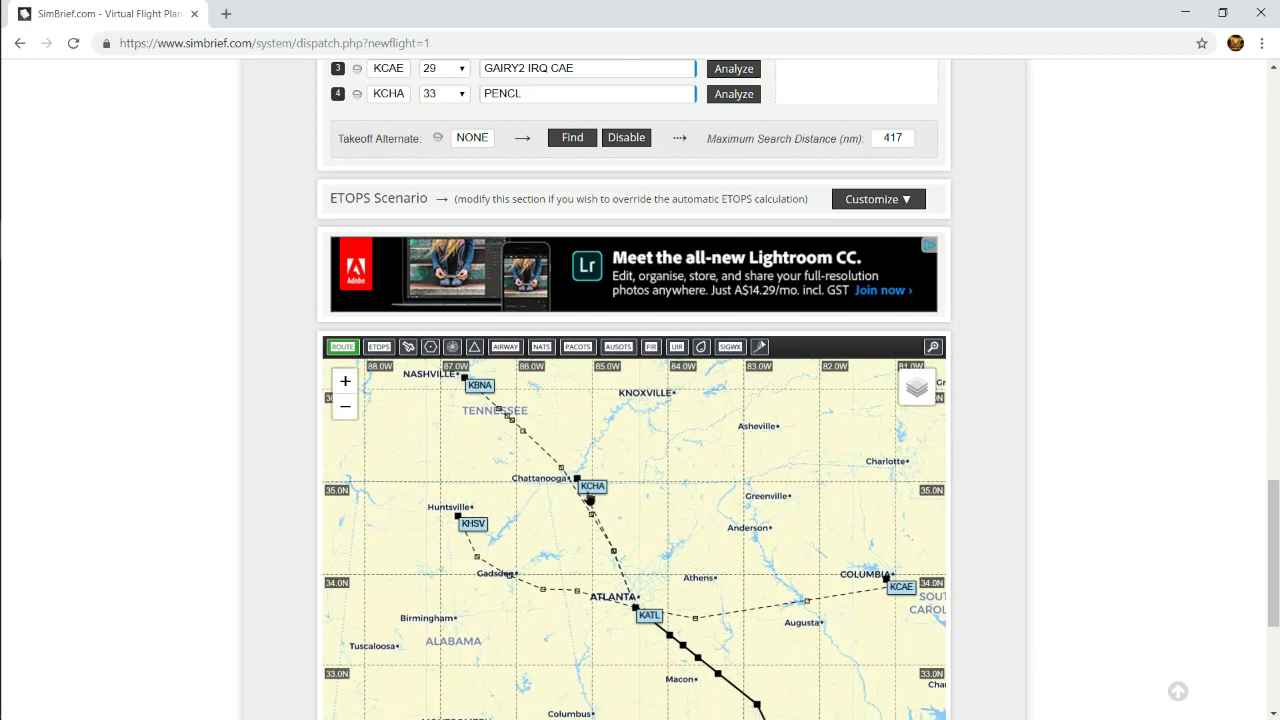
scroll(1181, 507, up, 3)
scroll(1181, 507, up, 3)
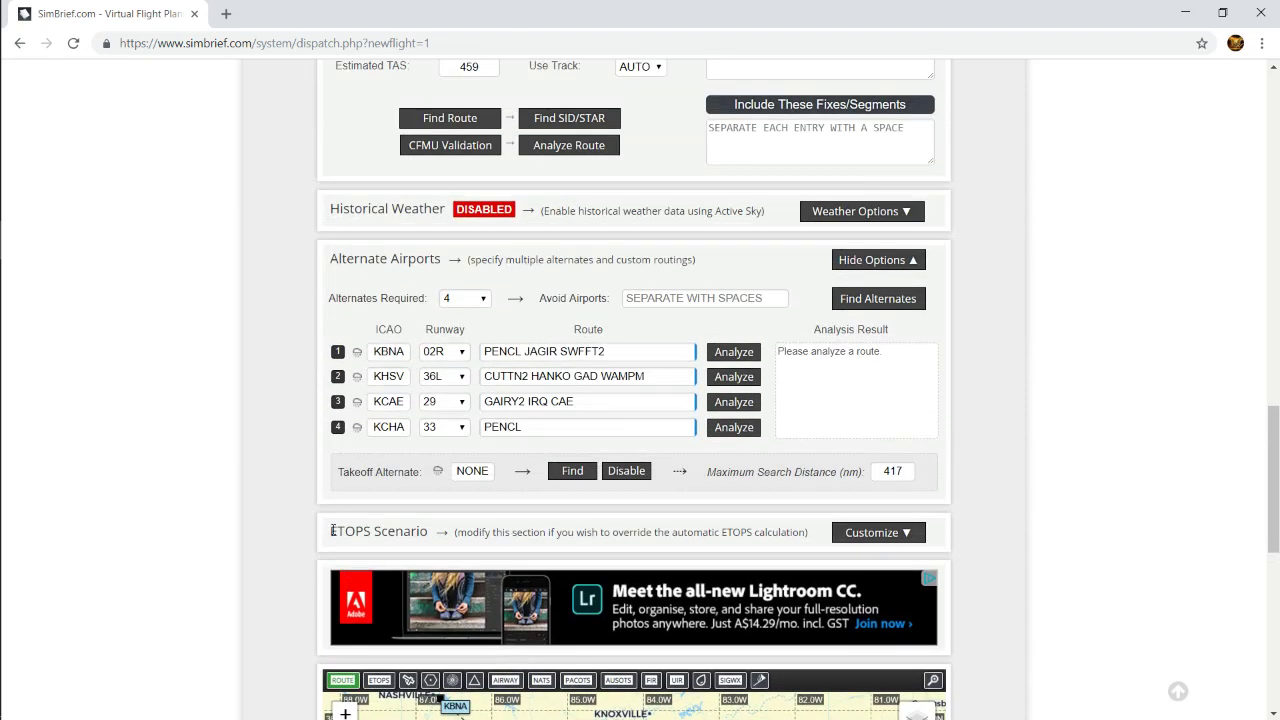
click(872, 534)
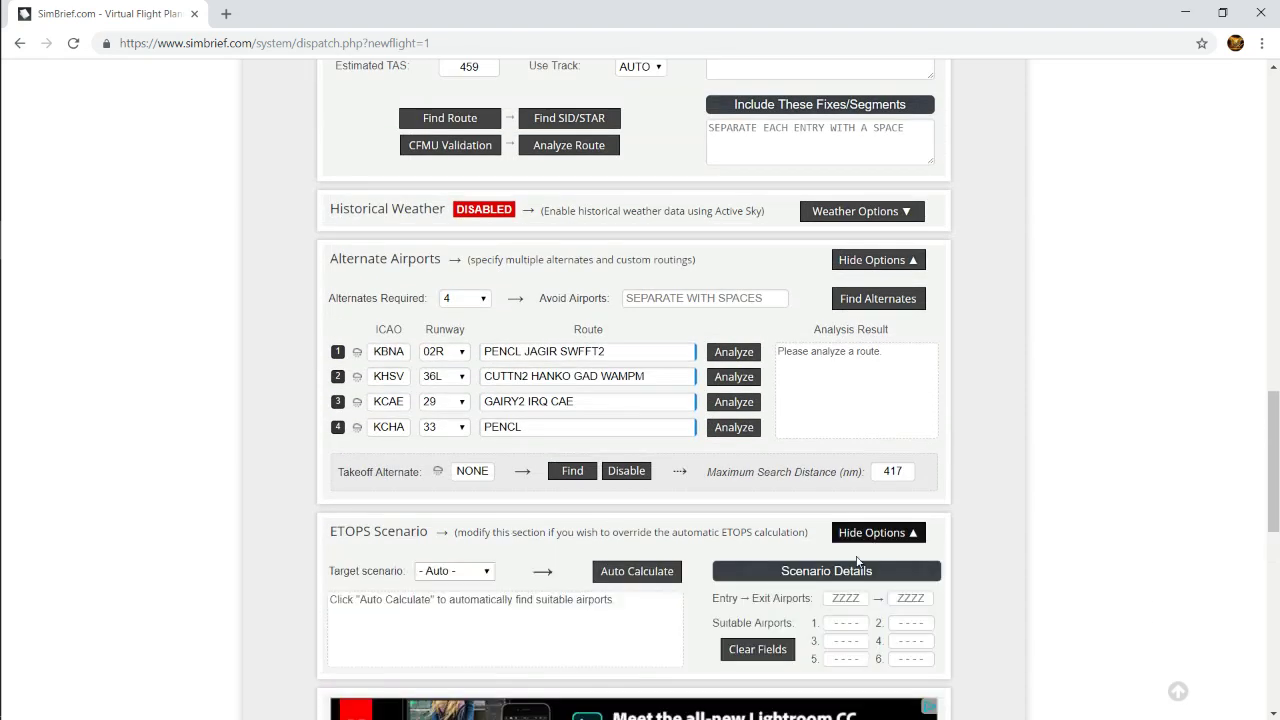
- Auto-calculate the ETOPS scenario for the route with the target scenario on Auto and check the route map
click(477, 574)
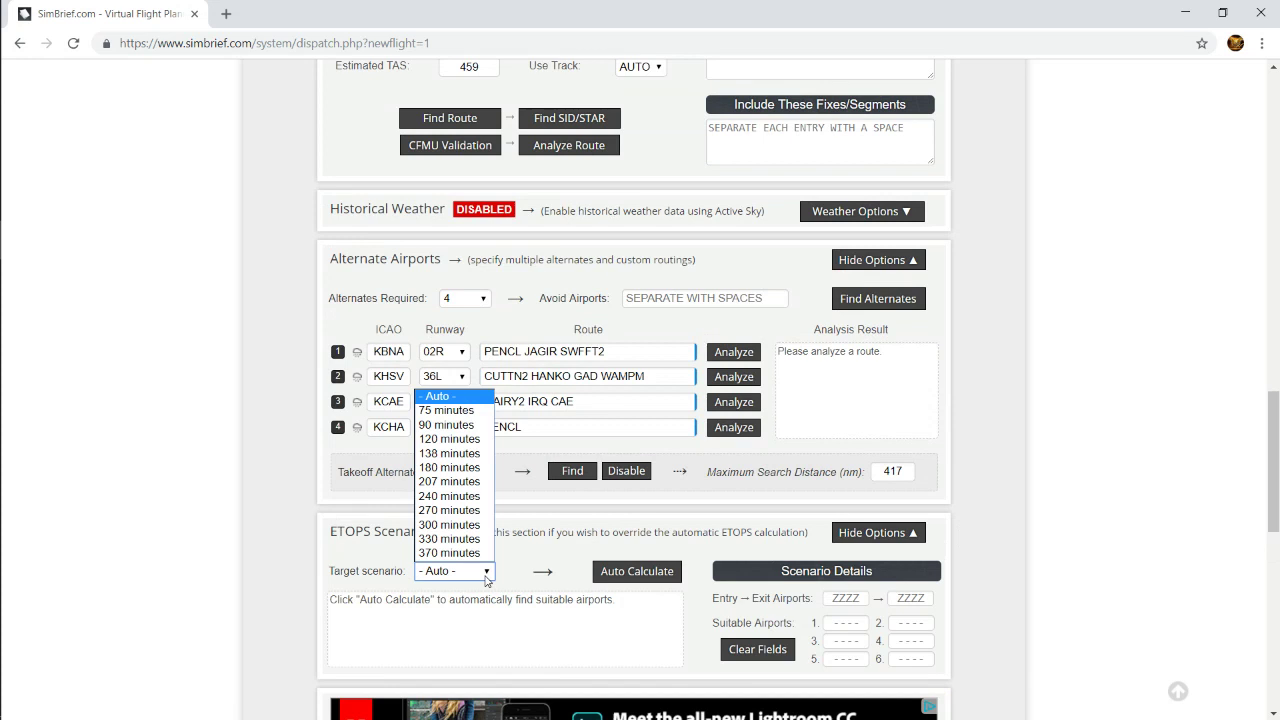
click(487, 578)
click(630, 571)
scroll(617, 553, down, 3)
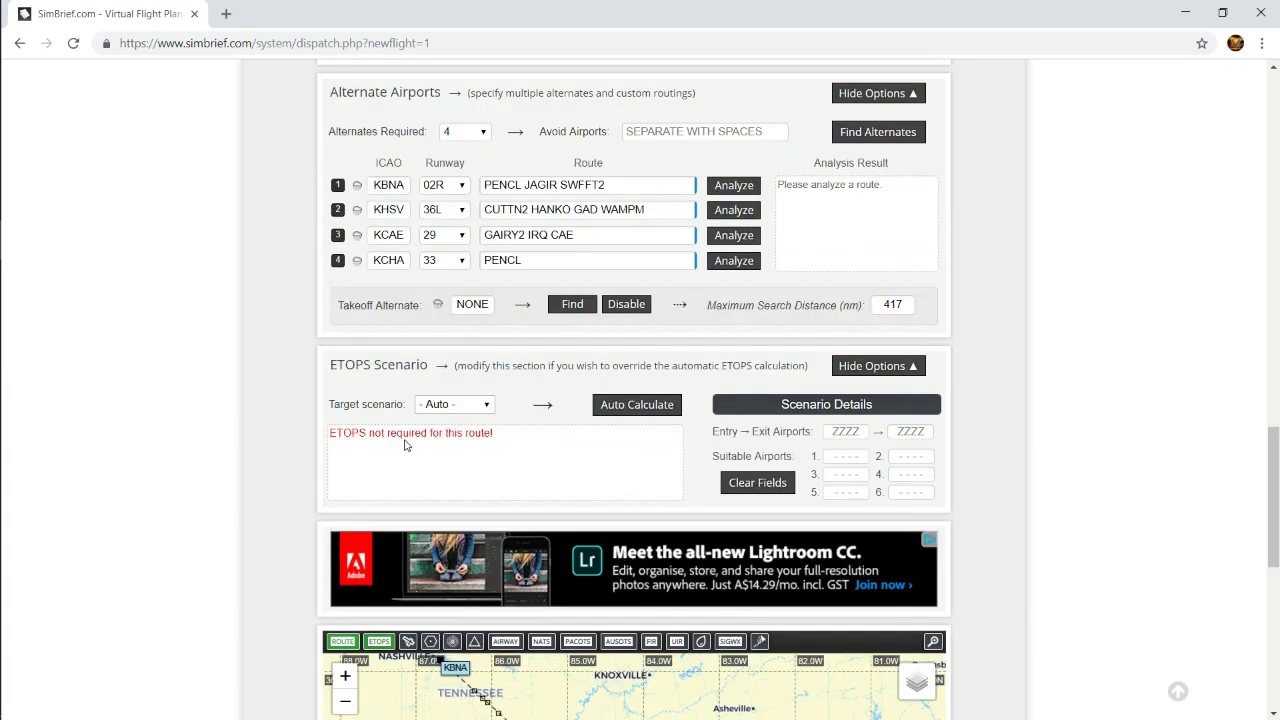
scroll(471, 456, down, 3)
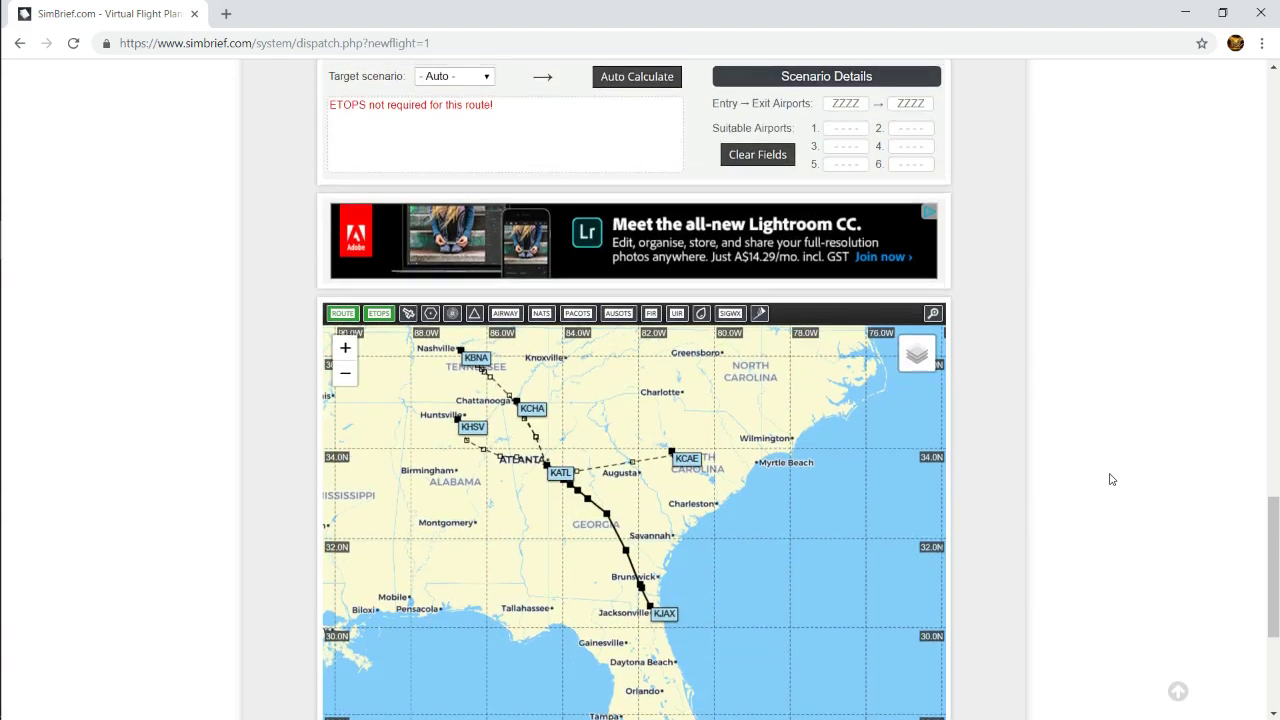
scroll(1109, 477, up, 3)
scroll(1107, 480, down, 2)
- Review the hour and minute options for the Zulu departure time in the flight info
scroll(1075, 489, up, 20)
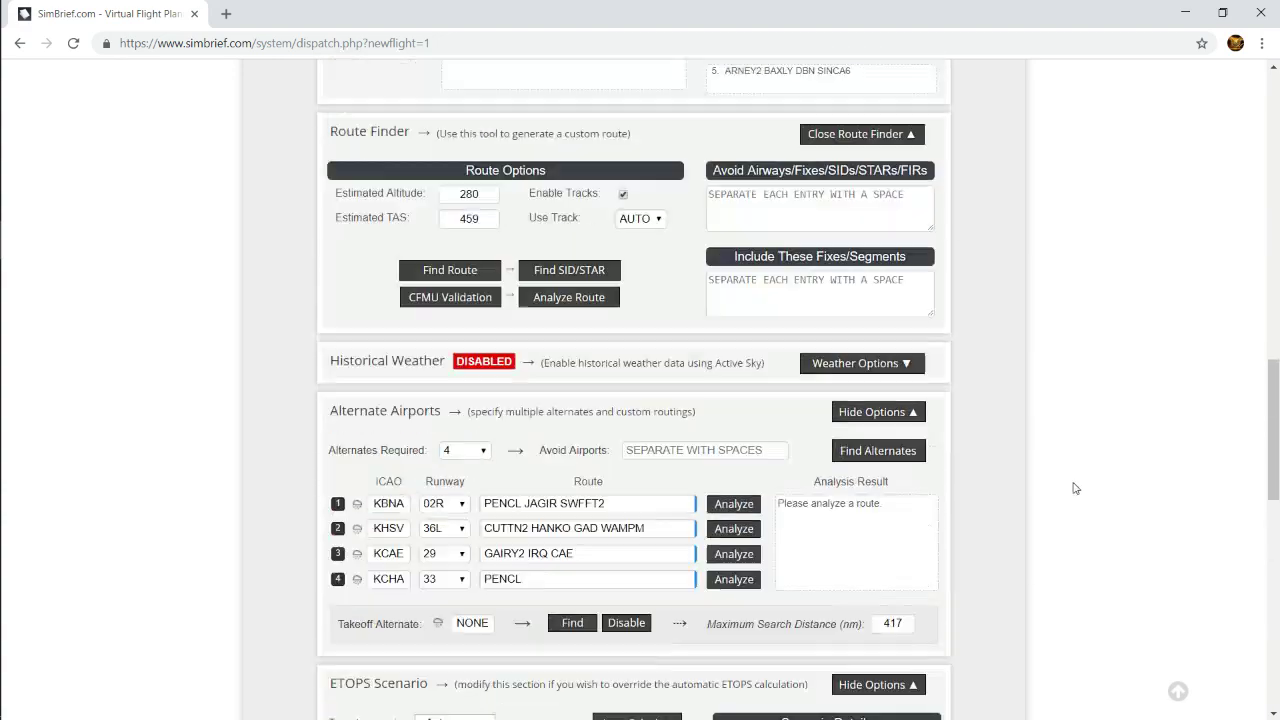
scroll(1075, 488, up, 2)
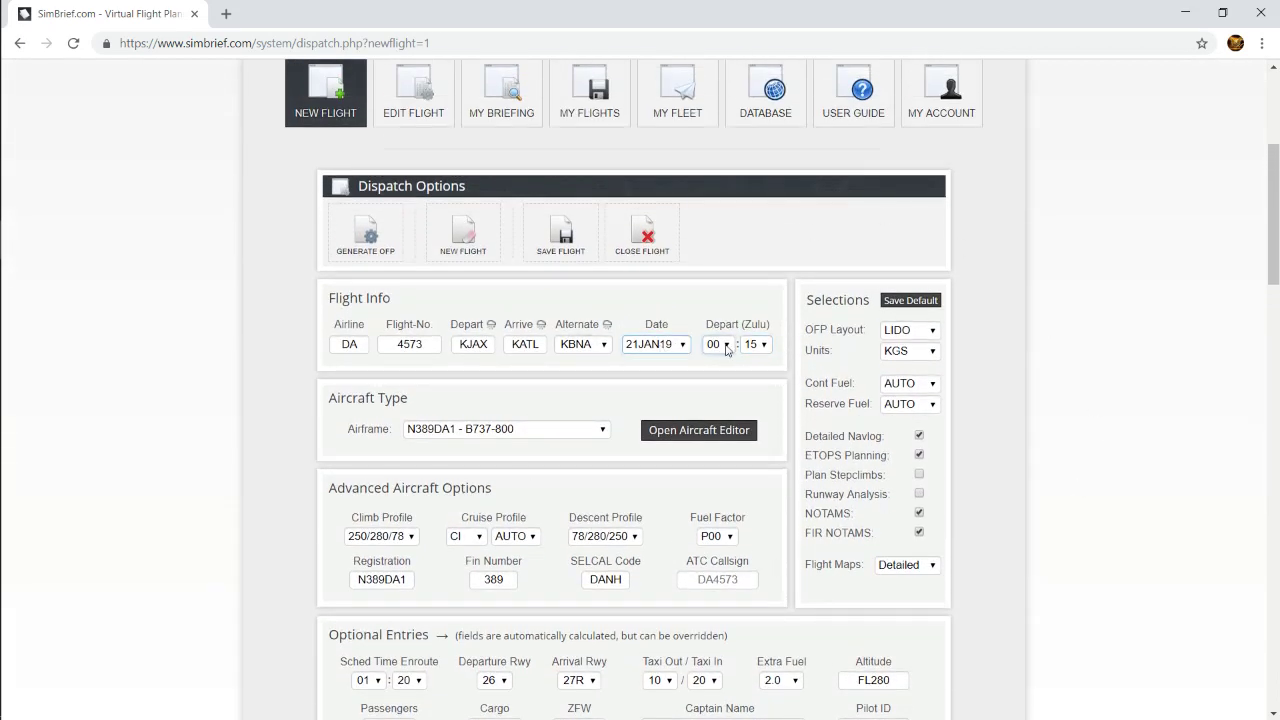
click(727, 345)
click(727, 345)
click(764, 344)
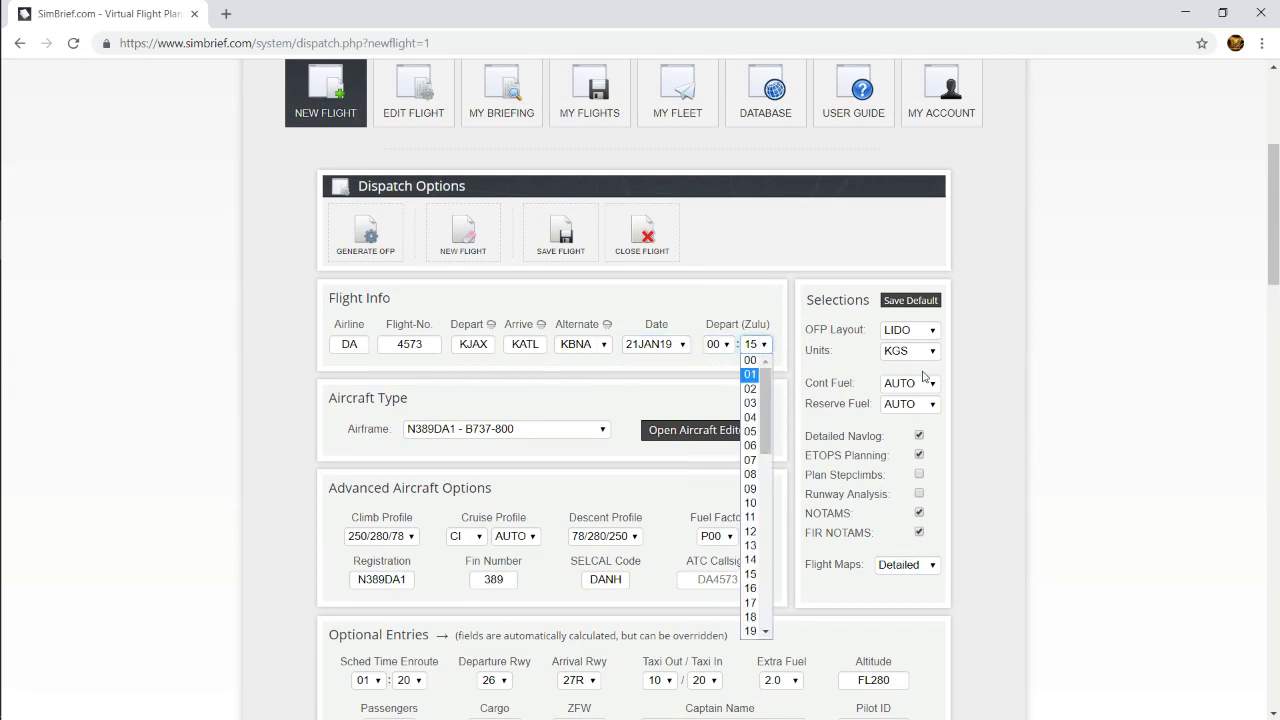
click(1048, 412)
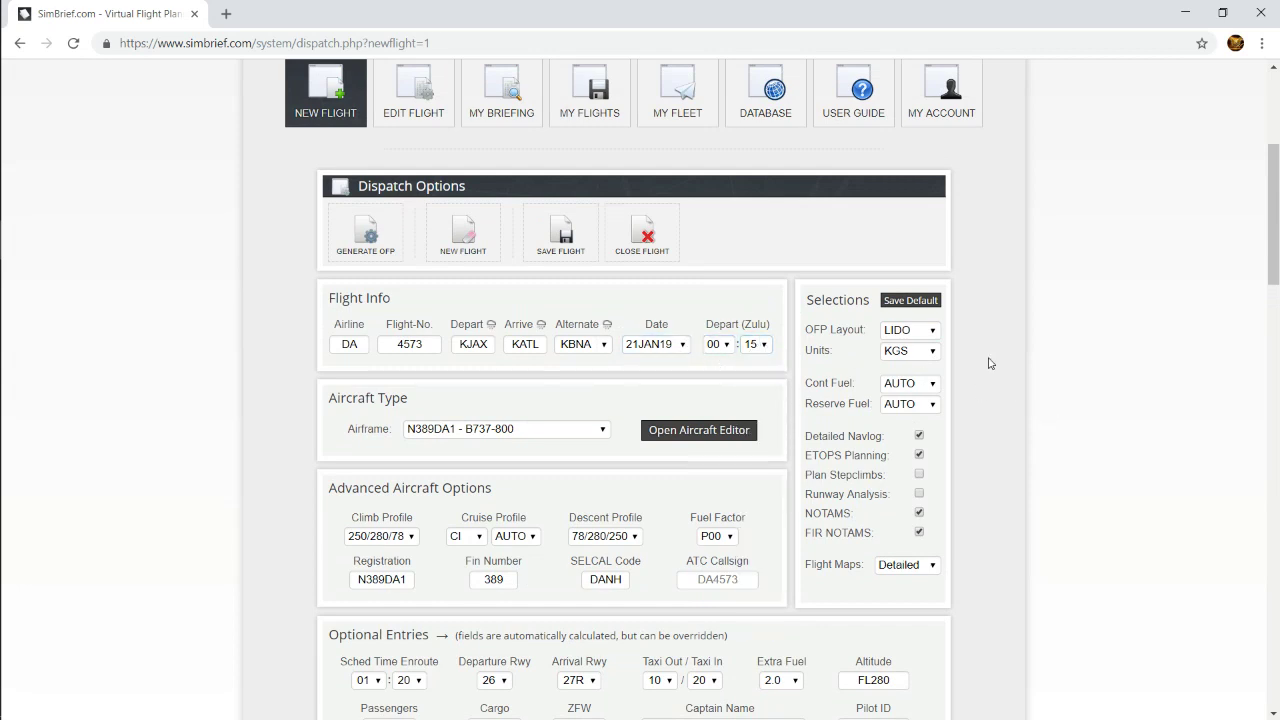
- Look through the available OFP layouts and keep LIDO selected
click(934, 332)
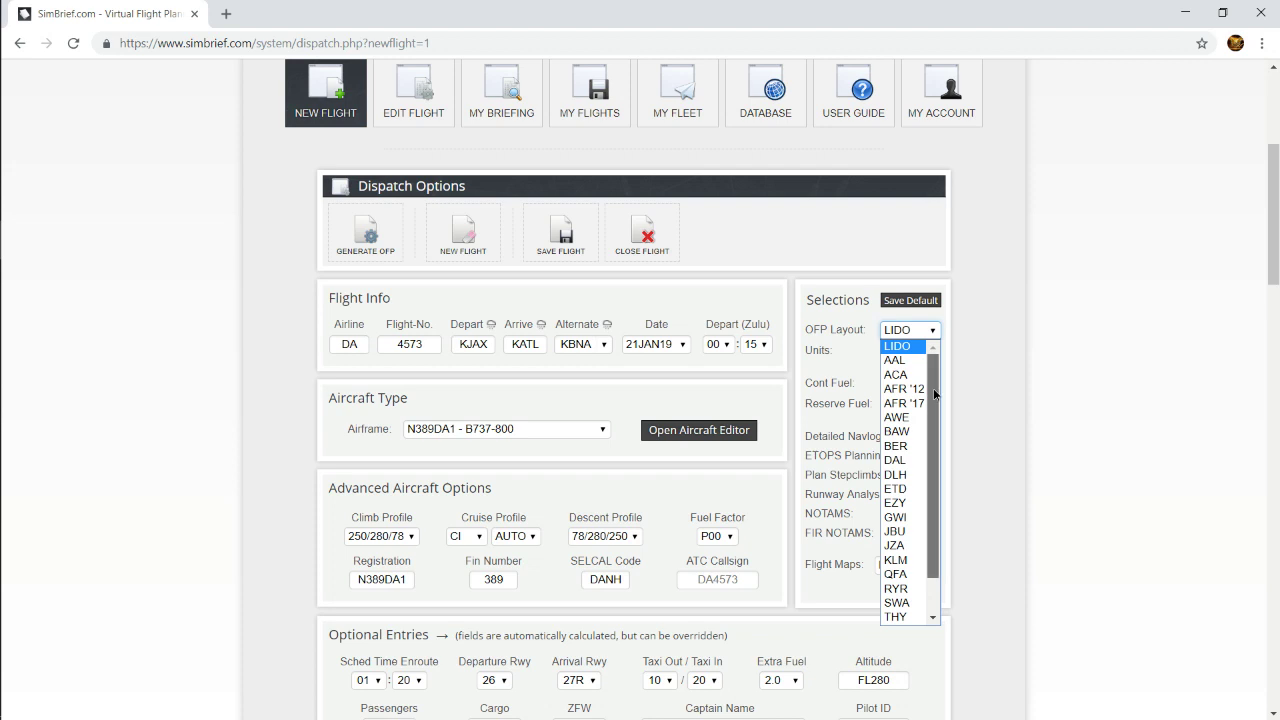
scroll(934, 394, down, 1)
scroll(926, 481, up, 1)
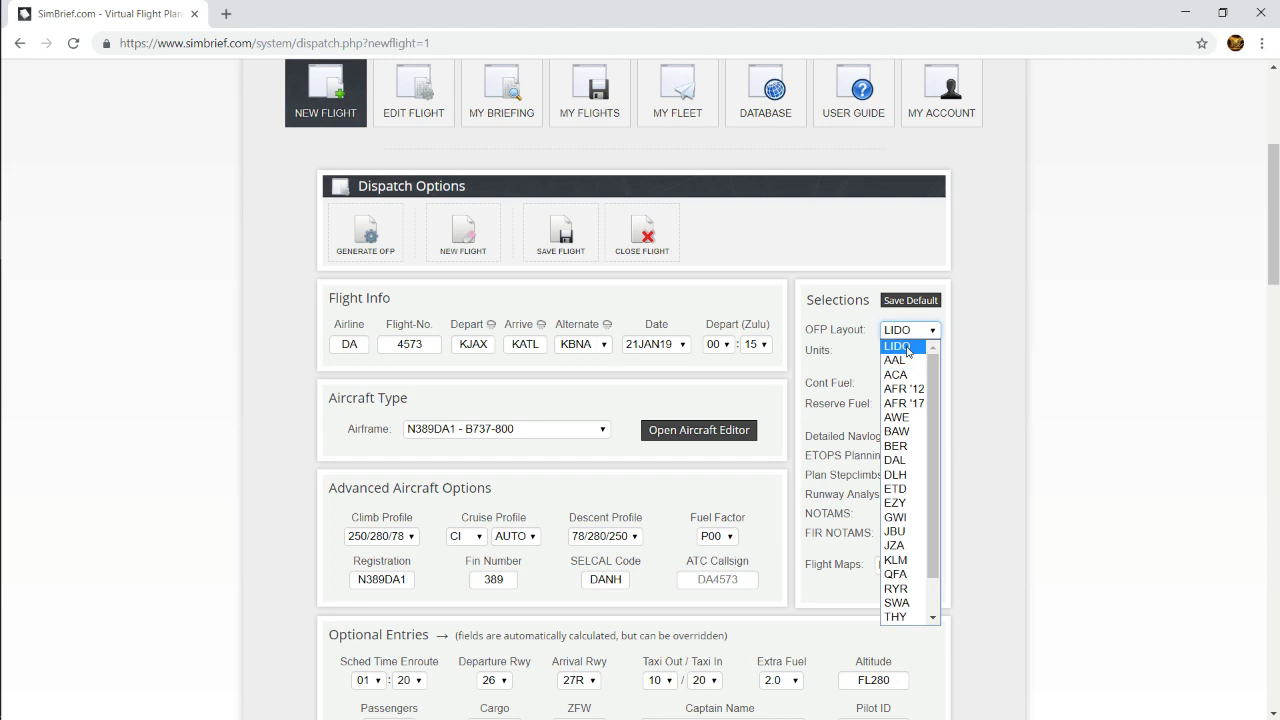
click(905, 346)
click(926, 333)
scroll(917, 386, down, 1)
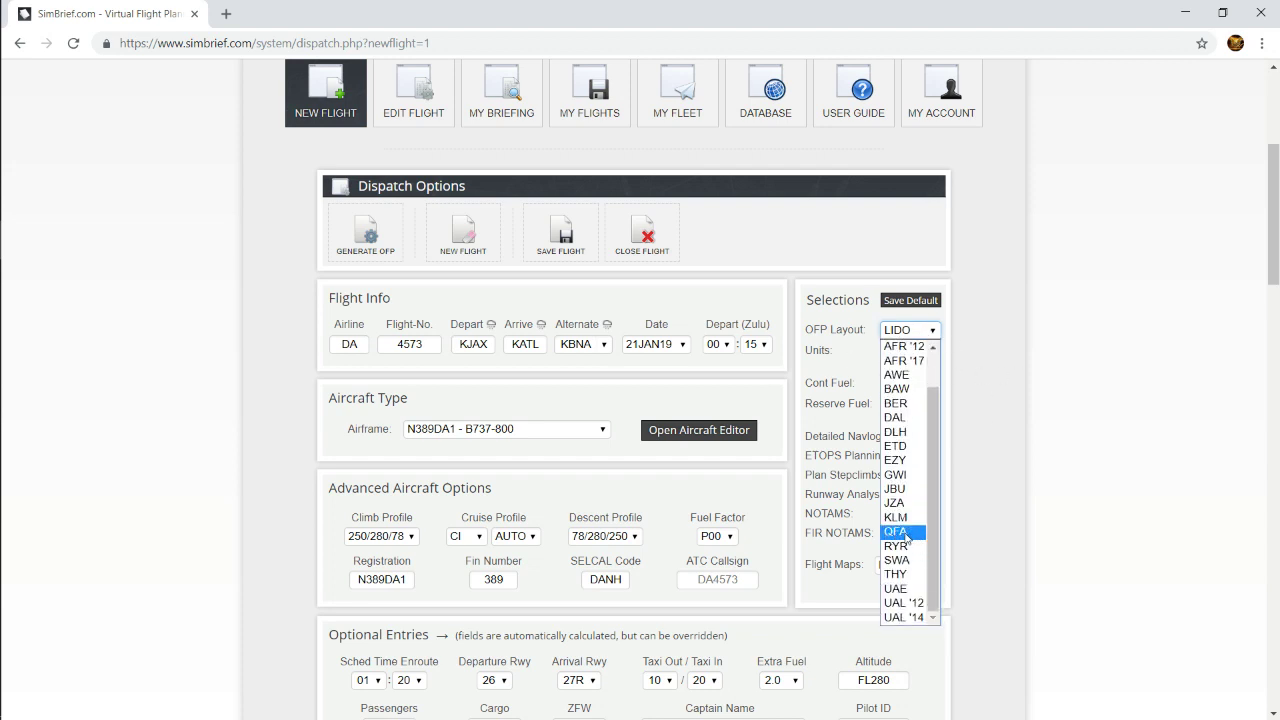
scroll(905, 537, up, 1)
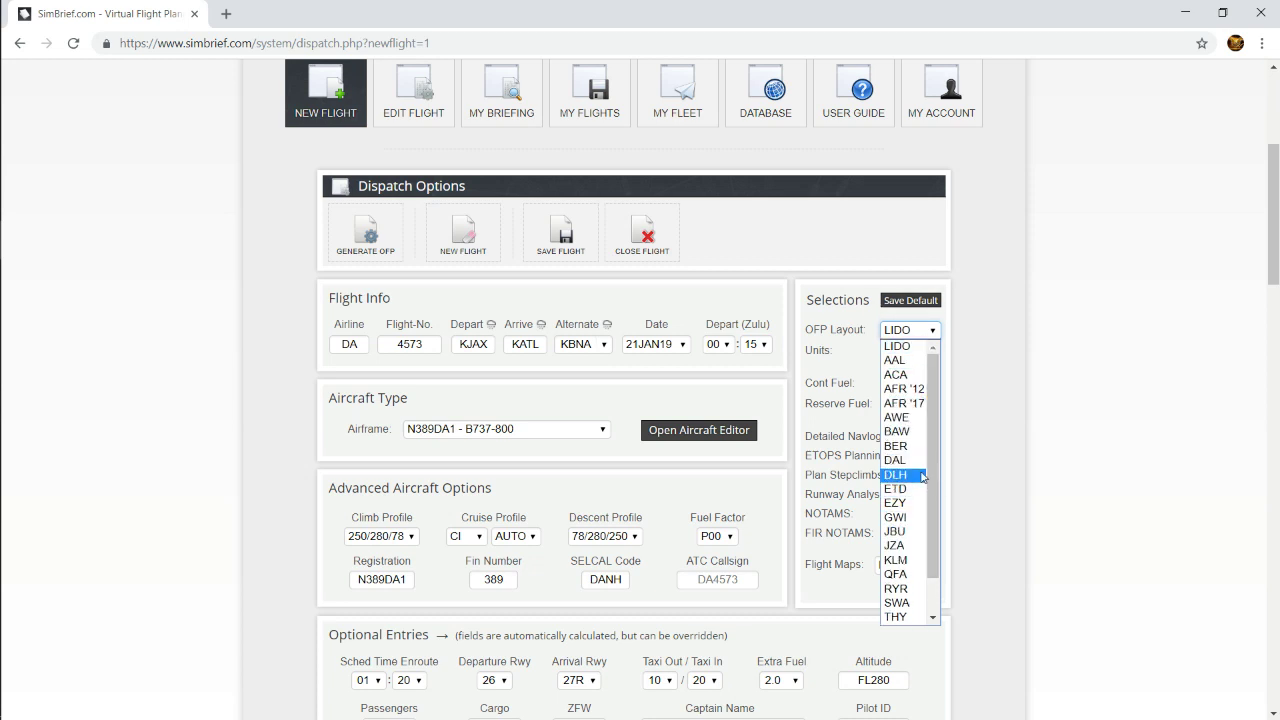
scroll(974, 580, down, 5)
scroll(1003, 418, up, 5)
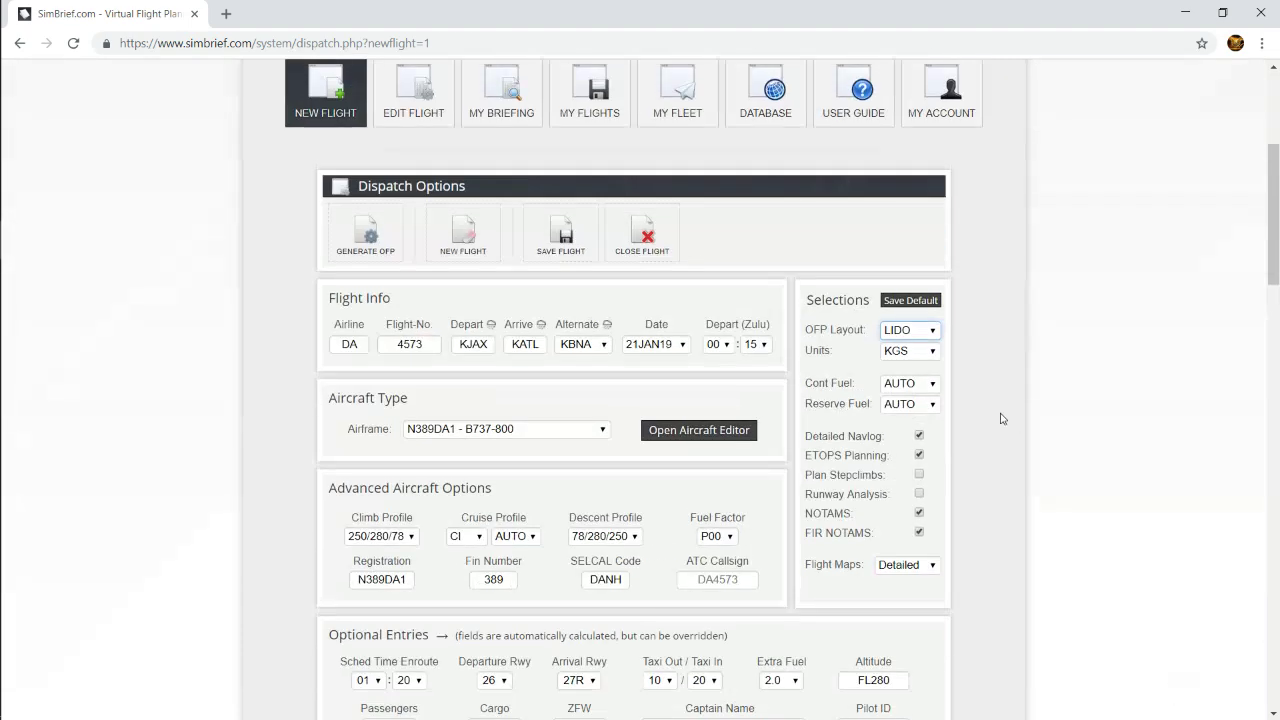
- Review the available weight units and keep KGS selected
click(910, 356)
click(909, 354)
click(909, 354)
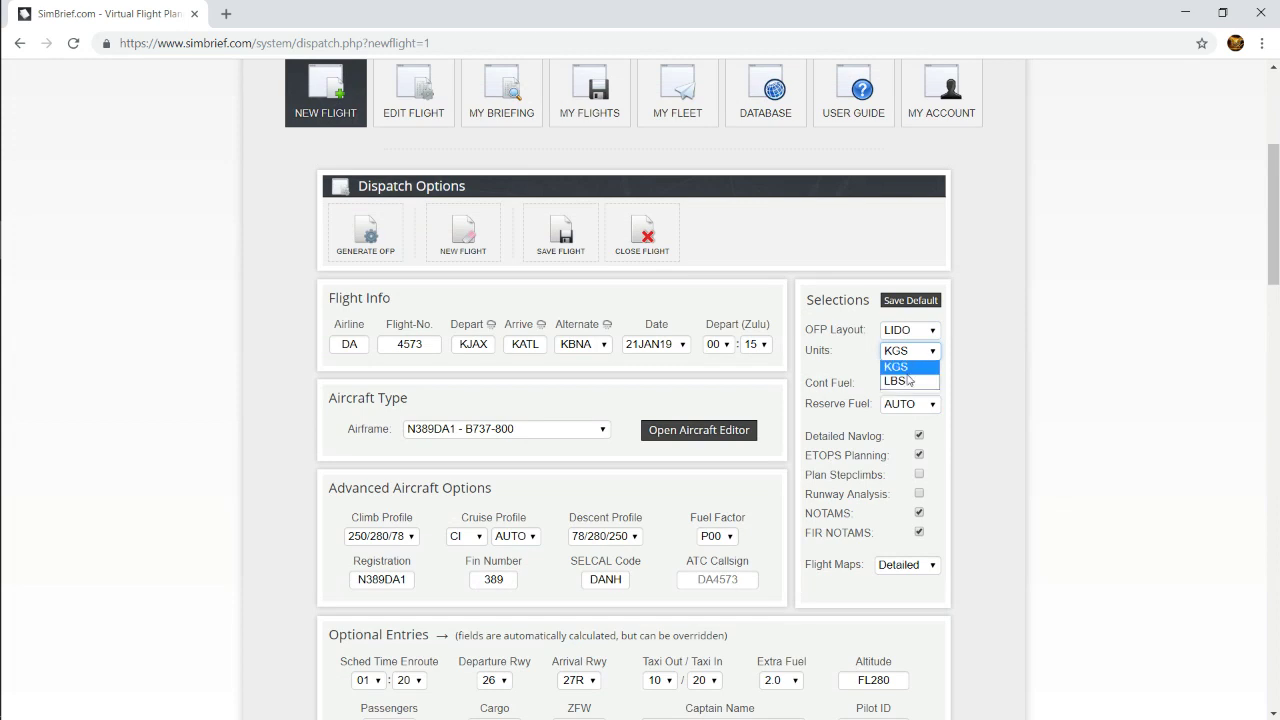
click(963, 384)
- Review the contingency and reserve fuel options, keeping both on AUTO
click(912, 387)
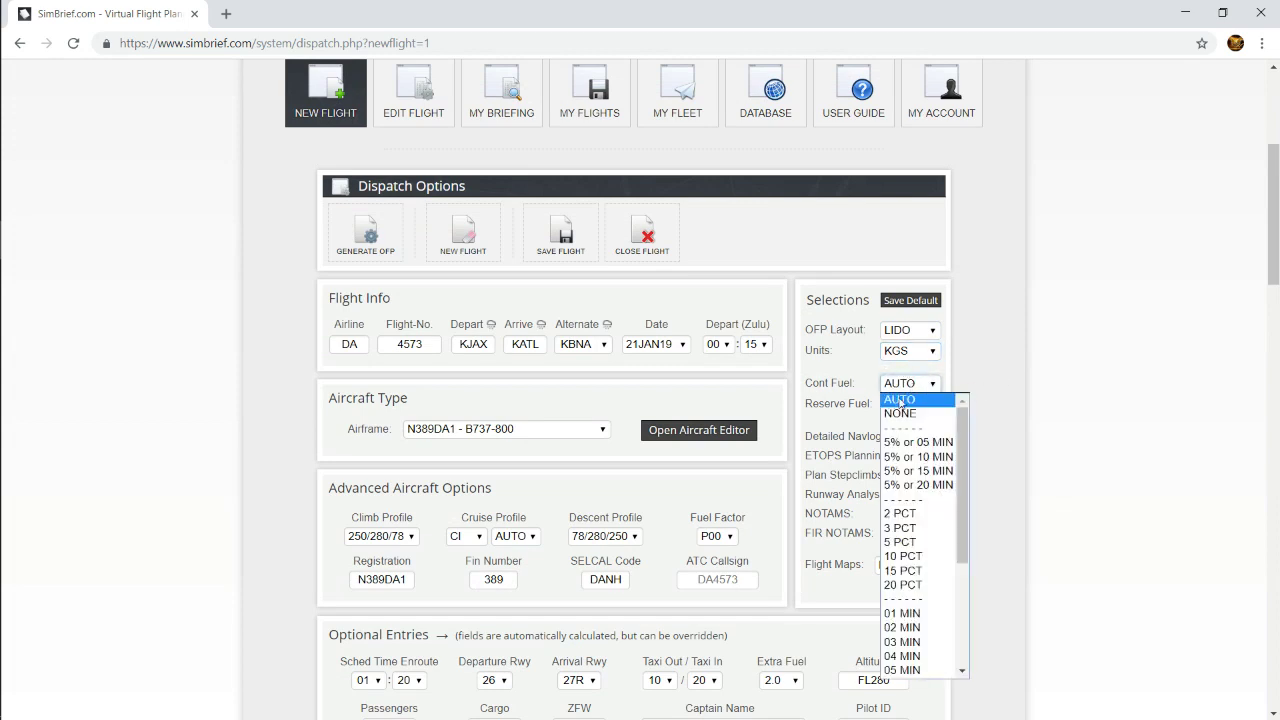
click(897, 384)
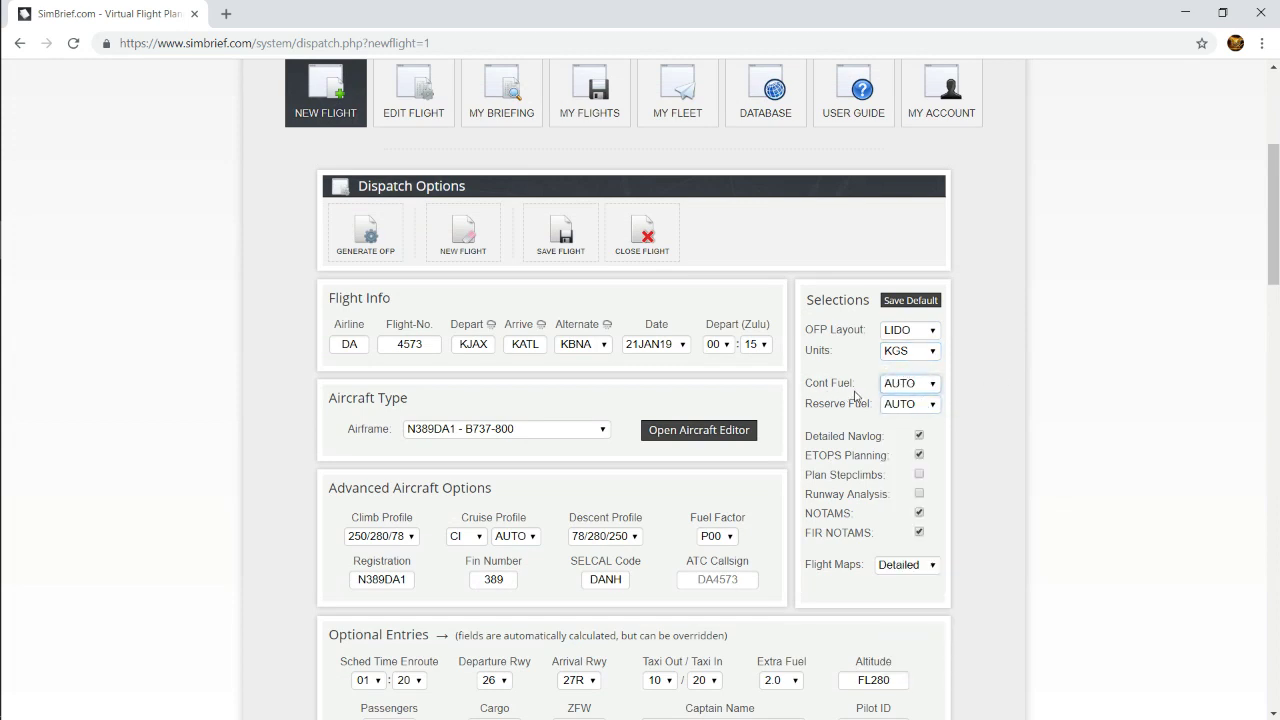
click(883, 405)
click(905, 405)
click(905, 385)
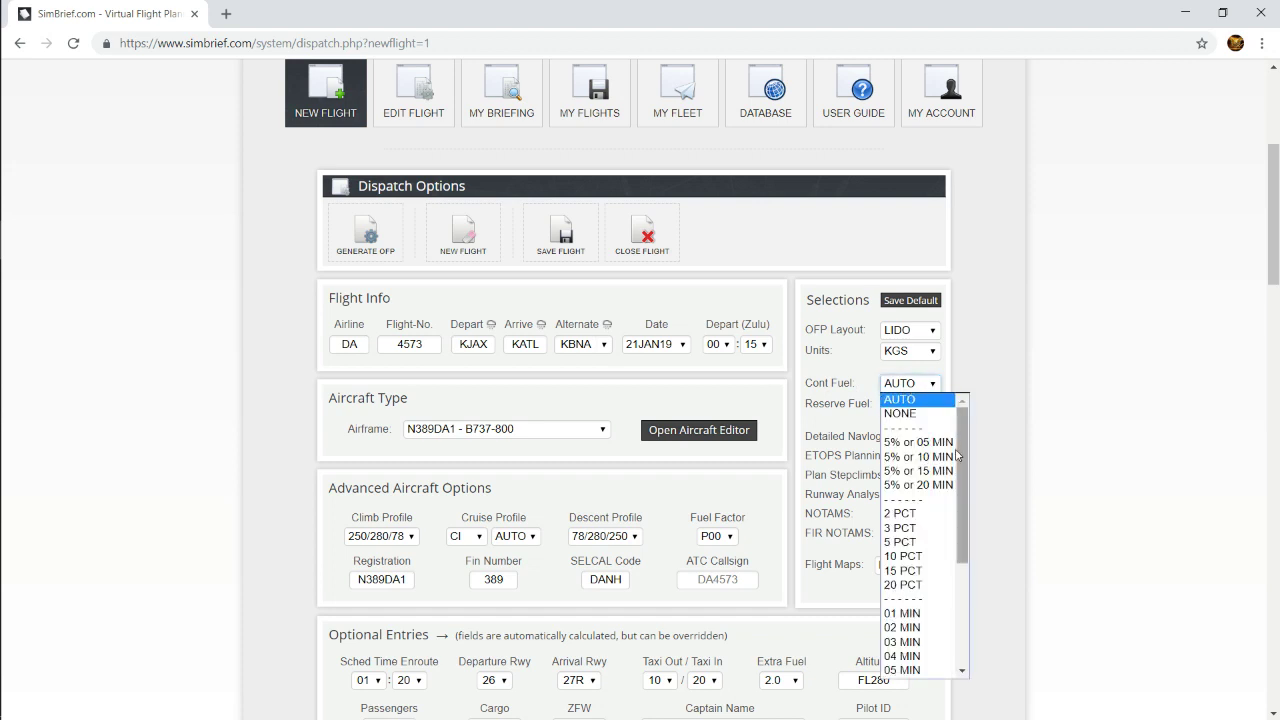
scroll(940, 602, down, 2)
scroll(930, 560, up, 2)
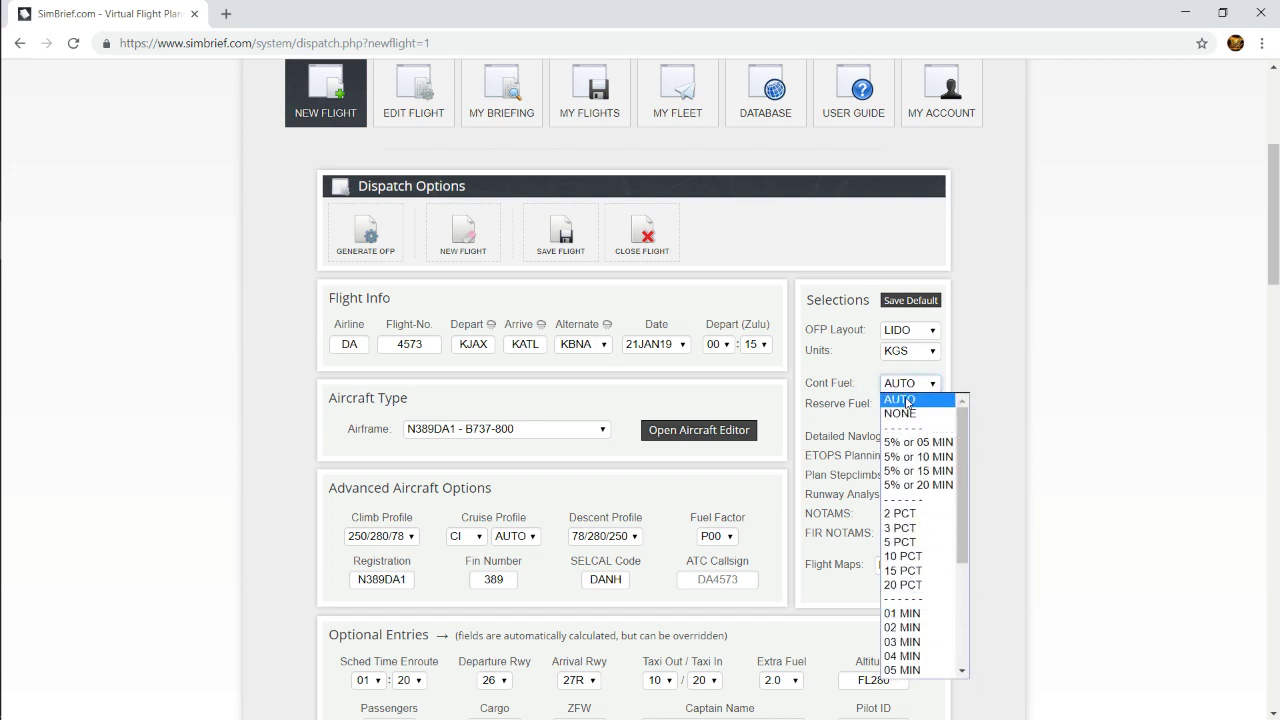
click(921, 386)
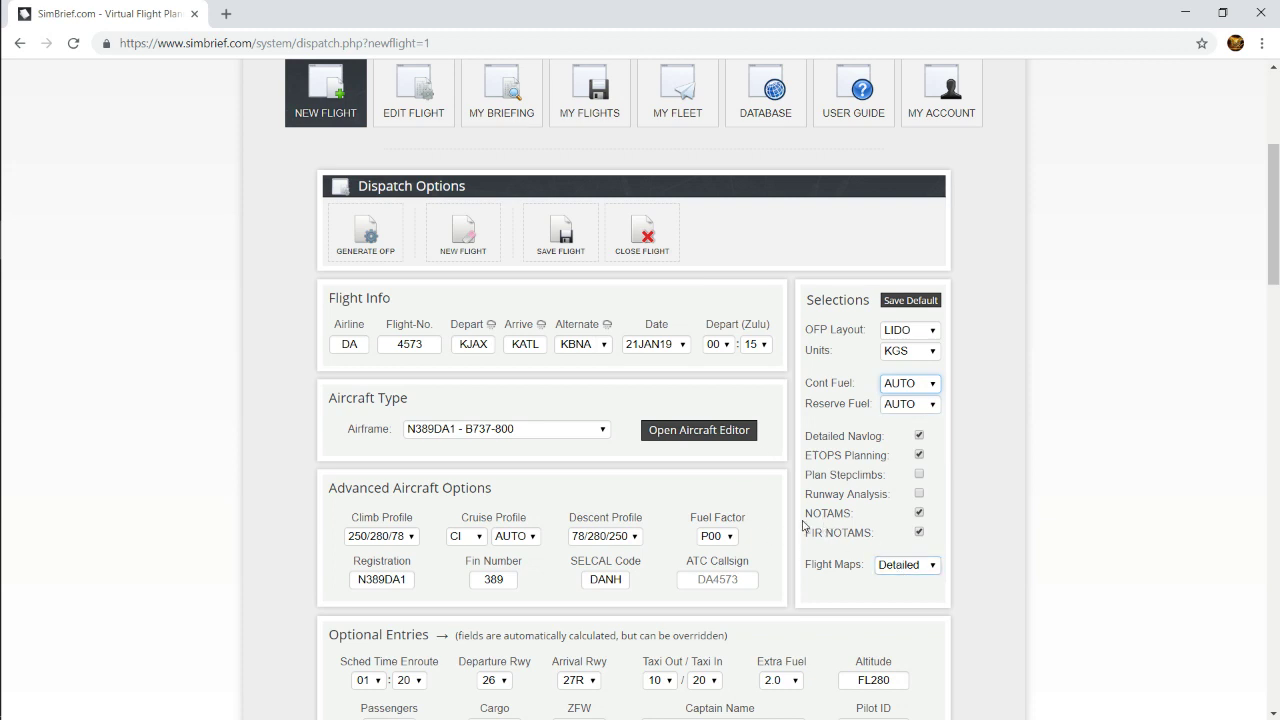
- Keep the flight maps on Detailed and save the current selections as the default for new flights
click(913, 568)
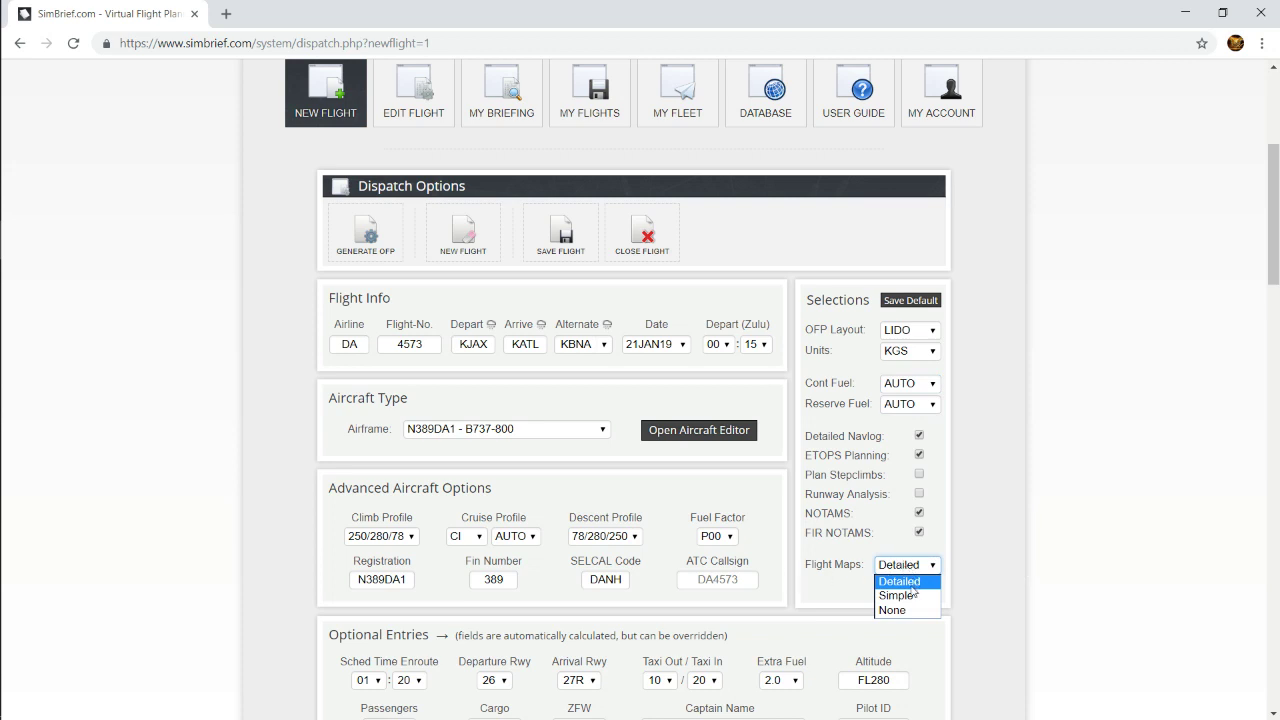
click(1068, 535)
scroll(919, 306, up, 1)
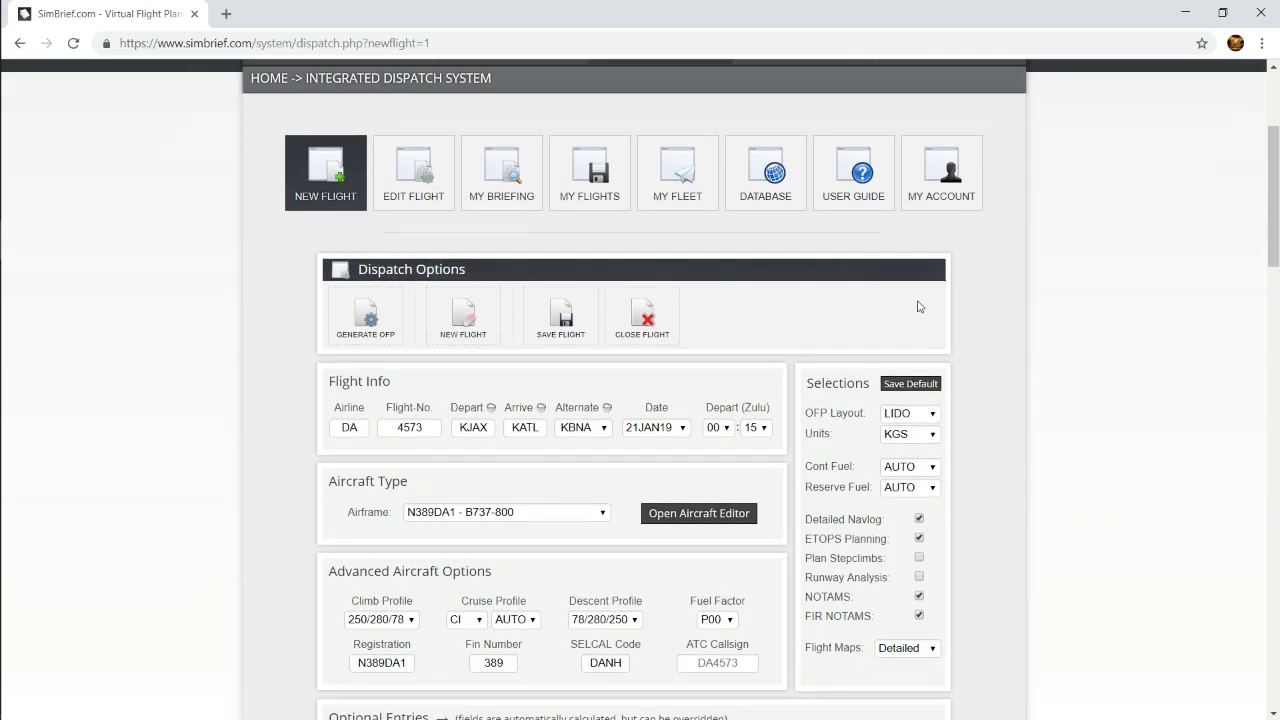
click(921, 386)
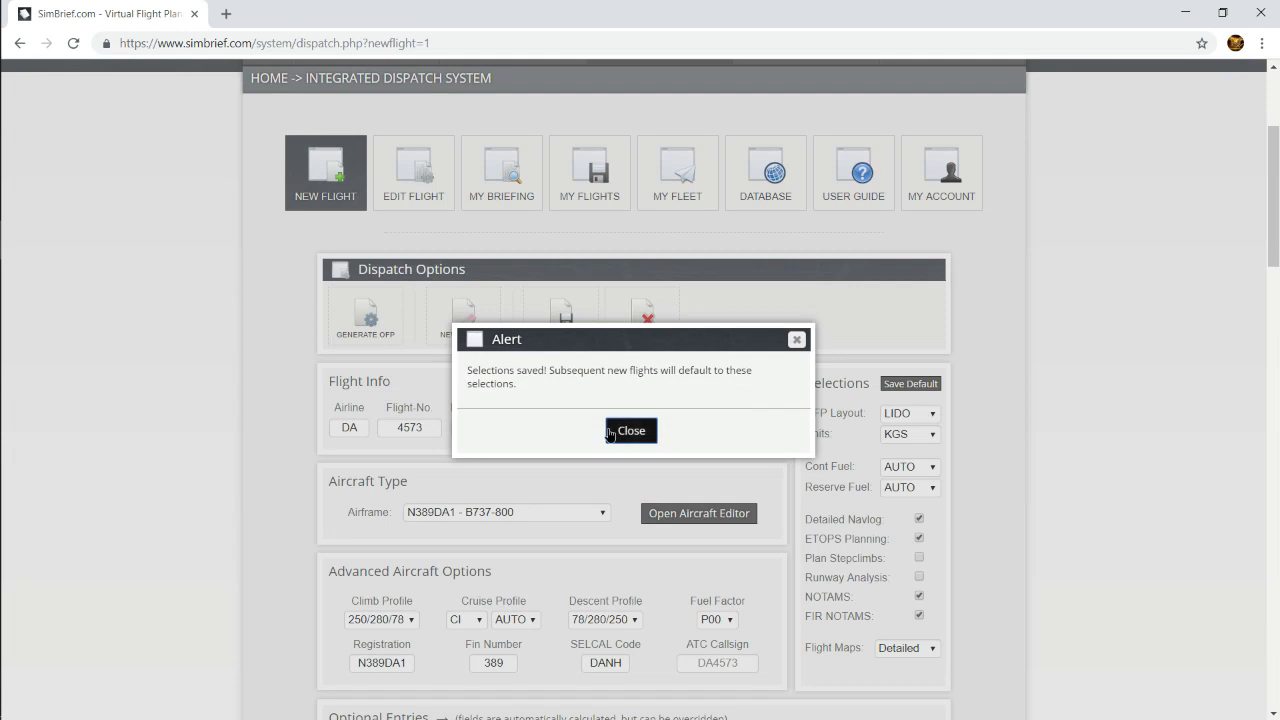
click(617, 431)
- Save the KJAX to KATL flight and generate its OFP briefing package
scroll(483, 366, up, 1)
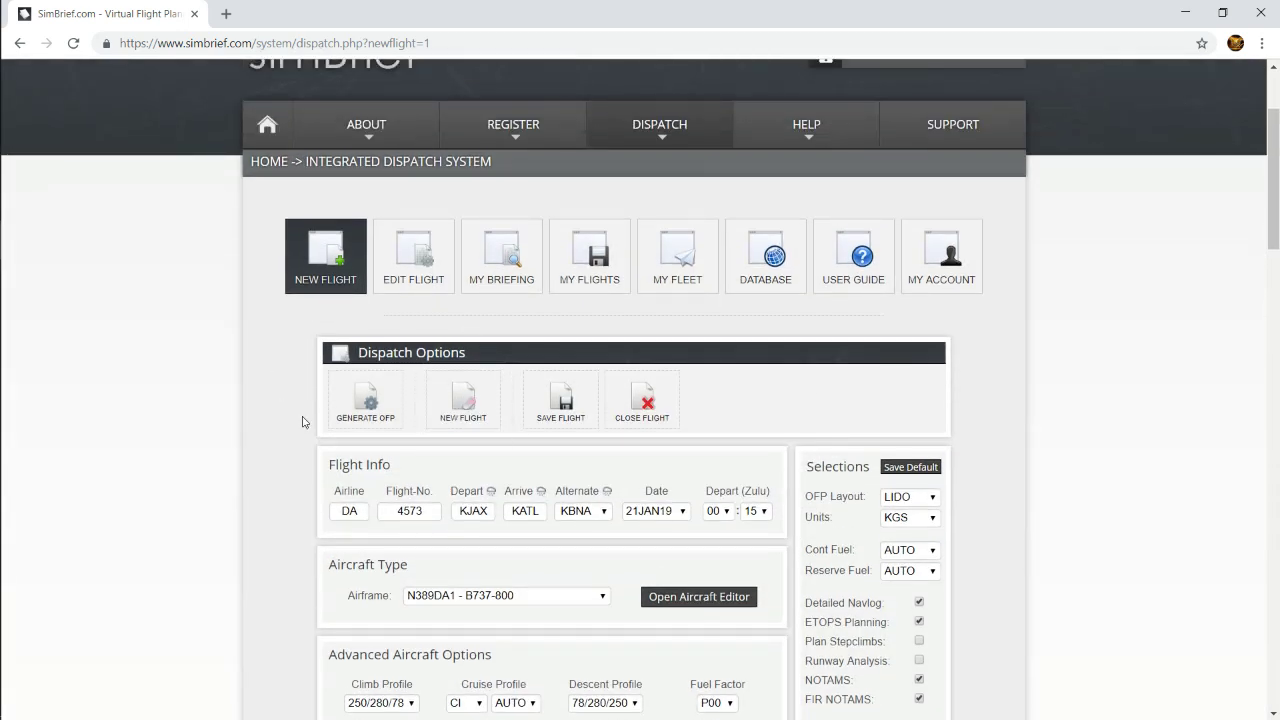
click(557, 408)
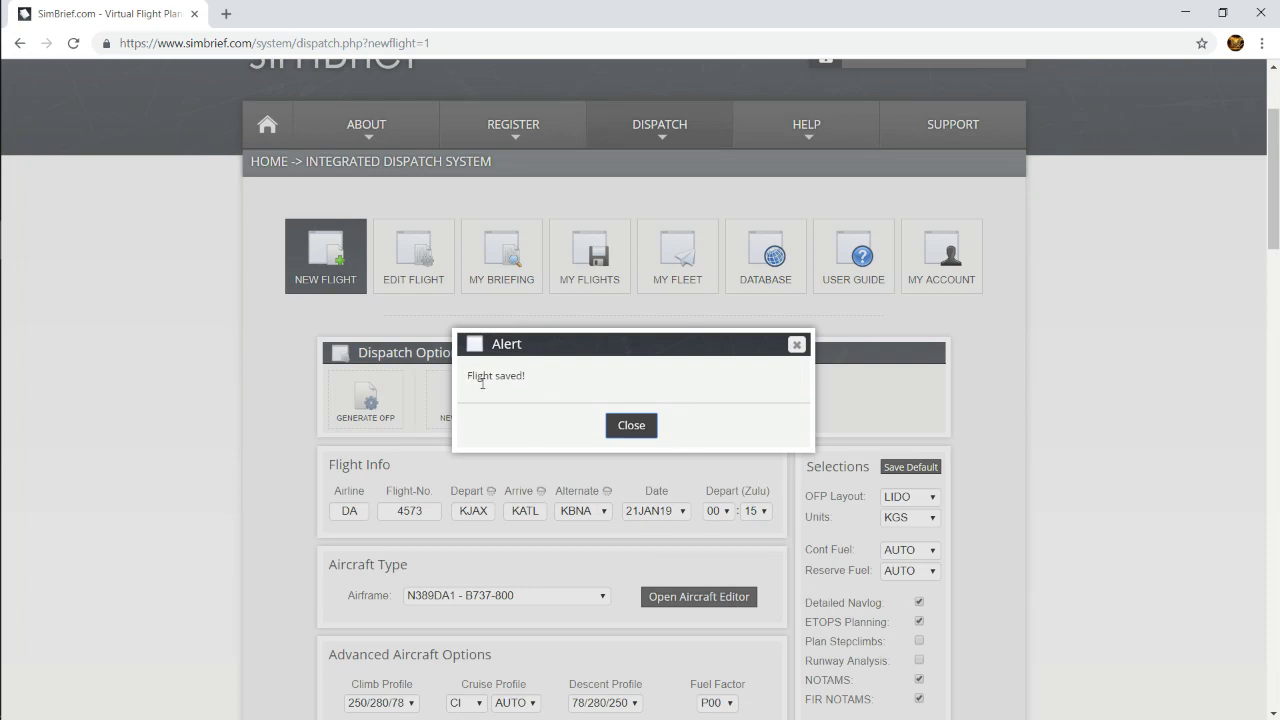
click(631, 425)
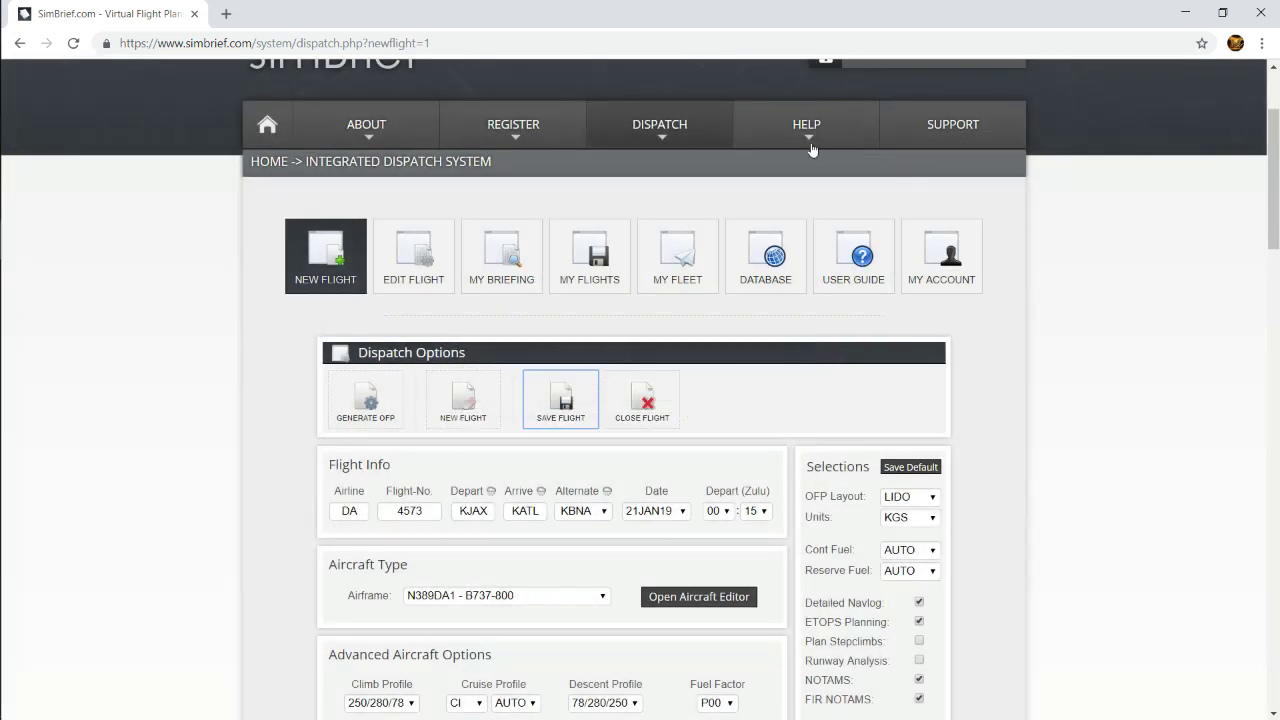
click(365, 400)
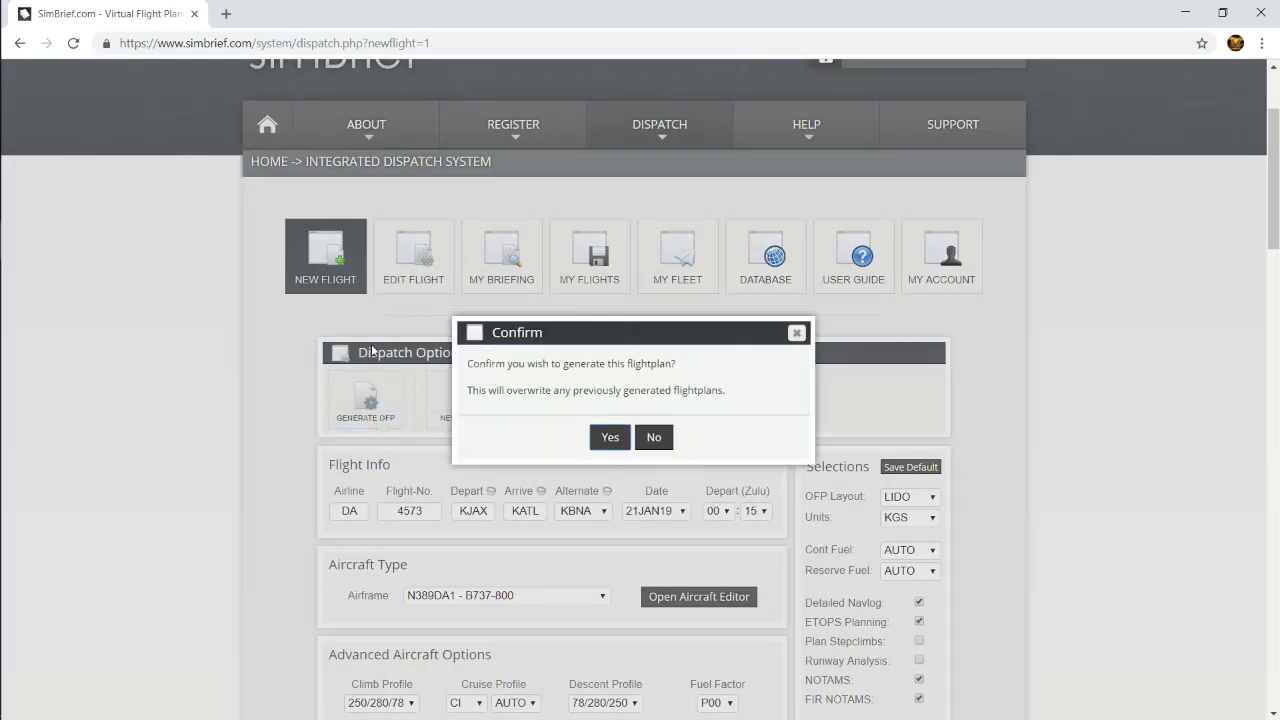
click(610, 437)
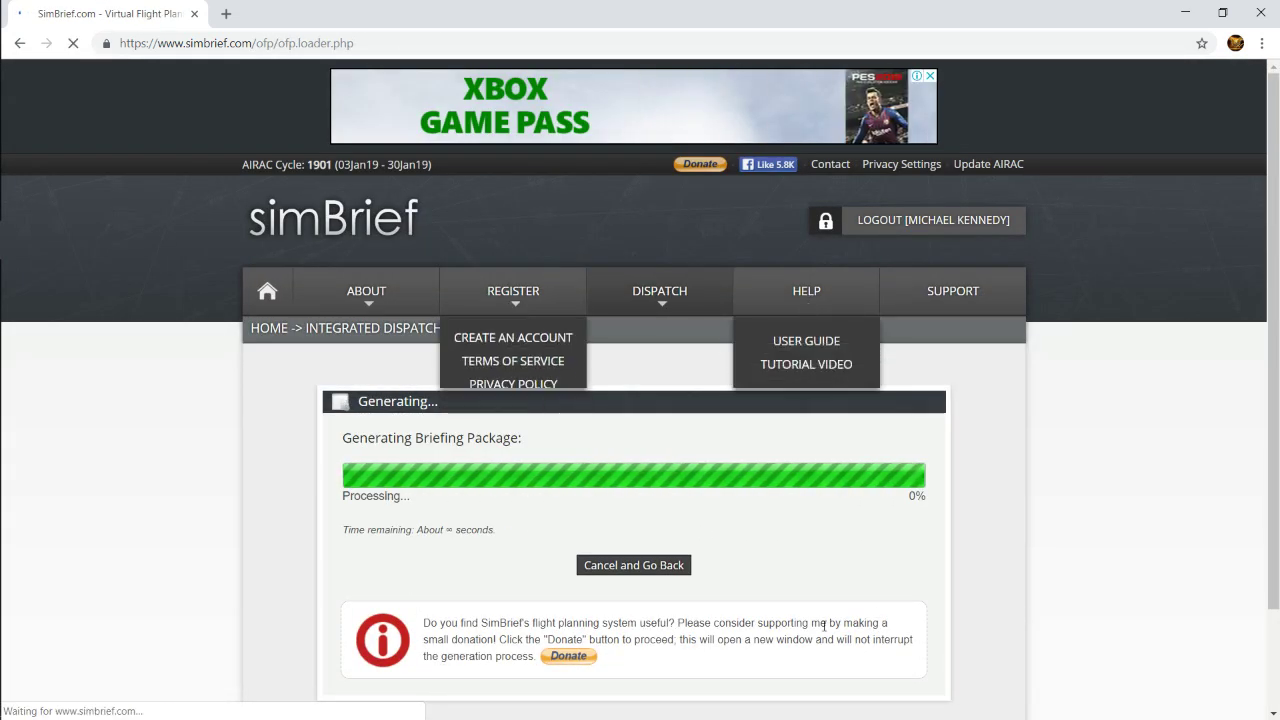
scroll(517, 448, down, 2)
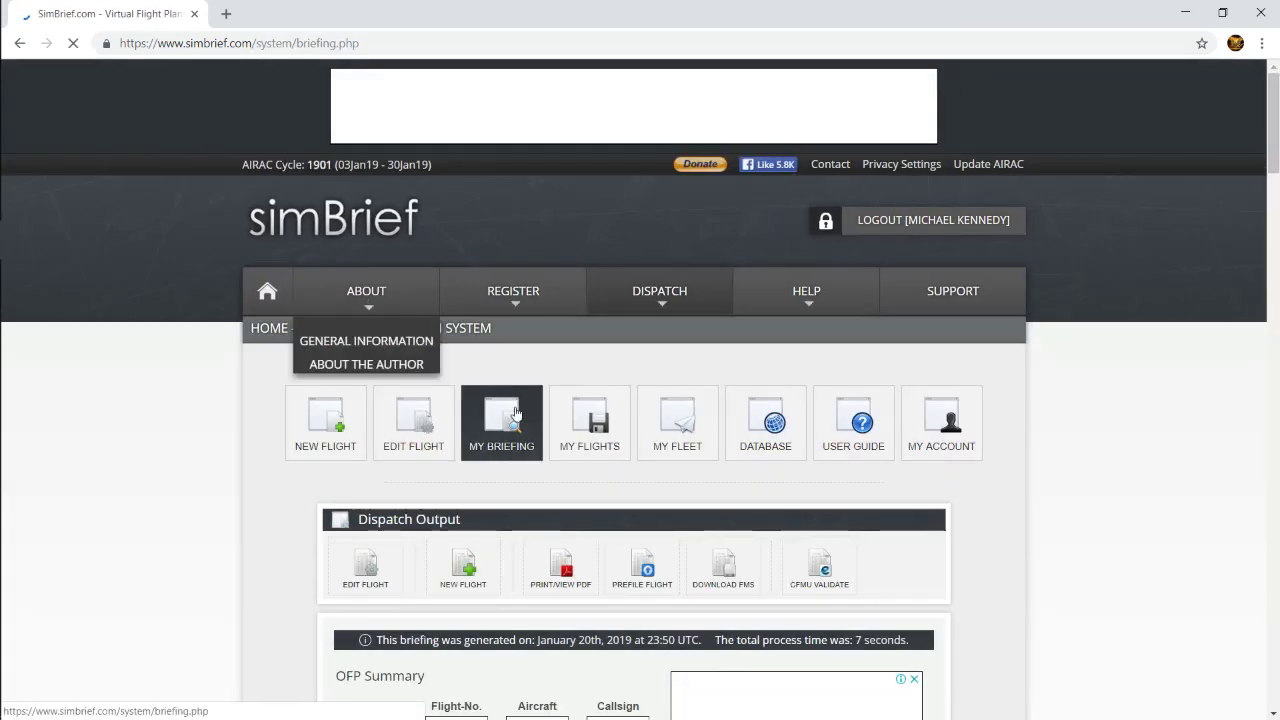
- Open the PDF version of the generated flight plan and return to the briefing page
scroll(630, 422, down, 2)
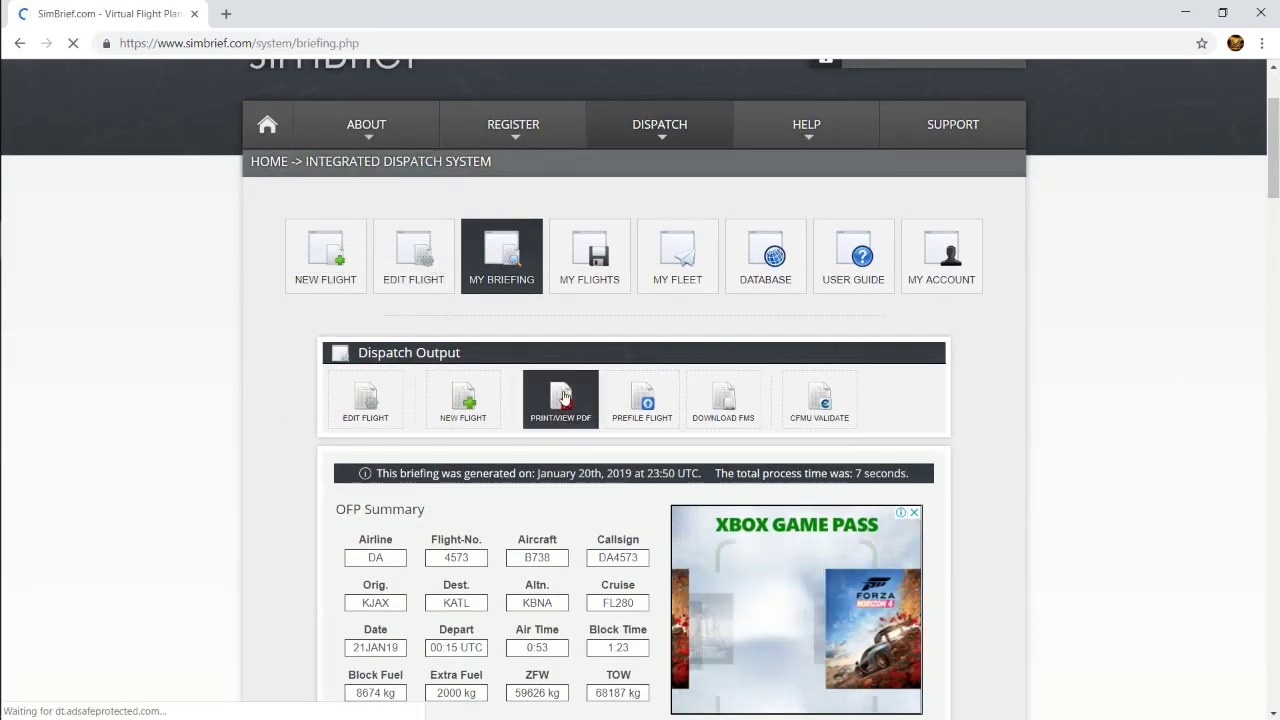
click(566, 398)
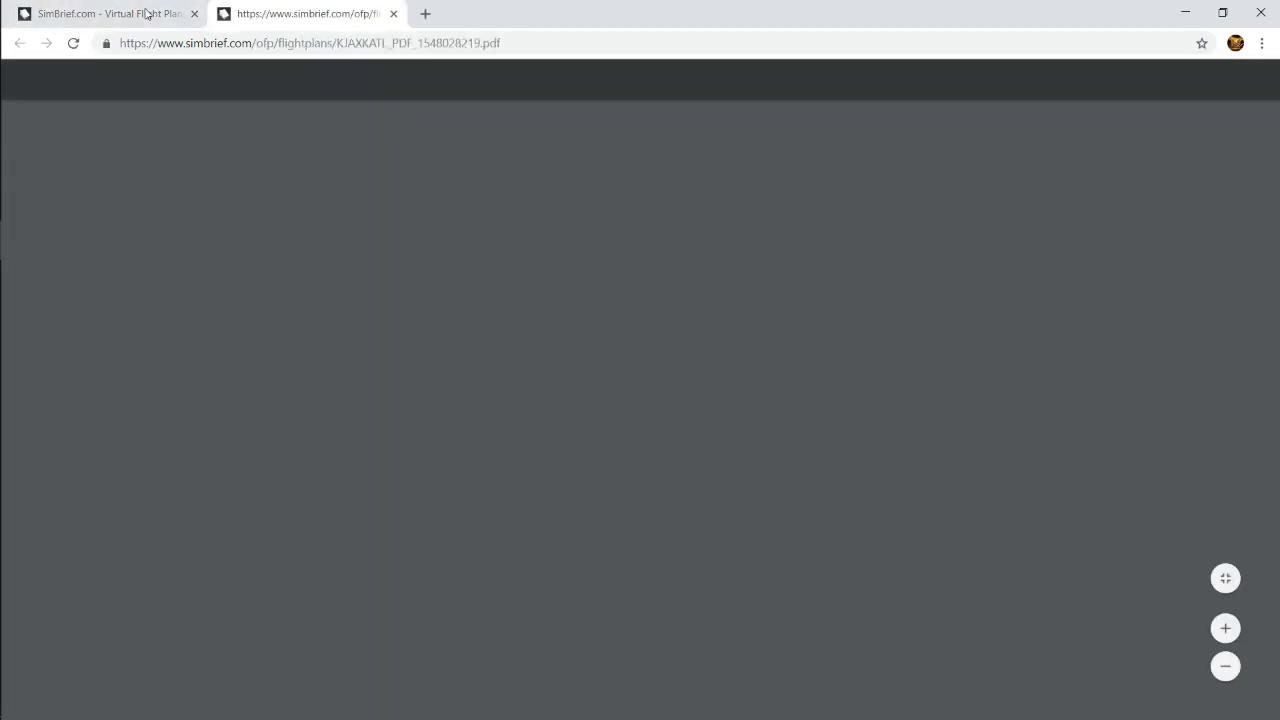
click(143, 13)
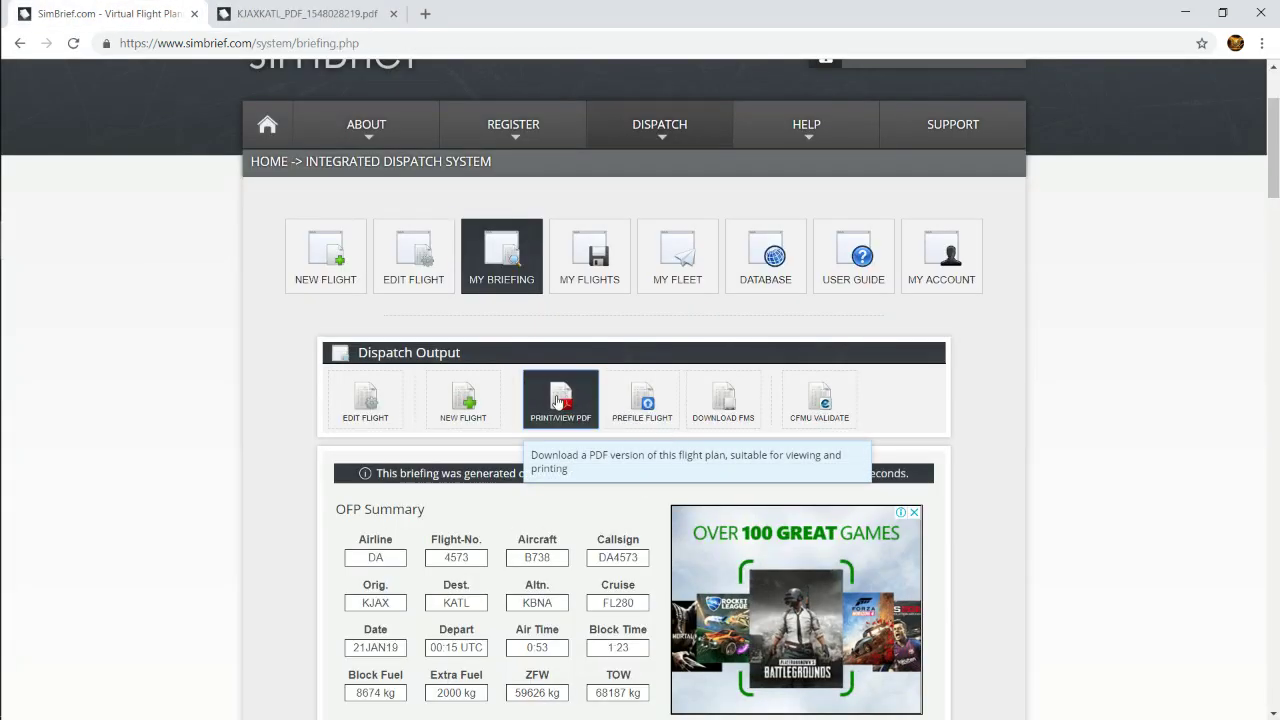
- Go to the FMS downloads of the briefing and examine the available flight plan formats and network prefile options
click(716, 402)
scroll(703, 489, down, 14)
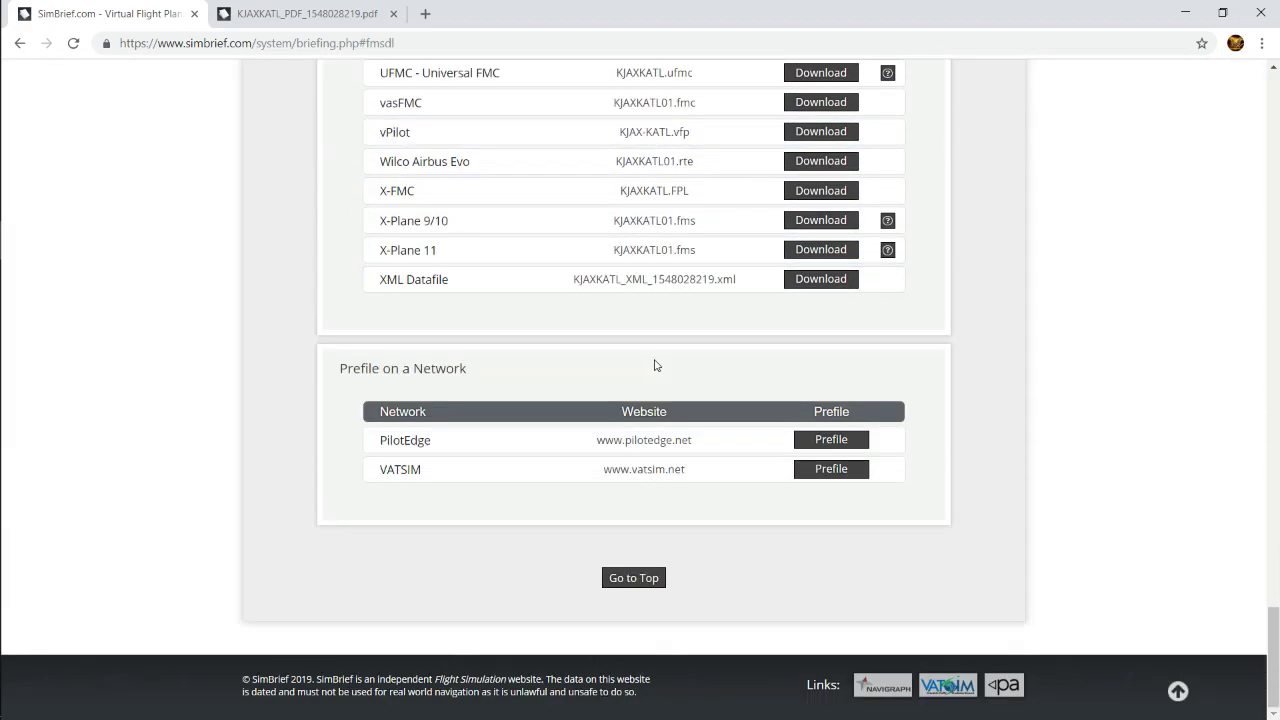
scroll(660, 390, up, 2)
scroll(665, 405, up, 2)
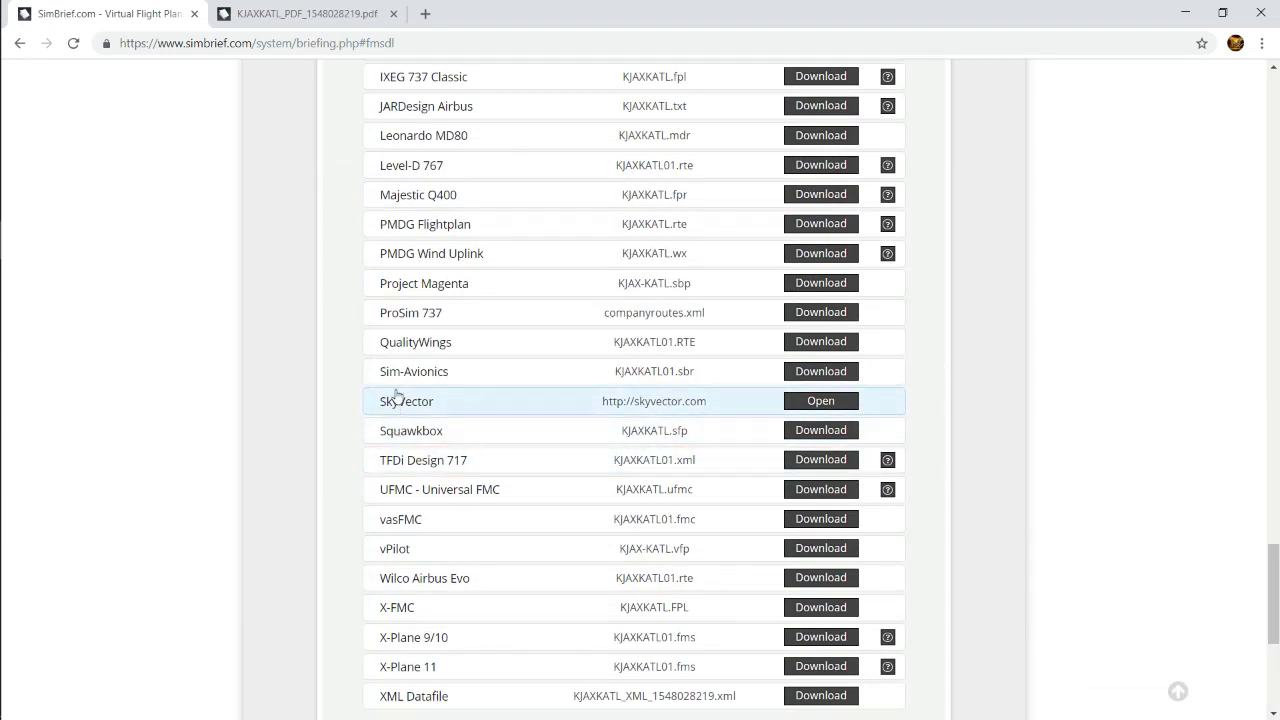
scroll(397, 418, down, 2)
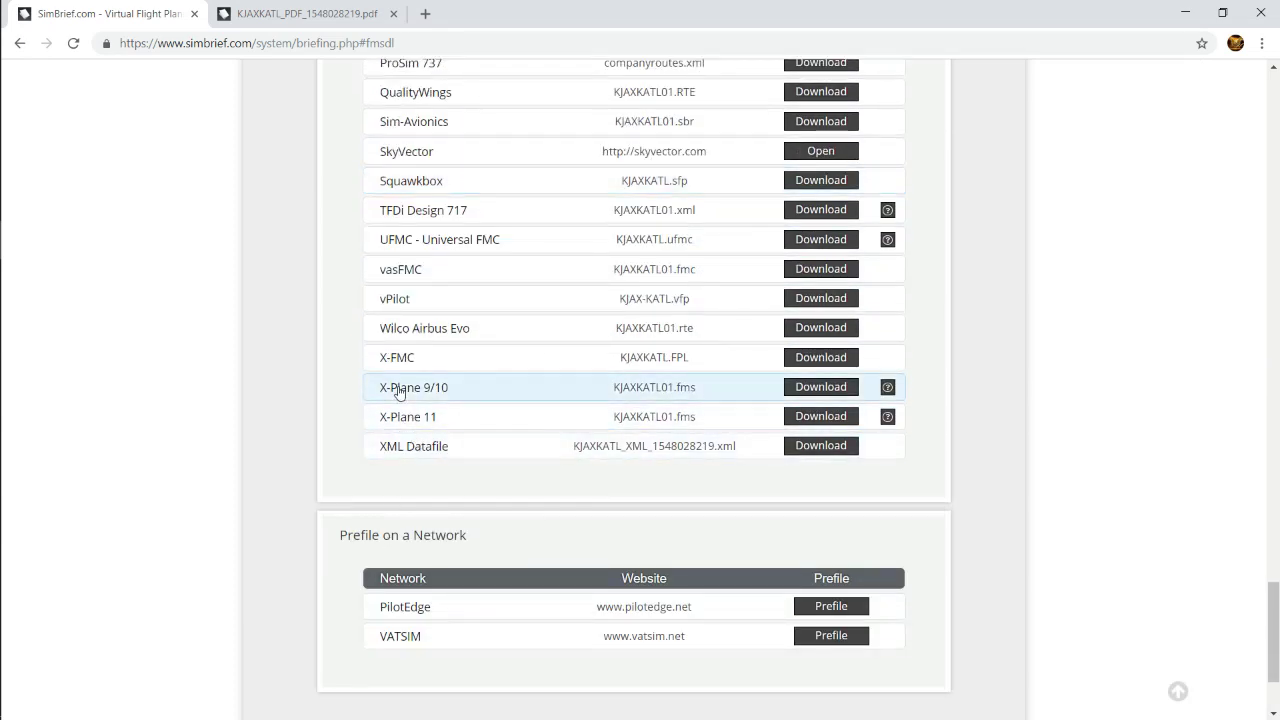
scroll(417, 314, up, 4)
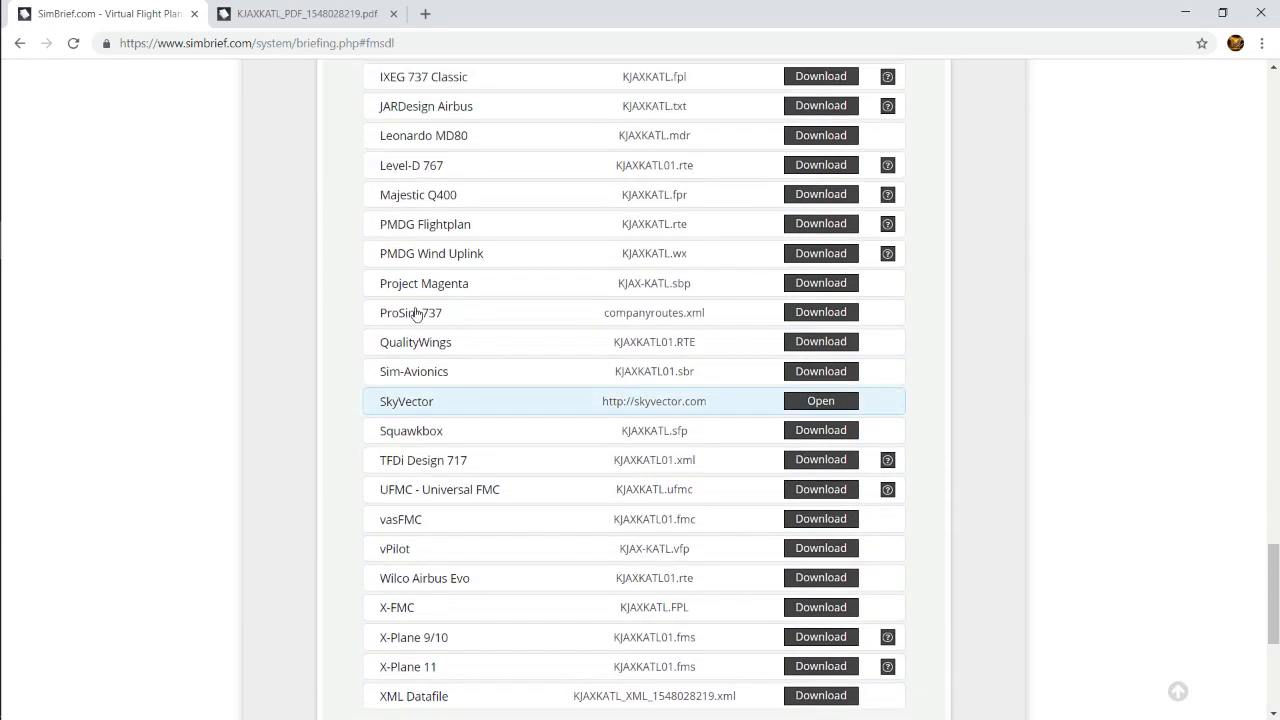
scroll(417, 314, up, 3)
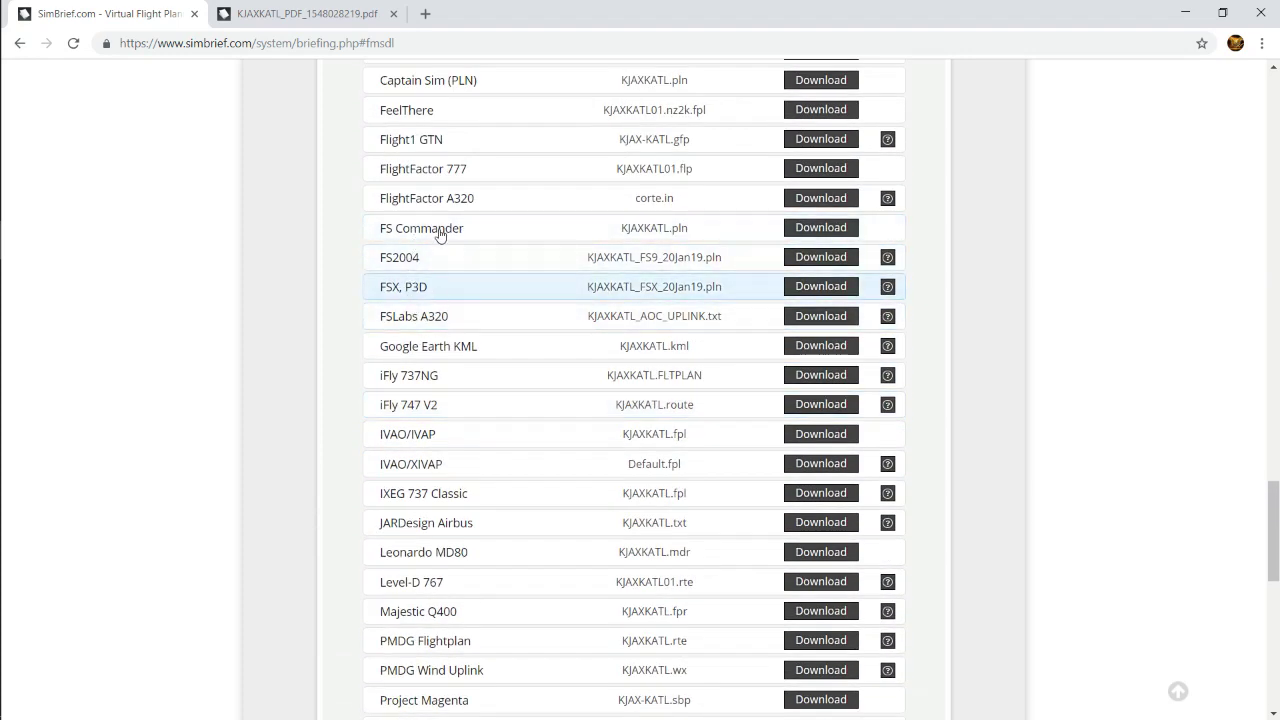
- Examine the full list of FMS download formats, including the PMDG entries, and the briefing's OFP summary
scroll(437, 410, down, 2)
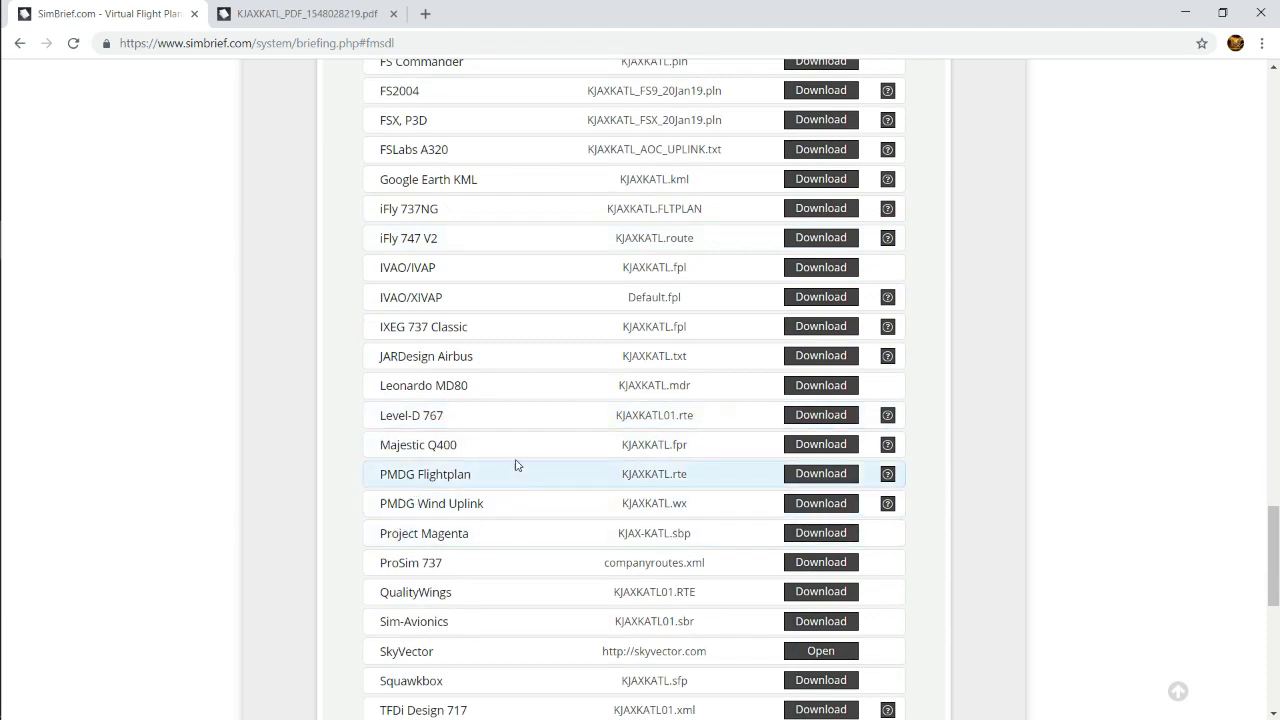
scroll(468, 455, up, 5)
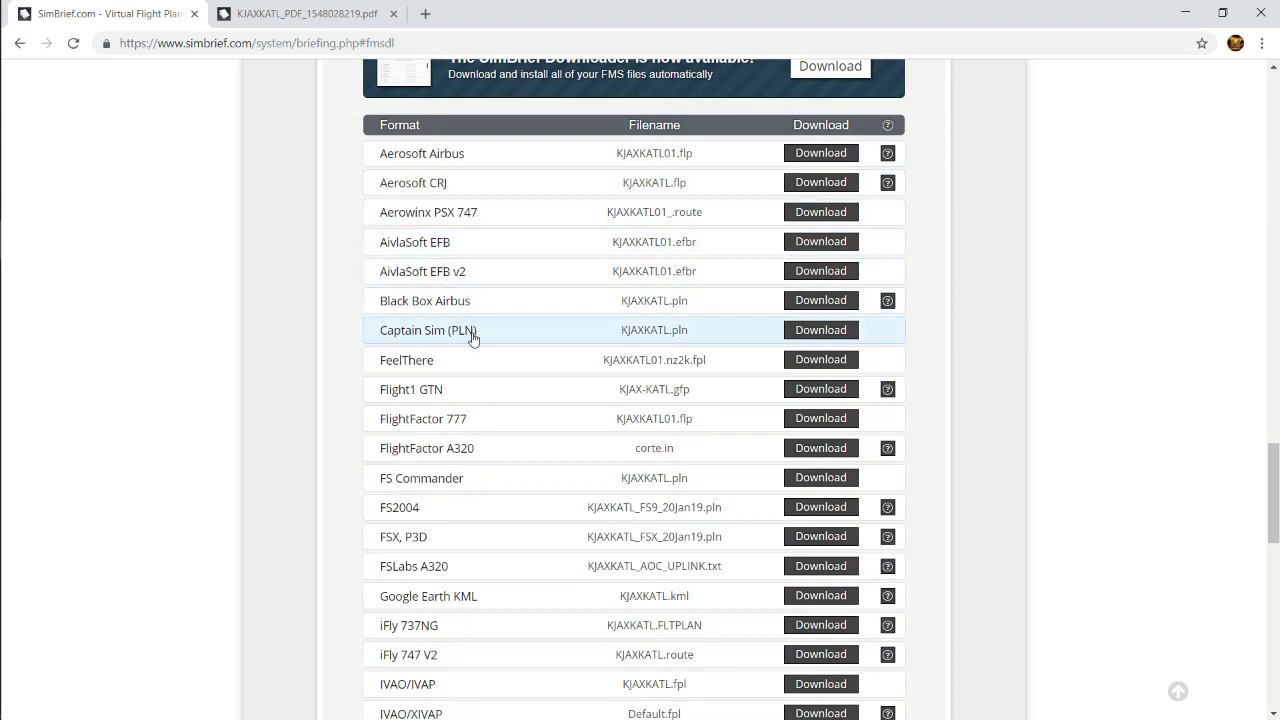
scroll(473, 338, down, 7)
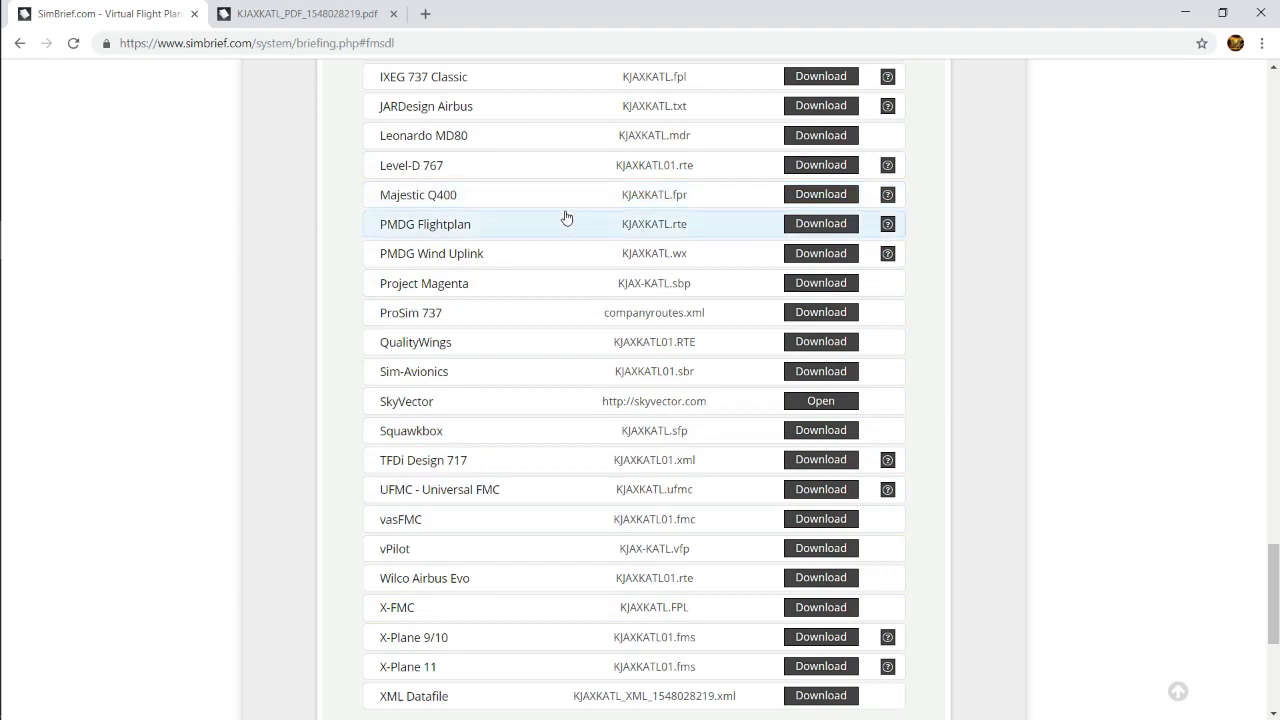
scroll(491, 437, up, 7)
scroll(491, 437, up, 18)
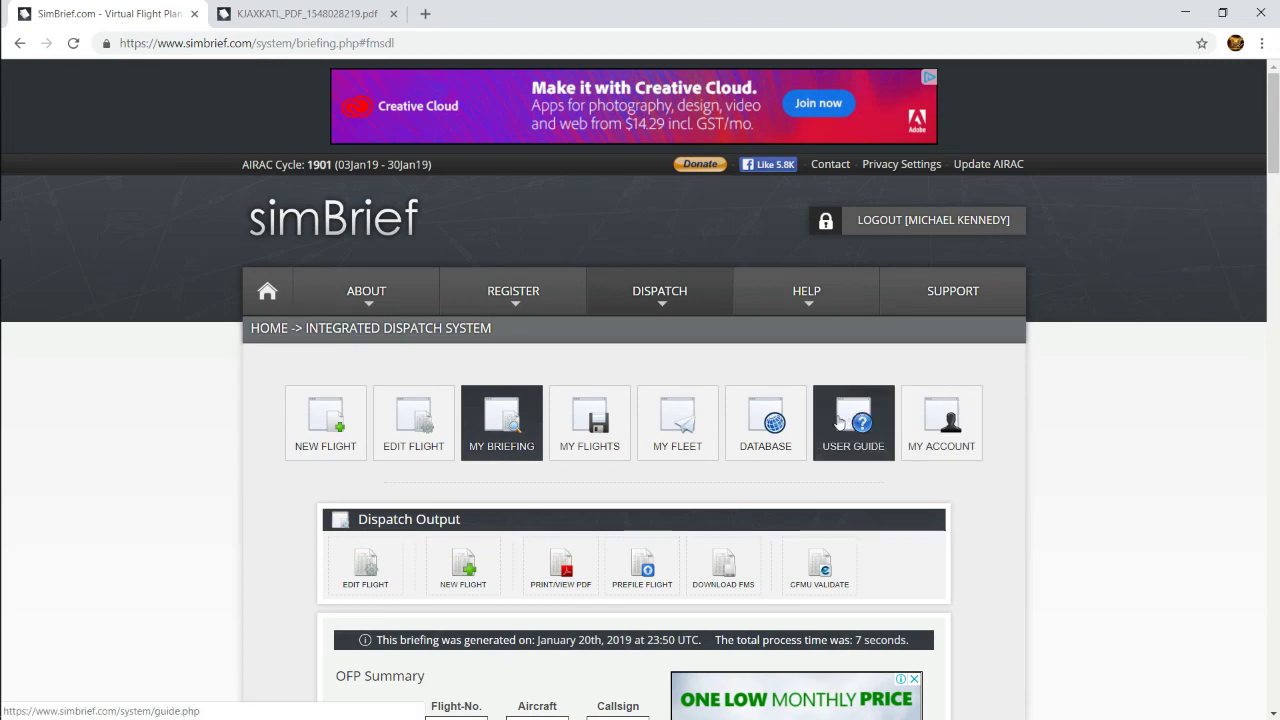
scroll(825, 565, down, 2)
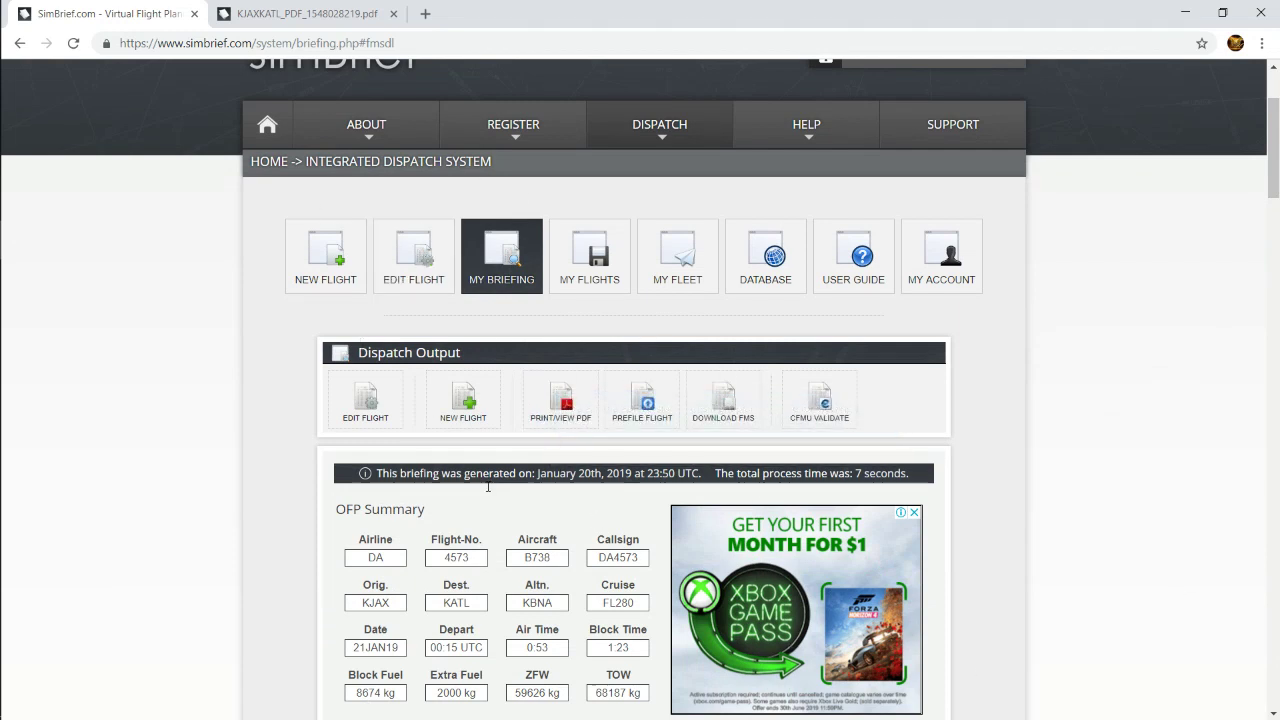
scroll(512, 476, down, 3)
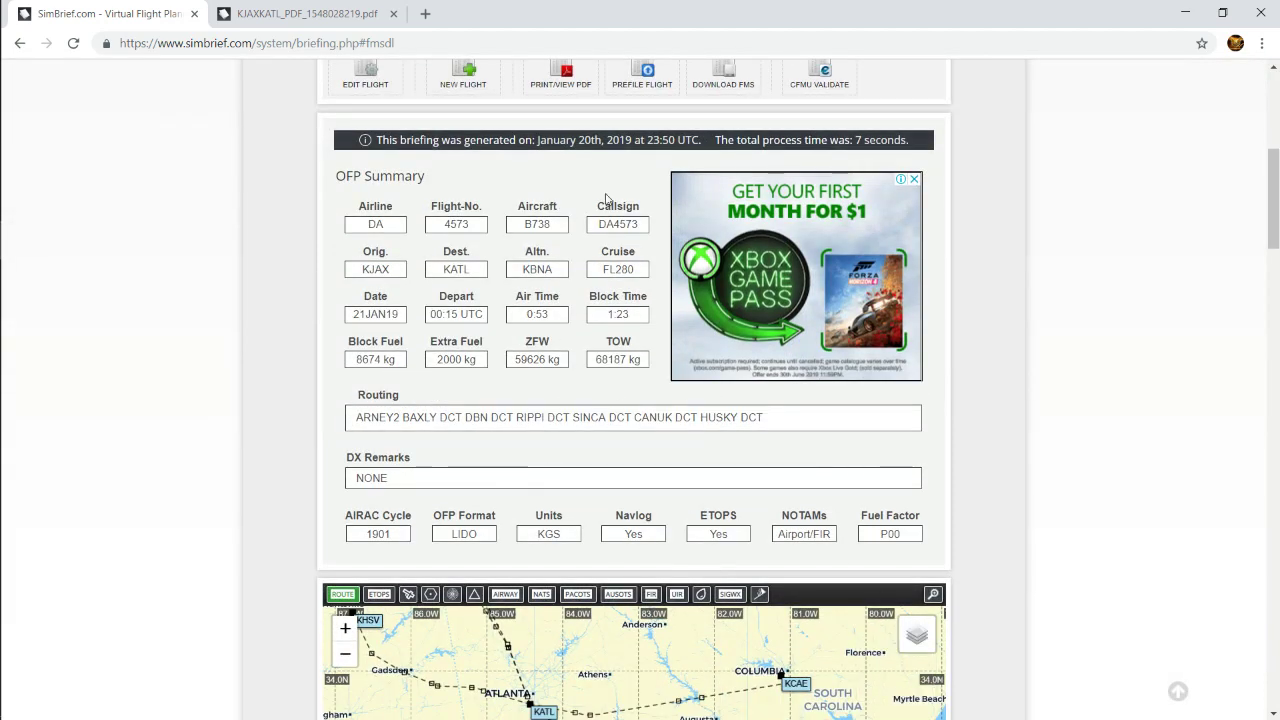
scroll(565, 155, up, 2)
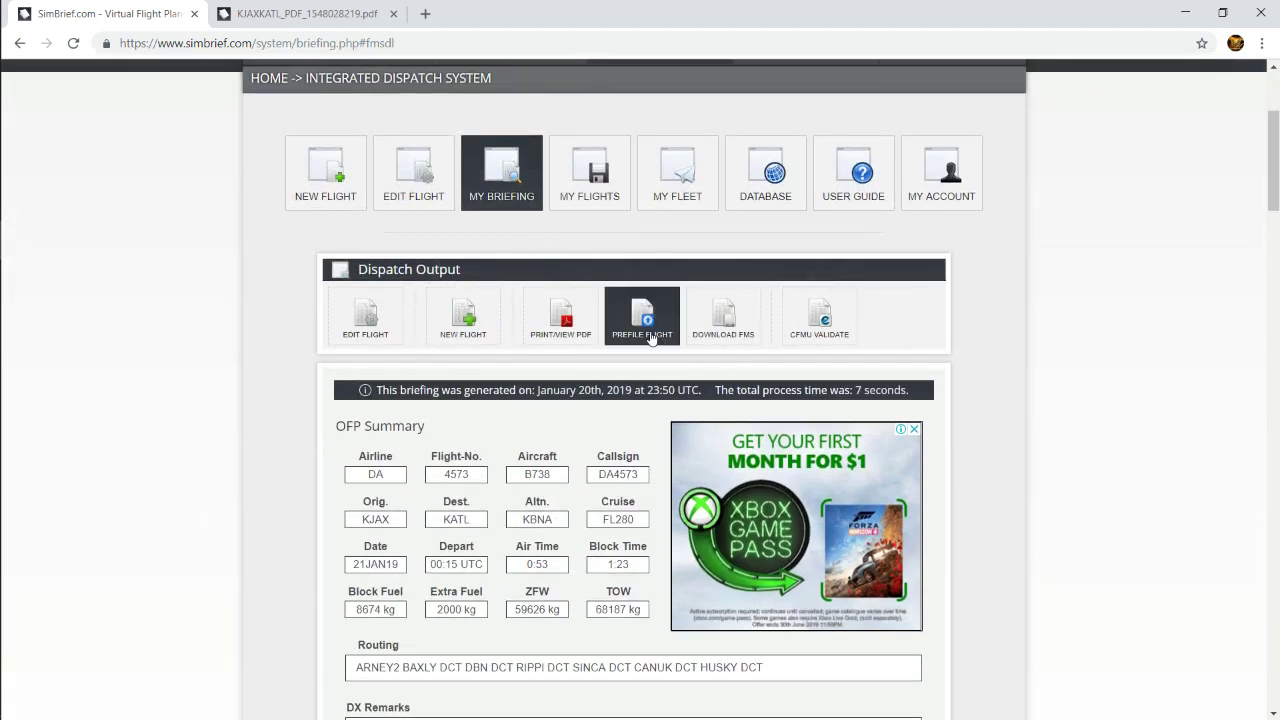
- Open the flight plan PDF and examine the planned fuel table on page 1, highlighting the block fuel amount
click(587, 320)
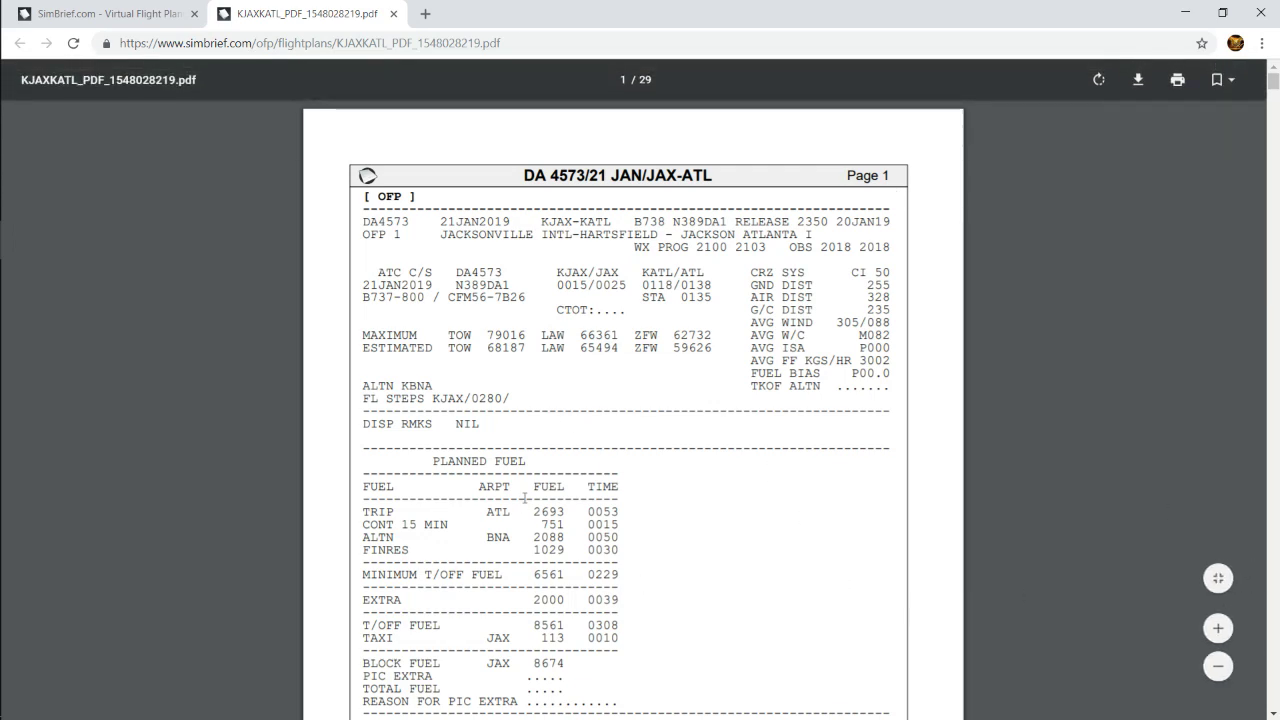
scroll(524, 497, down, 3)
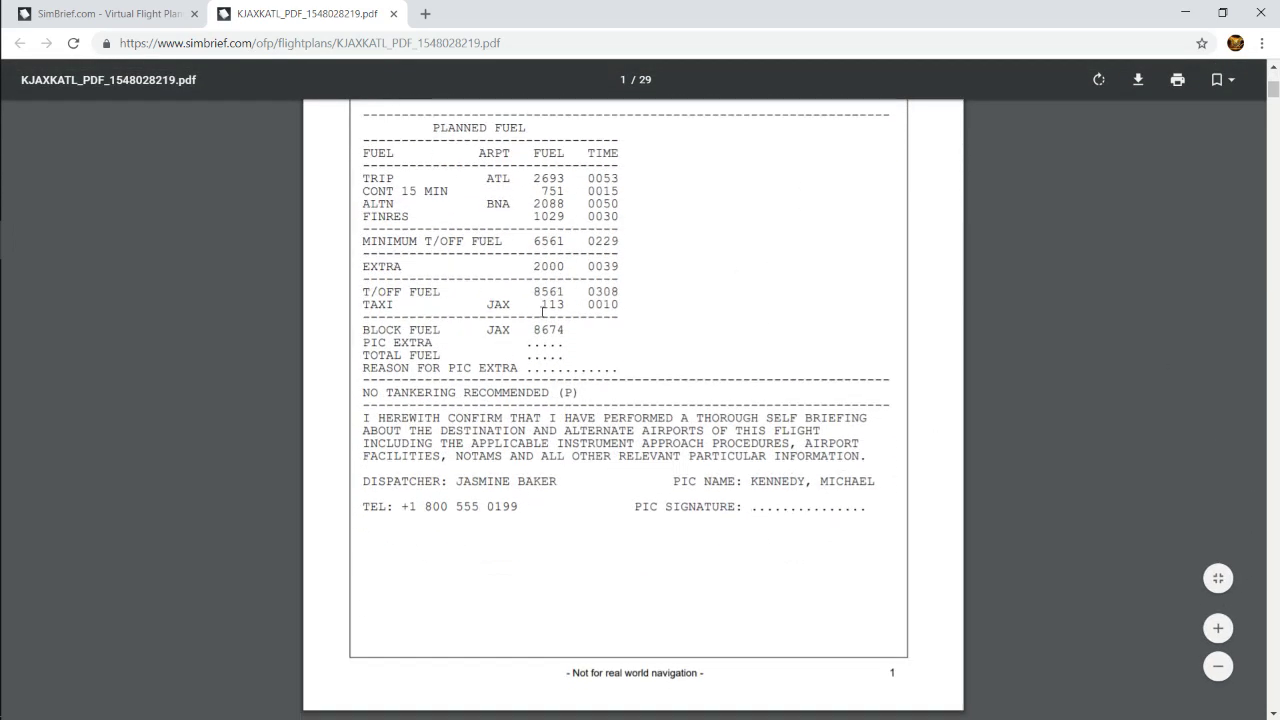
scroll(760, 400, up, 3)
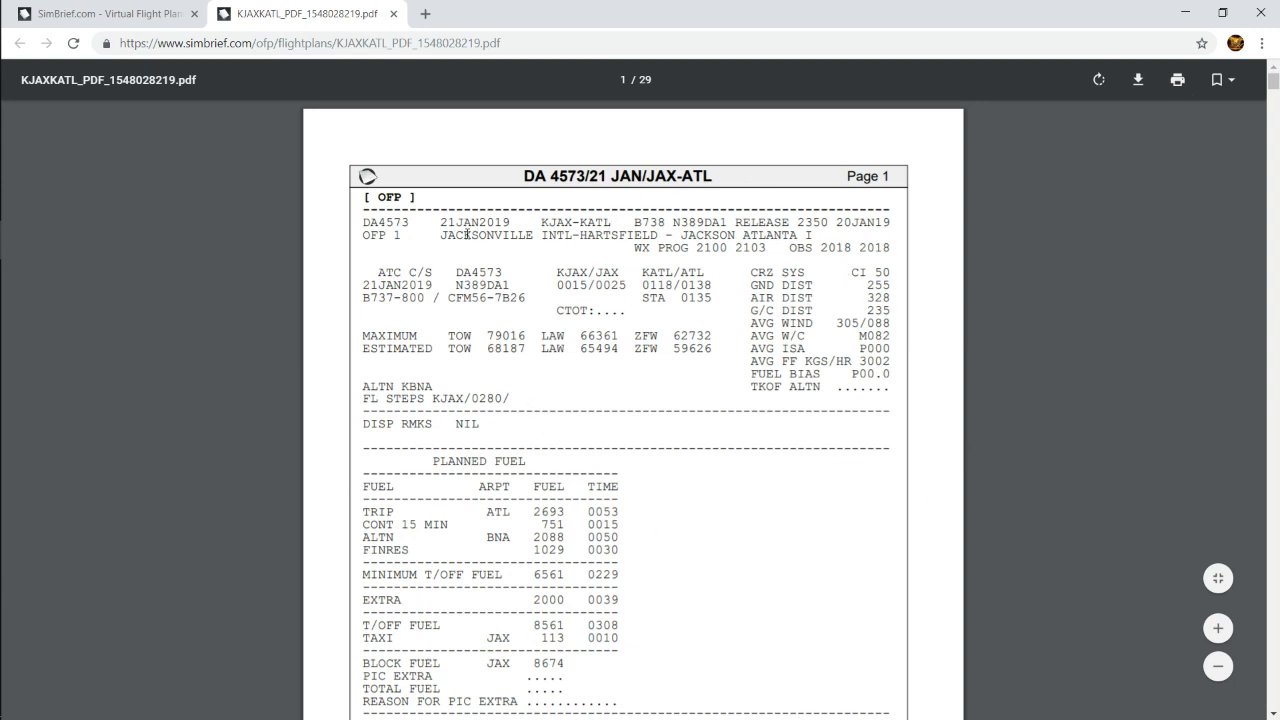
scroll(537, 447, down, 1)
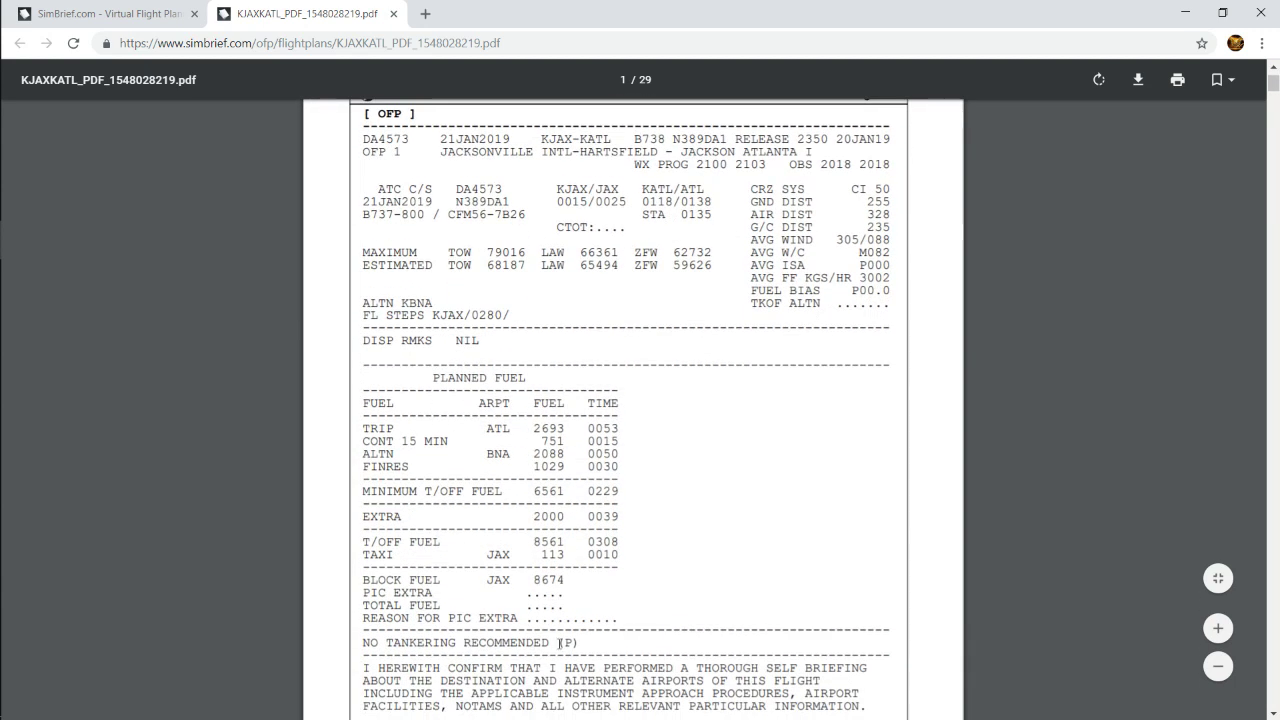
drag(511, 582, 564, 582)
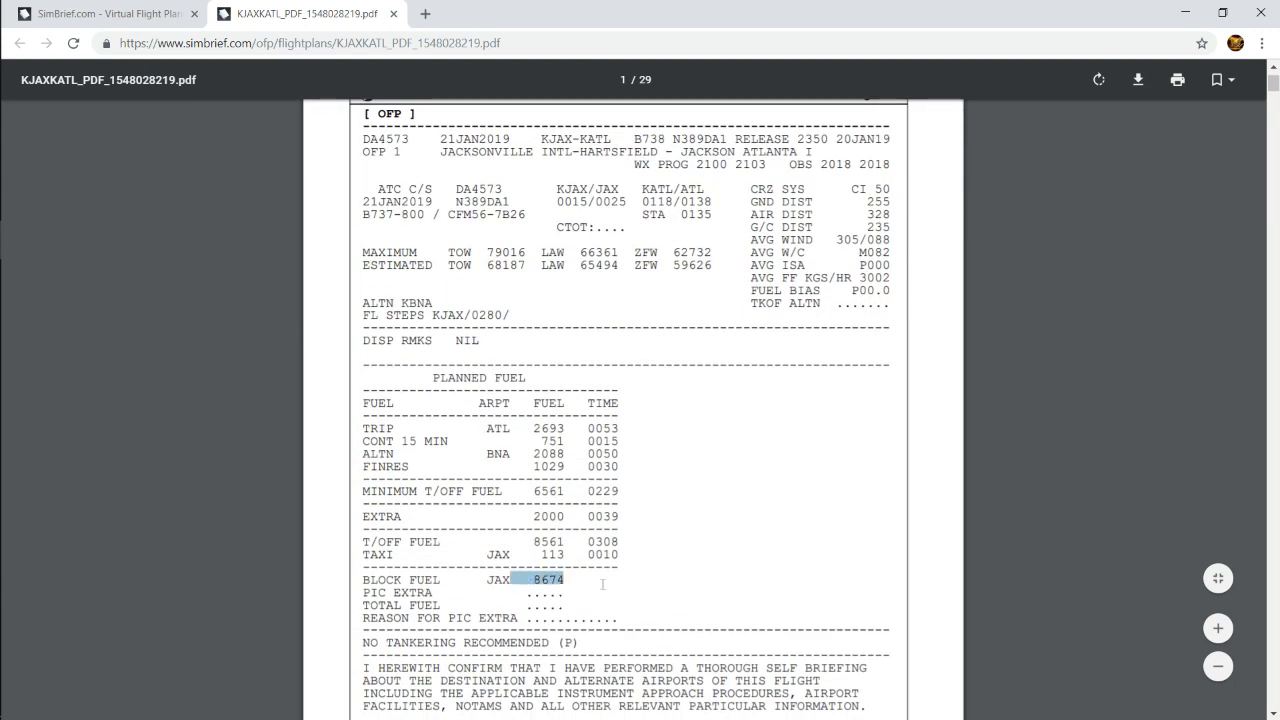
click(536, 582)
- Highlight the flight number, airport names and KJAX-KATL pair in the OFP header, and the whole block fuel line below
scroll(631, 360, up, 1)
drag(362, 220, 416, 228)
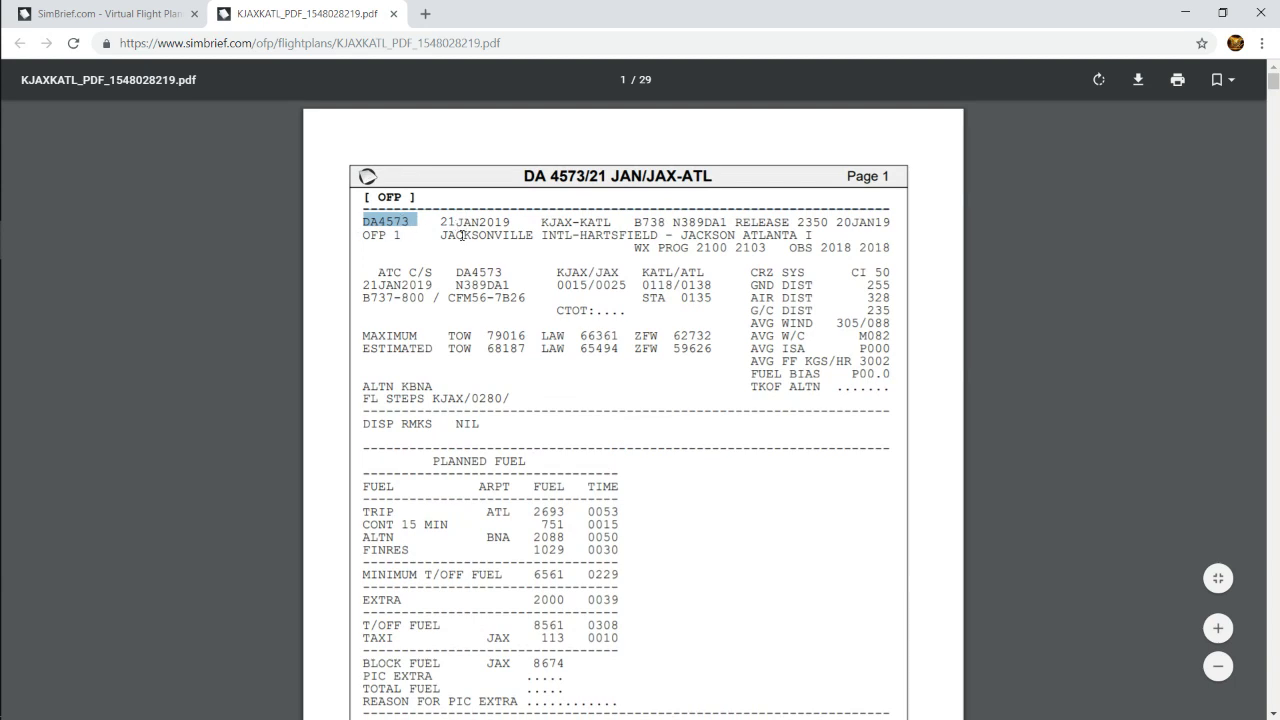
drag(463, 234, 673, 236)
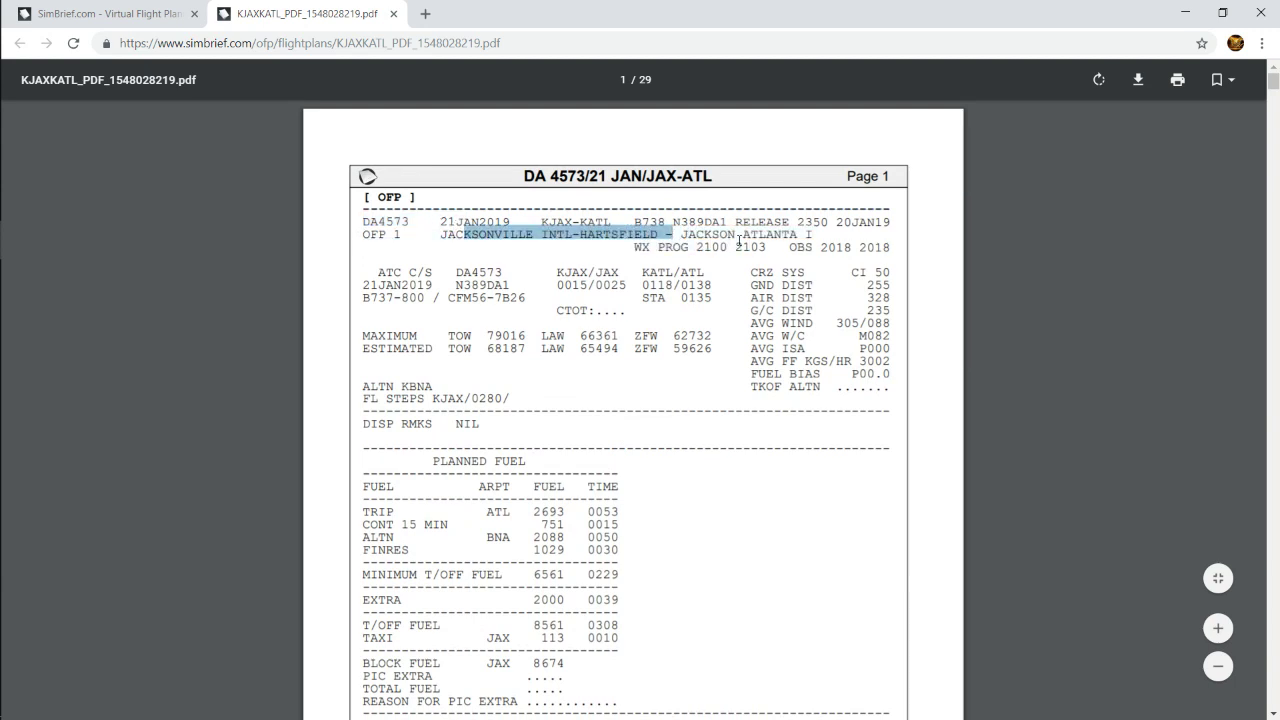
click(647, 222)
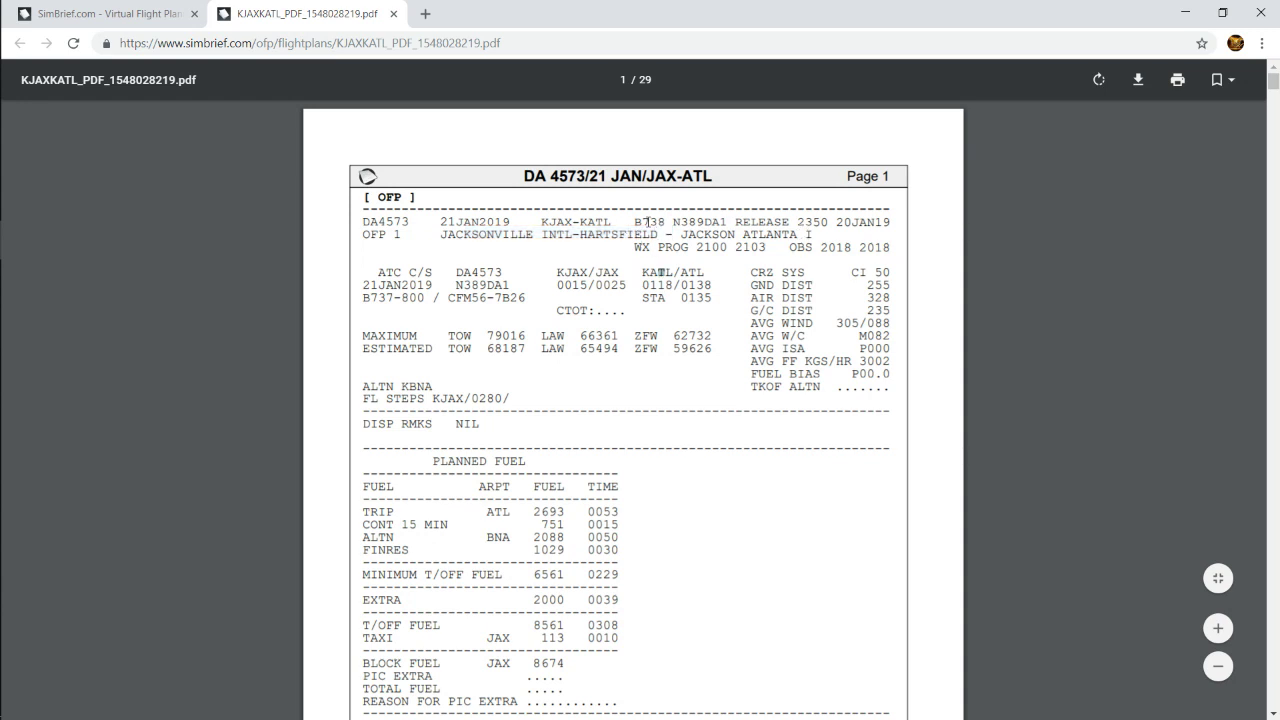
double_click(542, 220)
scroll(545, 397, down, 1)
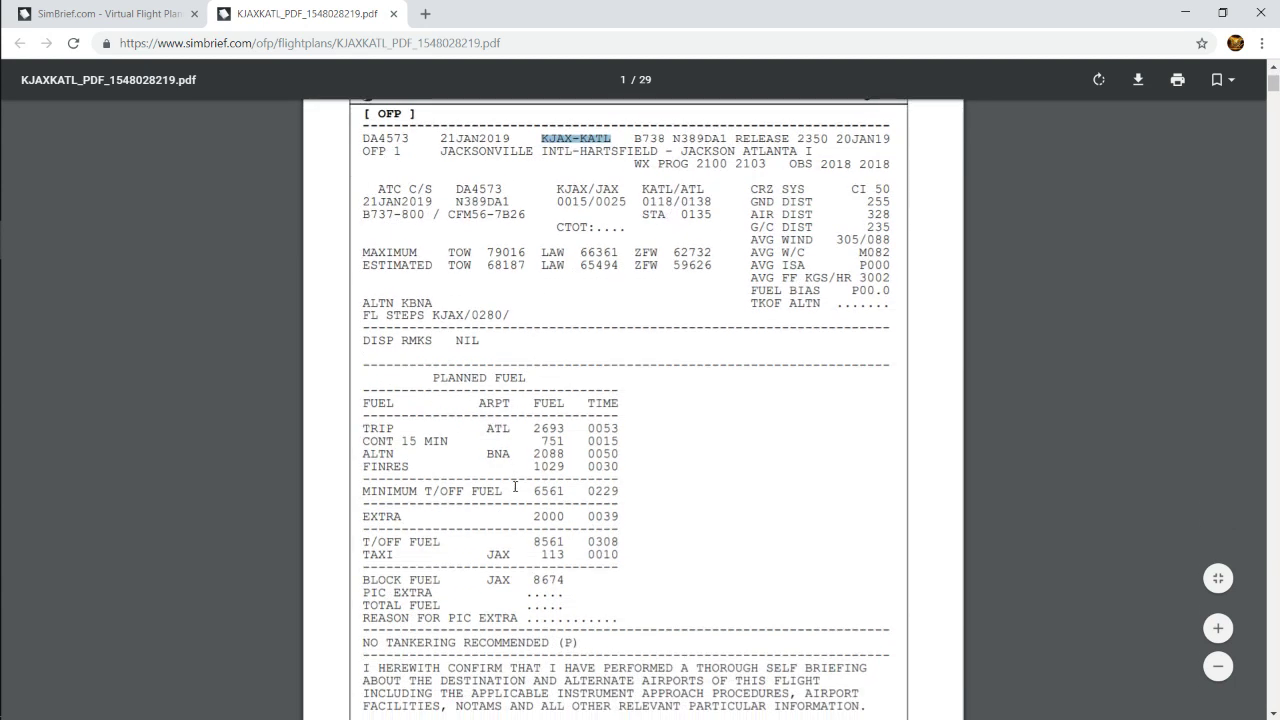
drag(576, 580, 362, 578)
scroll(554, 590, down, 1)
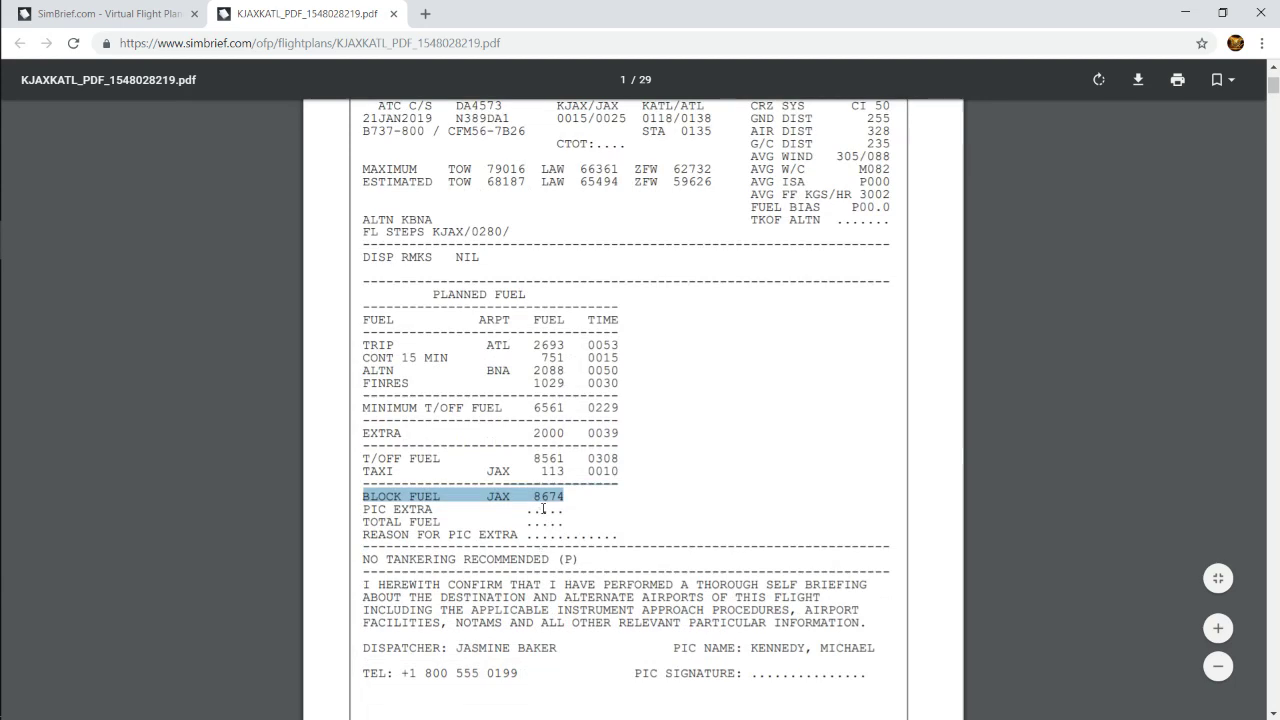
- Look through the alternates and routing to the times and weights on page 3, highlighting the PAX and CARGO rows
scroll(547, 510, down, 8)
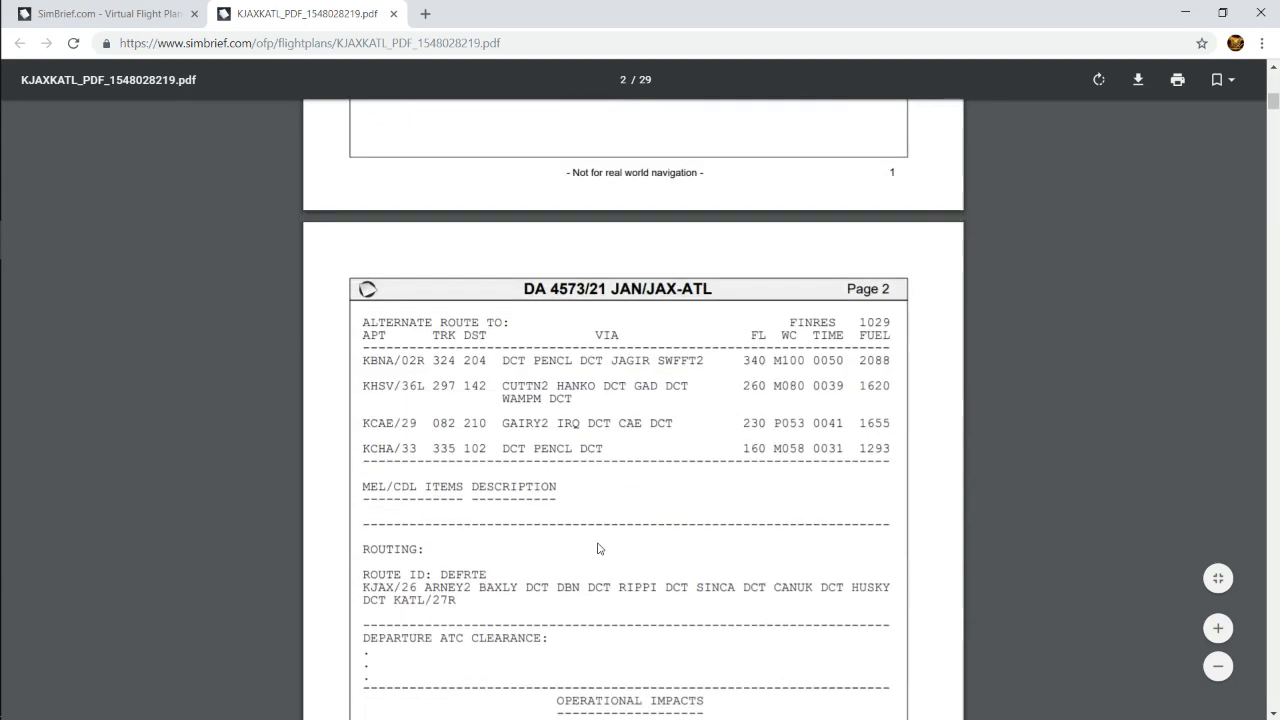
scroll(595, 526, down, 12)
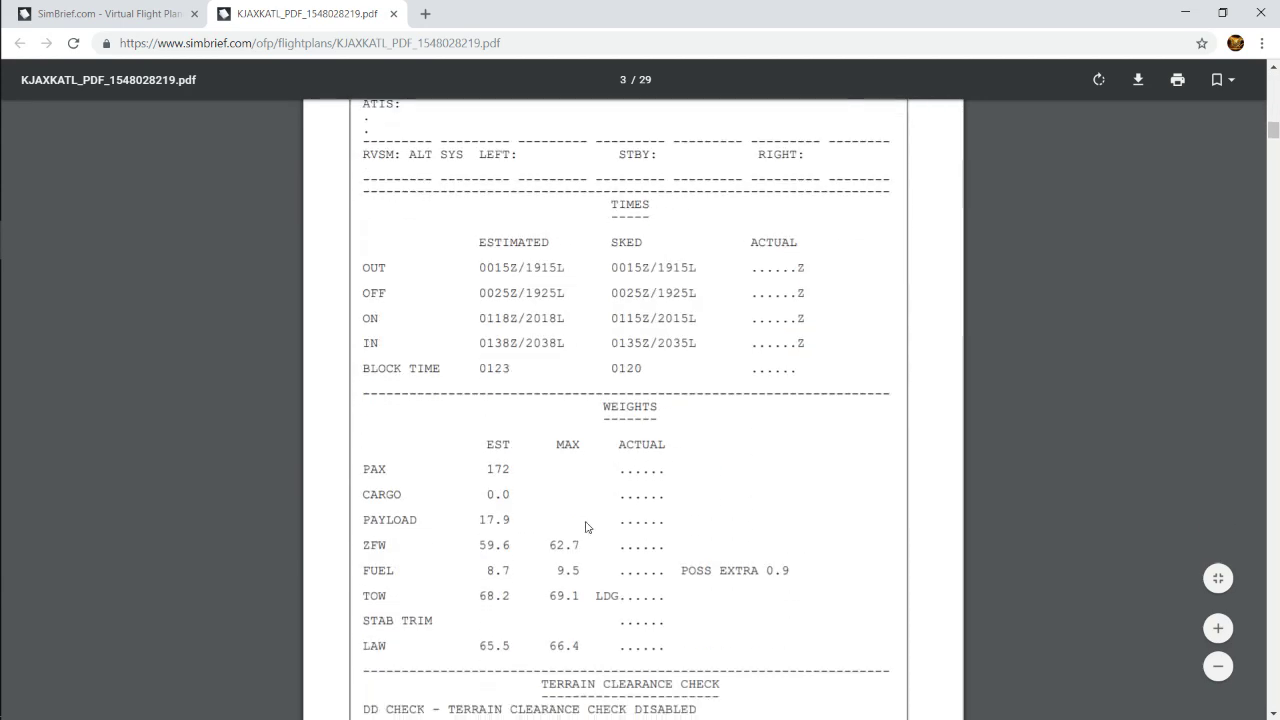
scroll(383, 251, down, 1)
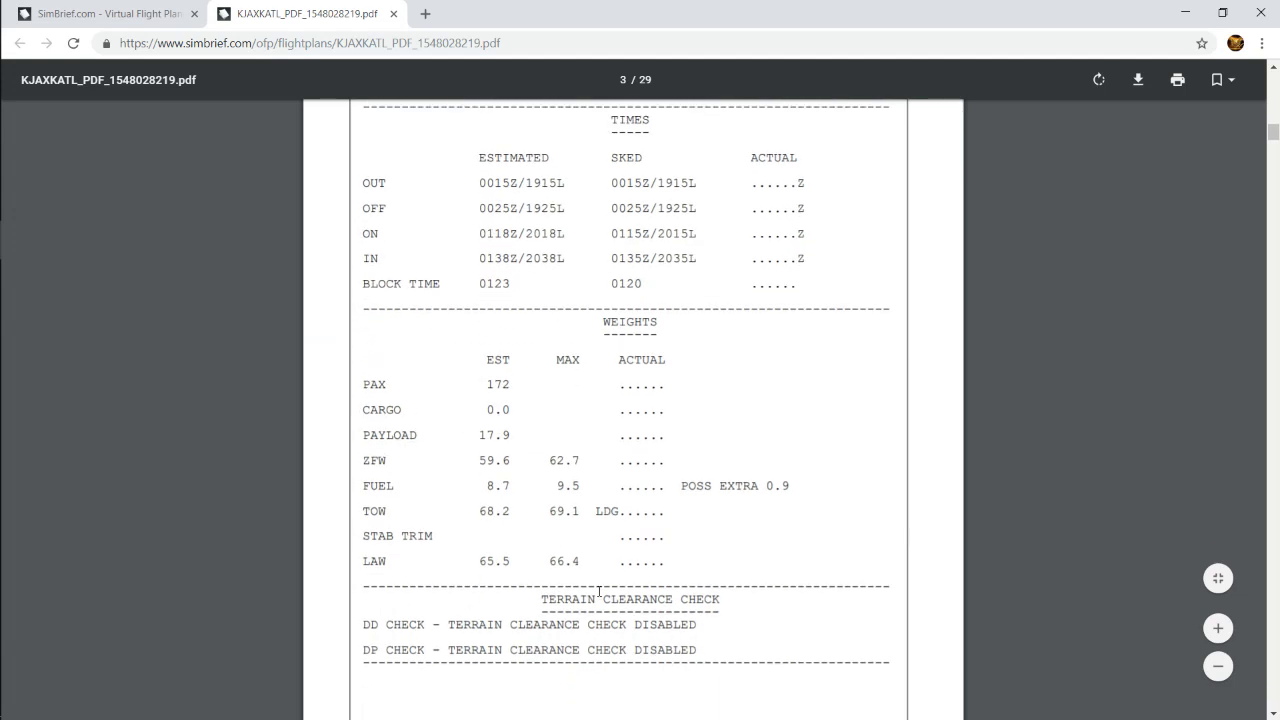
drag(358, 384, 421, 410)
click(366, 410)
- Return to the planned fuel table on page 1 and highlight the extra fuel amount and its time
scroll(774, 455, up, 15)
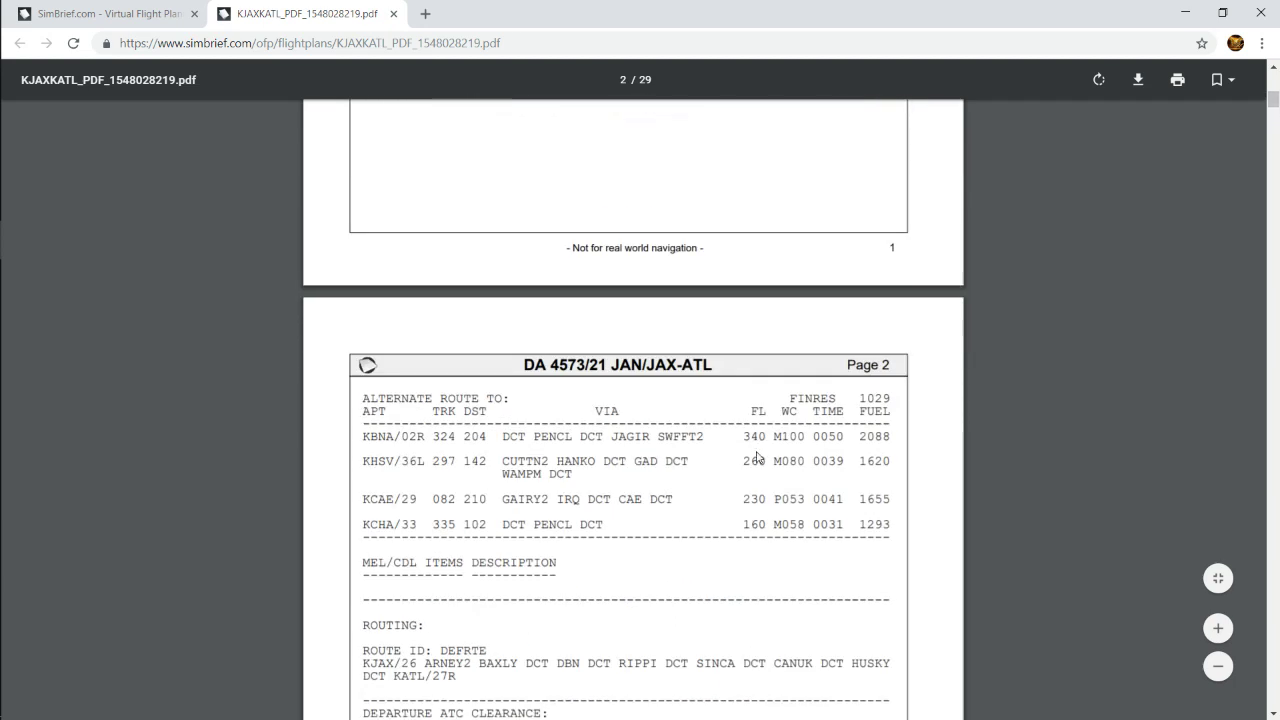
scroll(757, 458, up, 6)
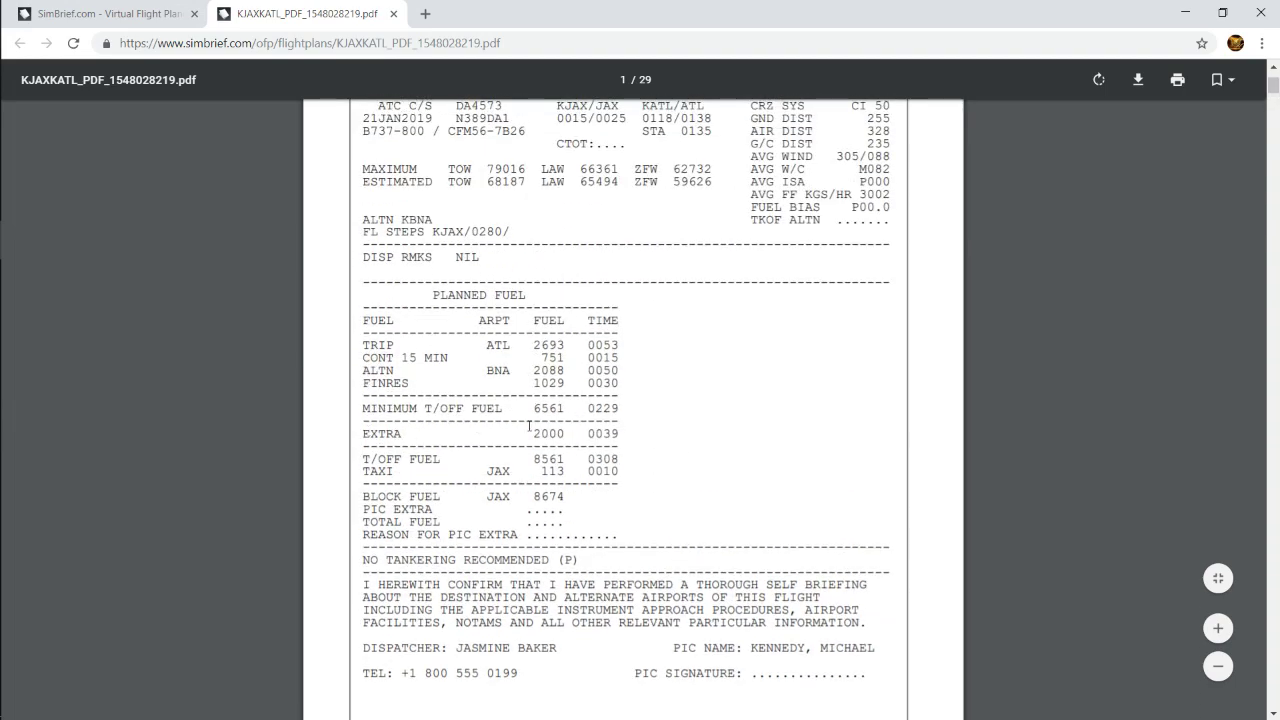
drag(532, 432, 573, 434)
scroll(720, 650, down, 10)
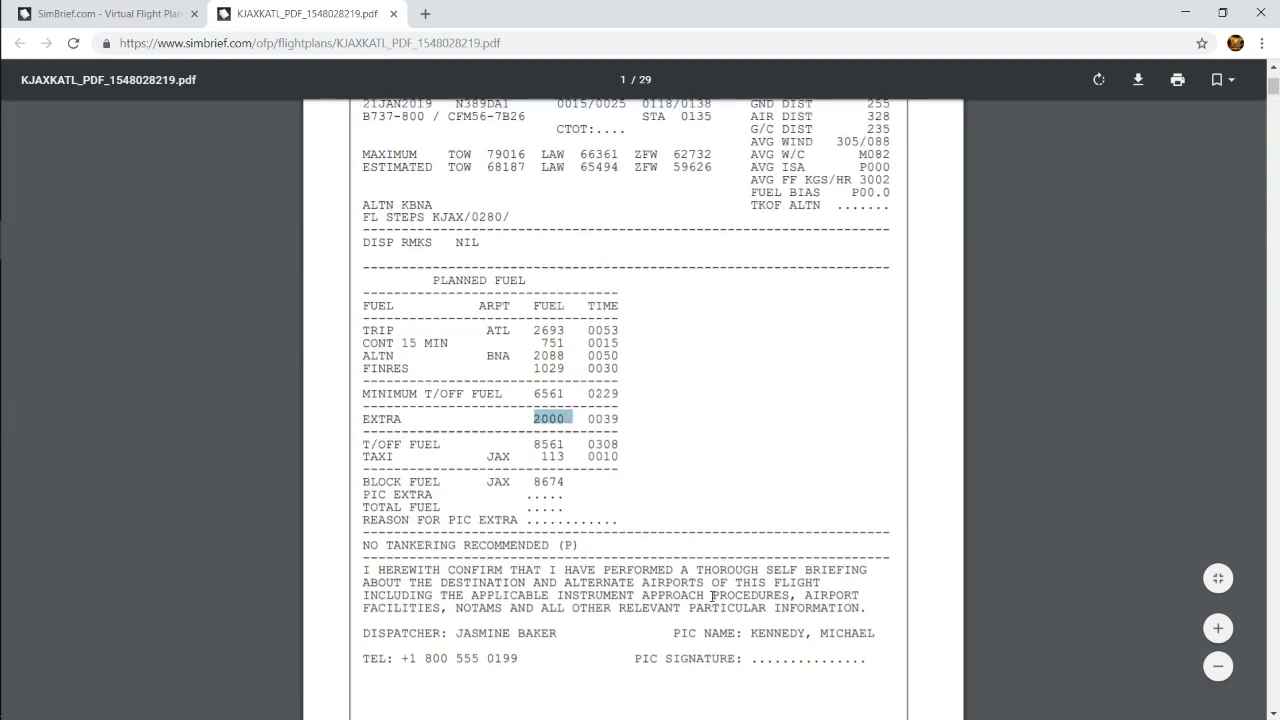
scroll(695, 586, up, 8)
scroll(695, 586, up, 5)
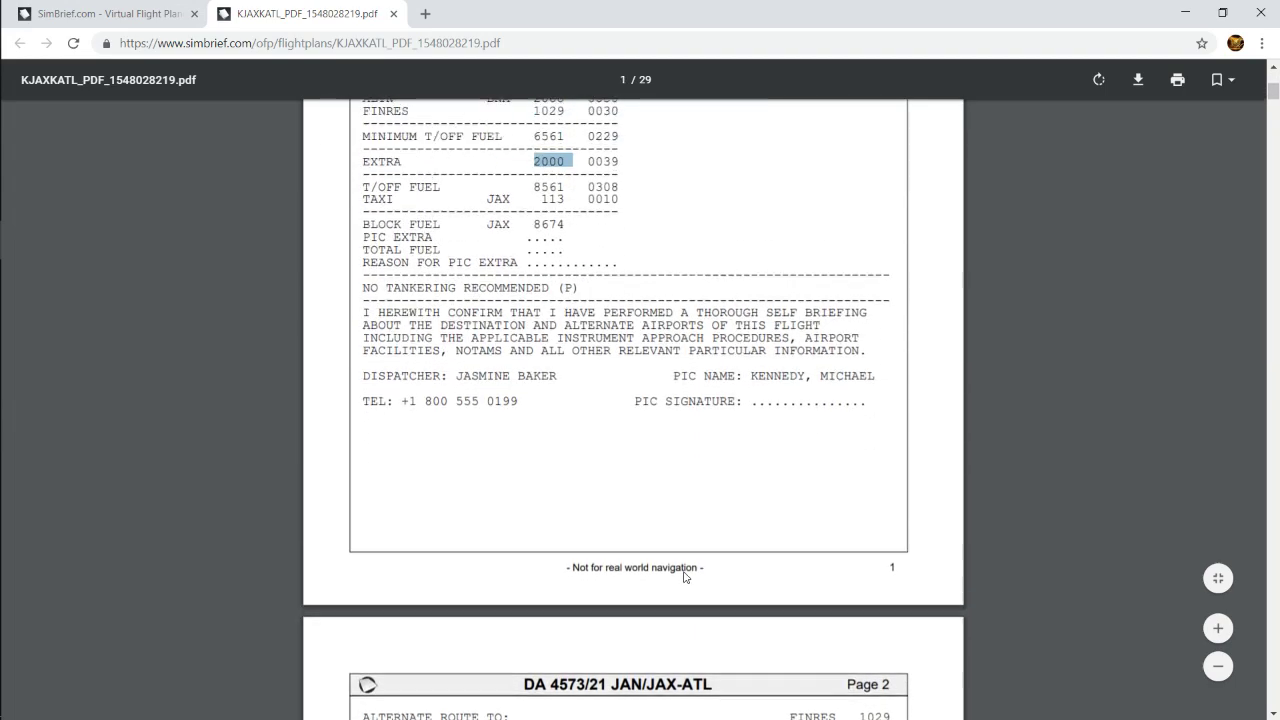
drag(620, 268, 604, 268)
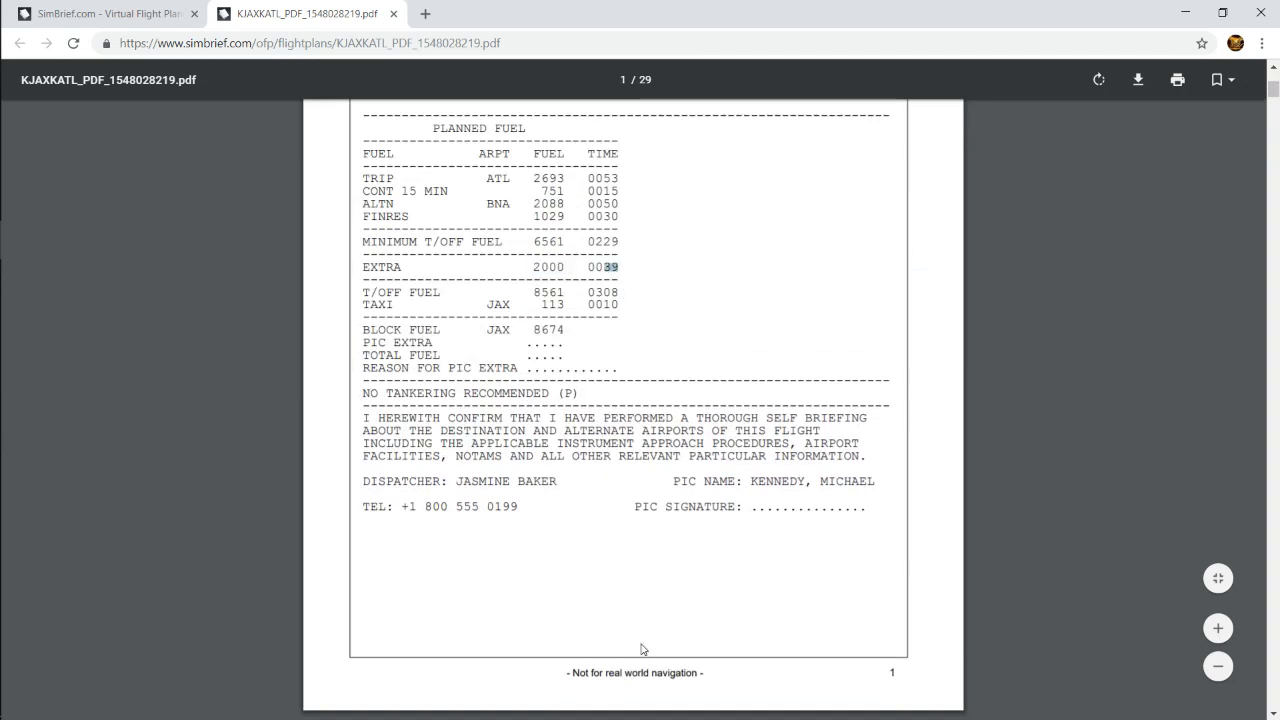
- Go back to the times and weights sections on page 3 of the PDF
scroll(640, 649, down, 12)
scroll(612, 607, down, 6)
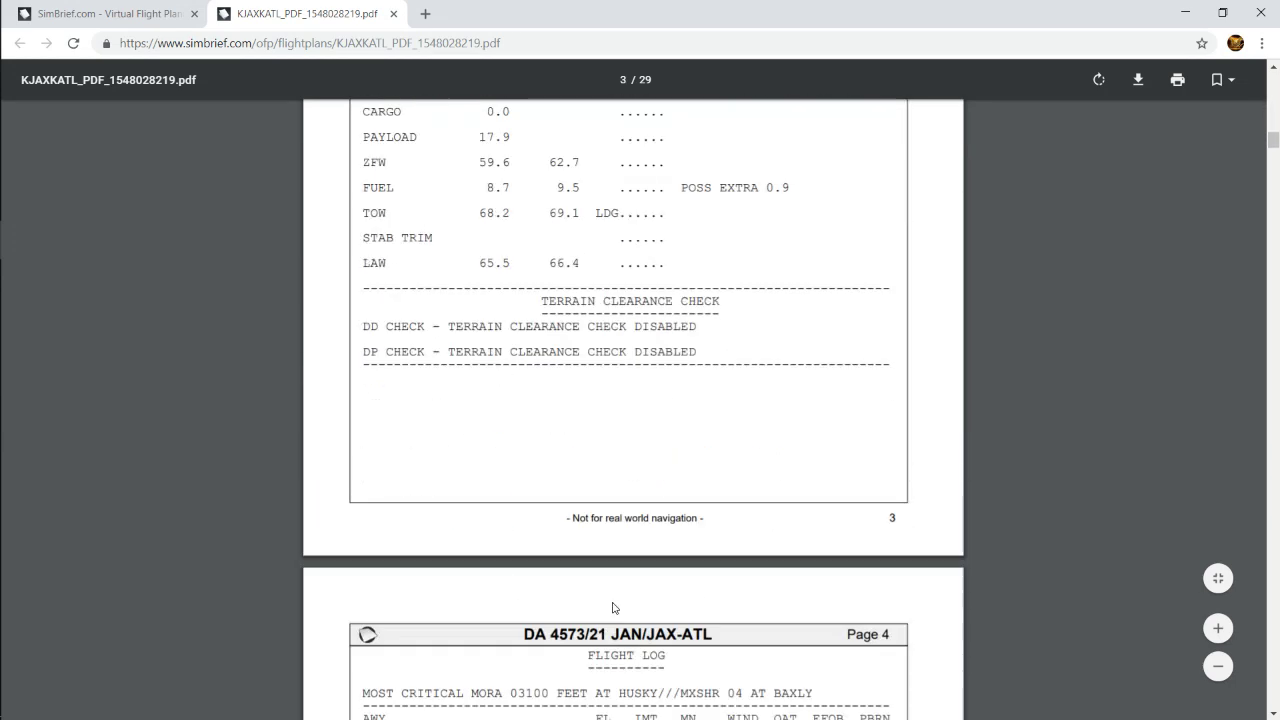
scroll(487, 424, up, 3)
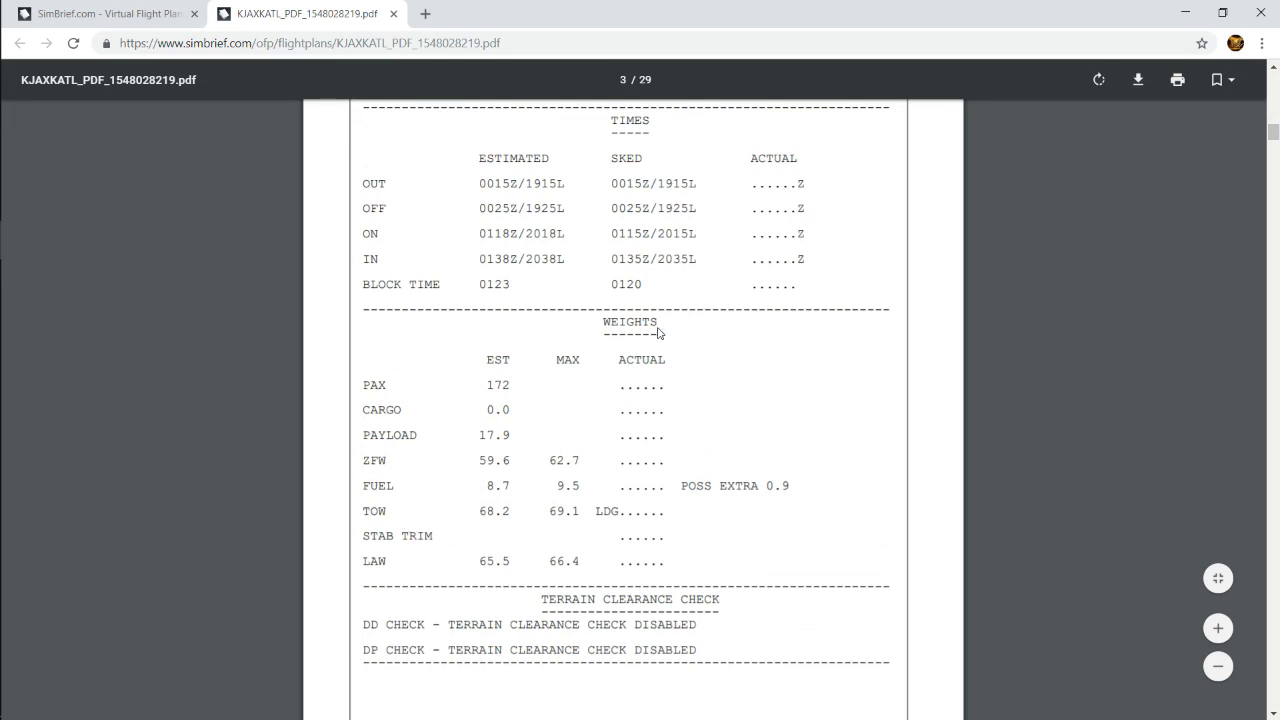
- Examine the flight log on page 4 from KJAX to HUSKY, including the T O C and T O D entries
scroll(542, 581, down, 6)
scroll(628, 601, down, 3)
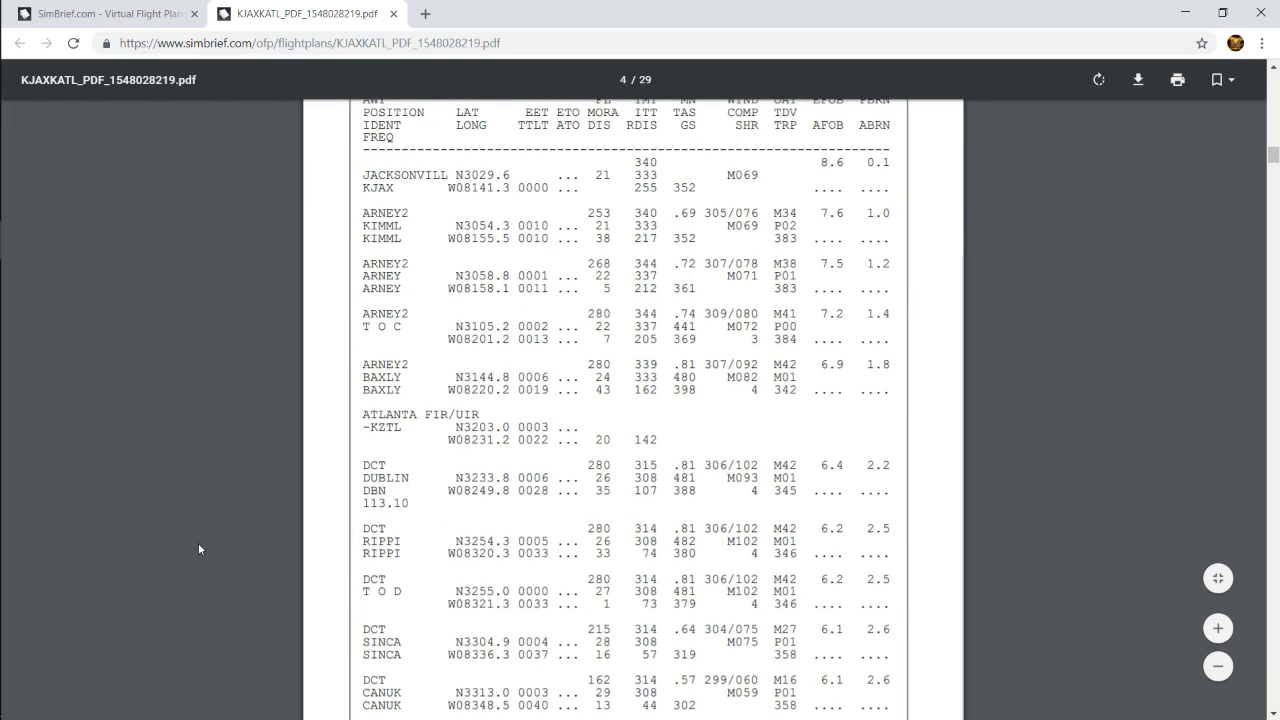
scroll(440, 360, down, 3)
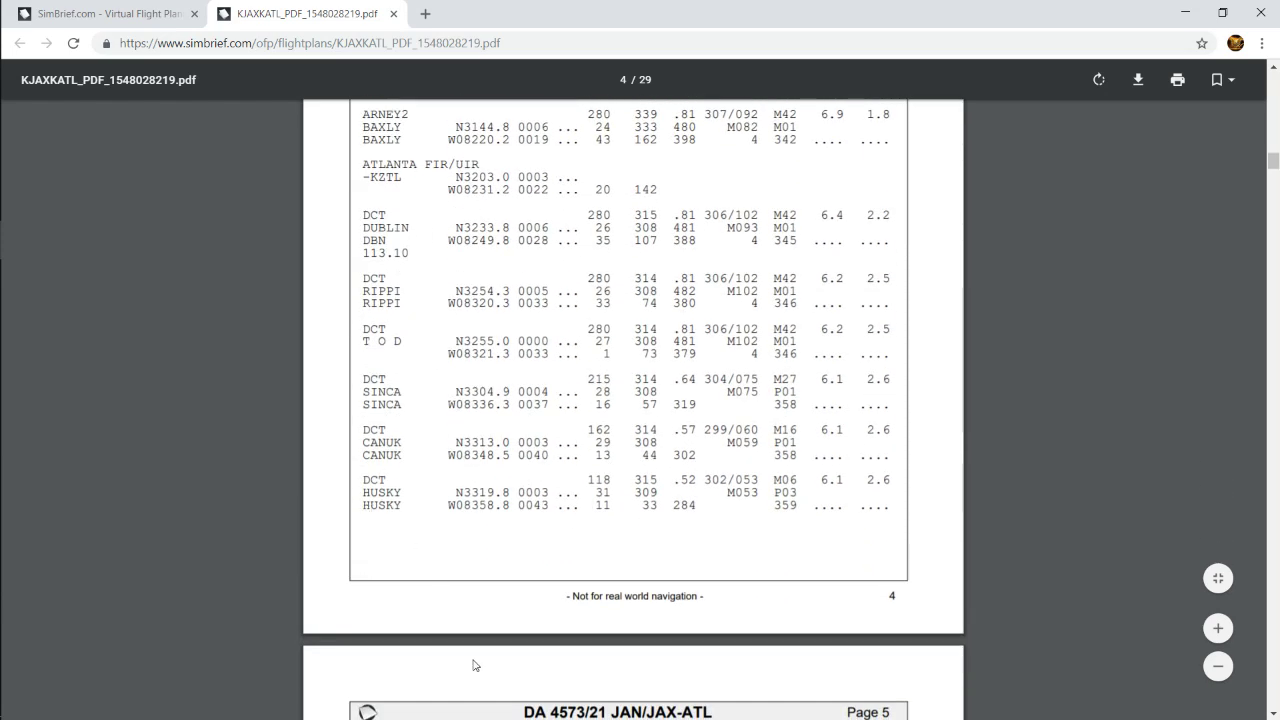
scroll(468, 621, up, 4)
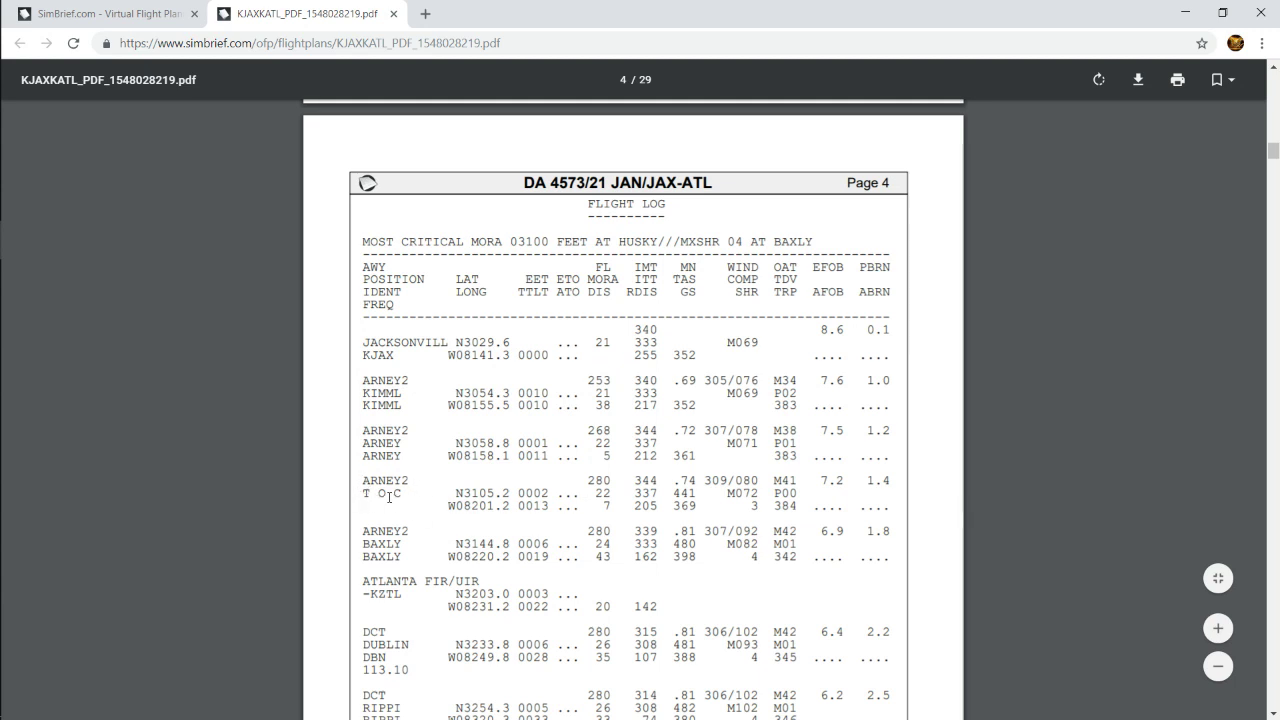
scroll(516, 505, down, 3)
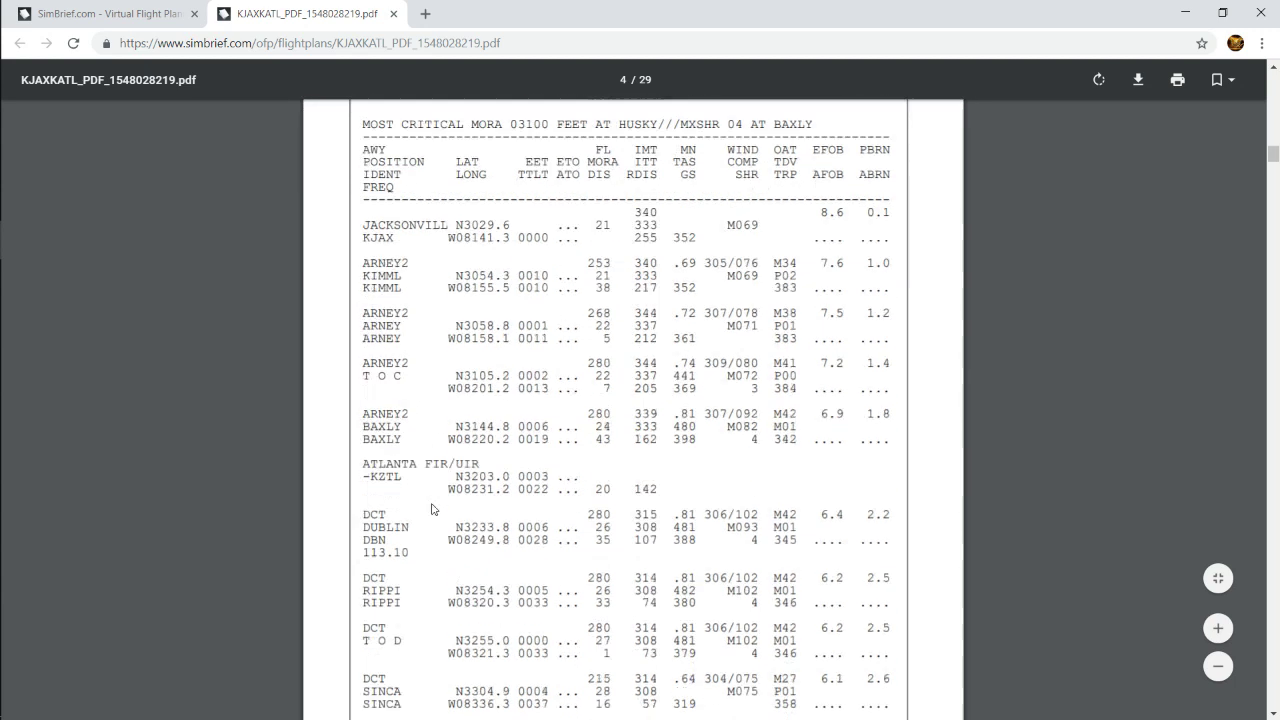
scroll(389, 541, down, 2)
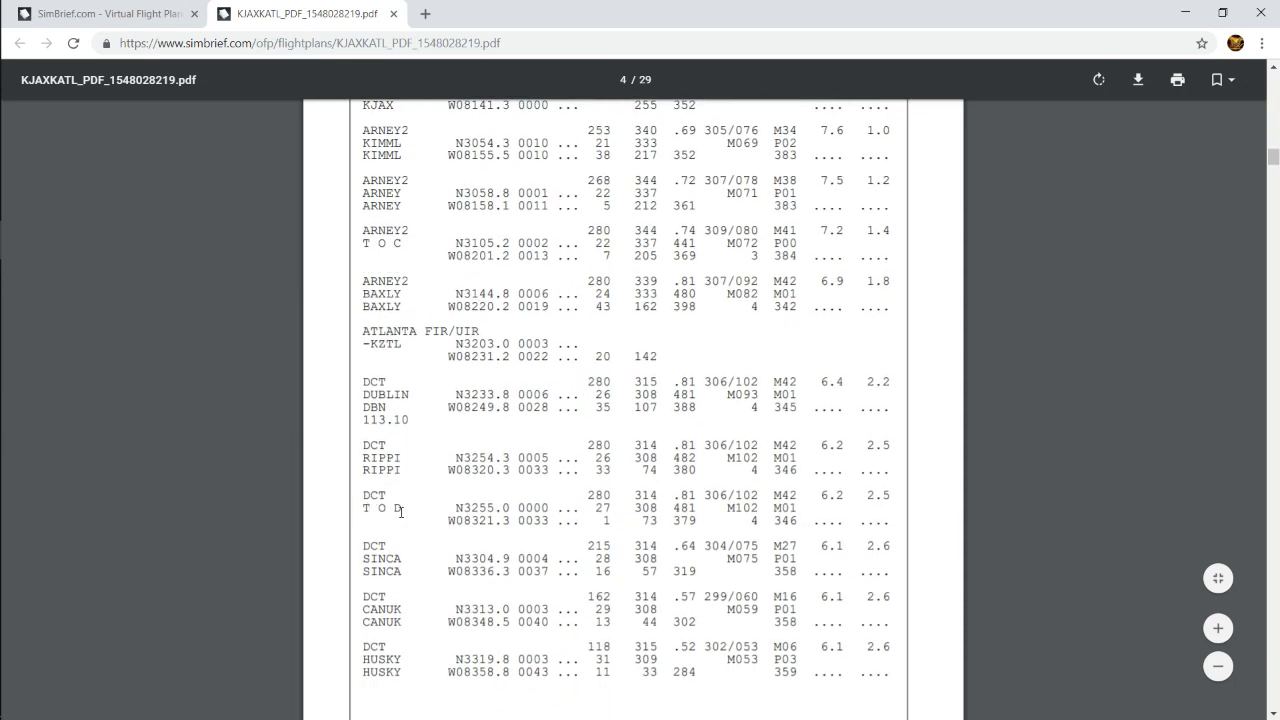
scroll(400, 512, down, 2)
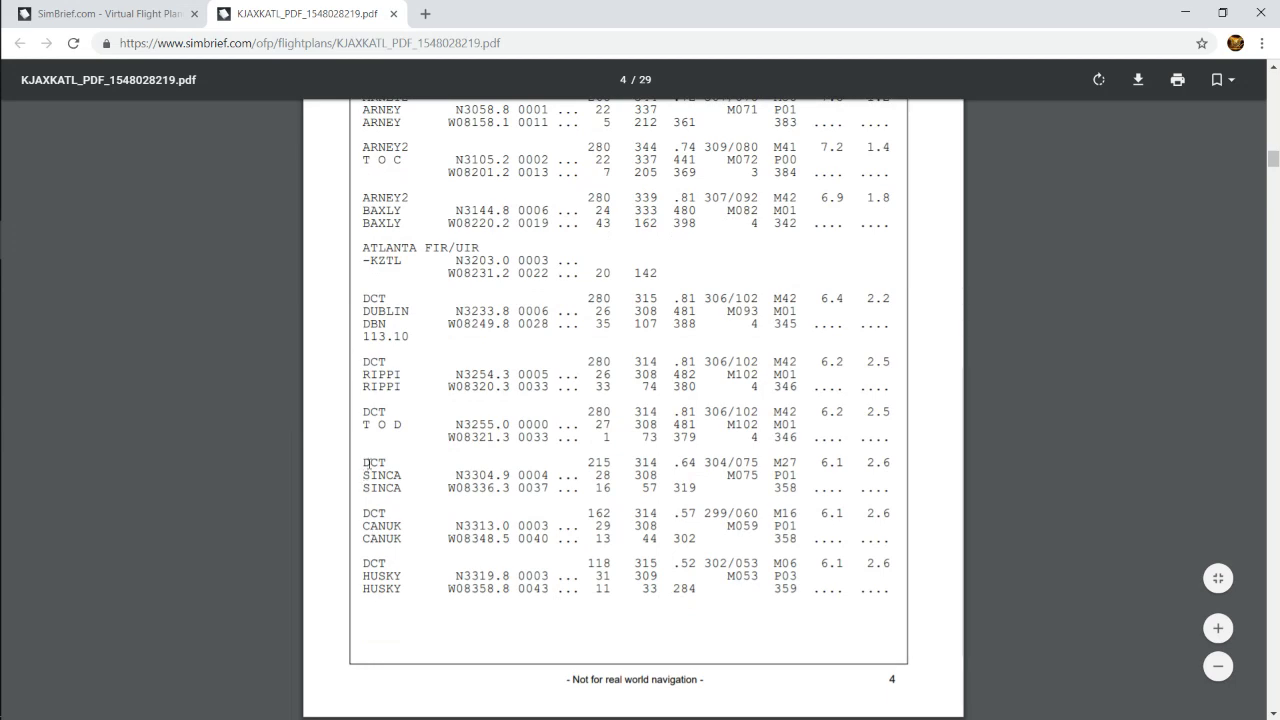
scroll(400, 425, up, 2)
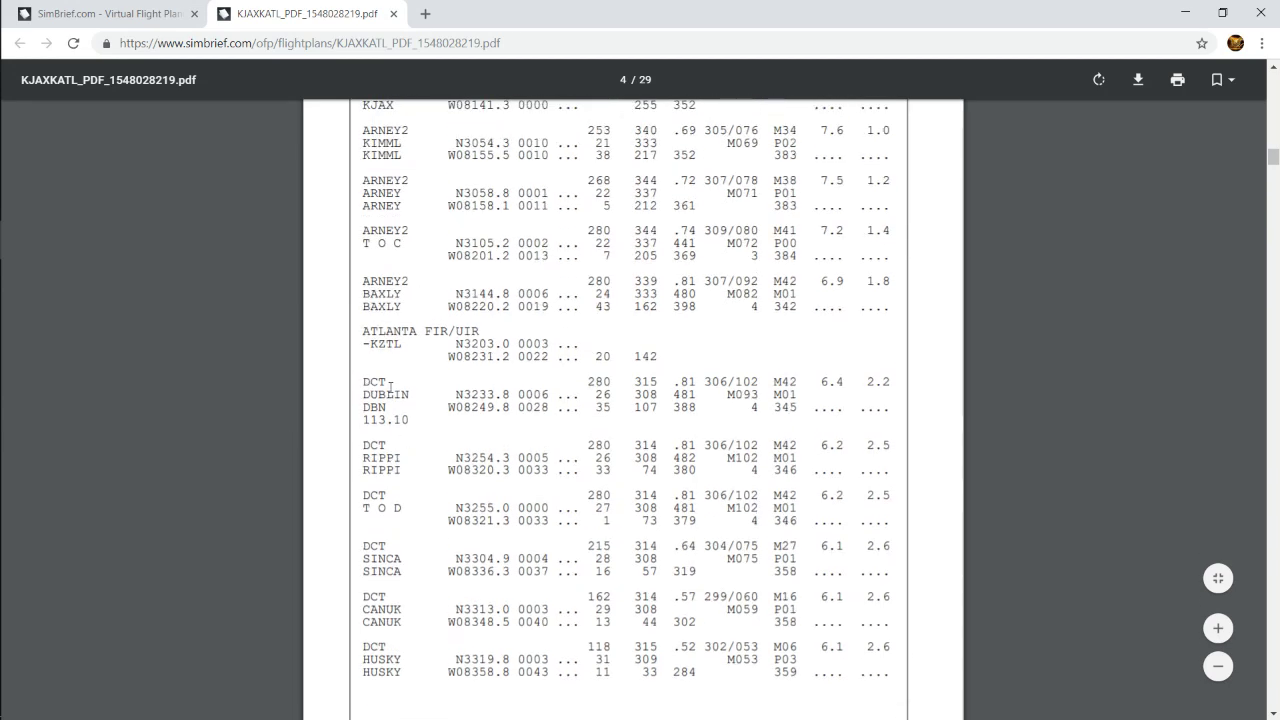
scroll(397, 438, up, 5)
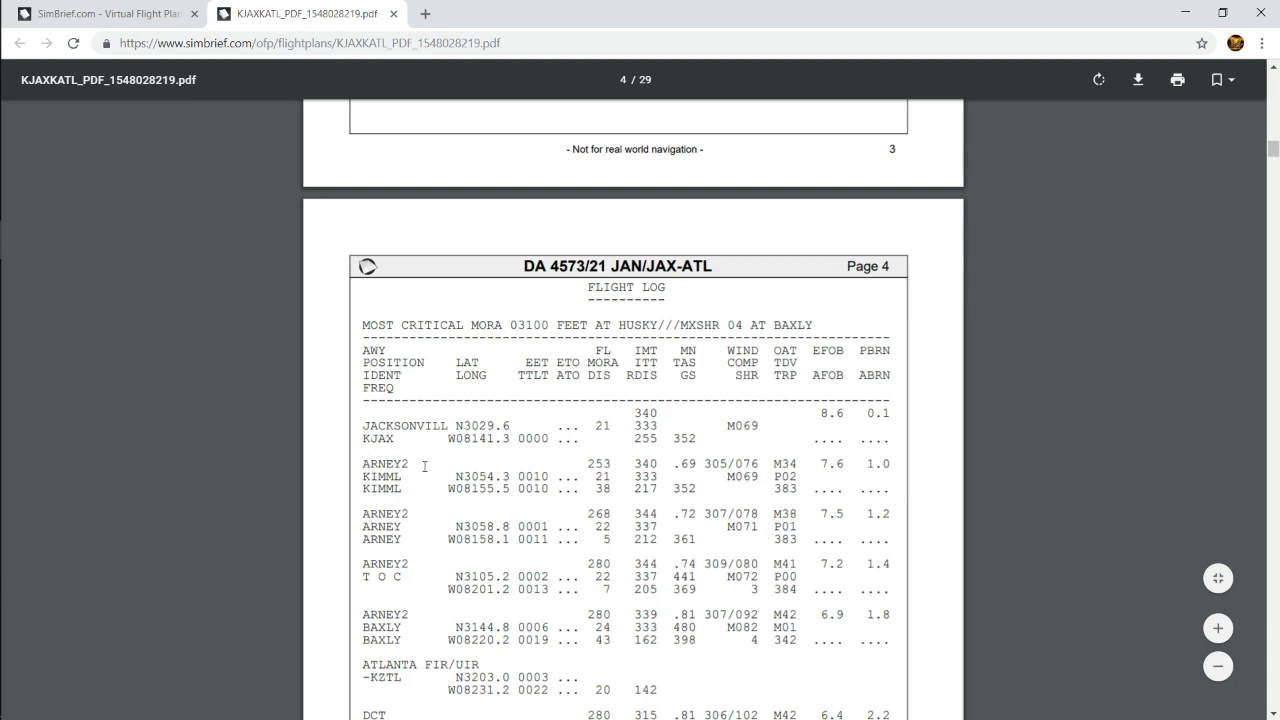
- Highlight the ARNEY2 and KIMML entries in the page 4 flight log, followed by the ARNEY2 label above BAXLY
double_click(385, 463)
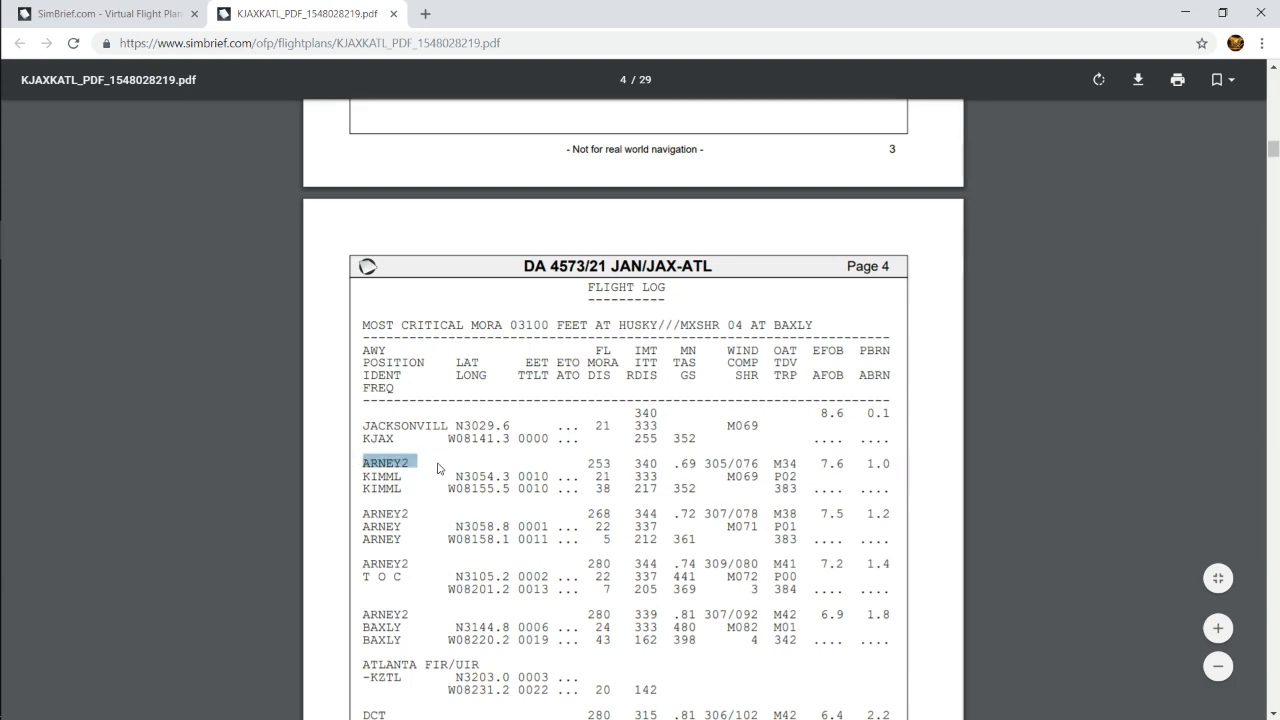
drag(360, 476, 413, 487)
scroll(397, 378, down, 3)
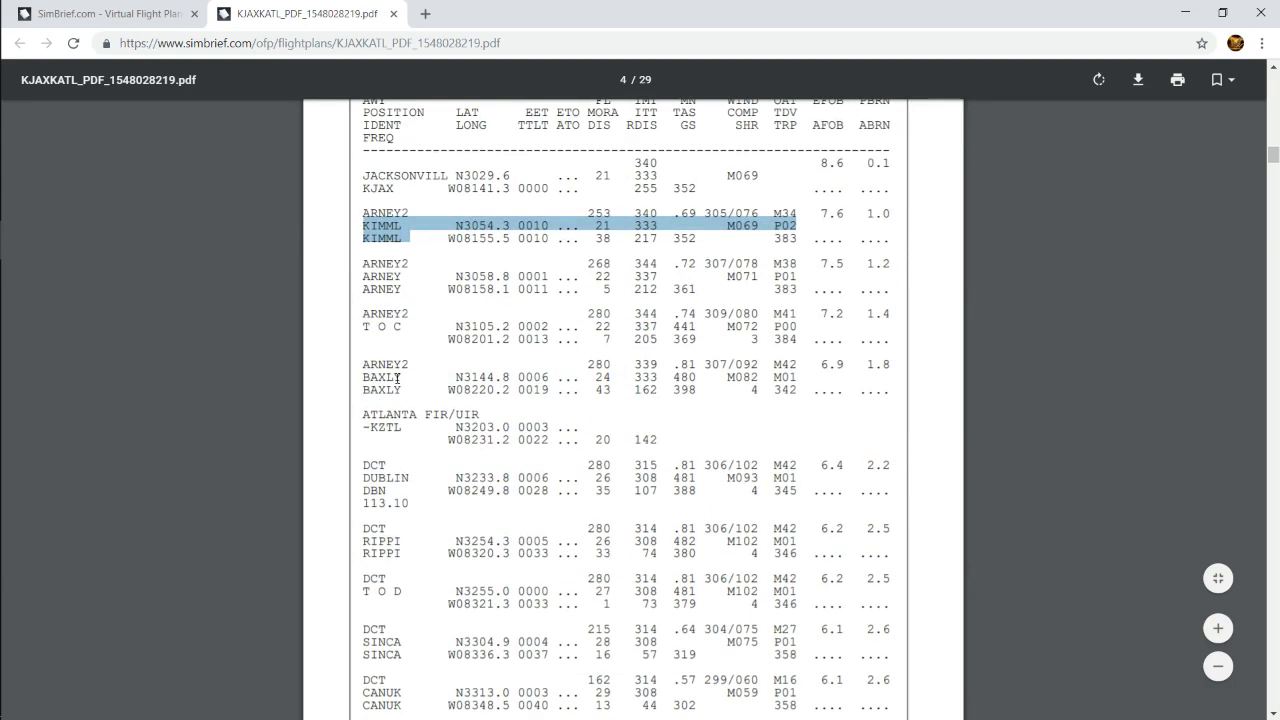
drag(364, 266, 418, 364)
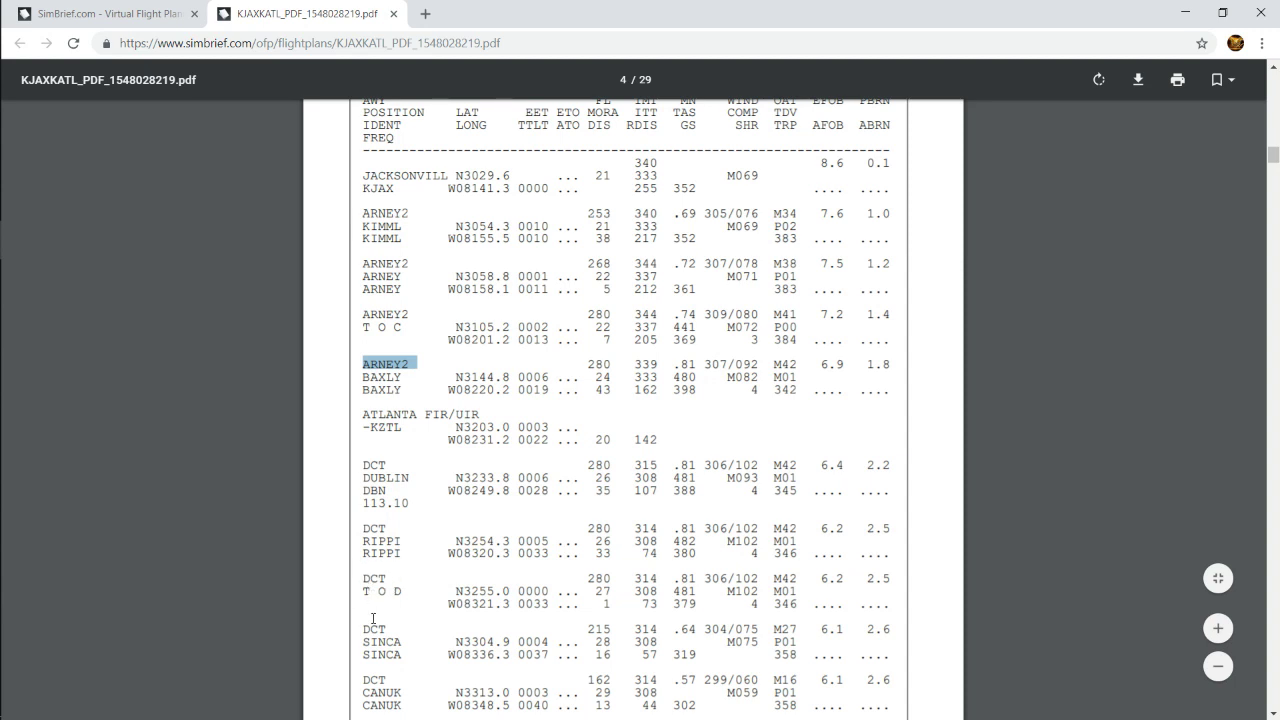
scroll(373, 619, down, 3)
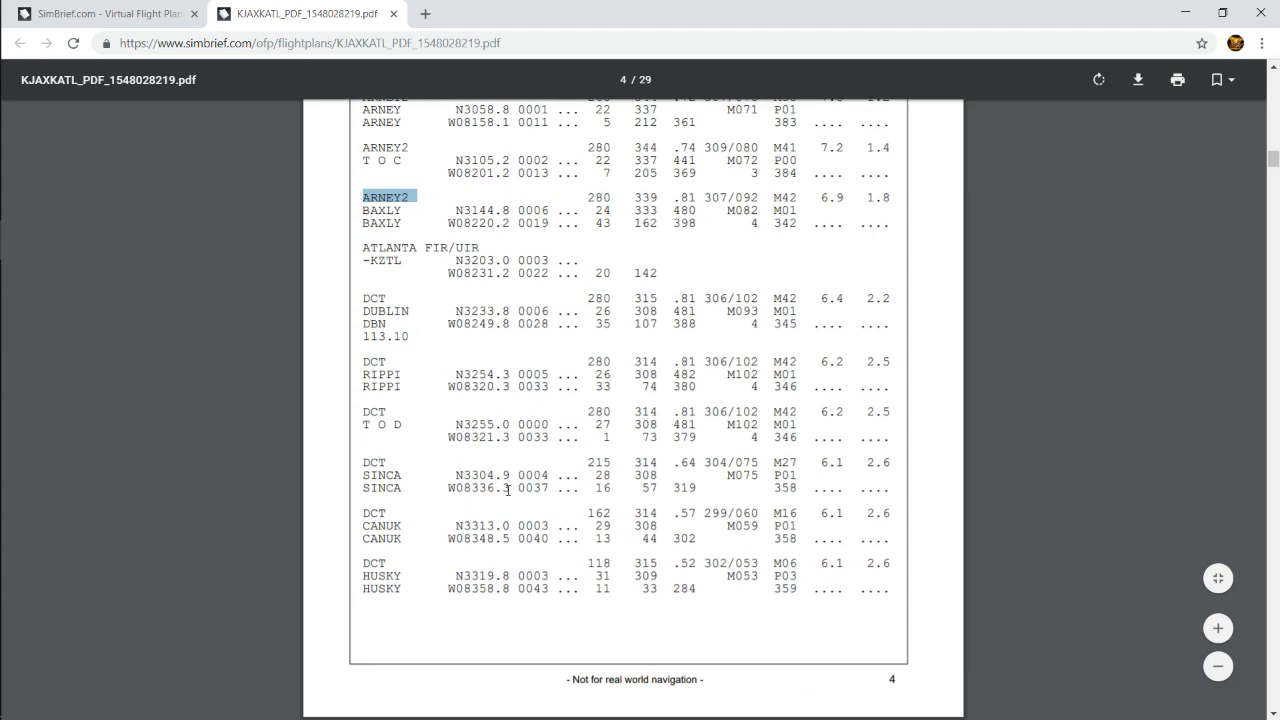
- Compare the flight log's column headings on page 4 with the waypoint entries down to HUSKY
scroll(508, 489, up, 6)
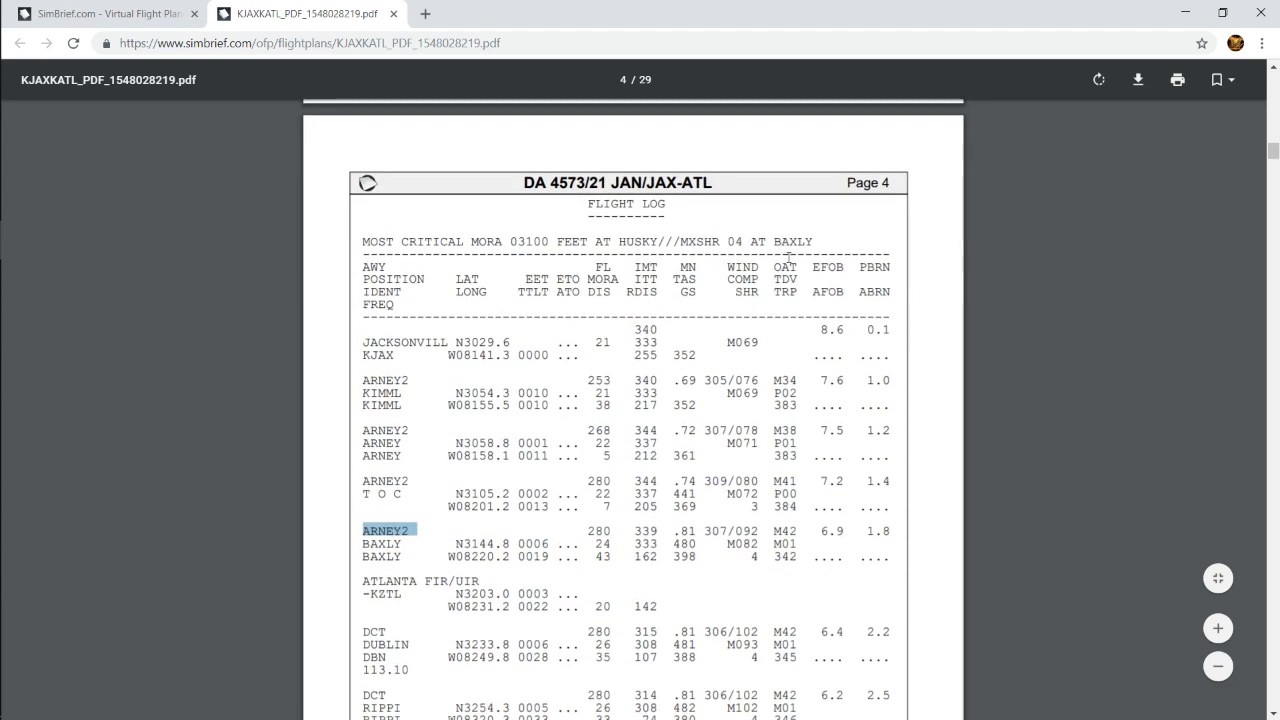
scroll(638, 289, down, 2)
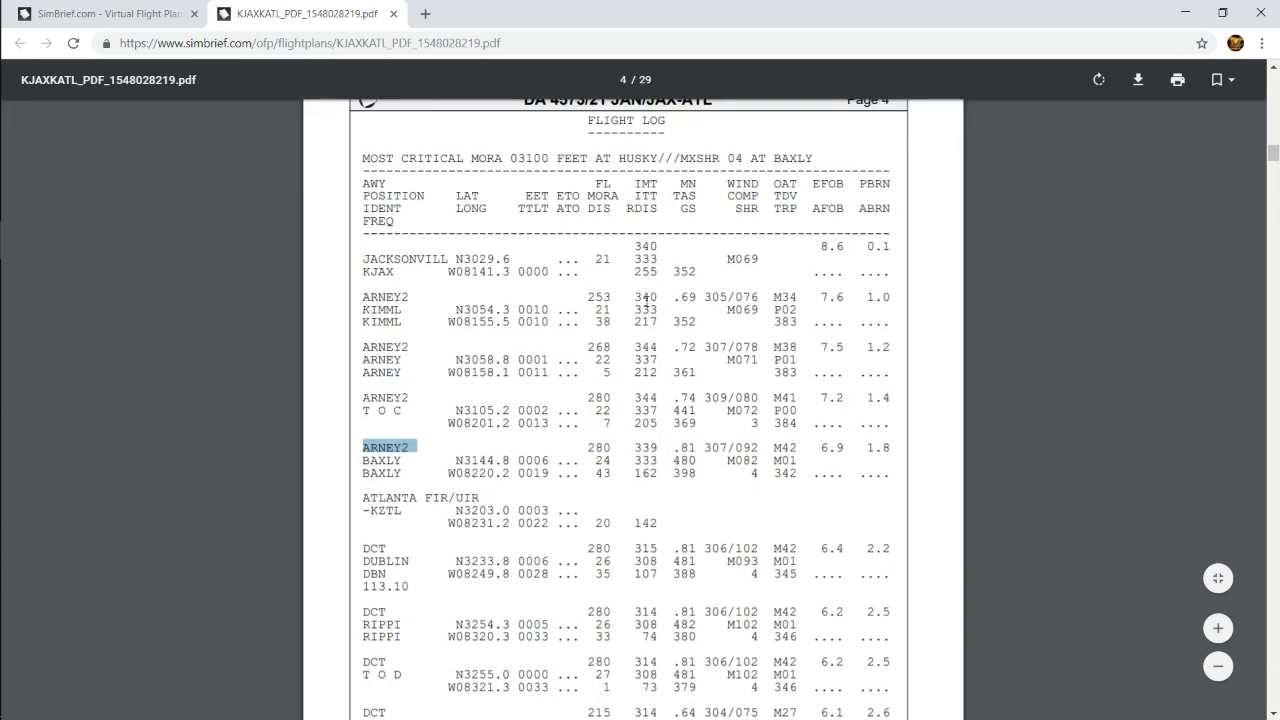
scroll(868, 215, down, 2)
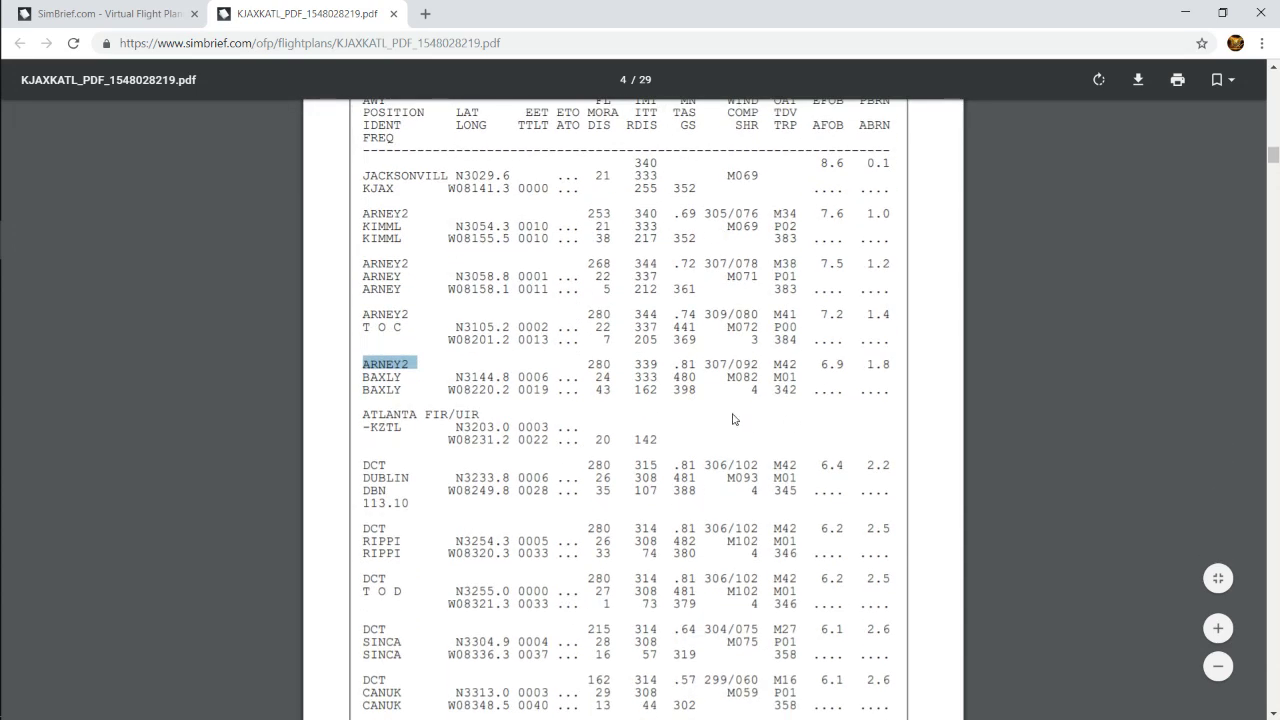
scroll(692, 418, up, 4)
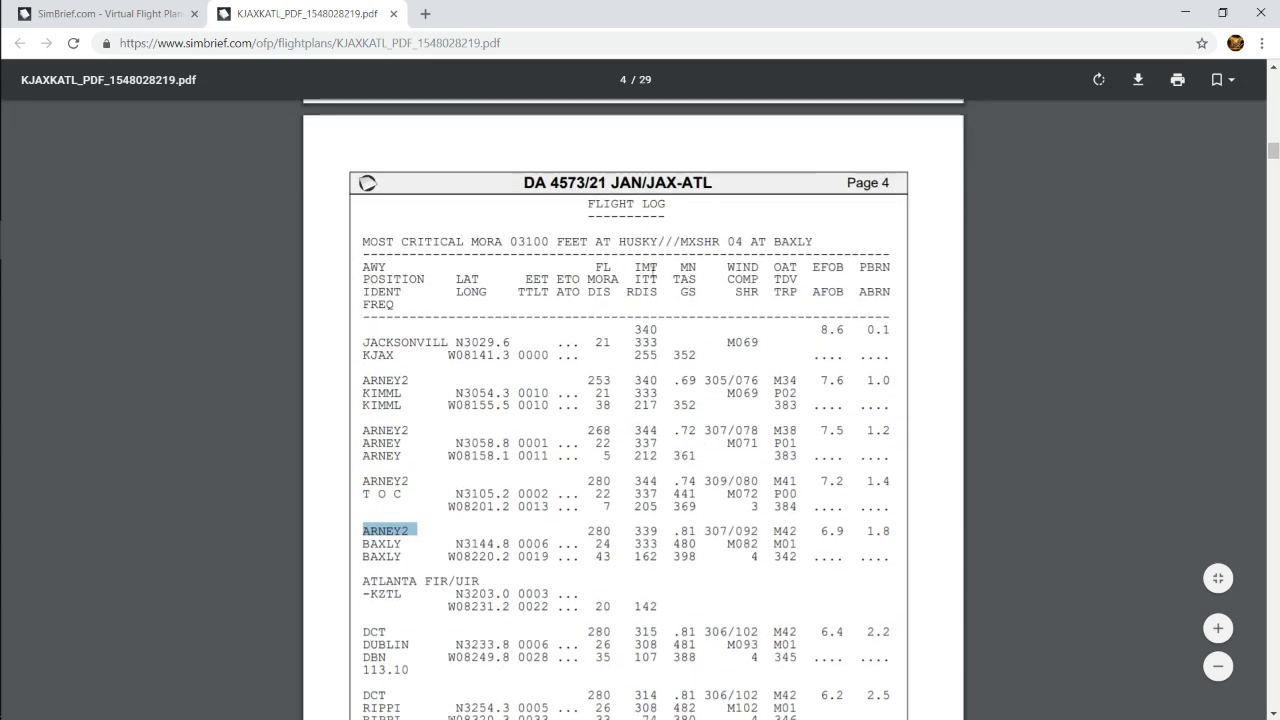
scroll(714, 258, down, 2)
scroll(691, 206, down, 5)
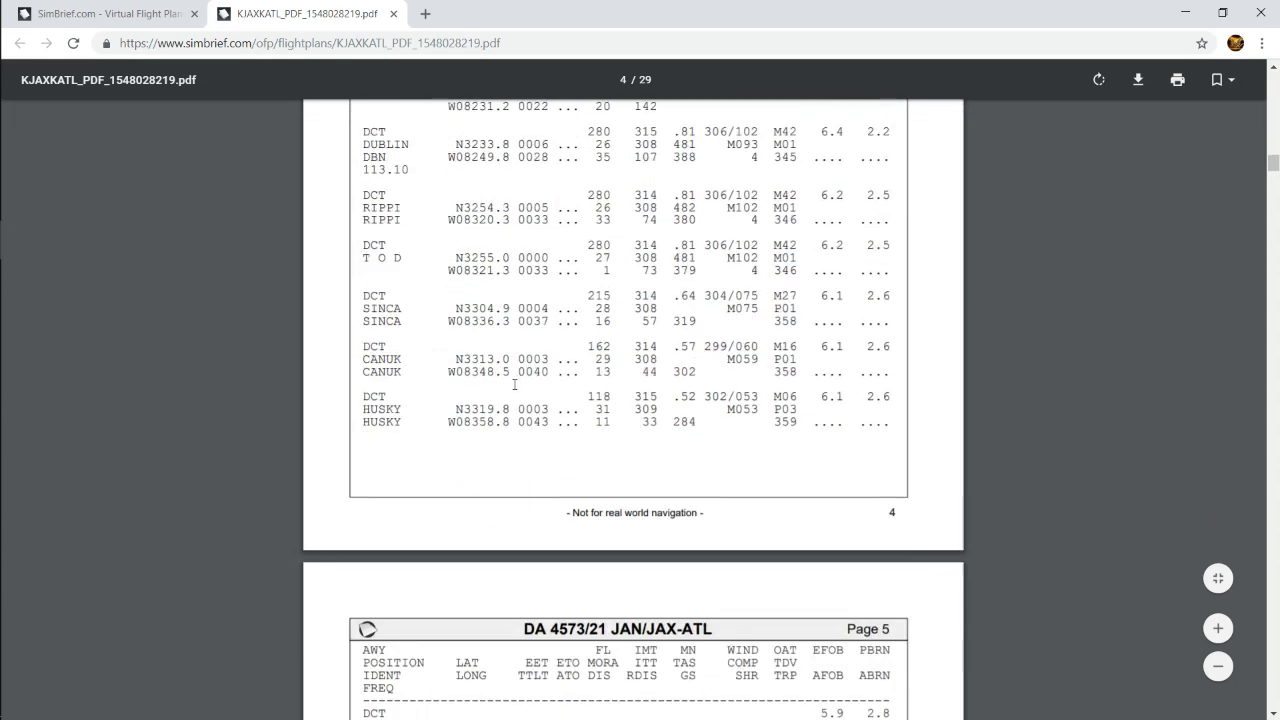
- Look through the wind information, dispatch briefing, airport weather list and airport NOTAMs on the following pages up to page 12
scroll(600, 480, down, 15)
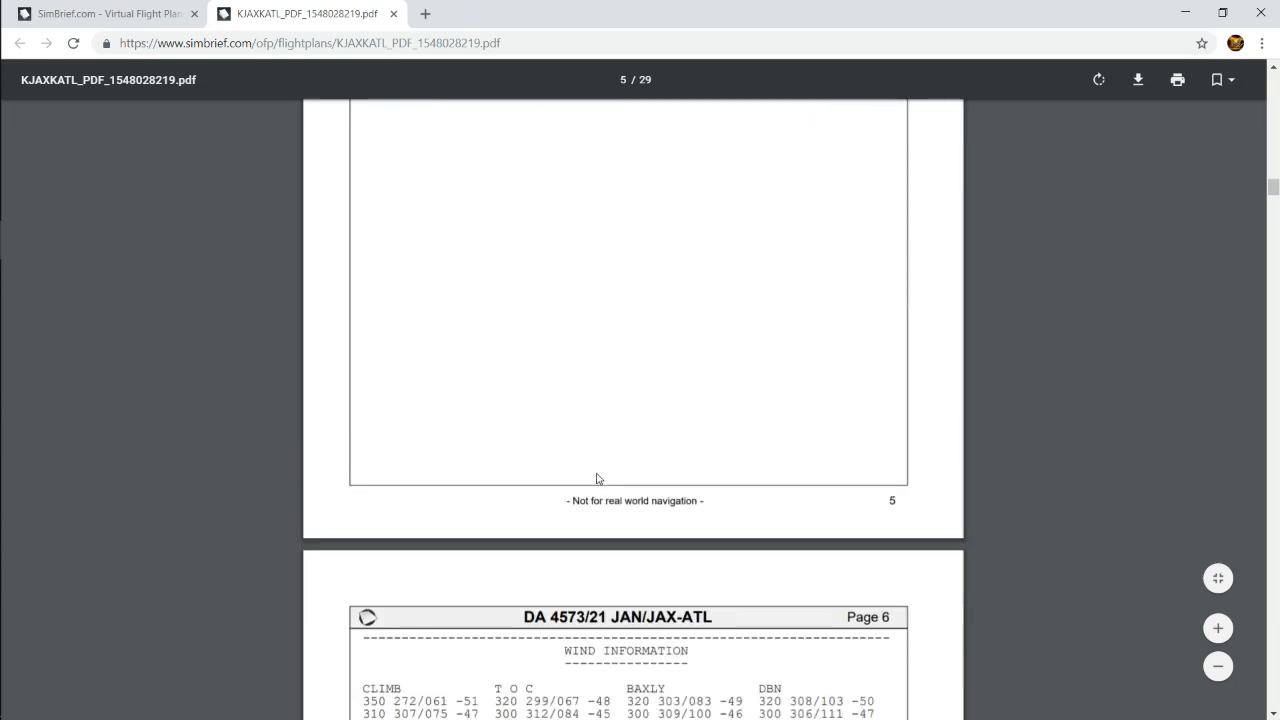
scroll(586, 478, down, 15)
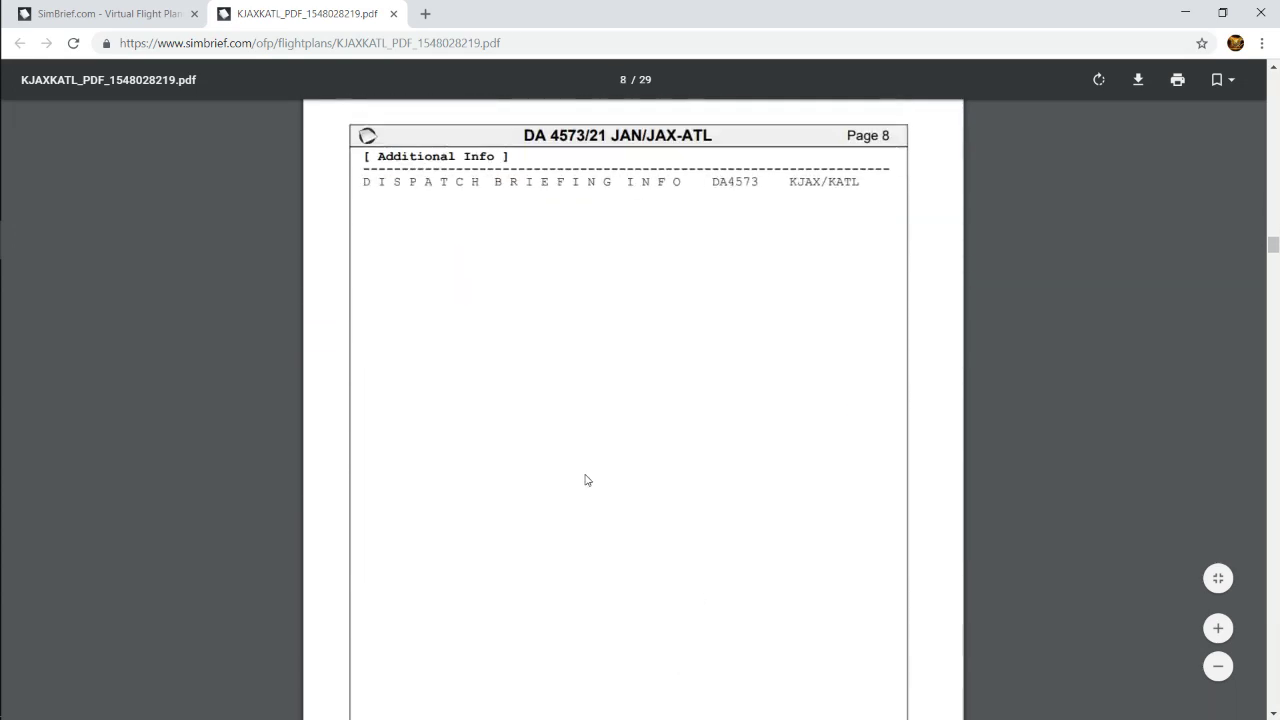
scroll(465, 505, down, 4)
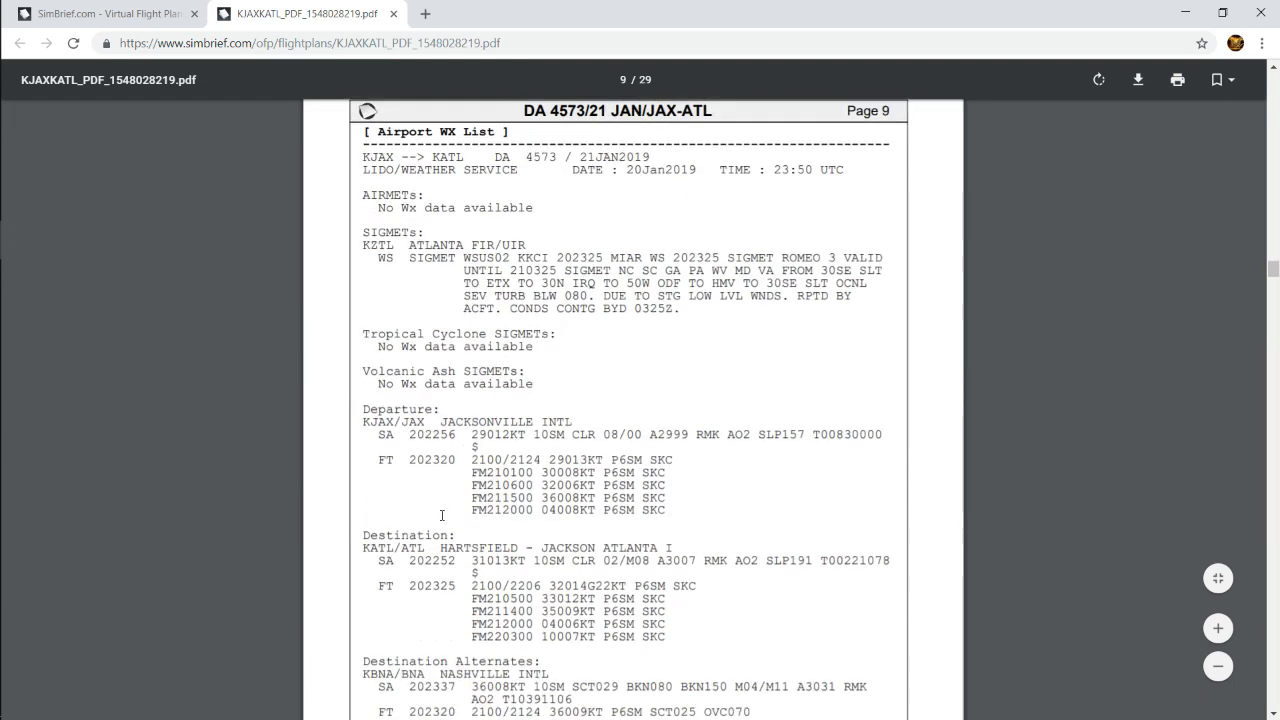
scroll(470, 500, down, 13)
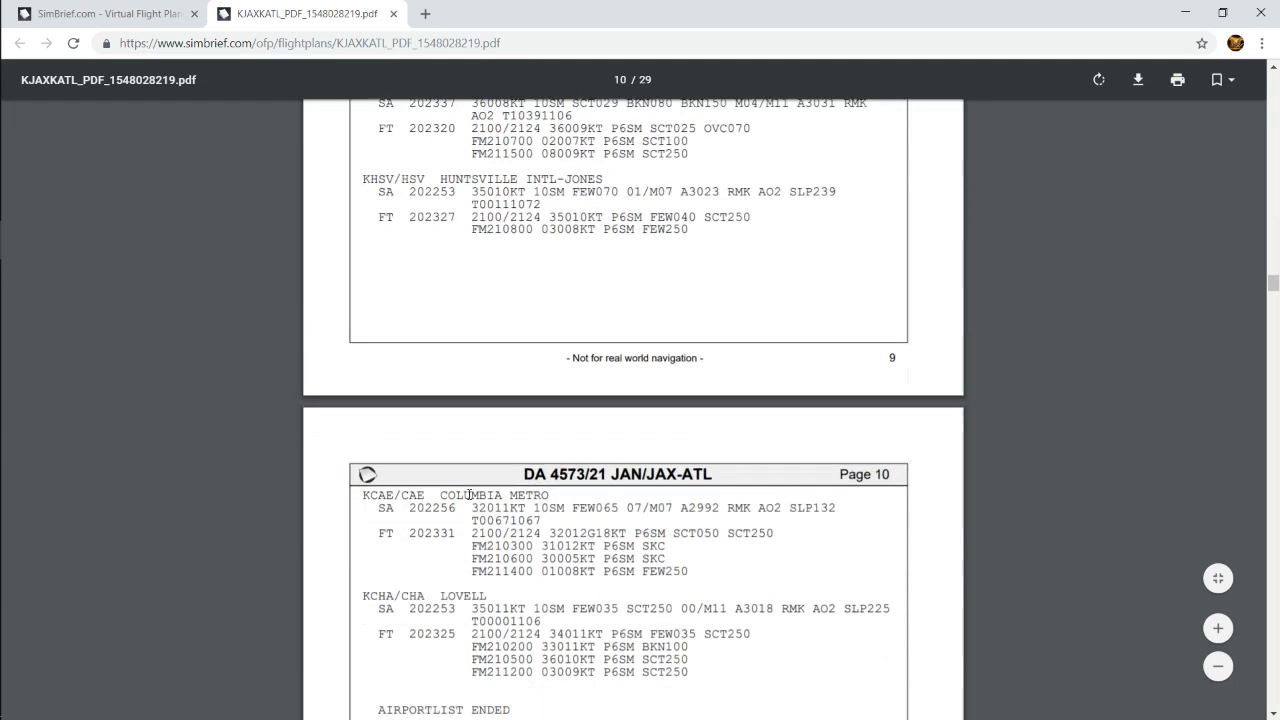
scroll(460, 490, down, 7)
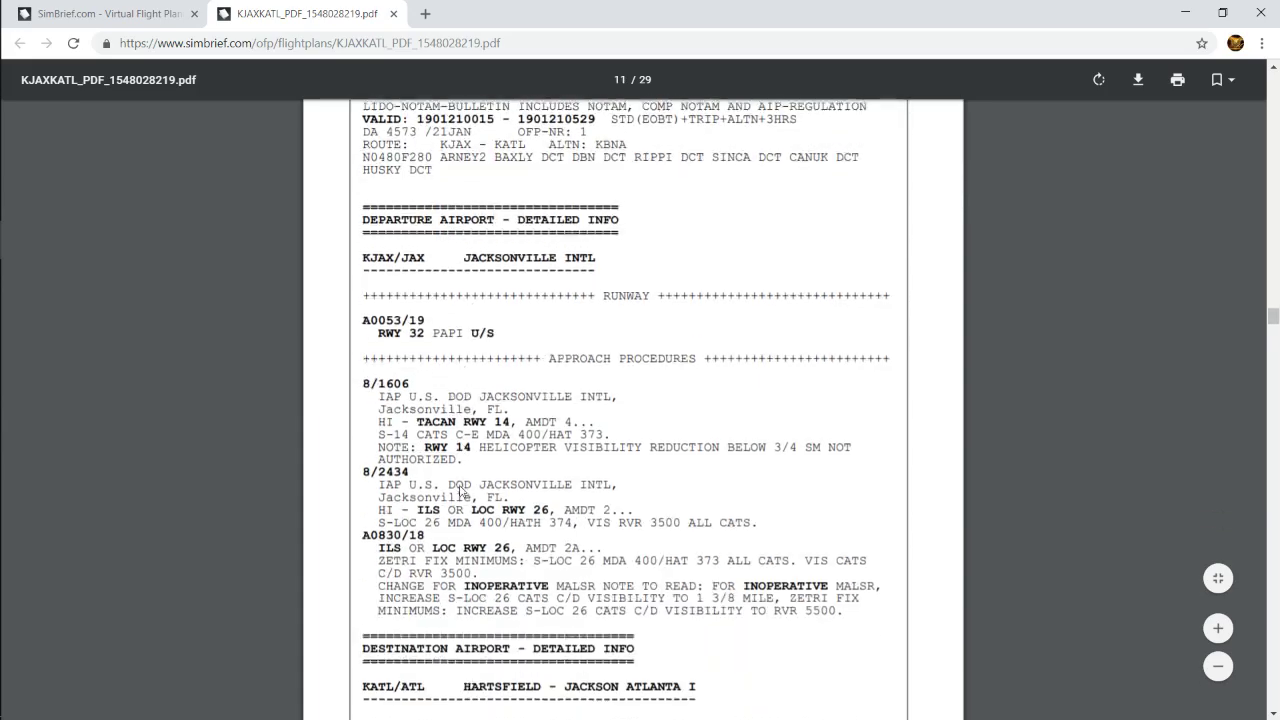
scroll(460, 488, down, 12)
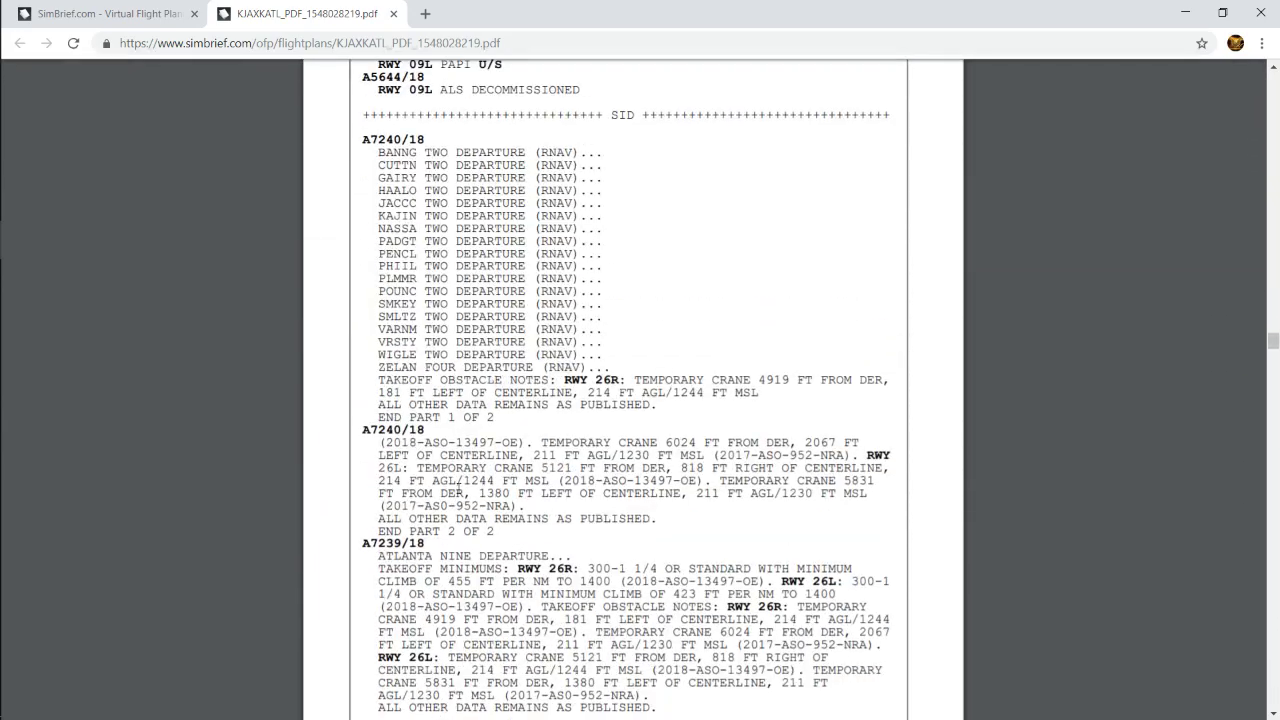
- Return to the weights table on page 3 of the flight plan PDF
scroll(458, 490, up, 20)
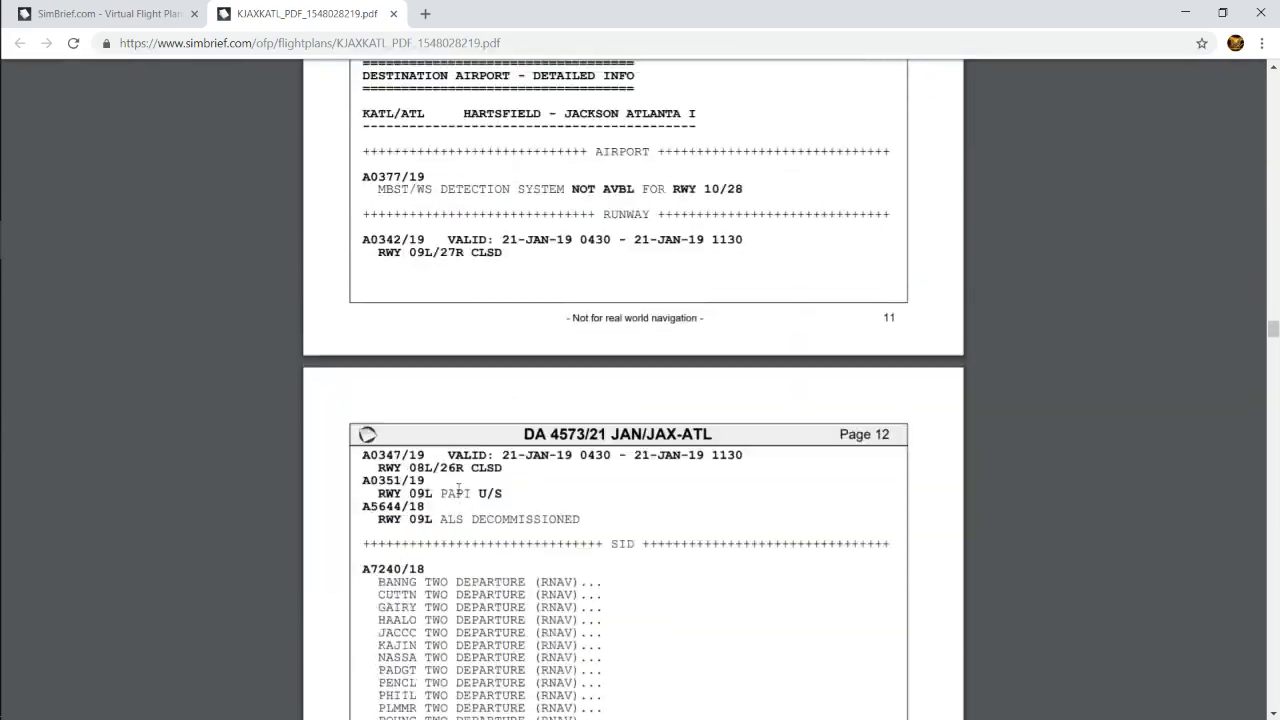
scroll(458, 488, up, 20)
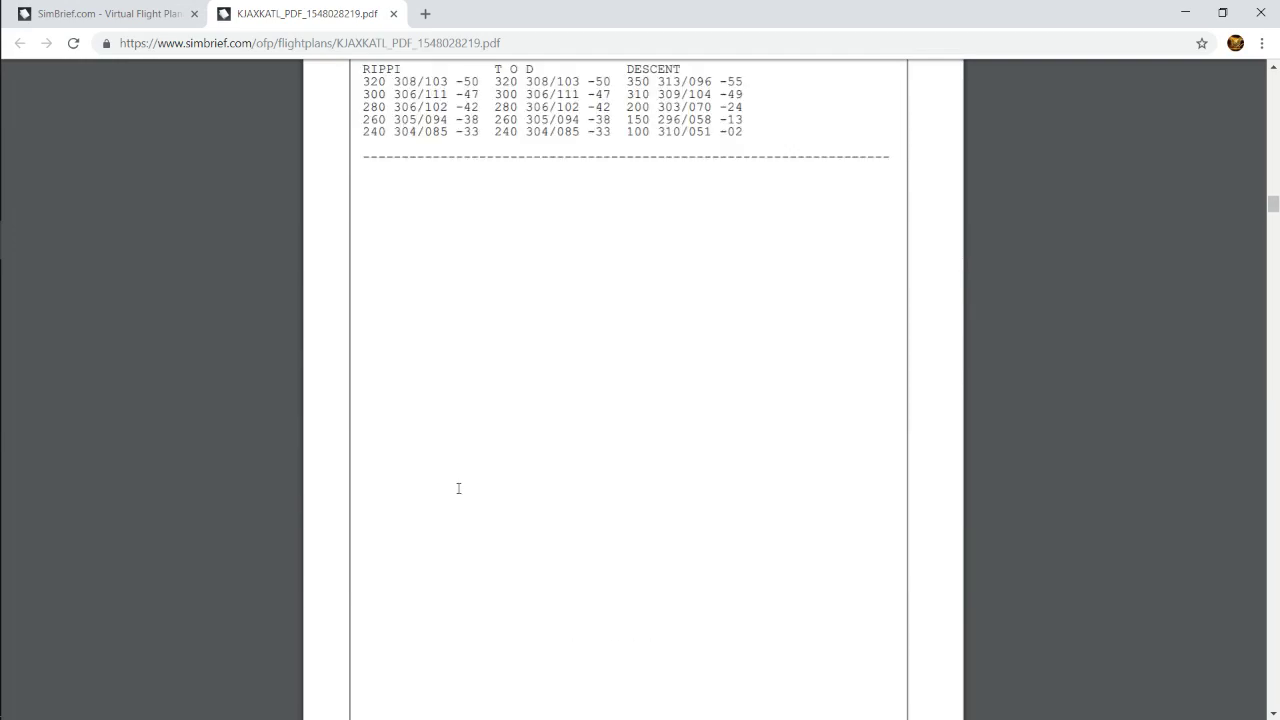
scroll(458, 488, up, 10)
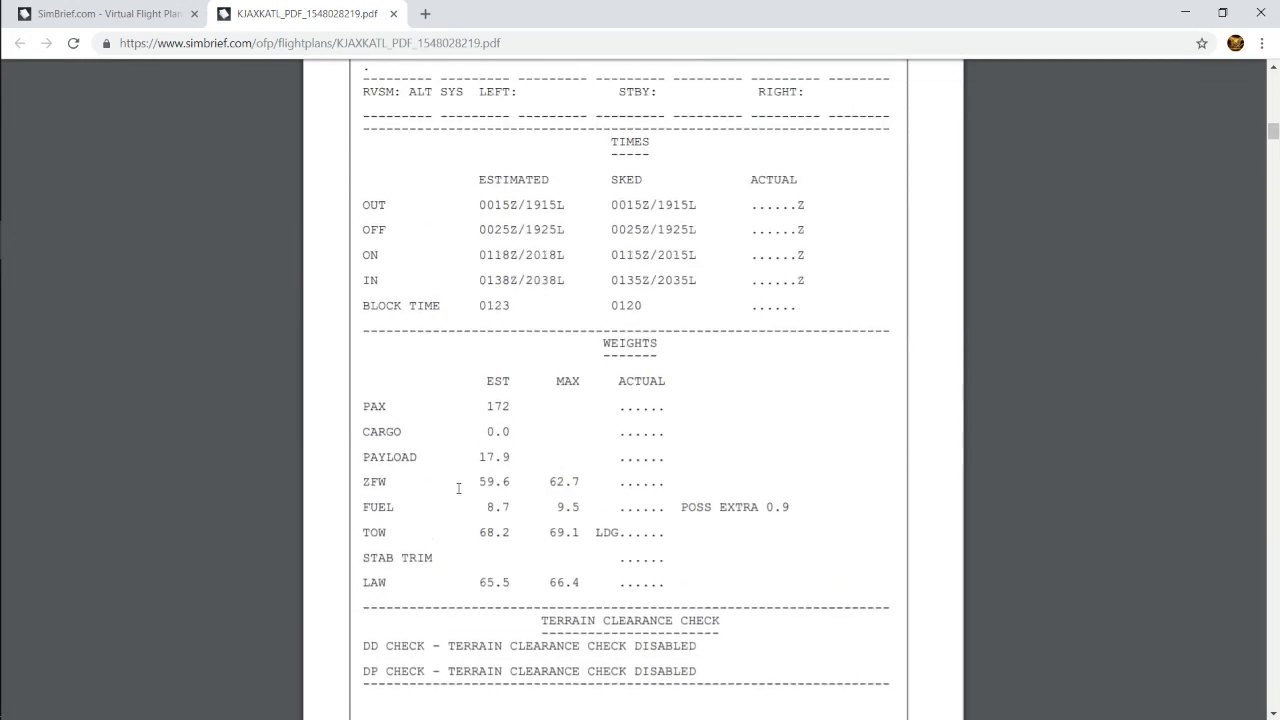
scroll(624, 476, down, 5)
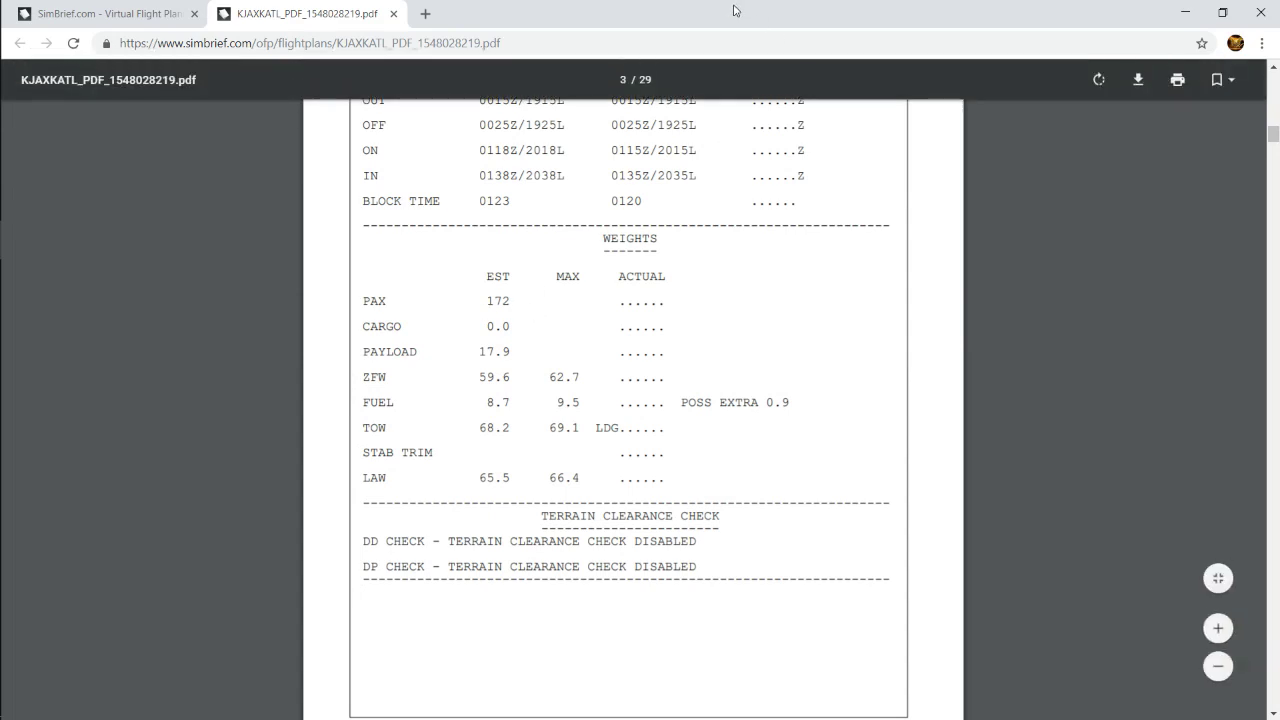
- Switch to Microsoft Flight Simulator X and open the Payload page from FS Actions on the 737's CDU
mouse_move(3, 398)
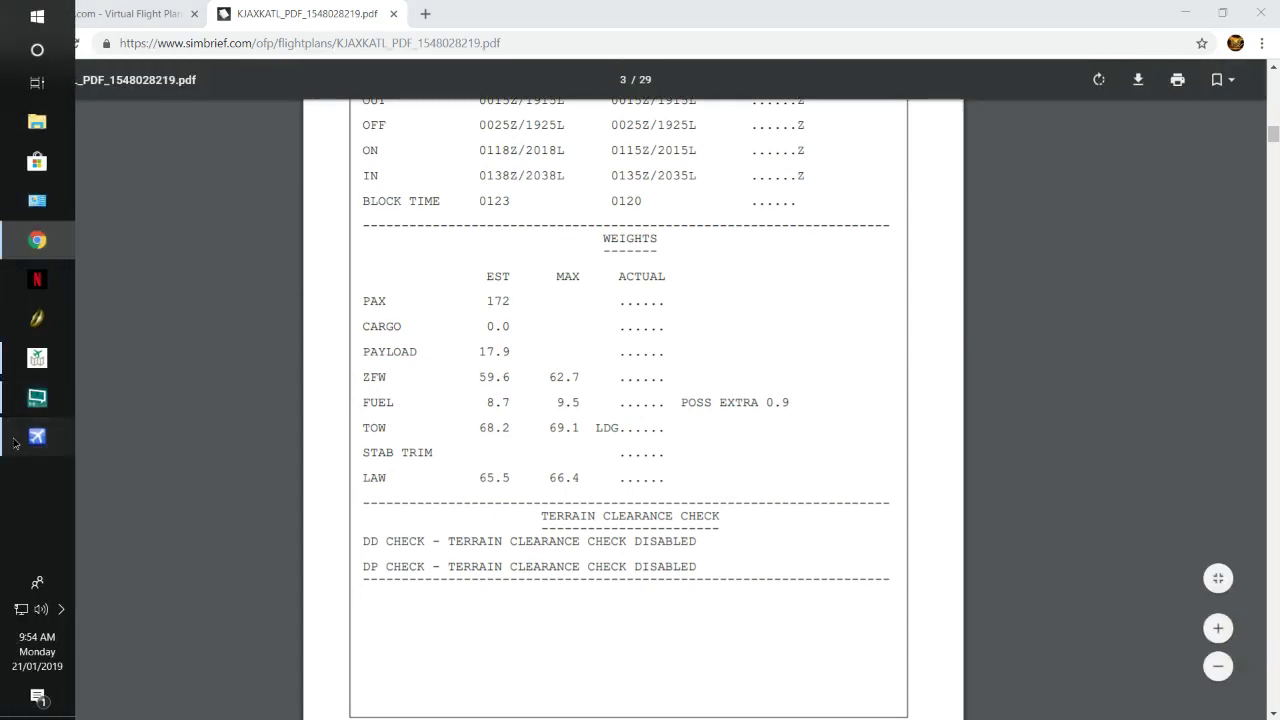
click(37, 436)
key(s)
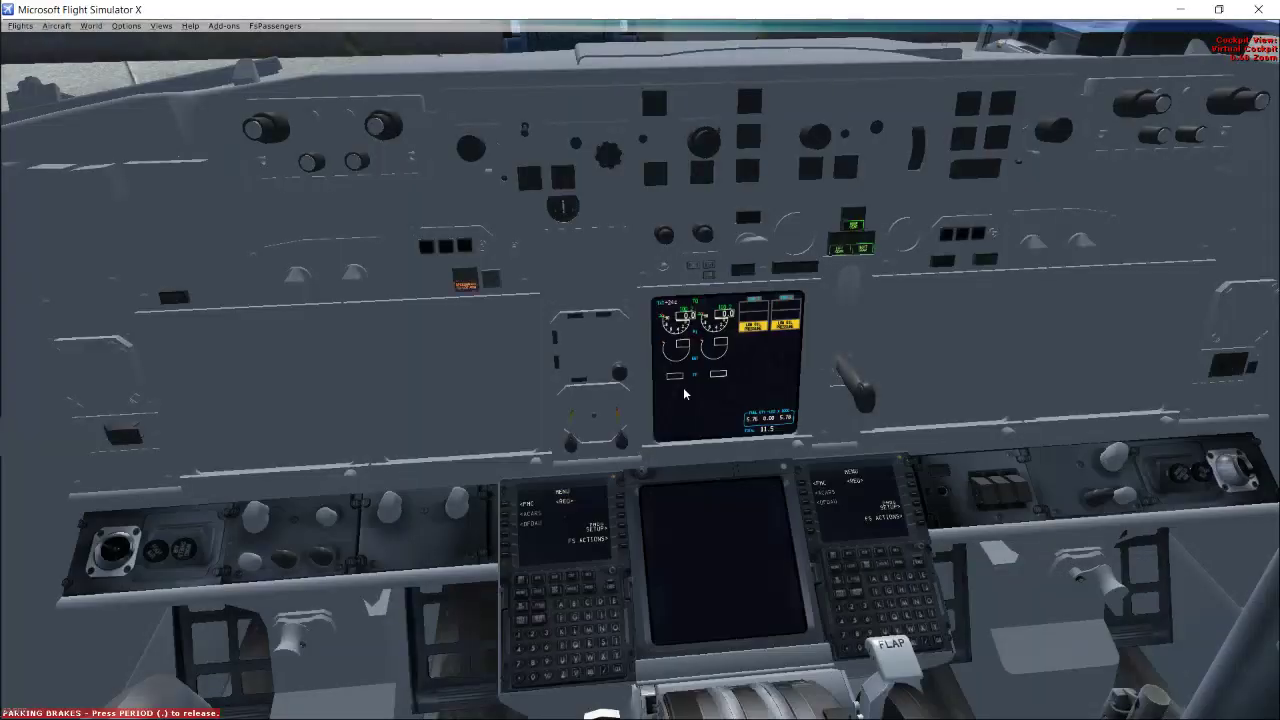
right_click(676, 416)
click(638, 426)
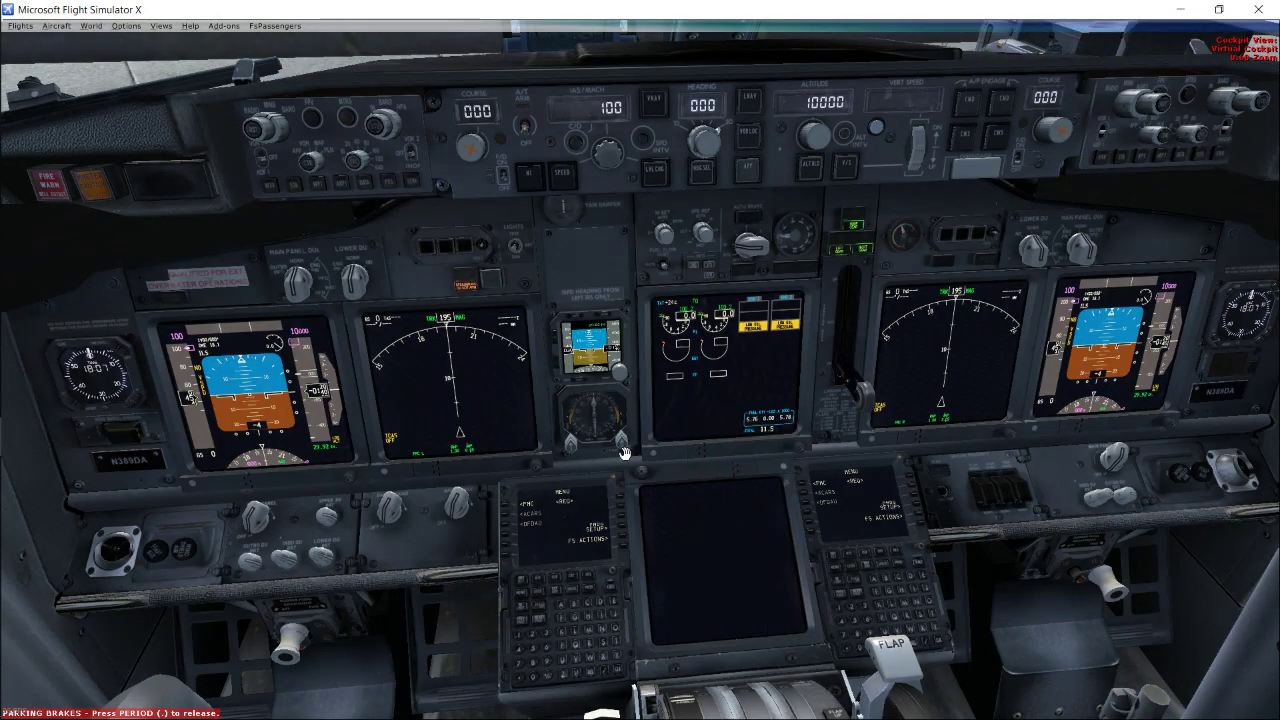
drag(623, 453, 658, 404)
scroll(658, 404, up, 3)
scroll(658, 404, up, 5)
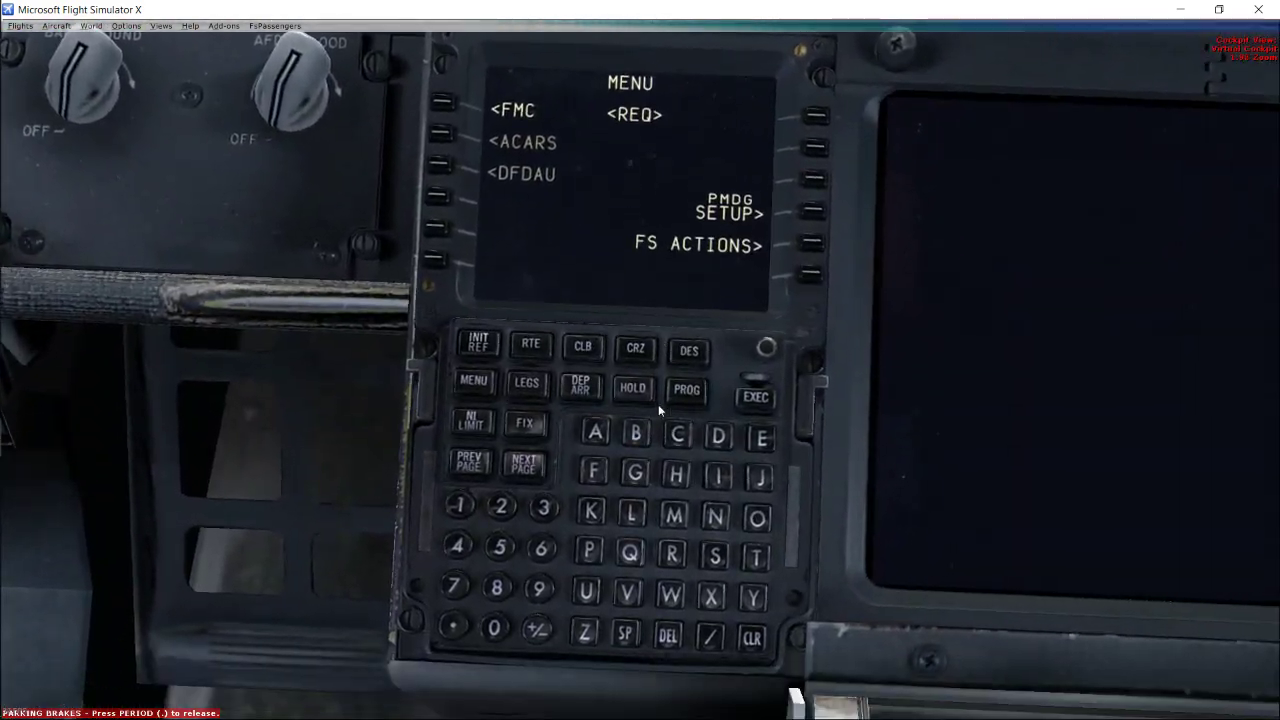
drag(658, 404, 678, 410)
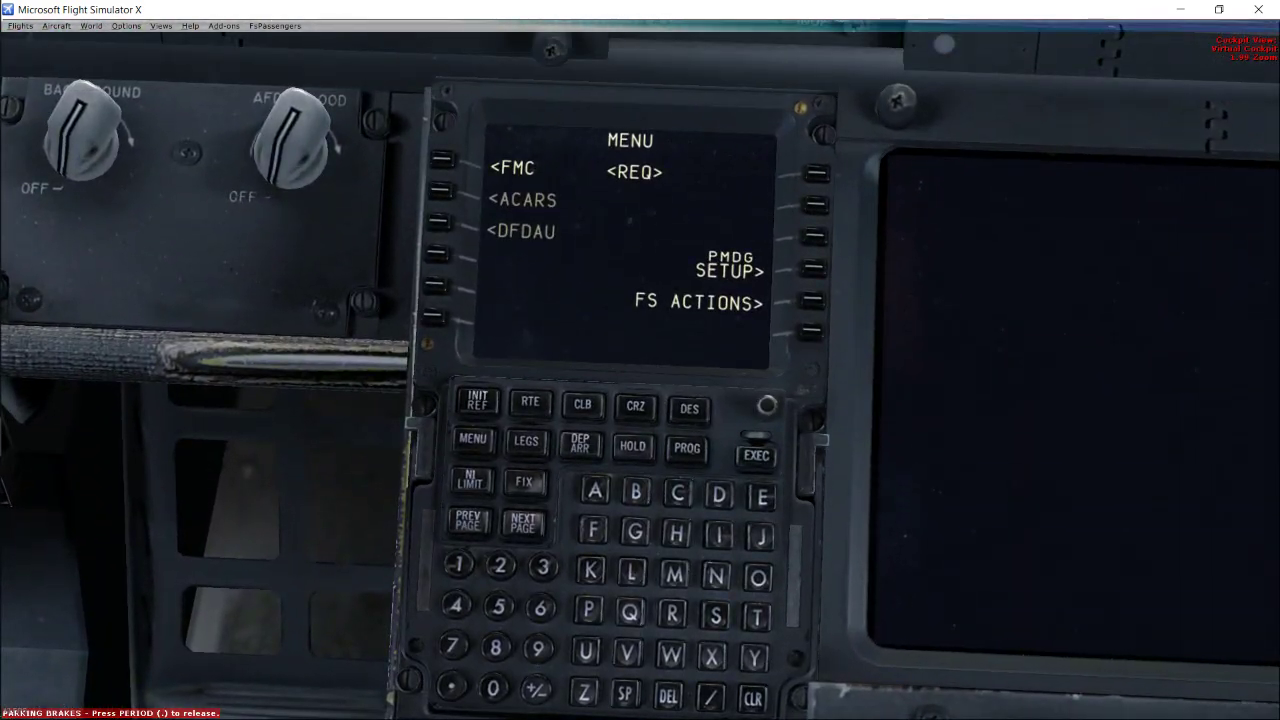
click(813, 302)
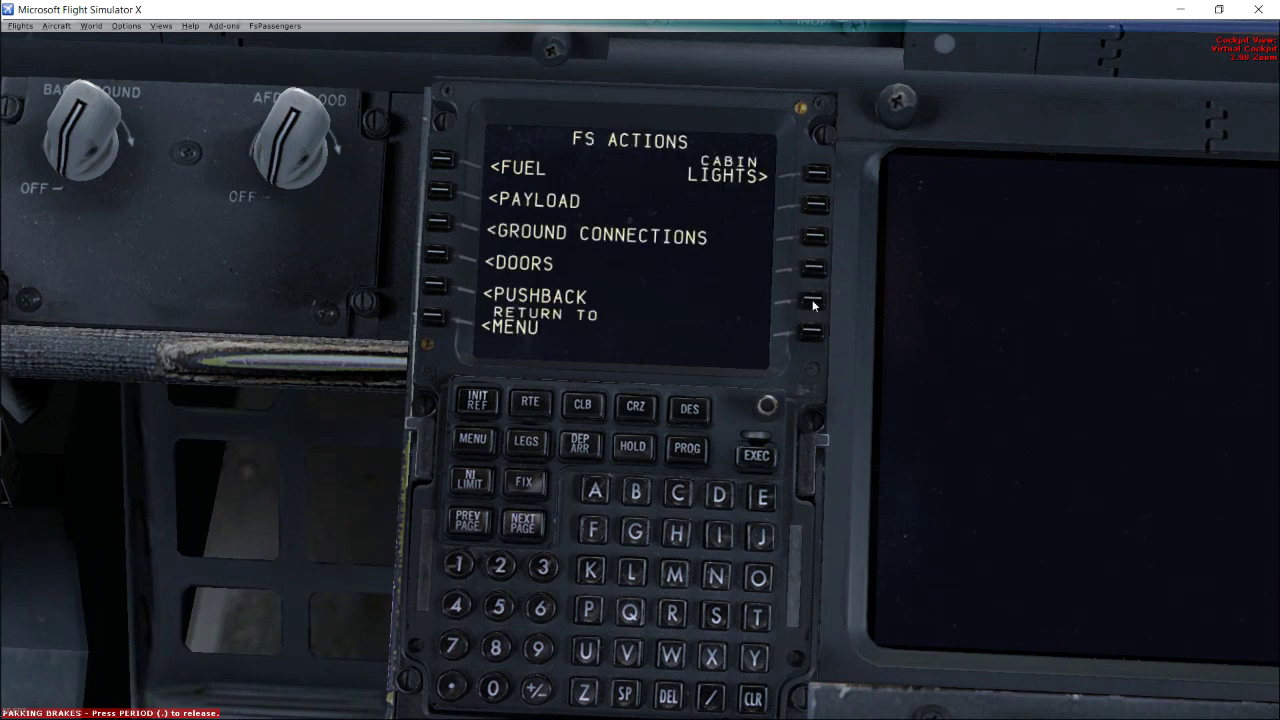
click(432, 189)
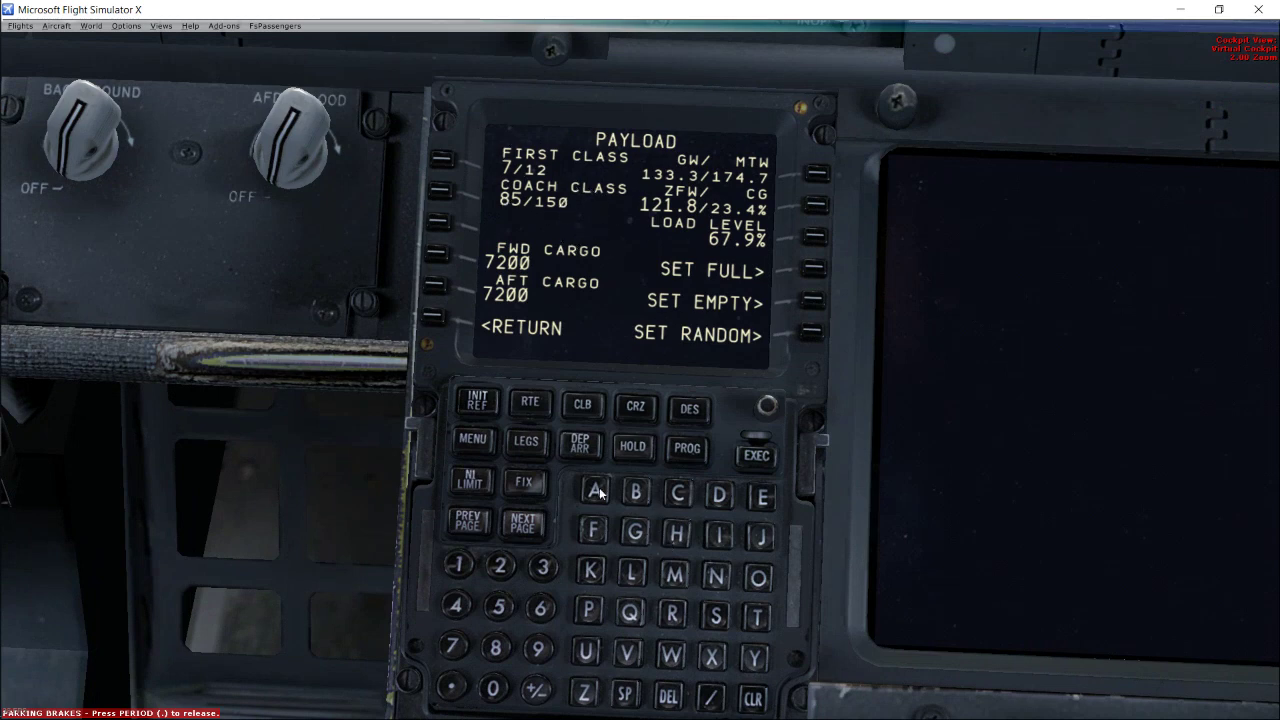
- Check the weights table in the flight plan PDF against the payload values on the CDU
mouse_move(2, 252)
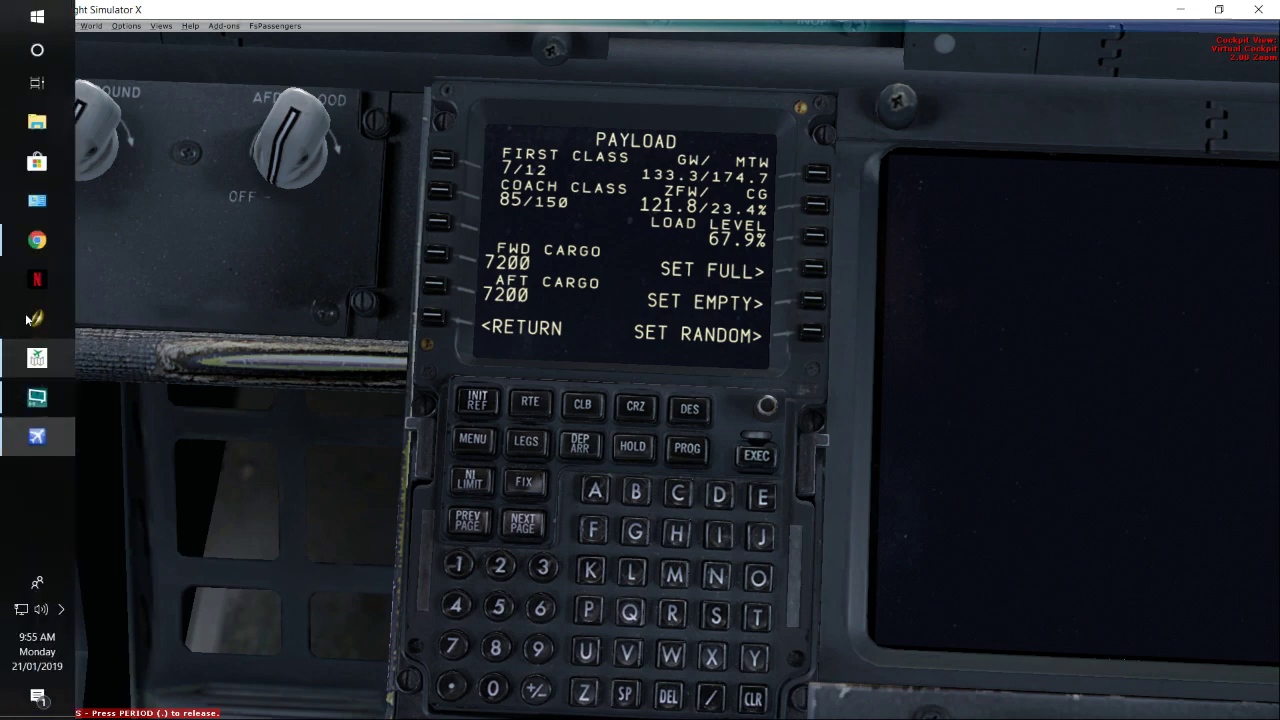
mouse_move(37, 242)
mouse_move(140, 255)
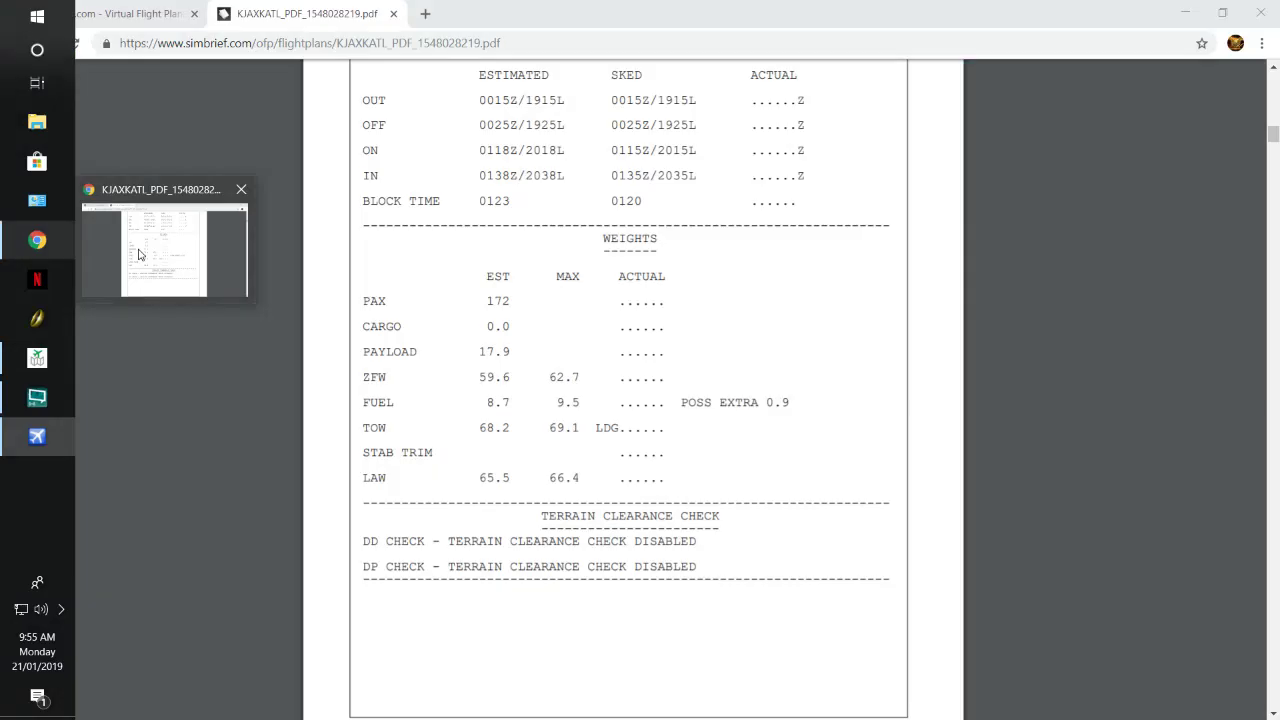
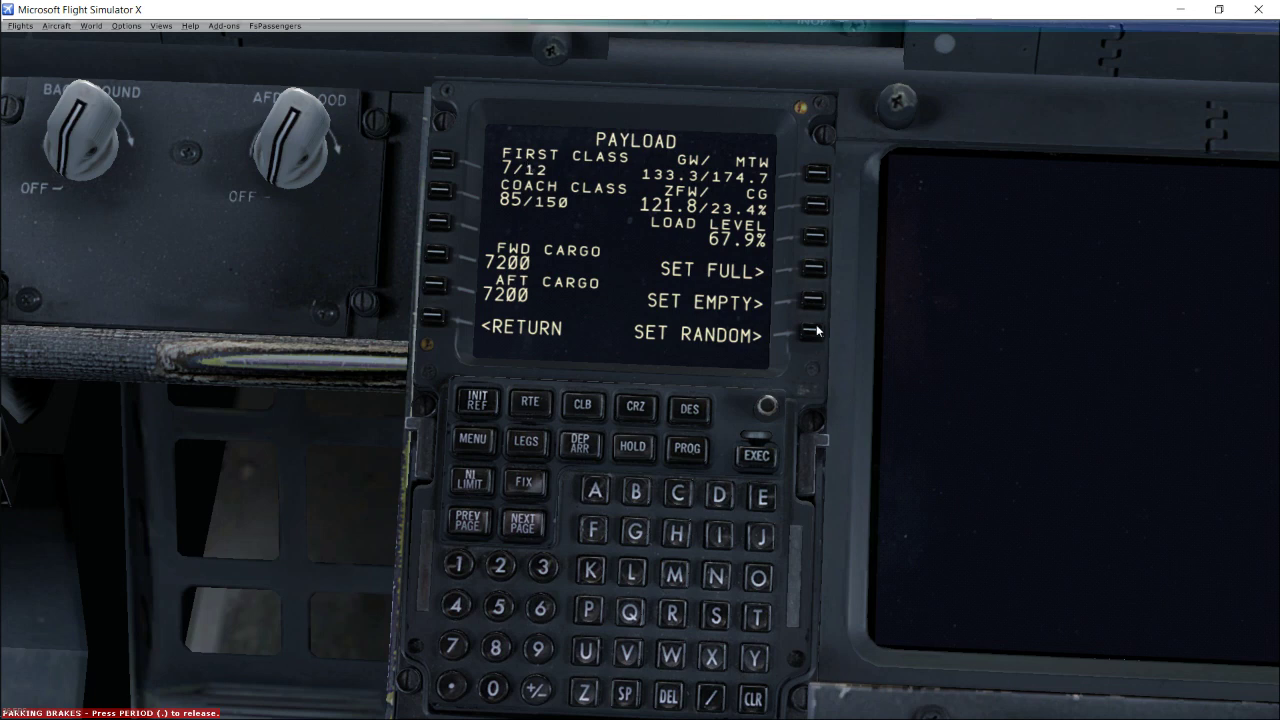
- Leave the Payload page and open the aircraft's Equipment options in PMDG Setup on the CDU
click(436, 320)
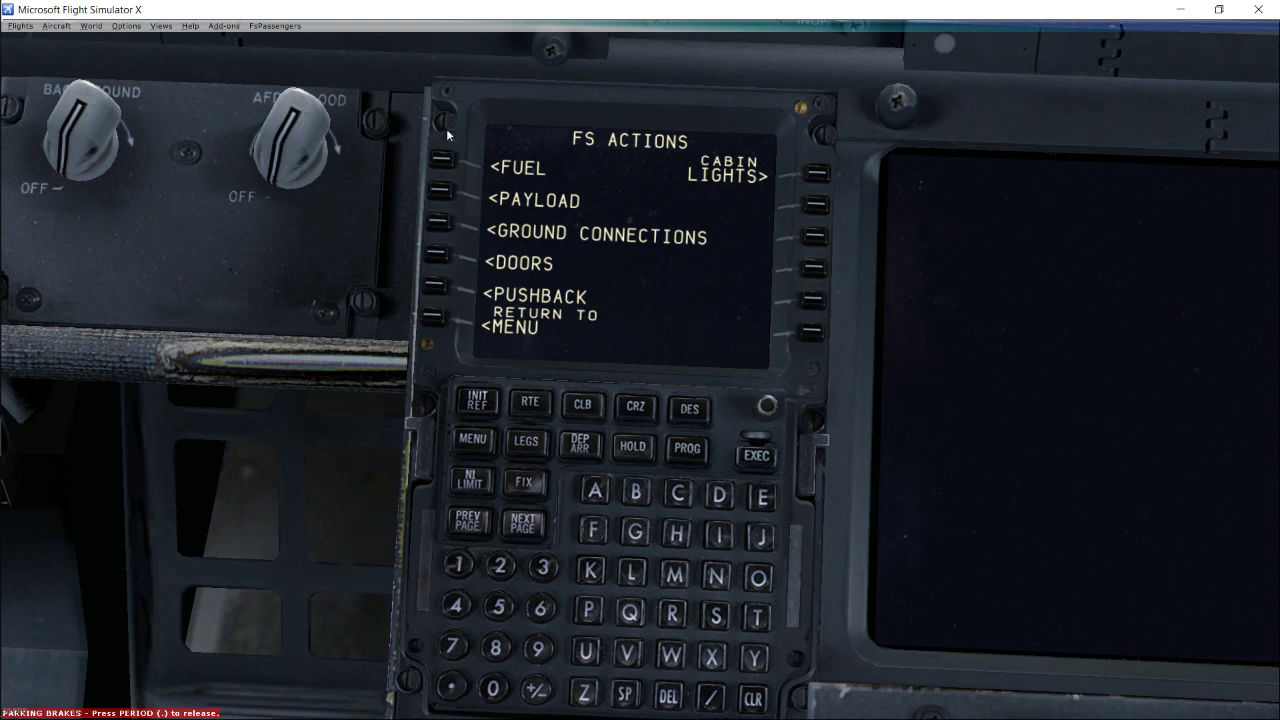
click(432, 317)
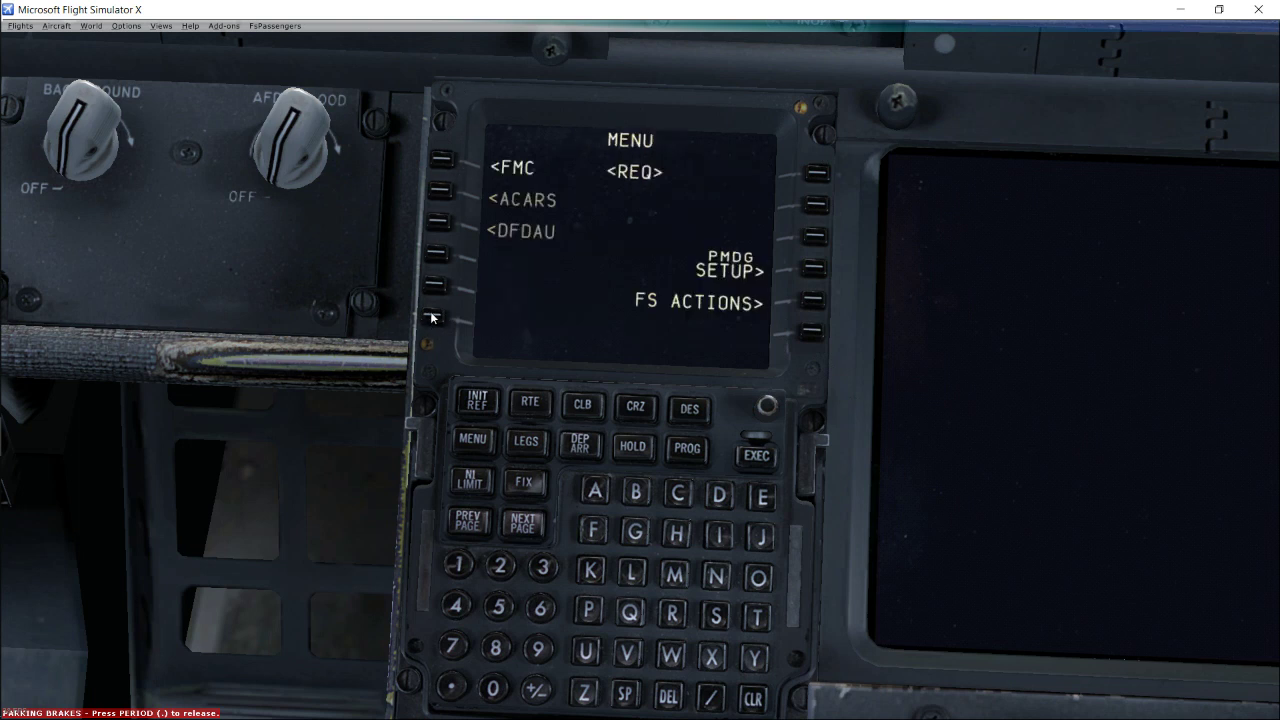
click(815, 270)
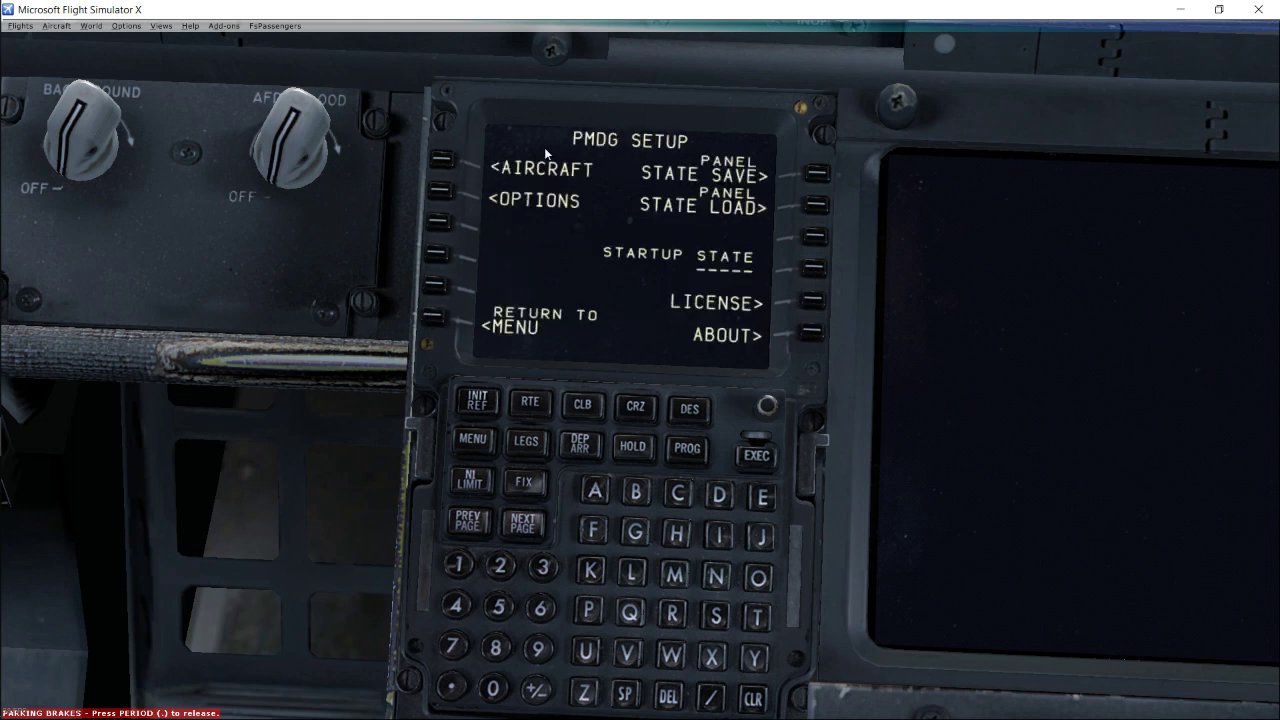
click(442, 161)
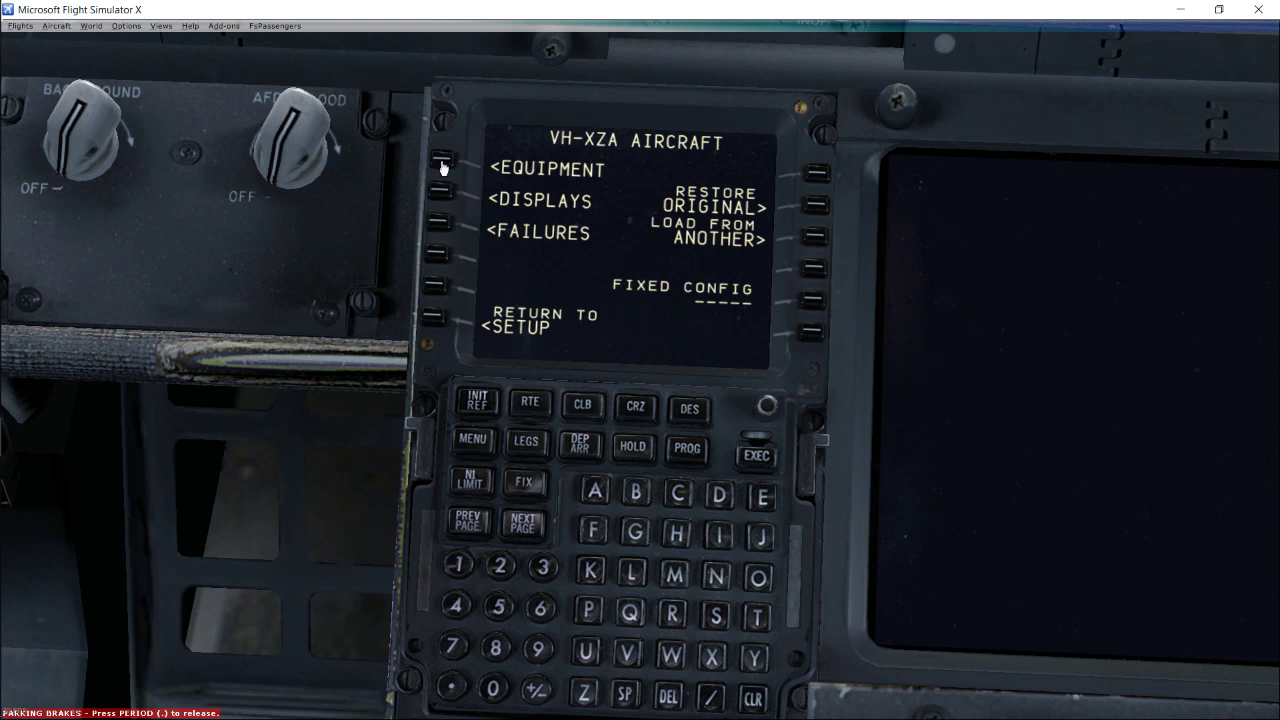
click(442, 163)
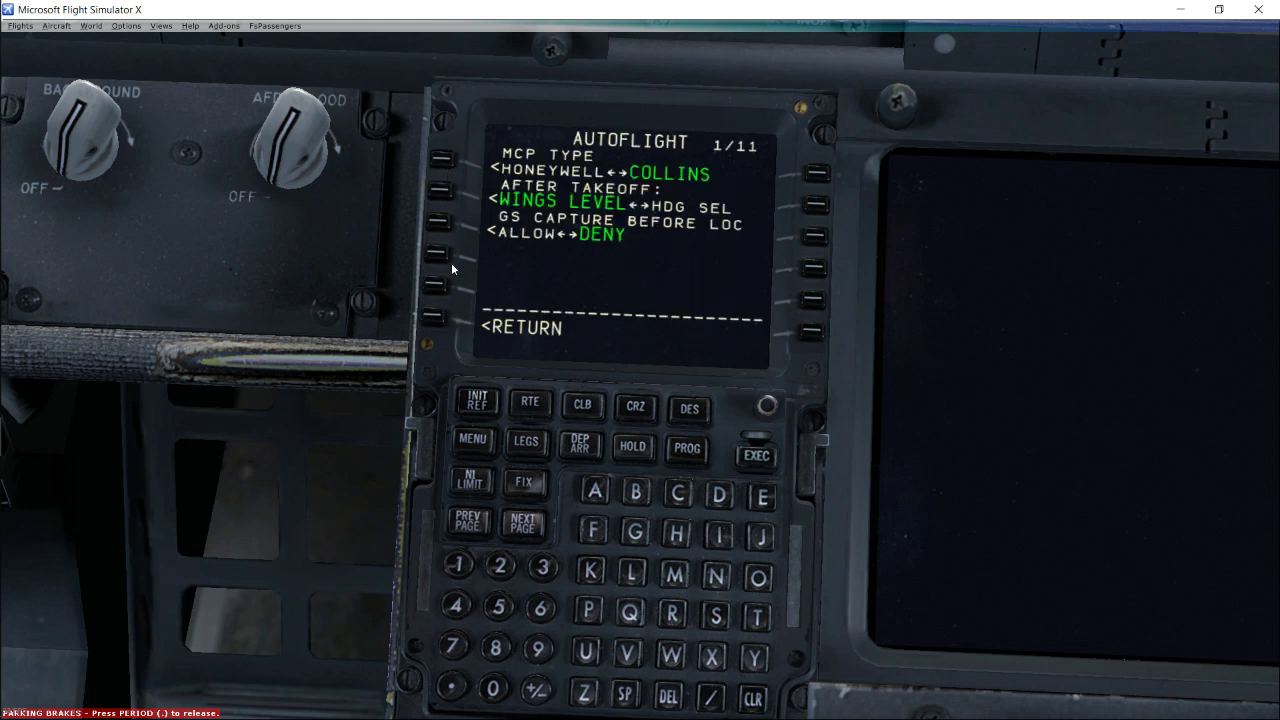
- Look through the aircraft's equipment option pages, from Autoflight and FMS to Airframe and EGPWS, for the cabin layout setting
click(515, 530)
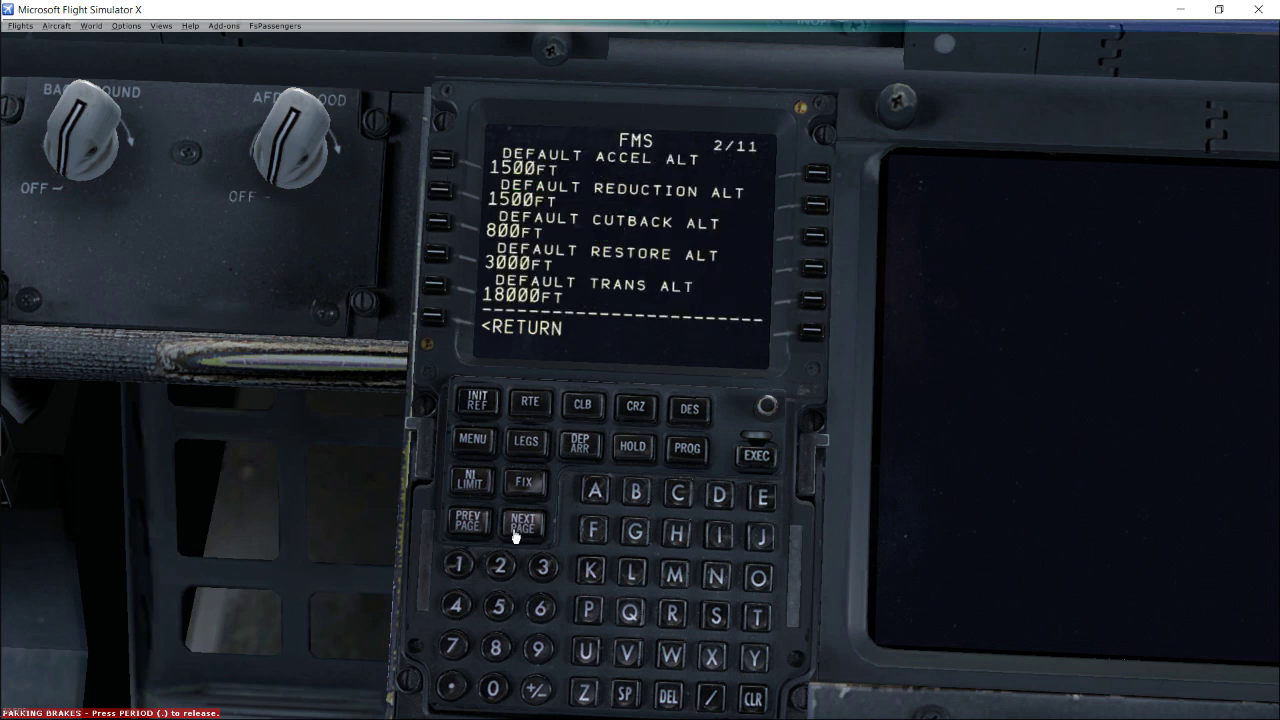
click(515, 530)
click(515, 530)
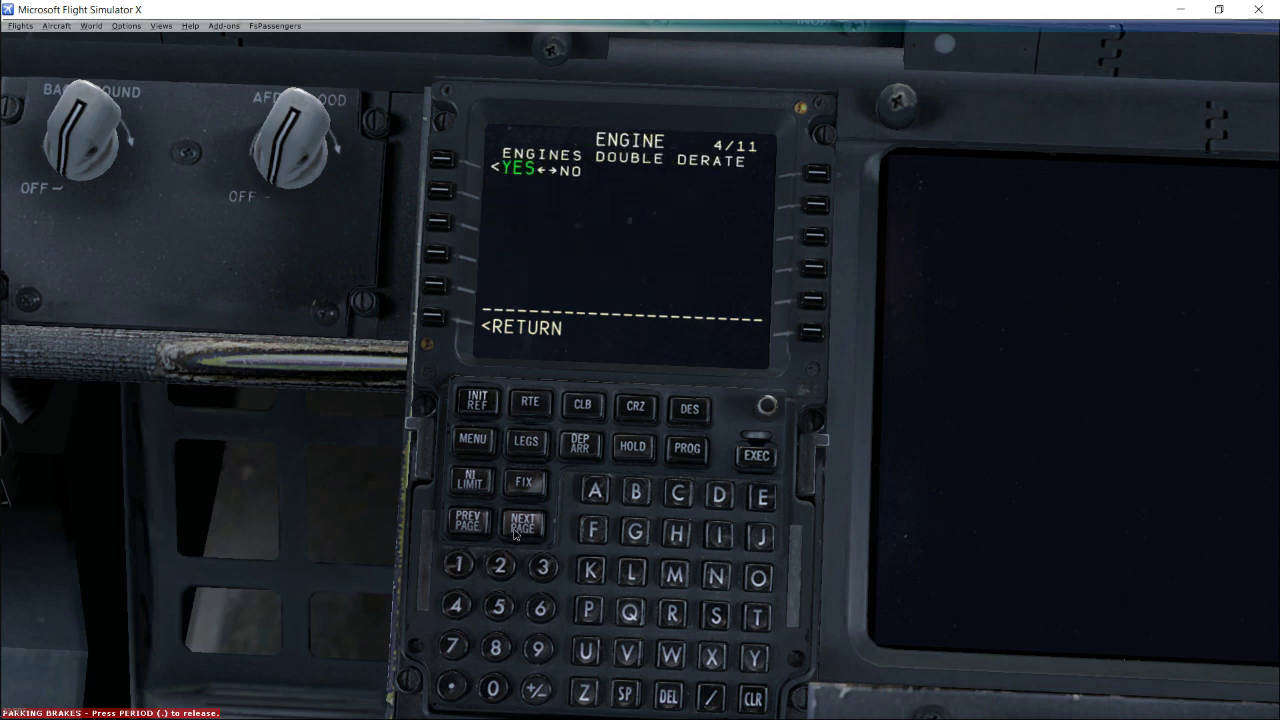
click(515, 533)
click(515, 533)
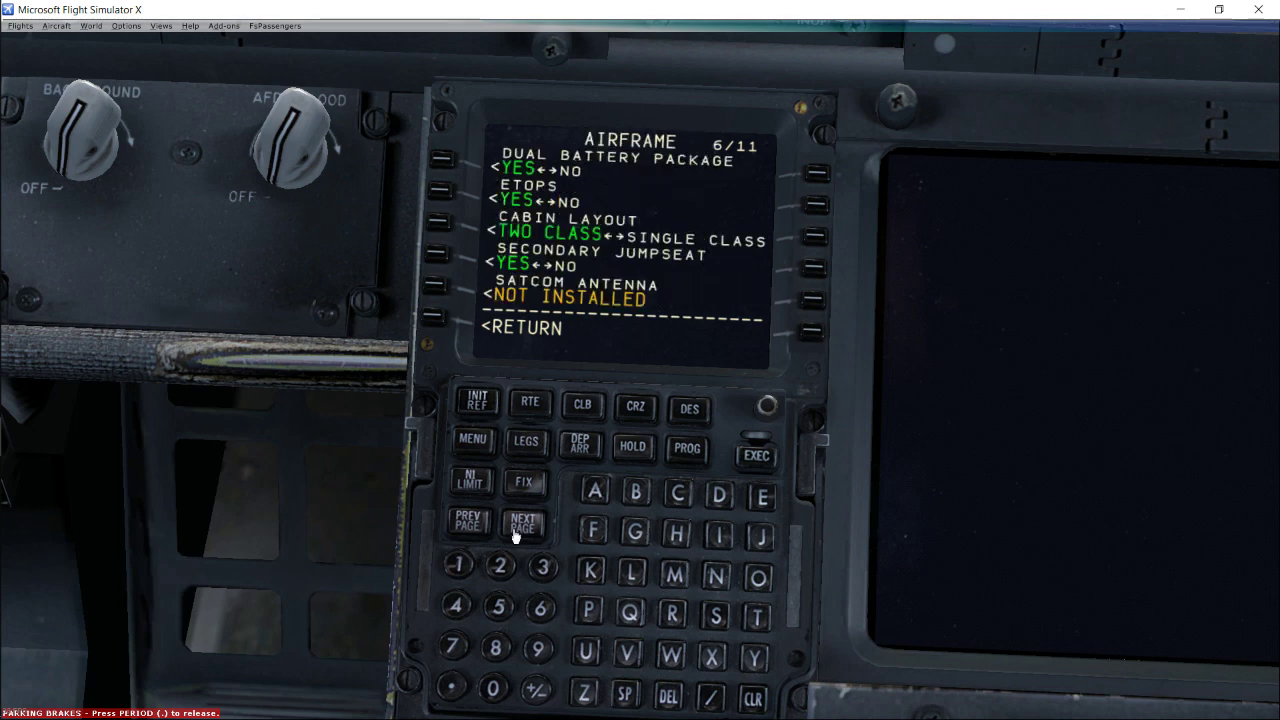
click(515, 533)
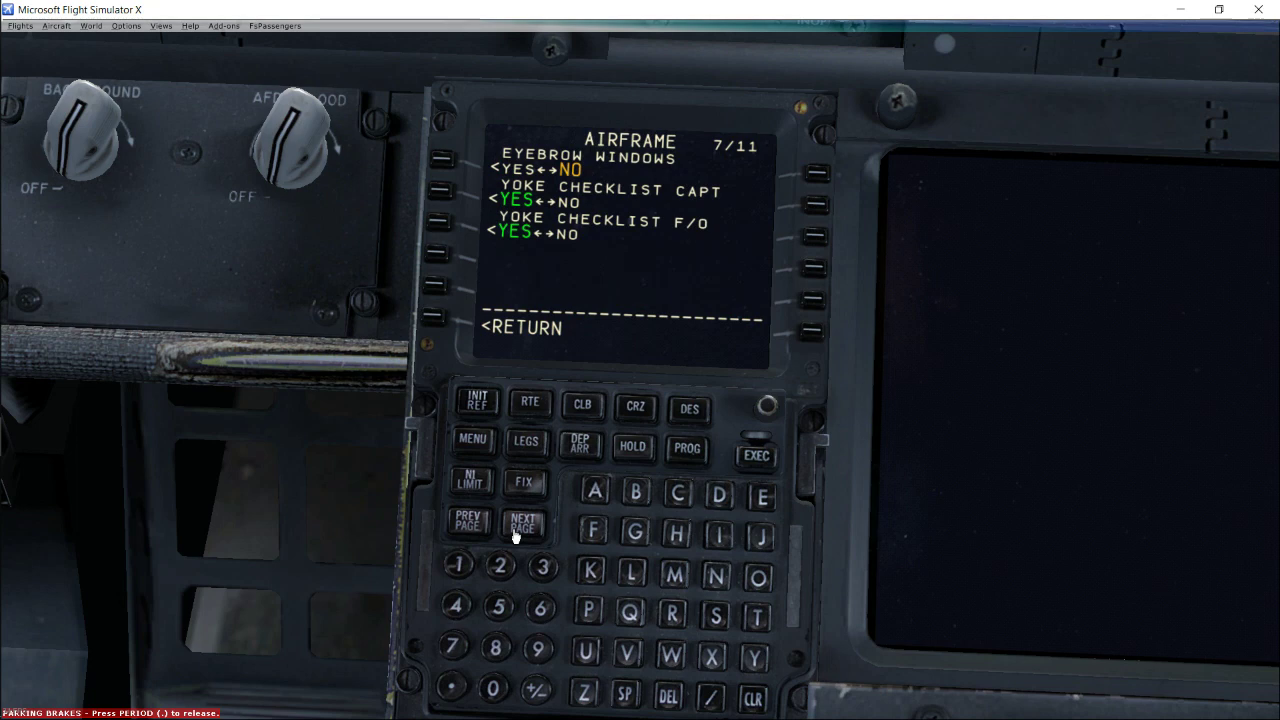
click(515, 533)
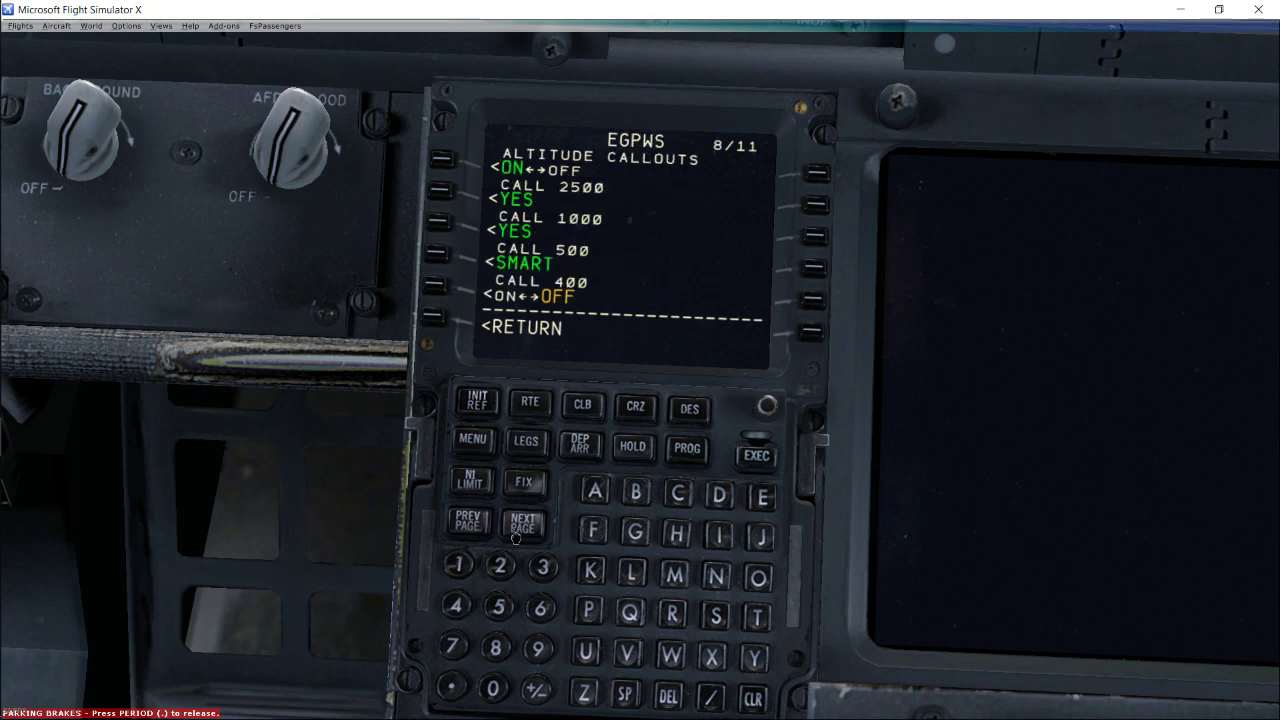
click(515, 533)
click(515, 533)
click(515, 533)
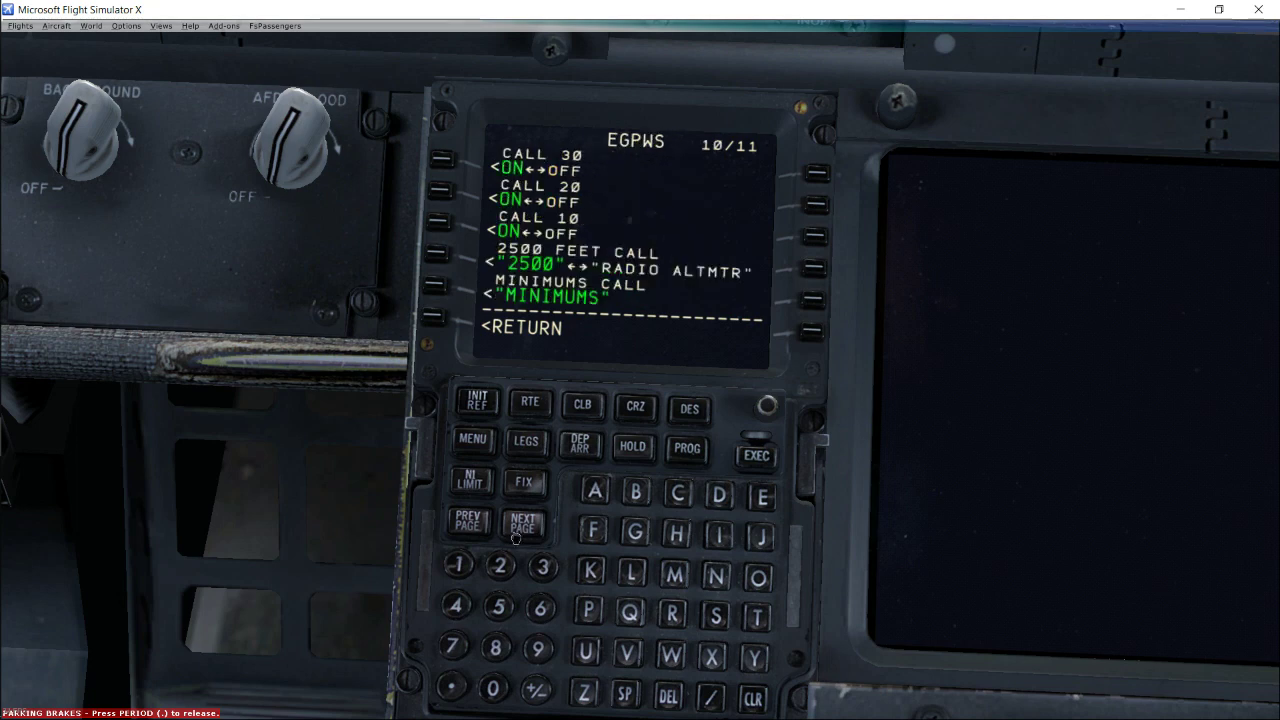
click(515, 533)
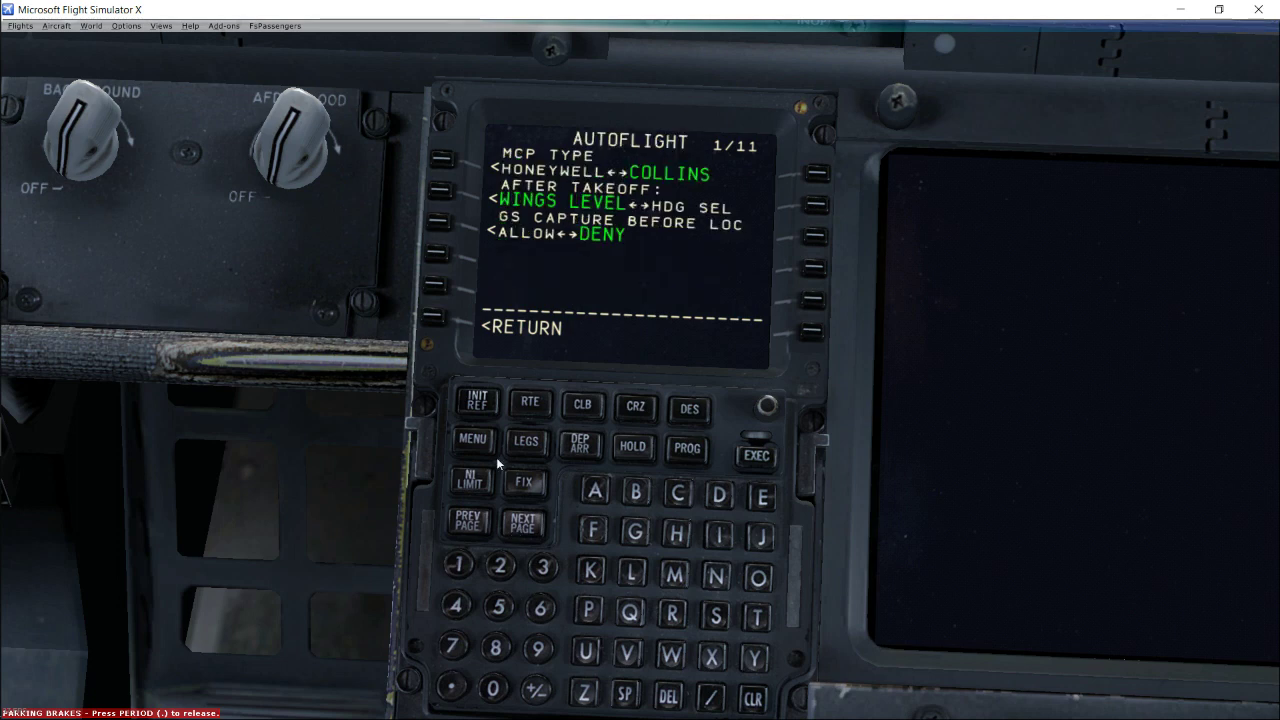
- Look through the aircraft's Displays option pages covering the PFD, ND and engine settings, and return to the aircraft page
click(433, 318)
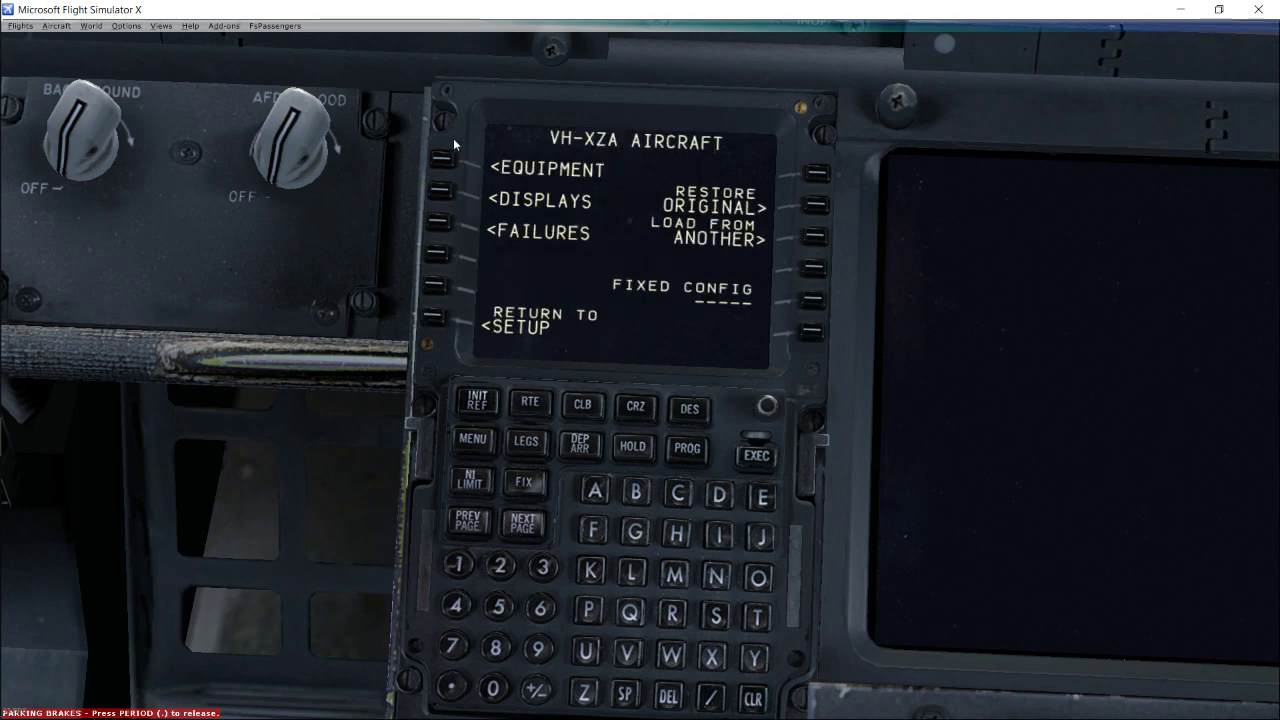
click(438, 197)
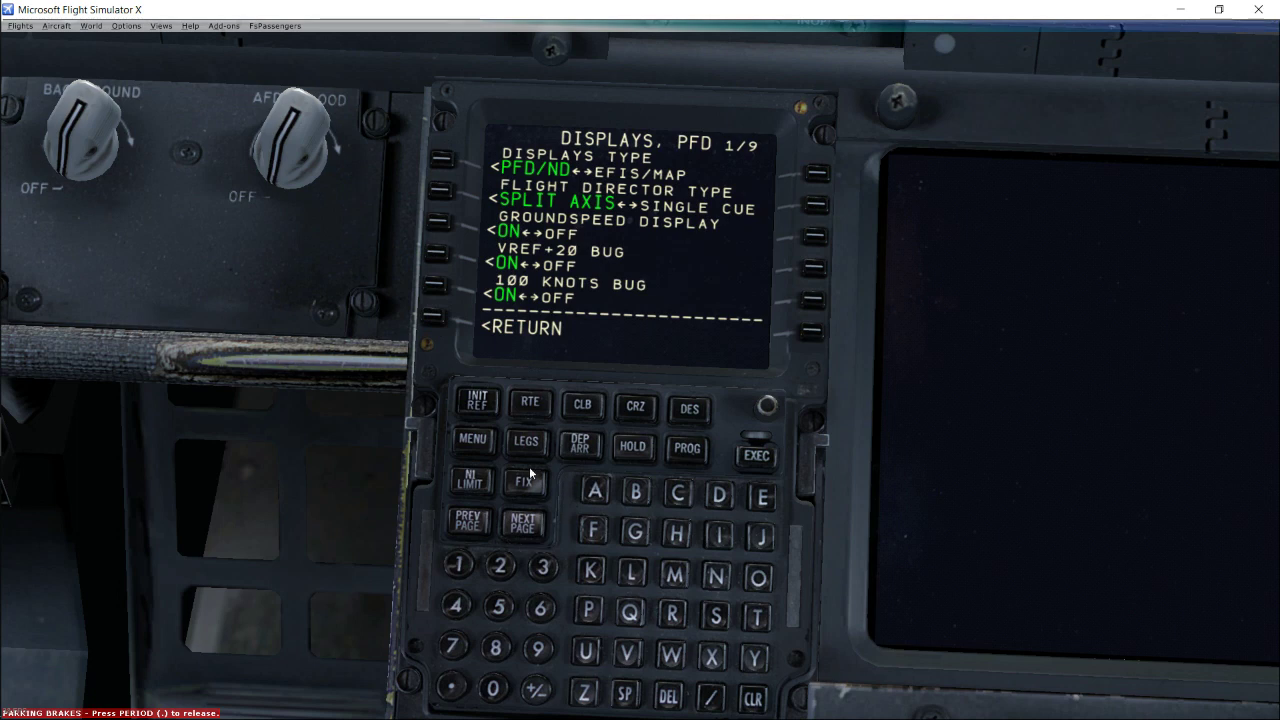
click(526, 535)
click(526, 535)
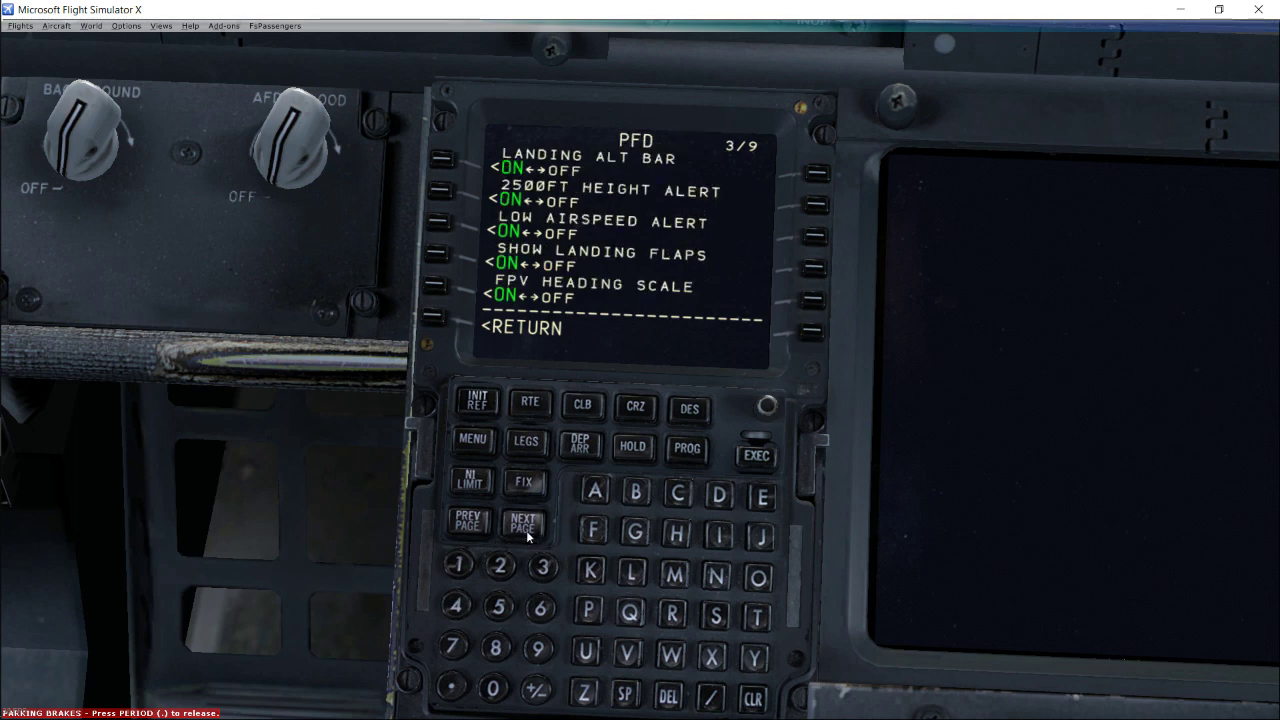
click(527, 537)
click(528, 537)
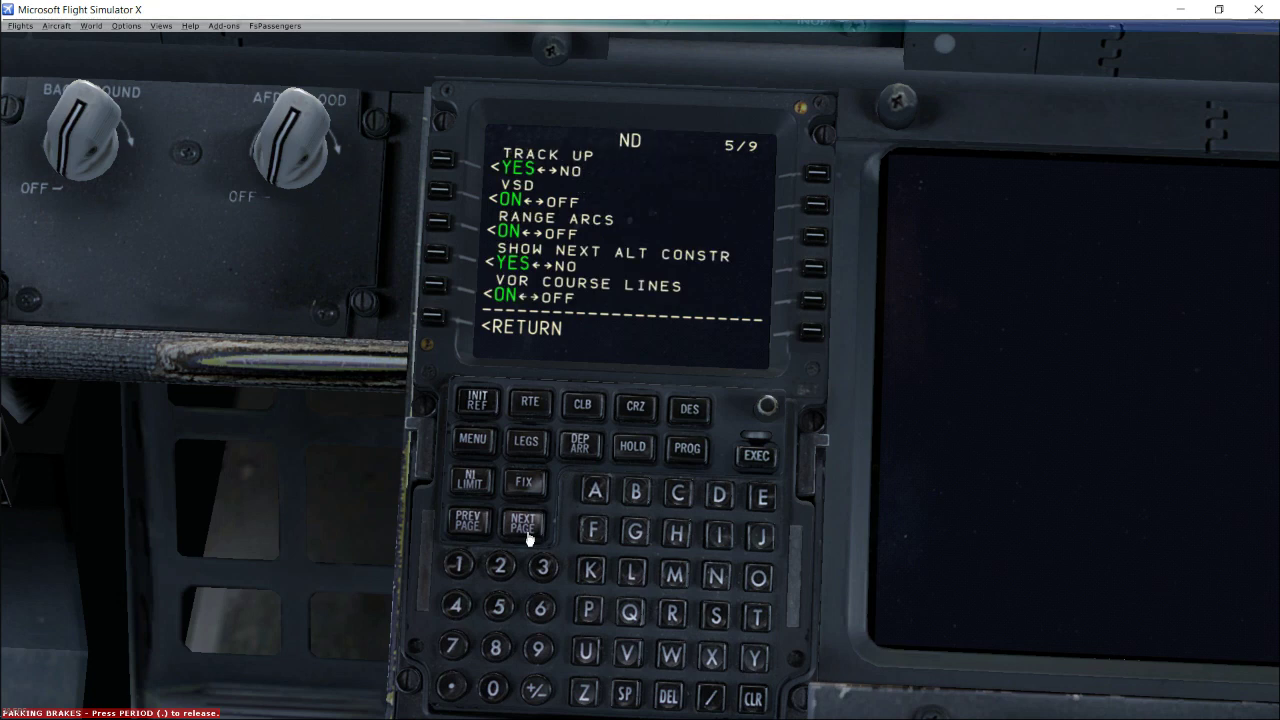
click(528, 537)
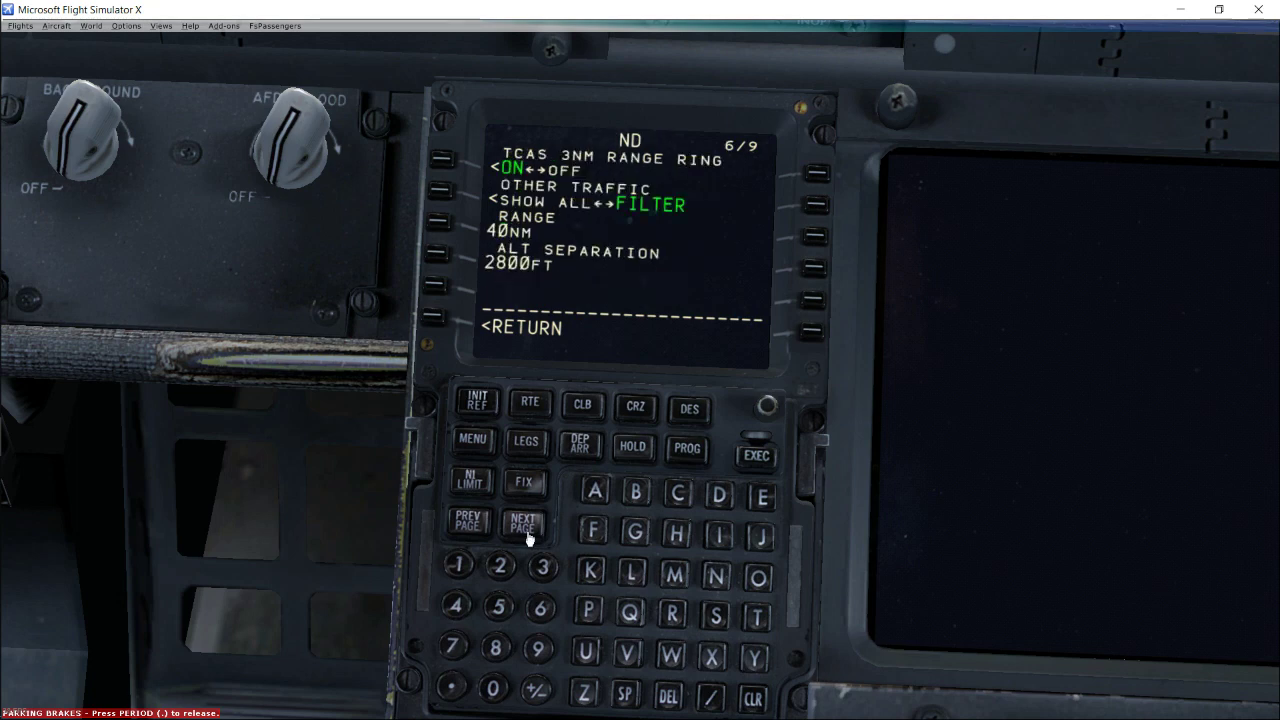
click(528, 537)
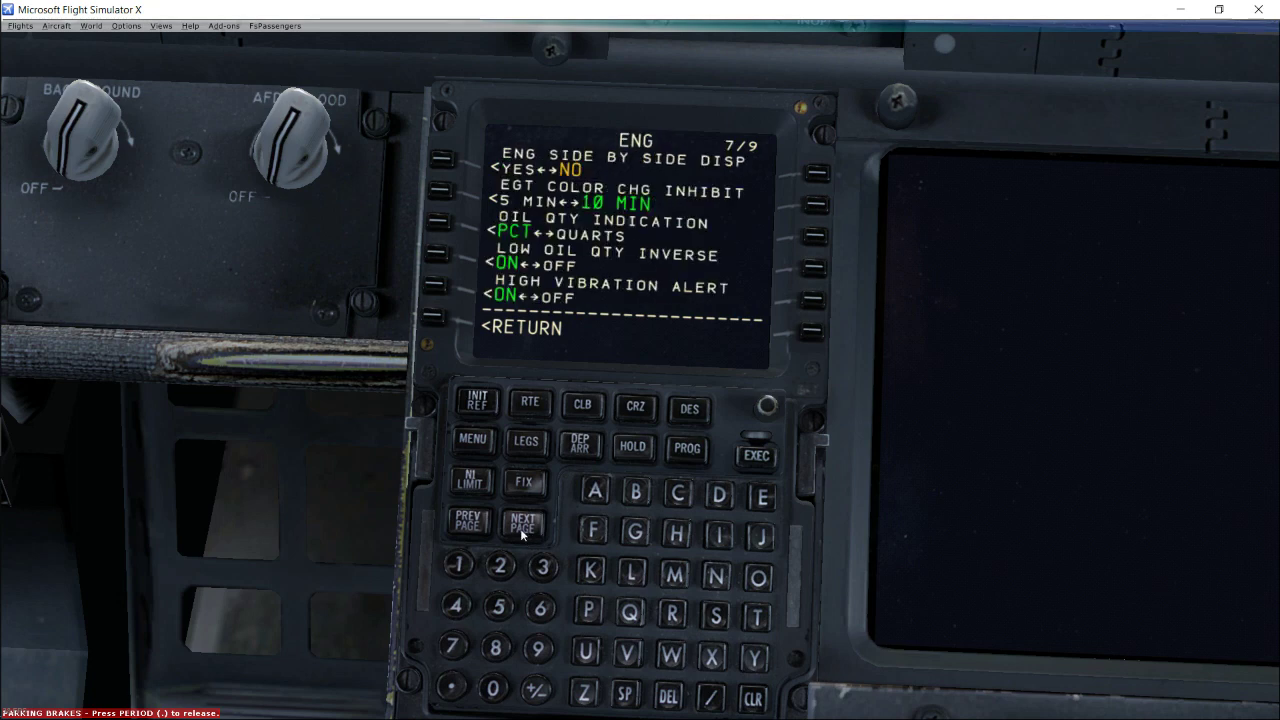
click(486, 526)
click(514, 527)
click(517, 529)
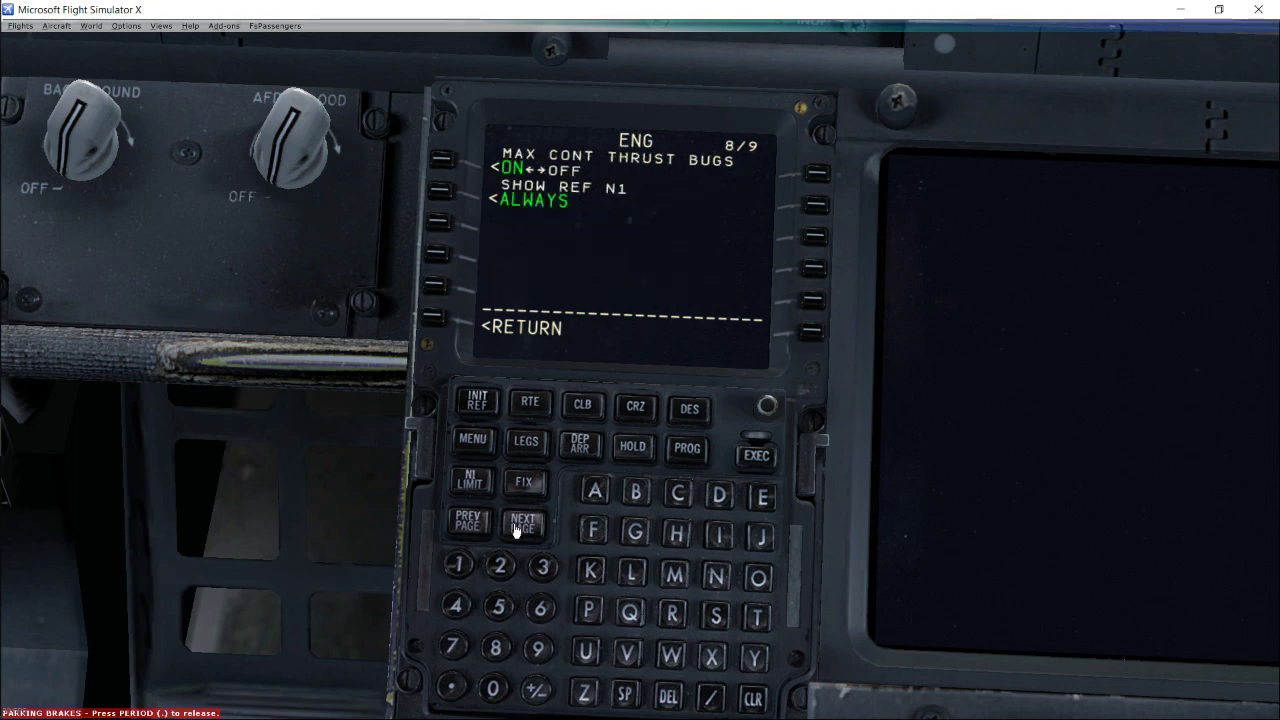
click(437, 319)
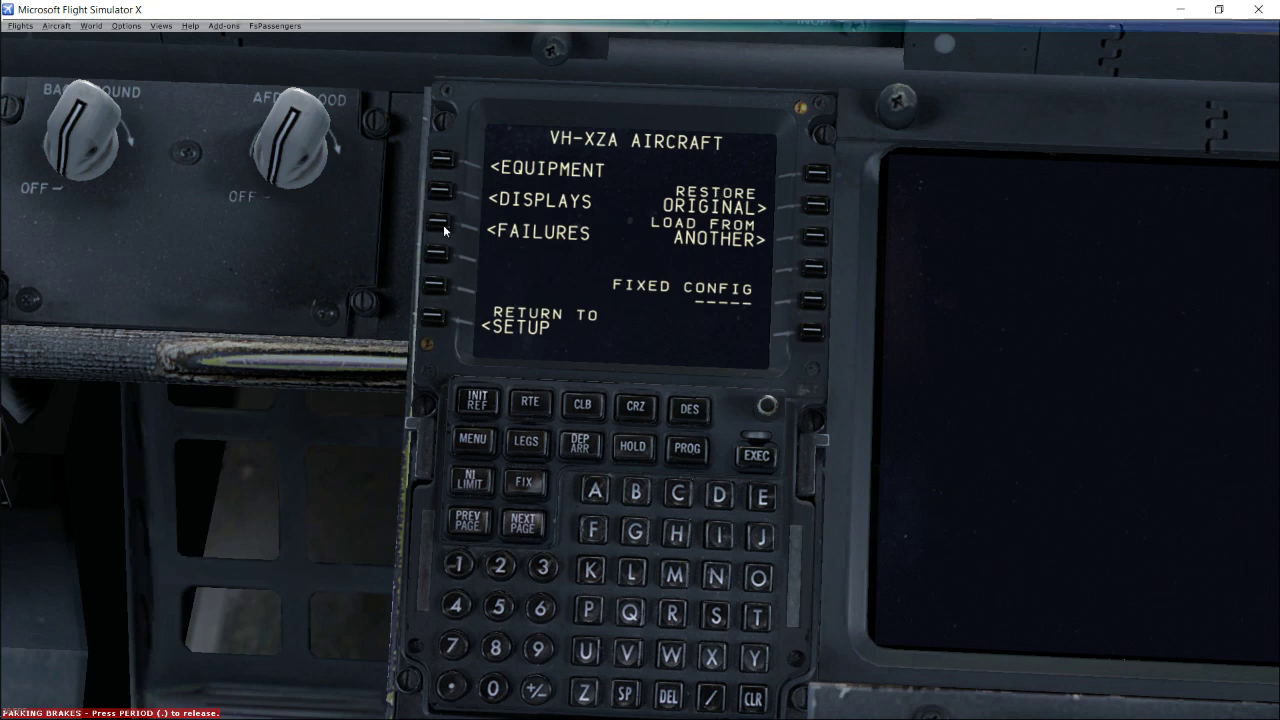
- Recheck the first equipment page and the PFD, EFIS/MAP, ND and engine display pages for the cabin layout setting
click(437, 162)
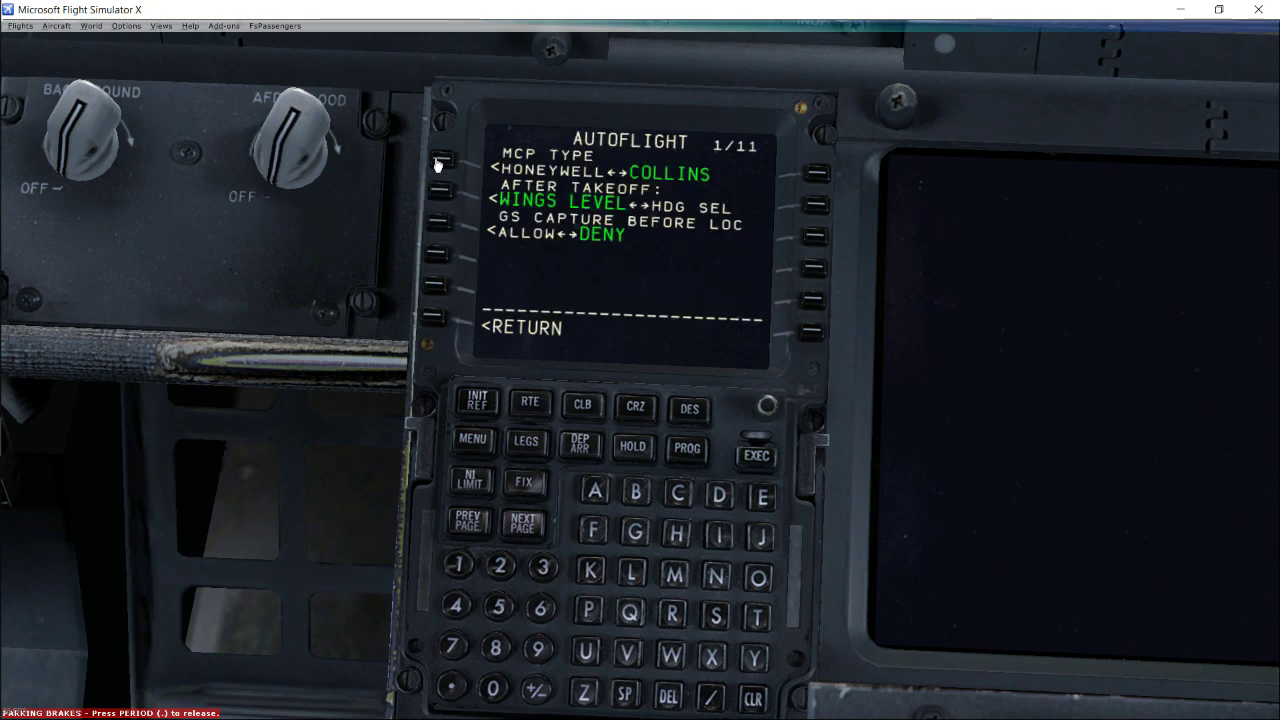
click(434, 317)
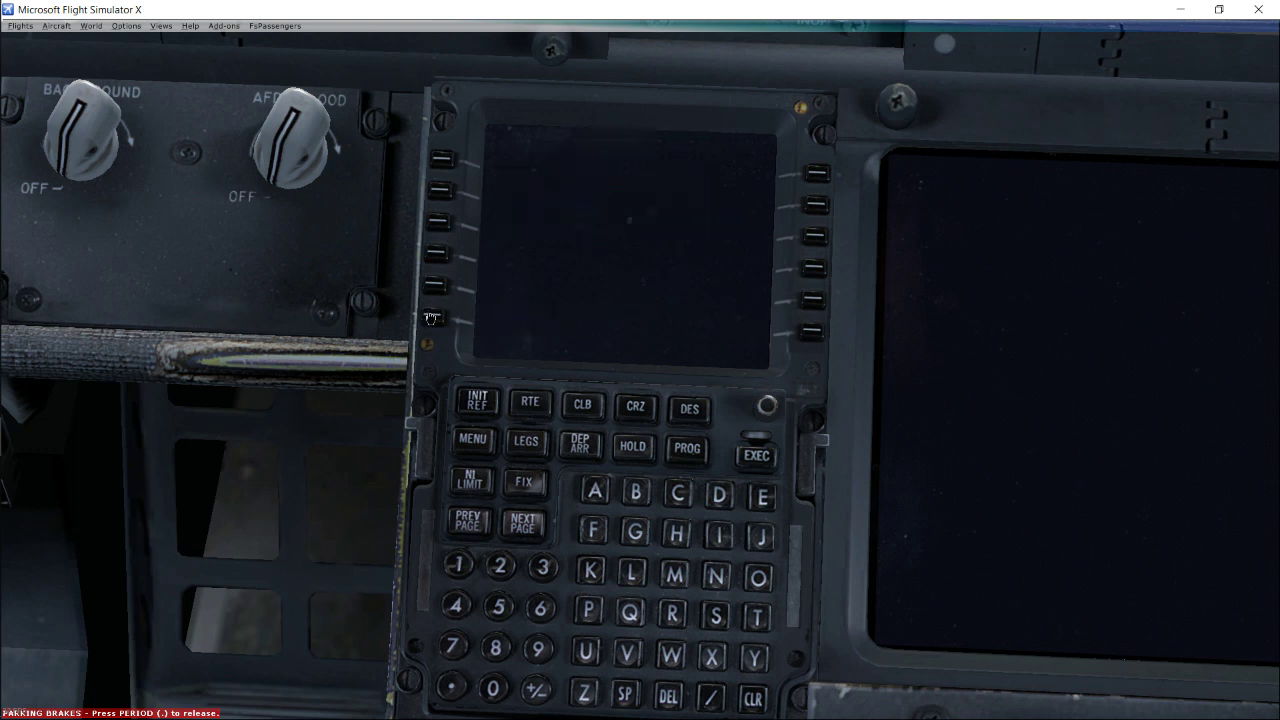
click(437, 197)
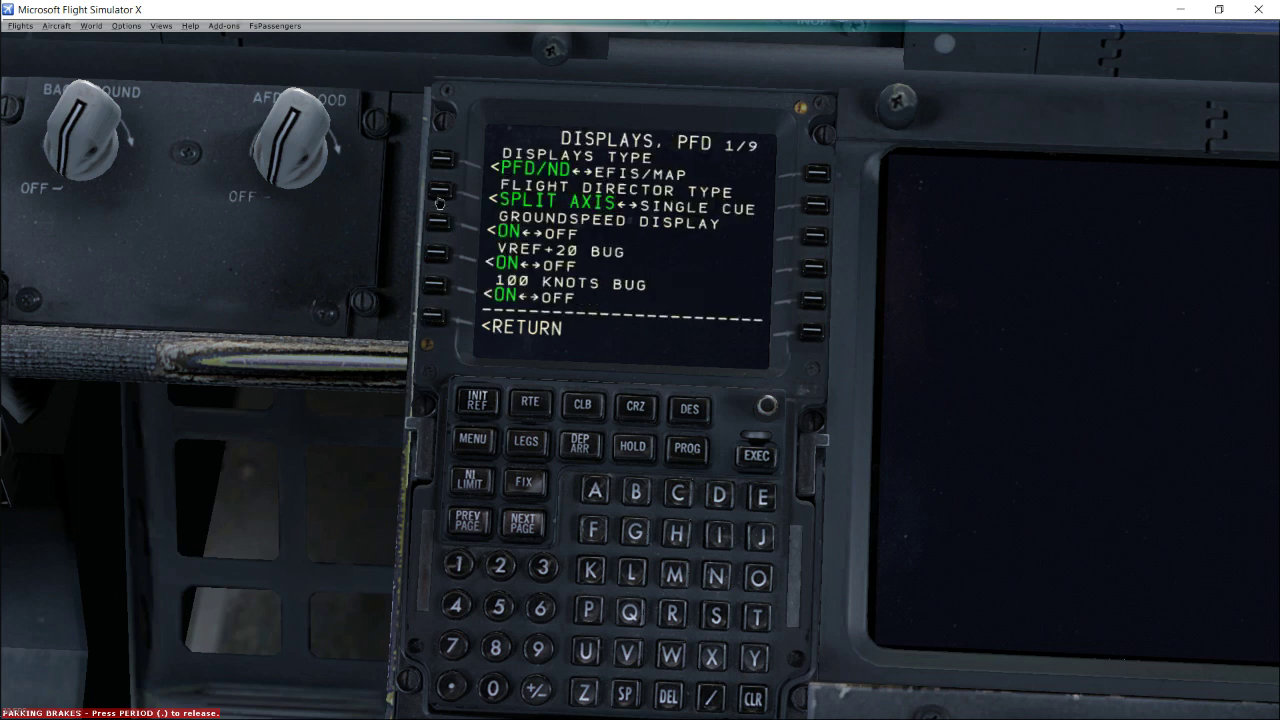
click(525, 524)
click(525, 524)
click(525, 524)
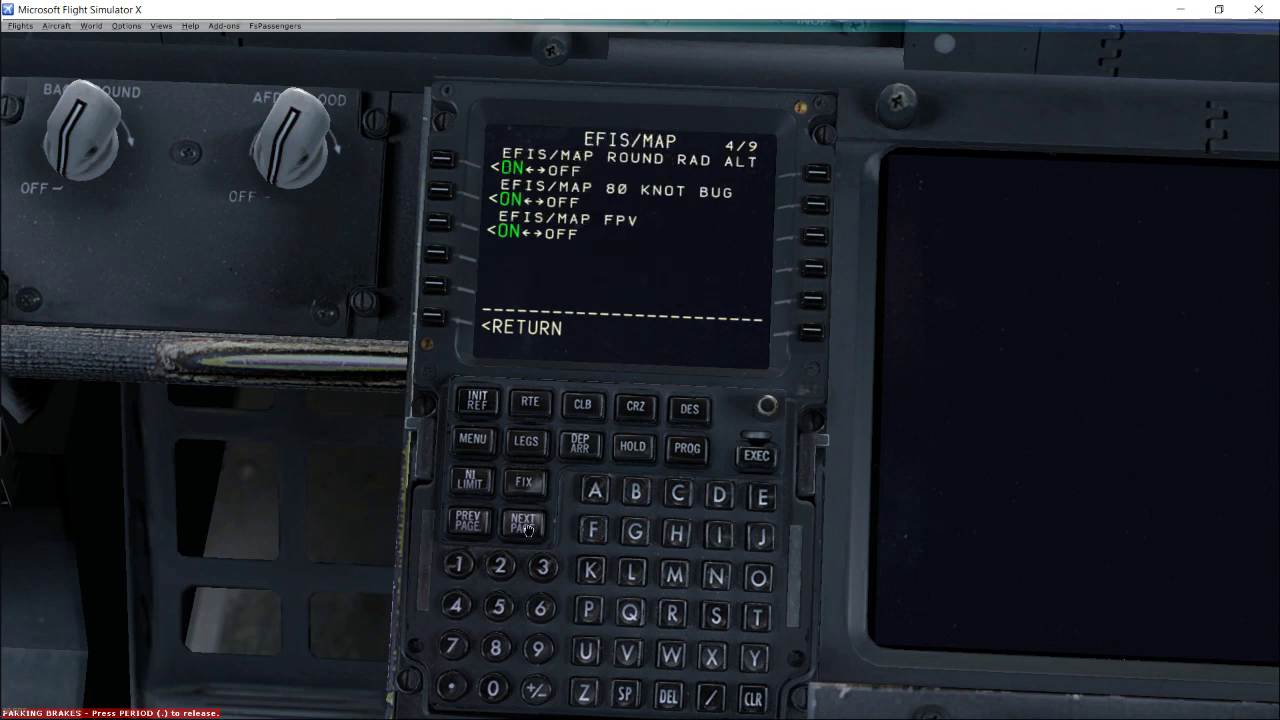
click(525, 524)
click(525, 524)
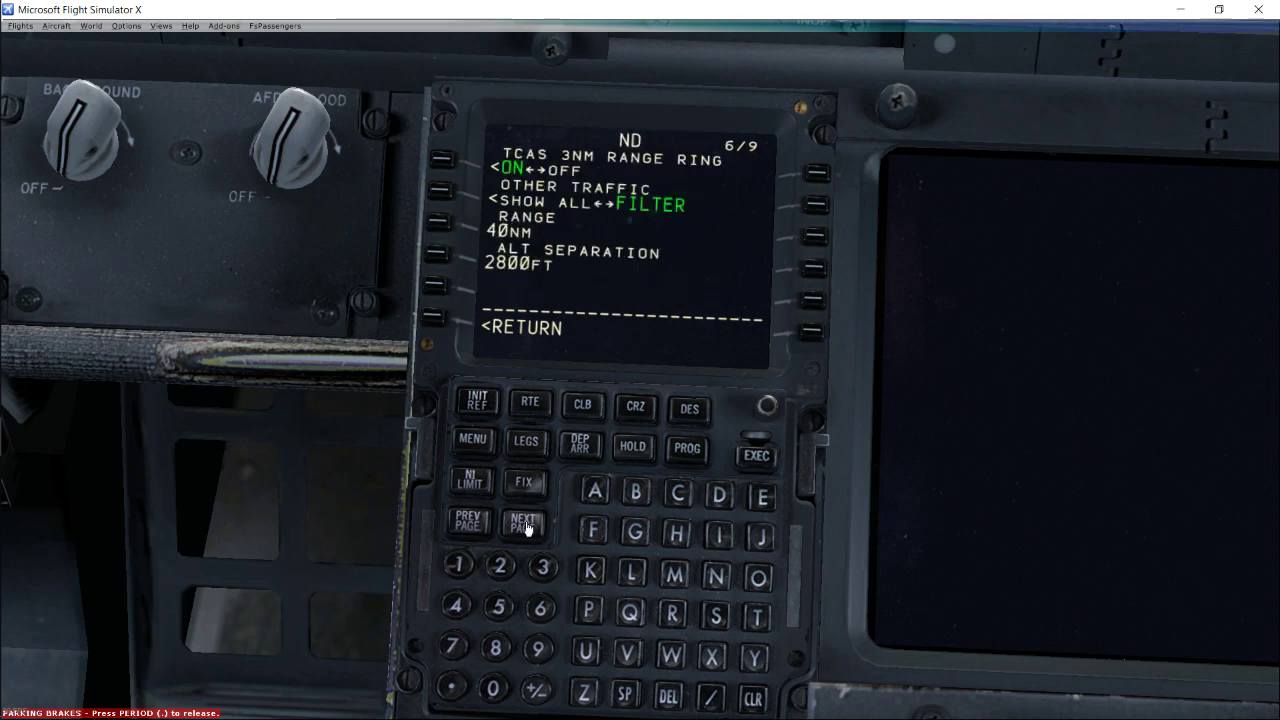
click(525, 524)
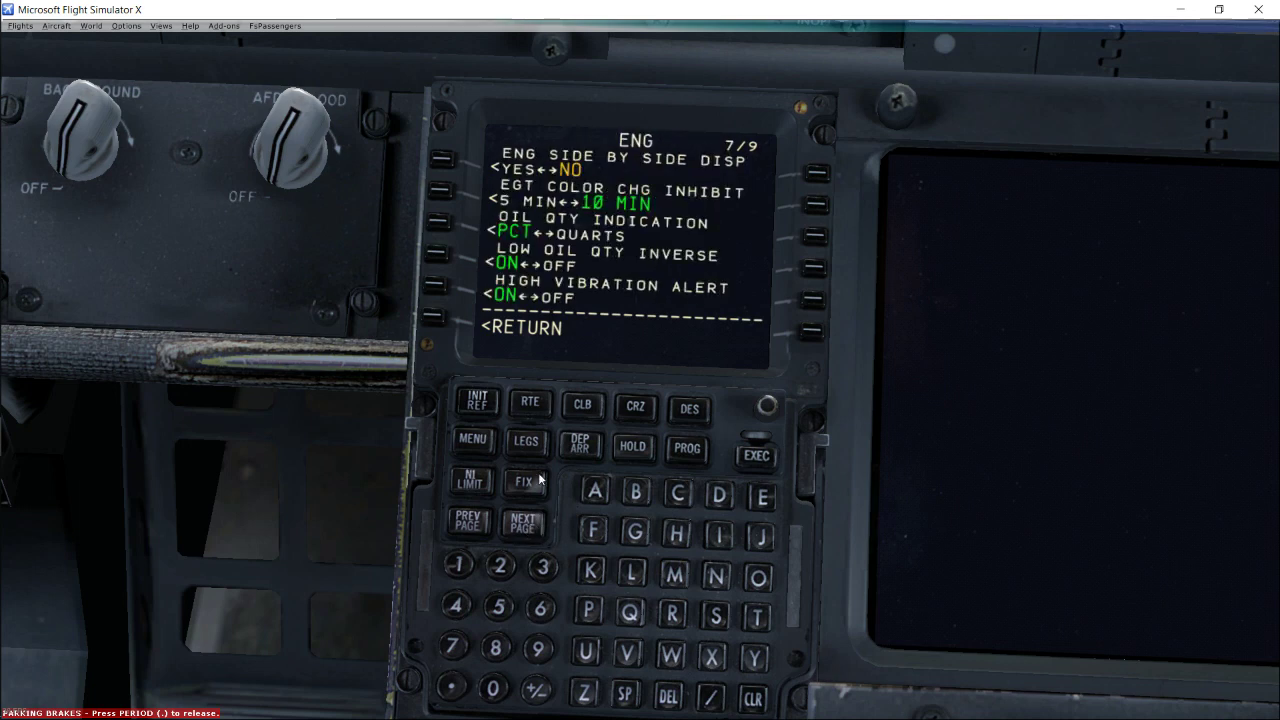
click(522, 524)
click(440, 318)
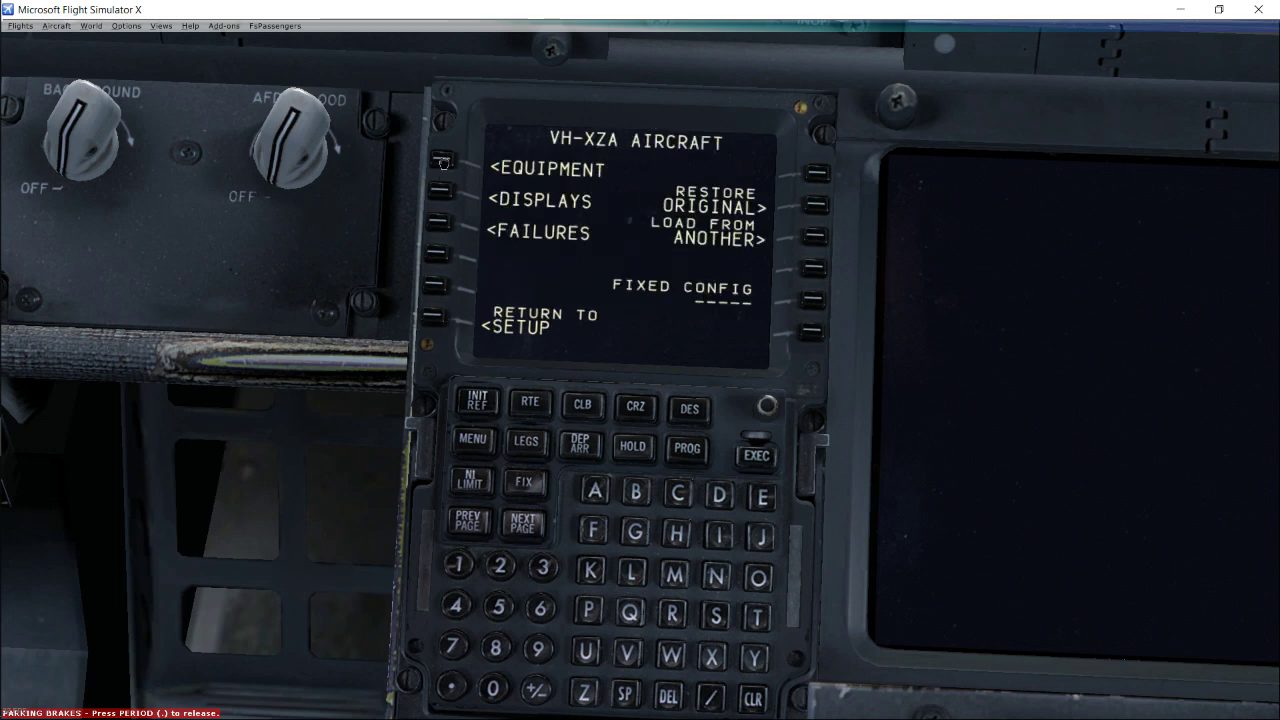
- Set the cabin layout to Single Class on Airframe page 6 of the aircraft's equipment options
click(442, 161)
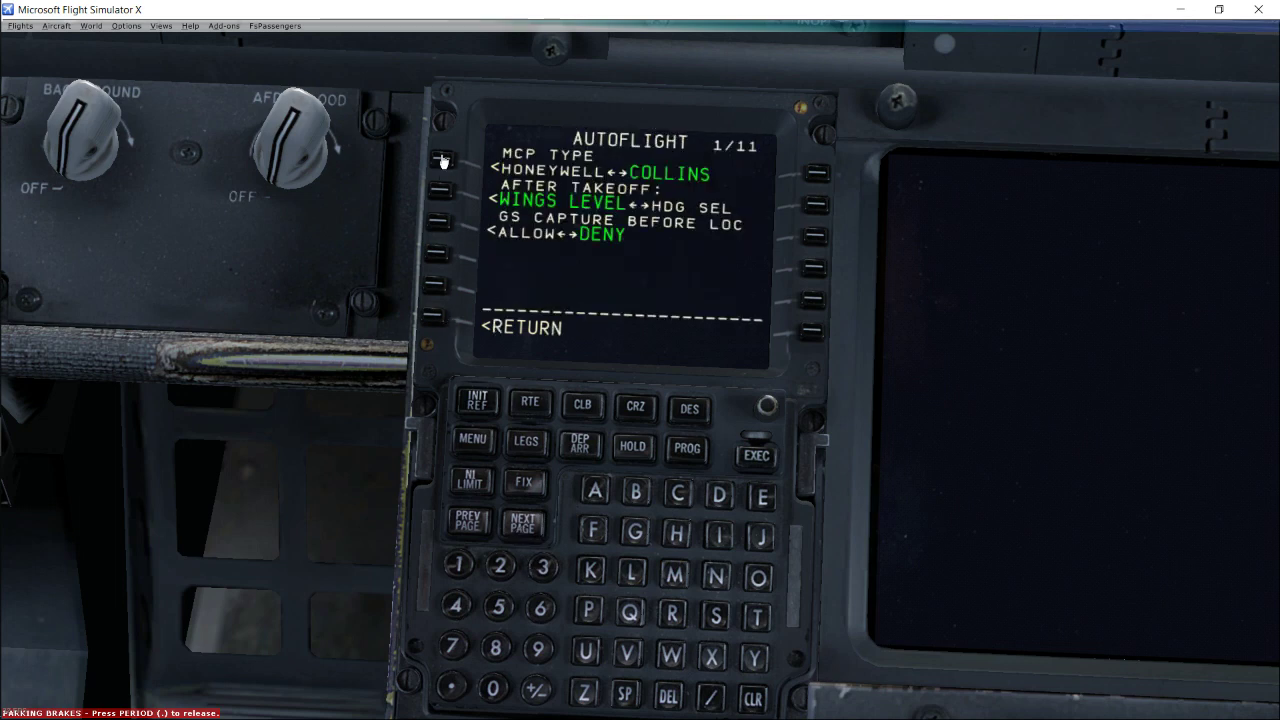
click(522, 524)
click(522, 524)
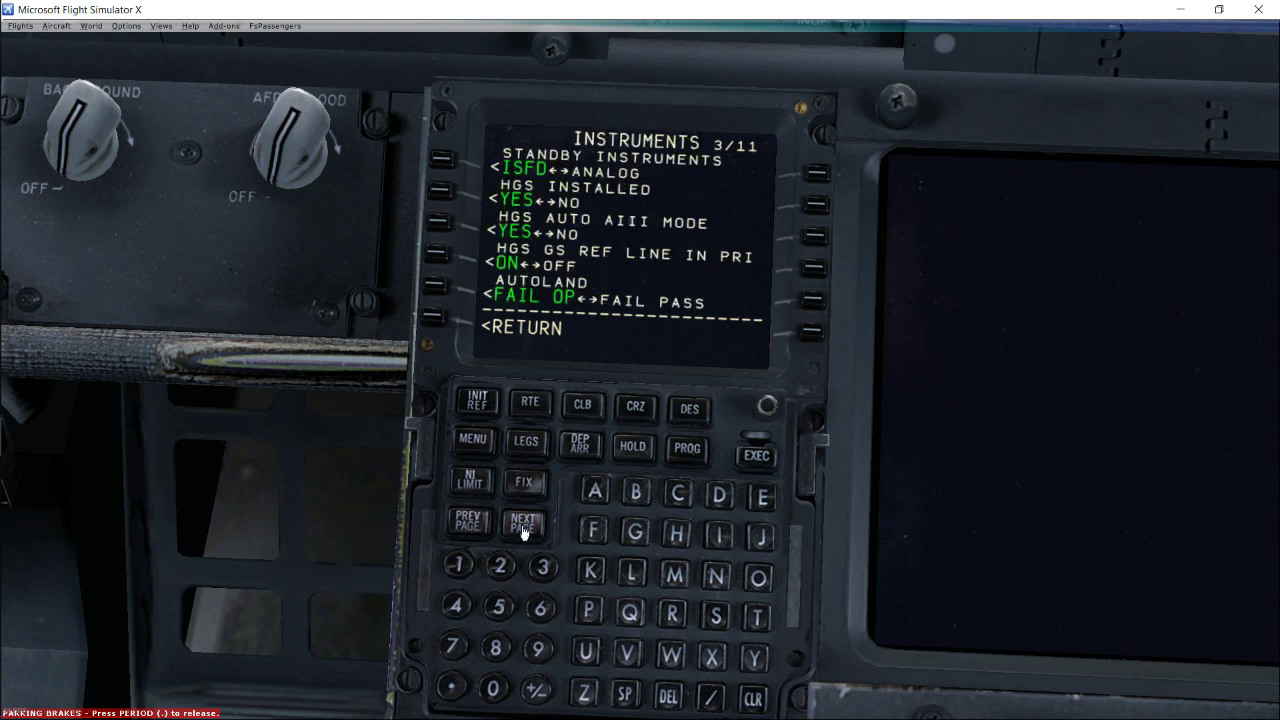
click(522, 524)
click(522, 524)
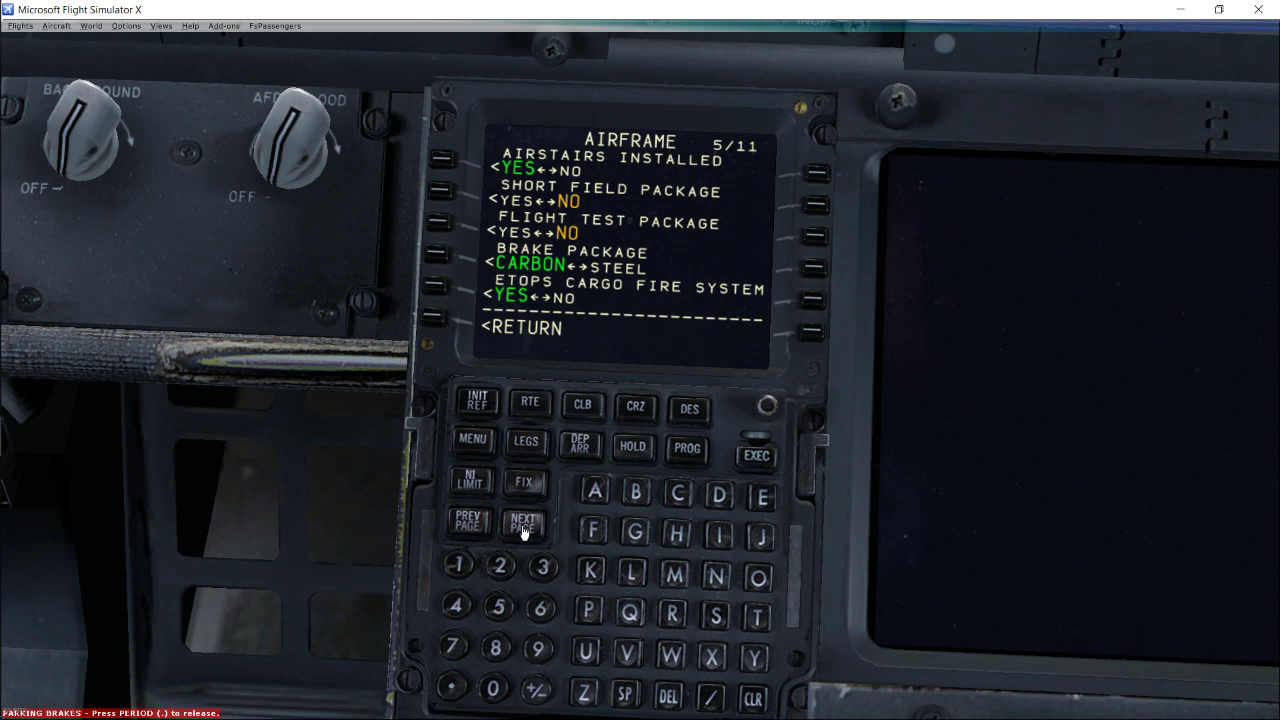
click(522, 524)
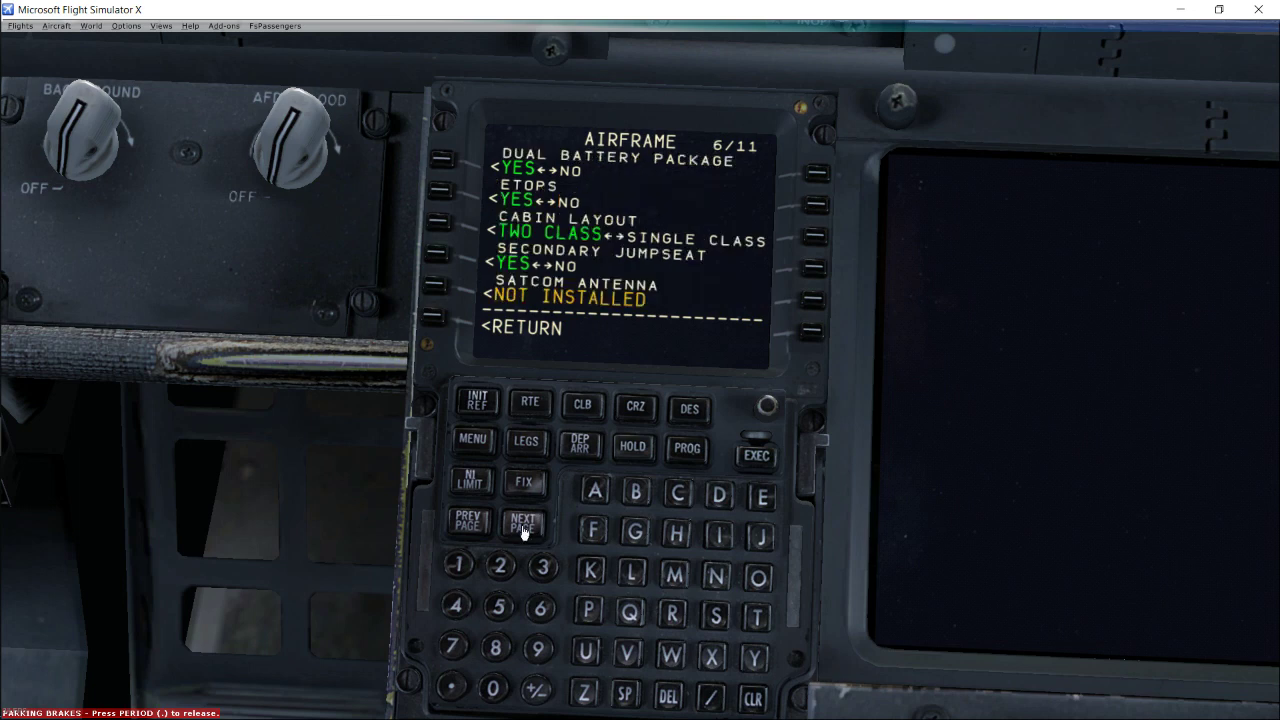
click(436, 222)
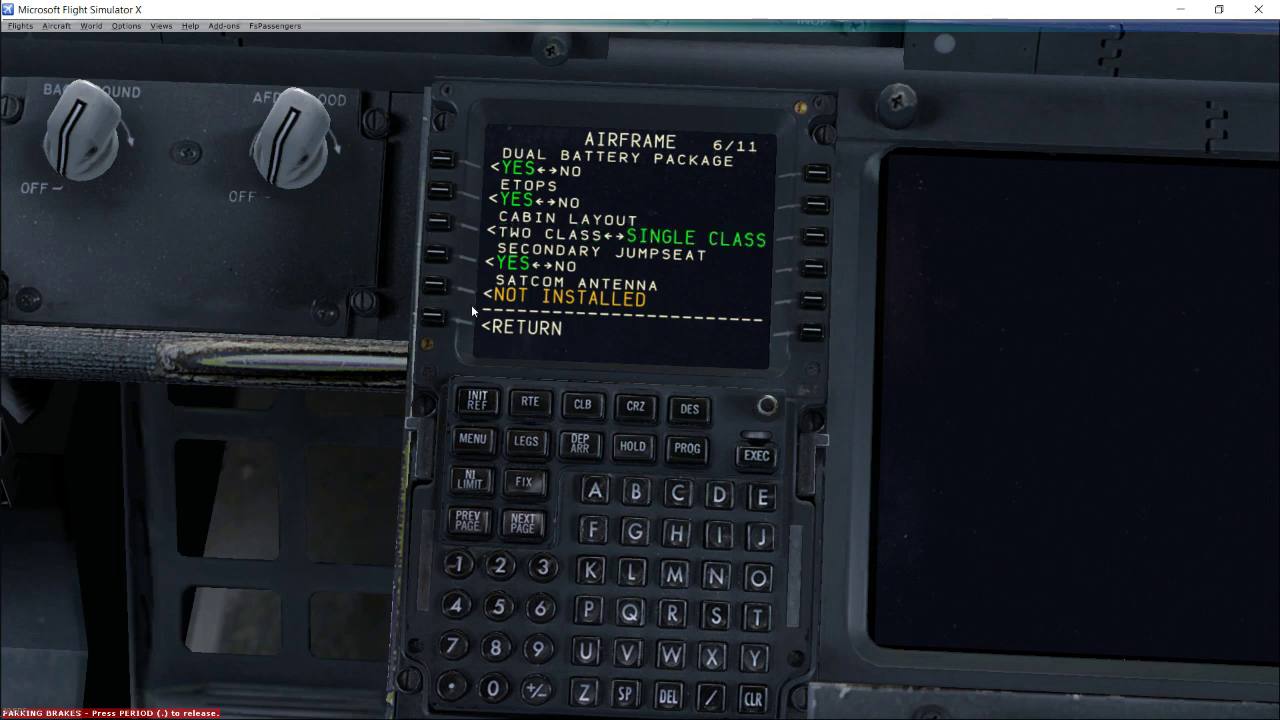
- Leave PMDG Setup and reopen the Payload page from FS Actions on the CDU
click(435, 318)
click(435, 318)
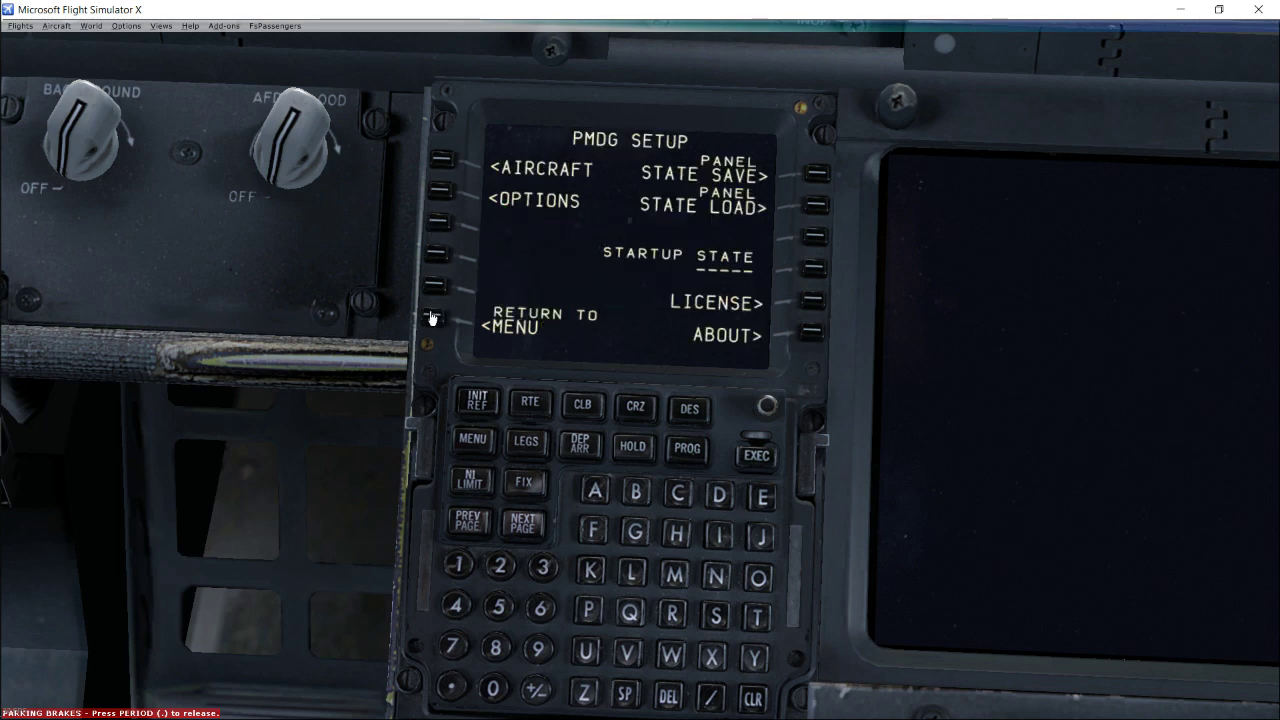
click(473, 440)
click(814, 300)
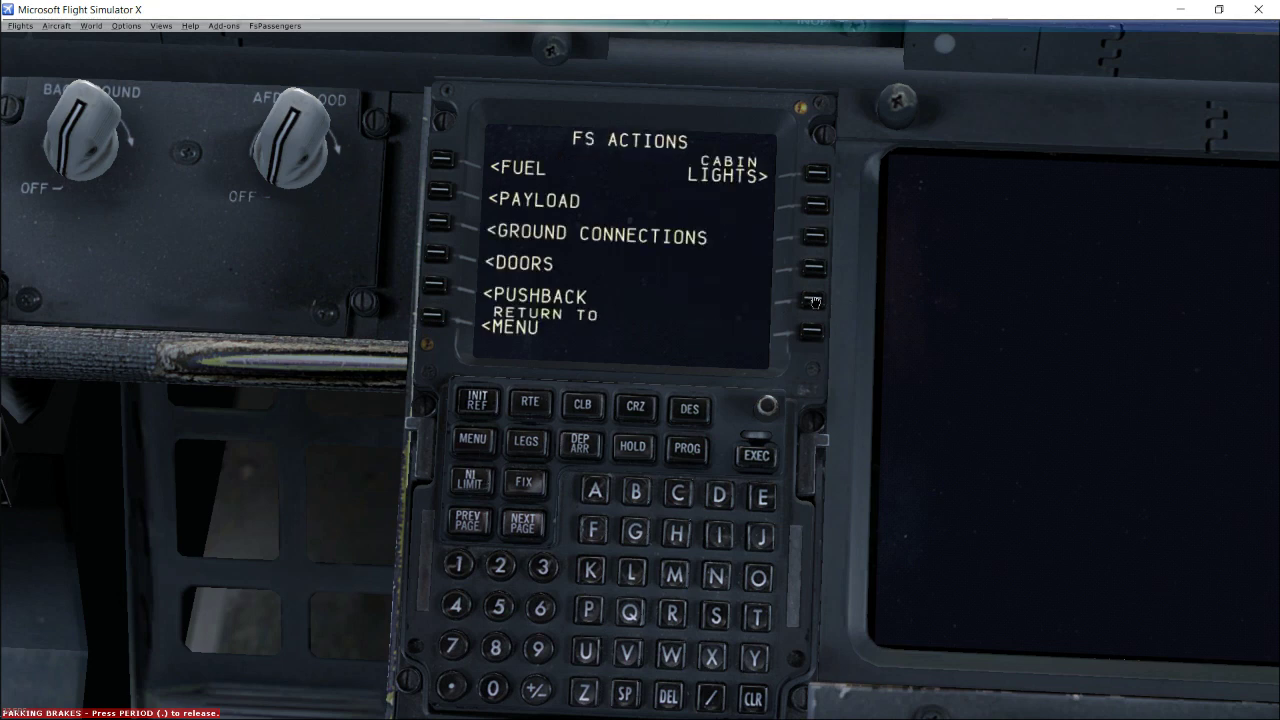
click(437, 190)
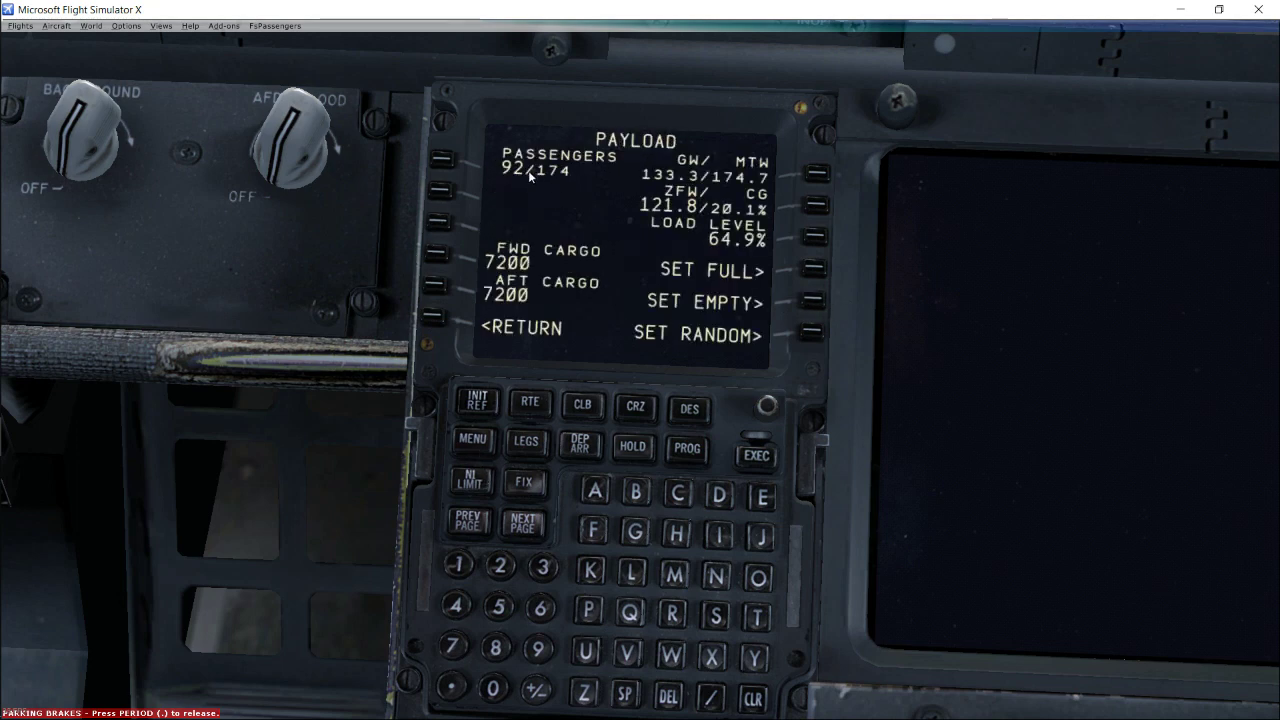
- Set the passenger count on the Payload page to 172
click(458, 566)
click(453, 647)
click(499, 566)
click(447, 161)
- Set both the forward and aft cargo to 0 on the Payload page and return to FS Actions
mouse_move(33, 295)
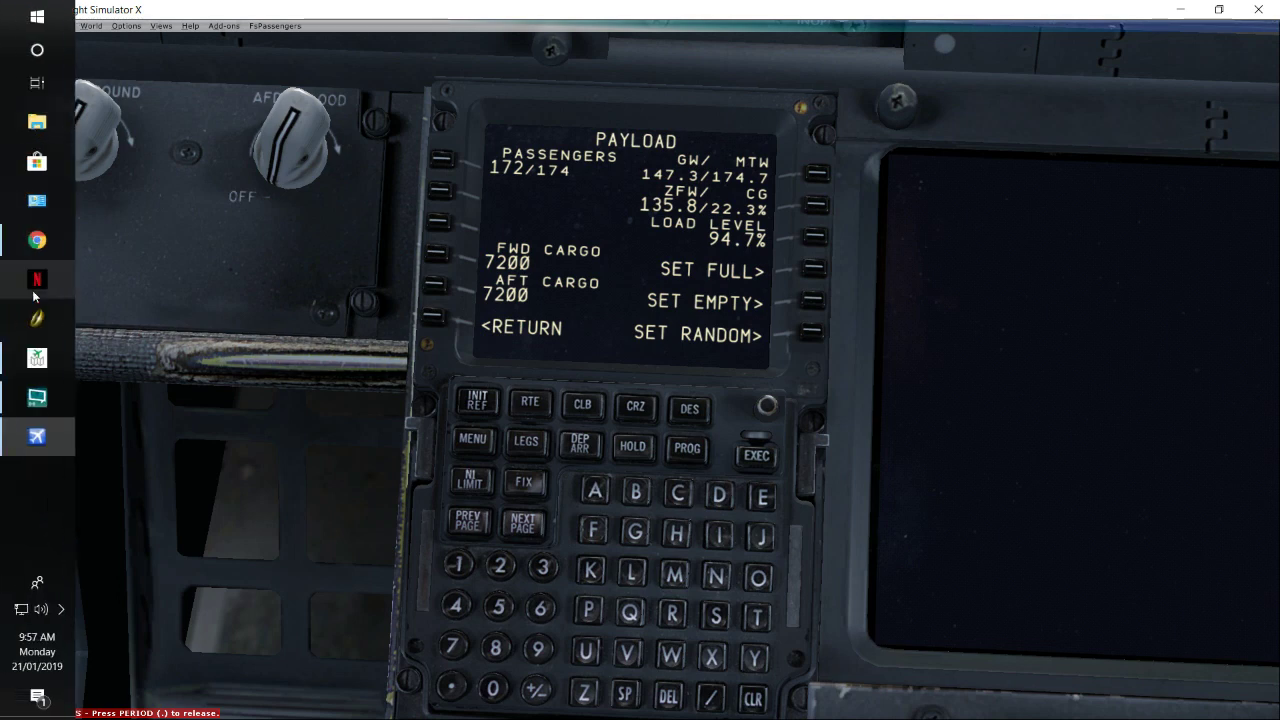
mouse_move(28, 252)
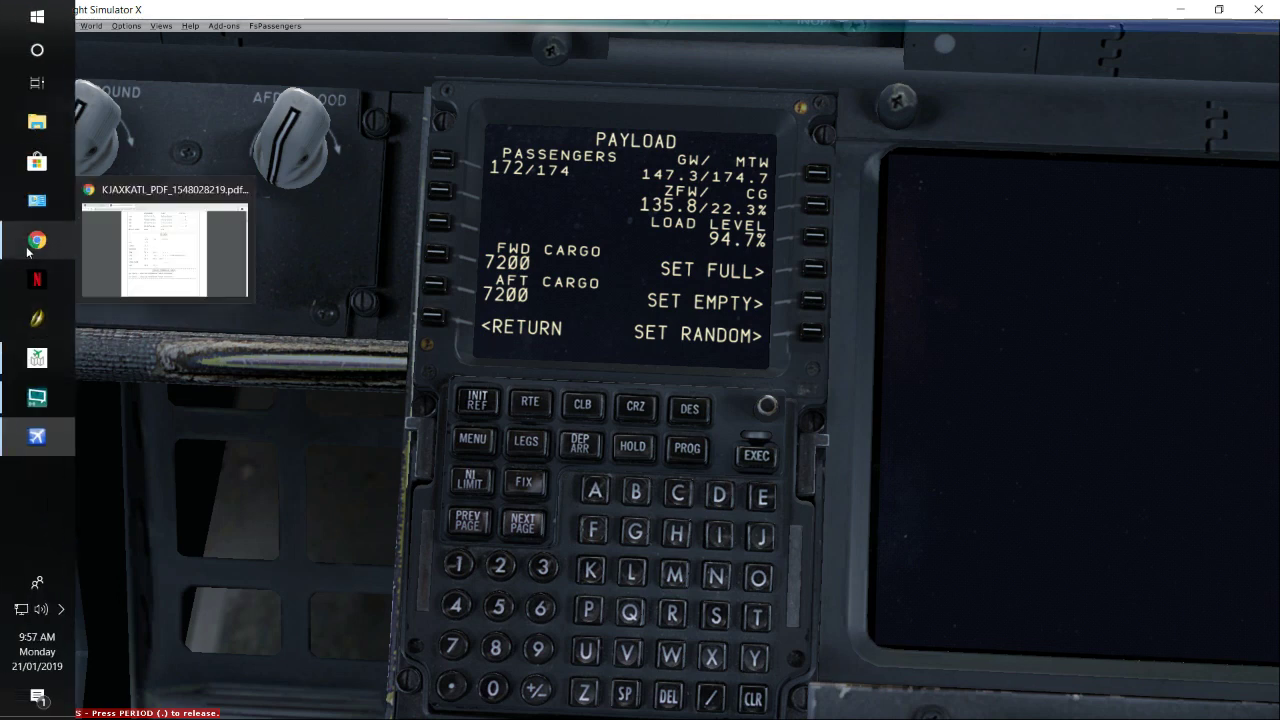
mouse_move(179, 258)
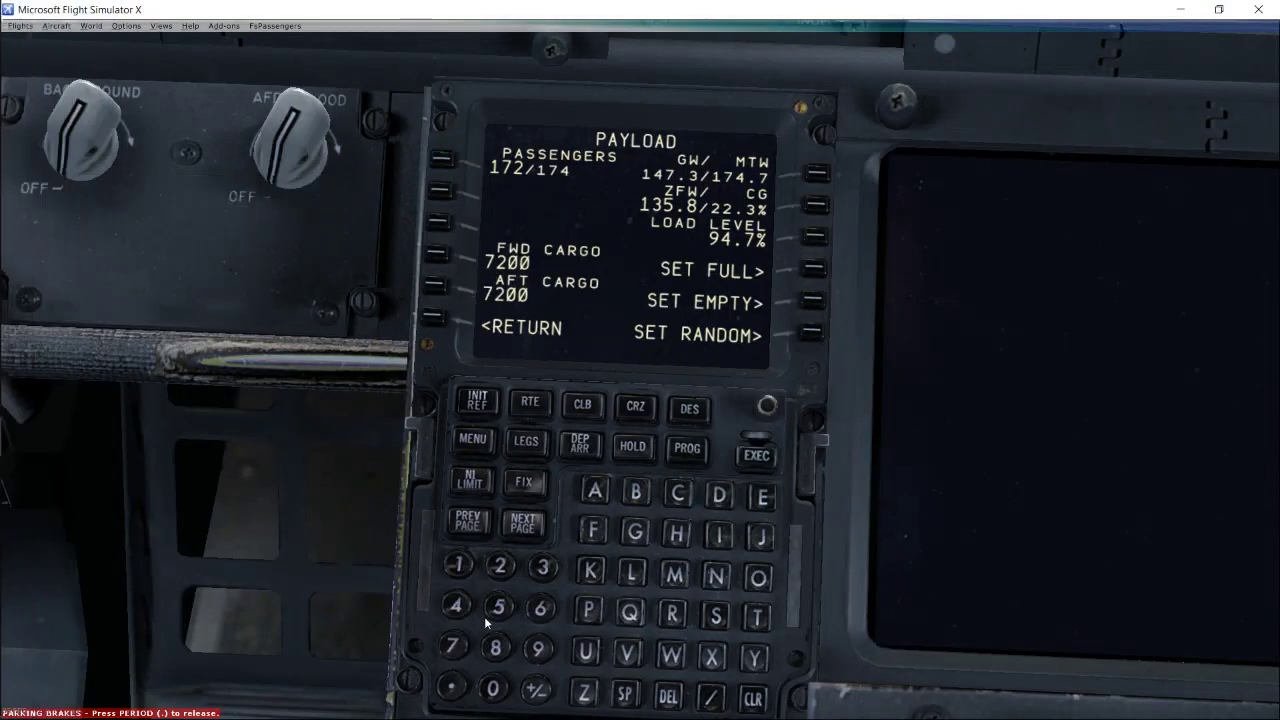
click(492, 689)
click(440, 255)
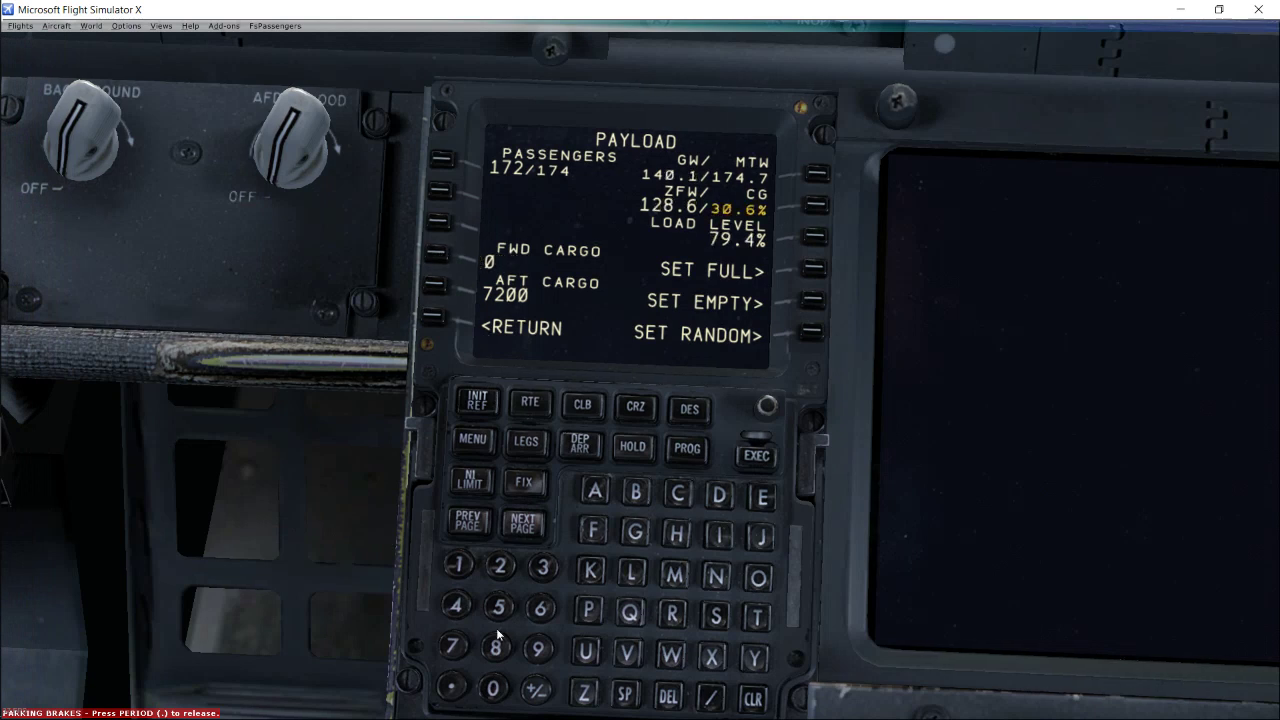
click(430, 287)
click(437, 314)
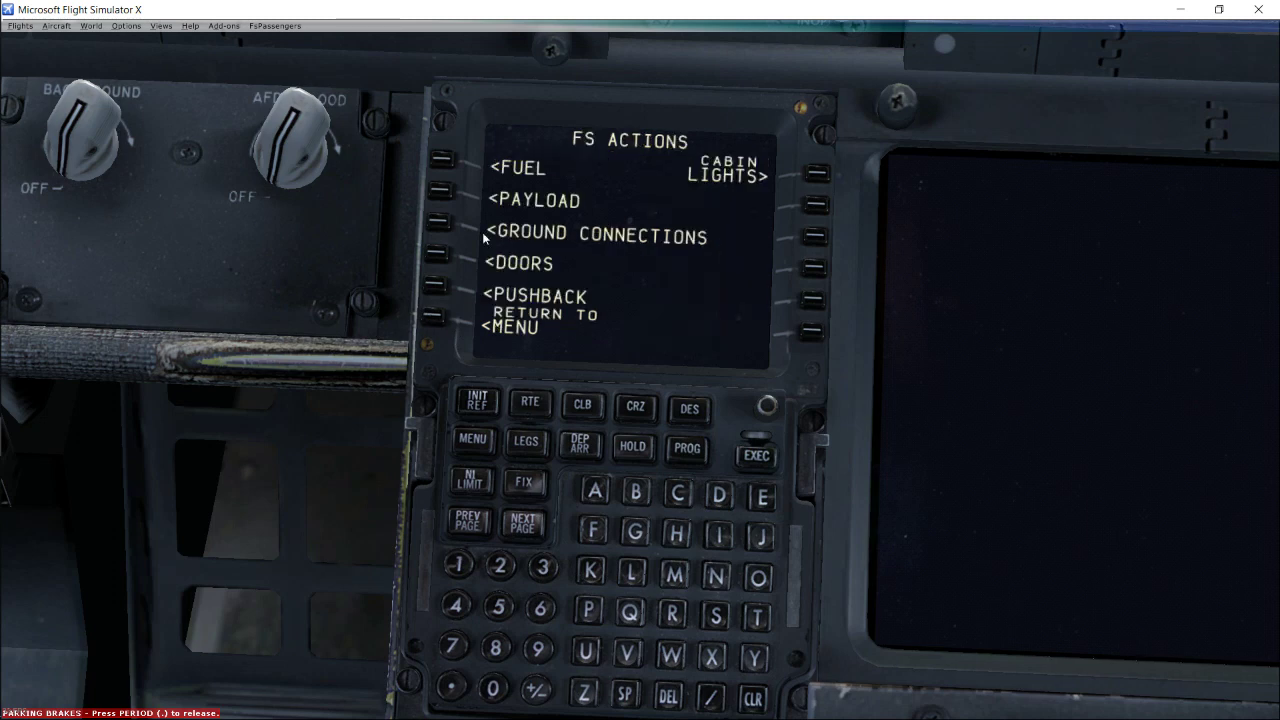
- Open the Fuel page on the CDU, and look up the block fuel in the SimBrief flight plan PDF in Chrome
click(442, 161)
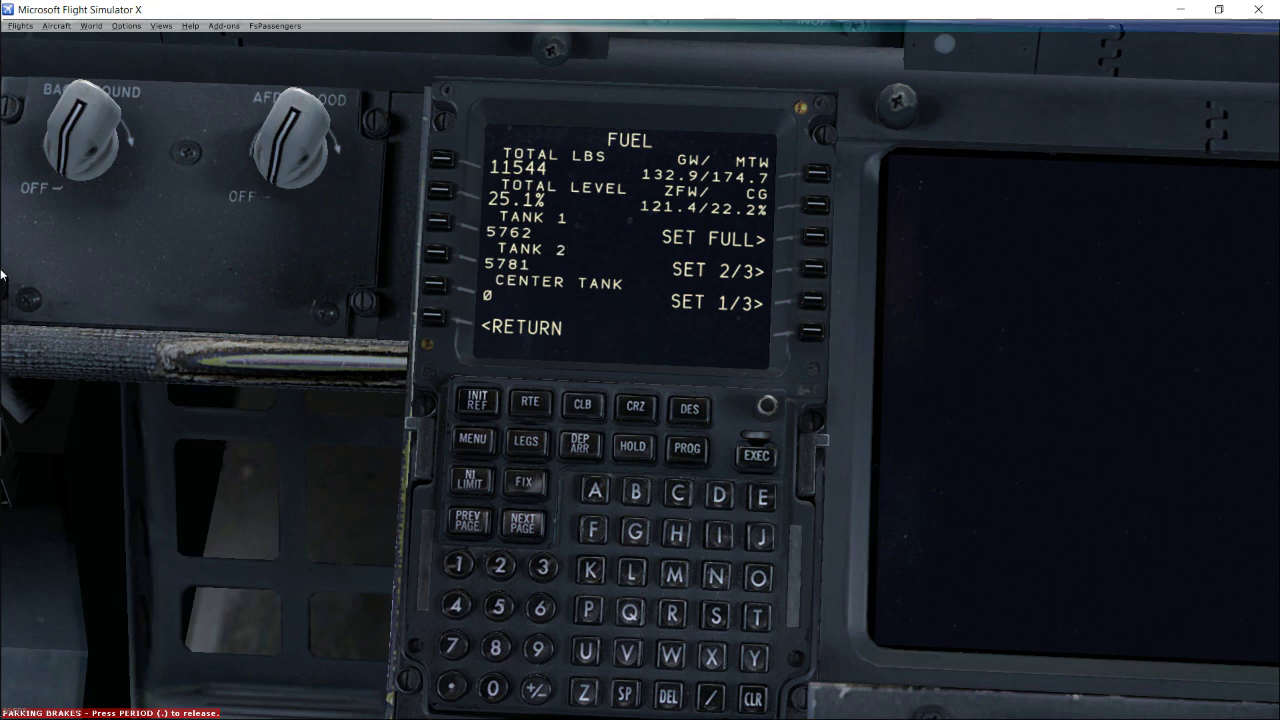
mouse_move(1, 273)
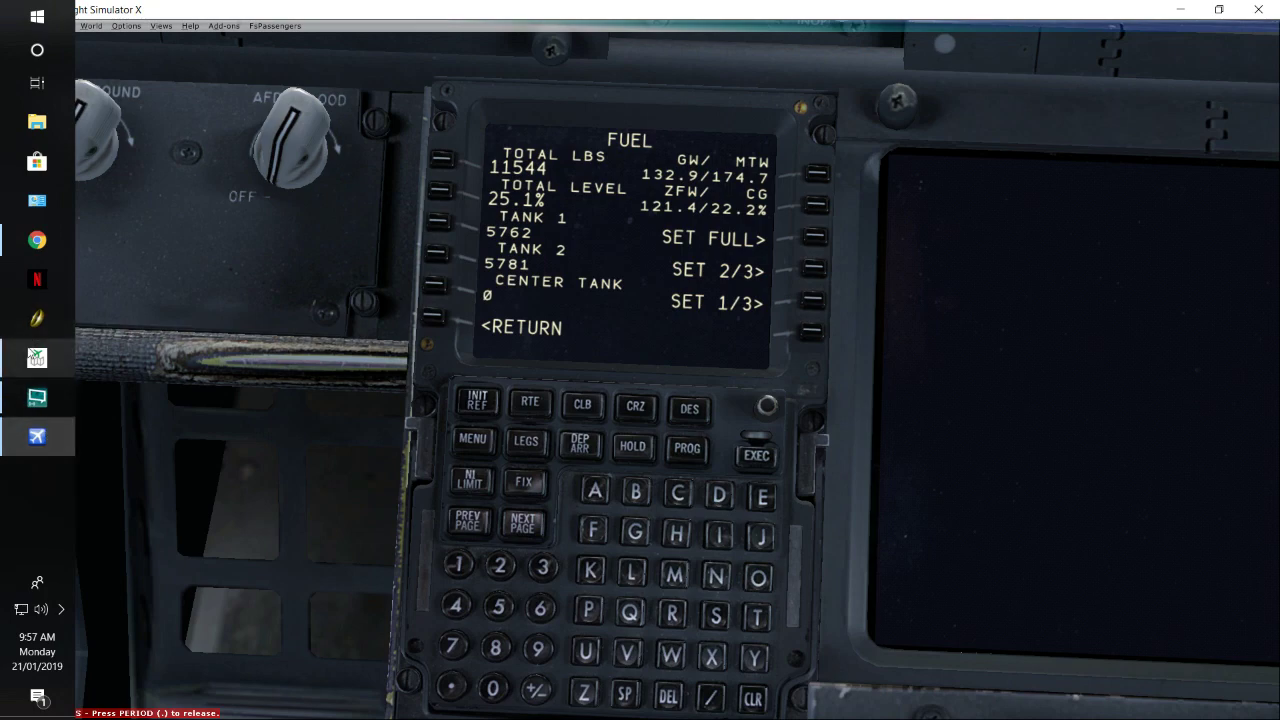
click(37, 240)
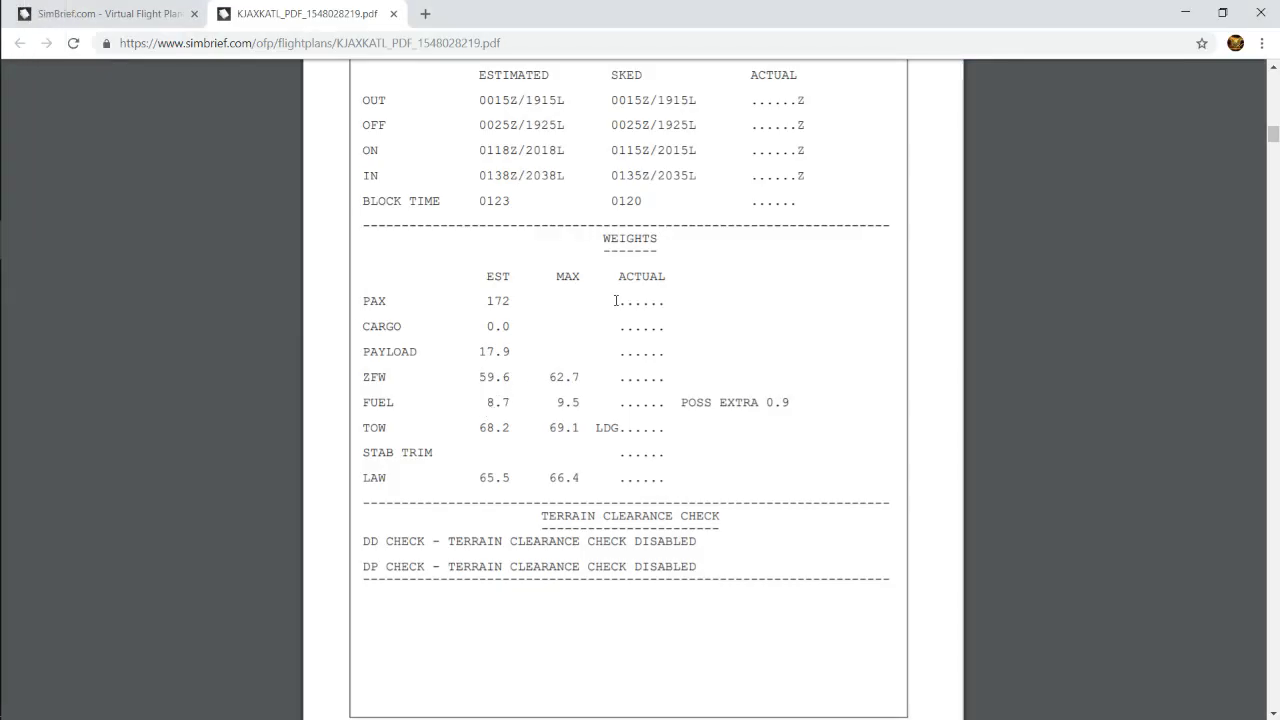
scroll(616, 300, up, 13)
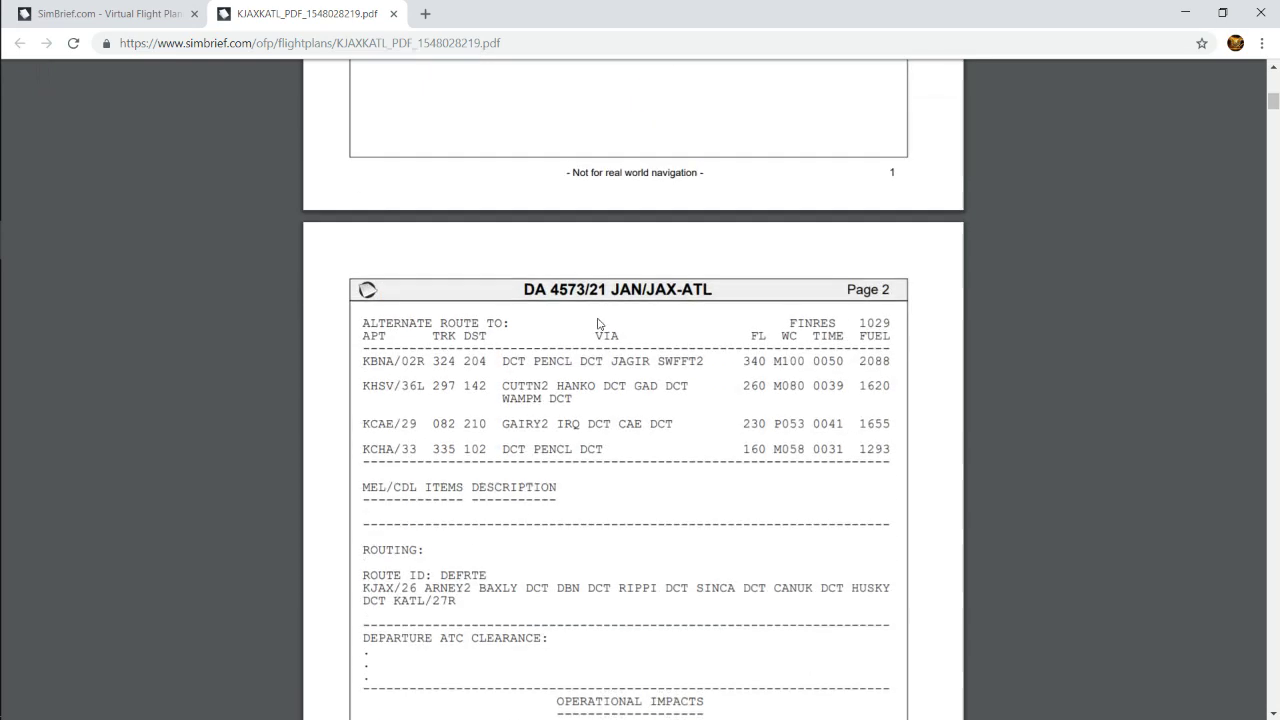
scroll(599, 323, up, 6)
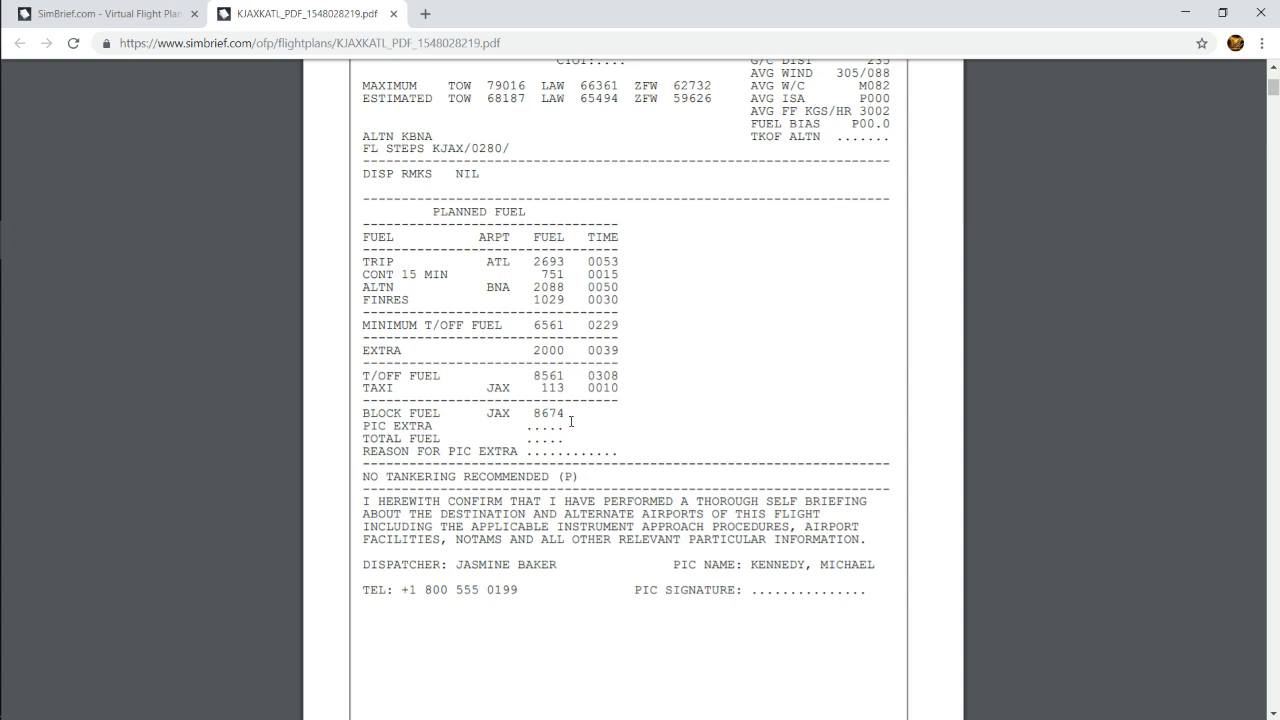
drag(517, 410, 604, 408)
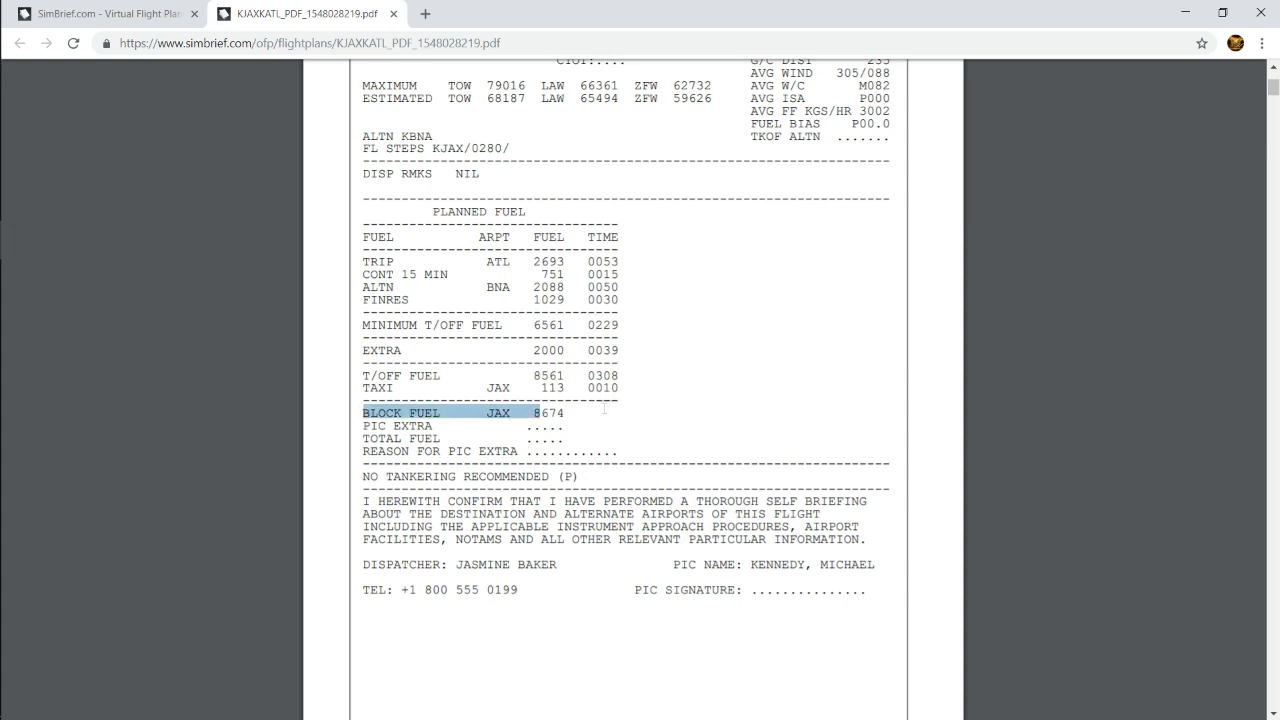
drag(521, 420, 512, 414)
- Switch back to Flight Simulator X and set the total fuel to 8700 lbs on the Fuel page
mouse_move(3, 330)
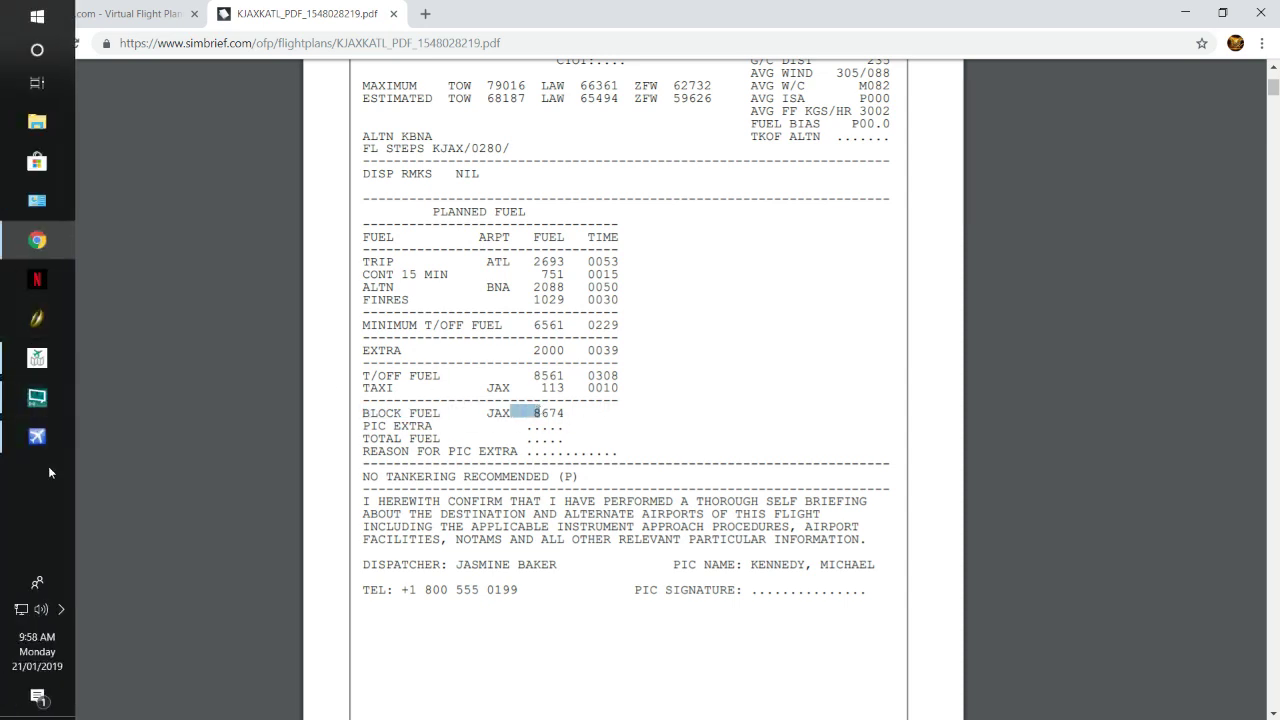
click(45, 428)
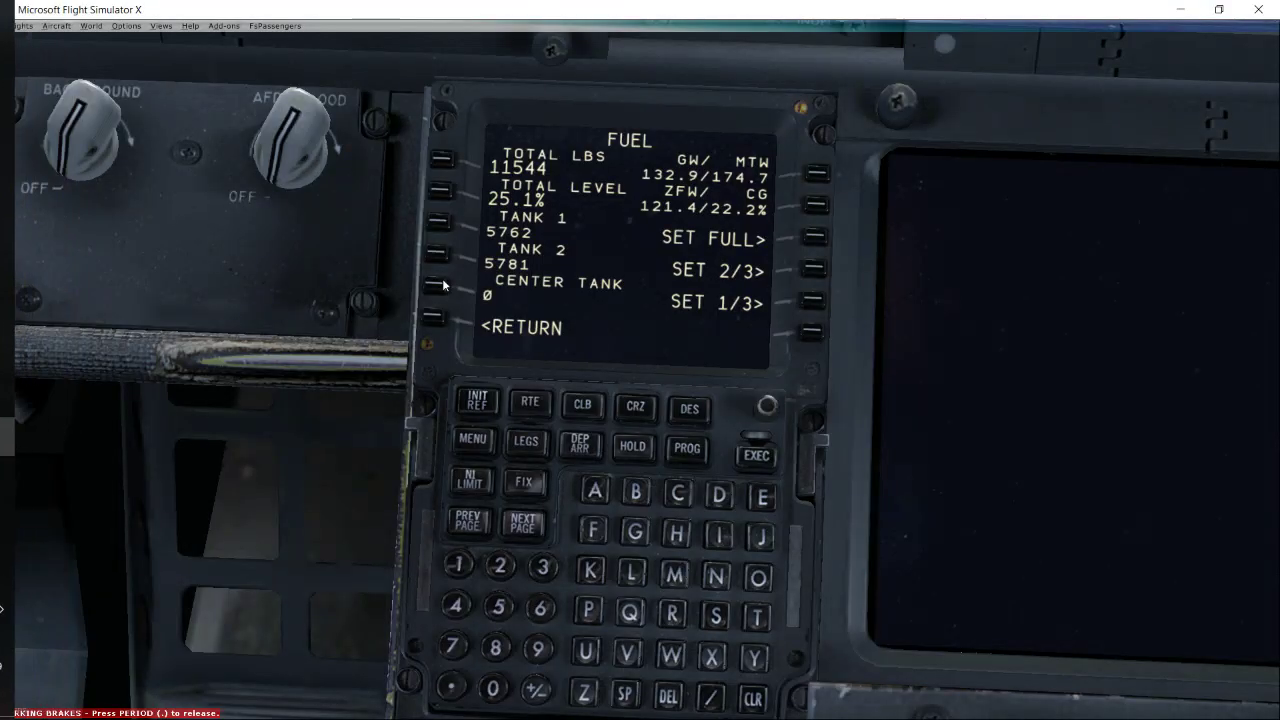
click(495, 648)
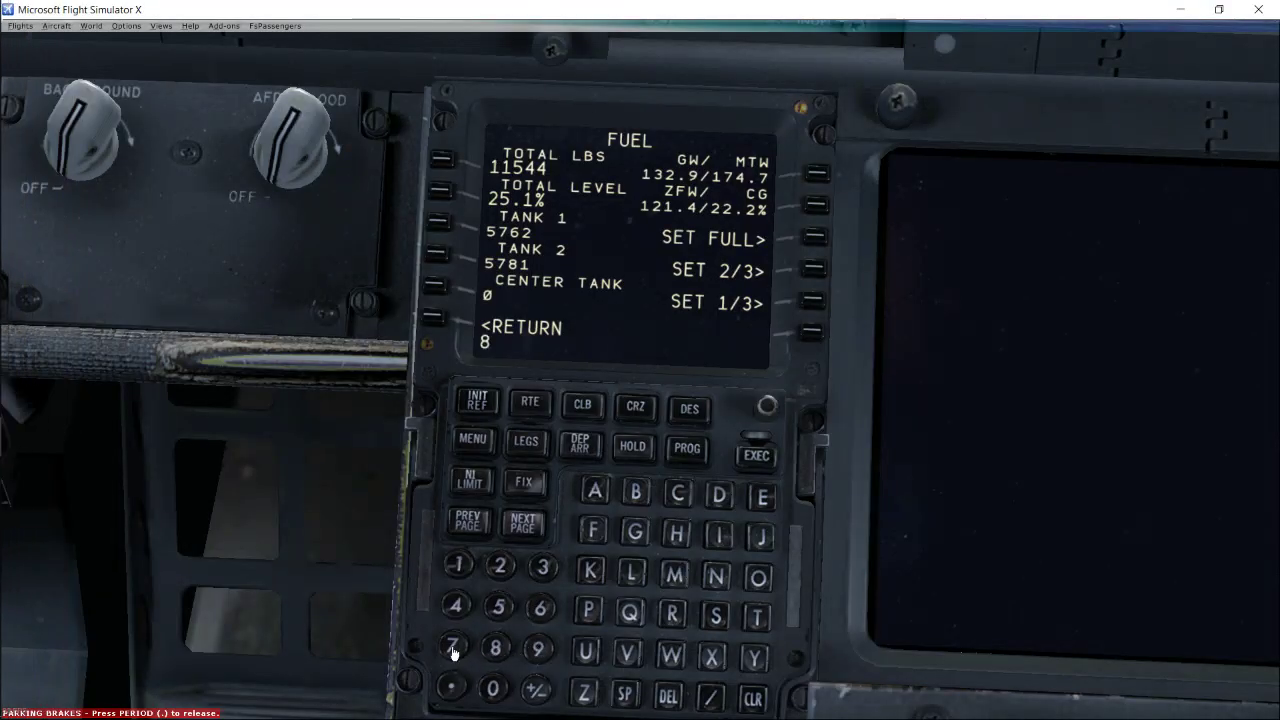
click(453, 647)
click(492, 689)
click(492, 689)
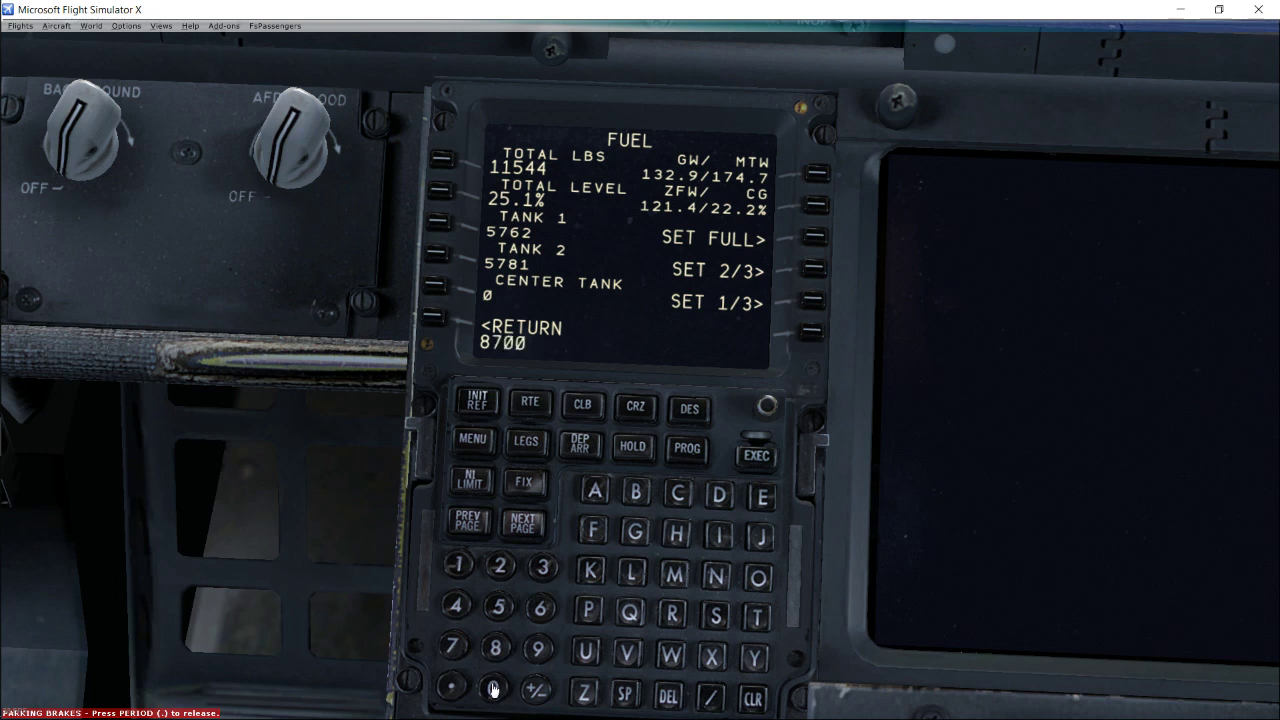
click(443, 160)
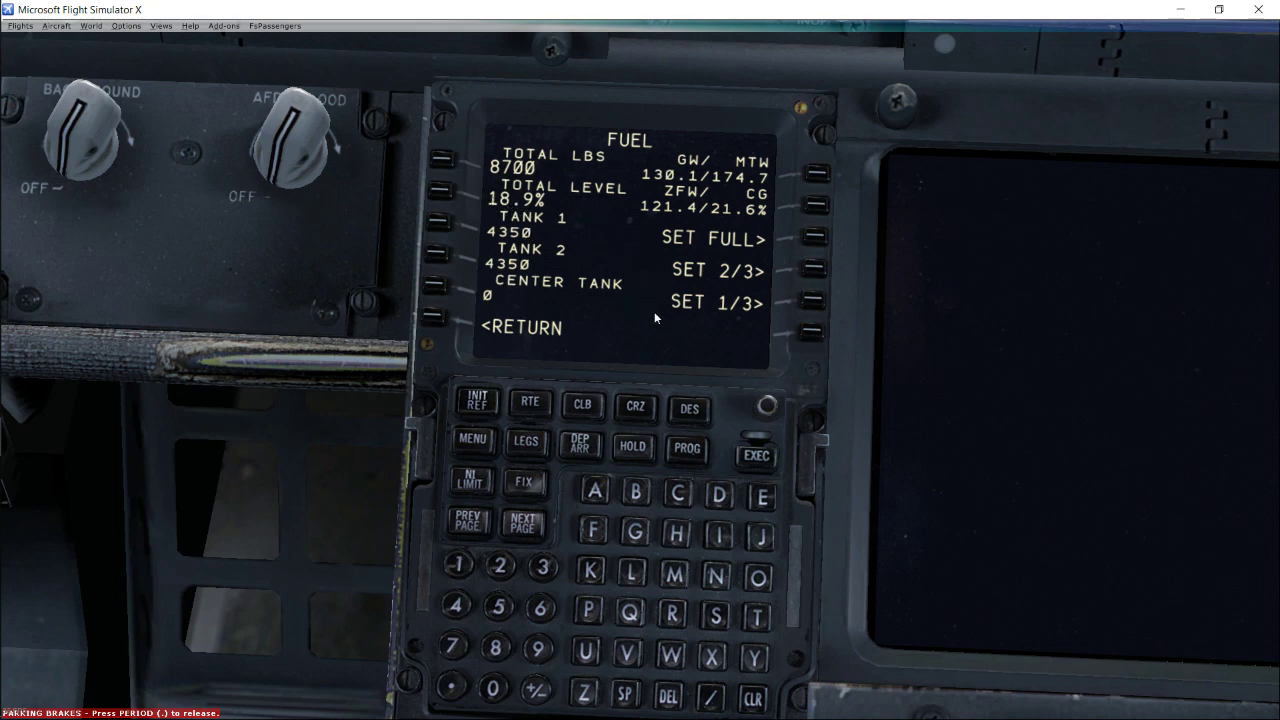
- Check the fuel quantity on the cockpit engine display, and recheck the Payload page from FS Actions on the CDU
key(a)
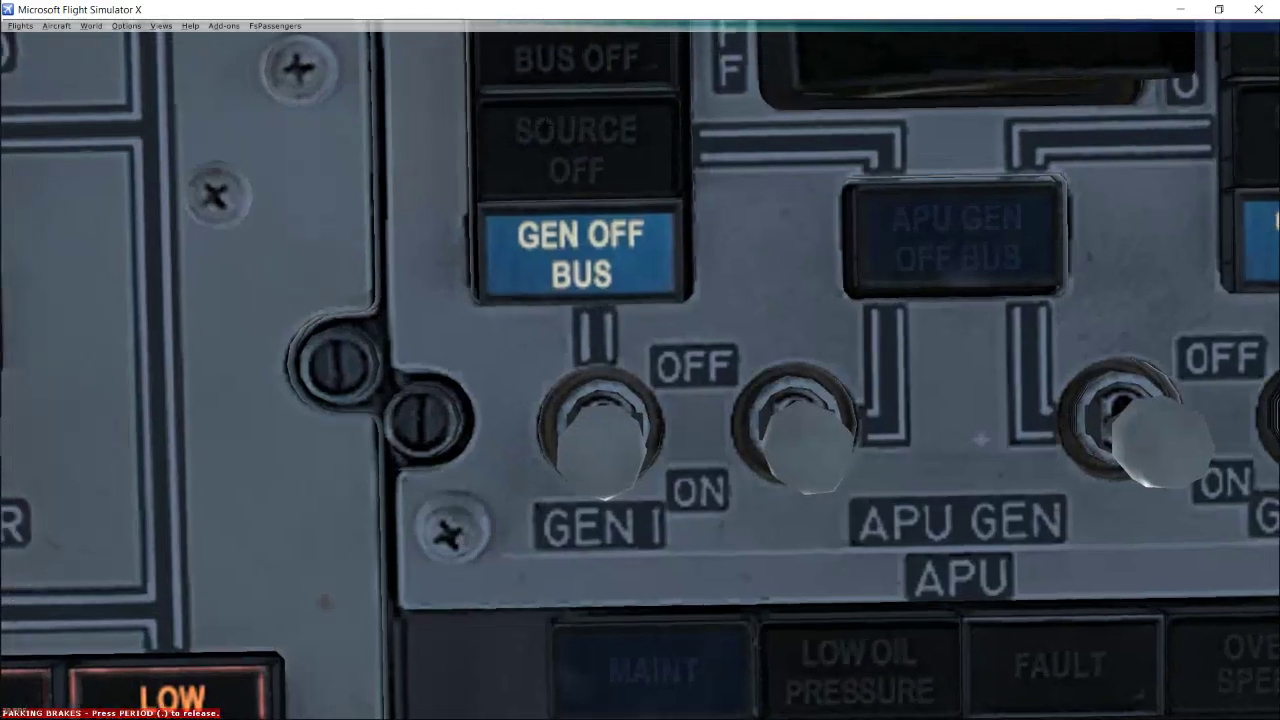
key(a)
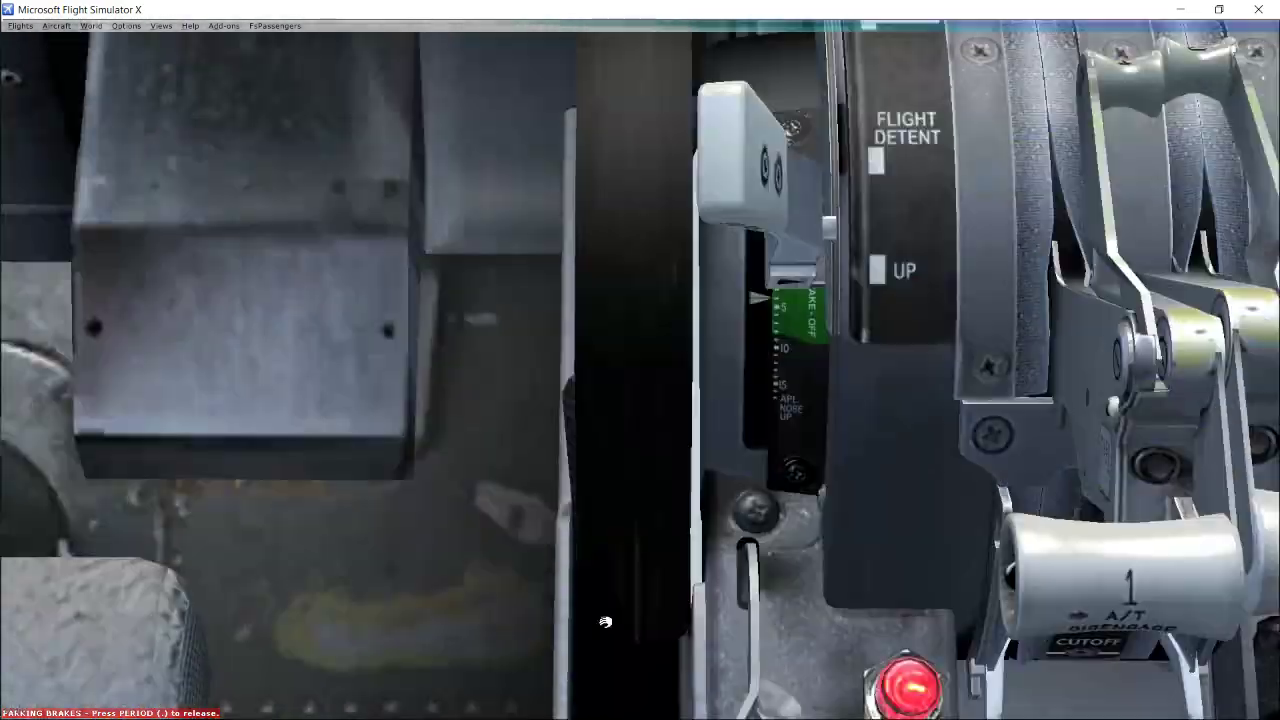
key(a)
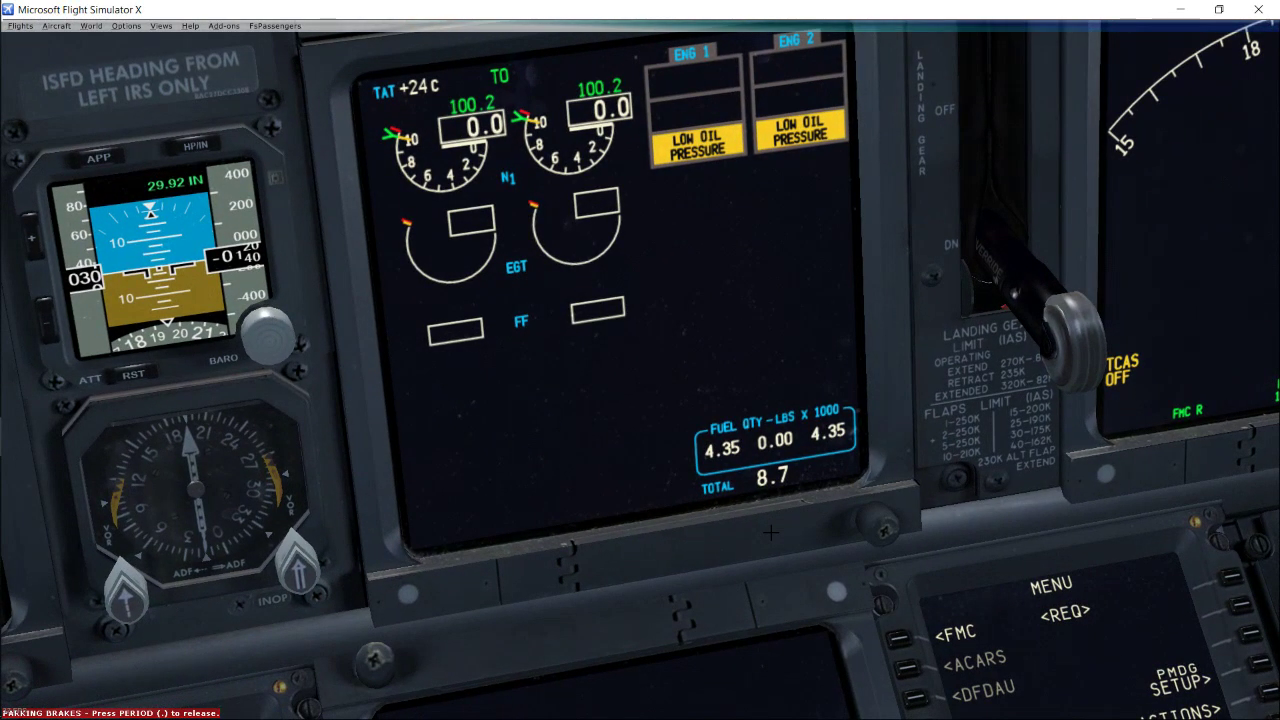
key(a)
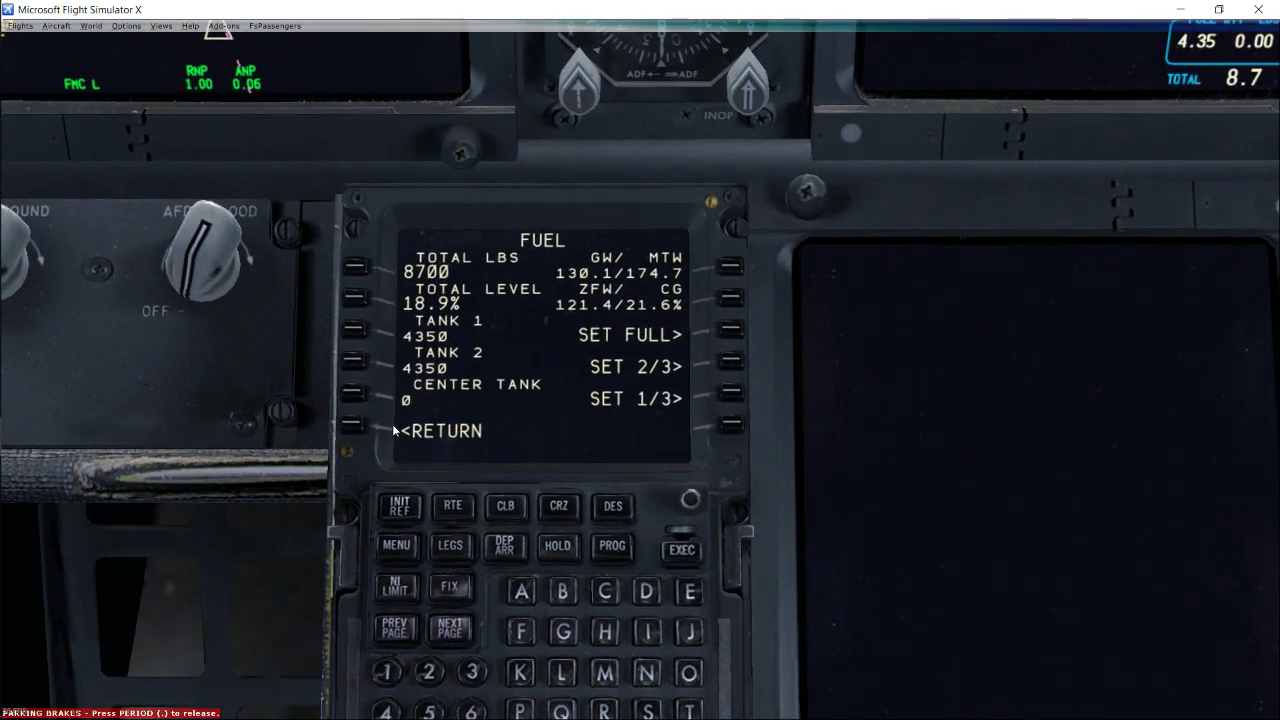
click(356, 428)
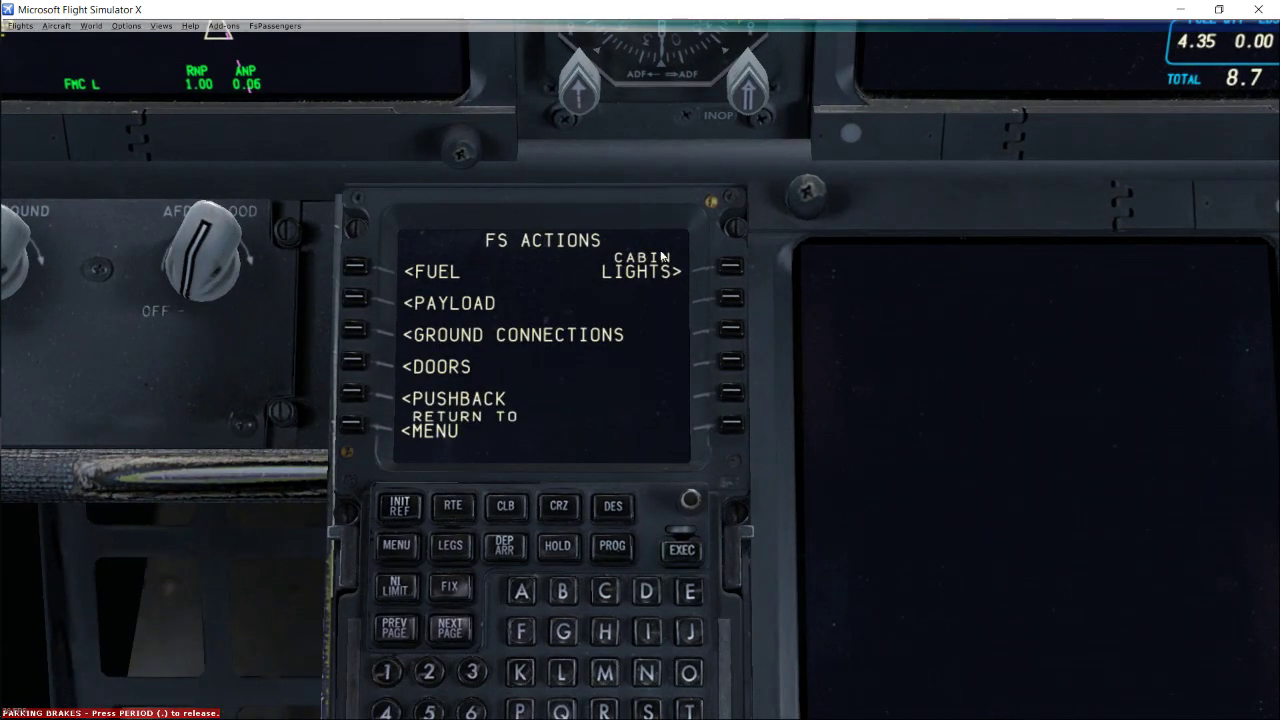
click(357, 300)
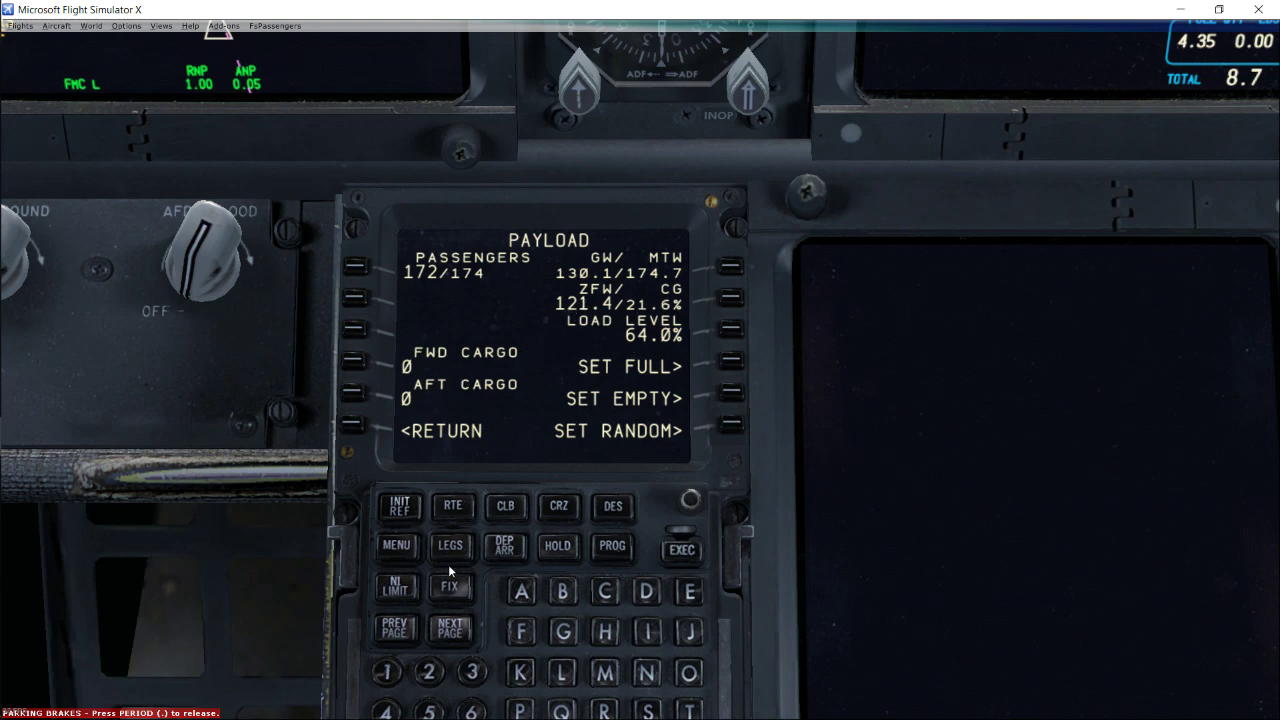
click(346, 428)
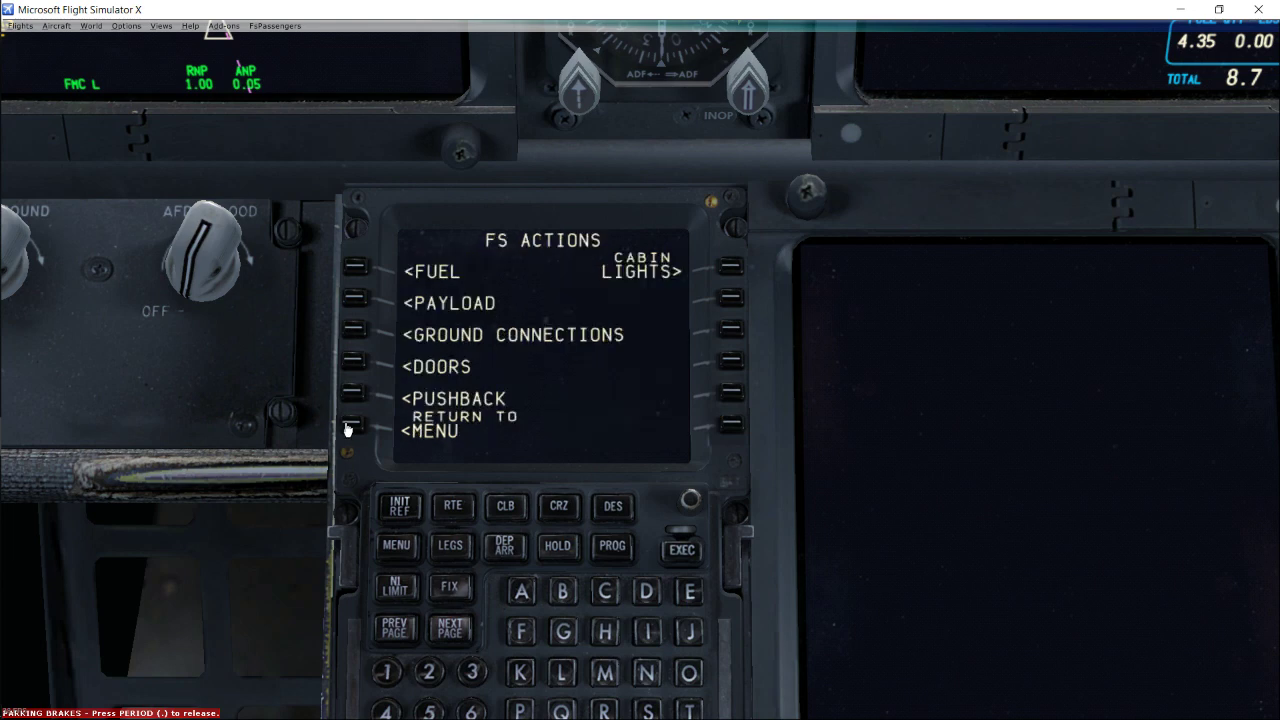
- Look through the Simulation option pages under Options in PMDG Setup, and return to the Options page
click(353, 428)
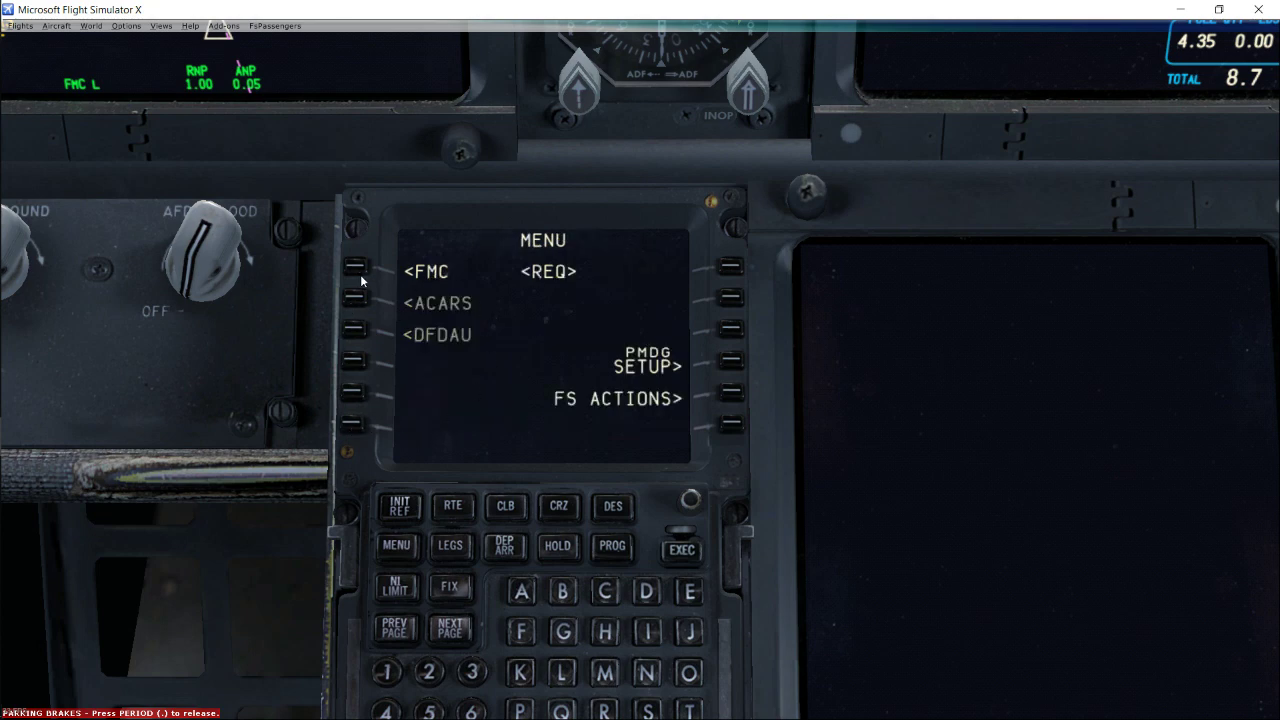
click(727, 358)
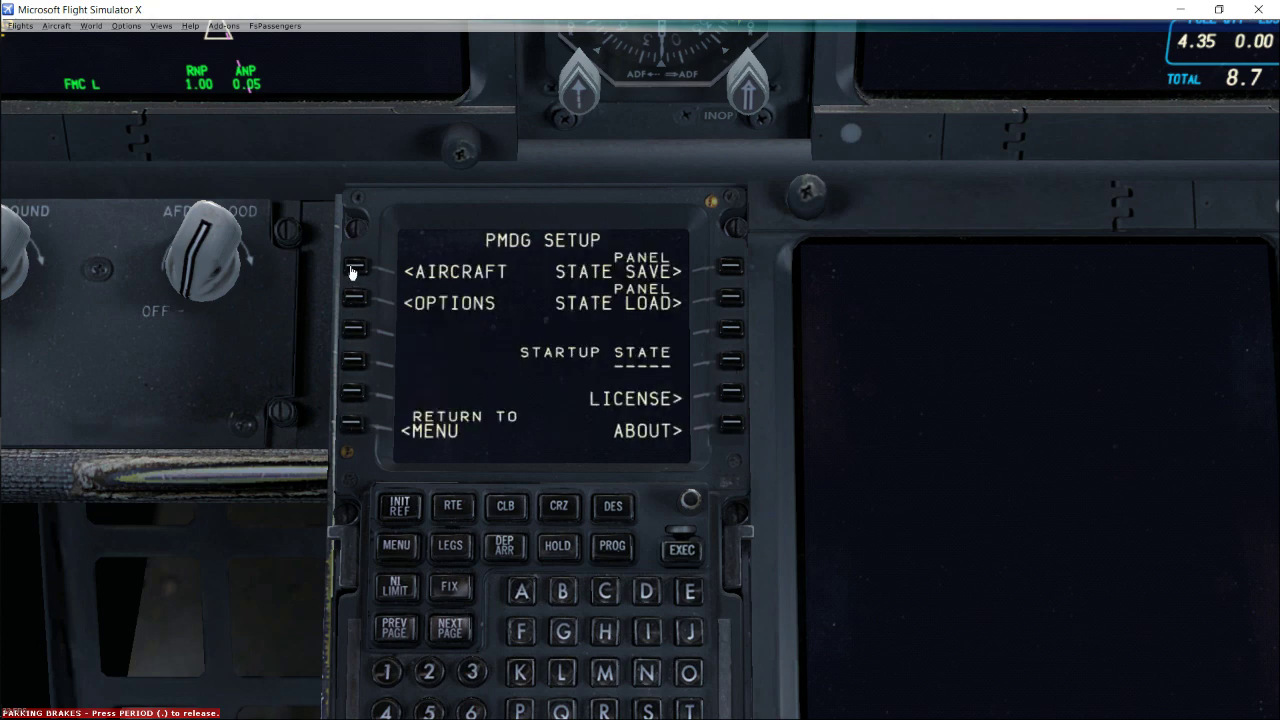
click(353, 300)
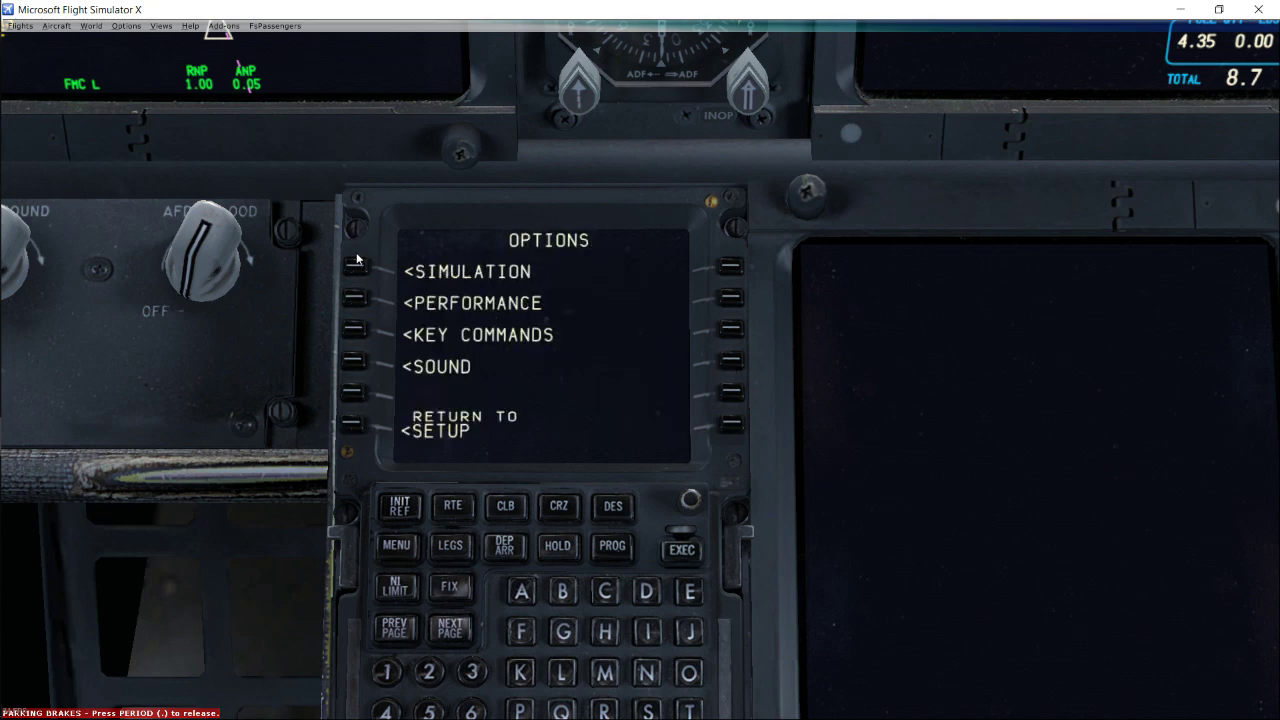
click(355, 268)
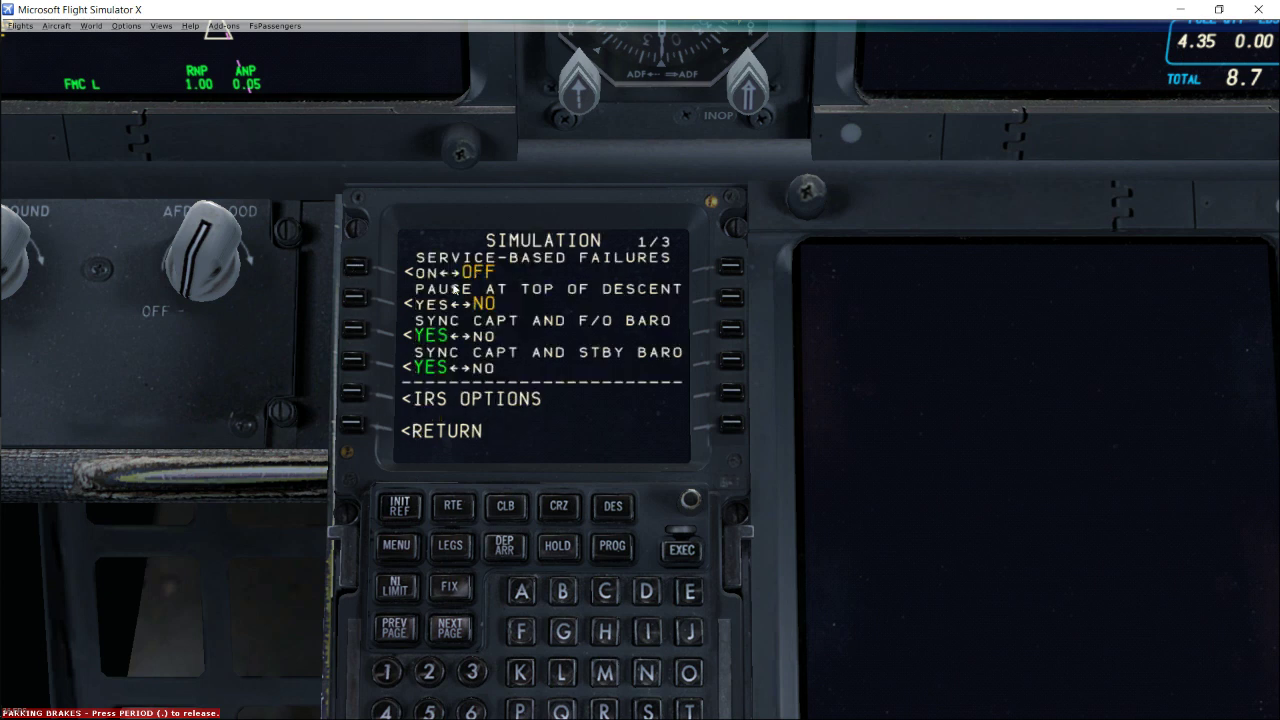
click(451, 628)
click(465, 635)
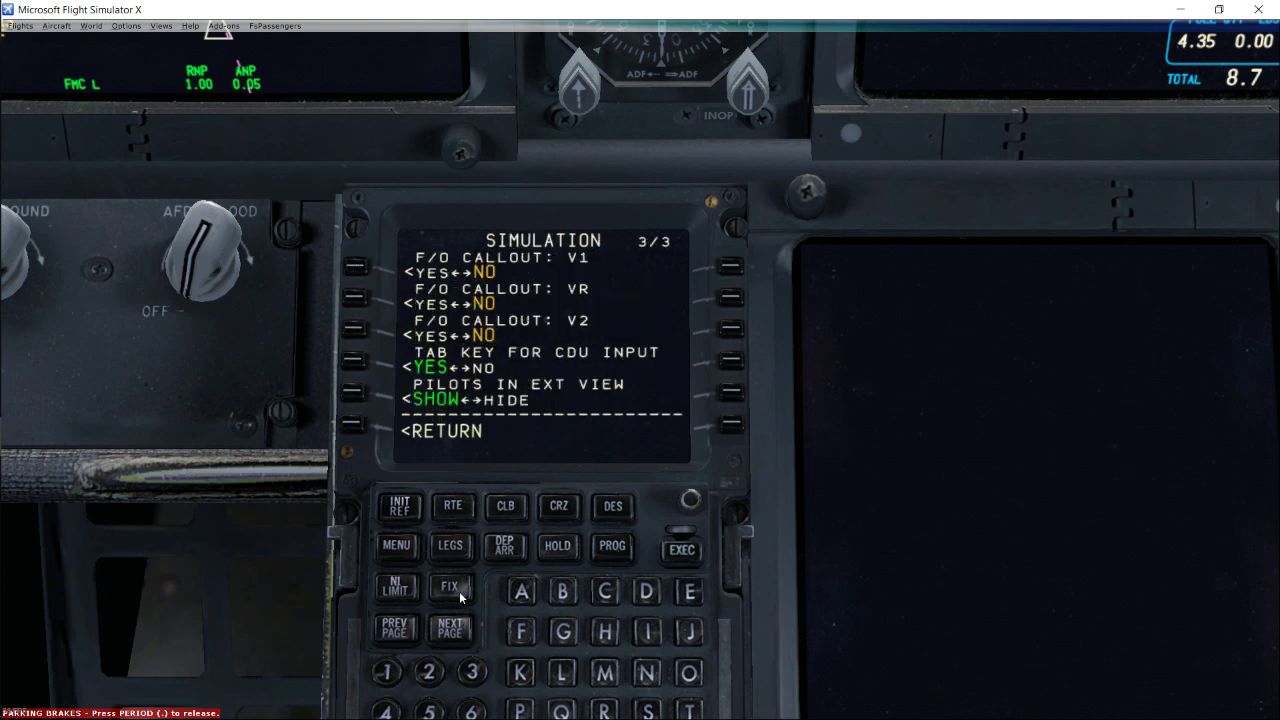
click(352, 424)
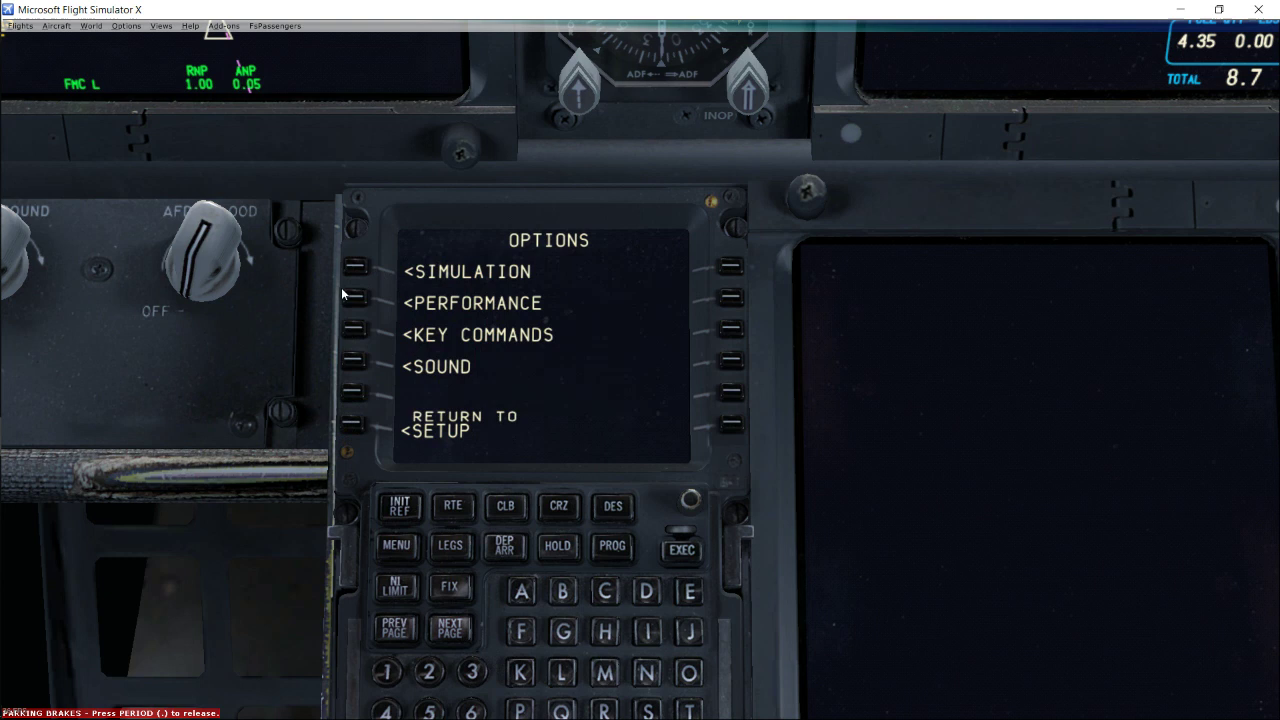
- Go through the Displays option pages under Aircraft in PMDG Setup and switch the weight units to KGS on the Fuel/Ctrls page
click(354, 424)
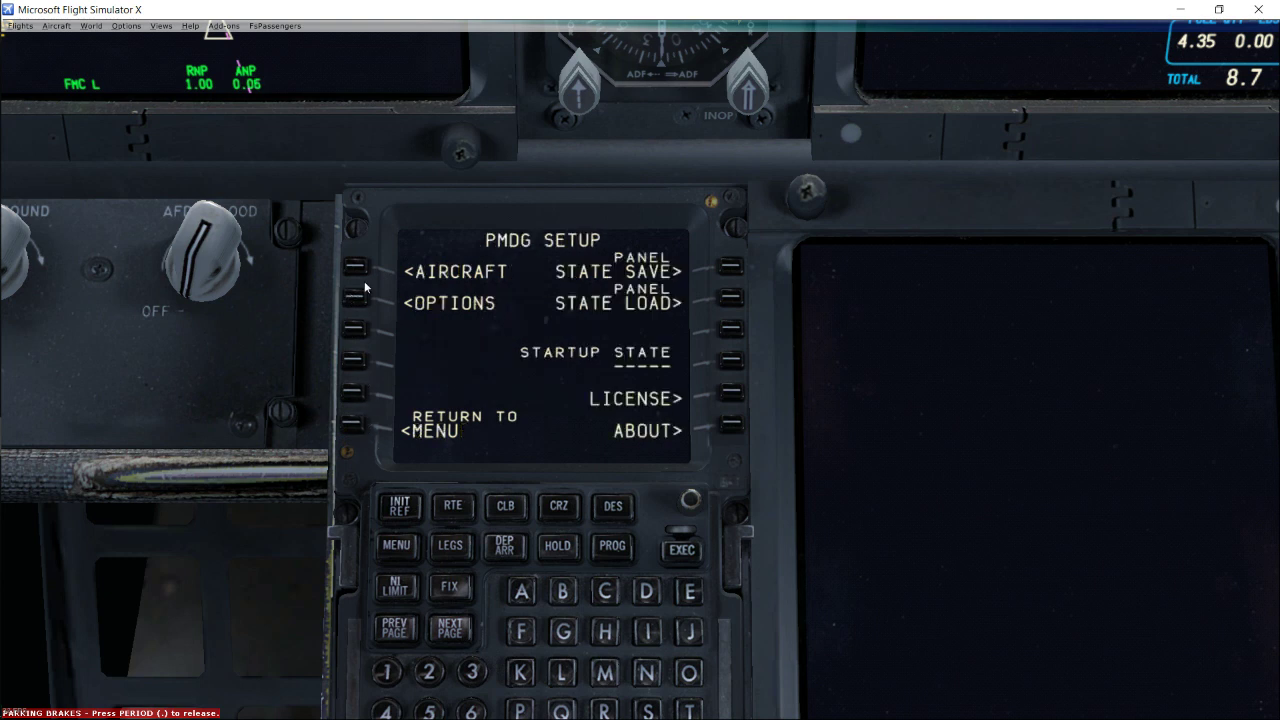
click(356, 268)
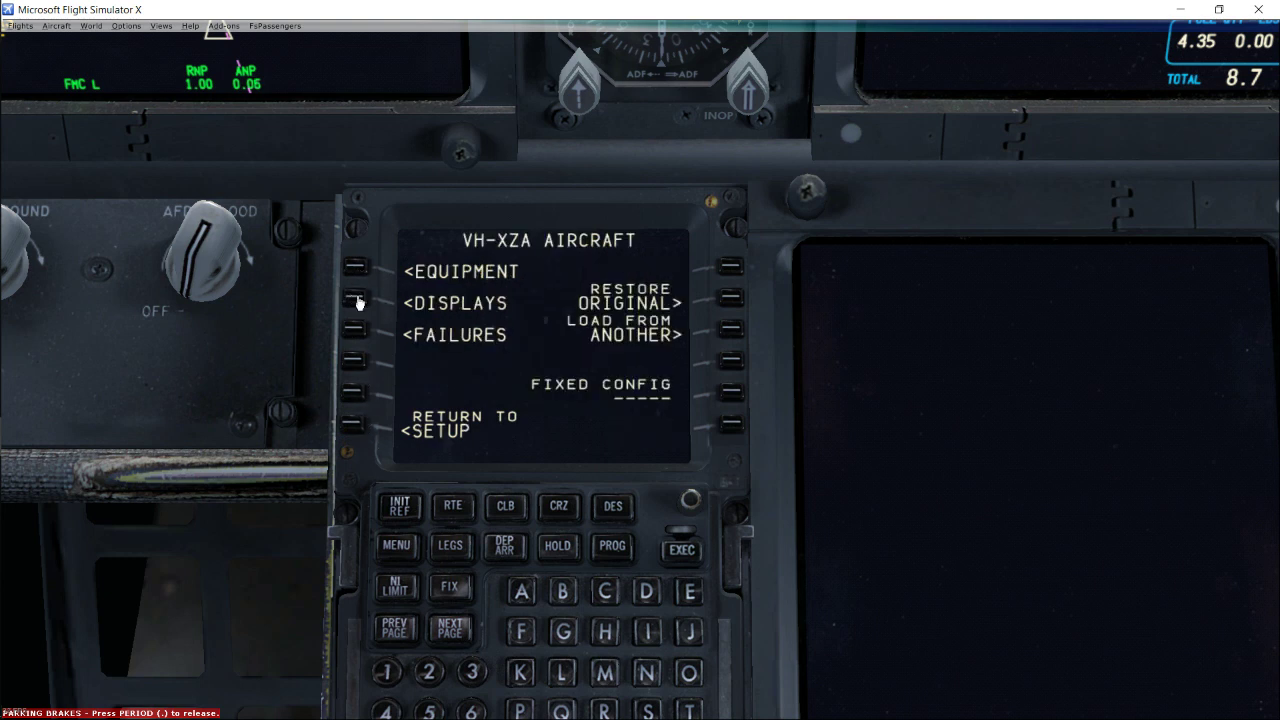
click(357, 297)
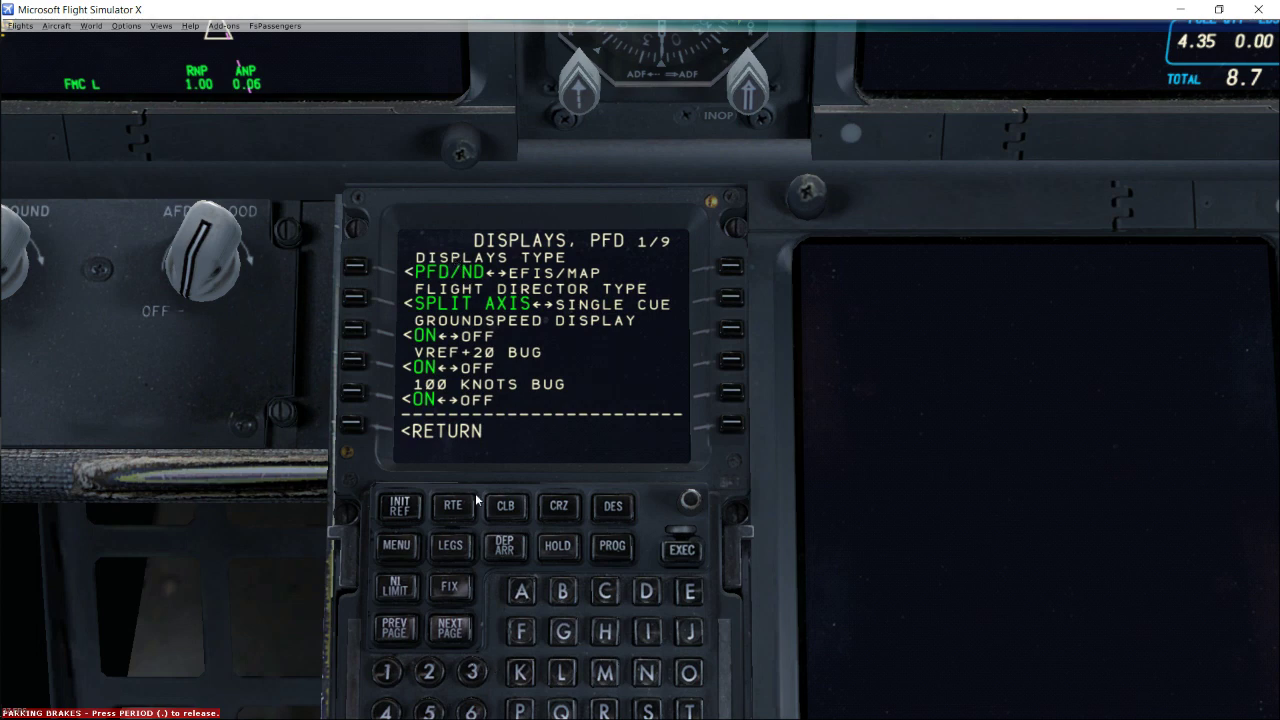
click(458, 632)
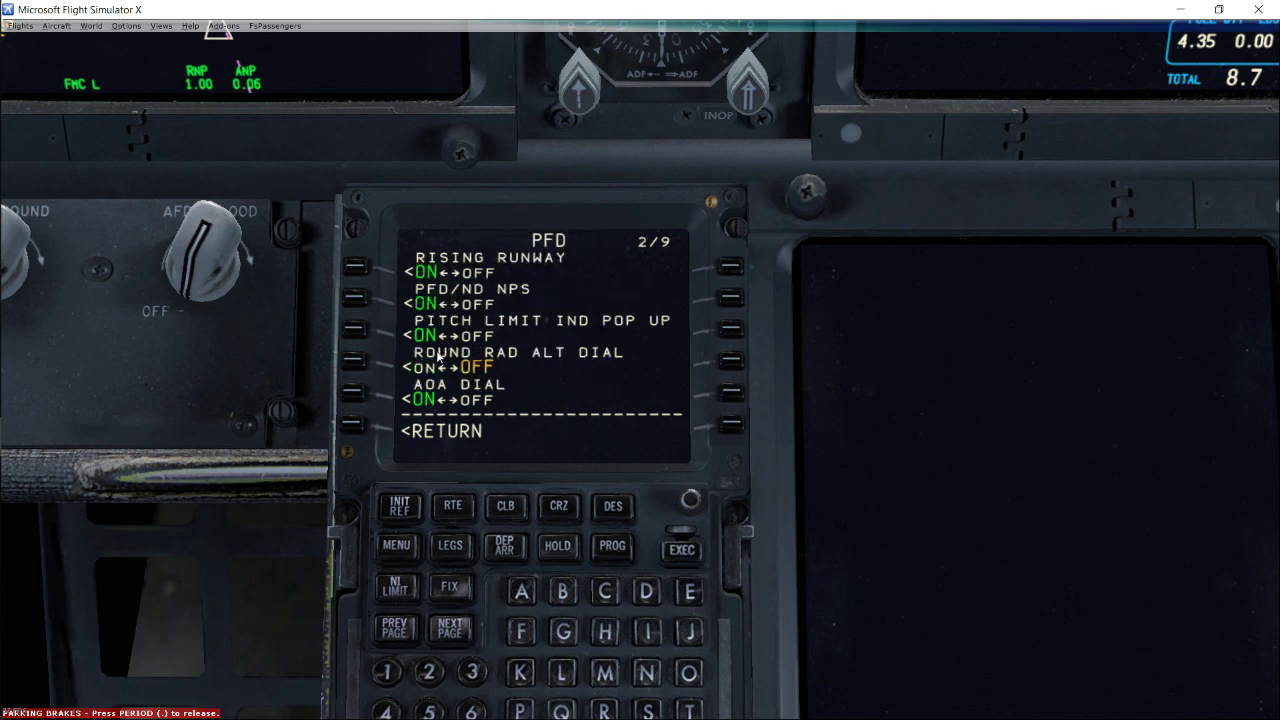
click(458, 640)
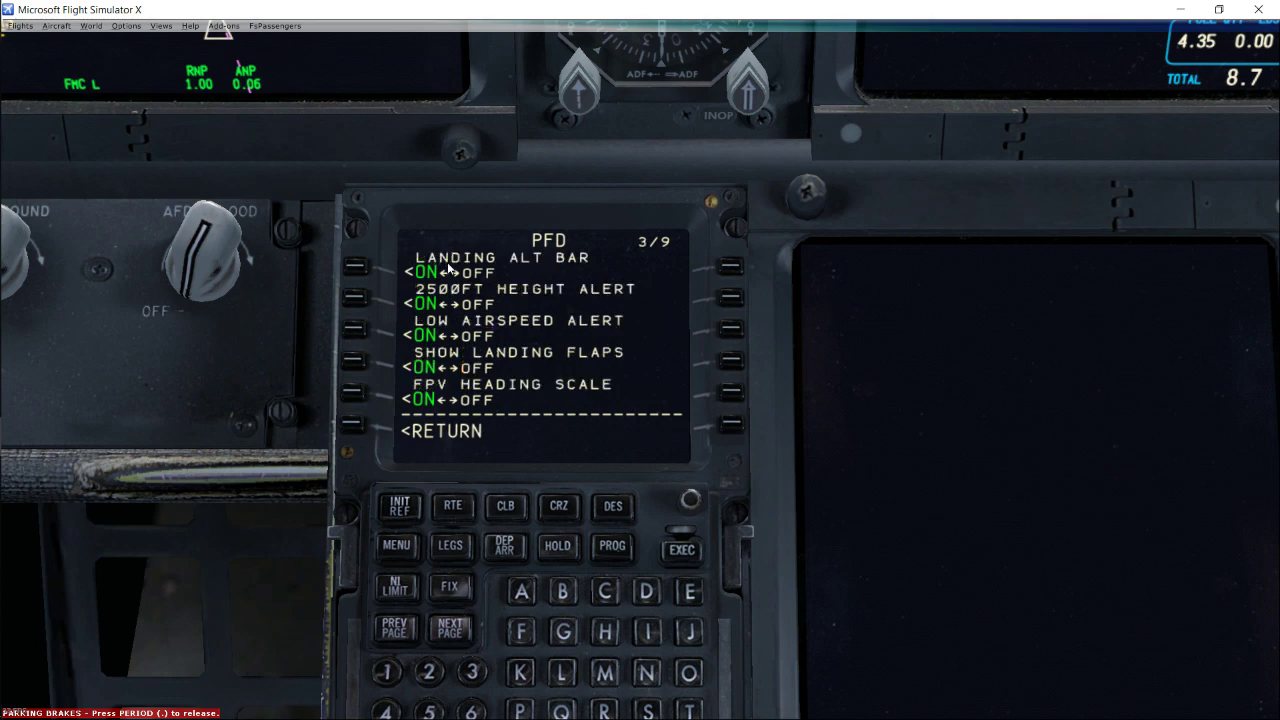
click(455, 637)
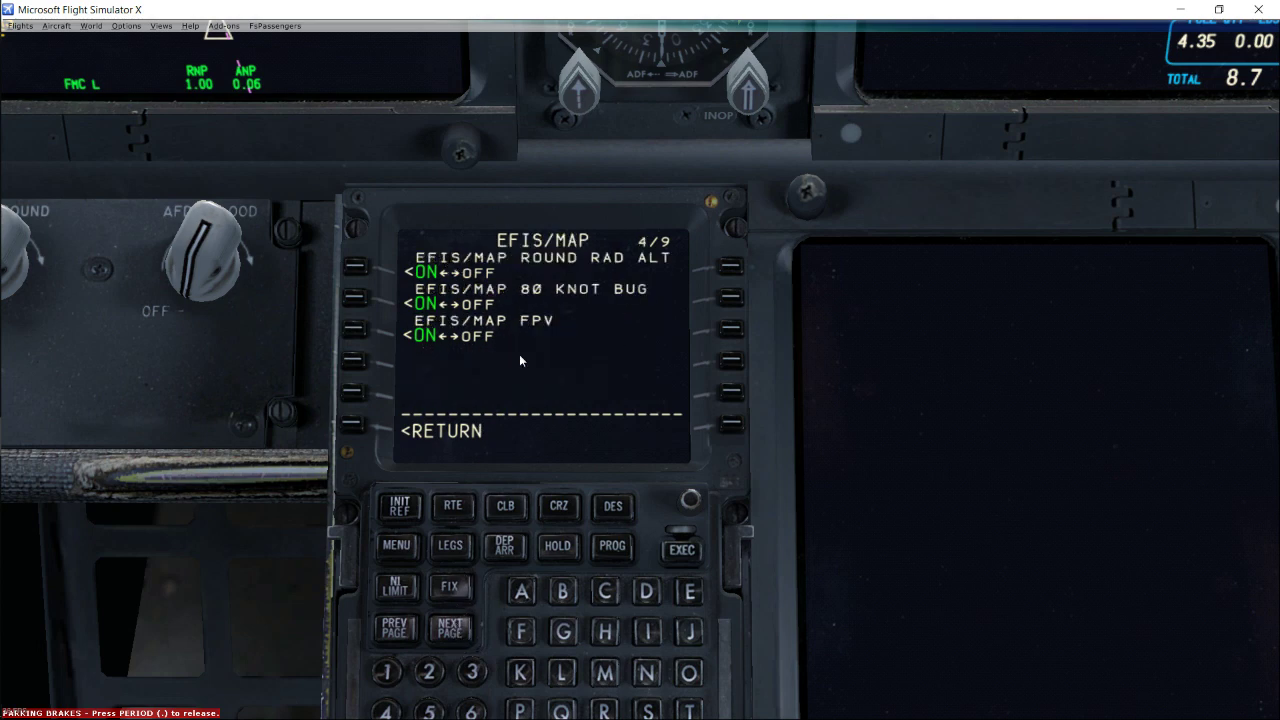
click(440, 622)
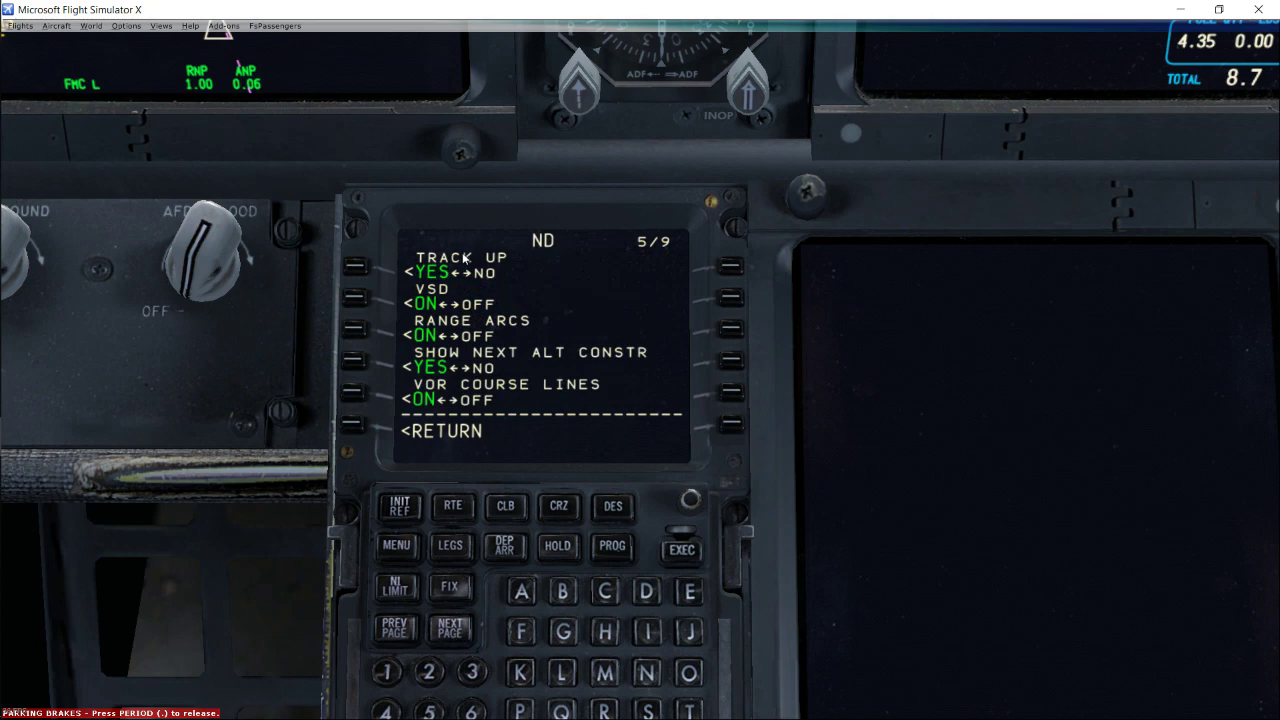
click(451, 632)
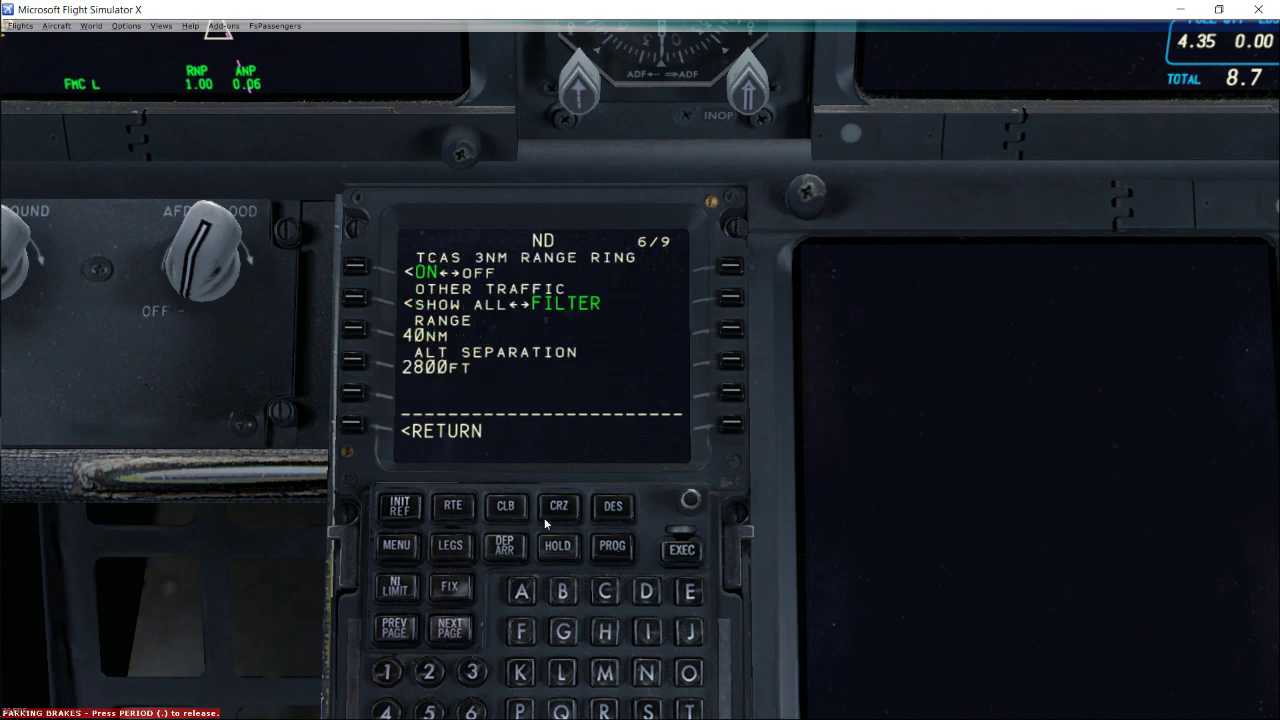
click(450, 633)
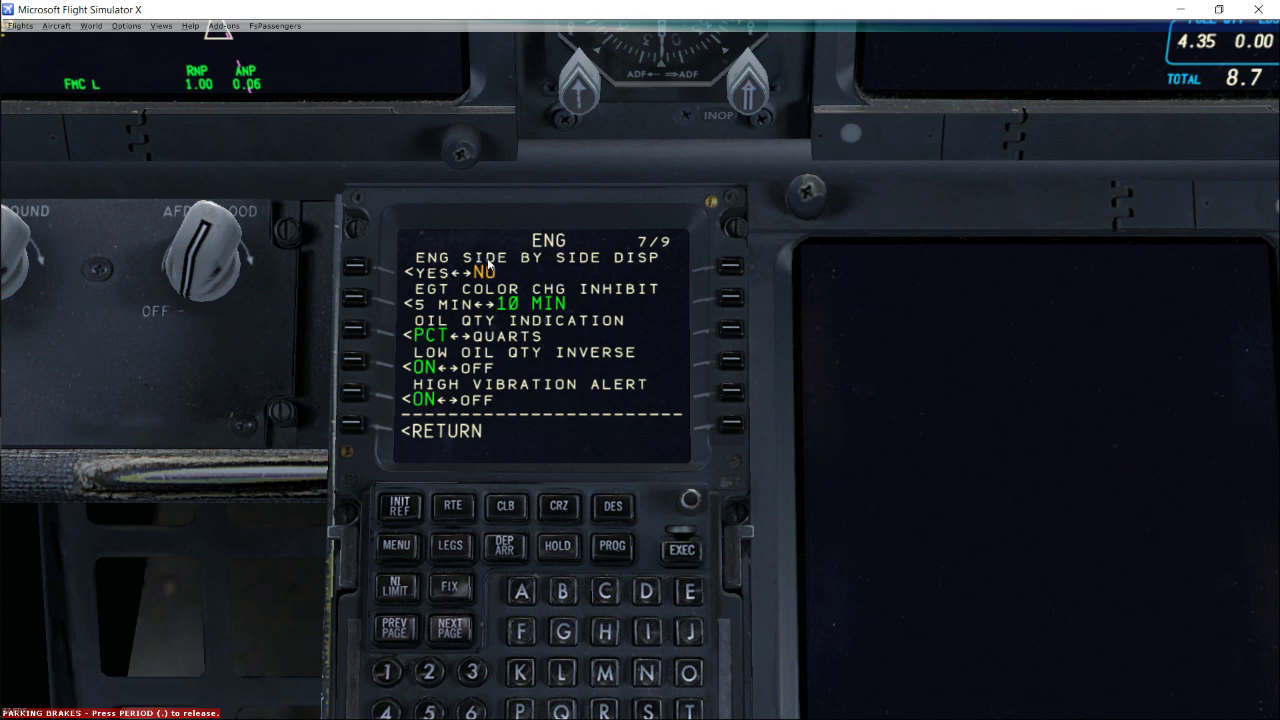
click(451, 634)
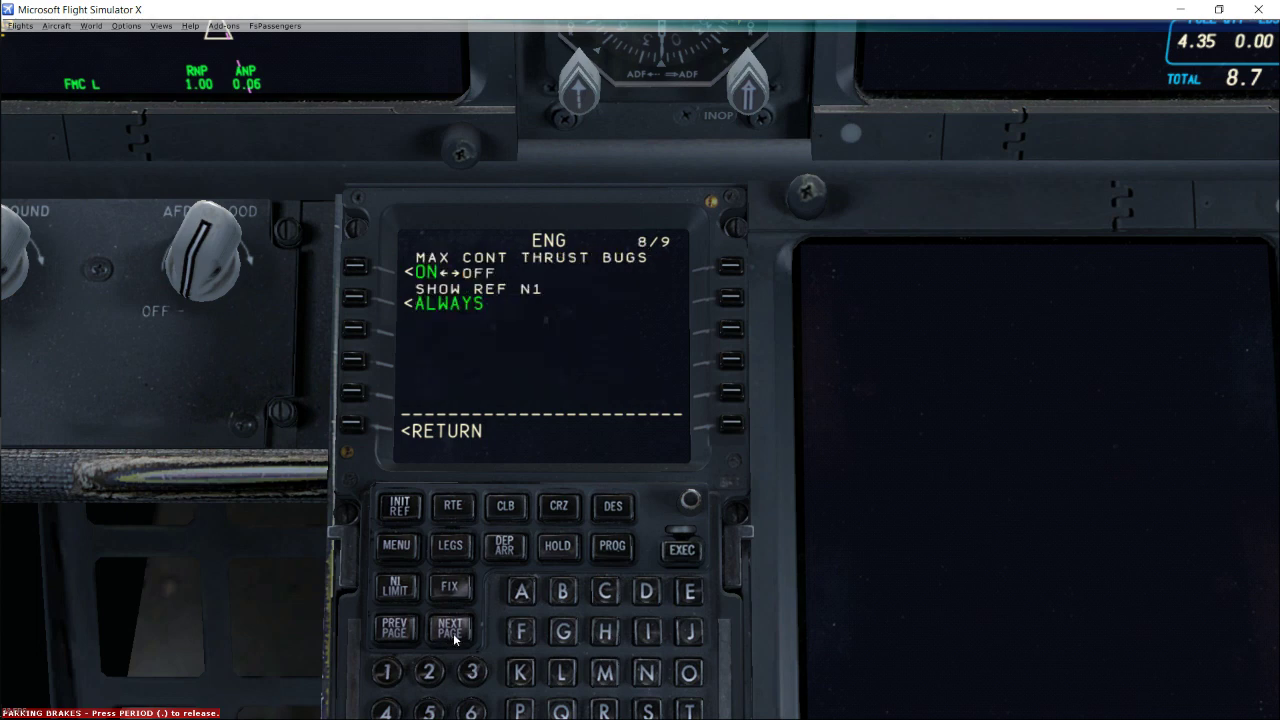
click(451, 634)
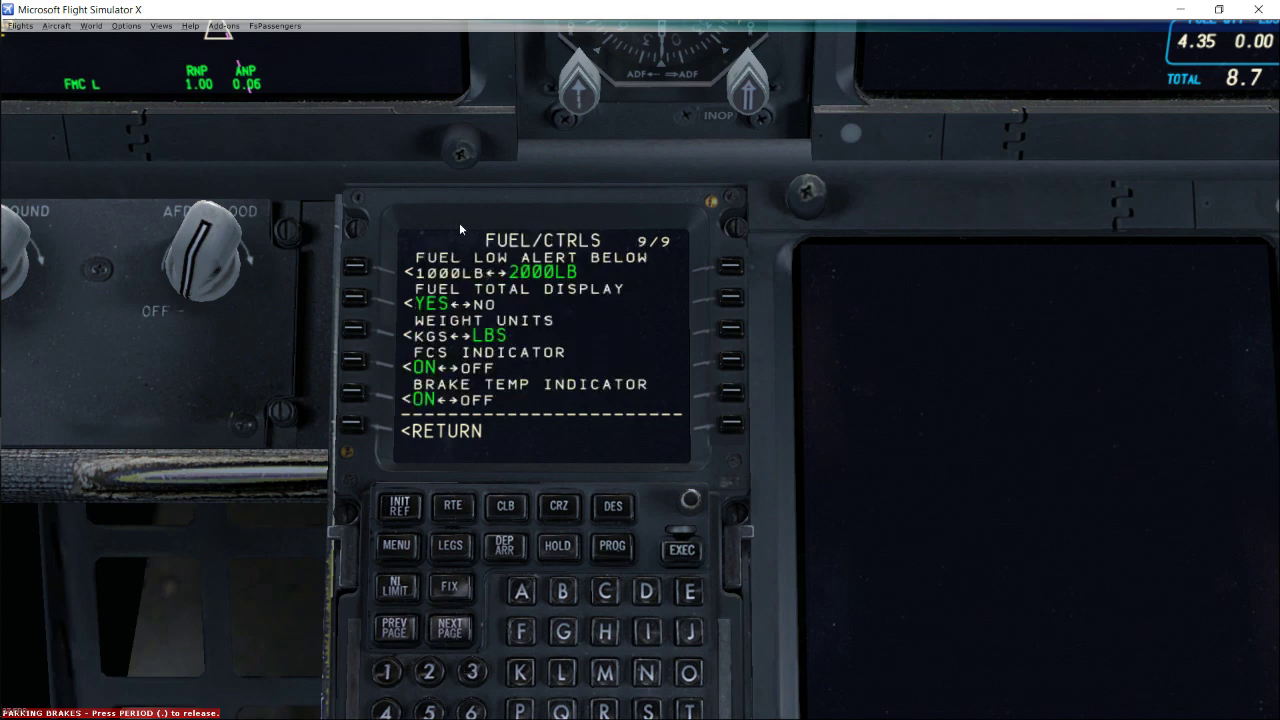
click(355, 330)
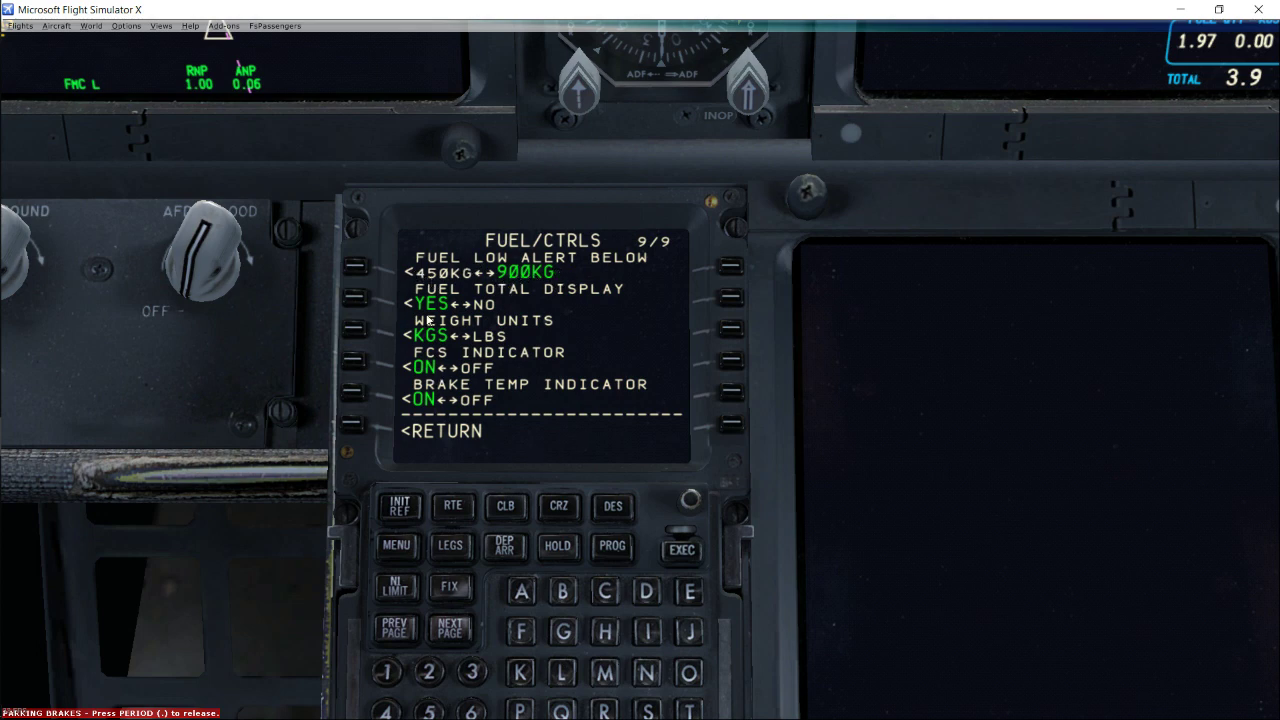
click(452, 628)
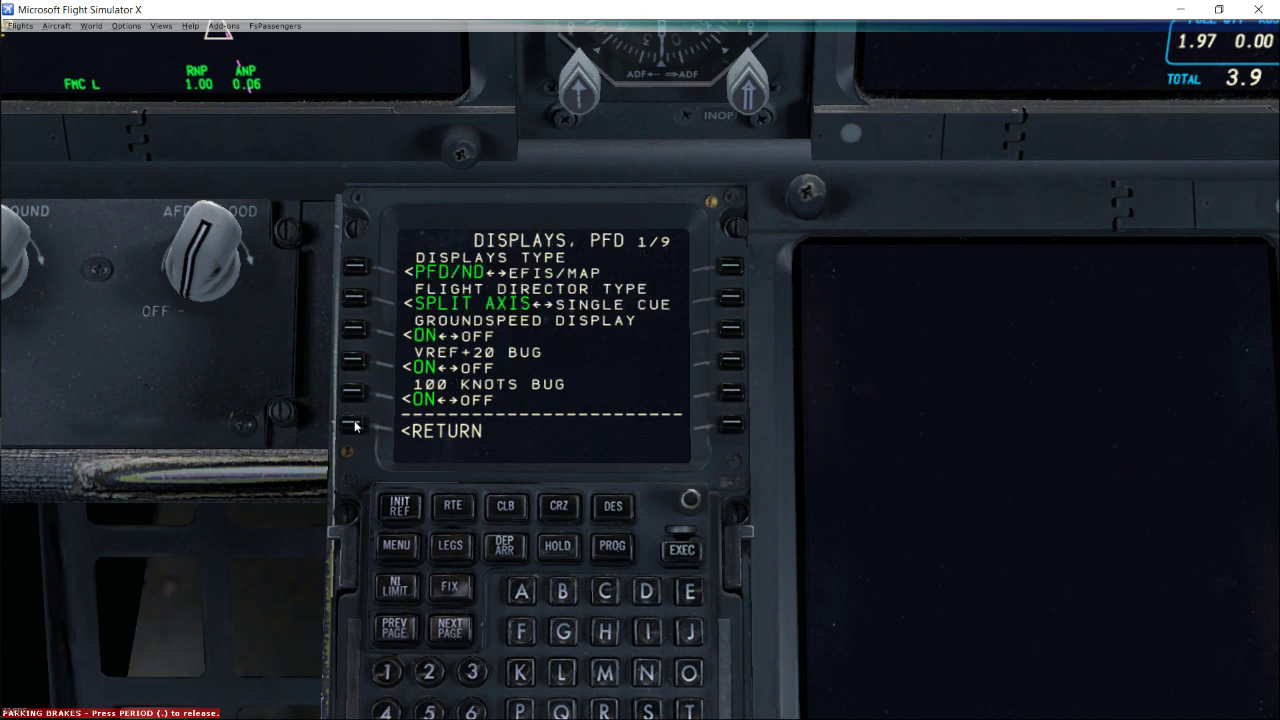
click(405, 632)
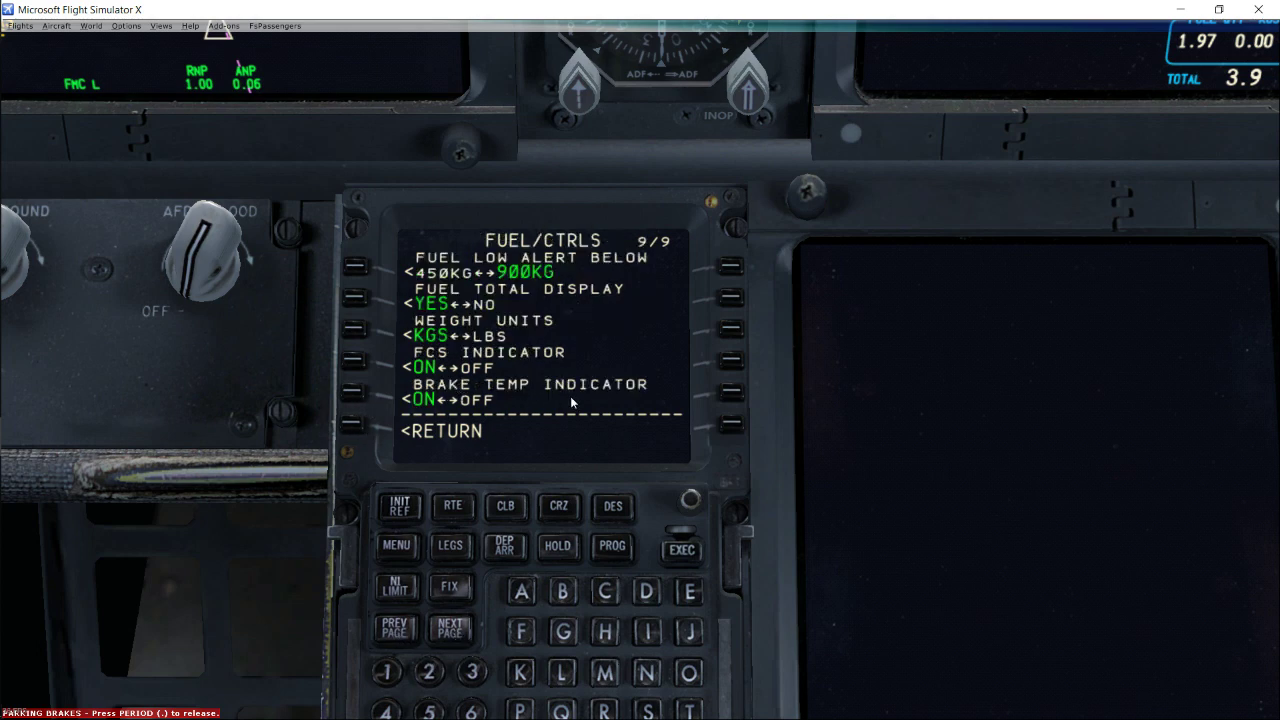
click(354, 426)
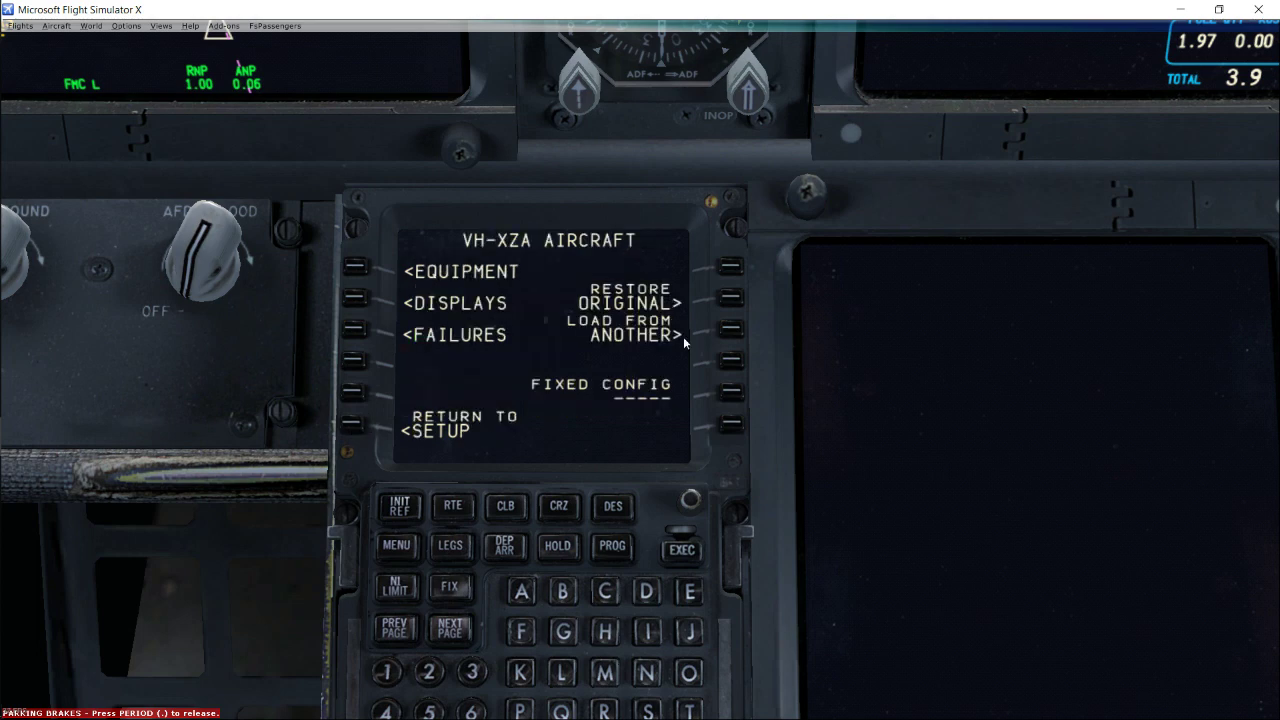
- Set the total fuel to 8700 kg on the Fuel page under FS Actions on the CDU
click(396, 548)
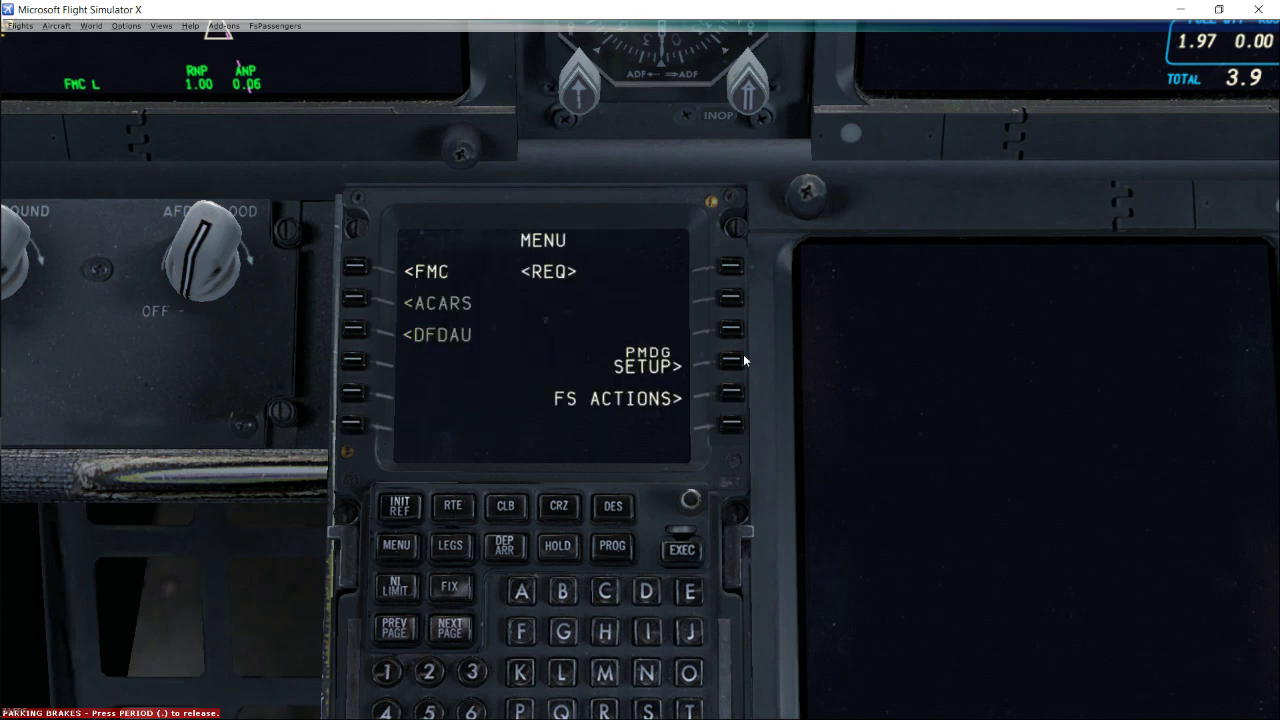
click(740, 396)
click(356, 268)
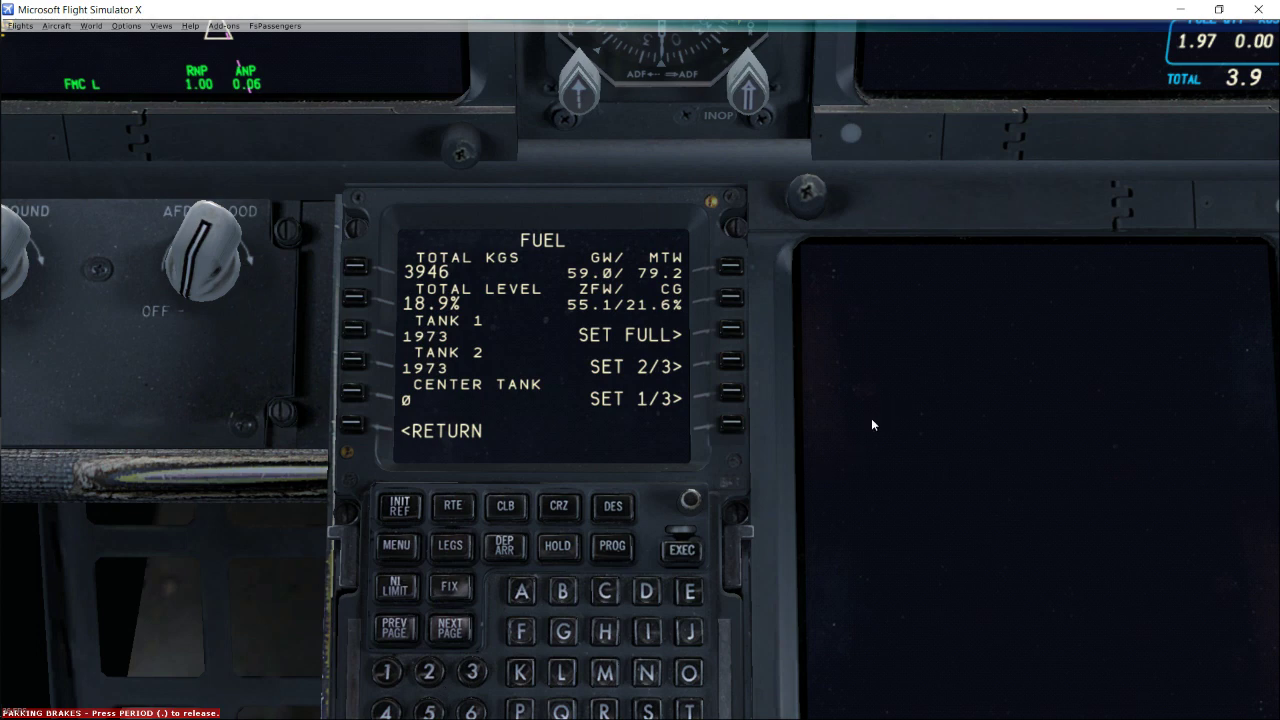
right_click(817, 483)
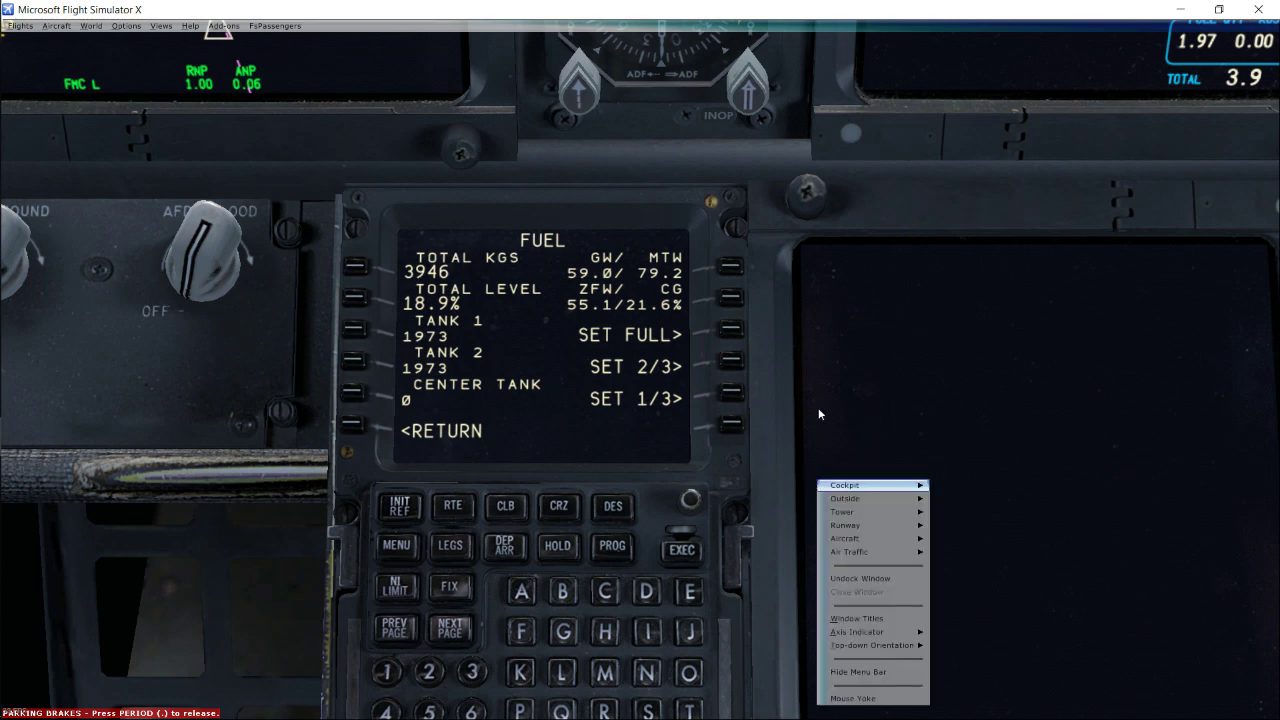
click(788, 380)
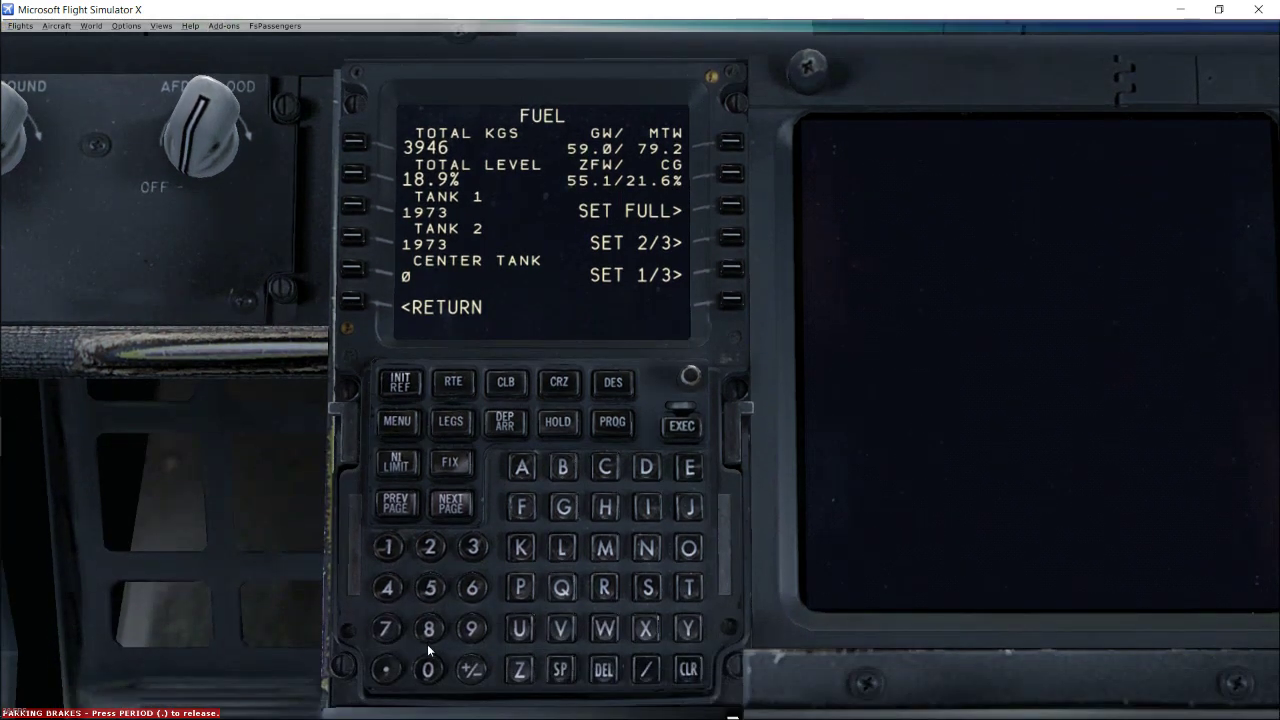
click(430, 630)
click(427, 670)
click(688, 670)
click(386, 670)
click(386, 629)
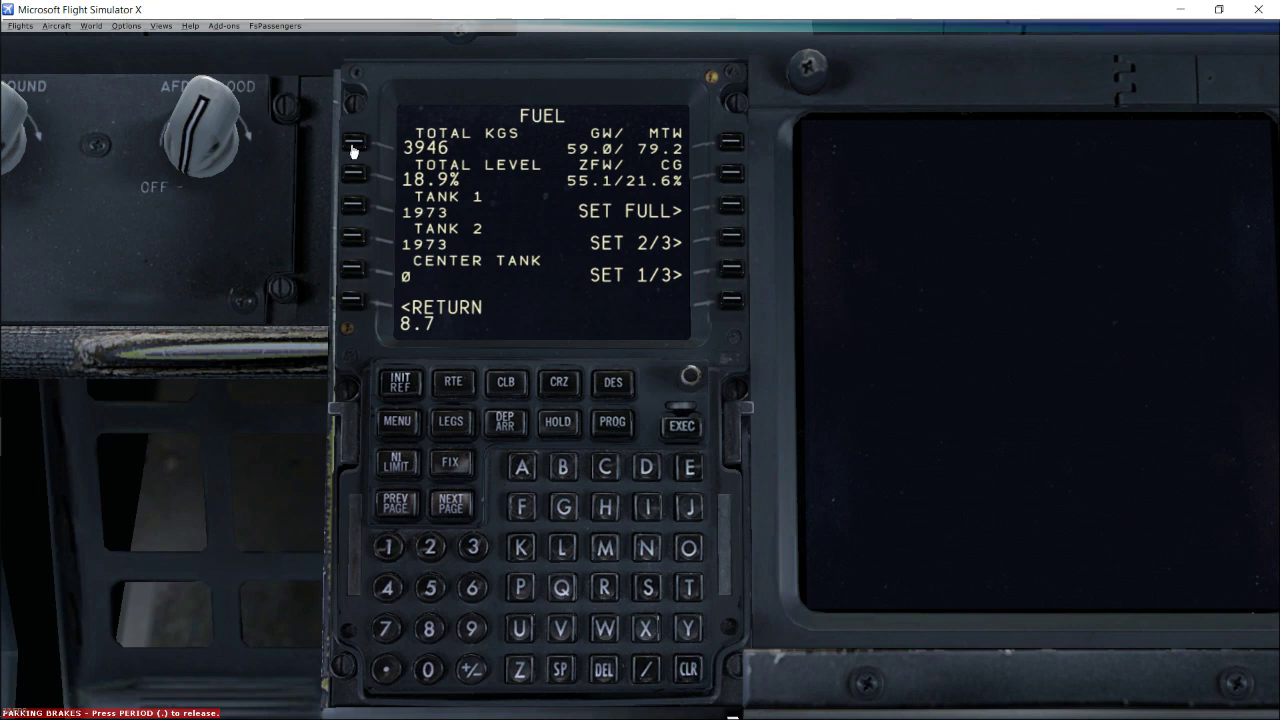
double_click(694, 676)
click(427, 670)
click(427, 670)
double_click(686, 672)
click(386, 629)
click(430, 670)
click(430, 670)
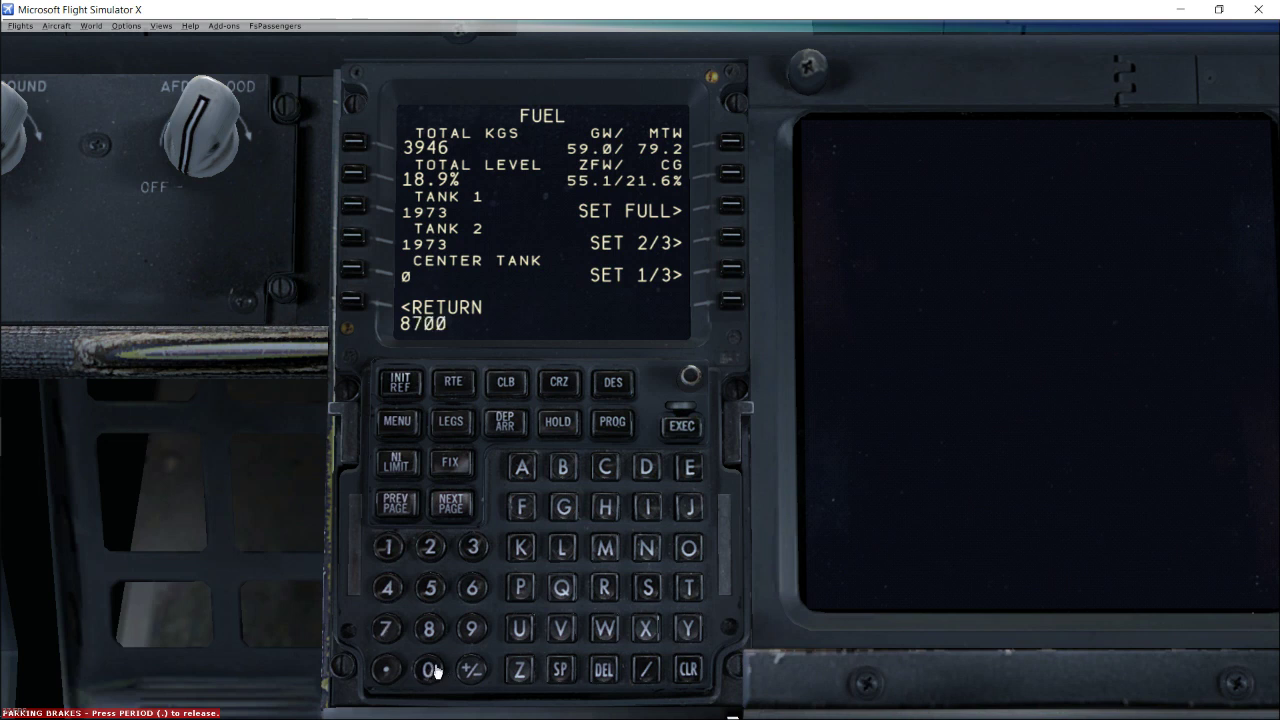
click(354, 142)
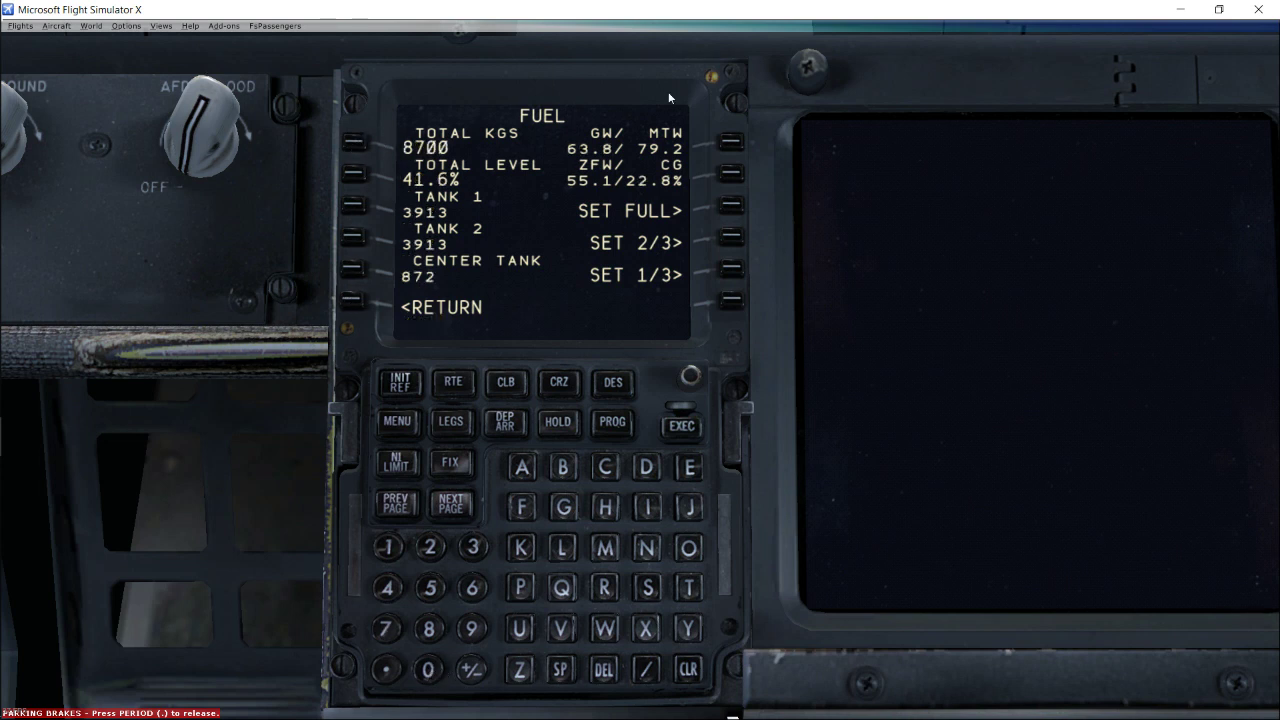
- Open the Payload page, look up the planned weights in the SimBrief PDF in Chrome, and switch back to Flight Simulator X
click(353, 302)
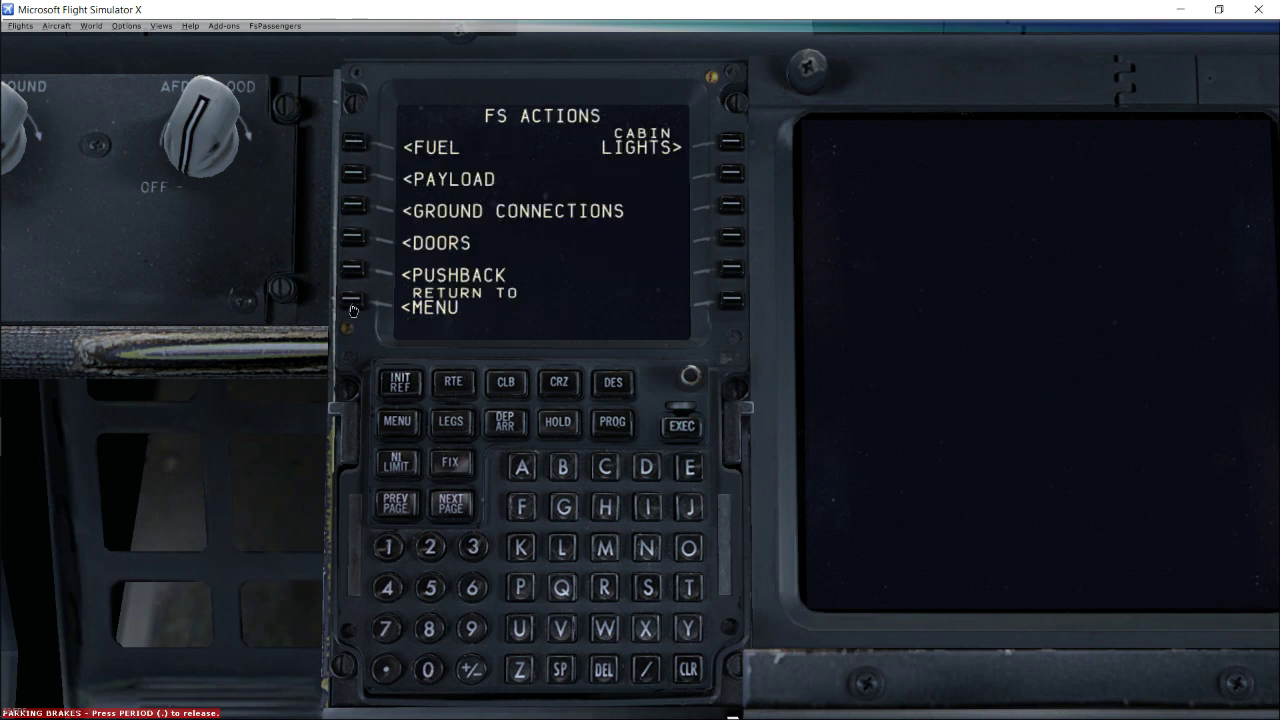
click(354, 174)
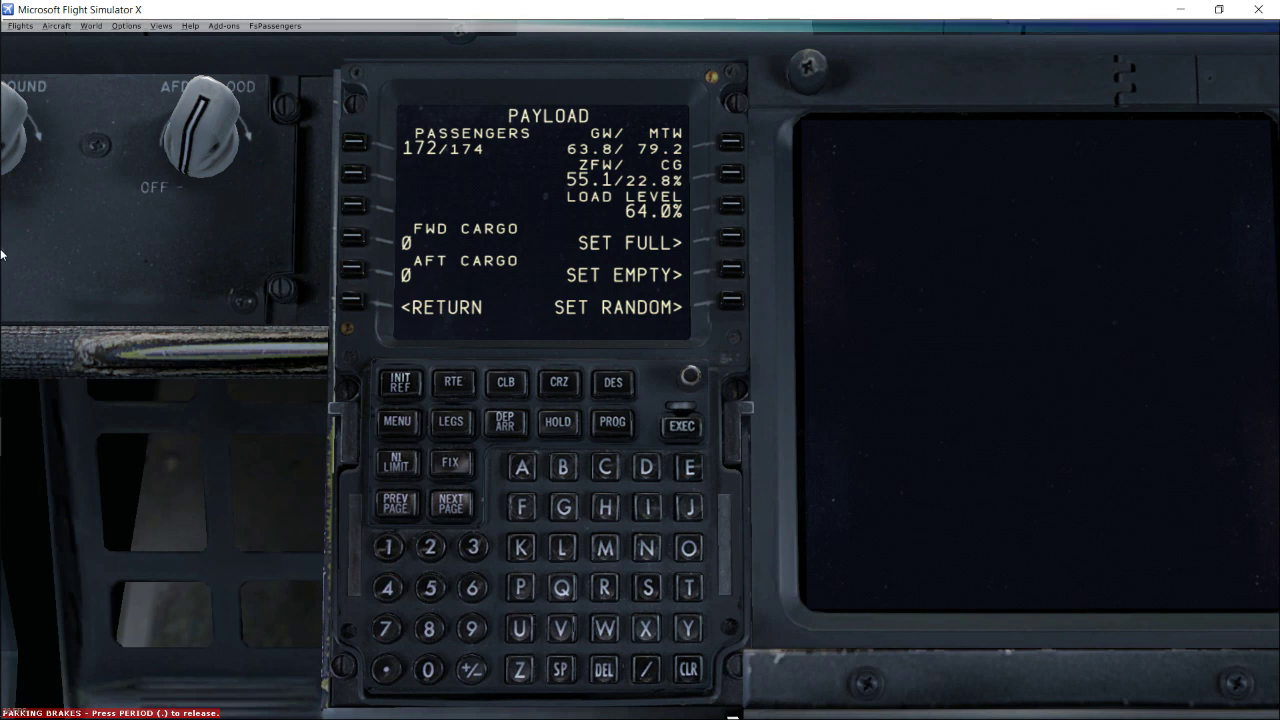
mouse_move(4, 252)
mouse_move(48, 245)
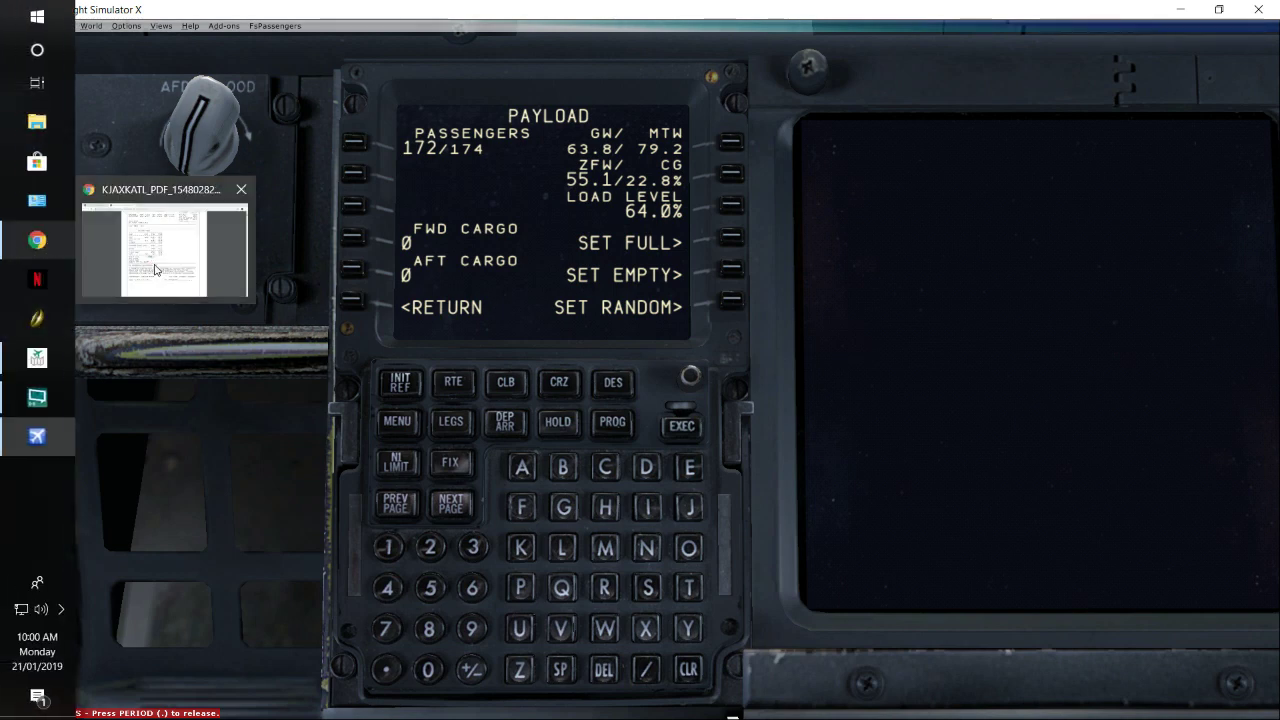
click(156, 265)
click(156, 265)
scroll(572, 489, down, 5)
scroll(572, 489, down, 12)
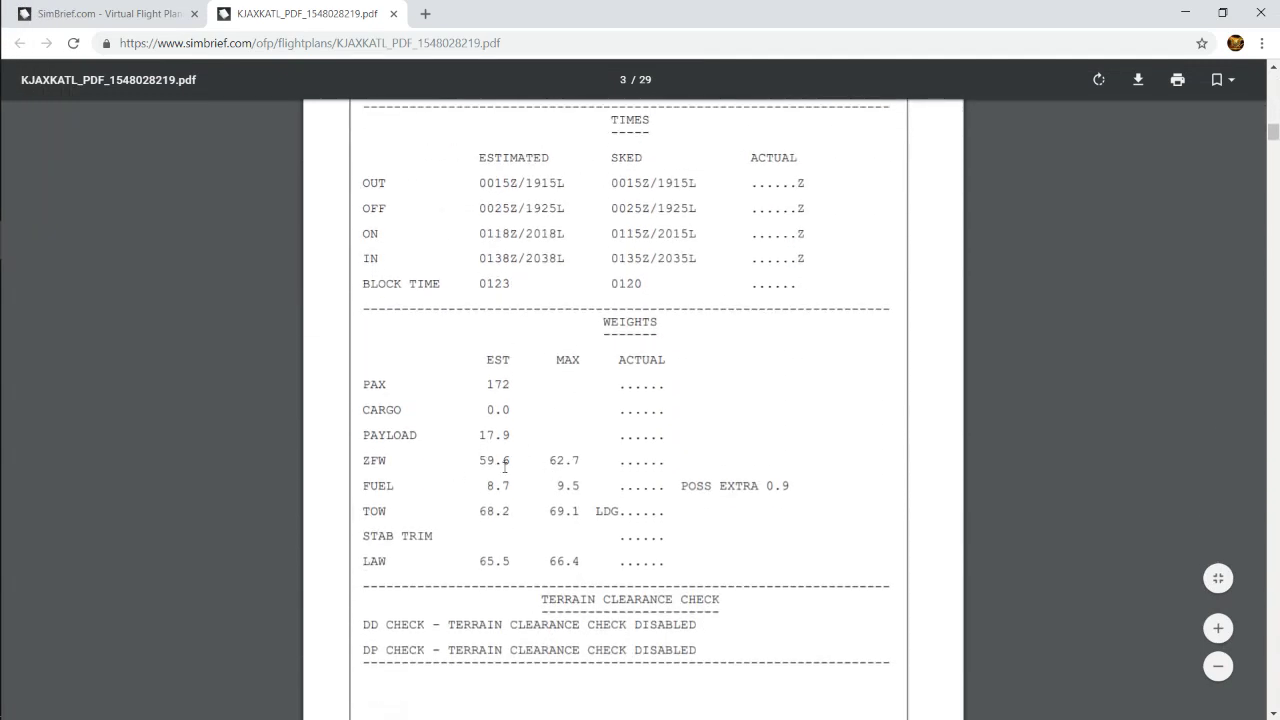
mouse_move(2, 395)
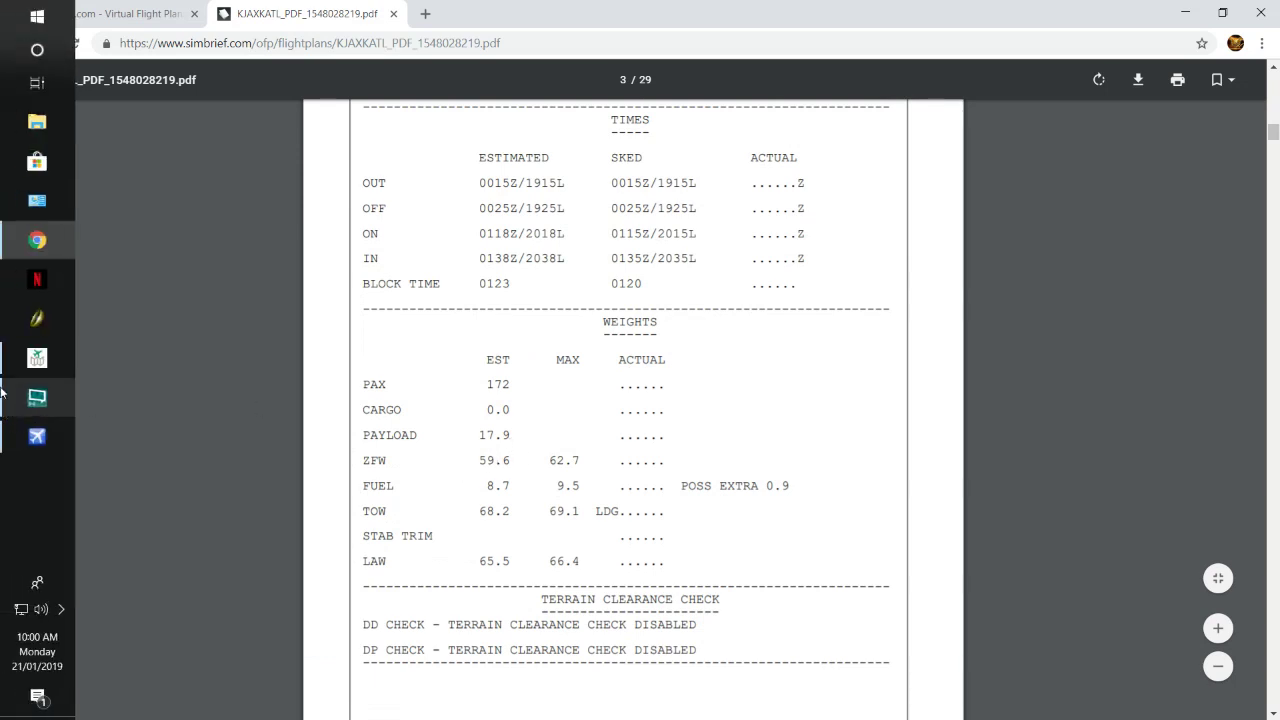
click(37, 436)
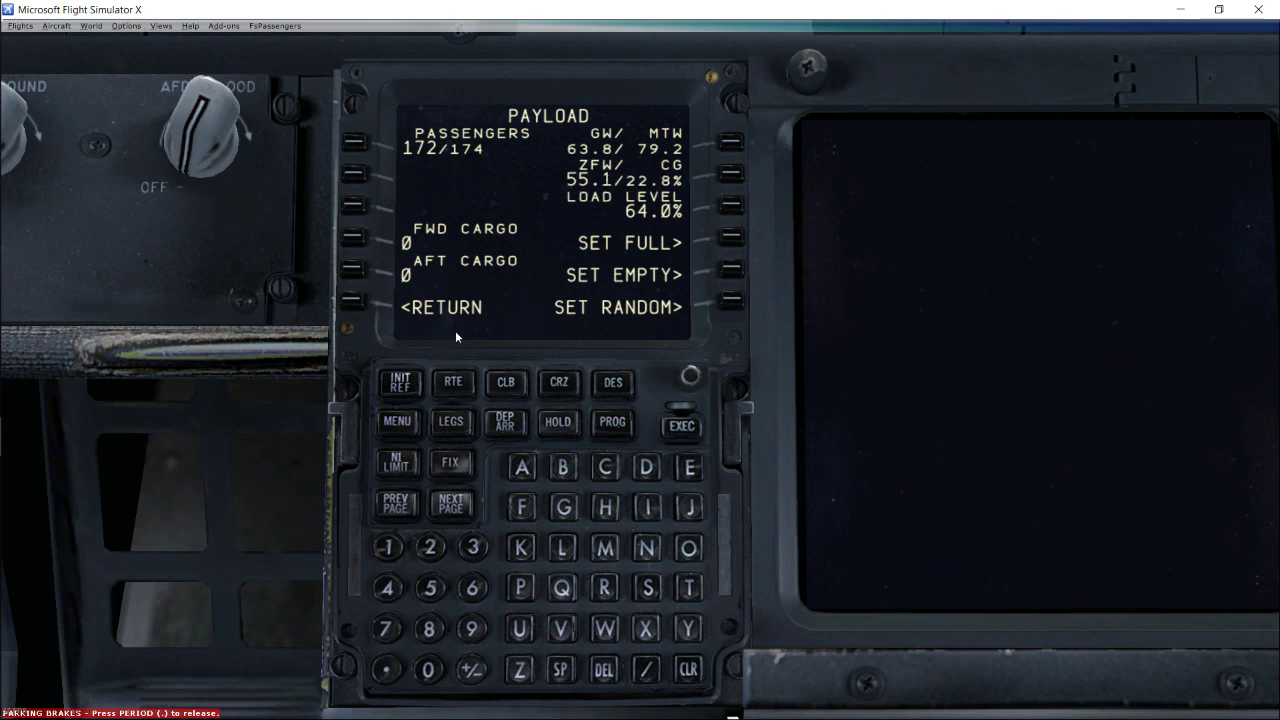
- Set the forward cargo to 1253 kg and the aft cargo to 1425 kg on the Payload page
click(387, 550)
click(430, 548)
click(432, 586)
click(472, 548)
click(354, 237)
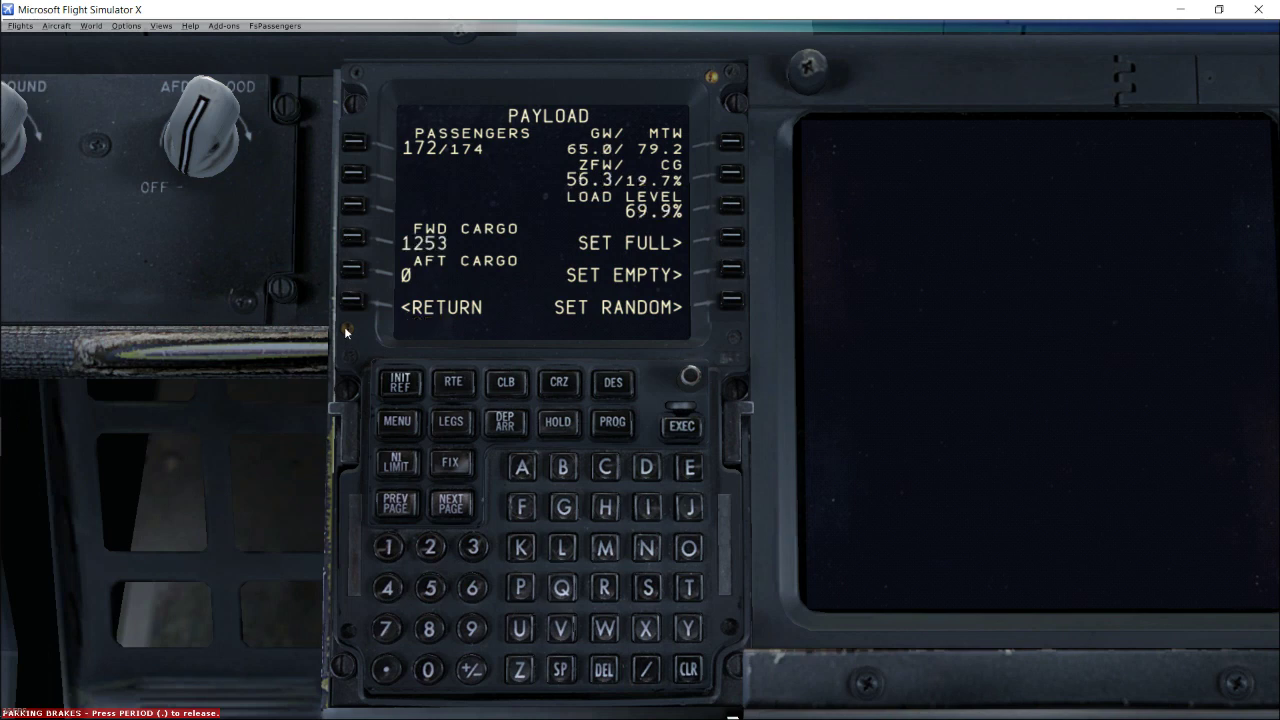
click(388, 550)
click(388, 590)
click(430, 550)
click(430, 588)
click(354, 269)
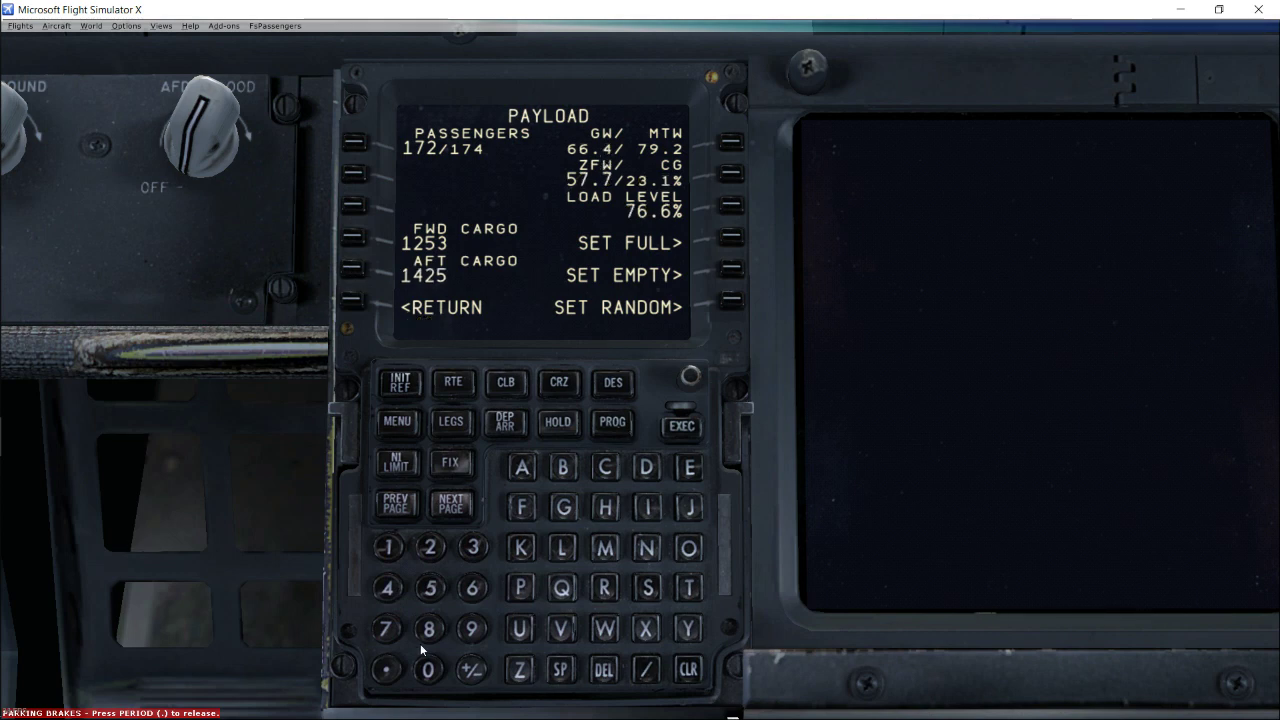
- Raise the aft cargo to 1536 kg on the Payload page
click(389, 550)
click(431, 588)
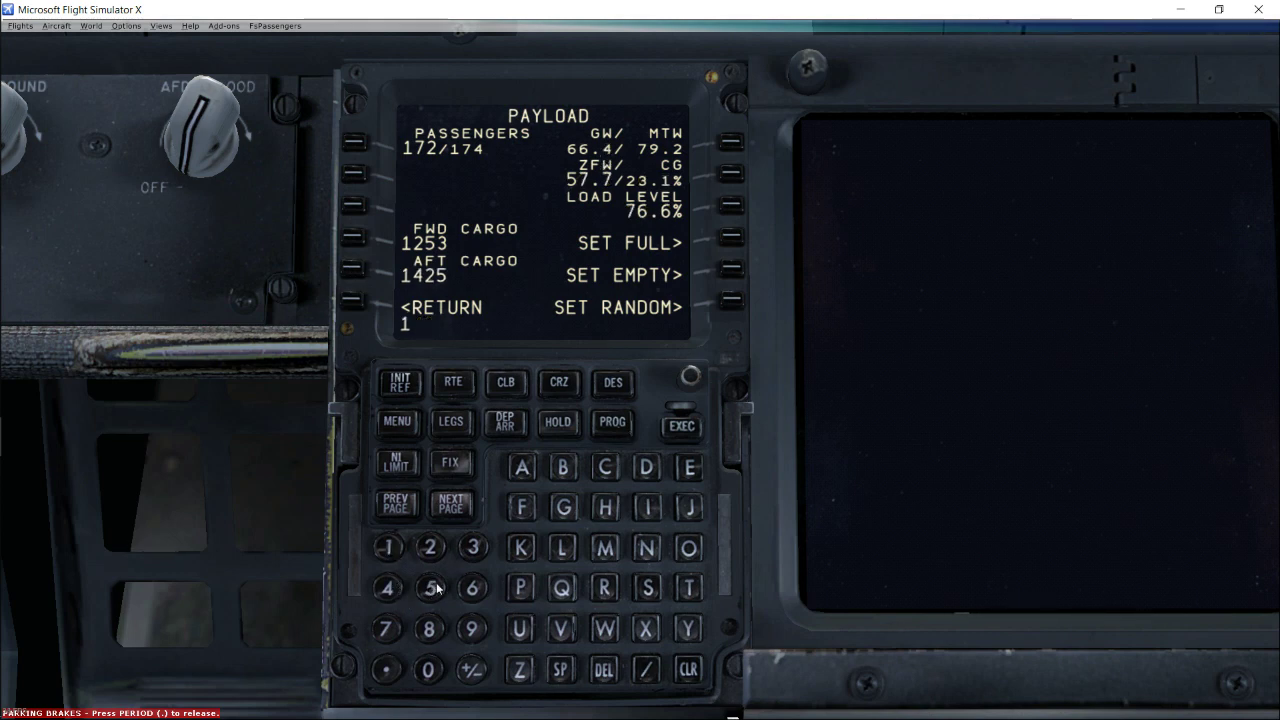
click(474, 548)
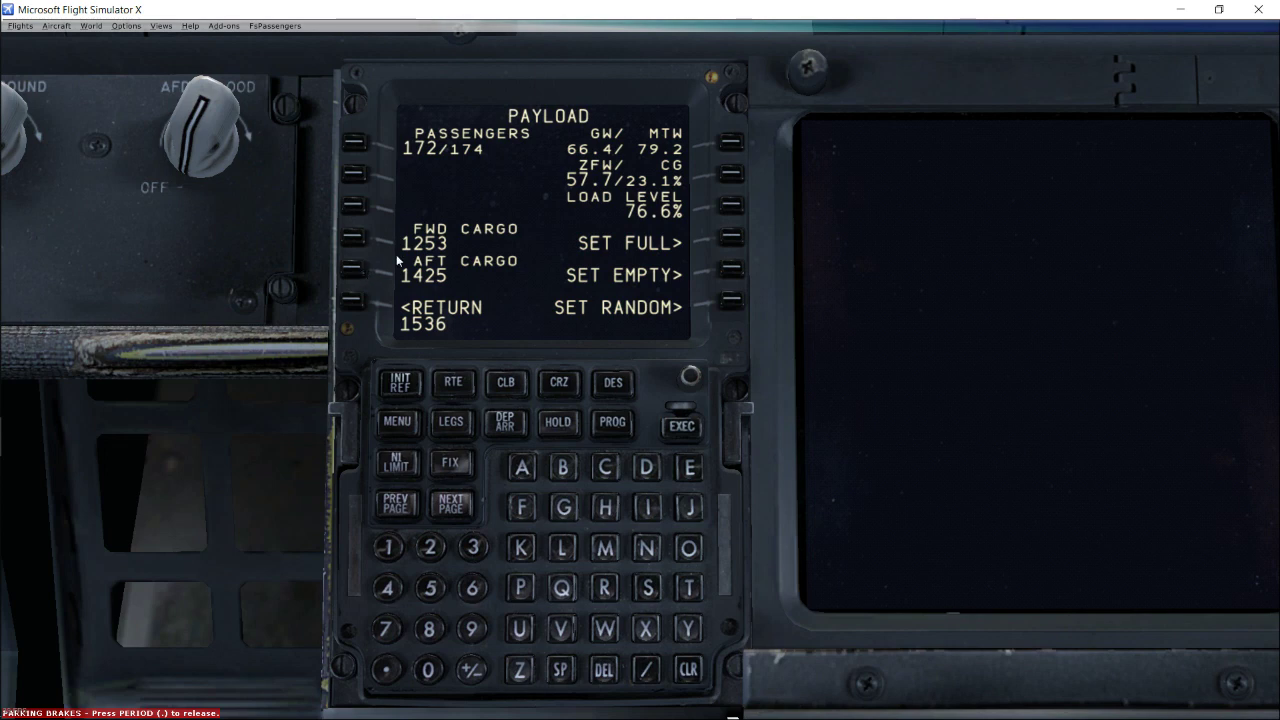
click(356, 268)
- Set the forward cargo to 1325 kg and raise it further to 1658 kg
click(389, 548)
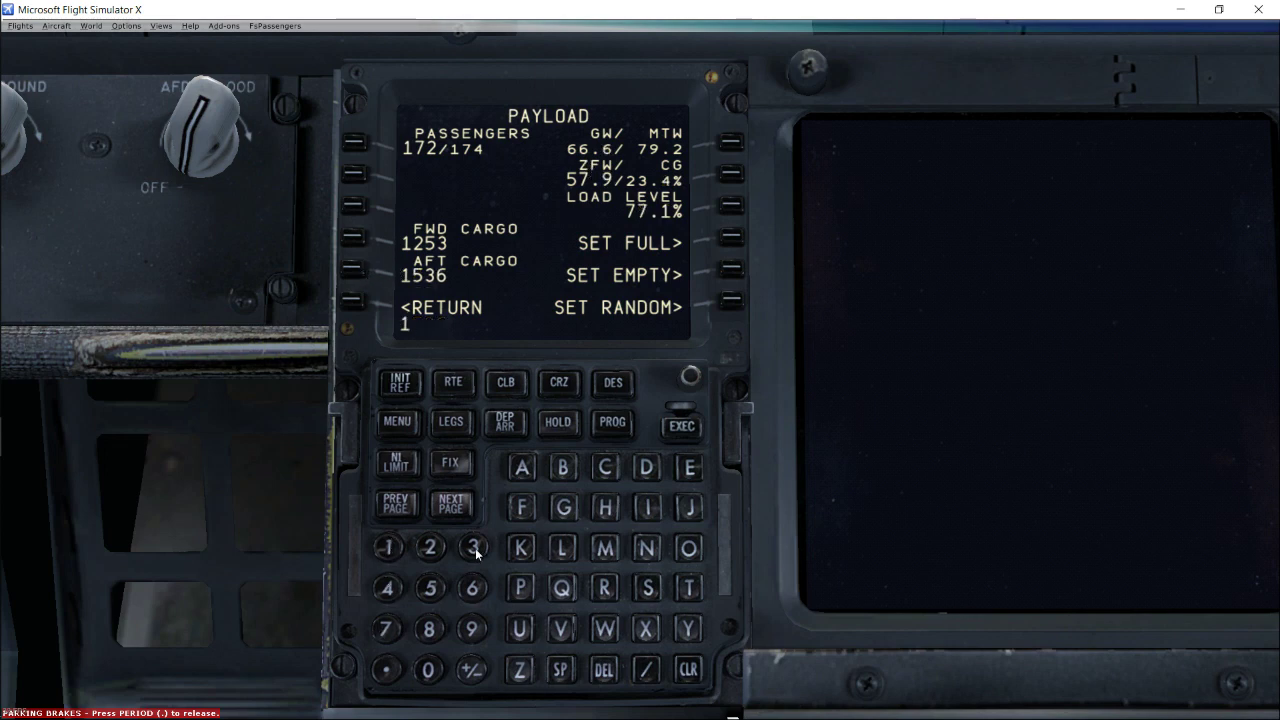
click(474, 548)
click(430, 548)
click(431, 588)
click(355, 240)
click(389, 550)
click(474, 588)
click(431, 590)
click(429, 629)
key(F4)
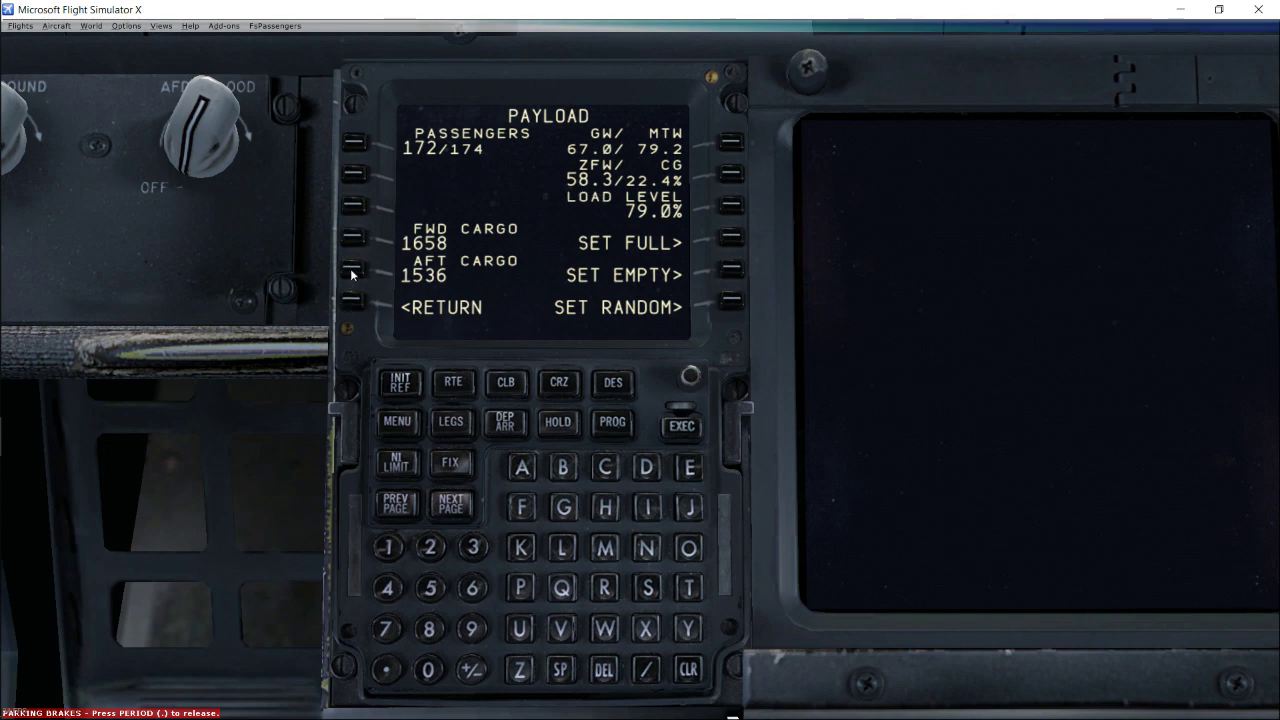
- Set the forward cargo to 1890 kg on the Payload page
click(388, 548)
click(433, 632)
click(471, 629)
click(428, 668)
click(356, 239)
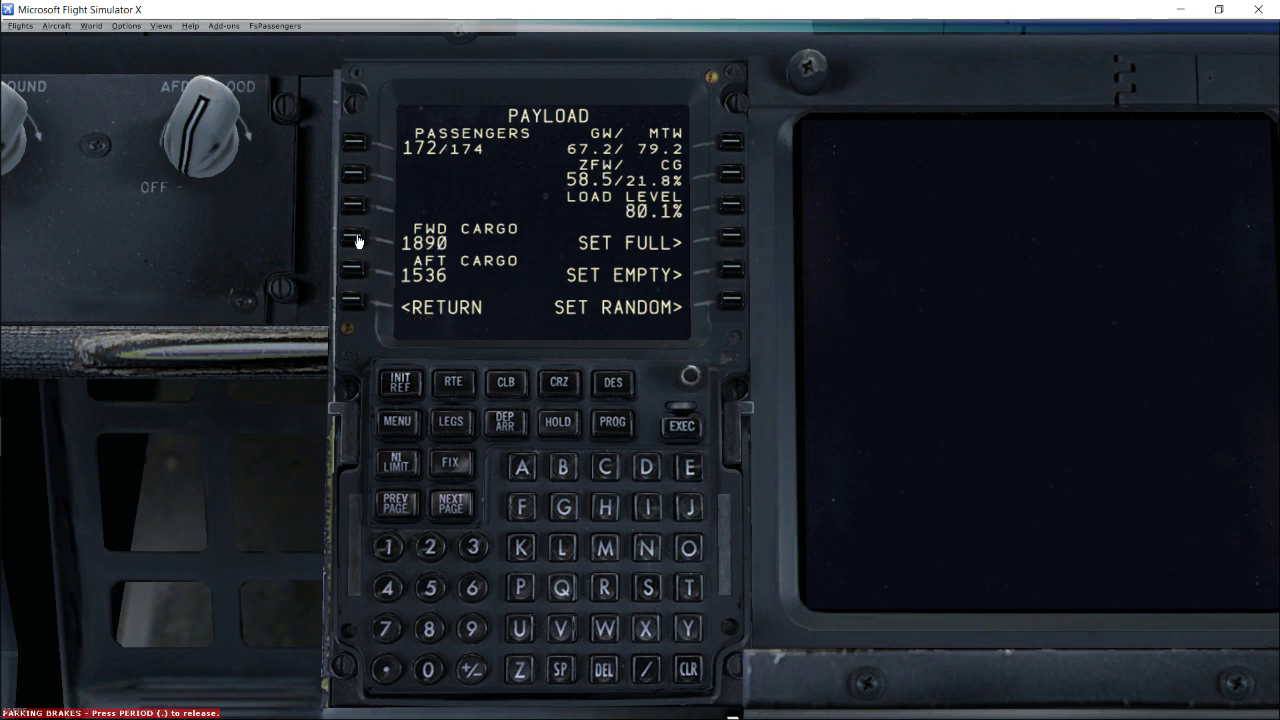
- Increase the aft cargo to 1856 kg
click(388, 547)
click(429, 629)
click(430, 588)
click(472, 588)
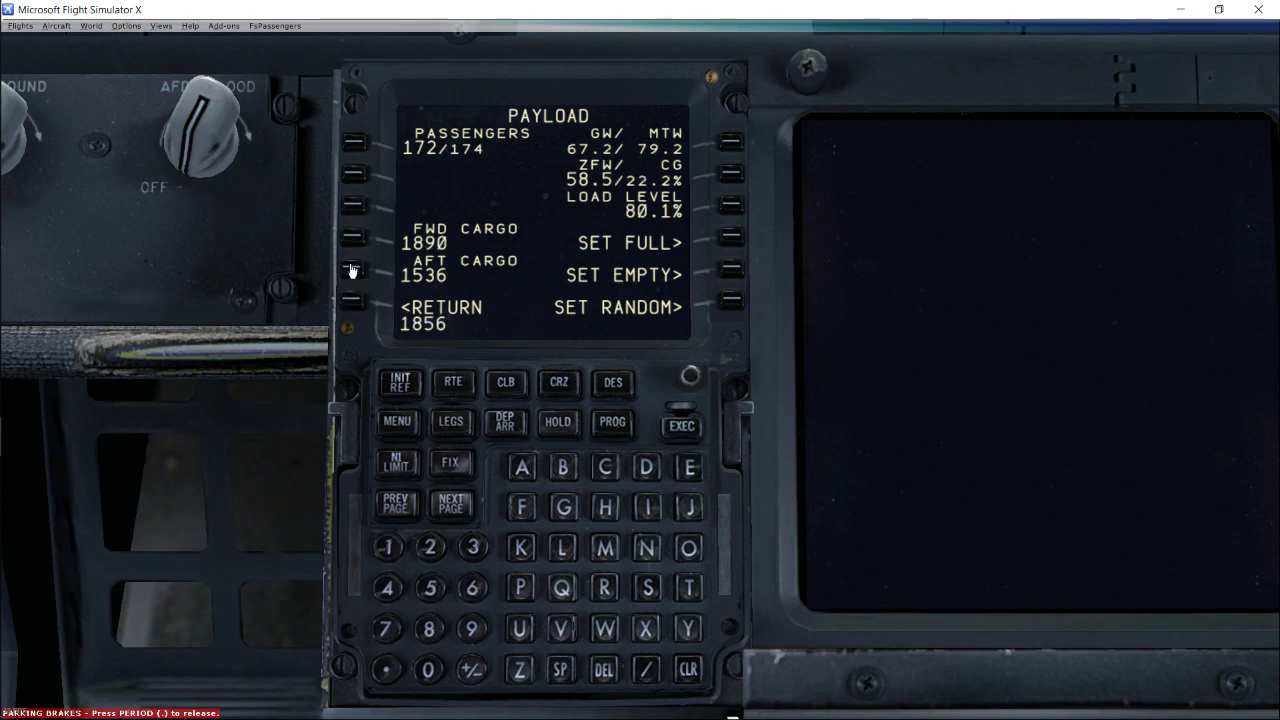
click(352, 271)
- Recheck the planned weights in the SimBrief PDF preview and set the aft cargo to 2532 kg
mouse_move(0, 292)
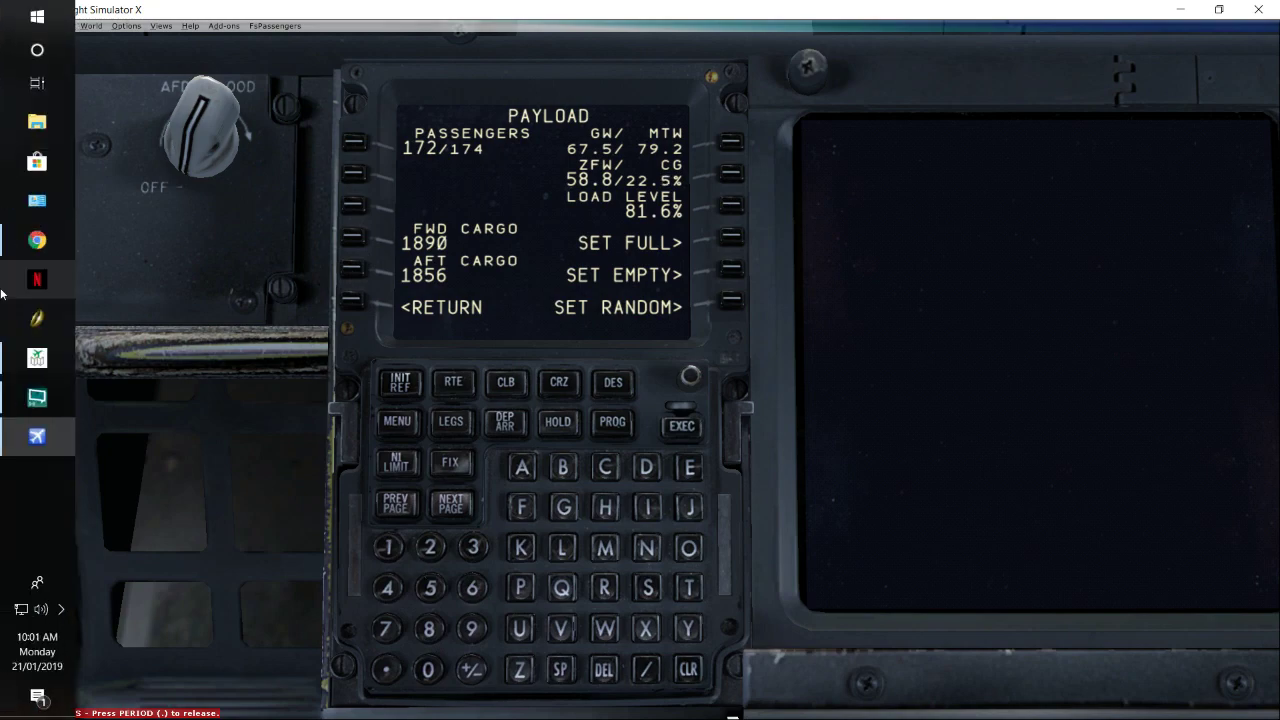
mouse_move(37, 240)
mouse_move(185, 245)
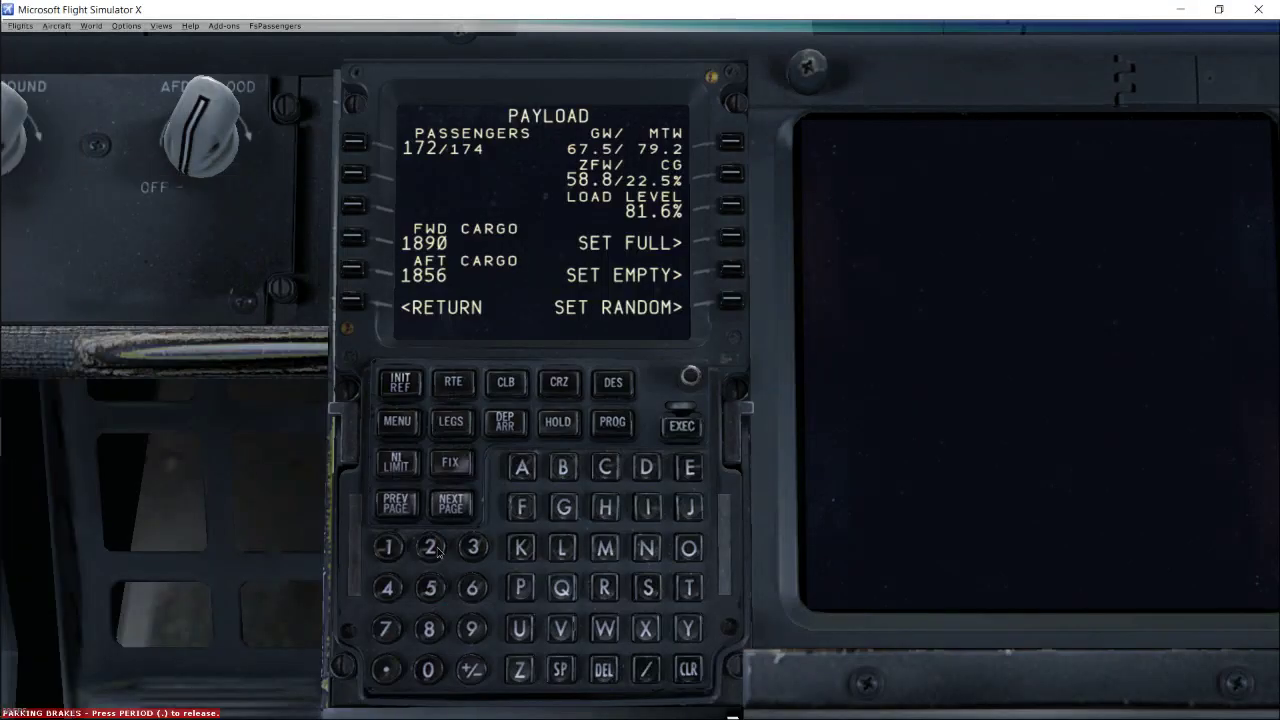
click(430, 547)
click(430, 588)
click(473, 547)
click(430, 547)
click(352, 270)
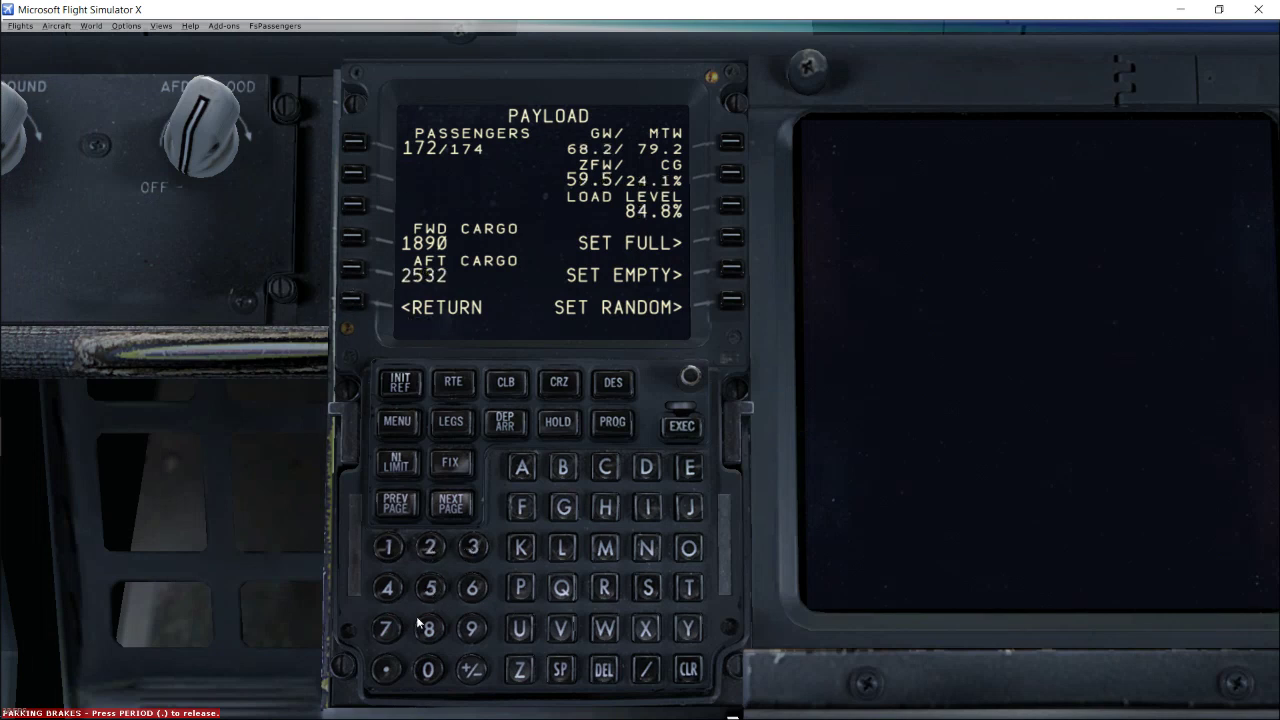
- Set the forward cargo load to 1956 on the FMC payload page
click(473, 628)
click(430, 588)
click(473, 588)
click(352, 236)
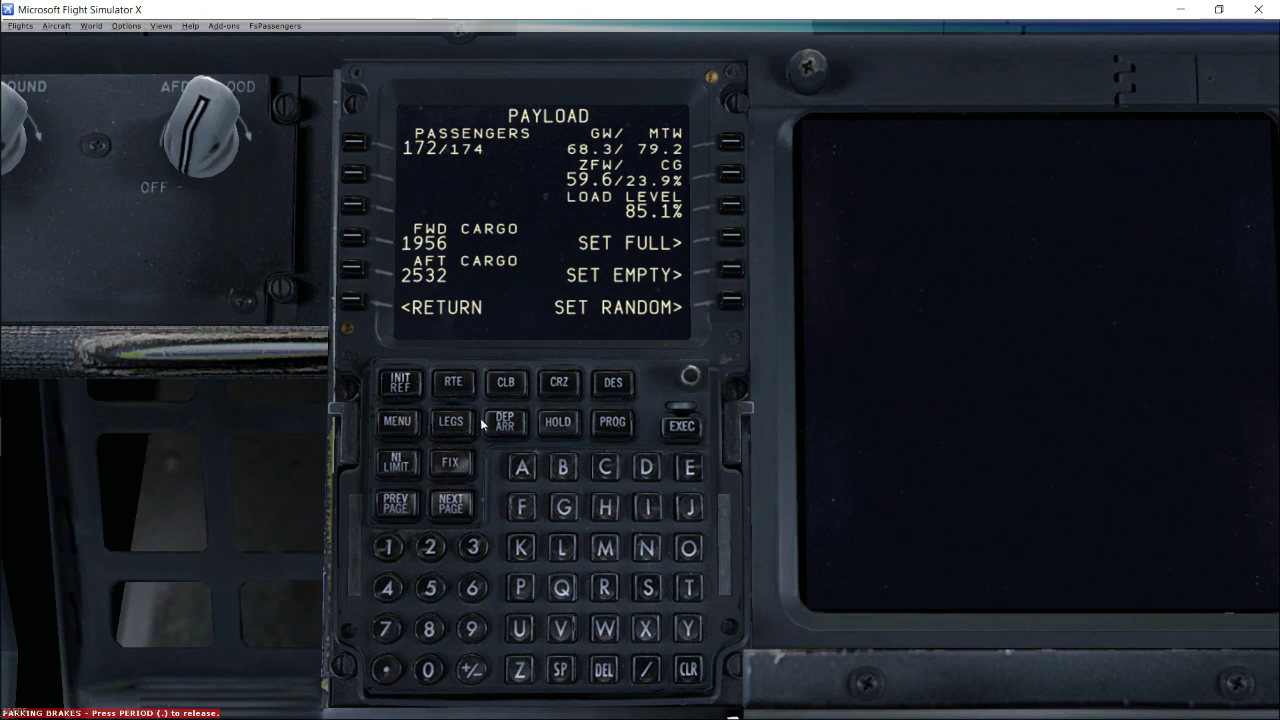
- Compare the FMC fuel page's total and tank quantities with the cockpit fuel quantity display, and return to the FS Actions page
click(350, 303)
click(353, 145)
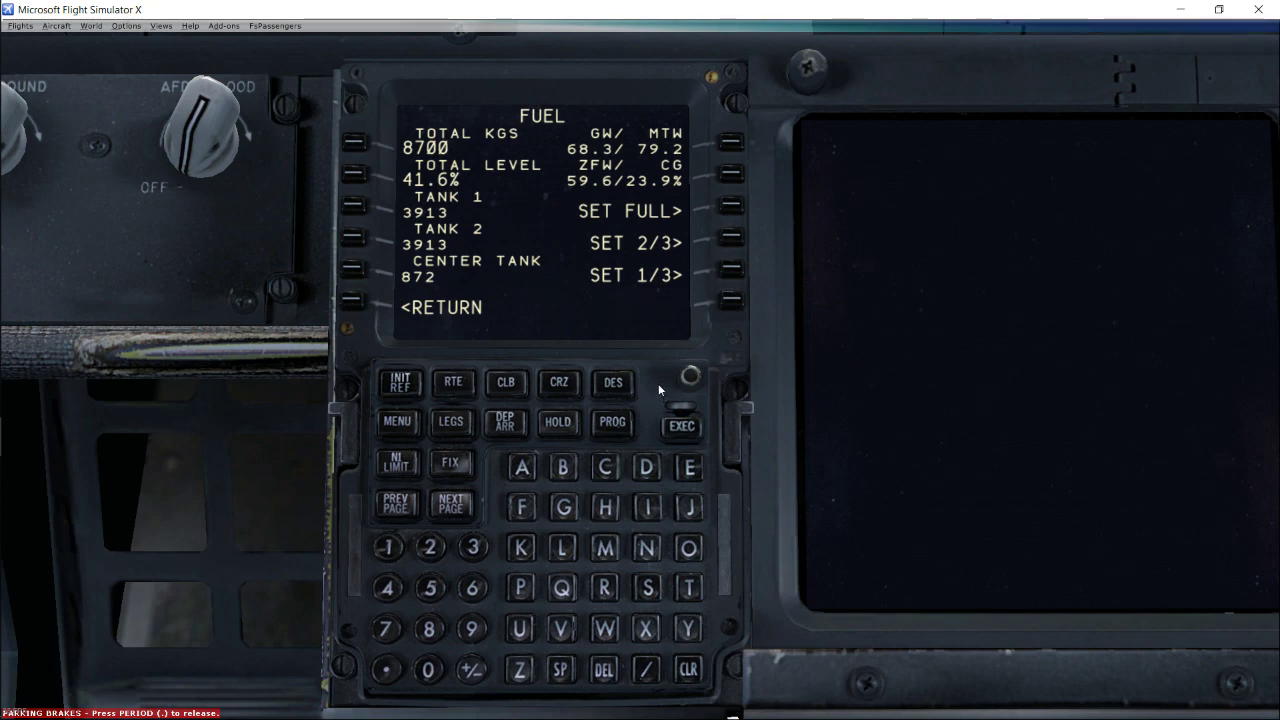
key(a)
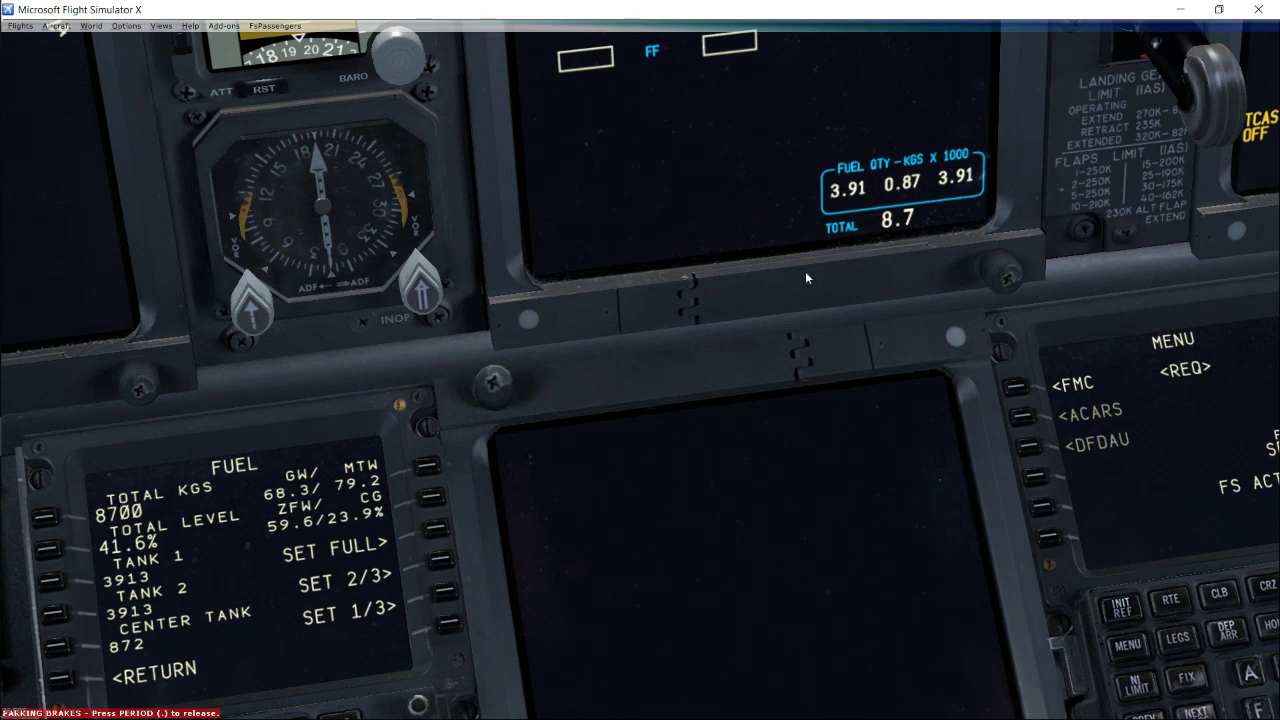
key(a)
click(297, 378)
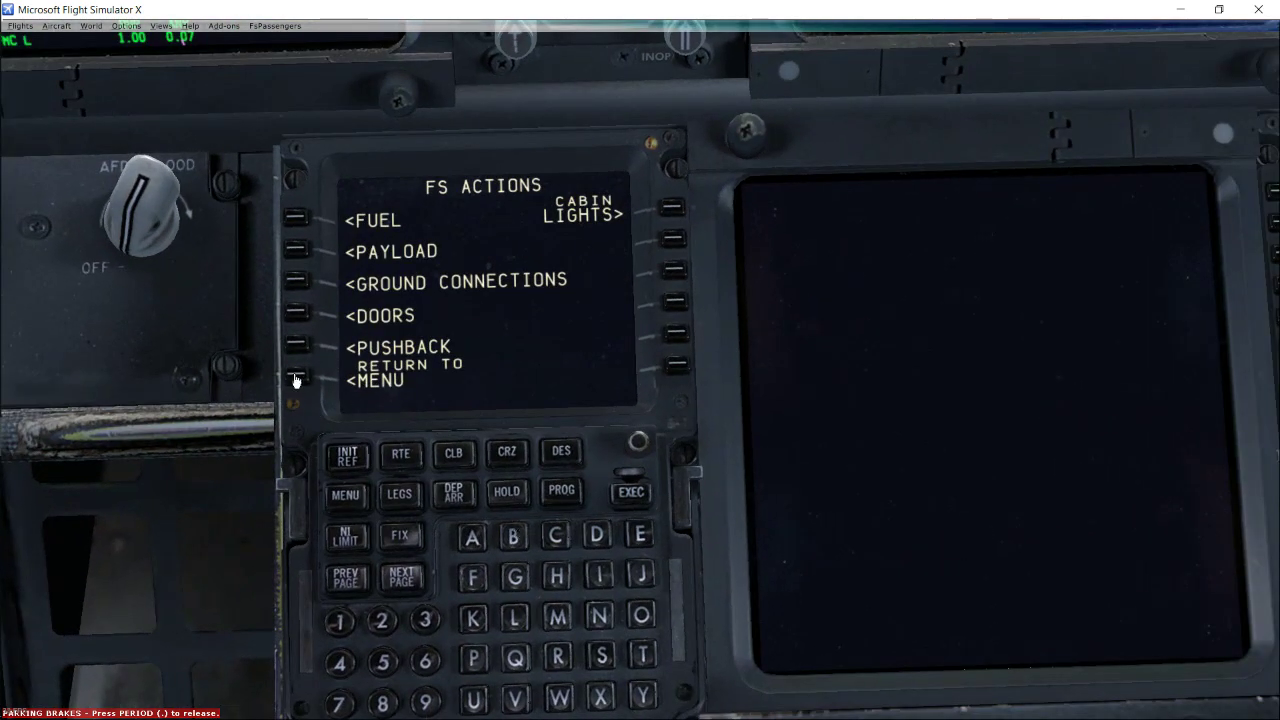
- Open the FMC position initialization page by way of the aircraft identification page
click(297, 378)
click(298, 220)
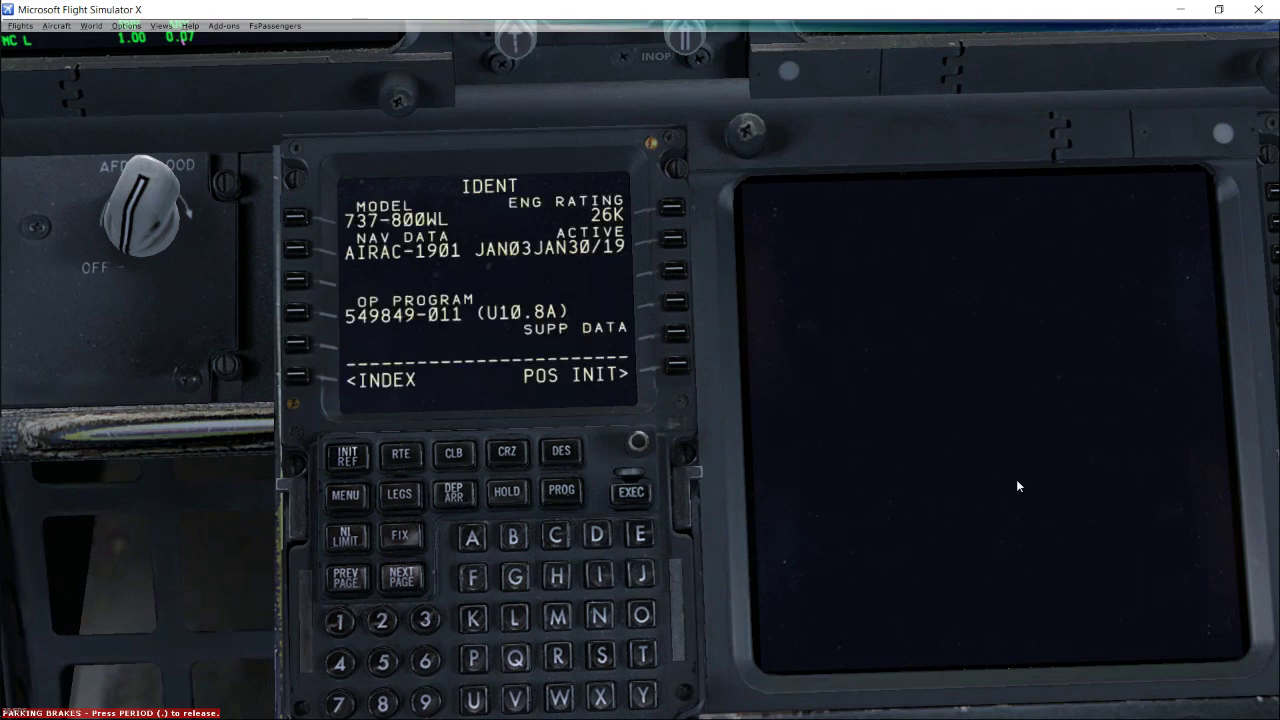
click(679, 371)
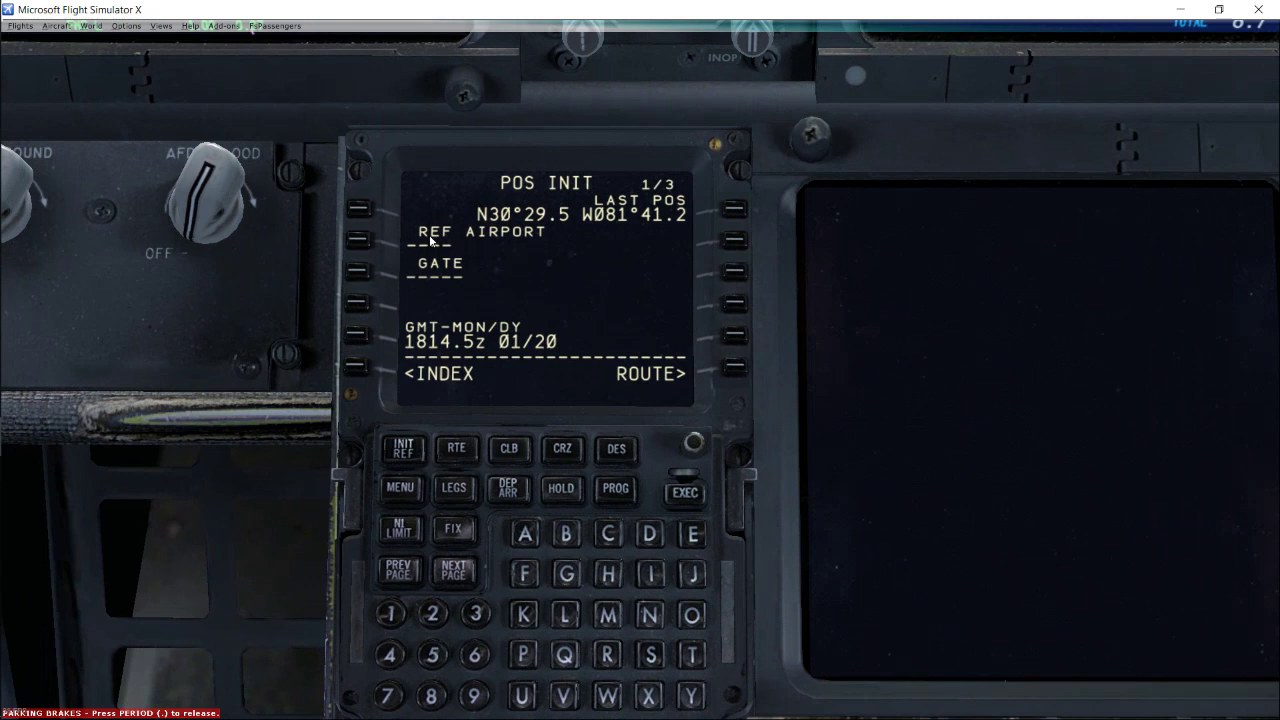
drag(555, 297, 702, 552)
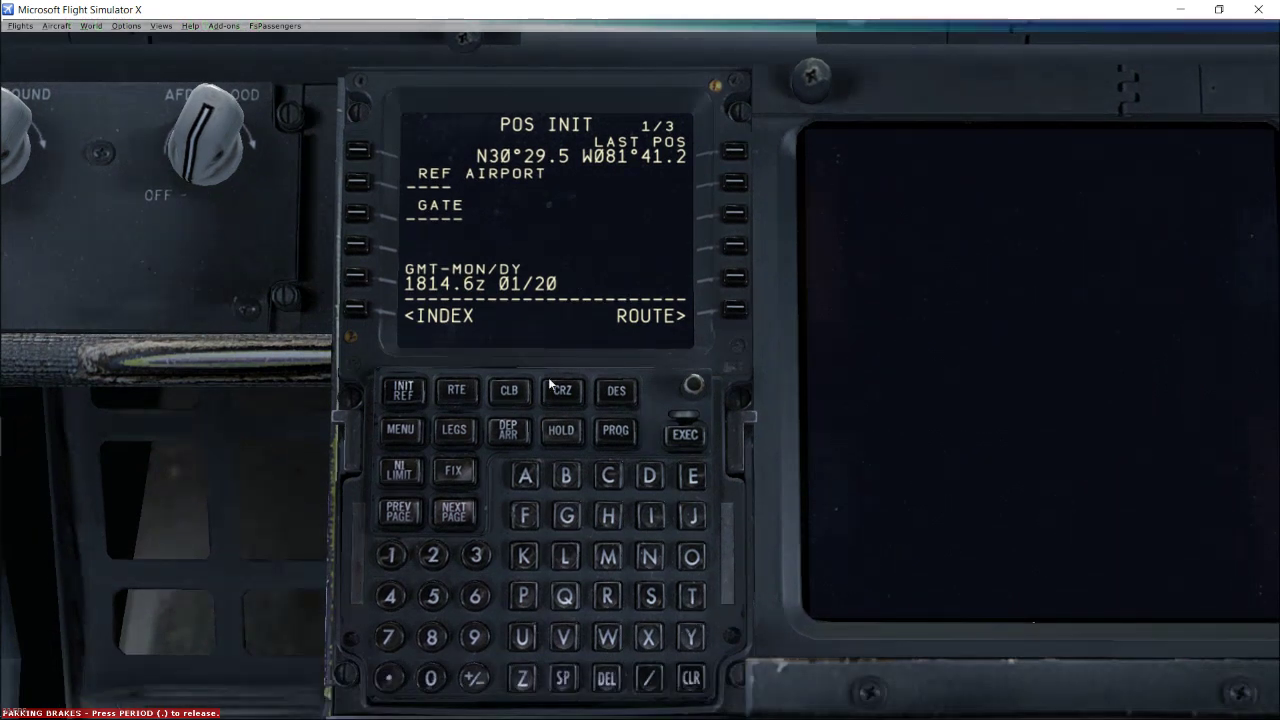
text(VBFG)
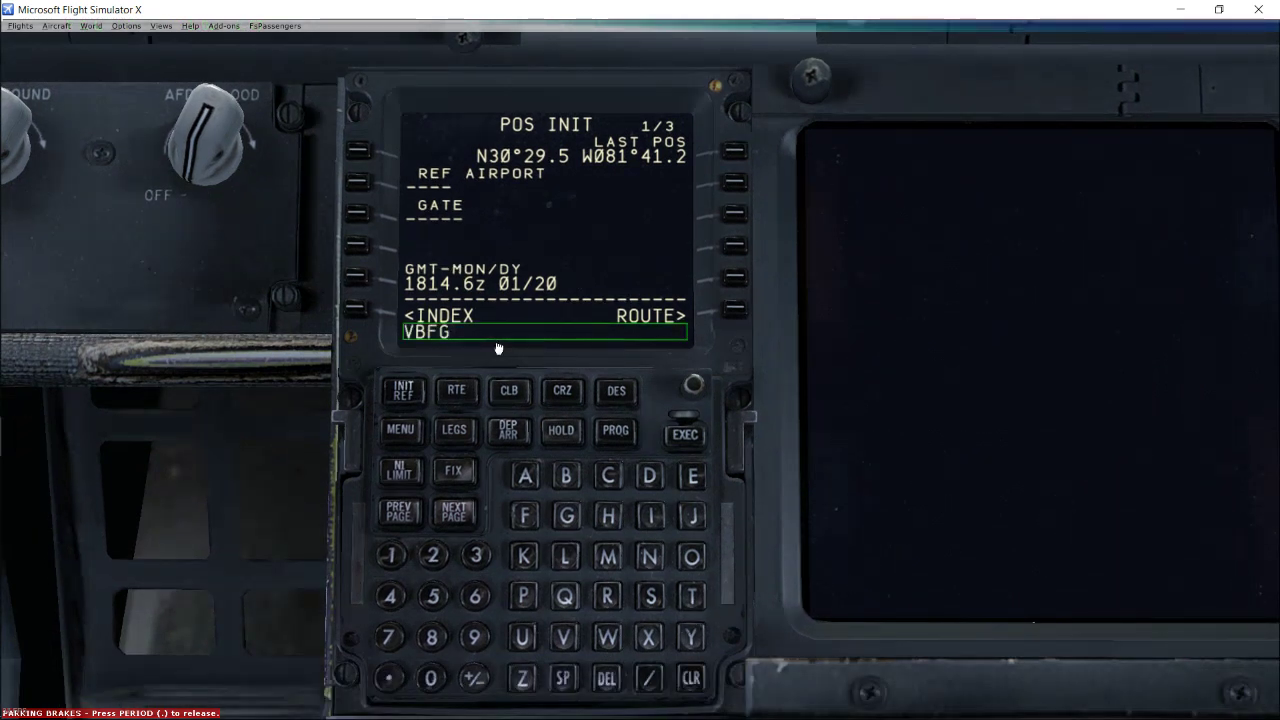
text(HFGDH)
key(BackSpace)
key(BackSpace)
key(BackSpace)
key(BackSpace)
key(BackSpace)
key(BackSpace)
key(BackSpace)
key(BackSpace)
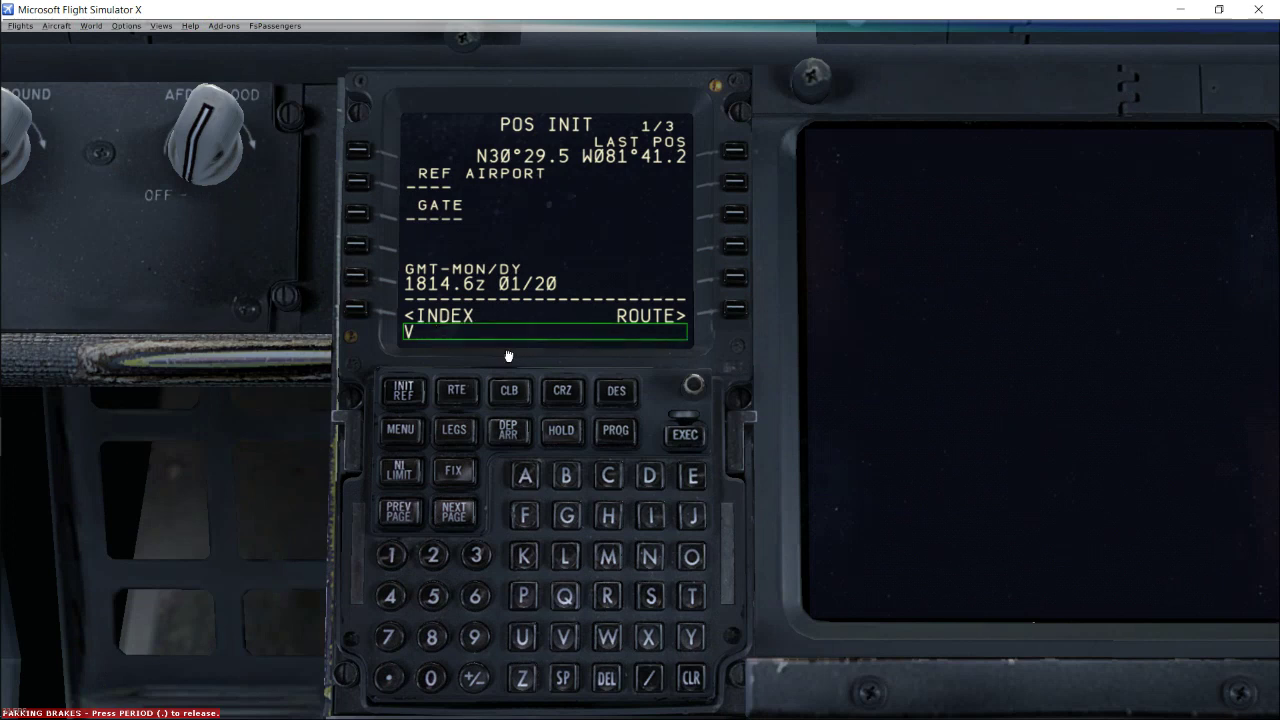
key(BackSpace)
click(607, 596)
click(607, 596)
click(607, 596)
key(BackSpace)
key(BackSpace)
key(BackSpace)
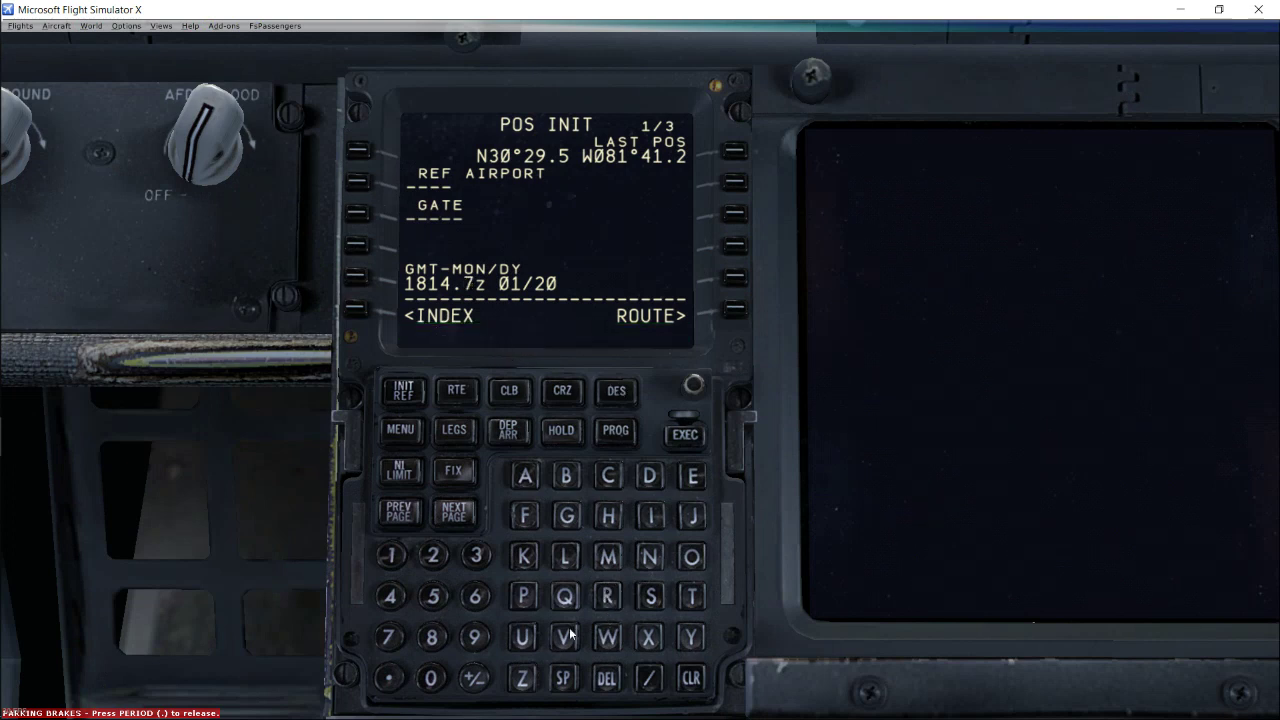
- Review the FMC's Init/Ref index, main menu and aircraft identification pages, and return to the position initialization page
click(355, 310)
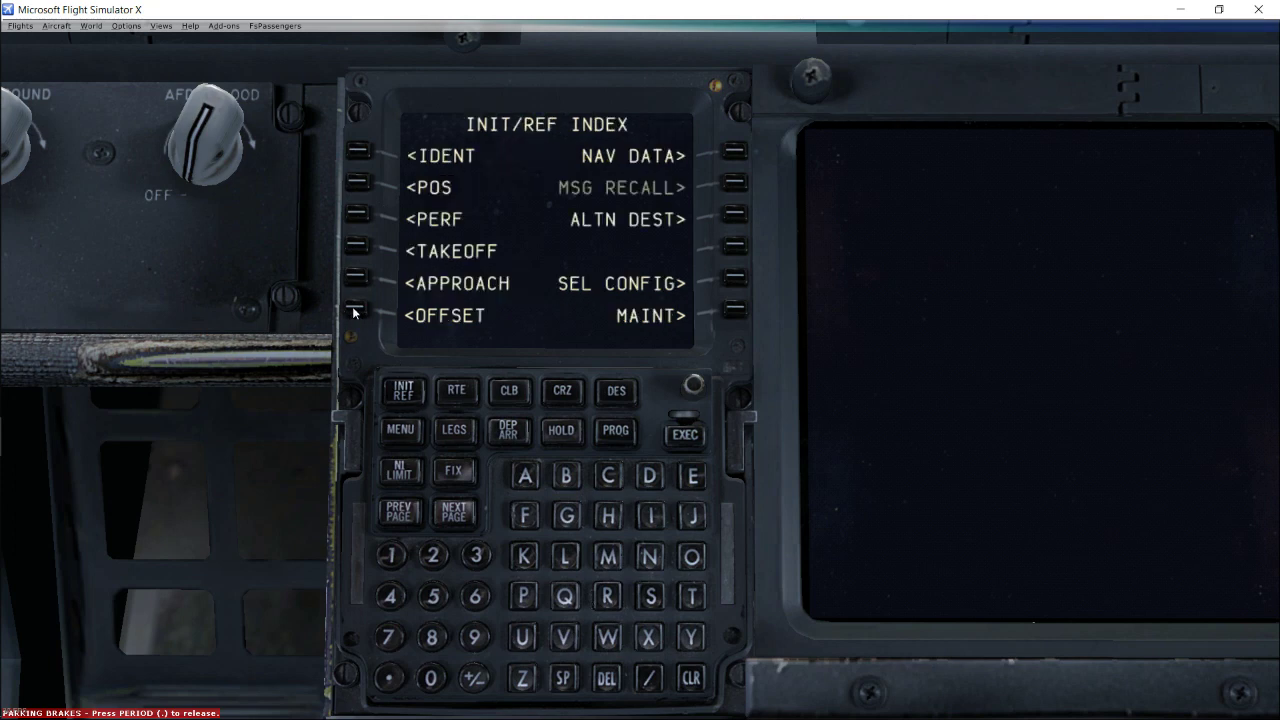
click(402, 438)
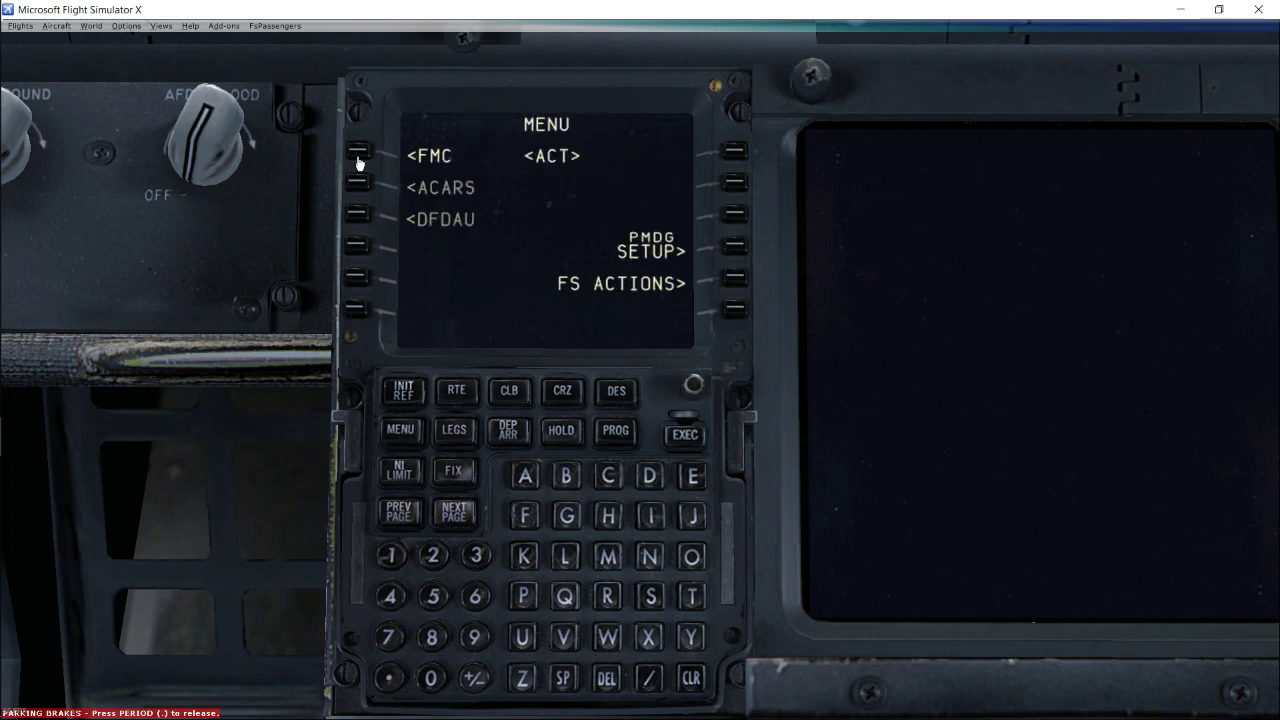
click(358, 156)
click(357, 184)
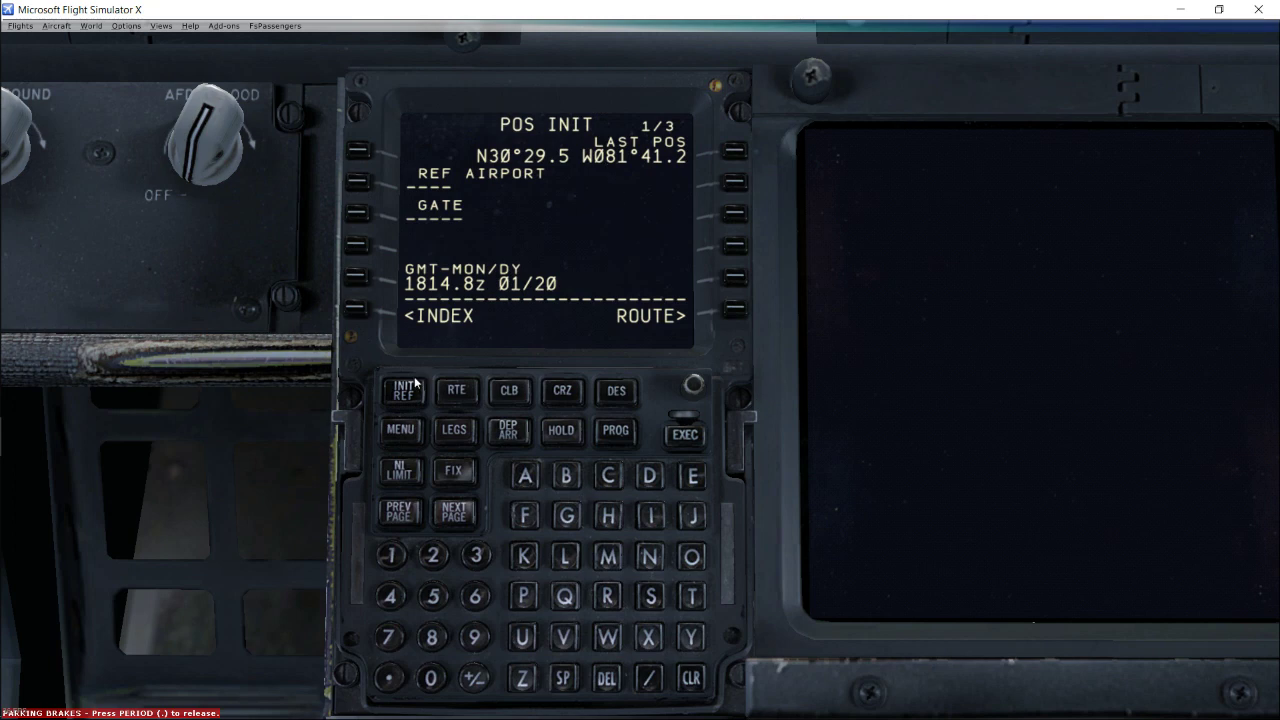
click(402, 518)
click(459, 511)
click(356, 311)
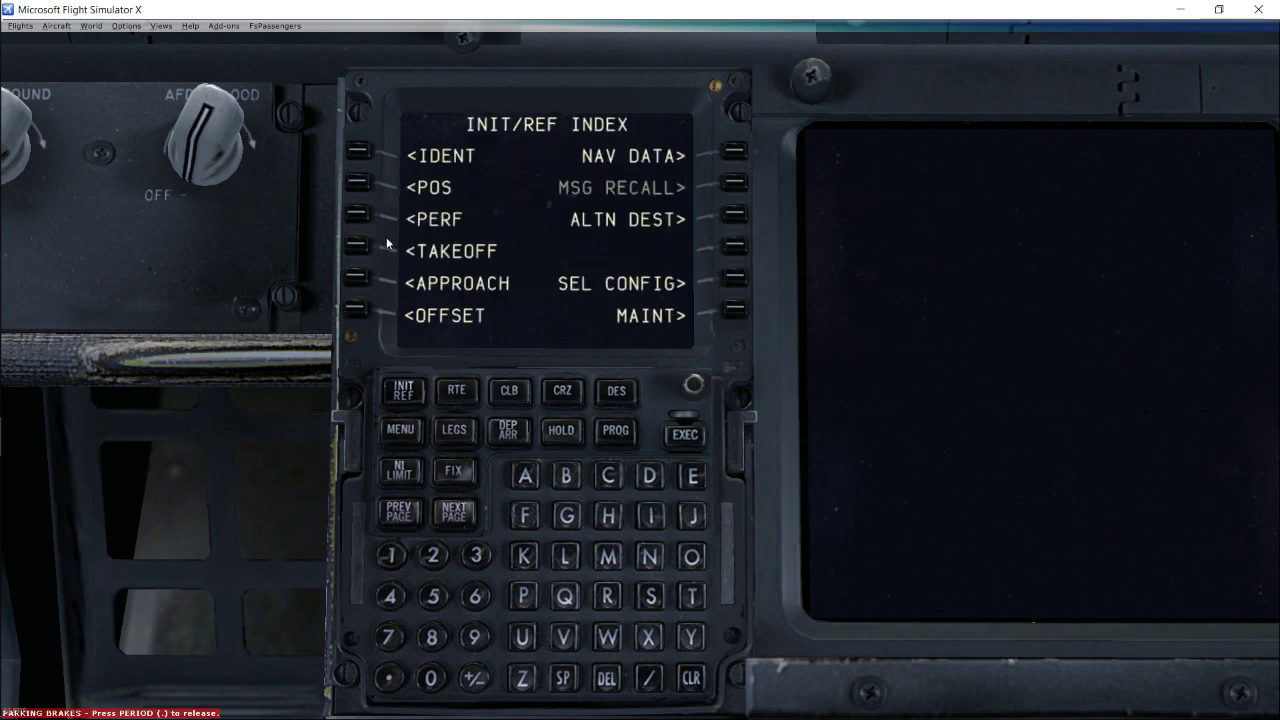
click(357, 153)
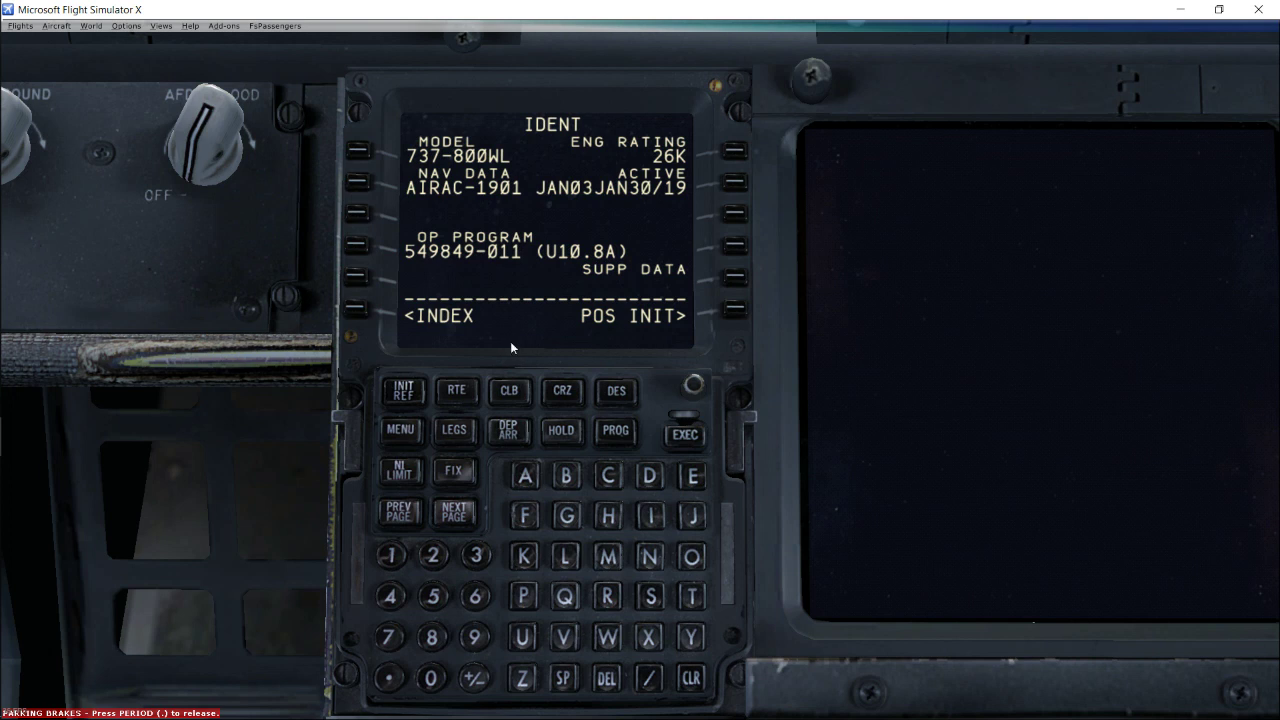
click(736, 313)
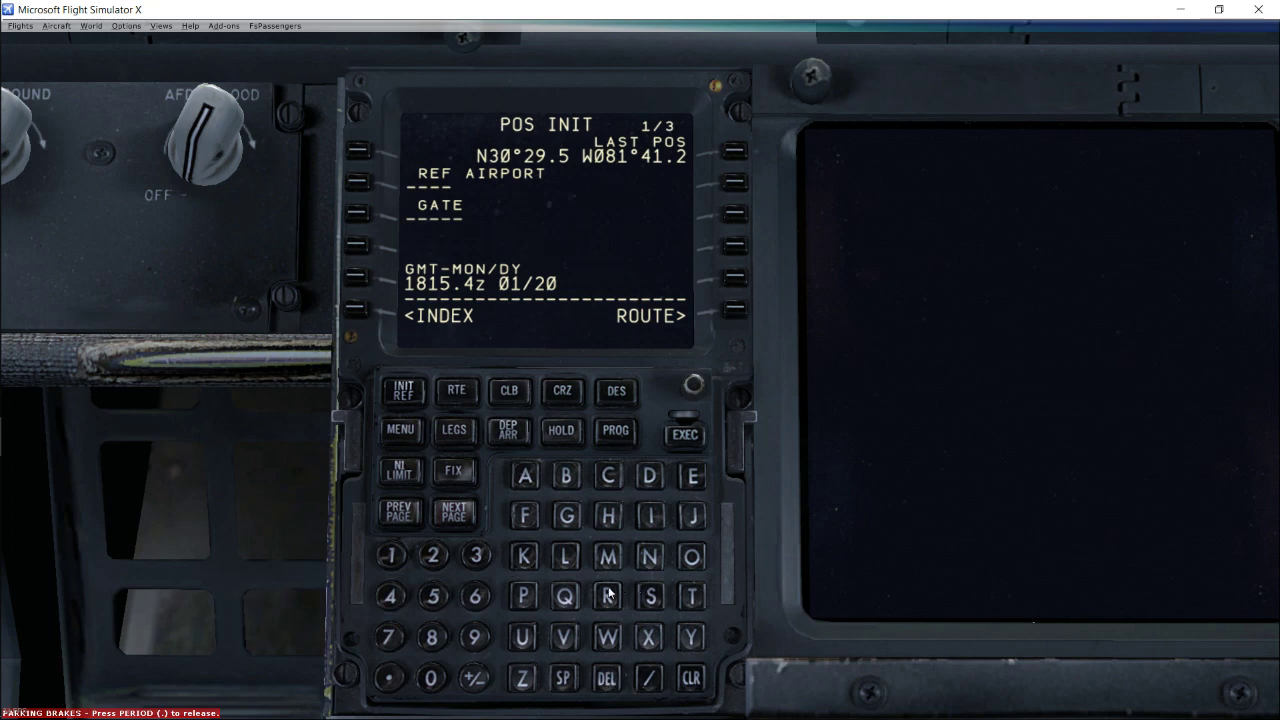
- Enter KJAX as the reference airport on the position initialization page
click(530, 560)
click(524, 478)
text(X)
click(358, 181)
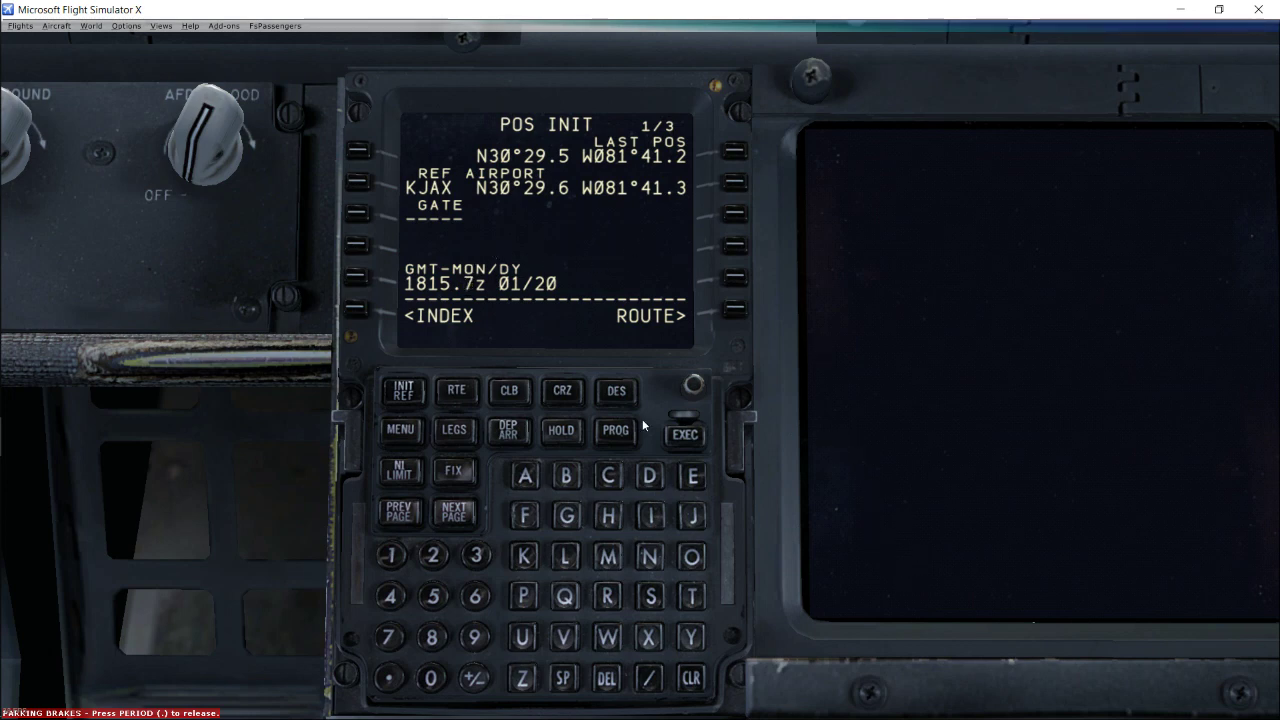
key(a)
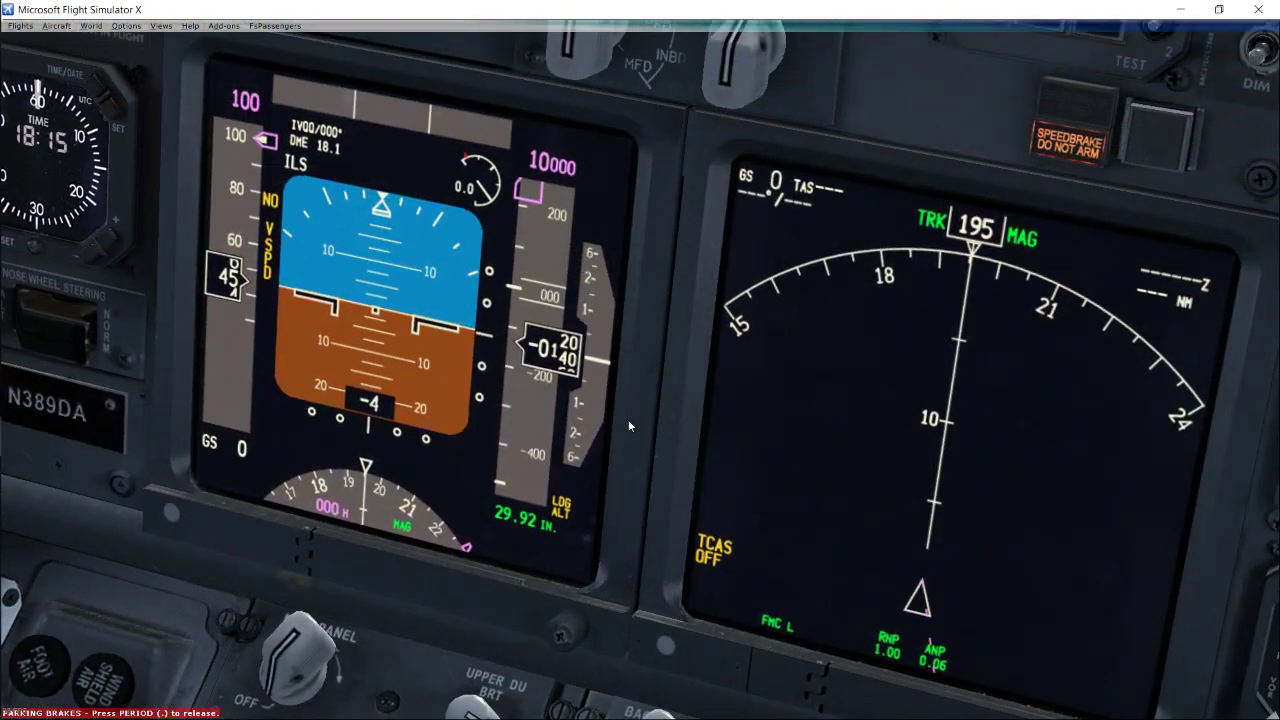
key(a)
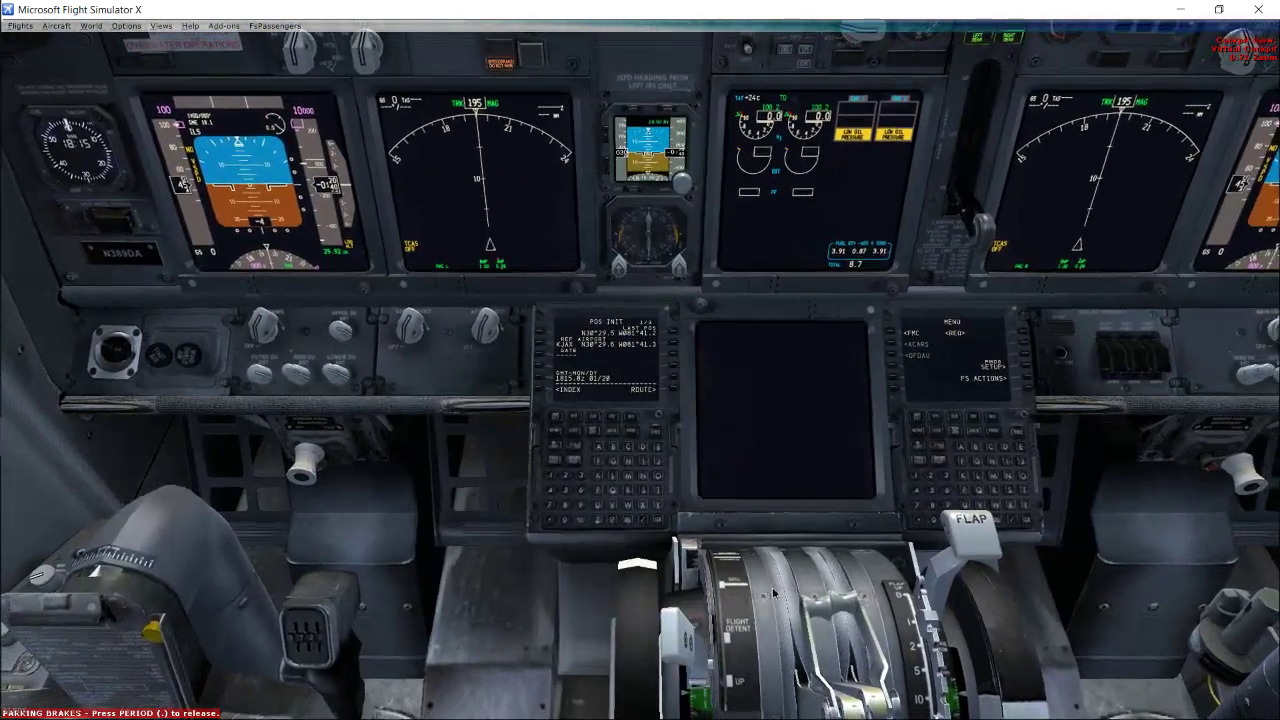
right_click(780, 366)
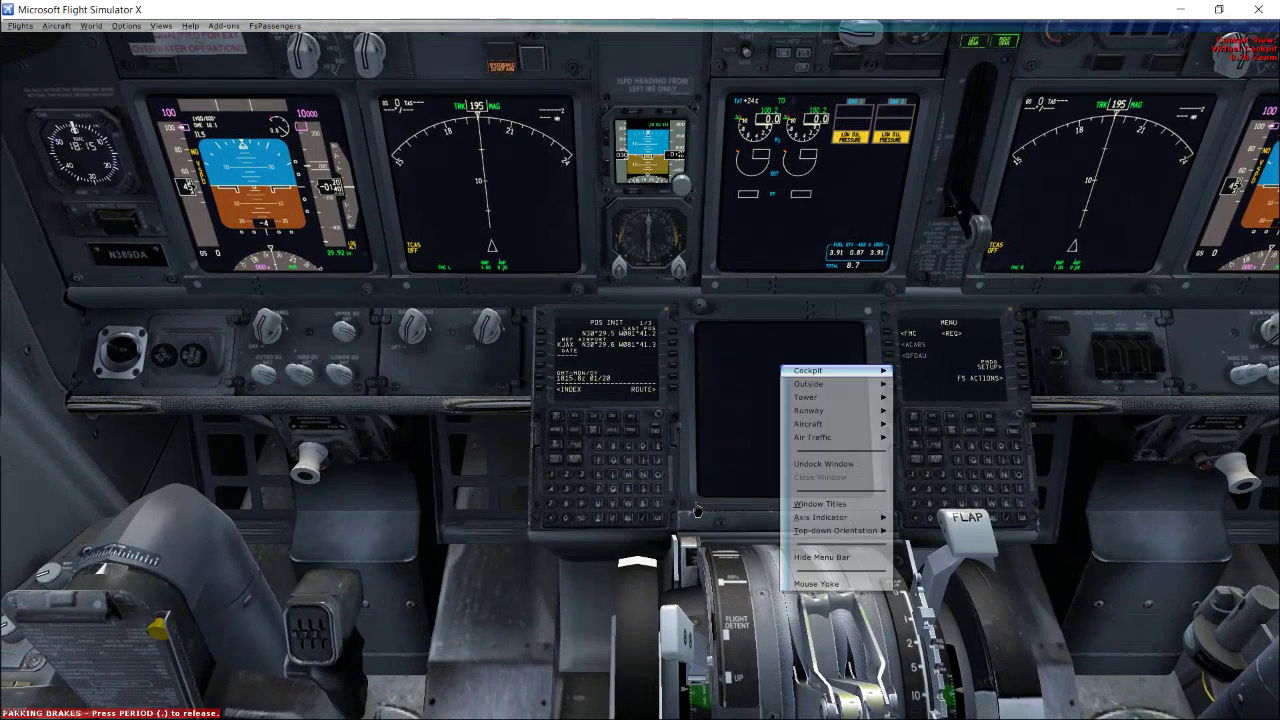
right_click(502, 574)
click(484, 608)
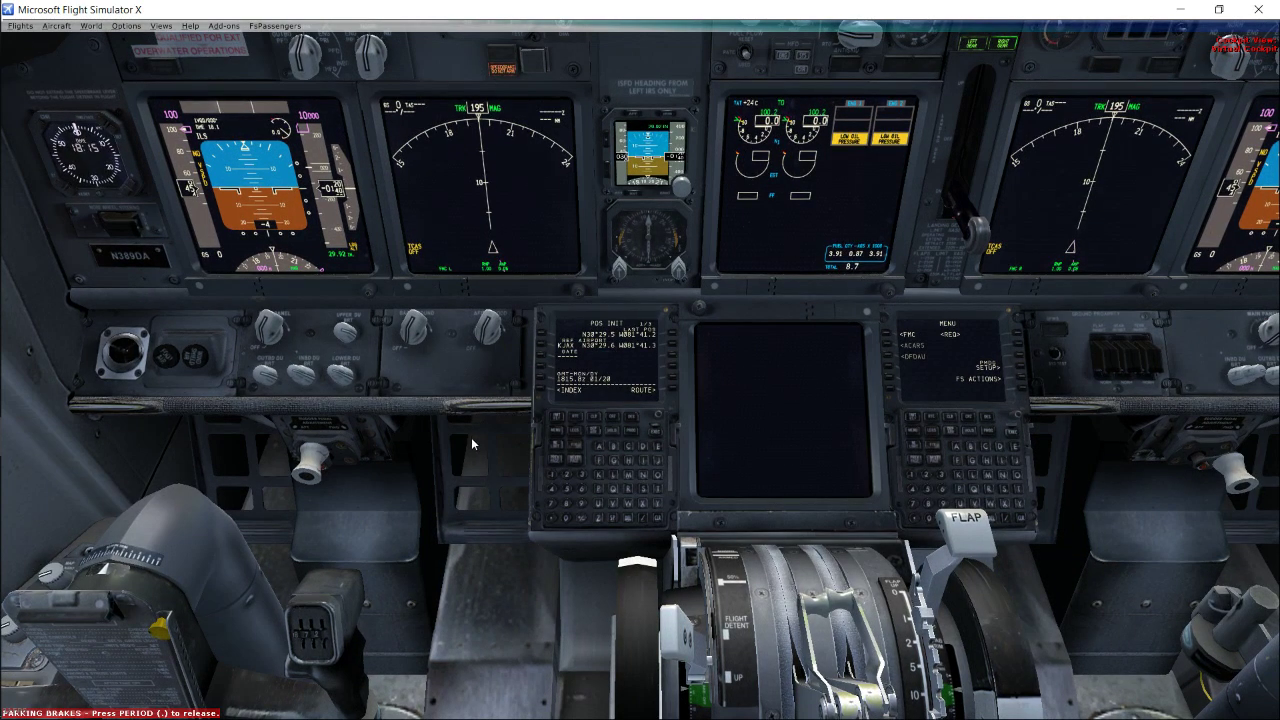
key(space)
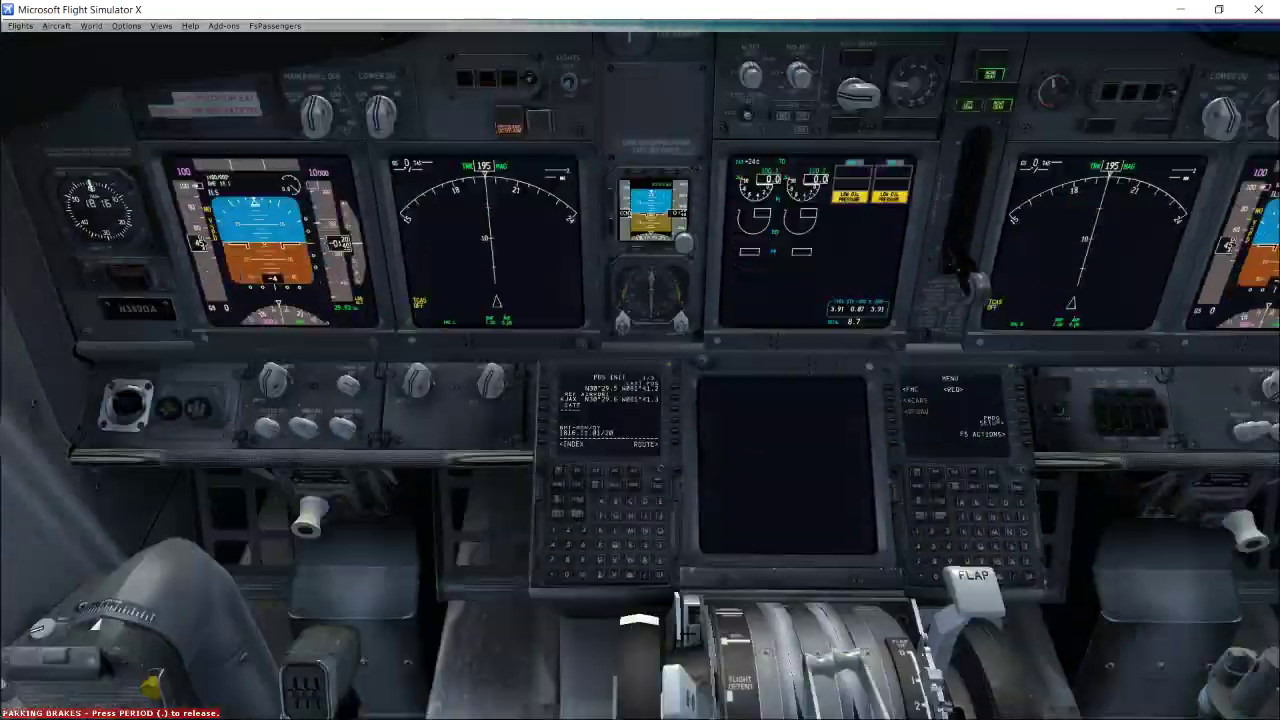
scroll(638, 620, up, 5)
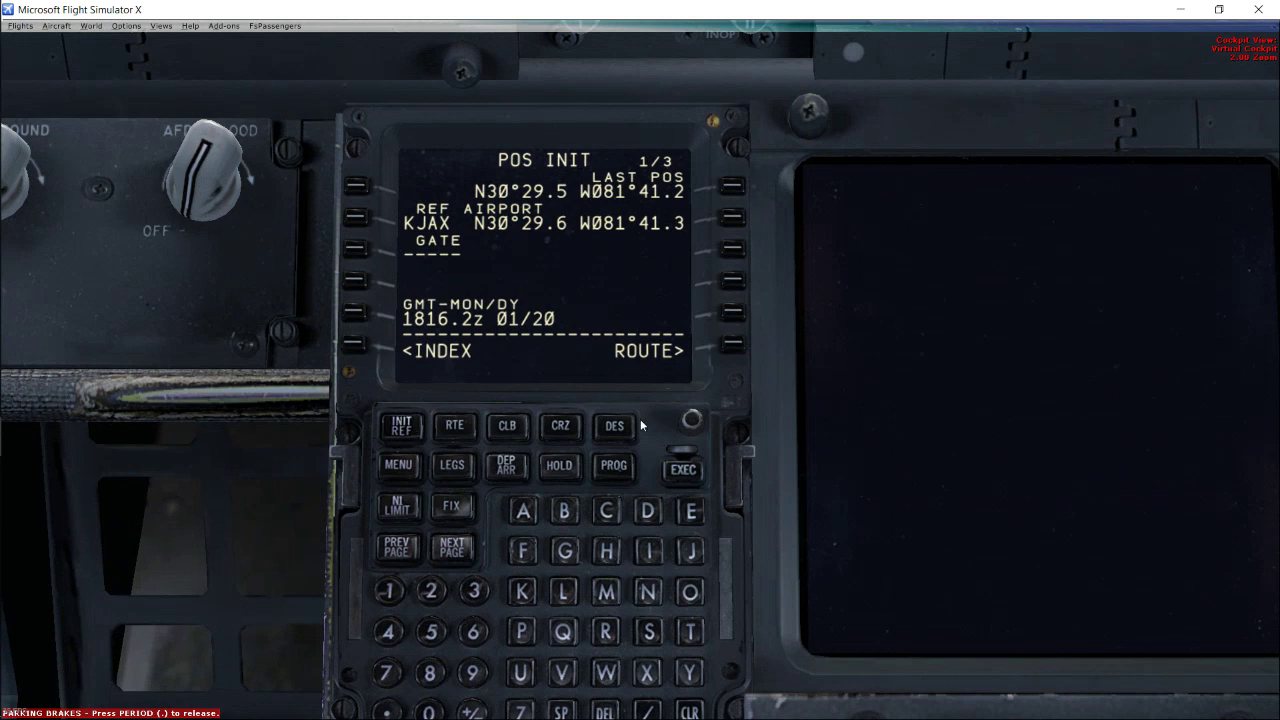
key(slash)
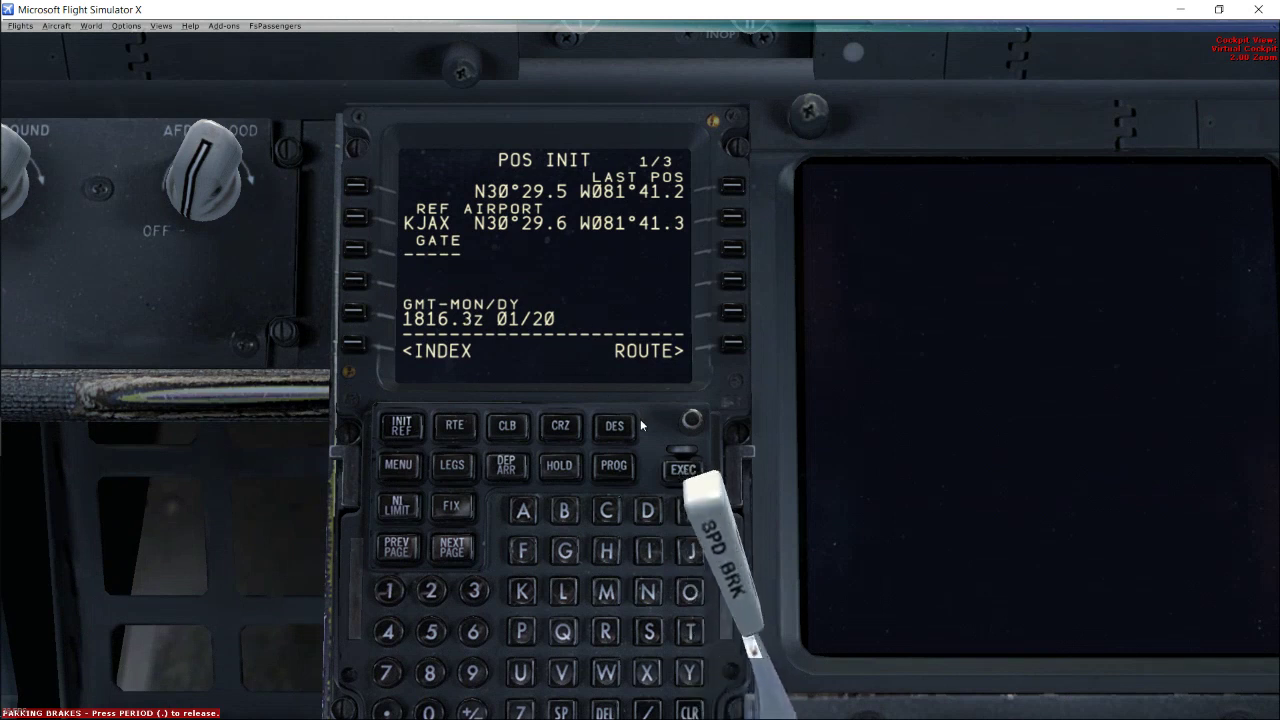
key(slash)
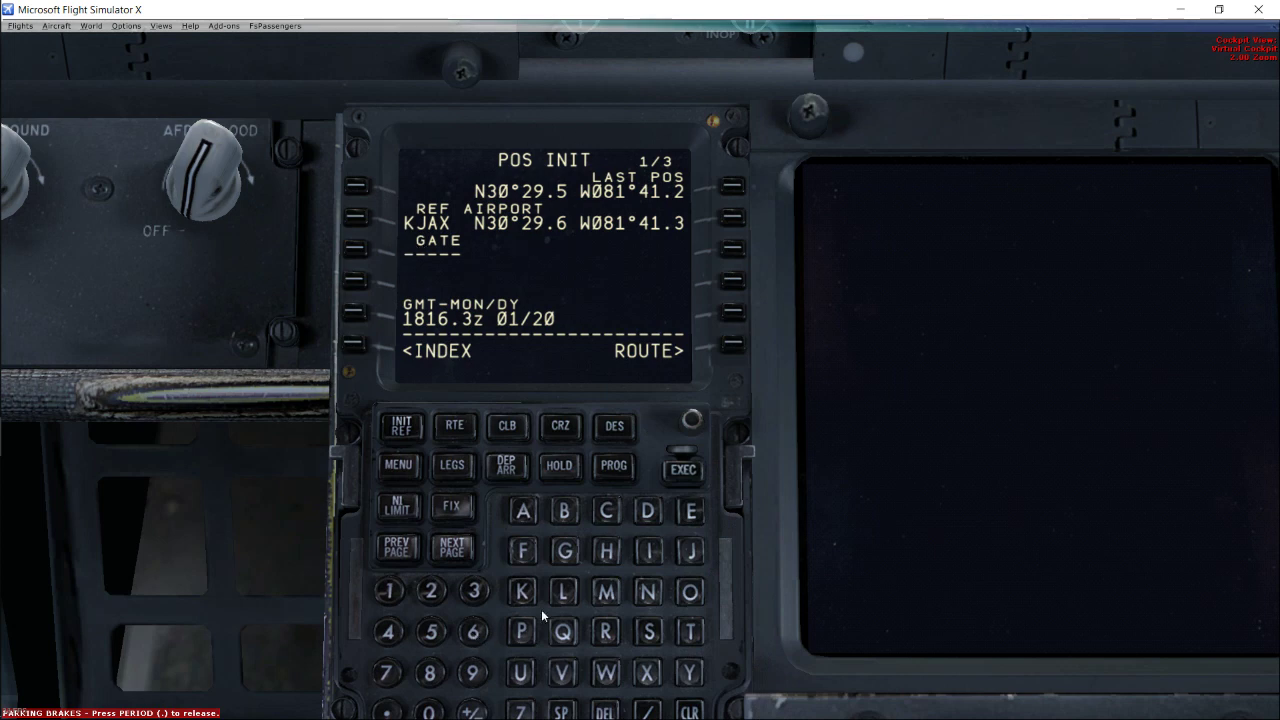
- Try to enter G24 as the departure gate, and clear the scratchpad
click(566, 551)
click(389, 632)
click(358, 247)
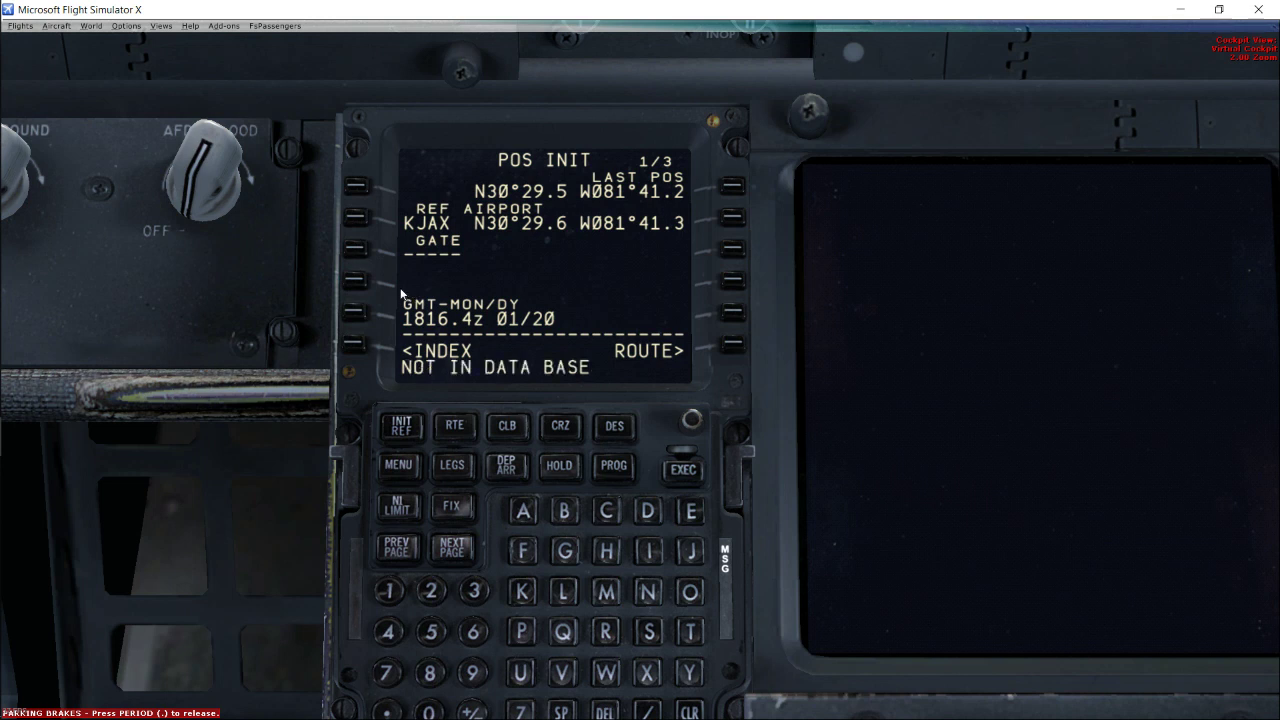
click(693, 713)
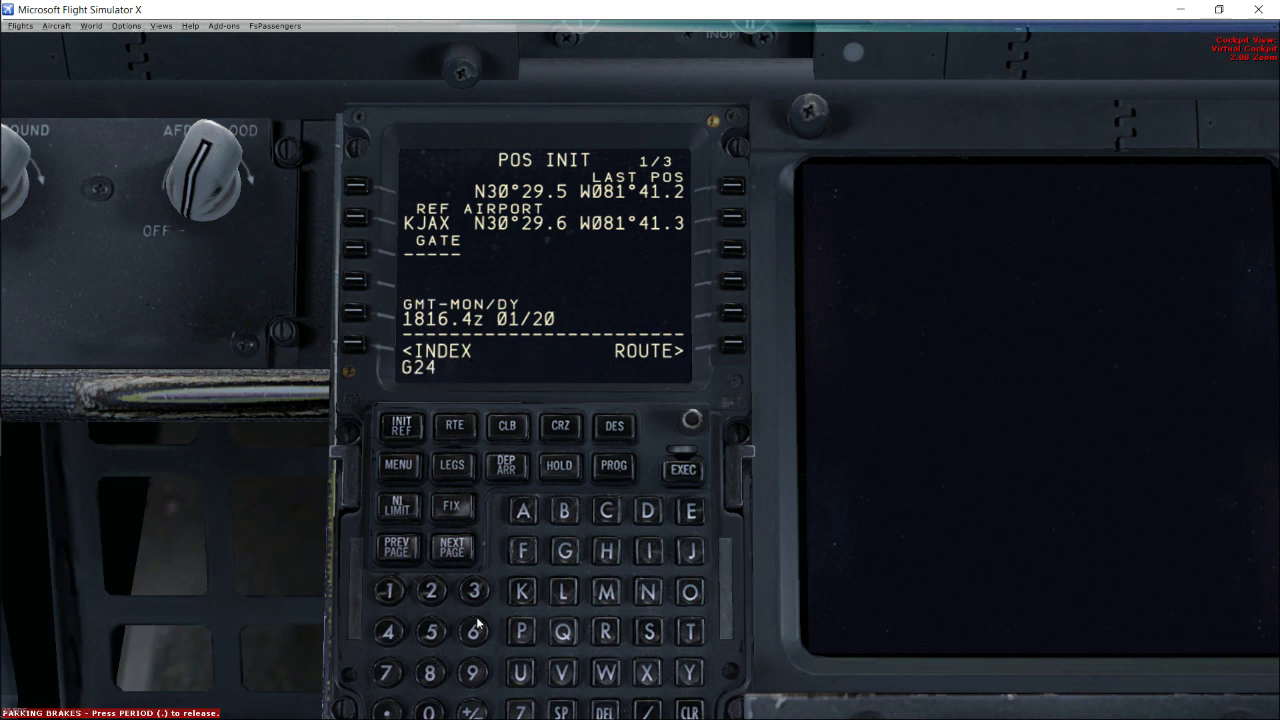
click(693, 713)
click(693, 713)
click(693, 713)
- Try to enter the gate as just 24, and clear the scratchpad
click(431, 591)
click(387, 633)
click(354, 252)
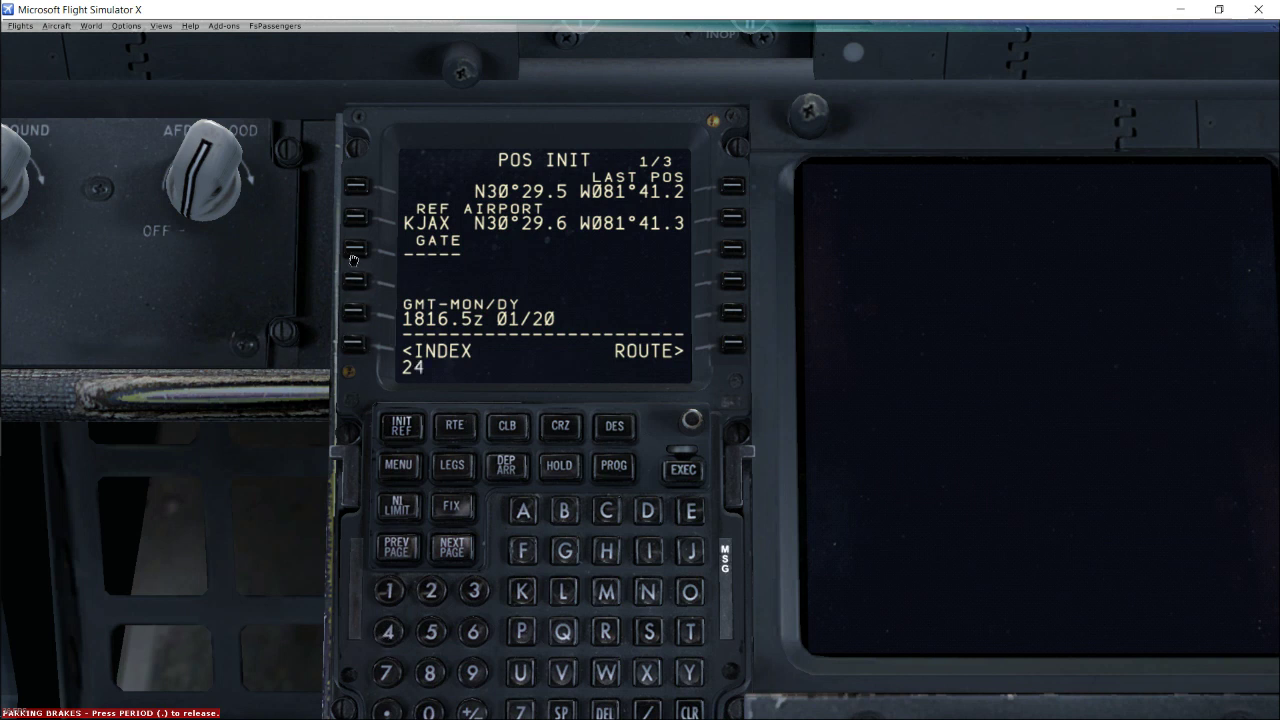
click(693, 713)
click(693, 713)
click(693, 713)
- Try to enter the gate as G/24, and clear the scratchpad
click(566, 553)
click(648, 712)
click(431, 598)
click(390, 635)
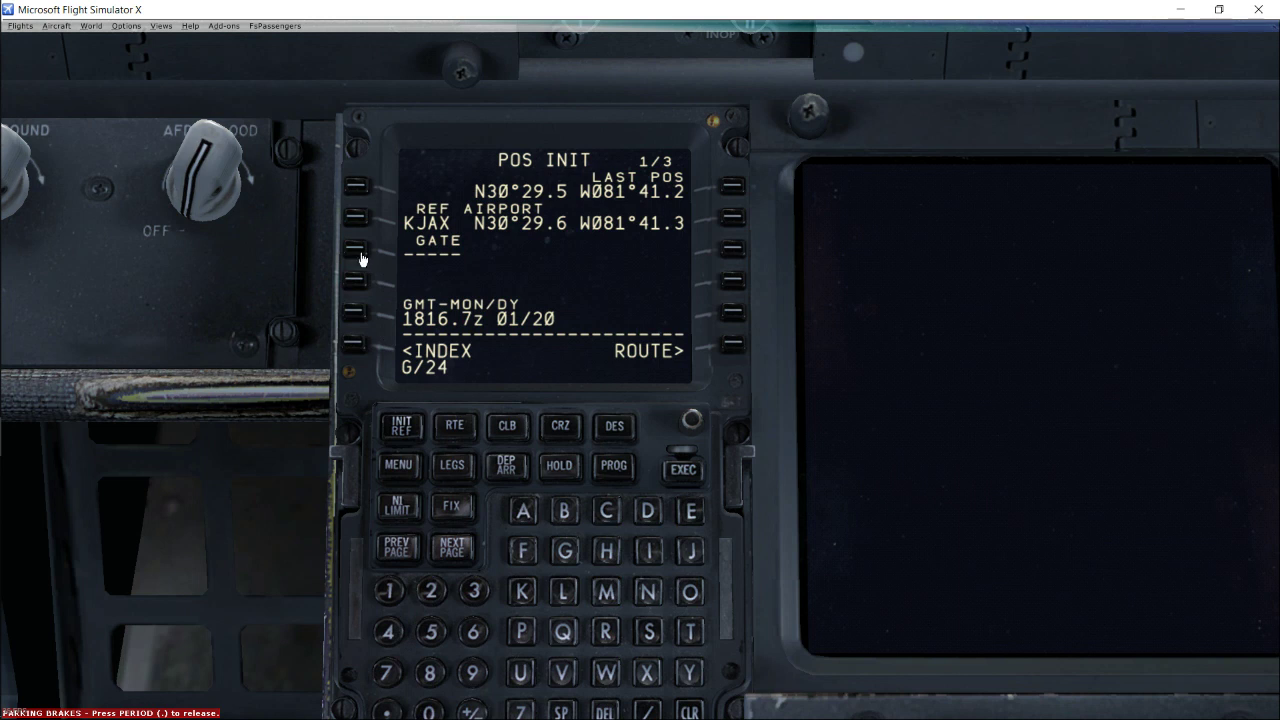
click(363, 255)
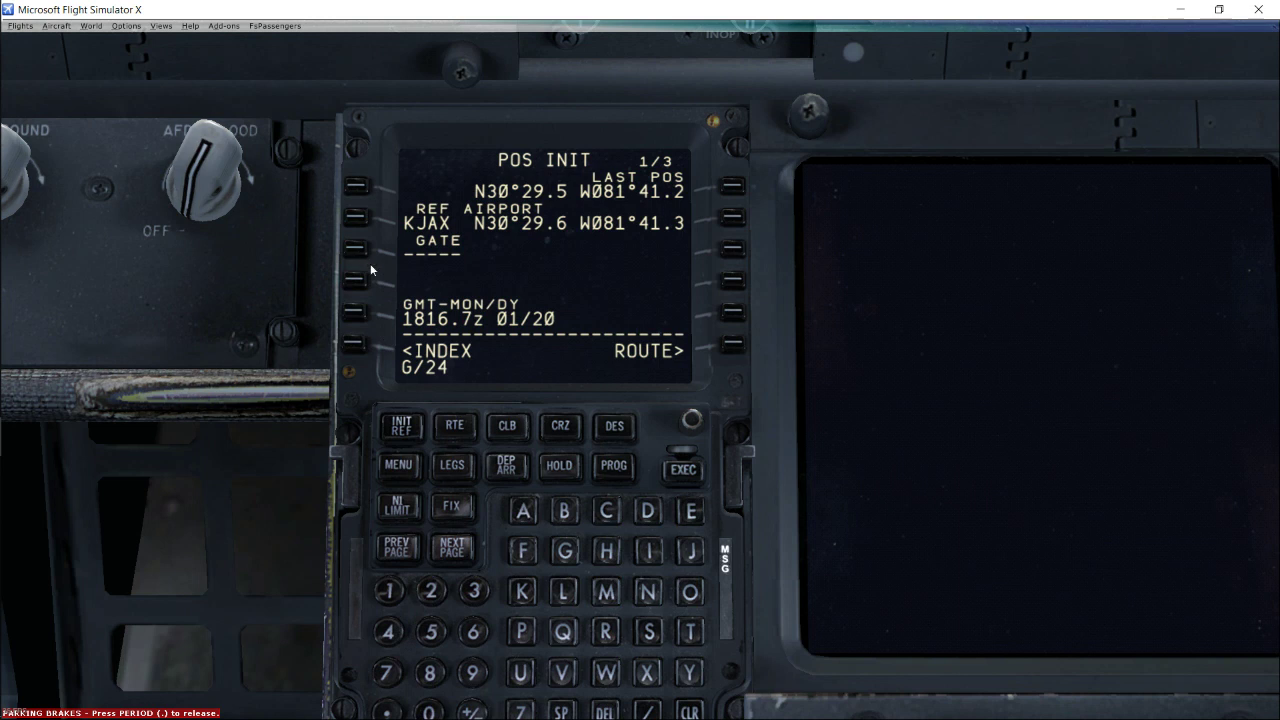
click(690, 712)
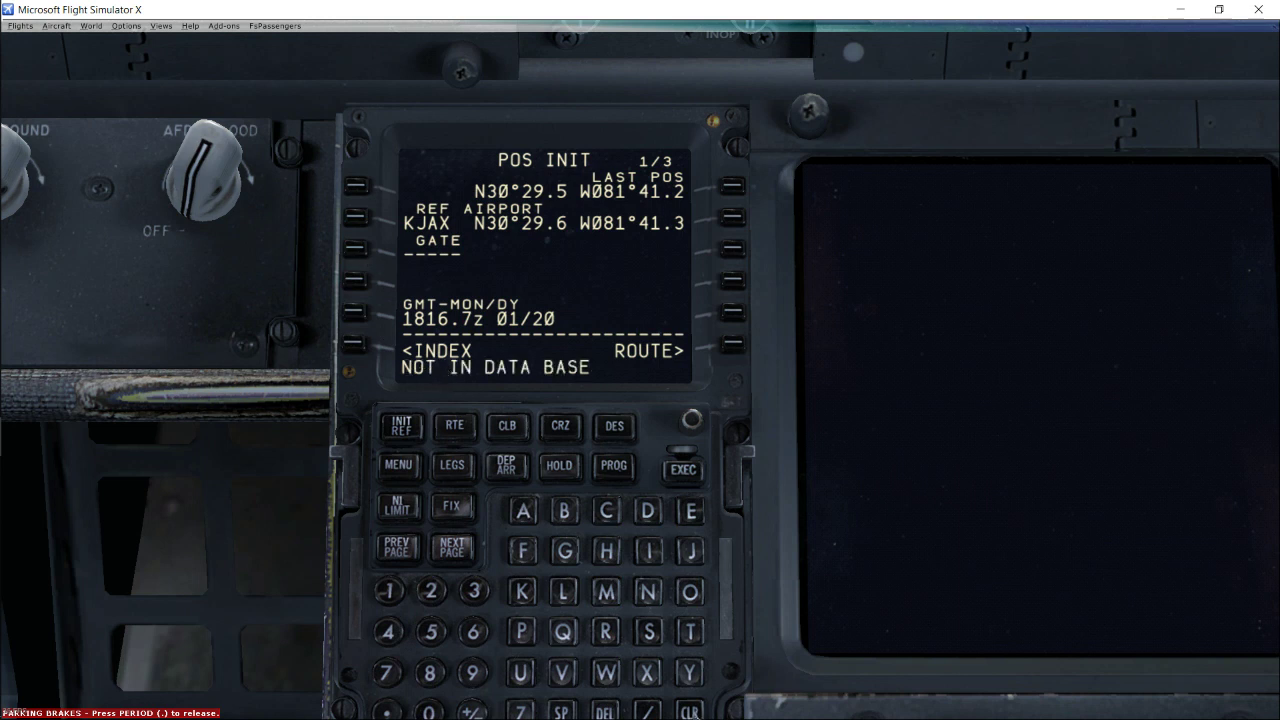
click(703, 713)
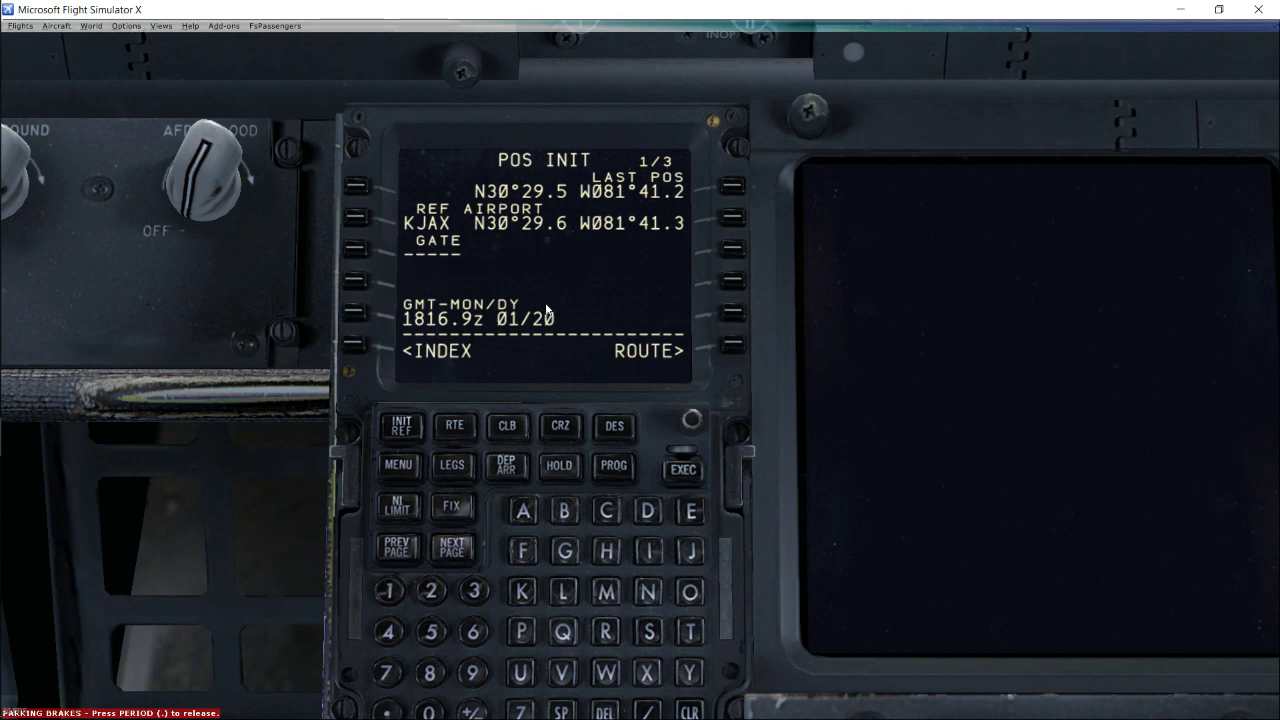
- Copy the left GPS position from the position reference page into the scratchpad and return to the position initialization page
click(462, 552)
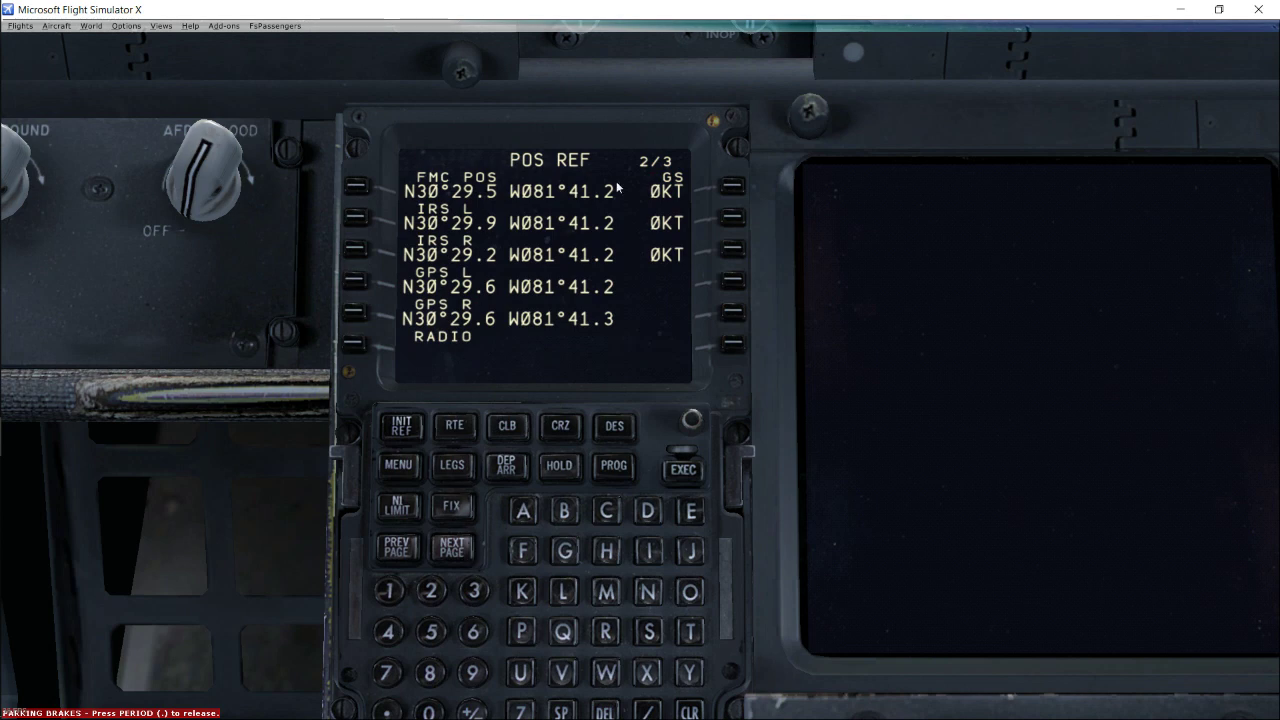
click(453, 566)
click(410, 558)
click(356, 288)
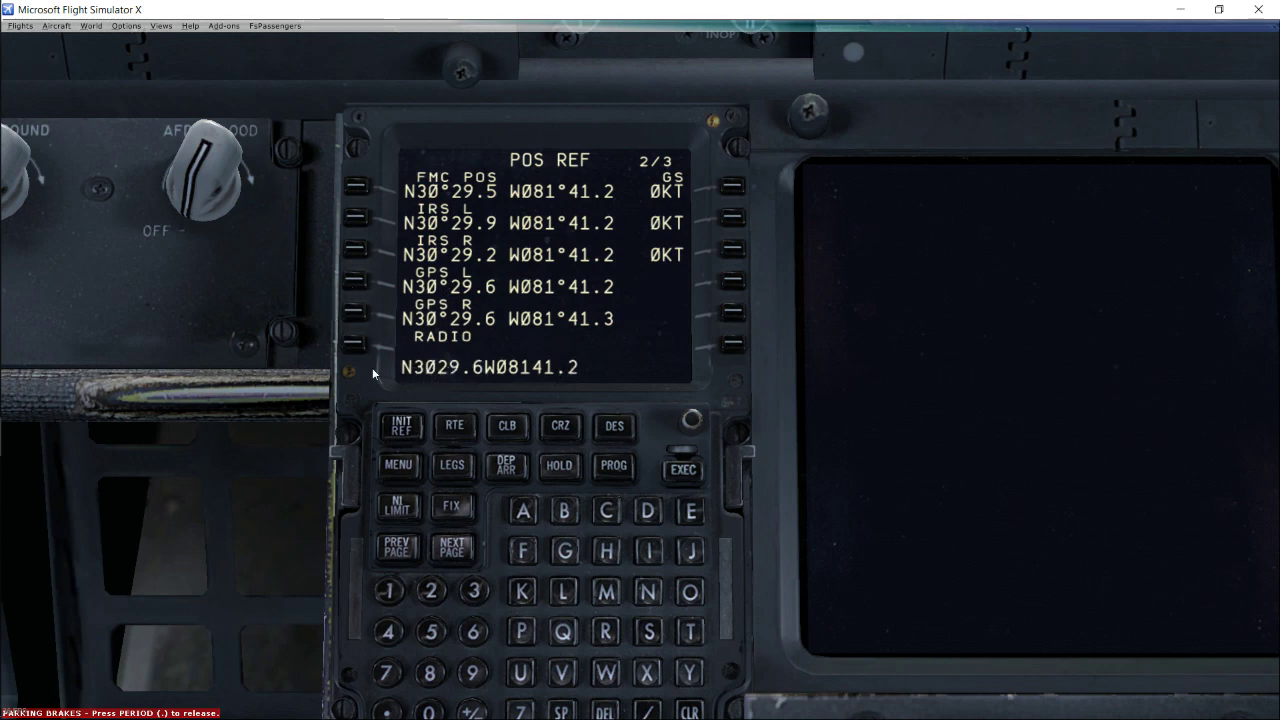
click(398, 560)
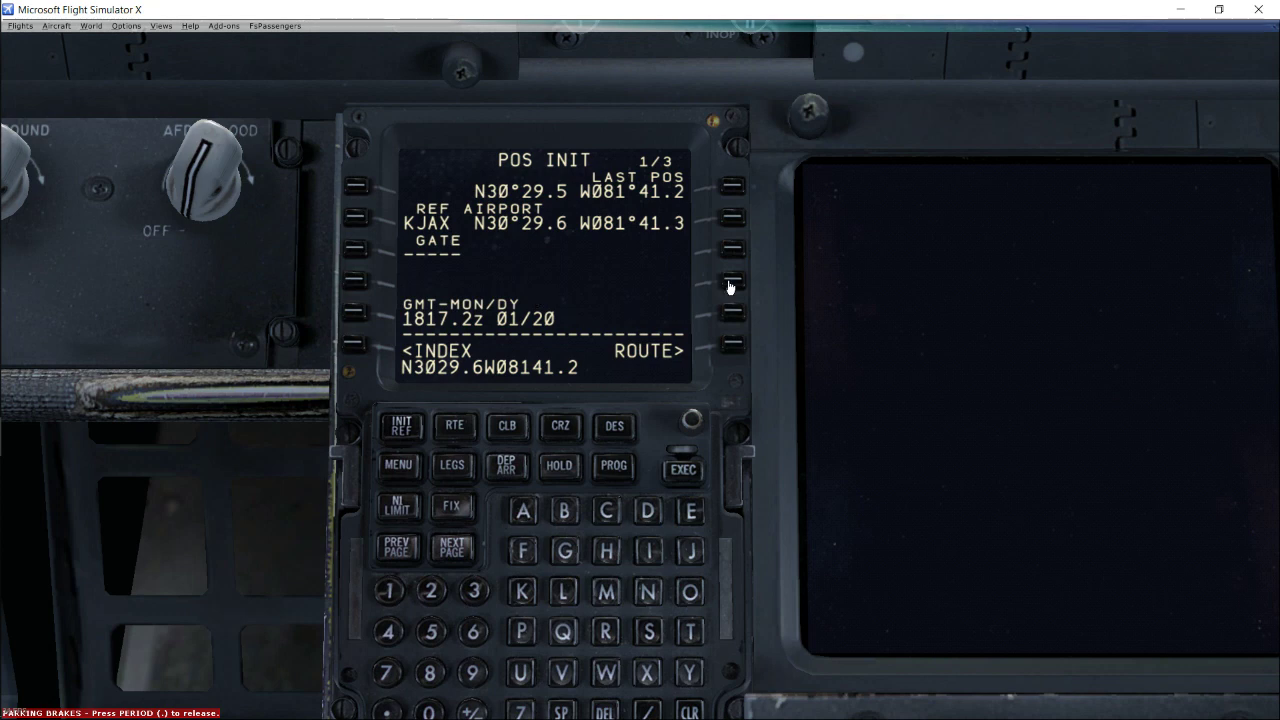
- Clear the copied GPS position from the scratchpad
click(694, 711)
click(694, 711)
click(694, 711)
click(694, 711)
click(694, 711)
click(694, 711)
click(694, 711)
click(694, 711)
click(694, 711)
click(694, 711)
click(694, 711)
click(694, 711)
click(694, 711)
click(694, 711)
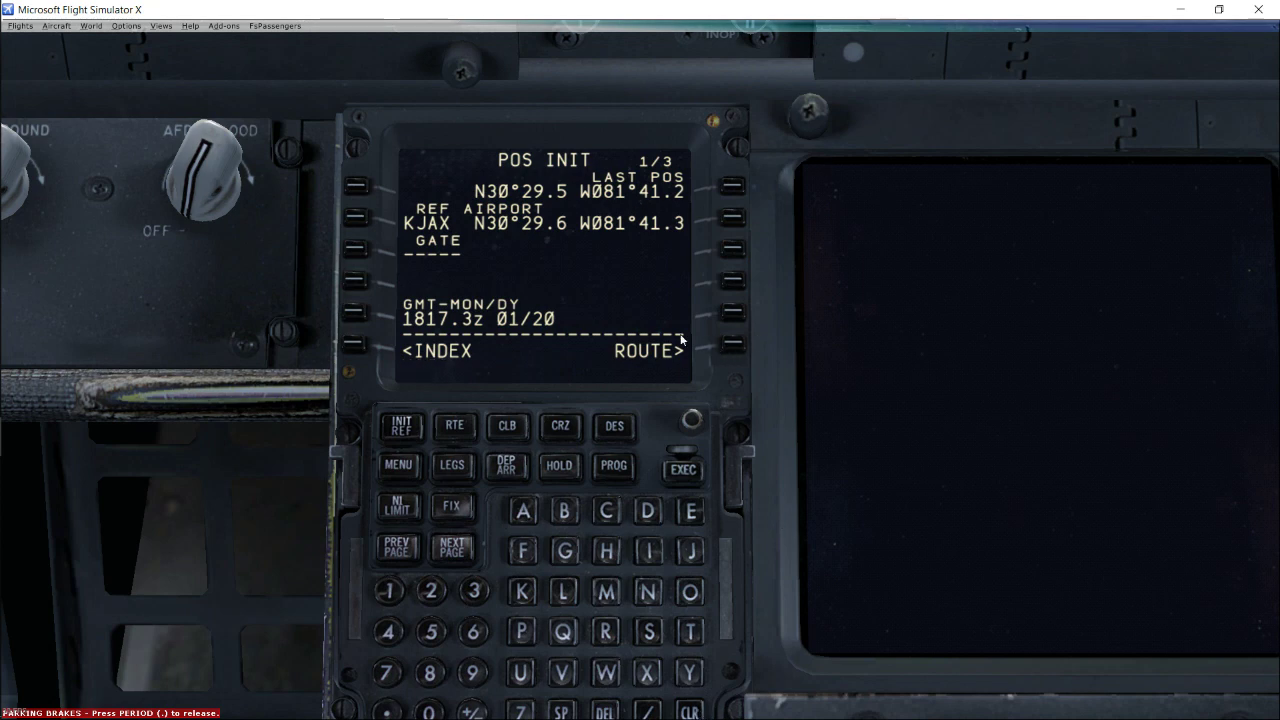
- On the FMC route page, enter KJAX as the origin and KATL as the destination, checking the airports against the SimBrief flight plan
click(737, 349)
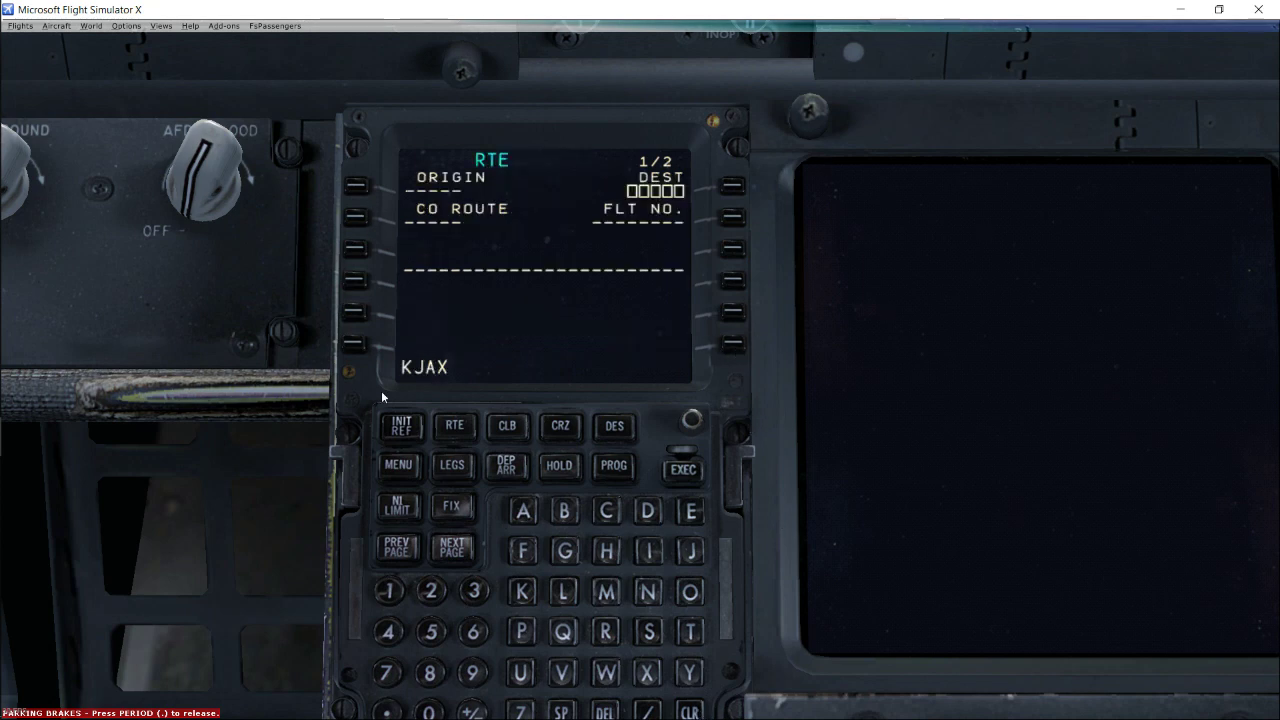
click(375, 186)
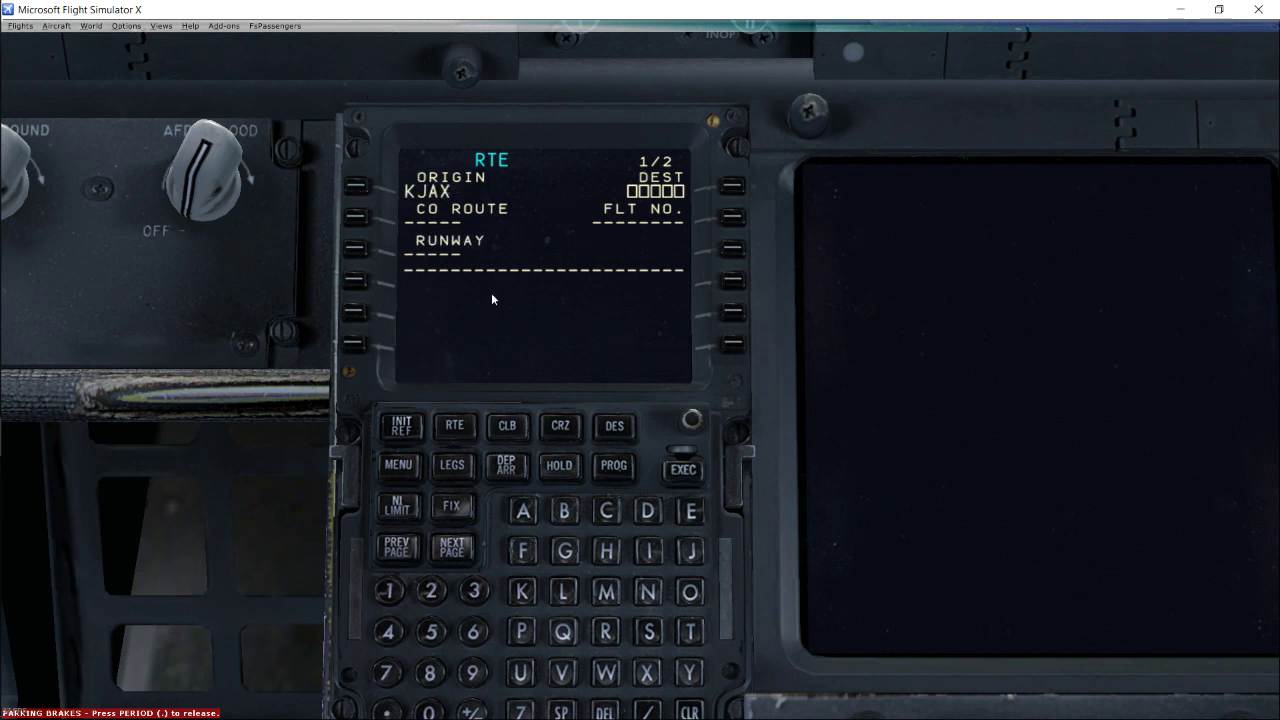
click(521, 592)
click(521, 511)
click(688, 638)
click(564, 588)
mouse_move(6, 266)
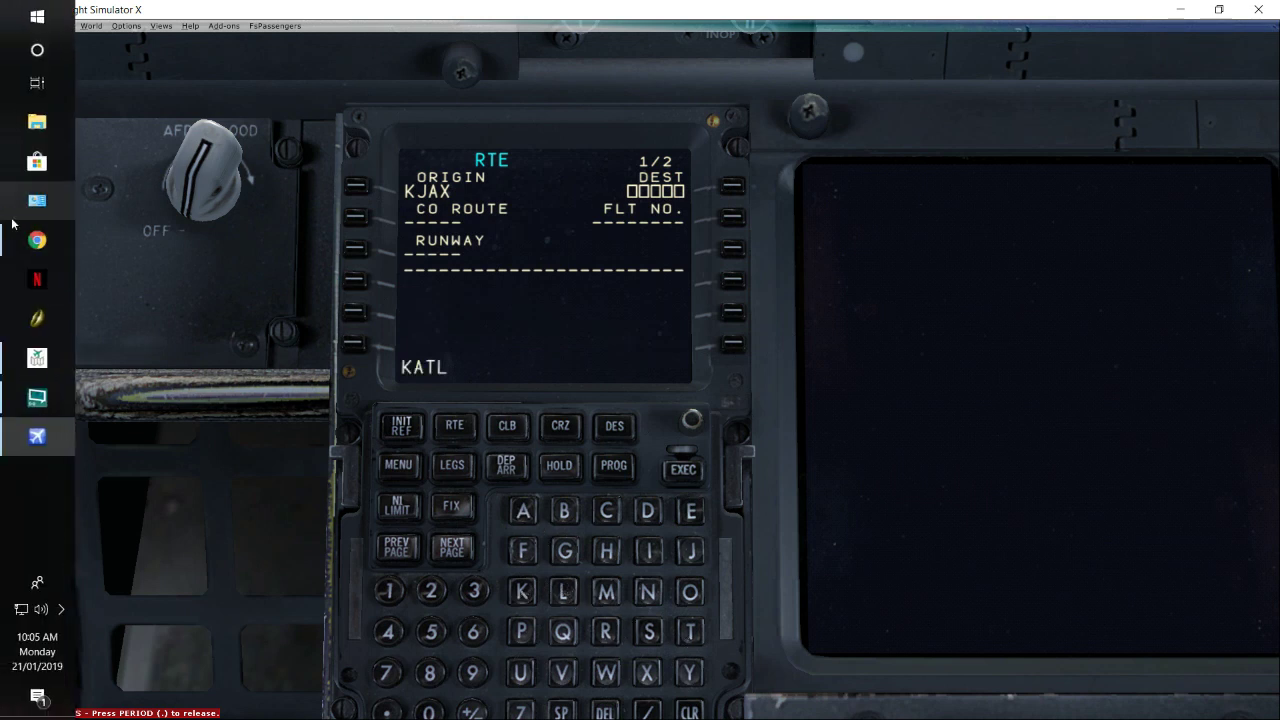
mouse_move(37, 240)
click(132, 254)
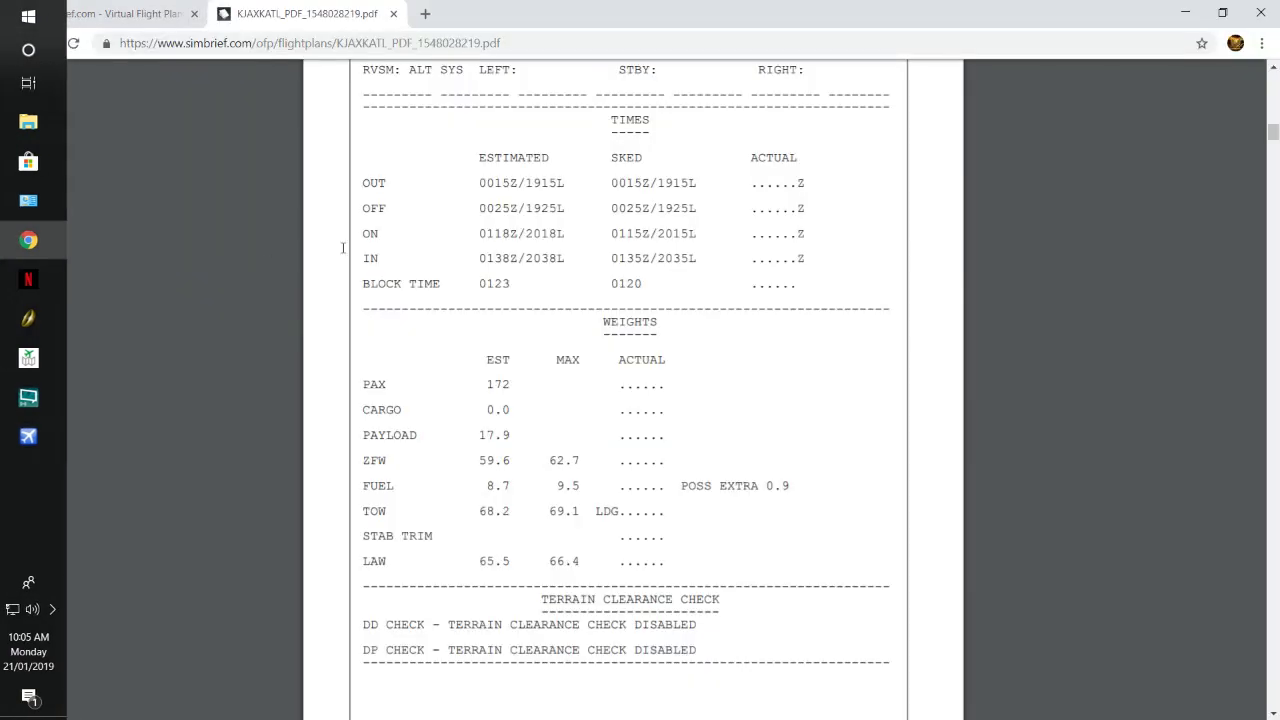
scroll(277, 264, up, 10)
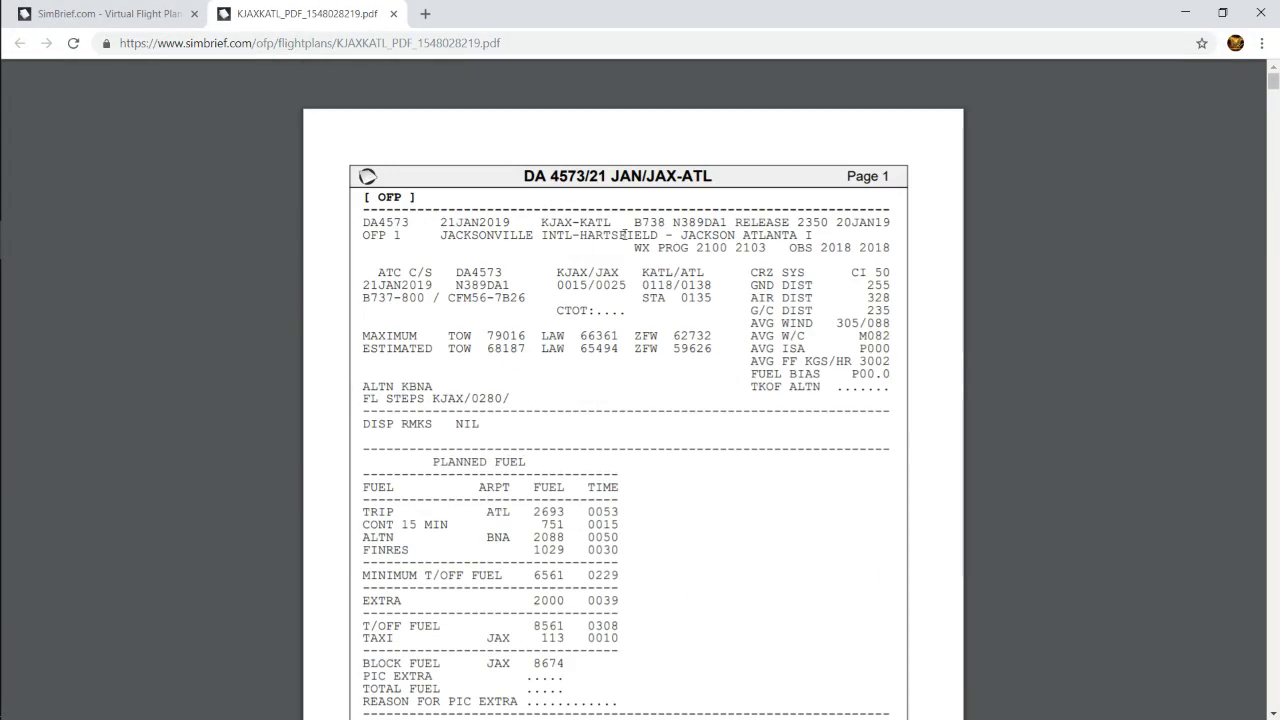
mouse_move(1, 263)
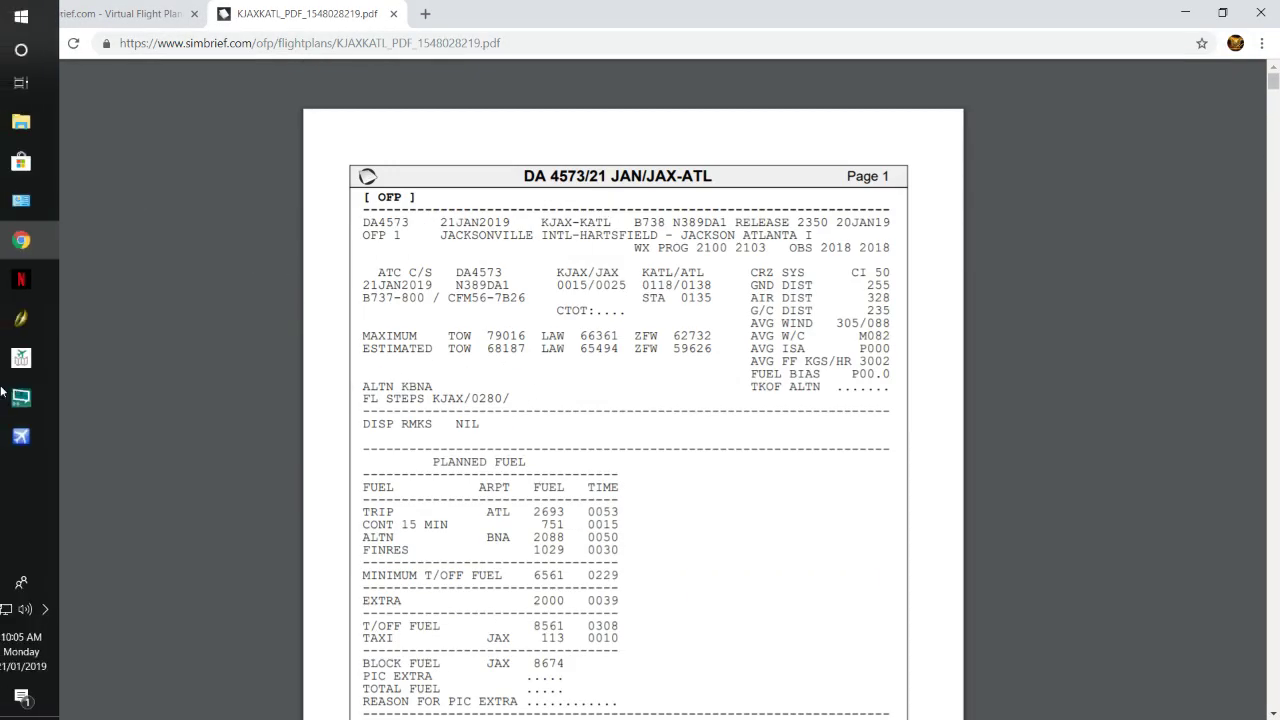
click(37, 436)
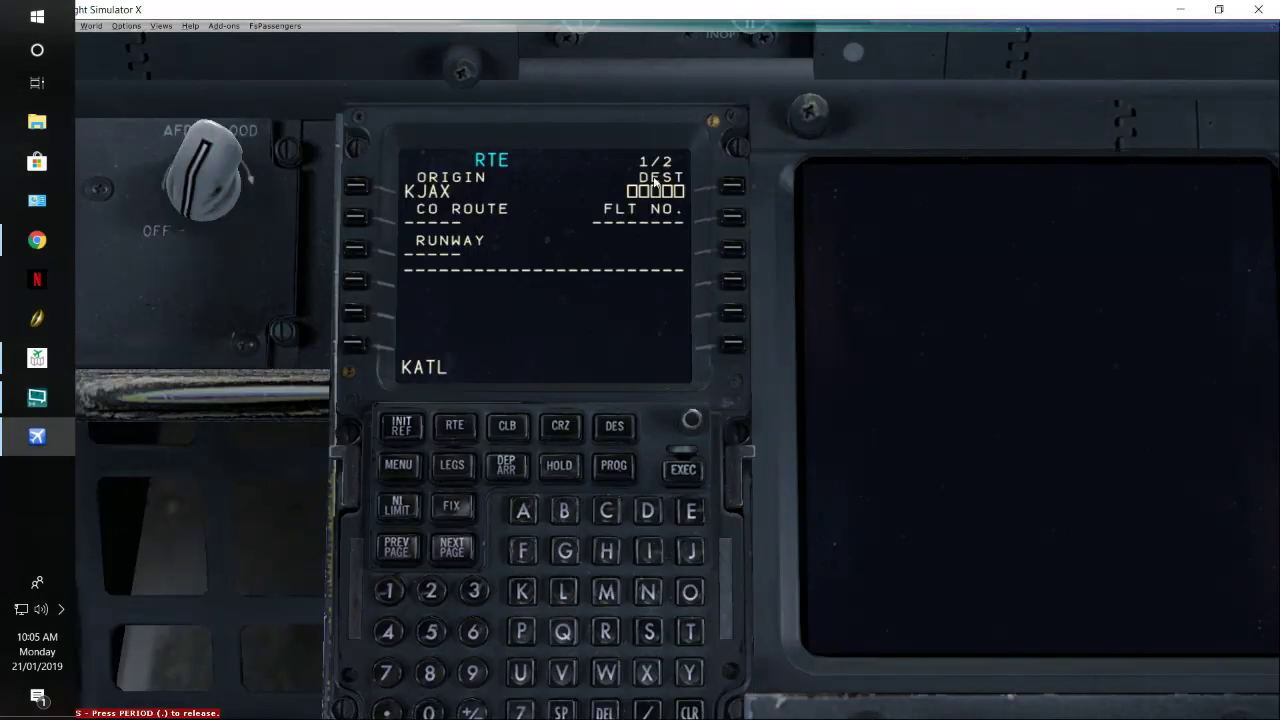
click(731, 188)
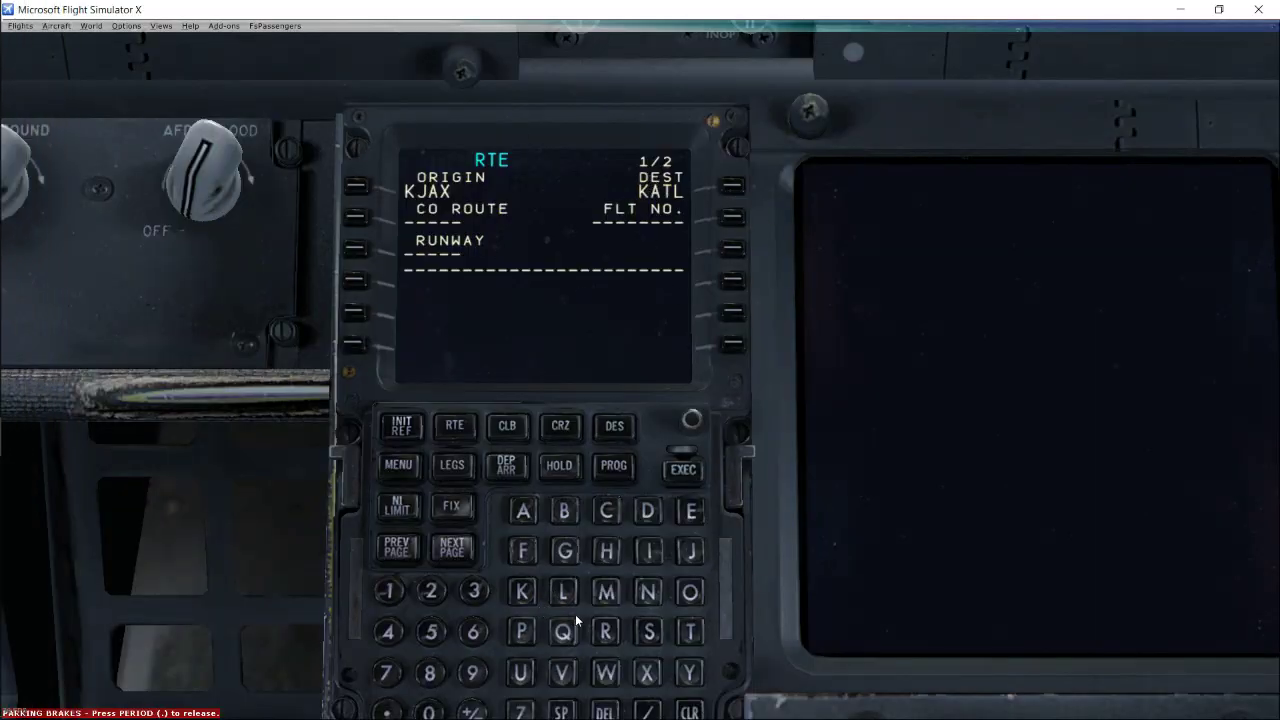
- Look up the flight number in the SimBrief flight plan and enter DA4573 as the flight number on the route page
mouse_move(2, 430)
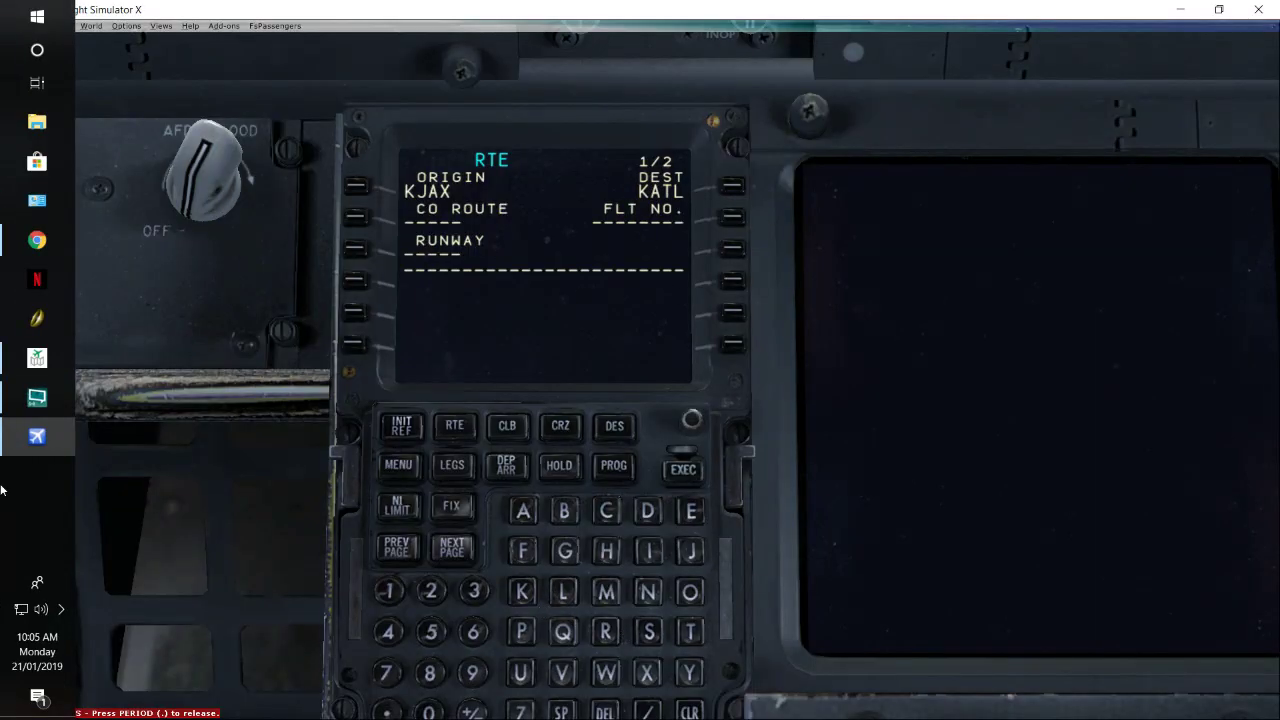
click(37, 241)
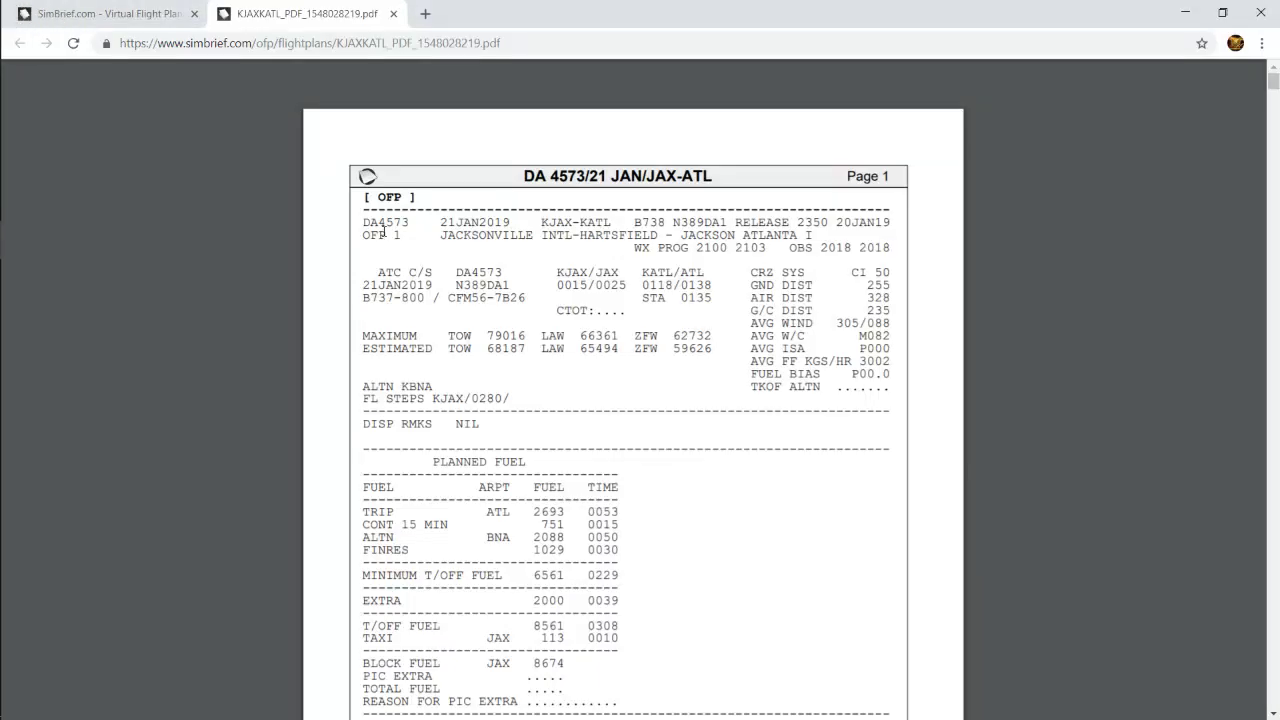
mouse_move(2, 240)
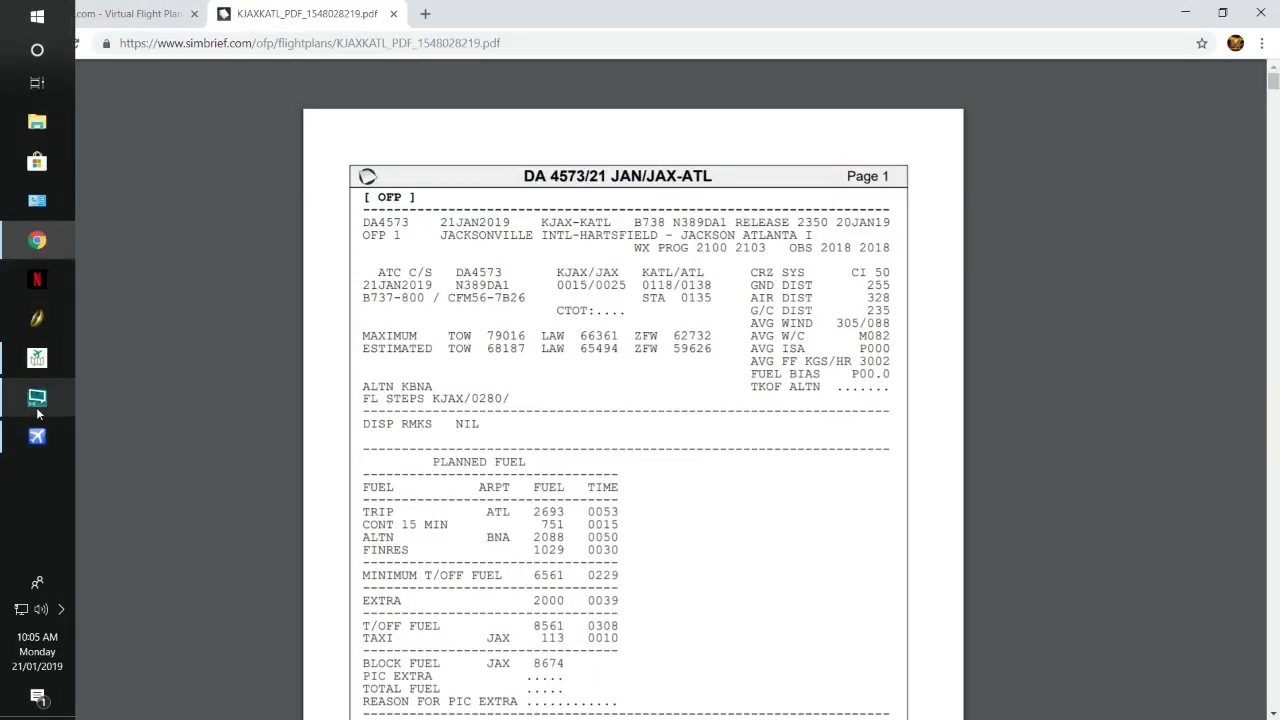
click(42, 437)
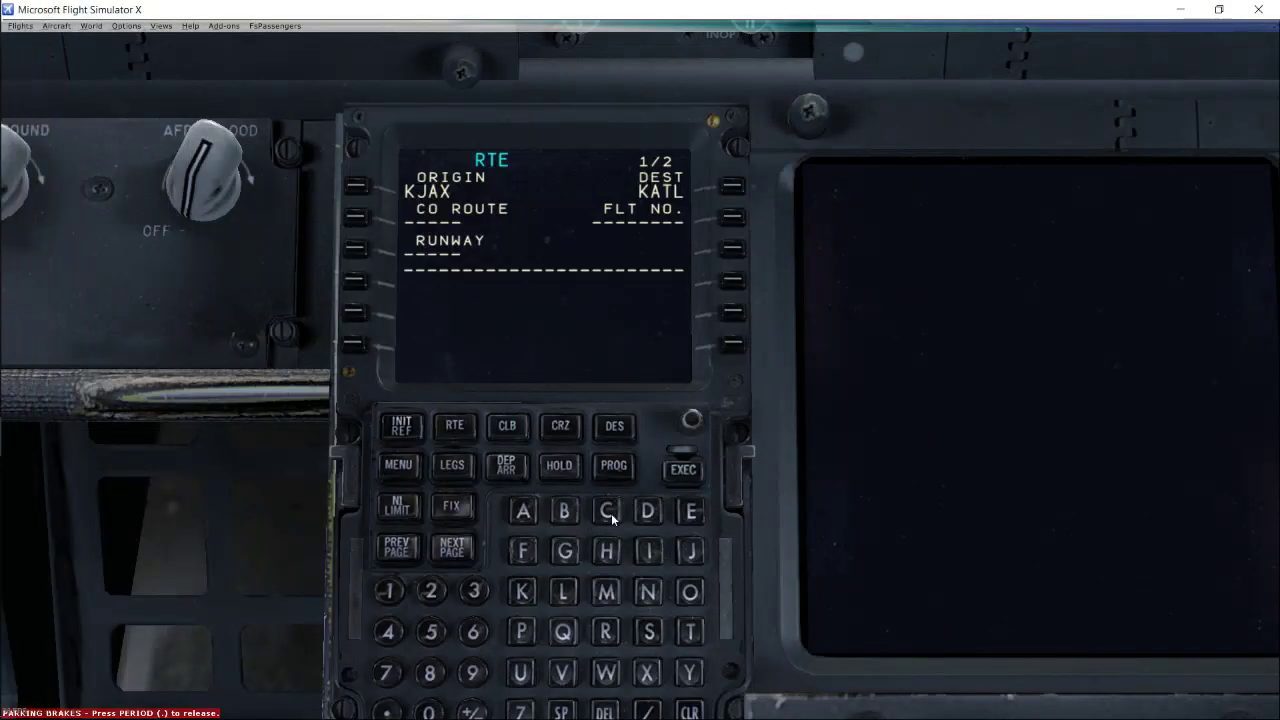
click(648, 511)
mouse_move(27, 320)
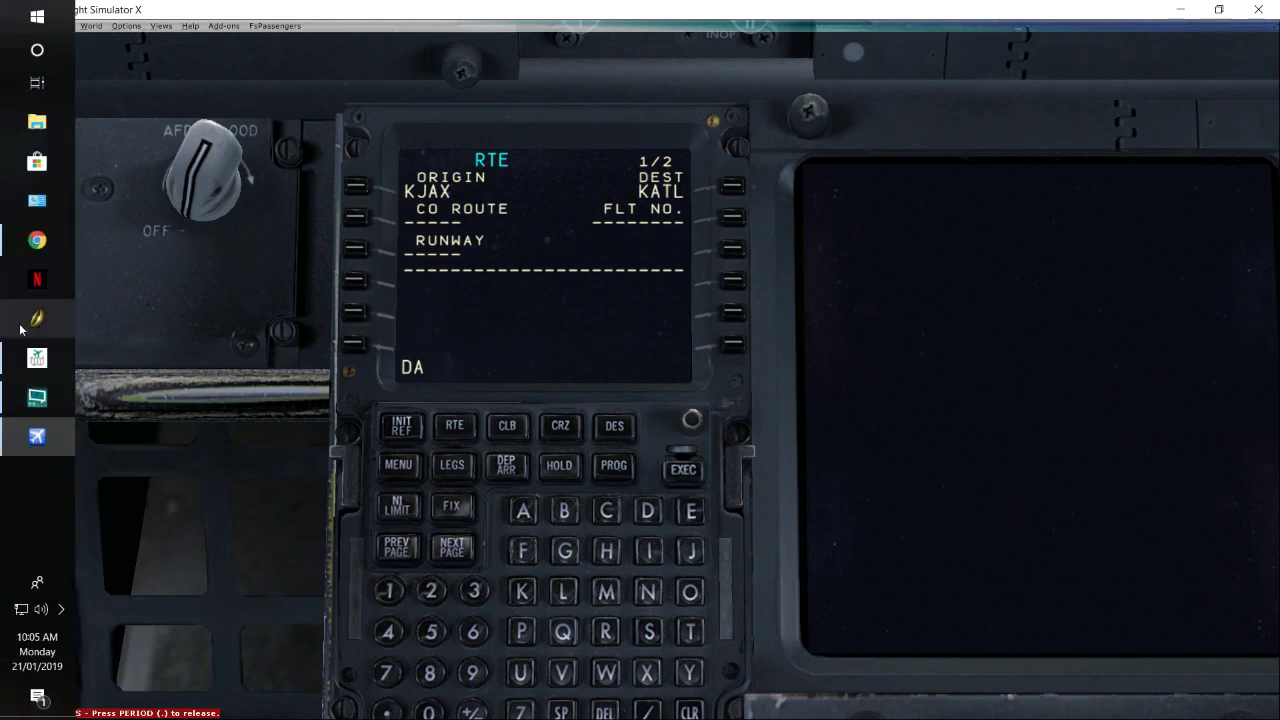
mouse_move(27, 247)
mouse_move(129, 257)
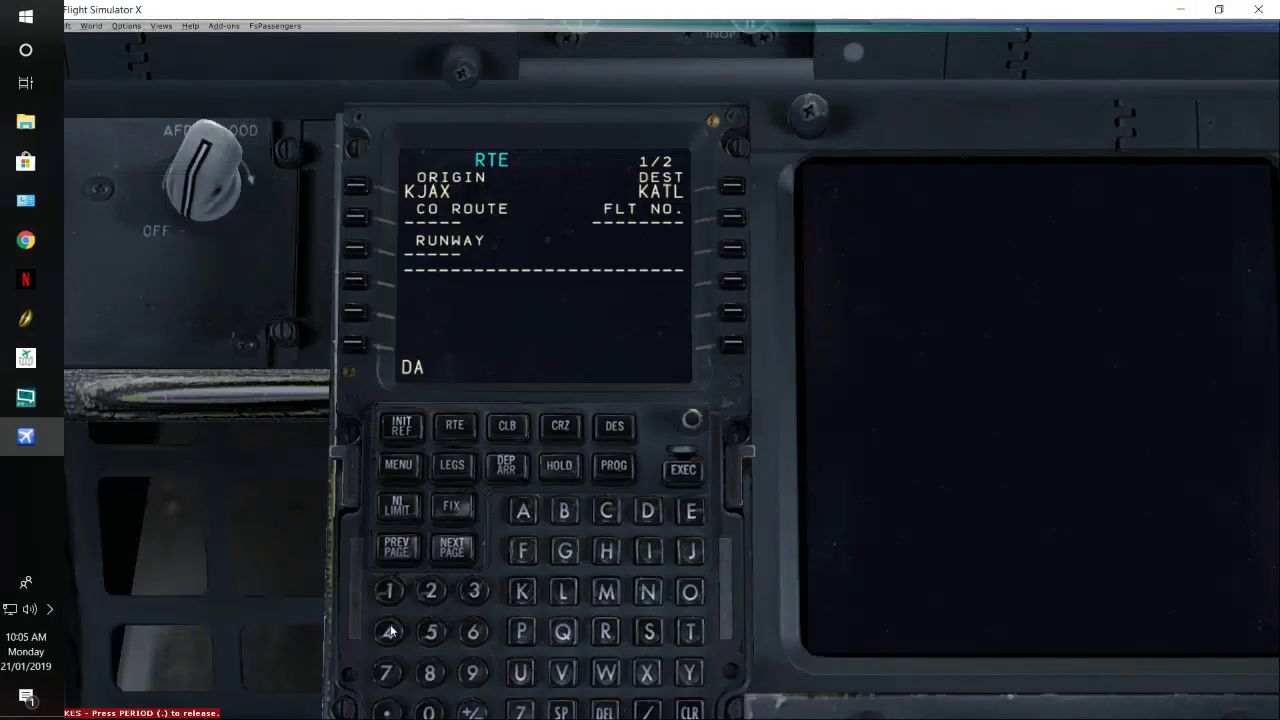
click(389, 632)
click(432, 638)
click(388, 678)
click(476, 596)
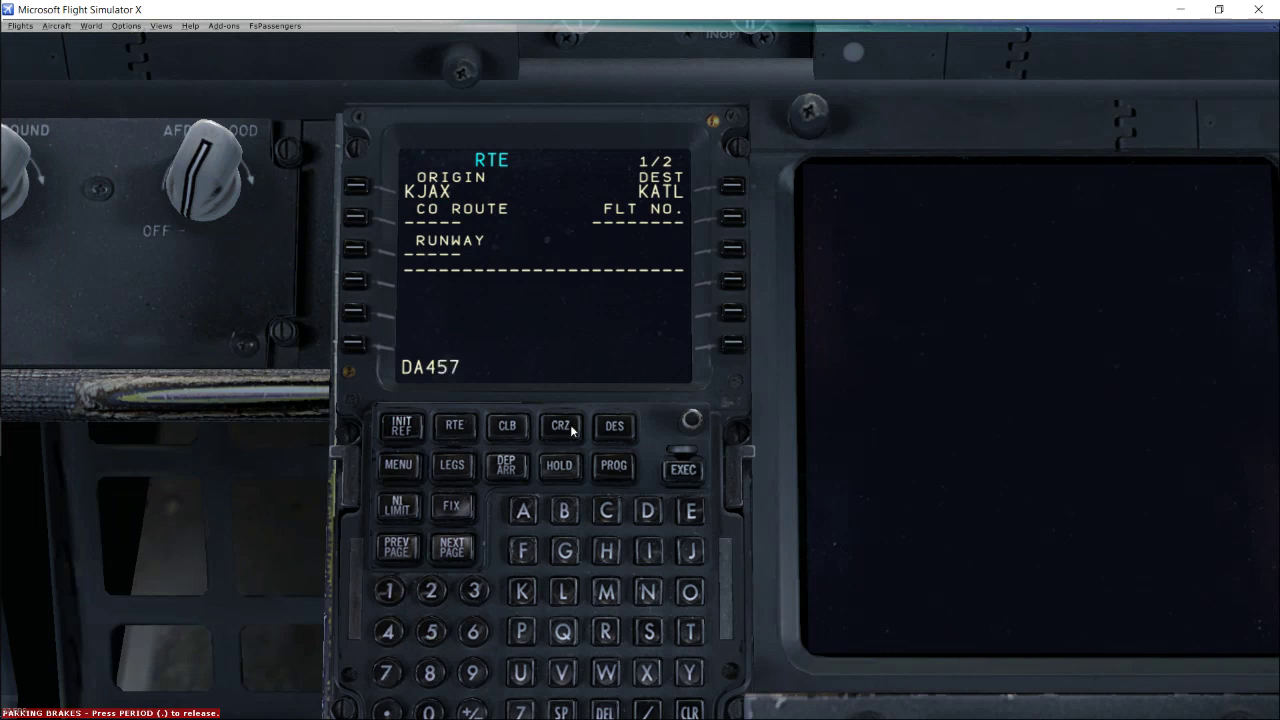
click(735, 218)
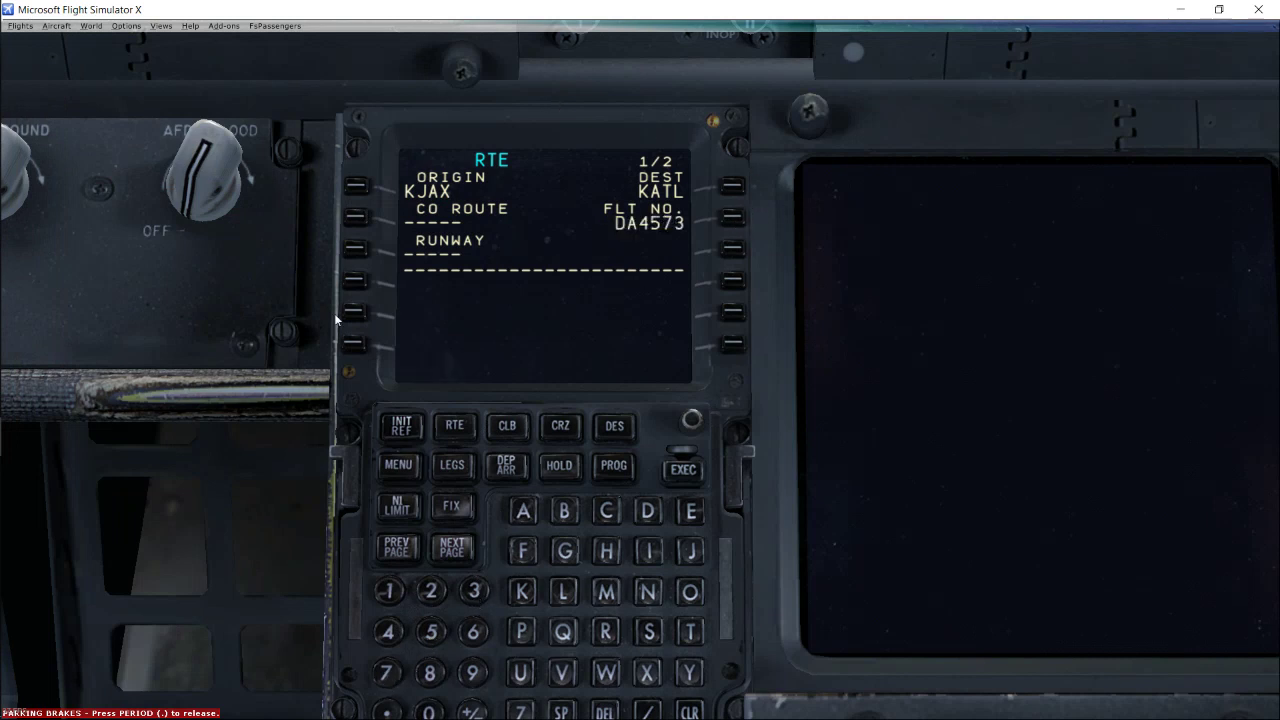
- Examine the SimBrief flight plan in Chrome for the departure runway, routing, flight log and weights
mouse_move(4, 370)
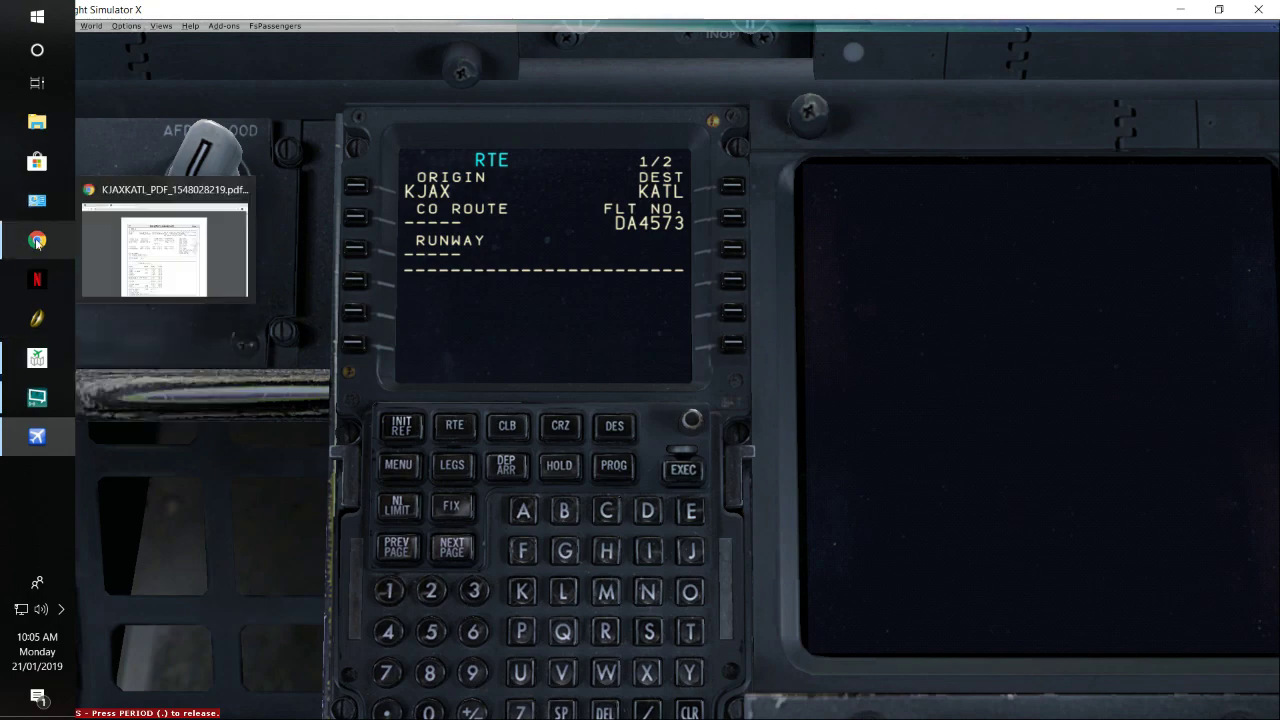
click(170, 250)
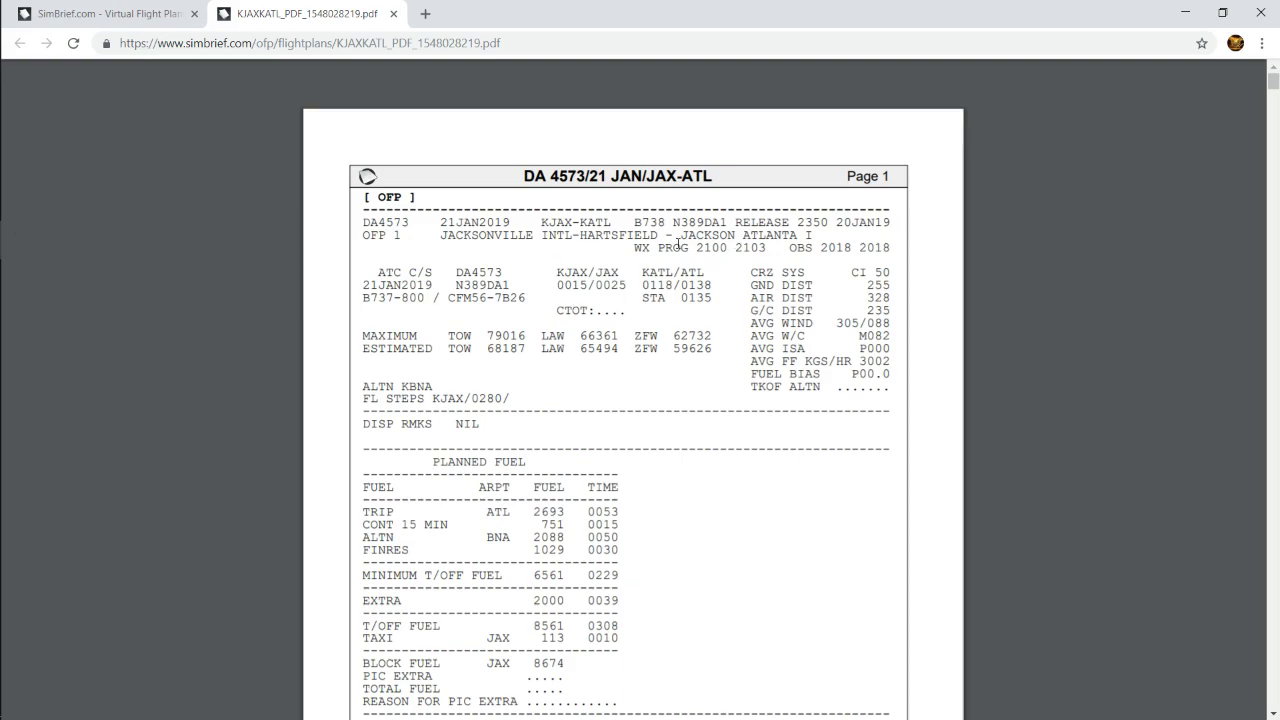
scroll(670, 250, down, 10)
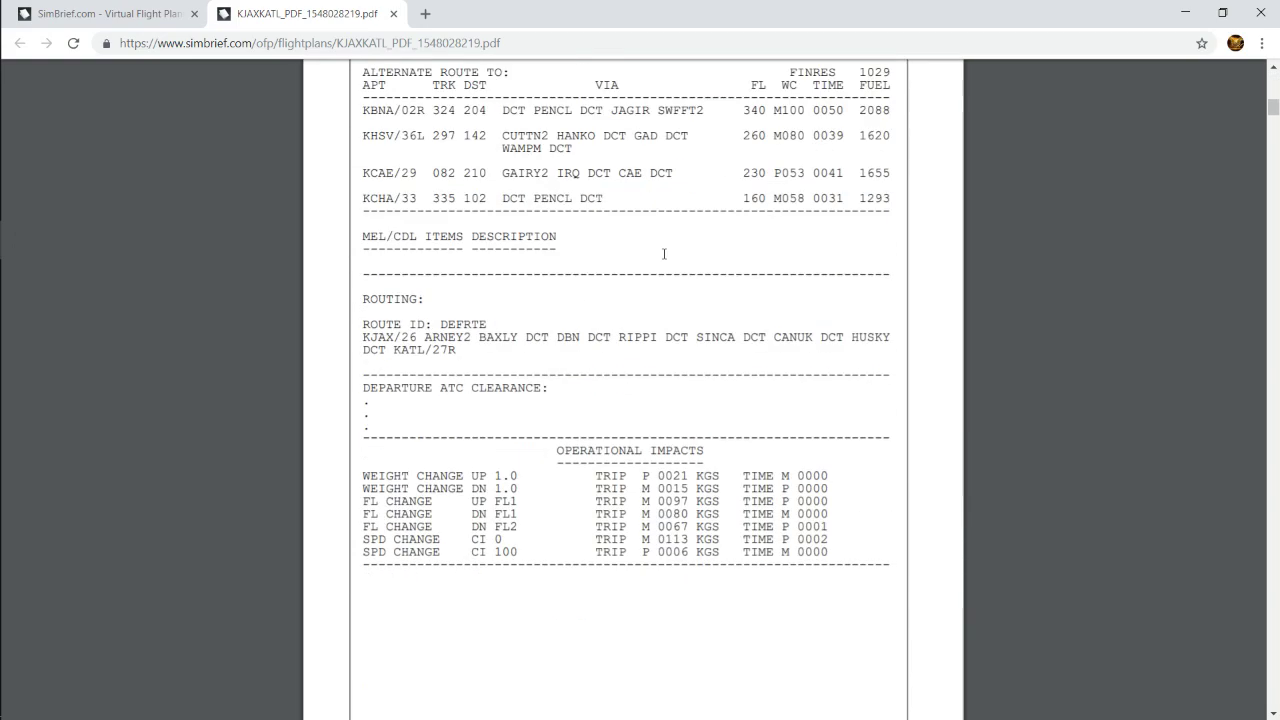
scroll(663, 254, down, 15)
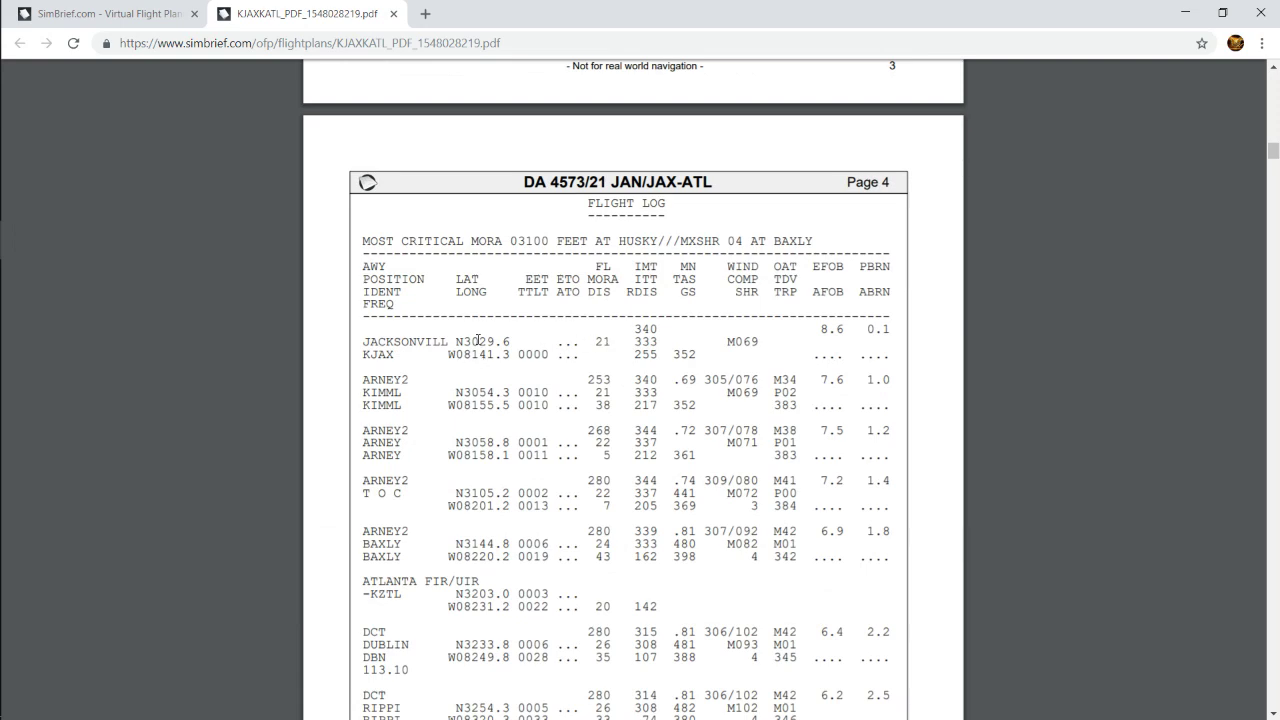
scroll(578, 372, down, 20)
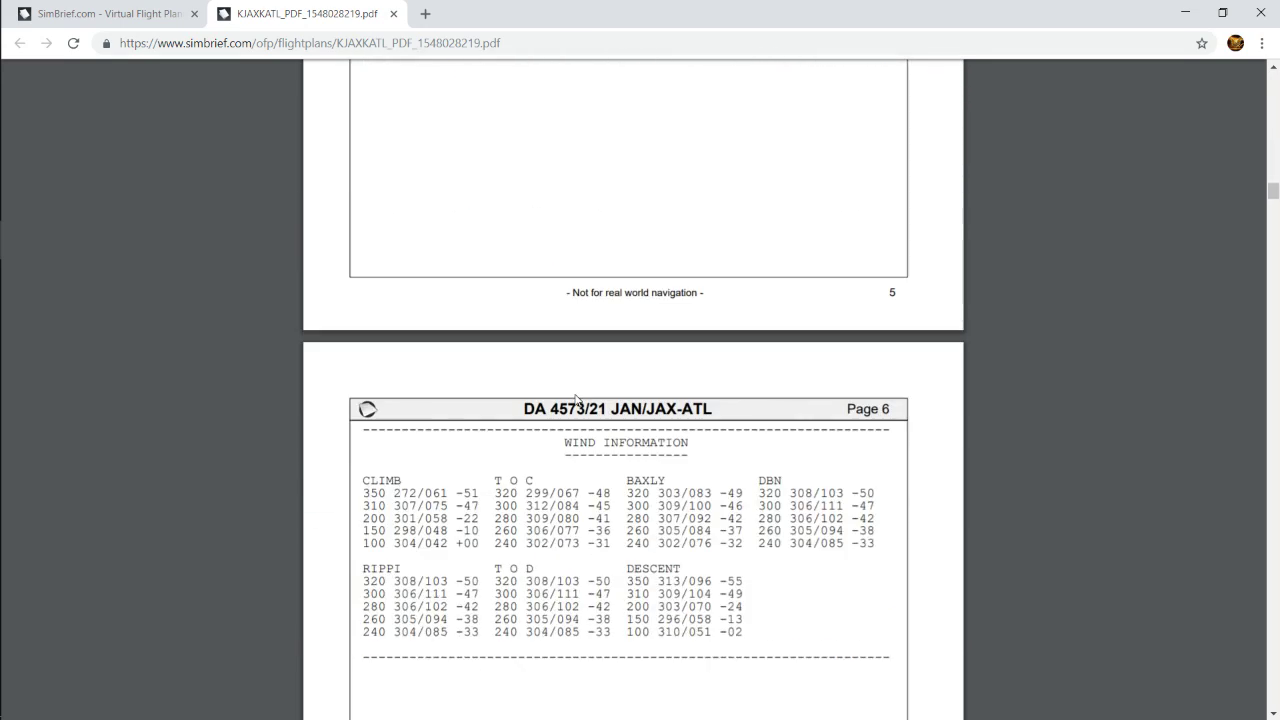
scroll(575, 400, down, 6)
scroll(575, 400, up, 5)
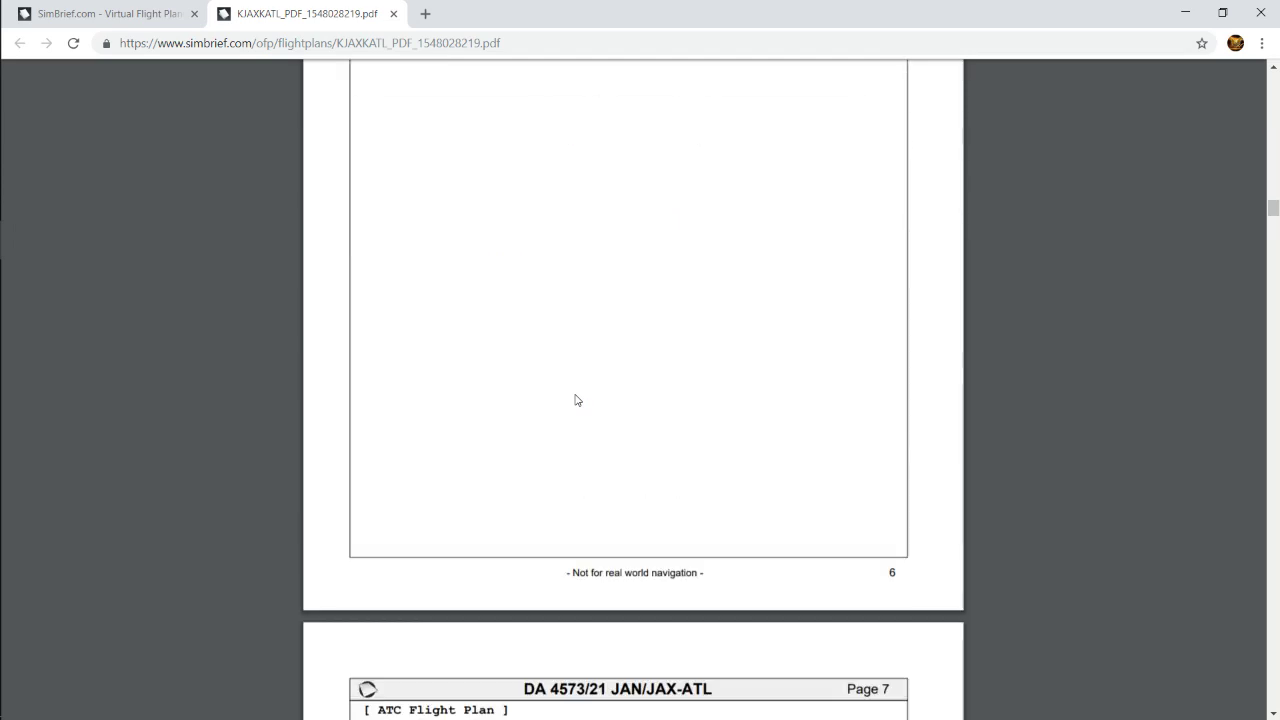
scroll(575, 400, down, 3)
scroll(575, 400, down, 1)
scroll(575, 400, up, 2)
scroll(575, 400, down, 7)
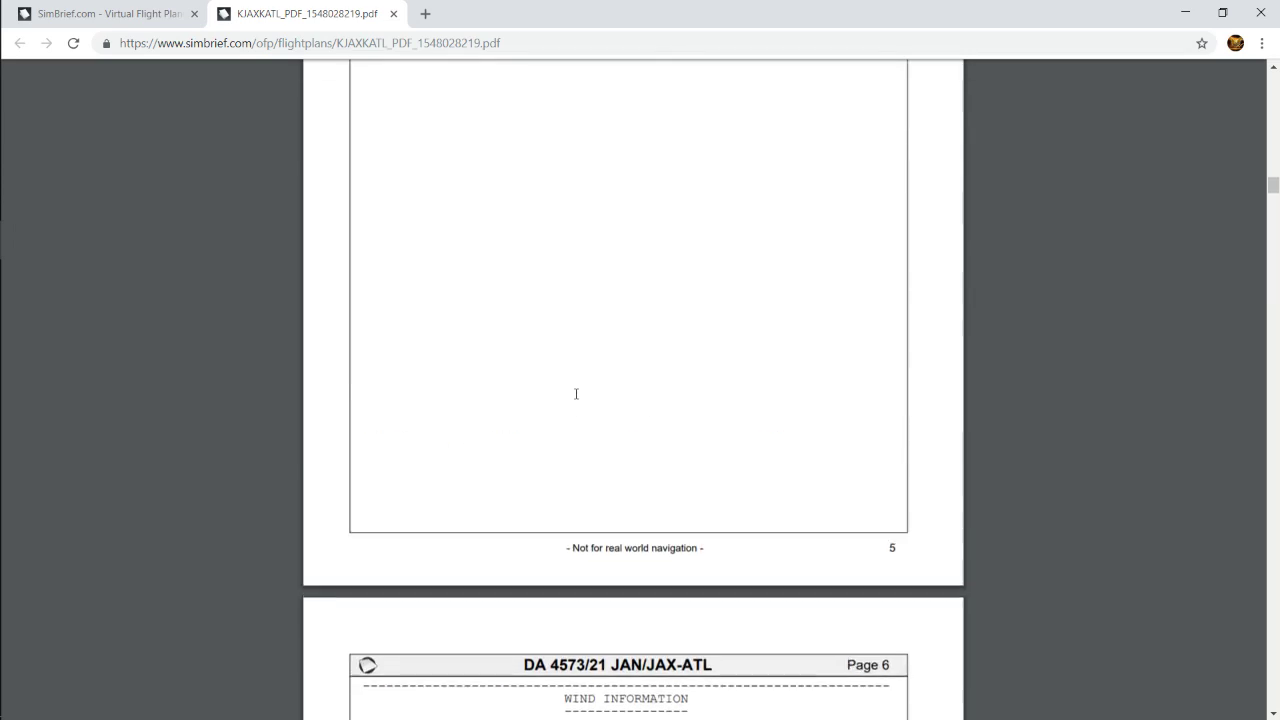
scroll(576, 394, up, 15)
scroll(576, 394, up, 13)
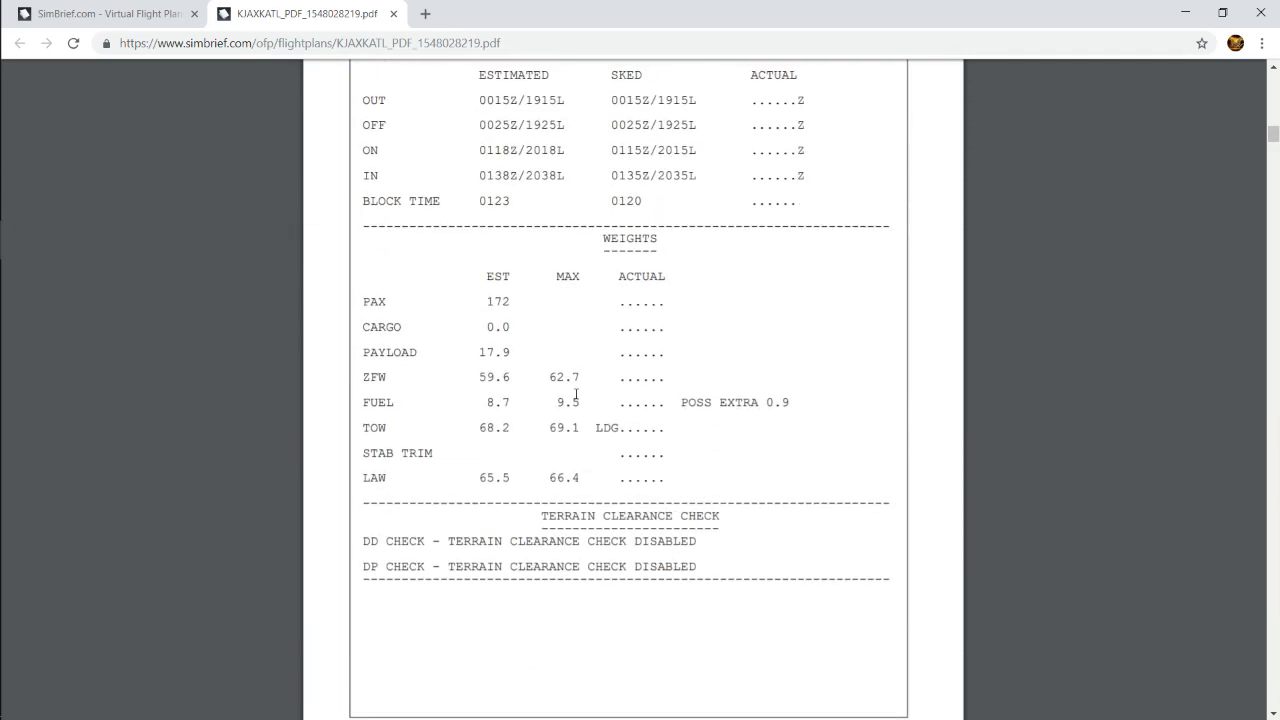
scroll(576, 394, up, 6)
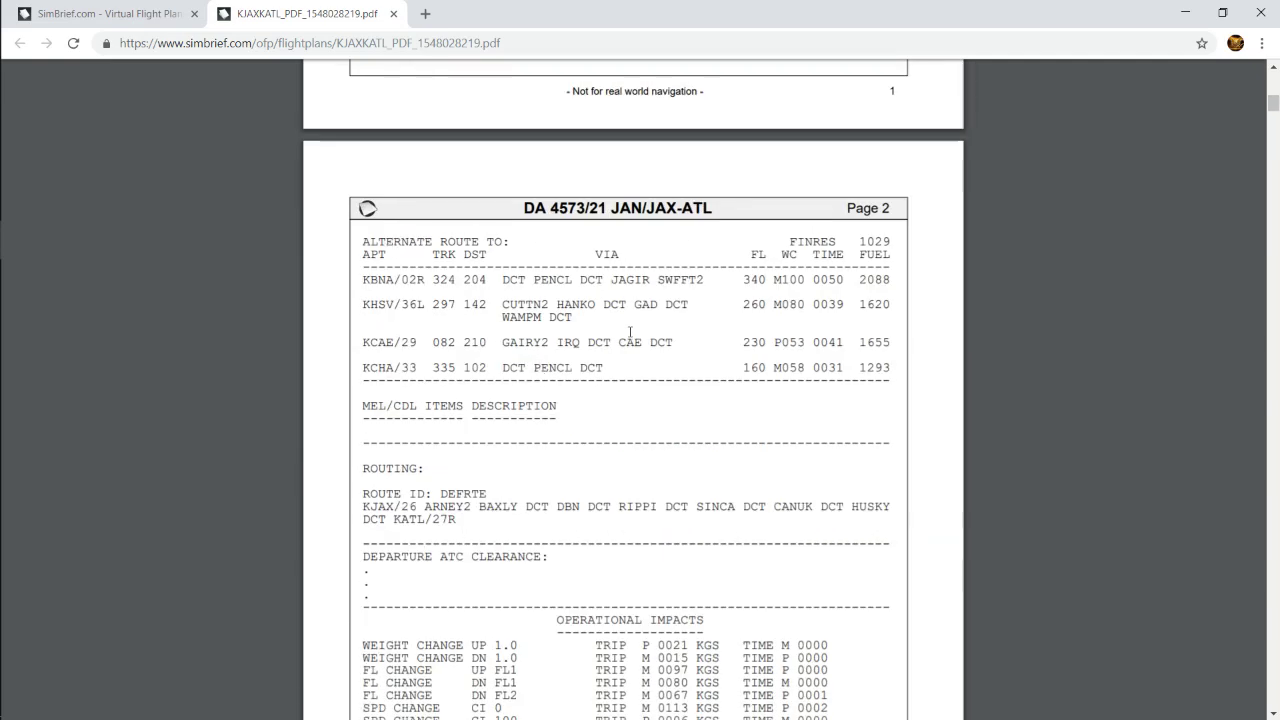
scroll(630, 331, up, 6)
scroll(630, 331, up, 5)
mouse_move(4, 230)
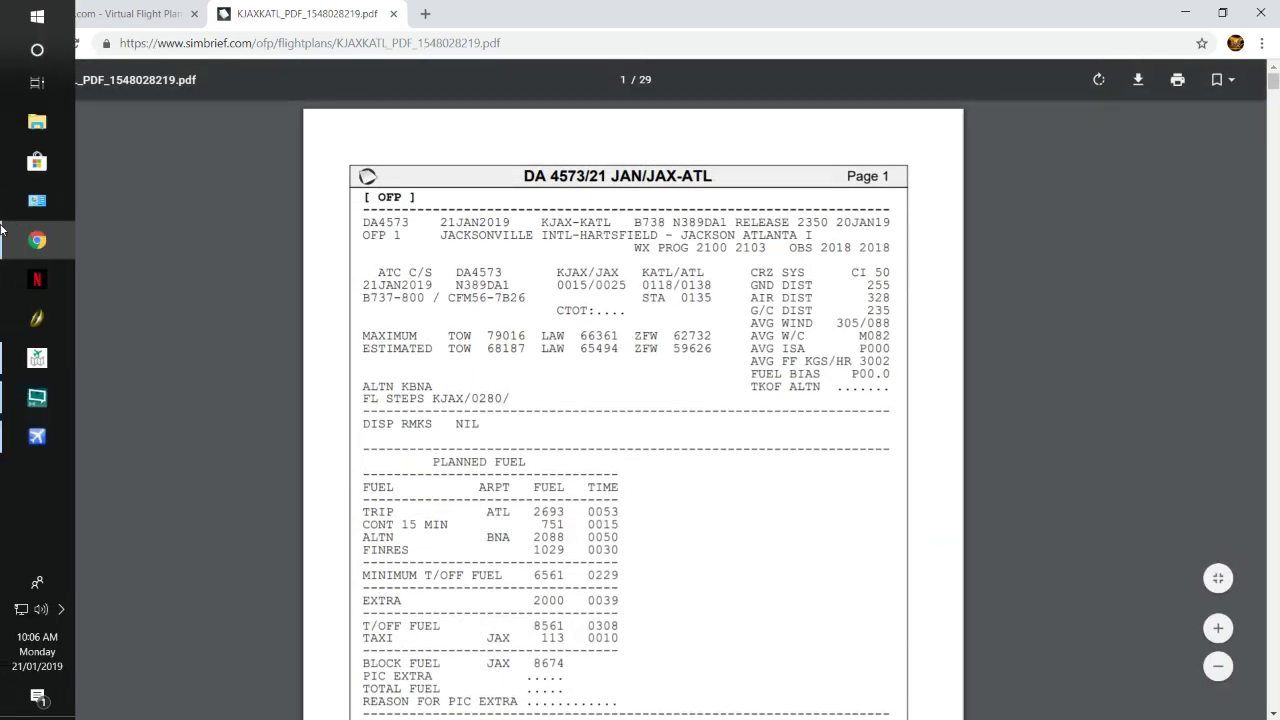
- Switch back to Flight Simulator and enter 26 as the departure runway on the route page
click(31, 440)
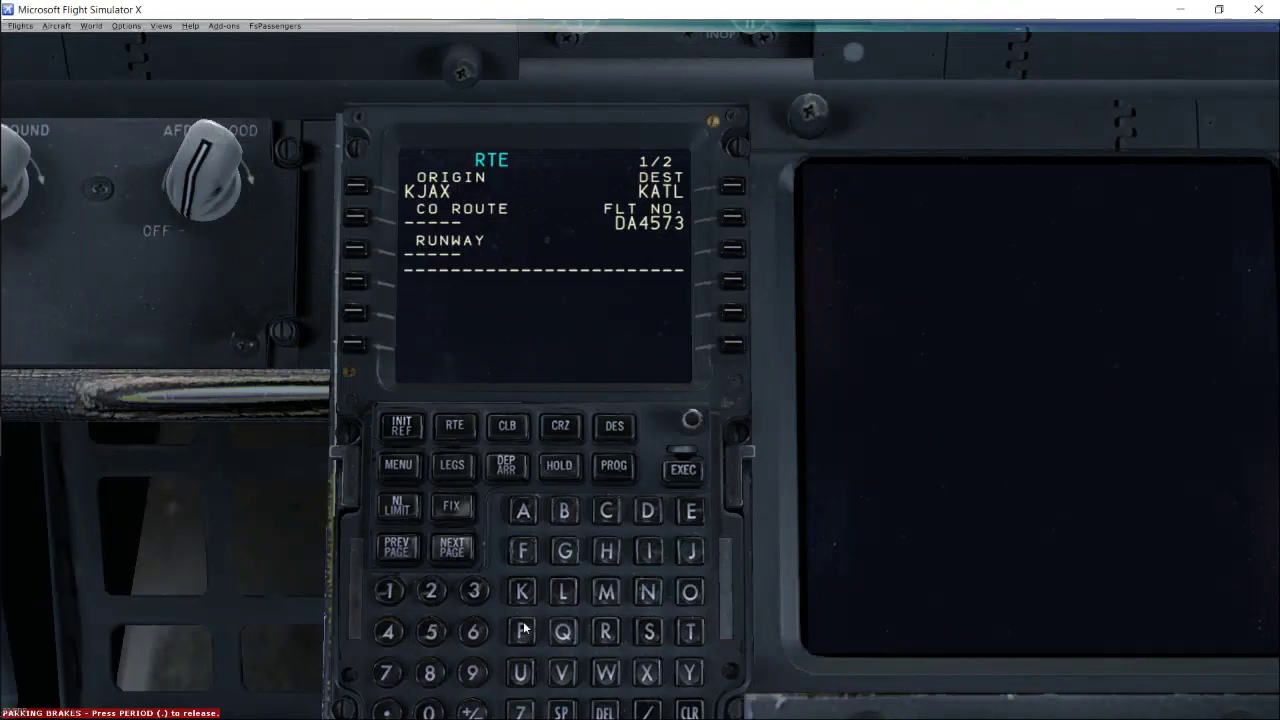
click(432, 592)
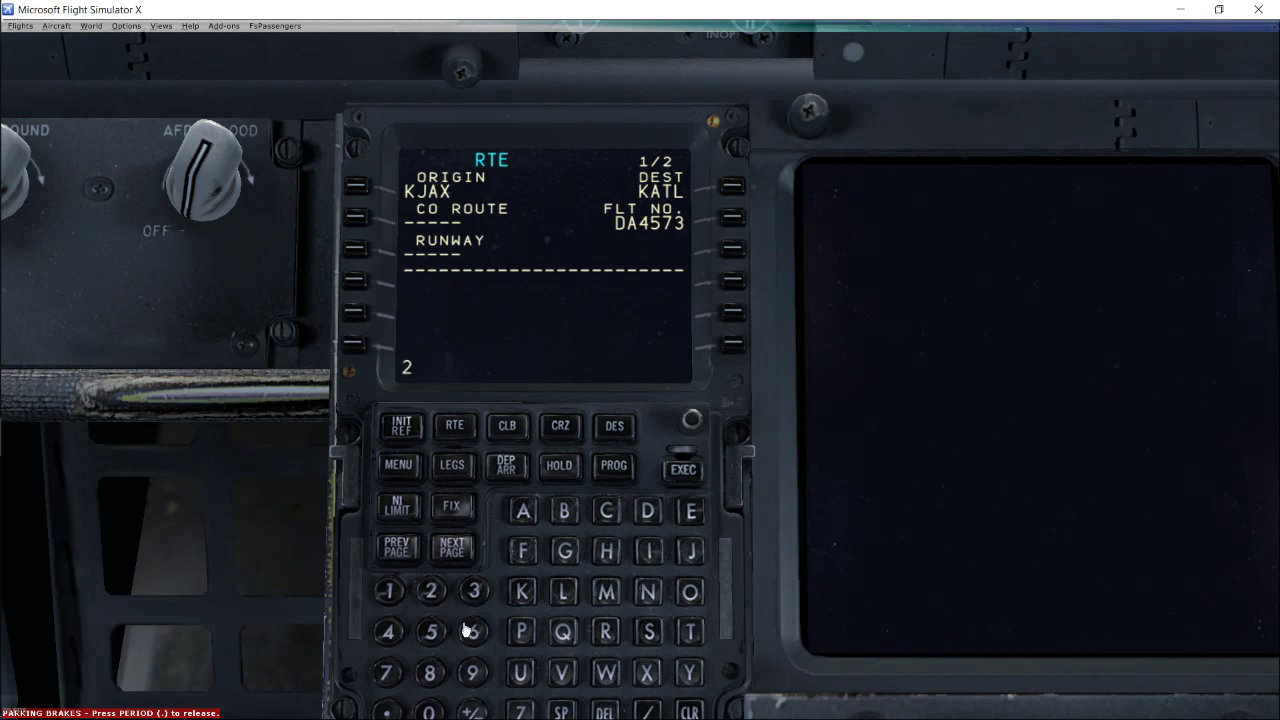
click(358, 251)
click(223, 25)
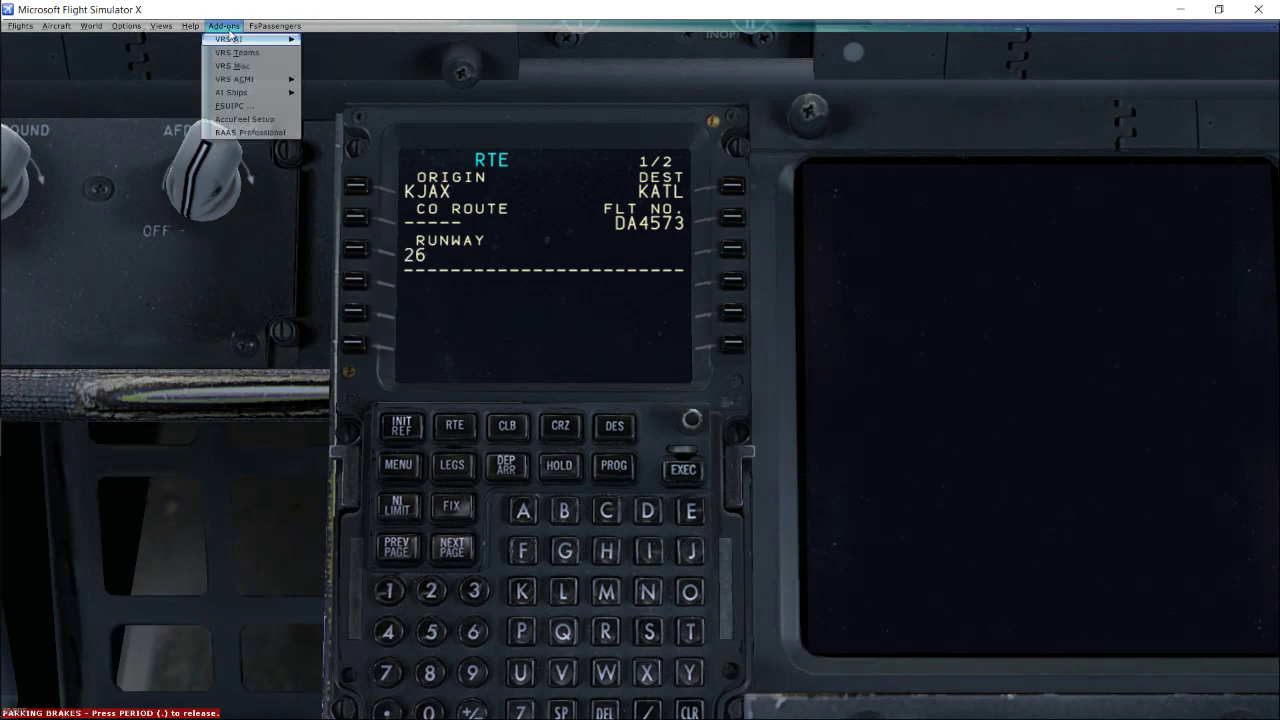
mouse_move(240, 42)
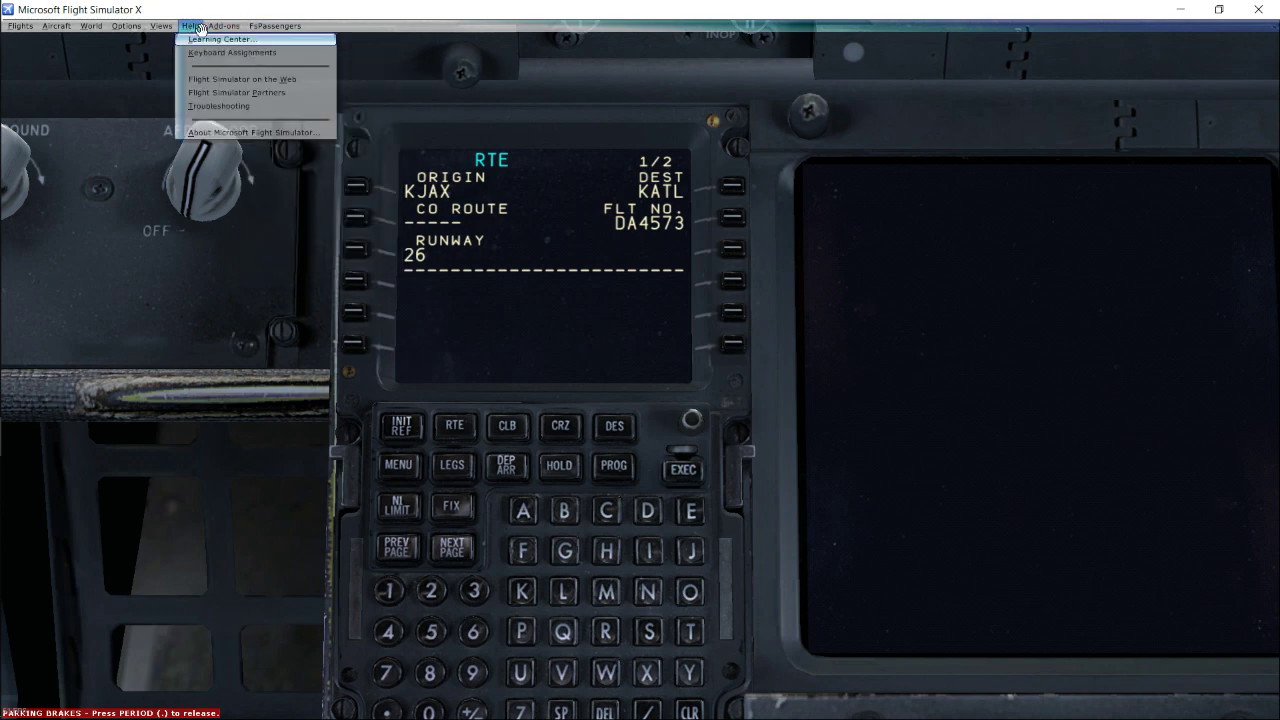
- Open the FSX folder in File Explorer and look through its contents
mouse_move(2, 158)
click(37, 121)
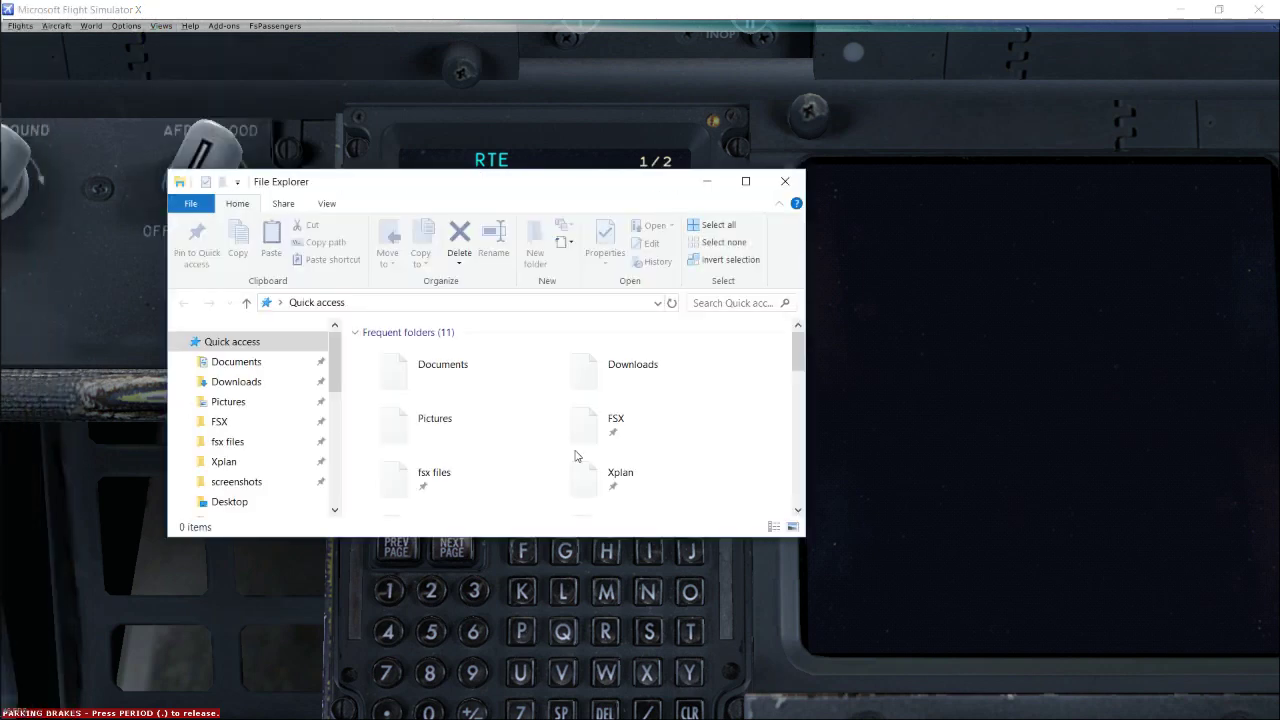
click(222, 421)
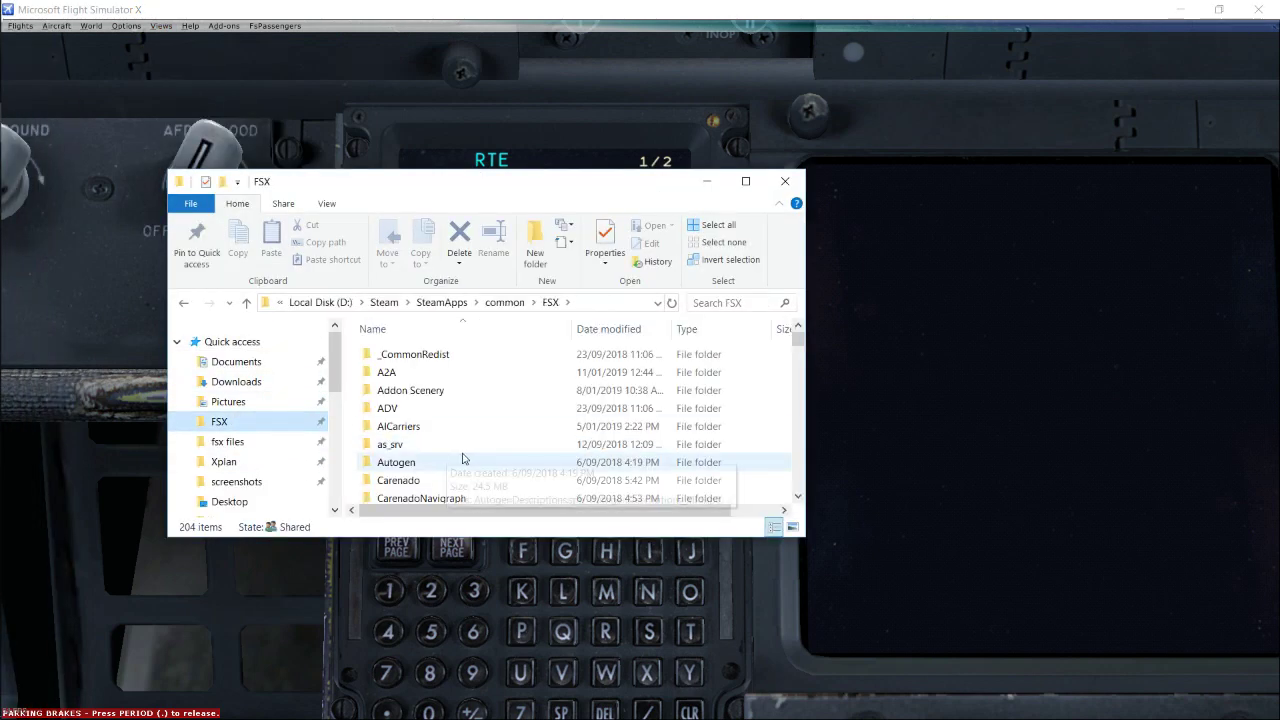
scroll(465, 458, down, 1)
scroll(465, 458, down, 10)
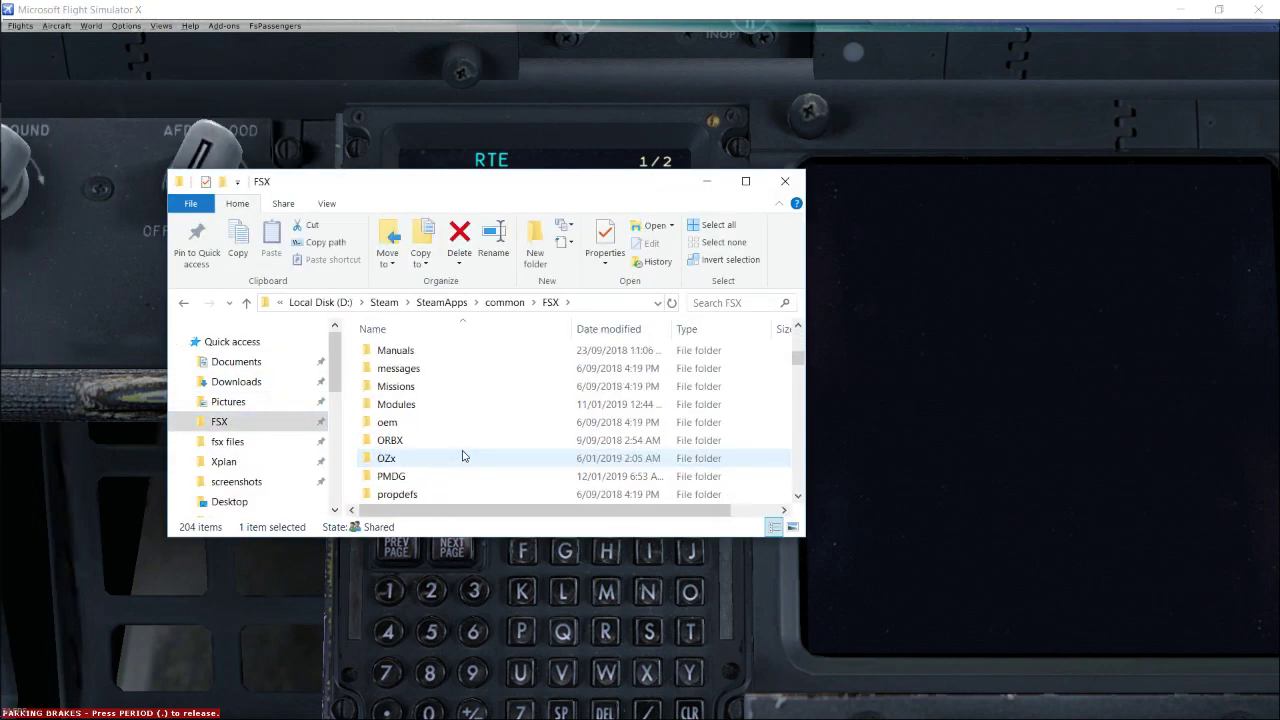
scroll(463, 455, down, 5)
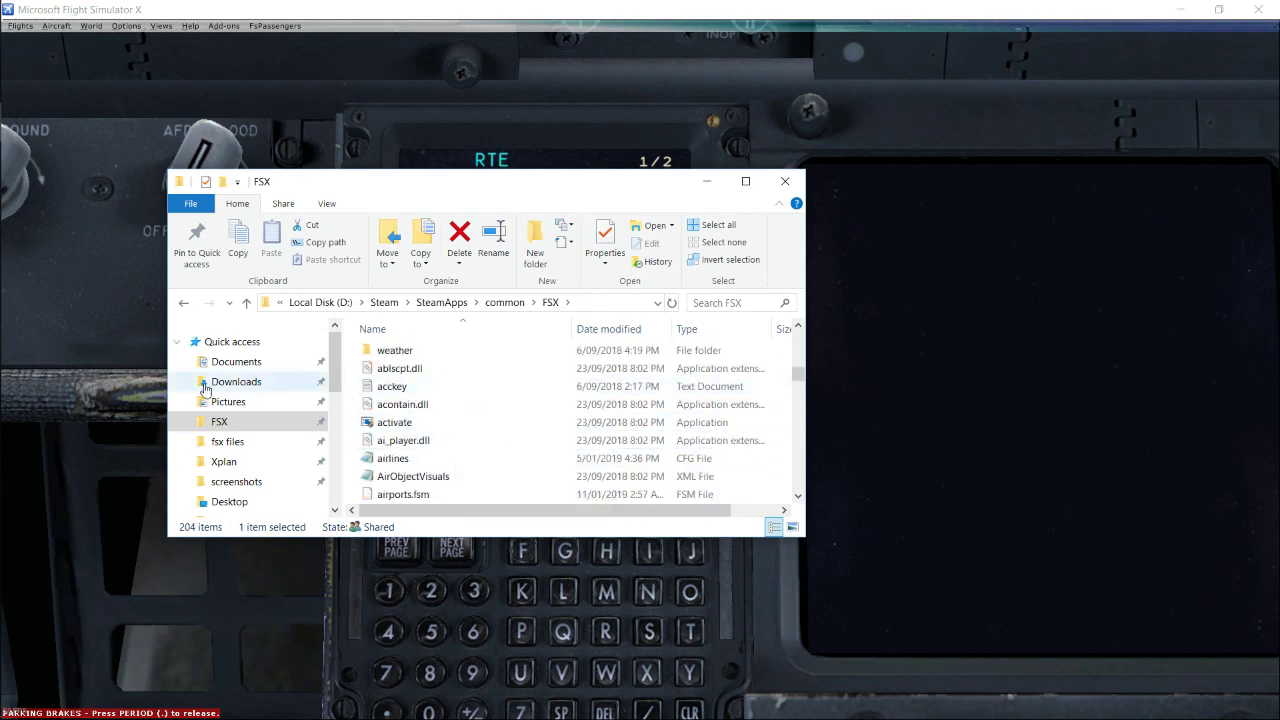
- Launch Active Sky Next from the fsx files folder and return to the FMC route page in Flight Simulator
click(224, 443)
scroll(477, 428, down, 4)
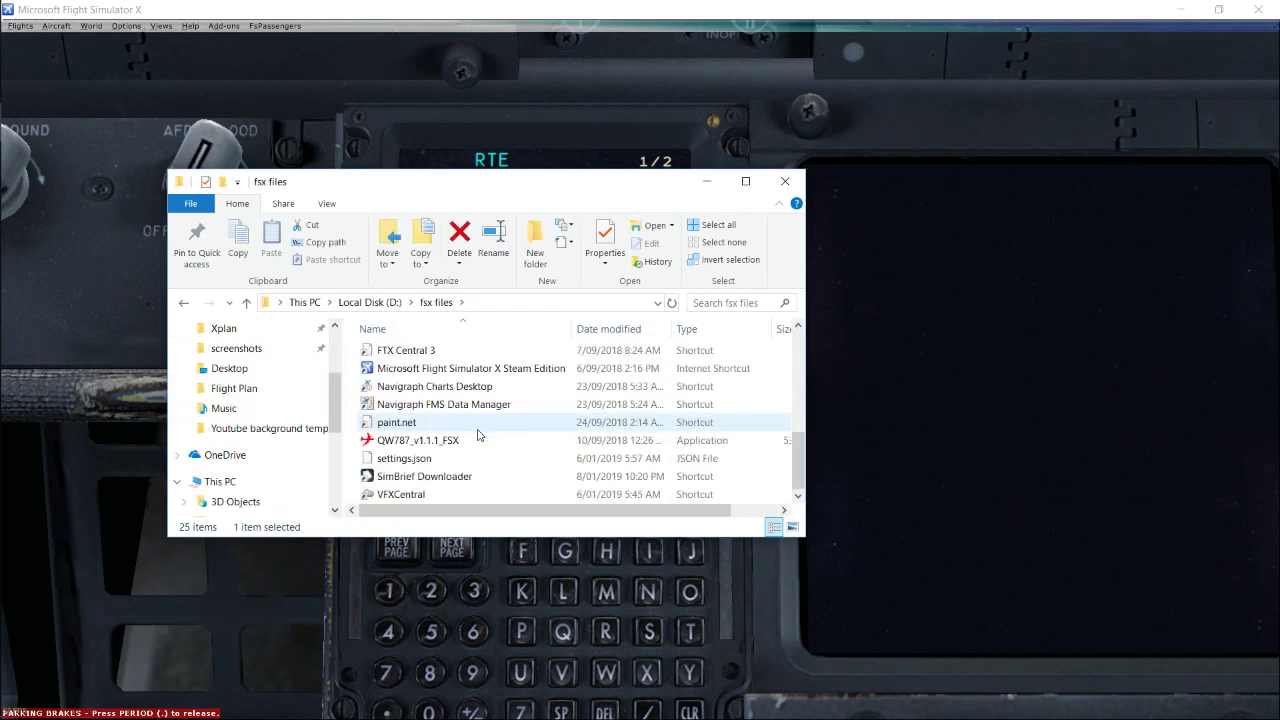
scroll(459, 407, up, 1)
scroll(417, 395, up, 1)
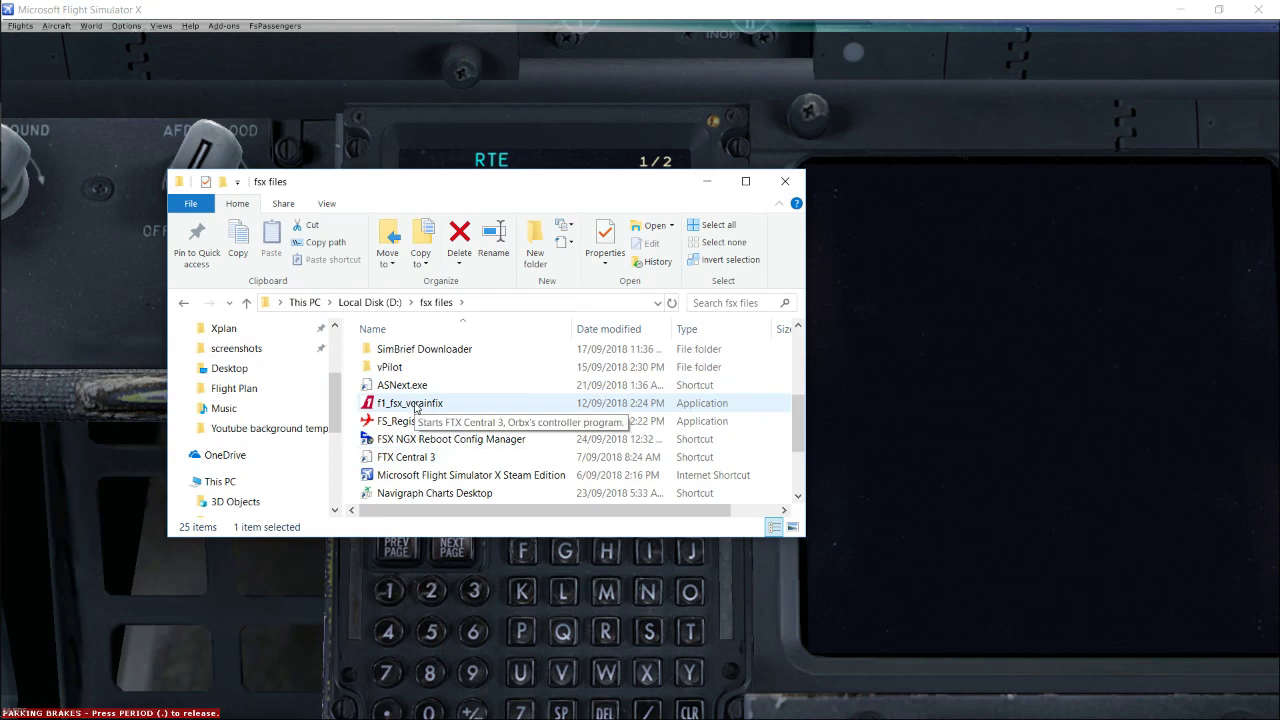
click(417, 388)
double_click(417, 388)
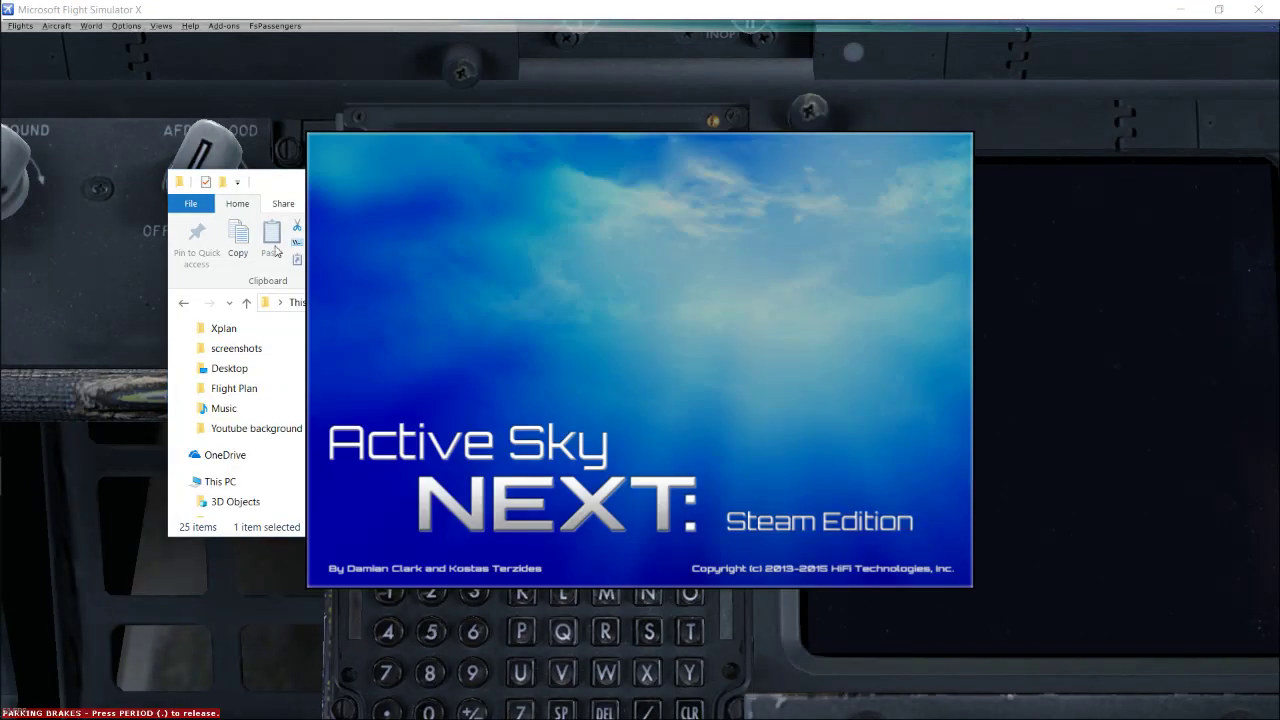
click(287, 185)
click(950, 180)
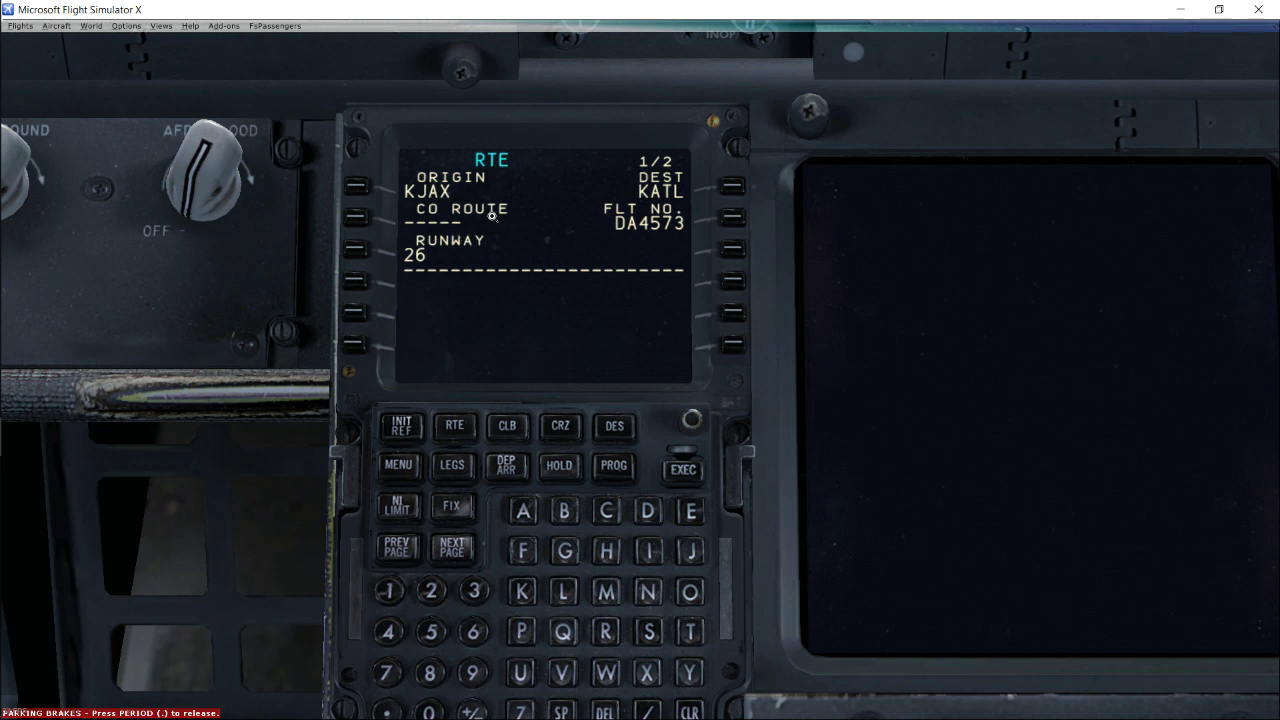
- Check the FMC's list of stored company routes and the second route page, returning to the first route page
click(358, 219)
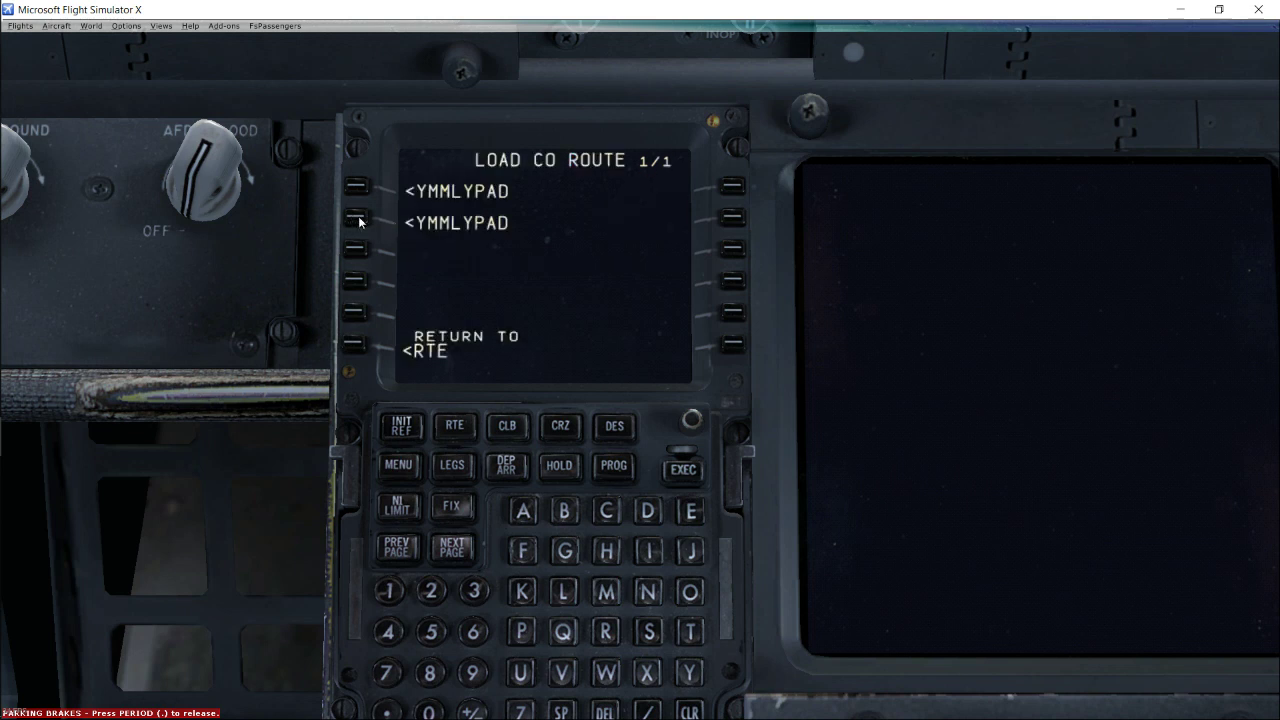
click(350, 350)
click(458, 550)
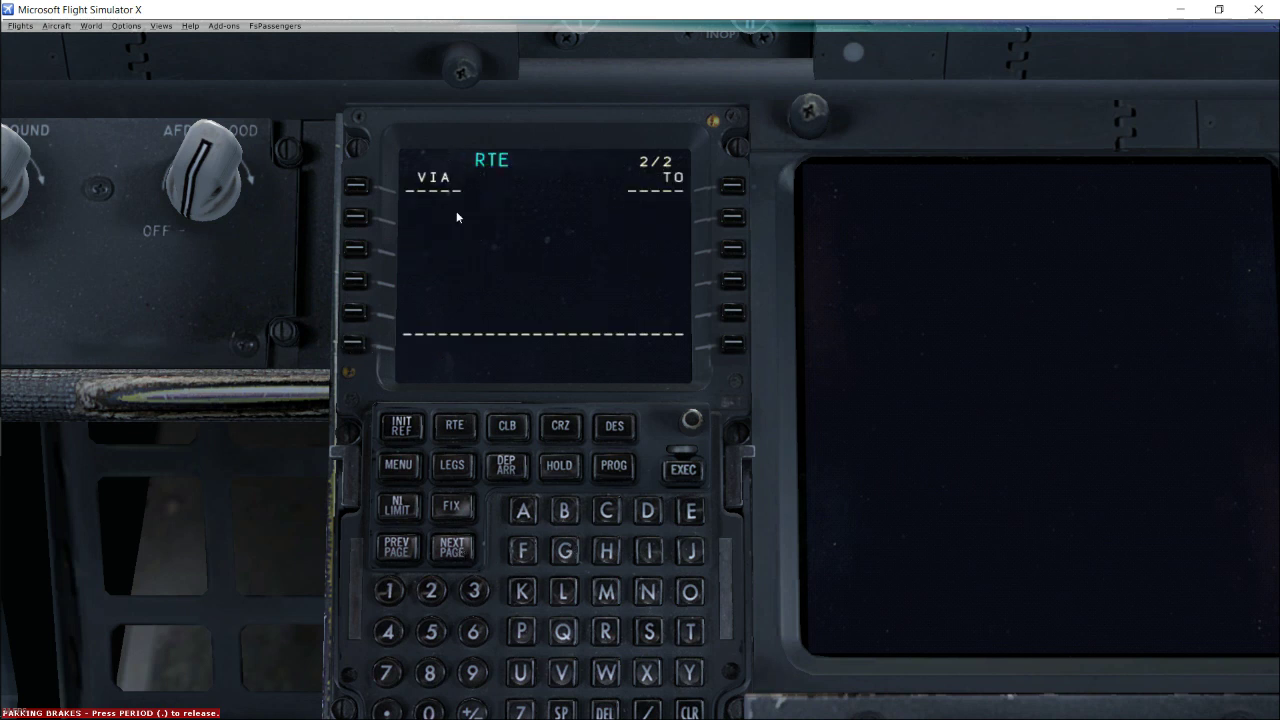
click(381, 554)
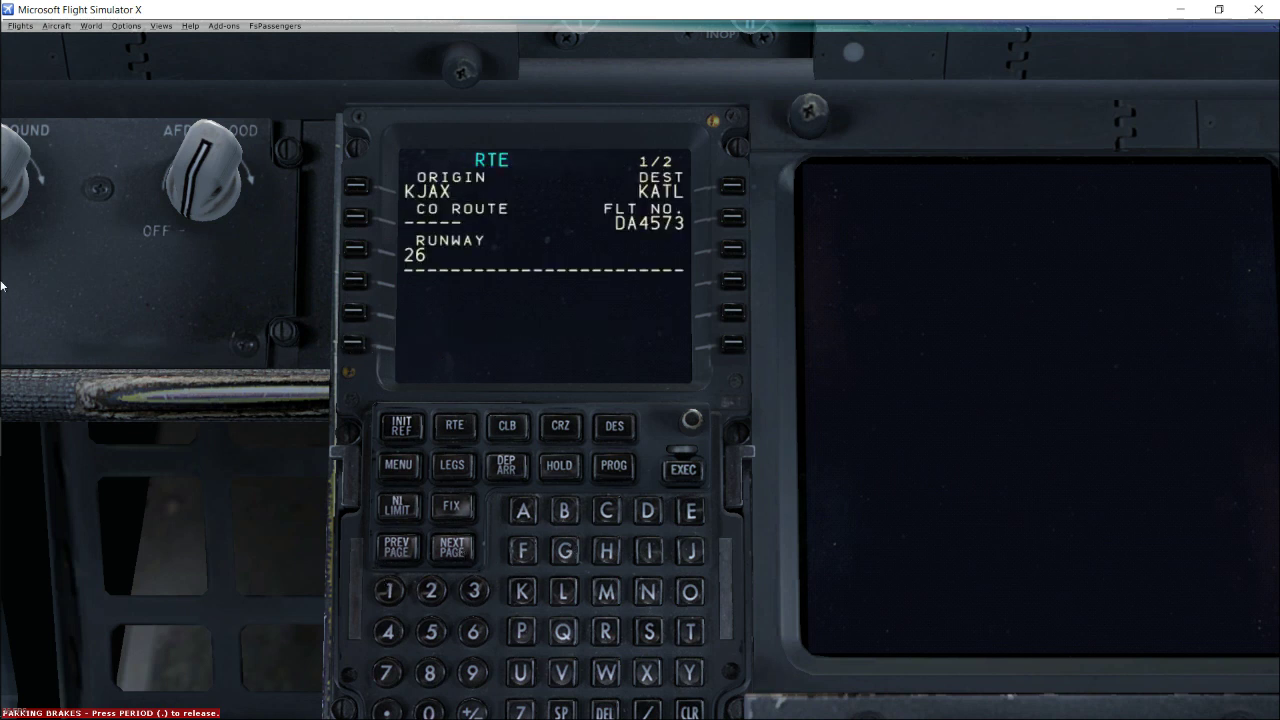
- Launch SimBrief Downloader from the fsx files folder in File Explorer and postpone its optional update
mouse_move(1, 285)
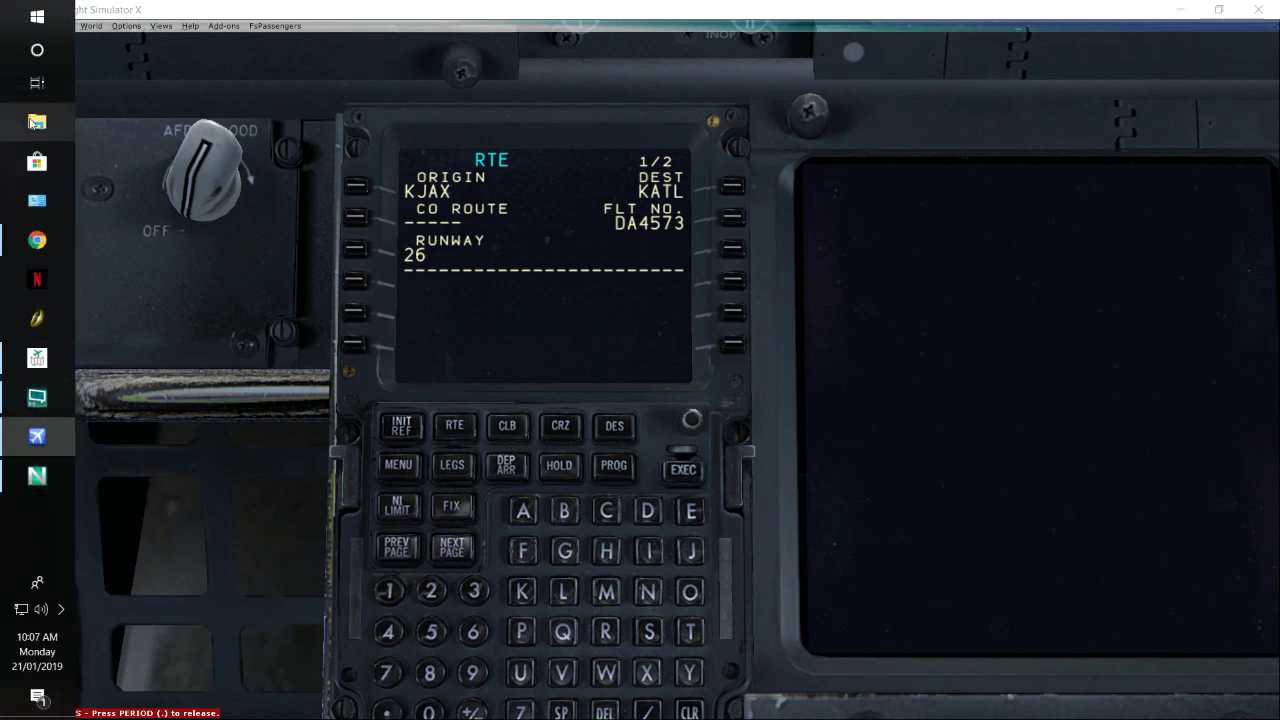
click(36, 122)
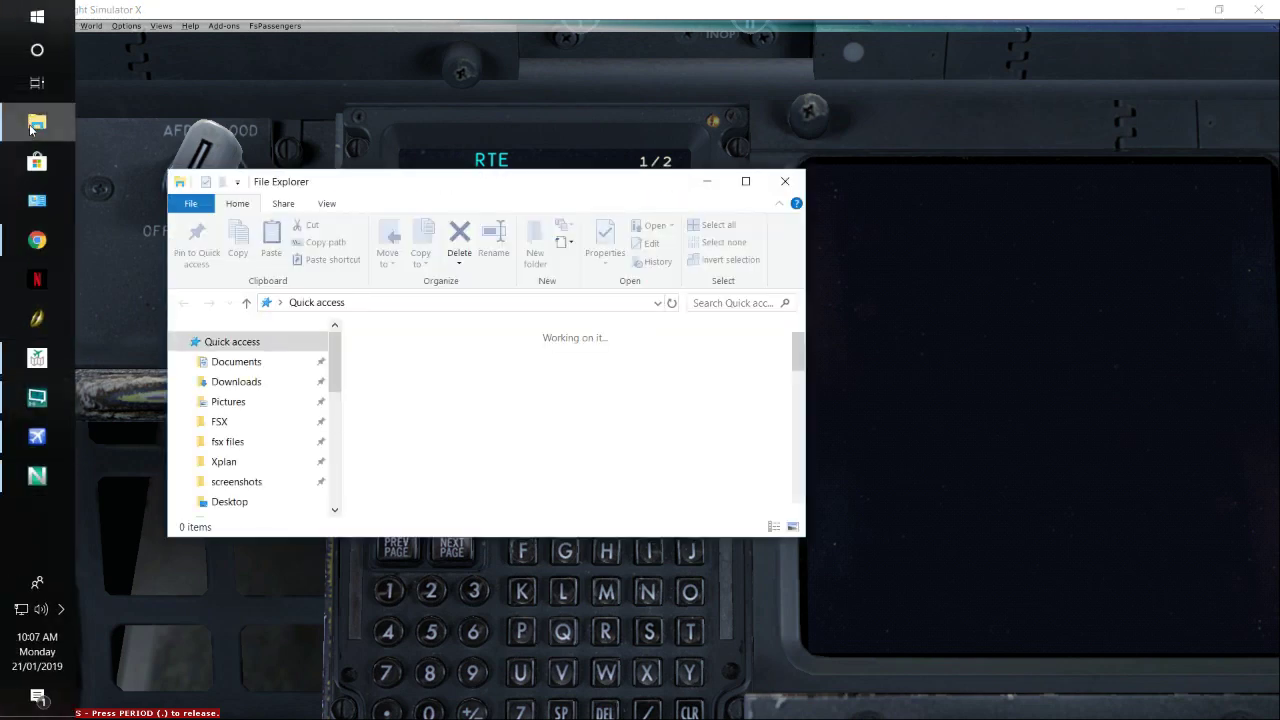
click(228, 441)
scroll(523, 462, down, 5)
click(523, 460)
click(410, 478)
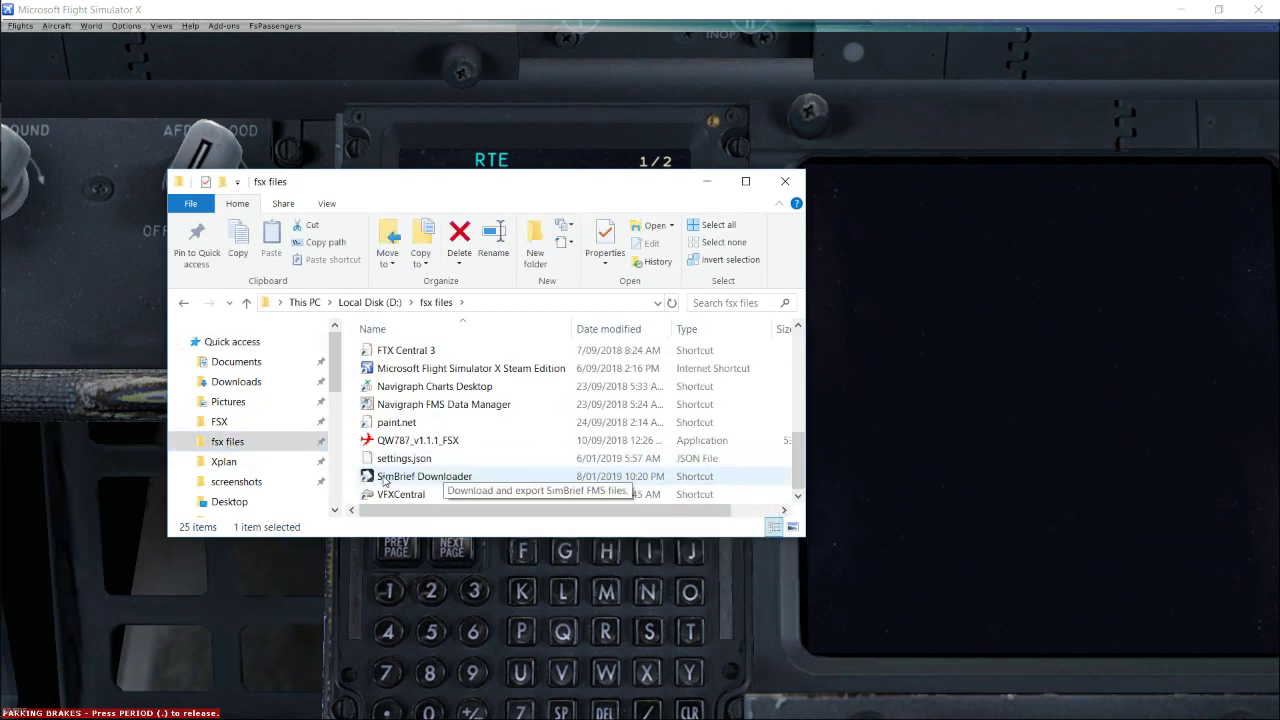
double_click(410, 478)
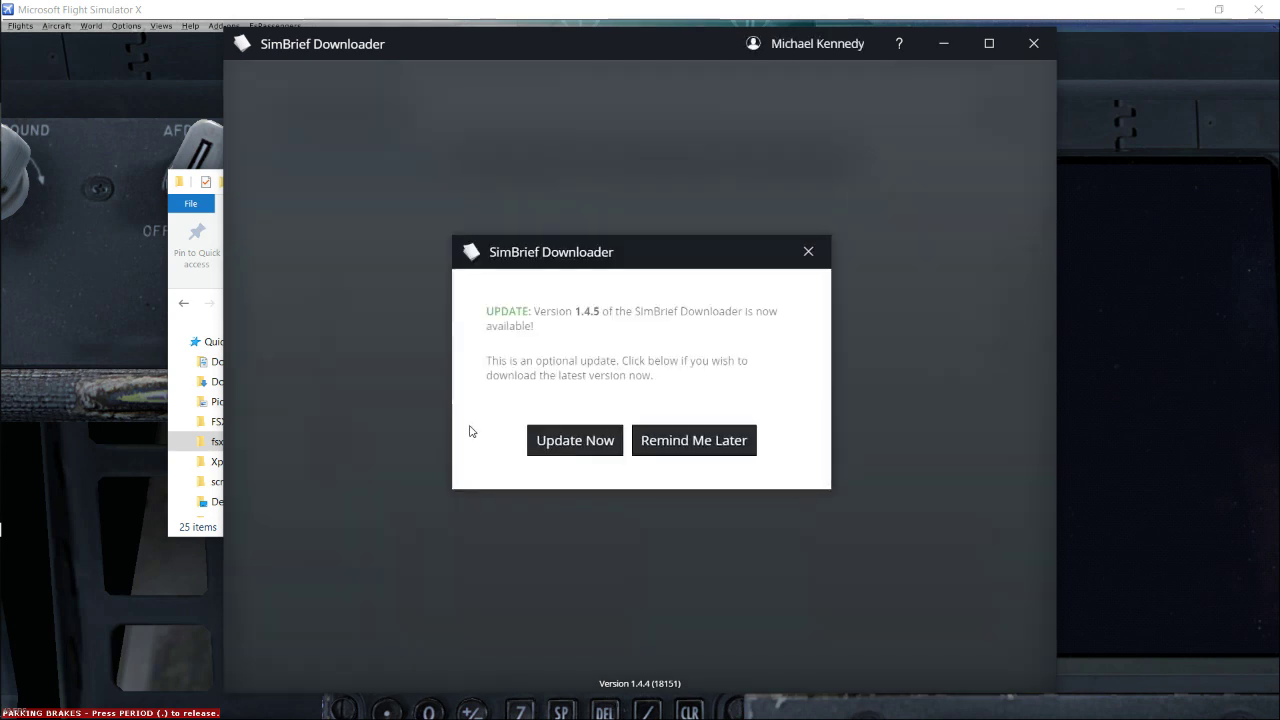
click(686, 446)
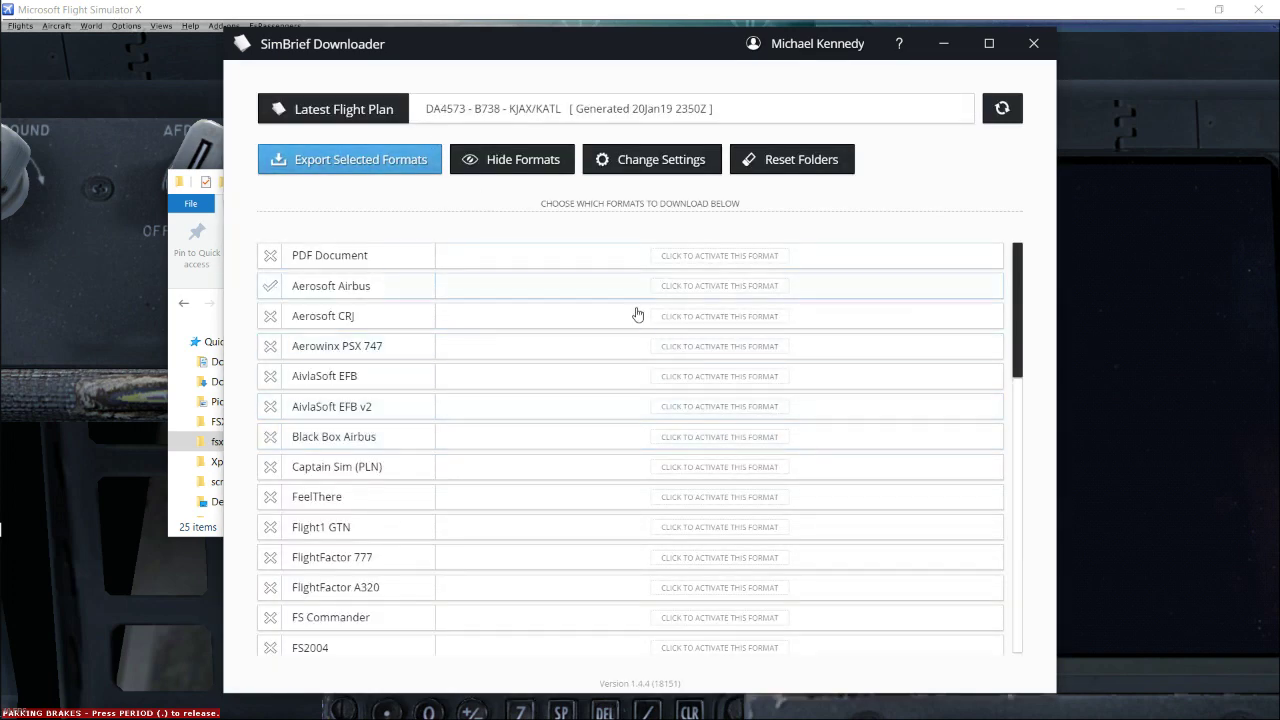
- Review the export formats, export the latest KJAX/KATL flight plan in the selected ones, and return to Flight Simulator with the other windows closed
scroll(640, 314, down, 8)
scroll(323, 301, down, 2)
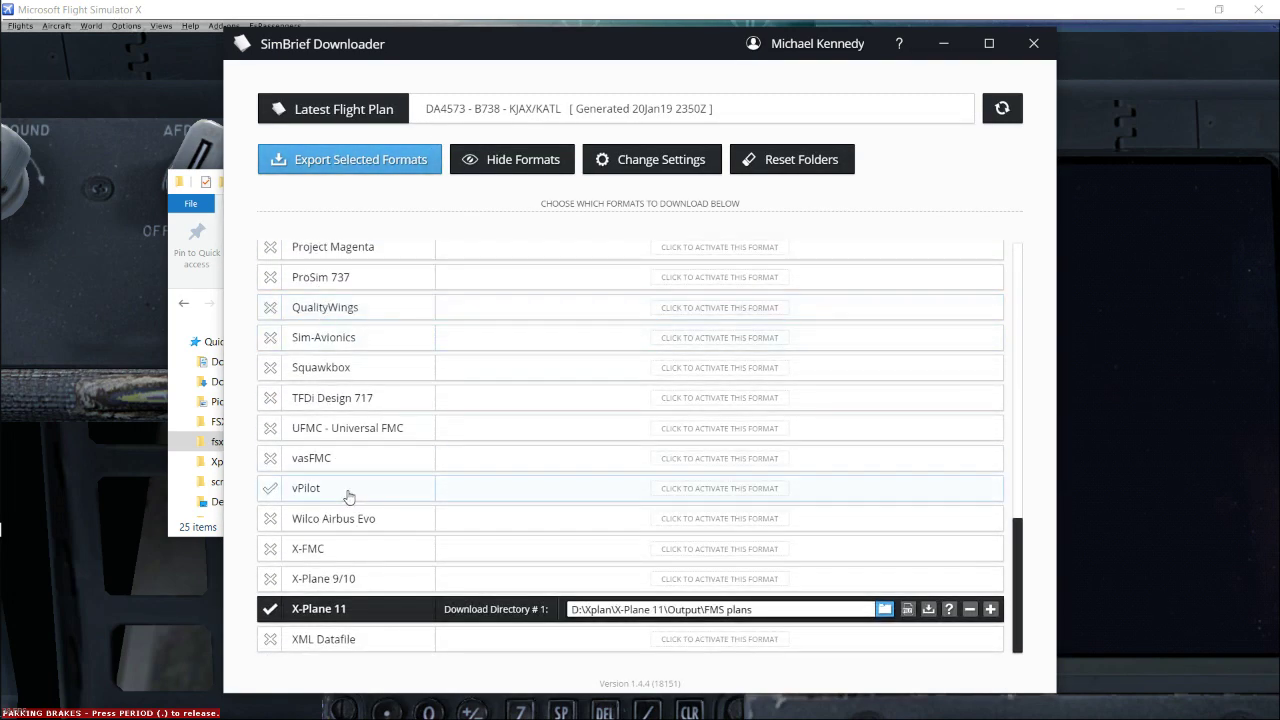
scroll(527, 574, up, 1)
scroll(530, 573, up, 12)
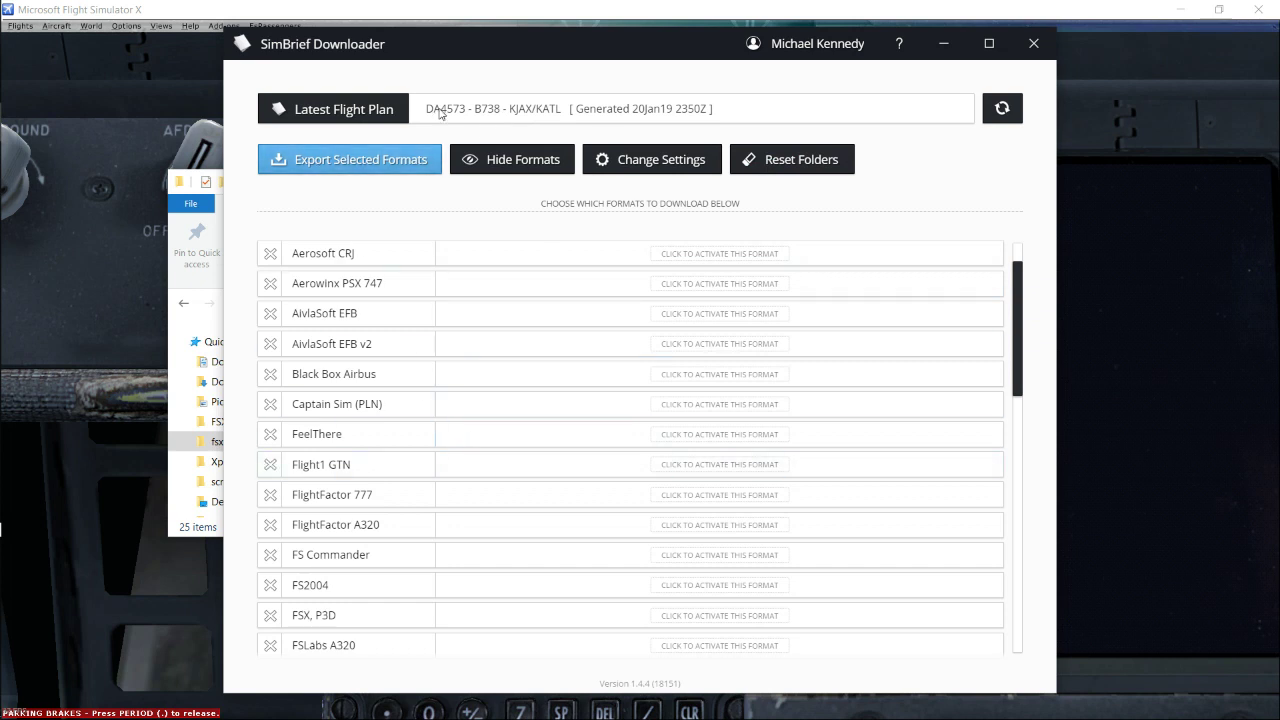
click(314, 171)
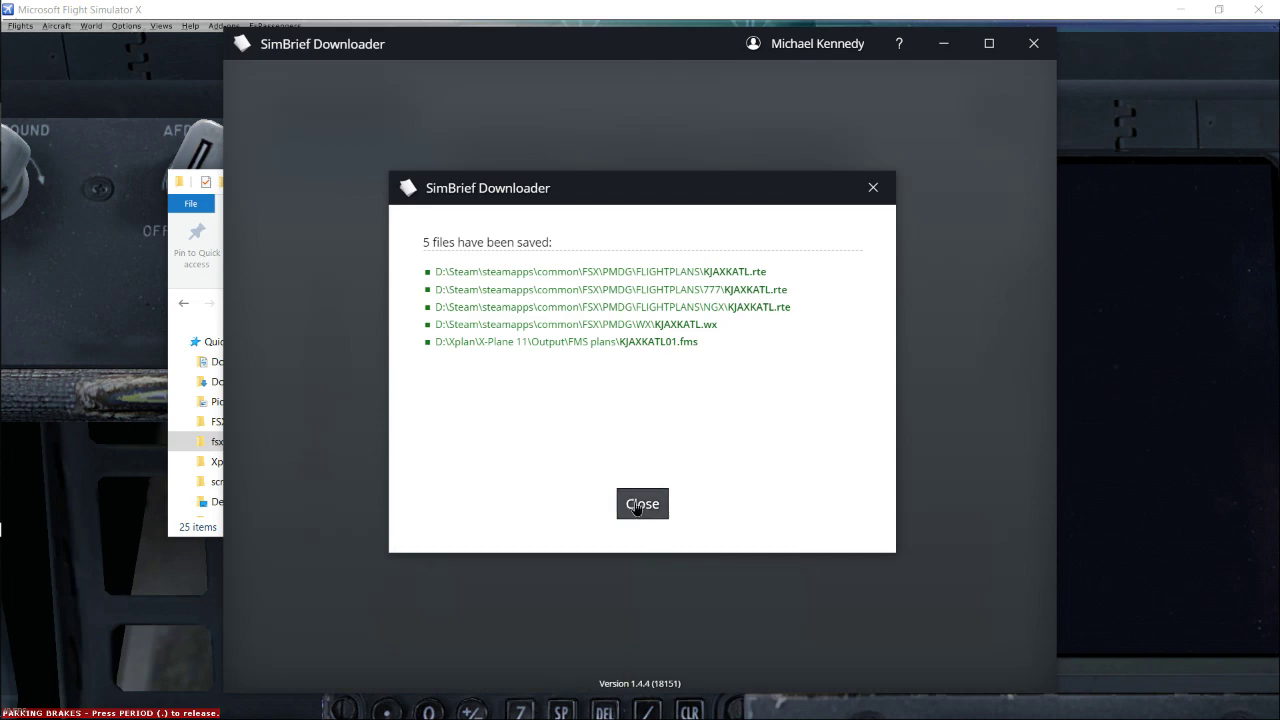
click(637, 505)
click(1034, 43)
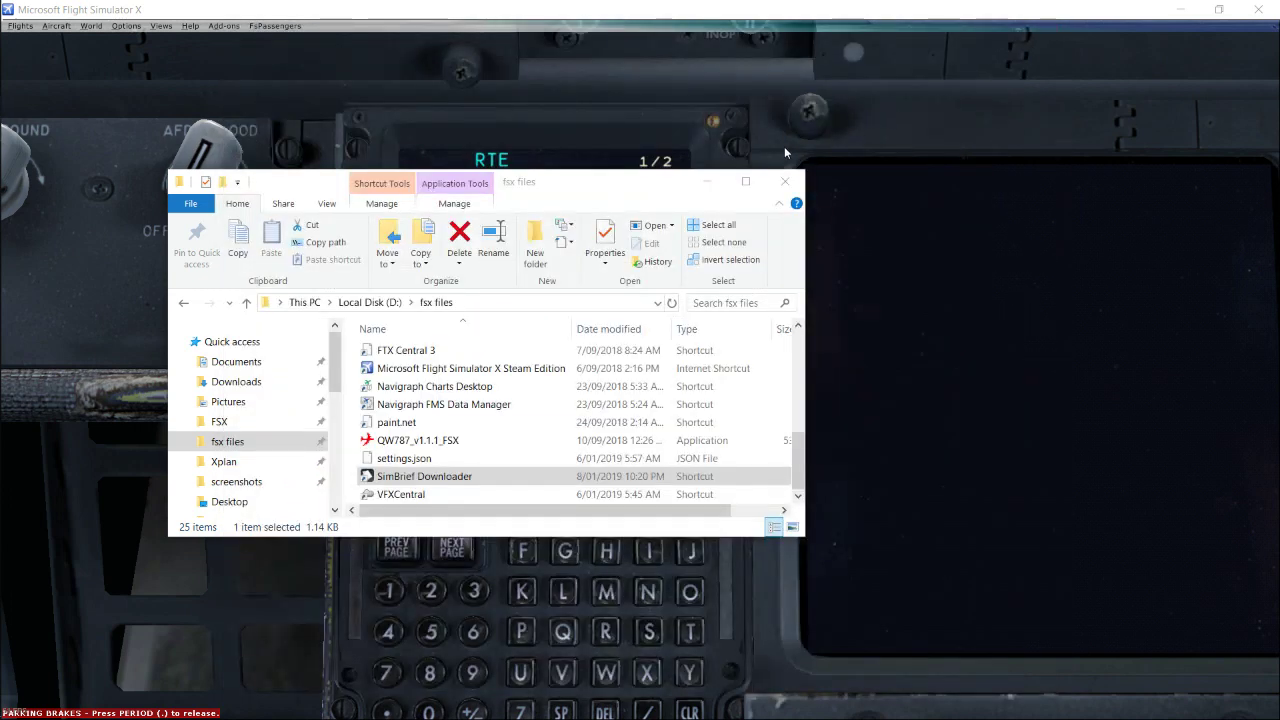
click(784, 181)
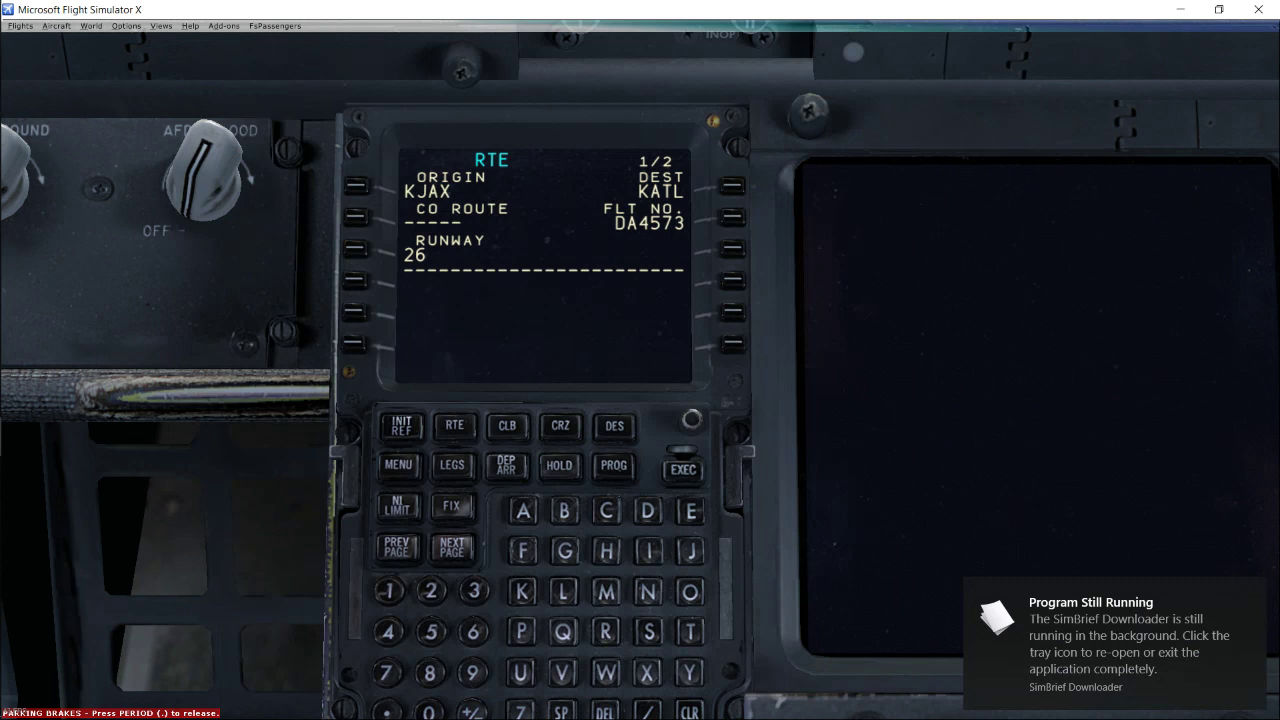
click(1249, 592)
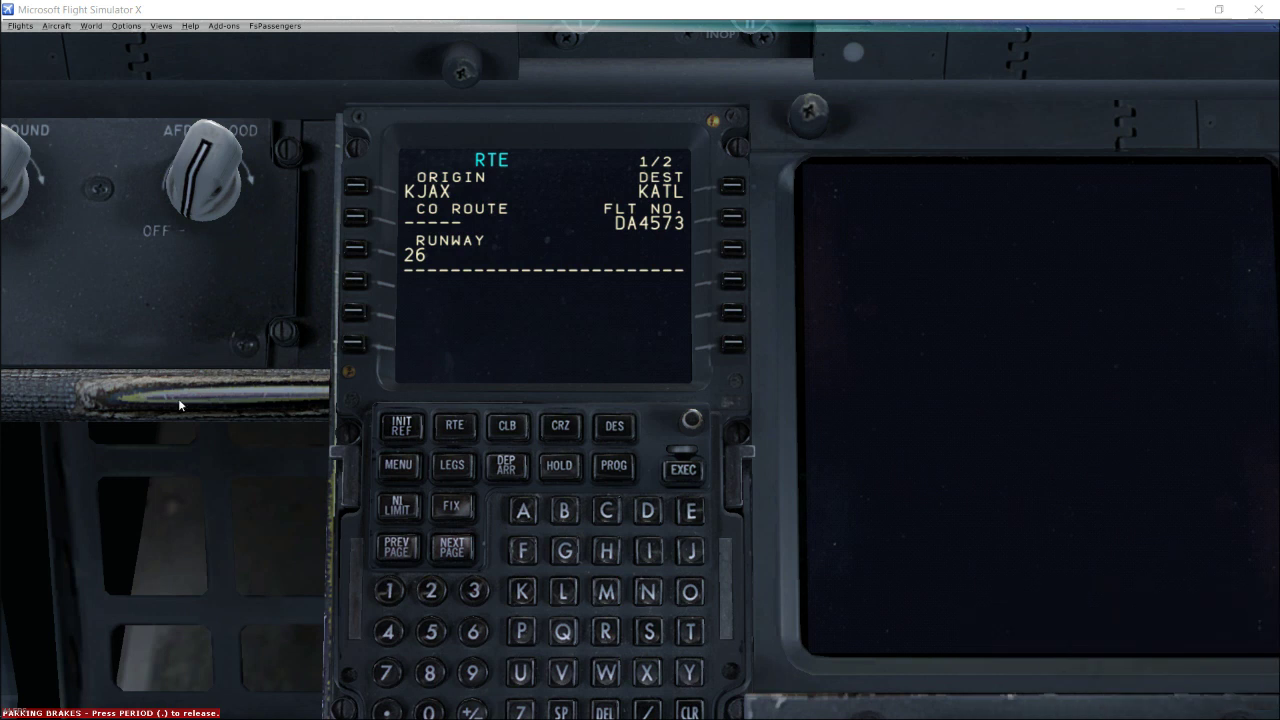
- Load the company route KJAXKATL from the FMC's stored routes and execute it
click(355, 218)
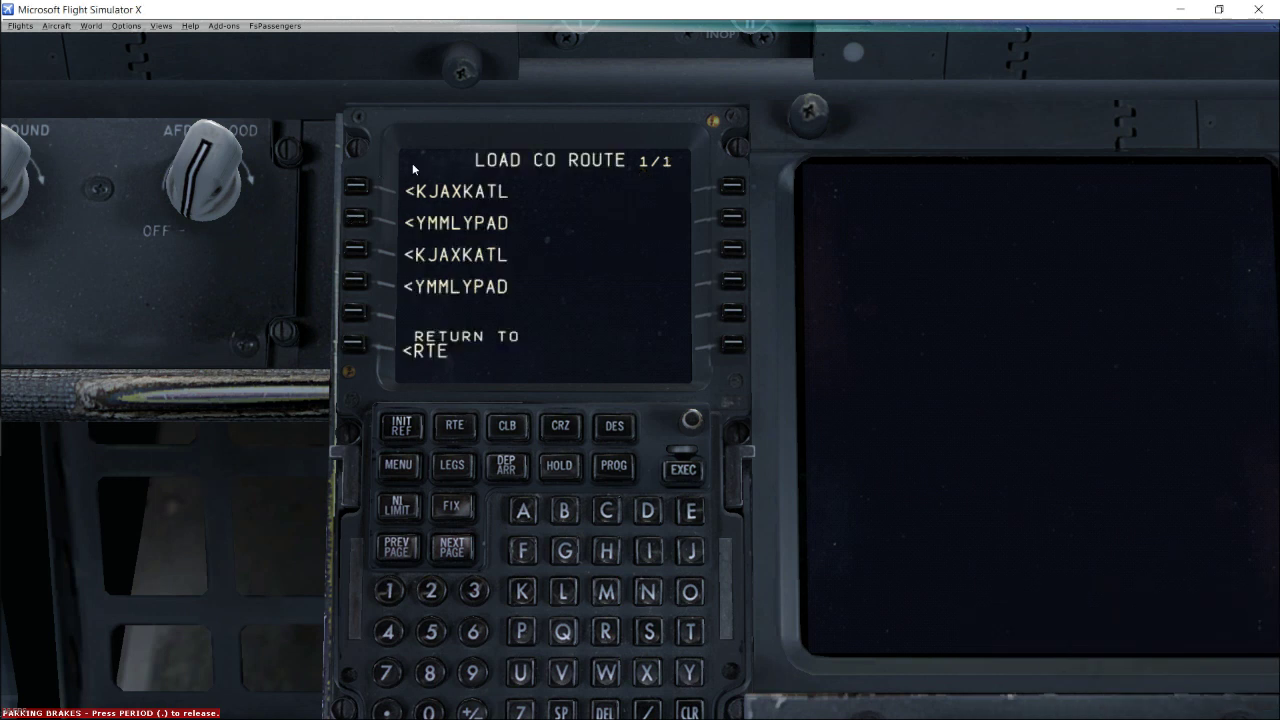
click(363, 190)
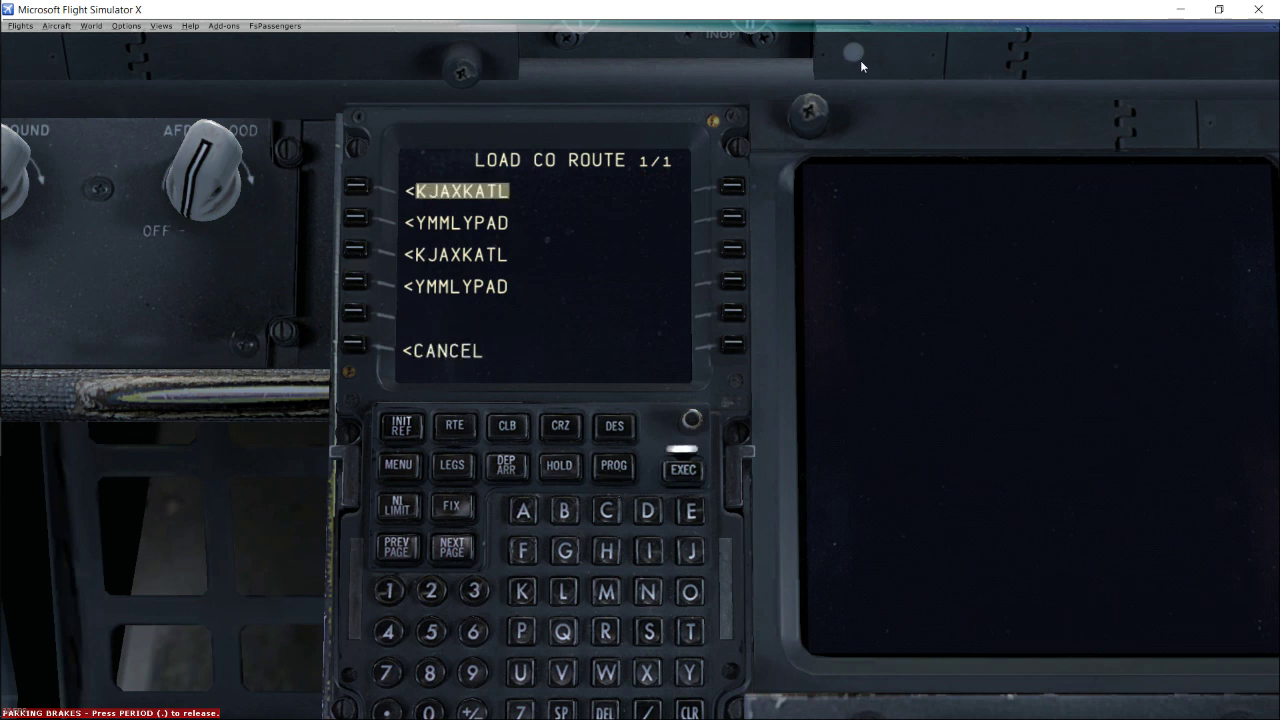
click(687, 478)
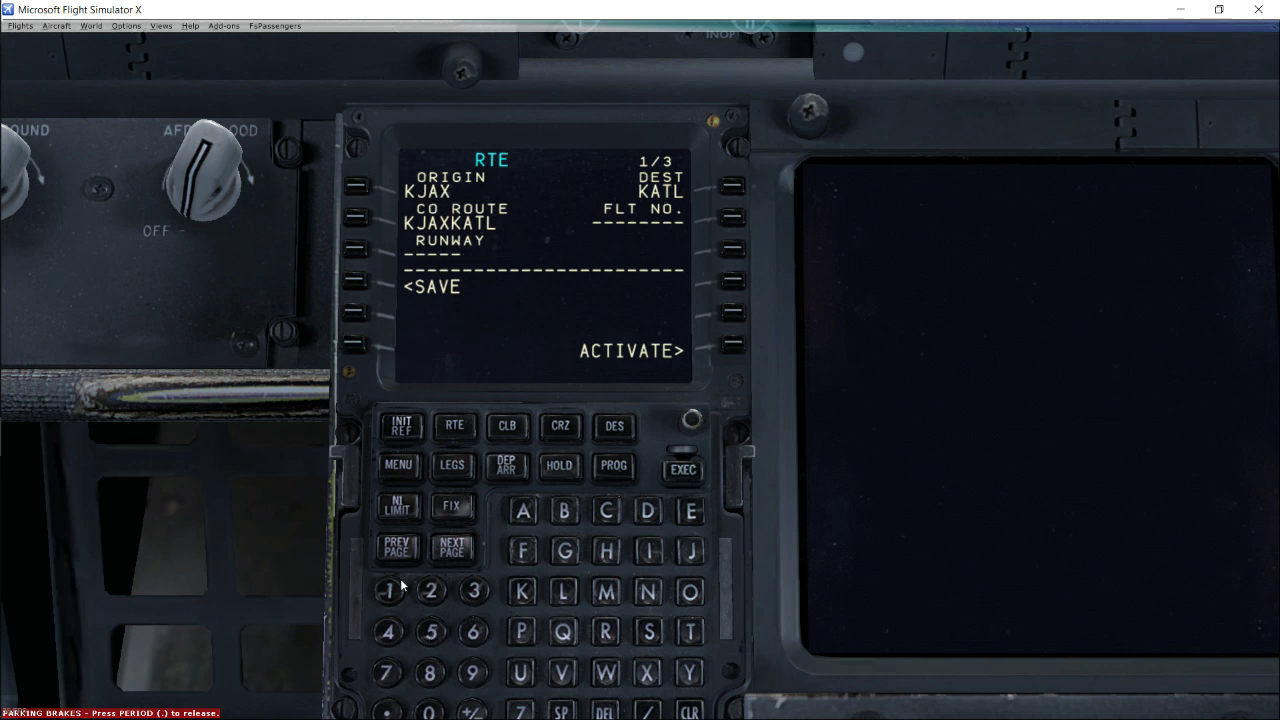
- Enter 26 as the runway for the loaded route and review the waypoints on route pages 2 and 3
click(431, 596)
click(474, 632)
click(360, 255)
click(458, 556)
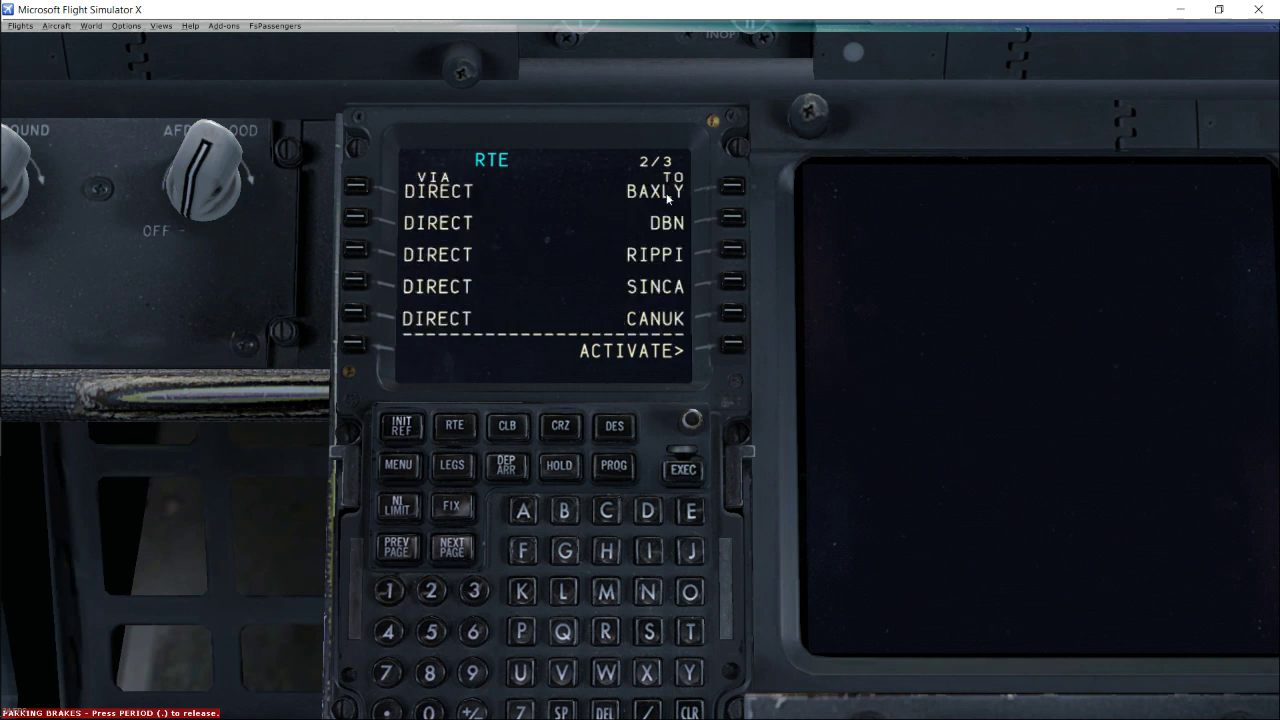
click(453, 550)
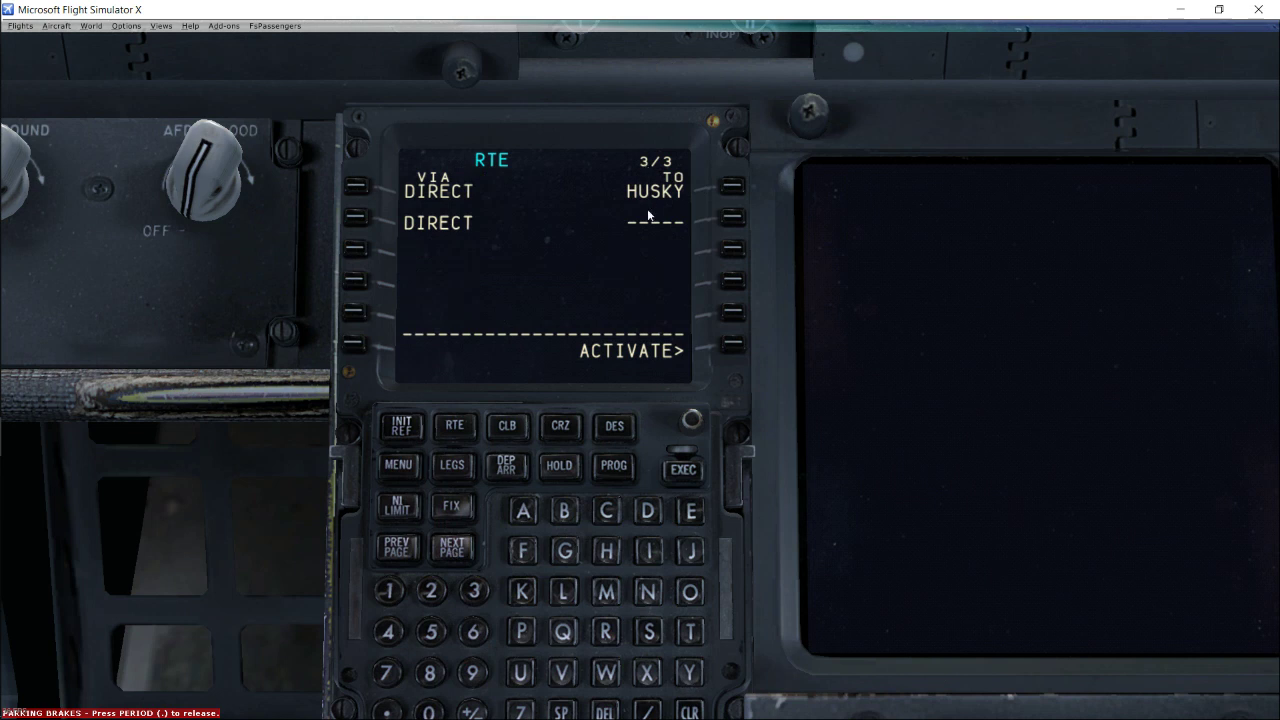
click(398, 547)
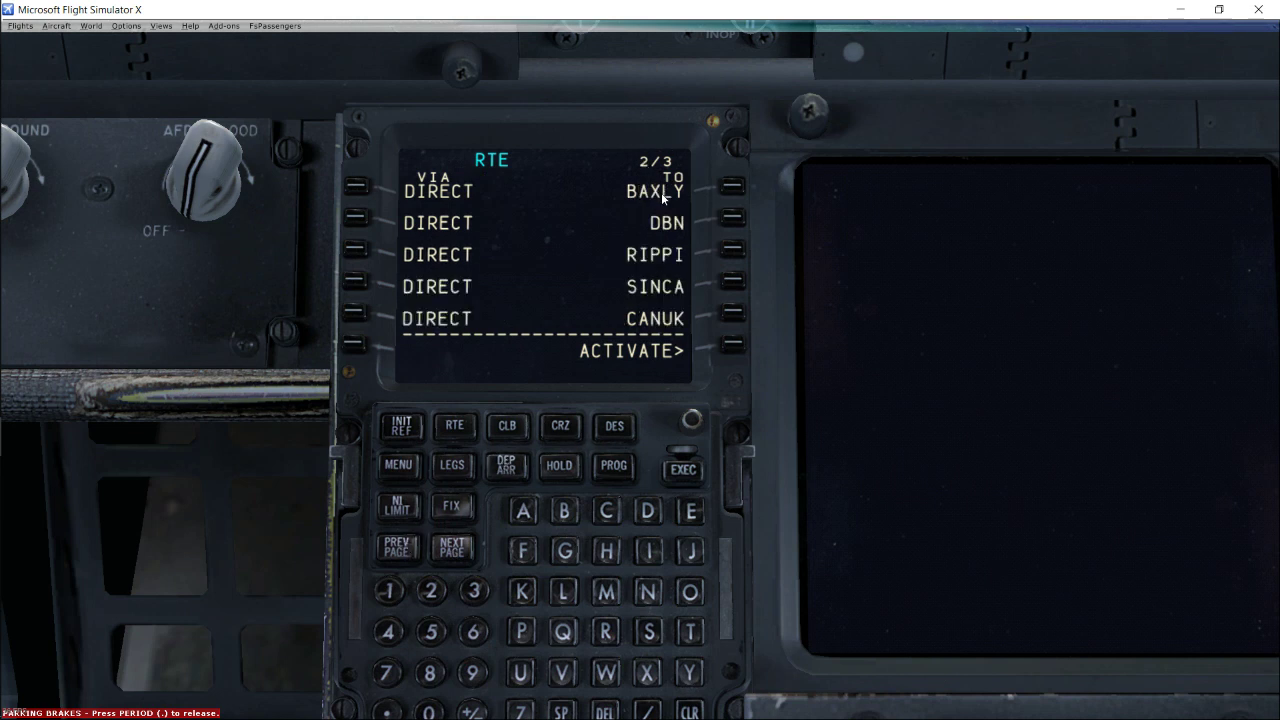
- On the KJAX departures page, select runway 26, the ARNEY2 SID and the BAXLY transition
click(506, 466)
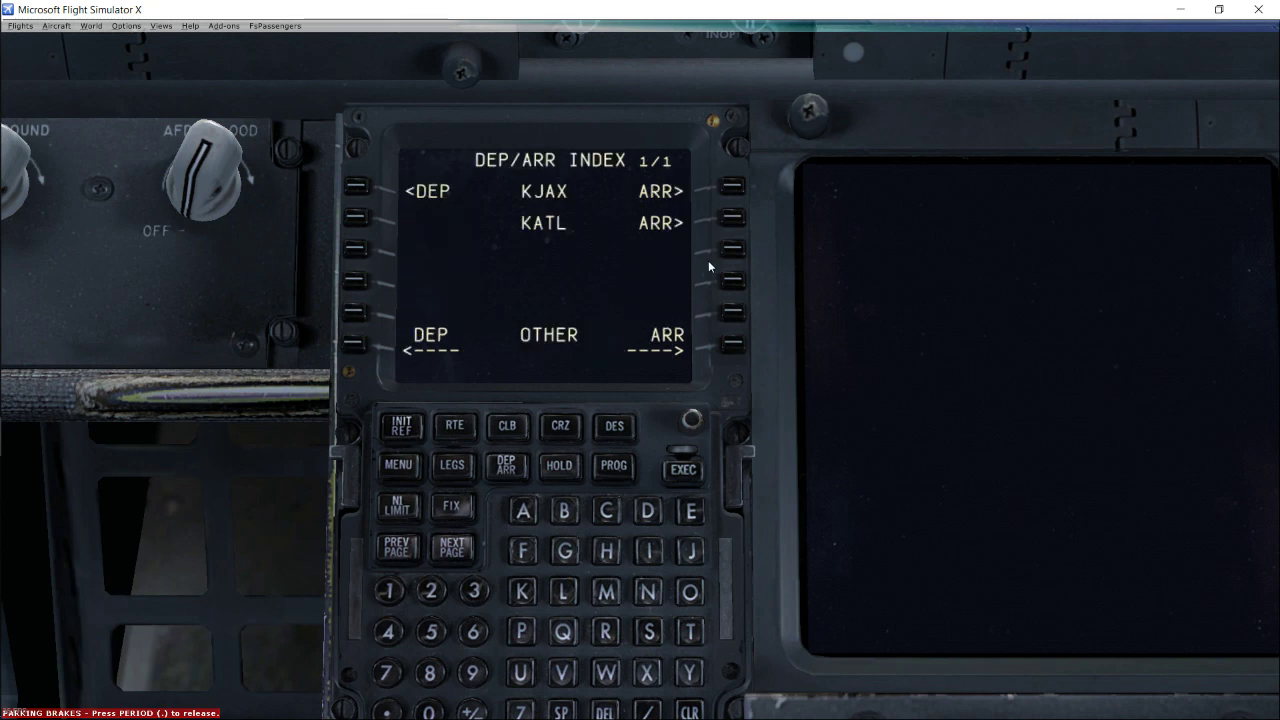
click(379, 190)
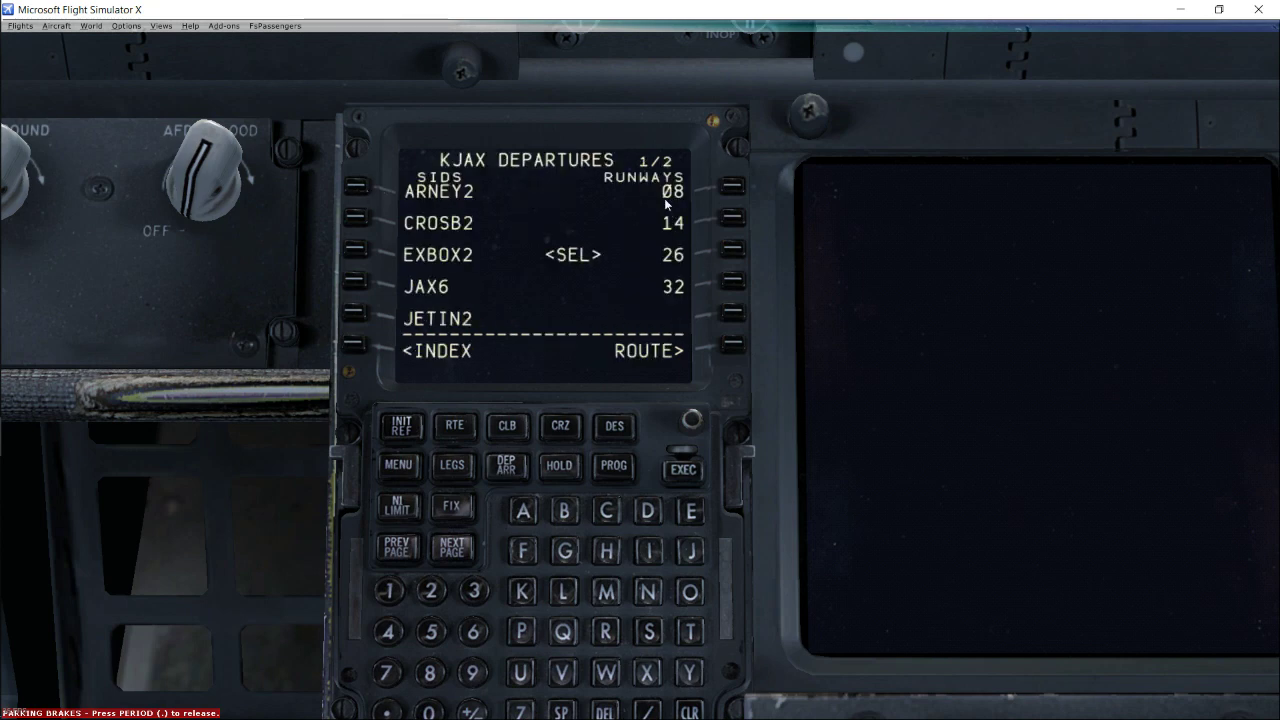
click(734, 251)
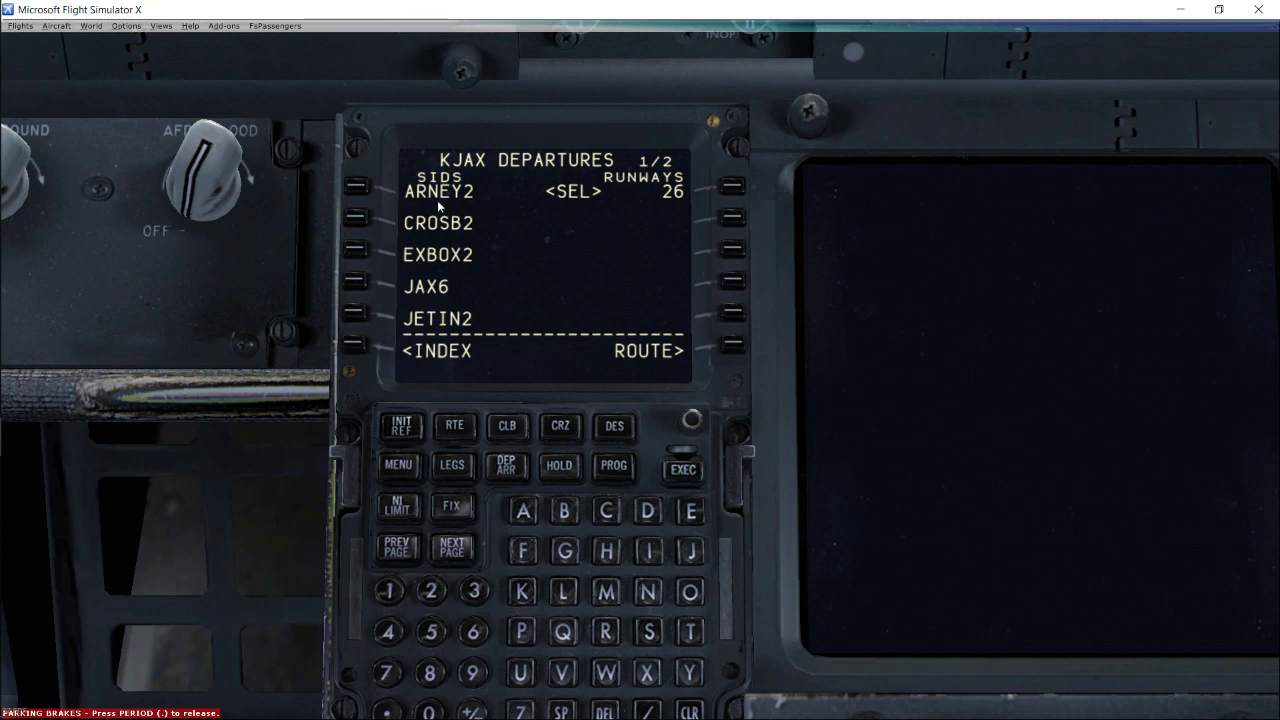
click(357, 189)
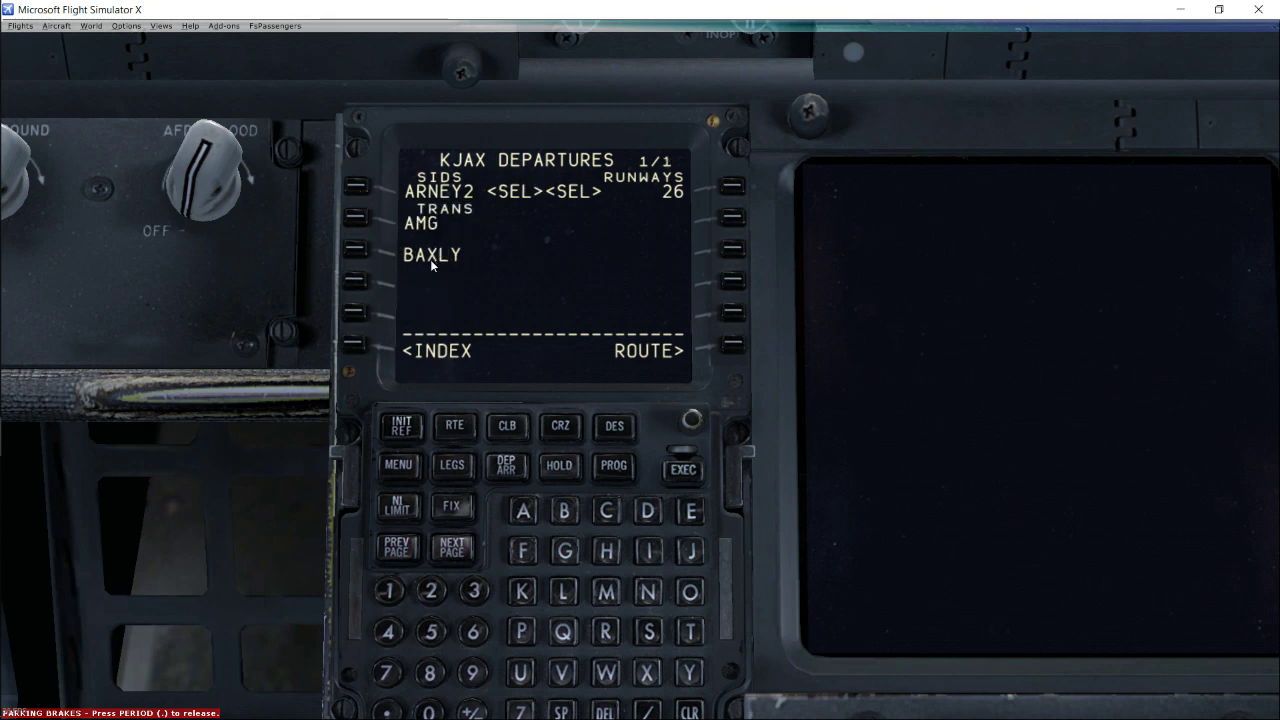
click(355, 252)
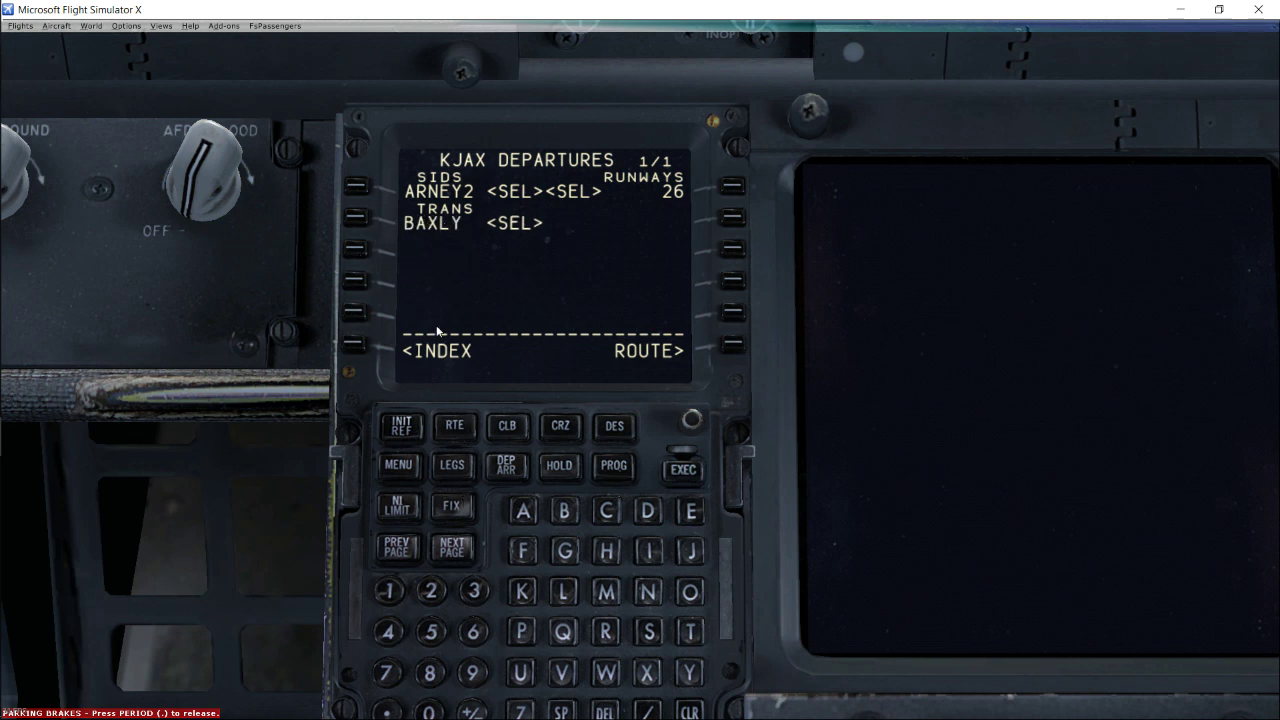
- Return to the FMC route and review the origin, destination, company route and waypoints across the route pages
click(731, 347)
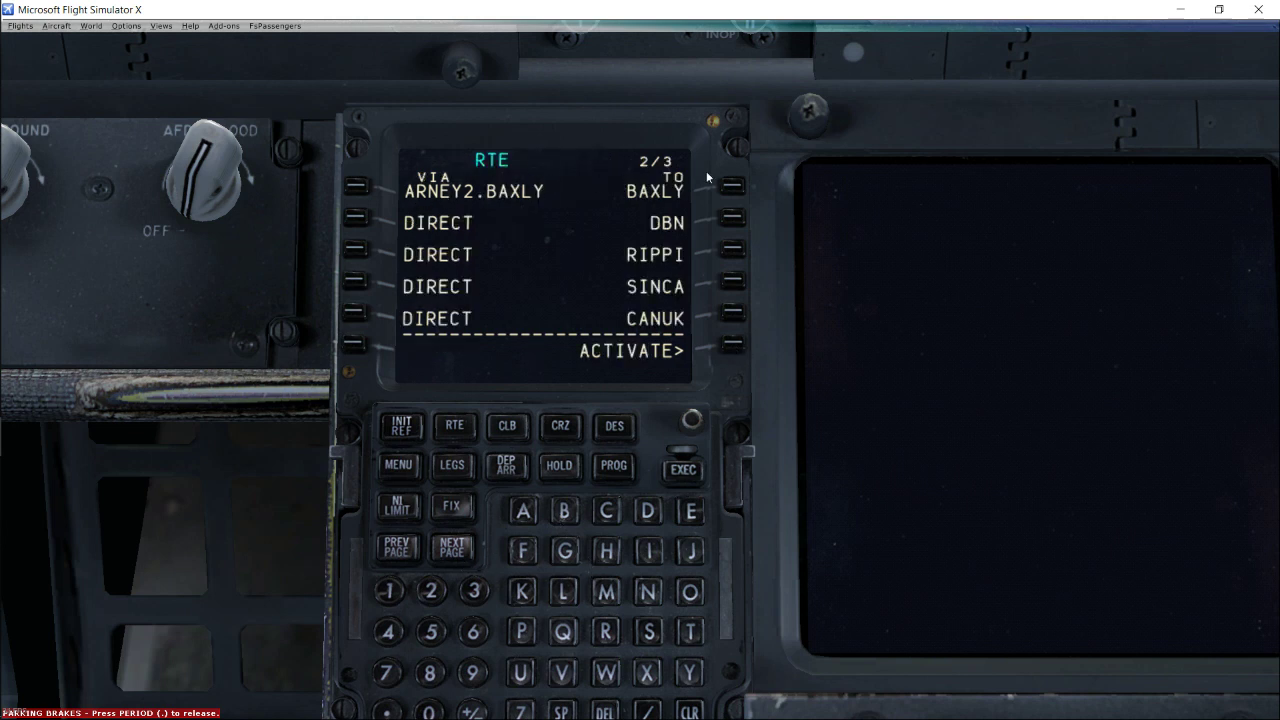
click(410, 550)
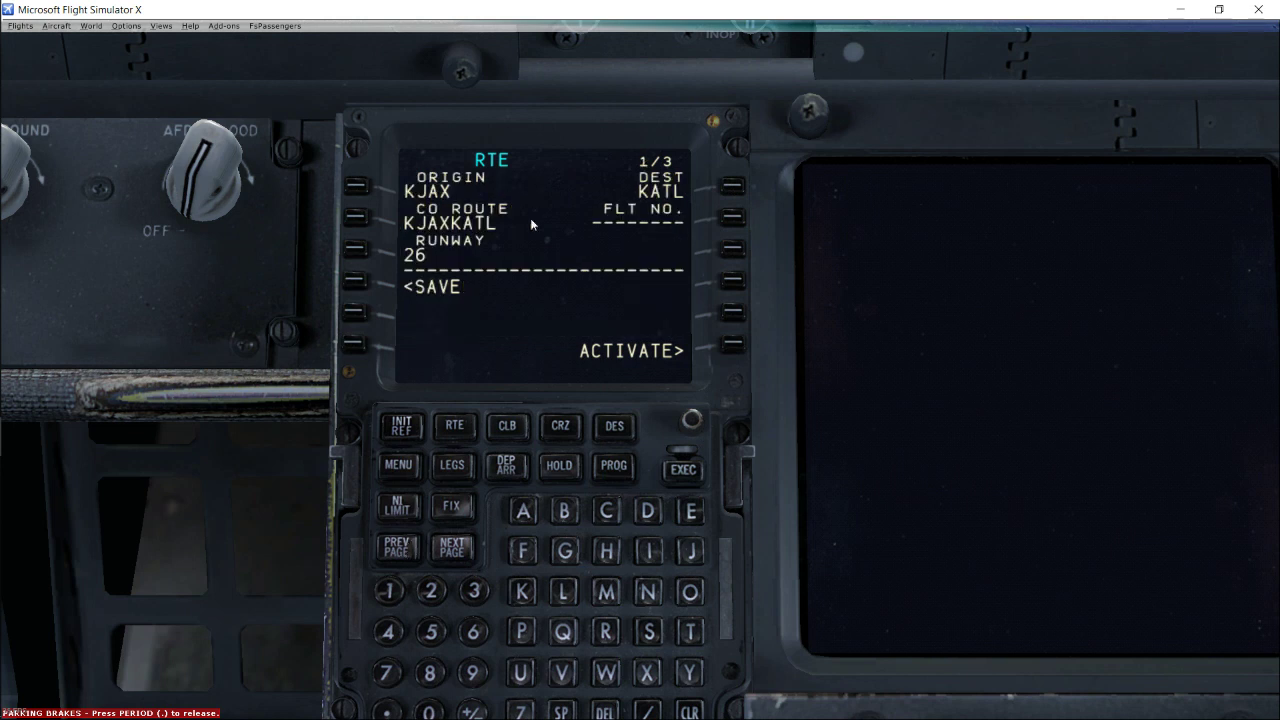
click(462, 548)
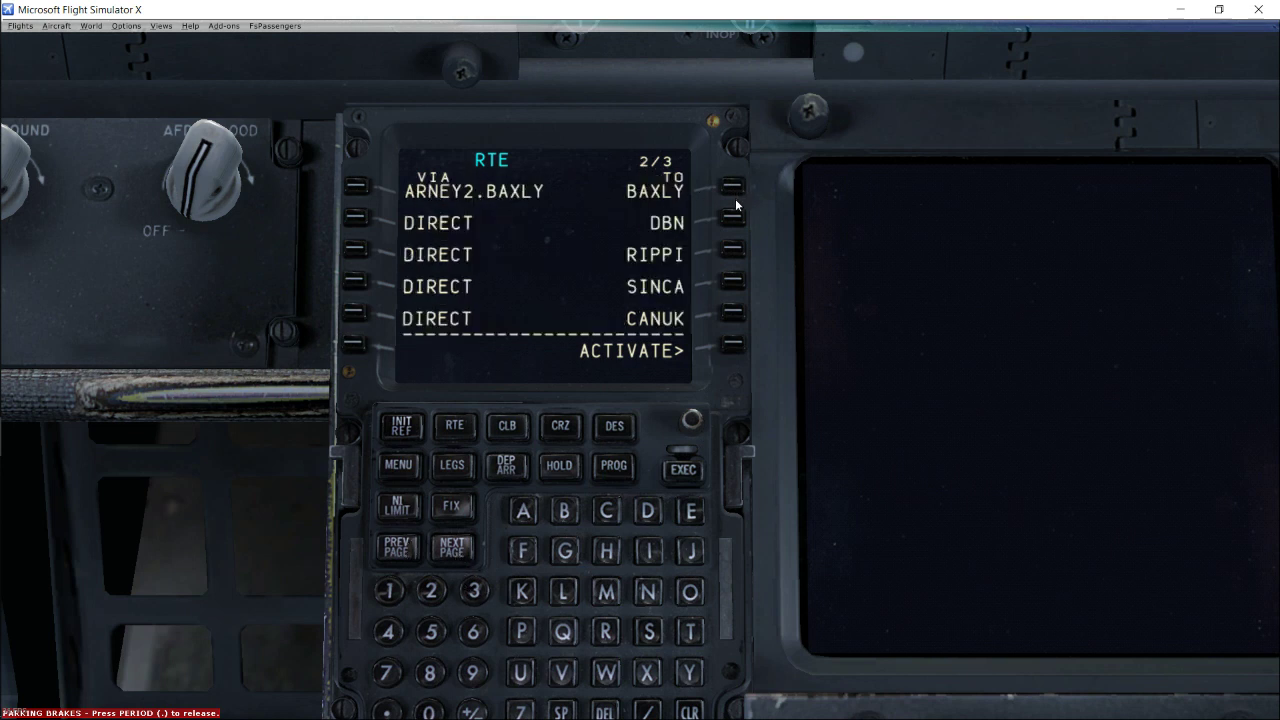
click(458, 546)
click(405, 551)
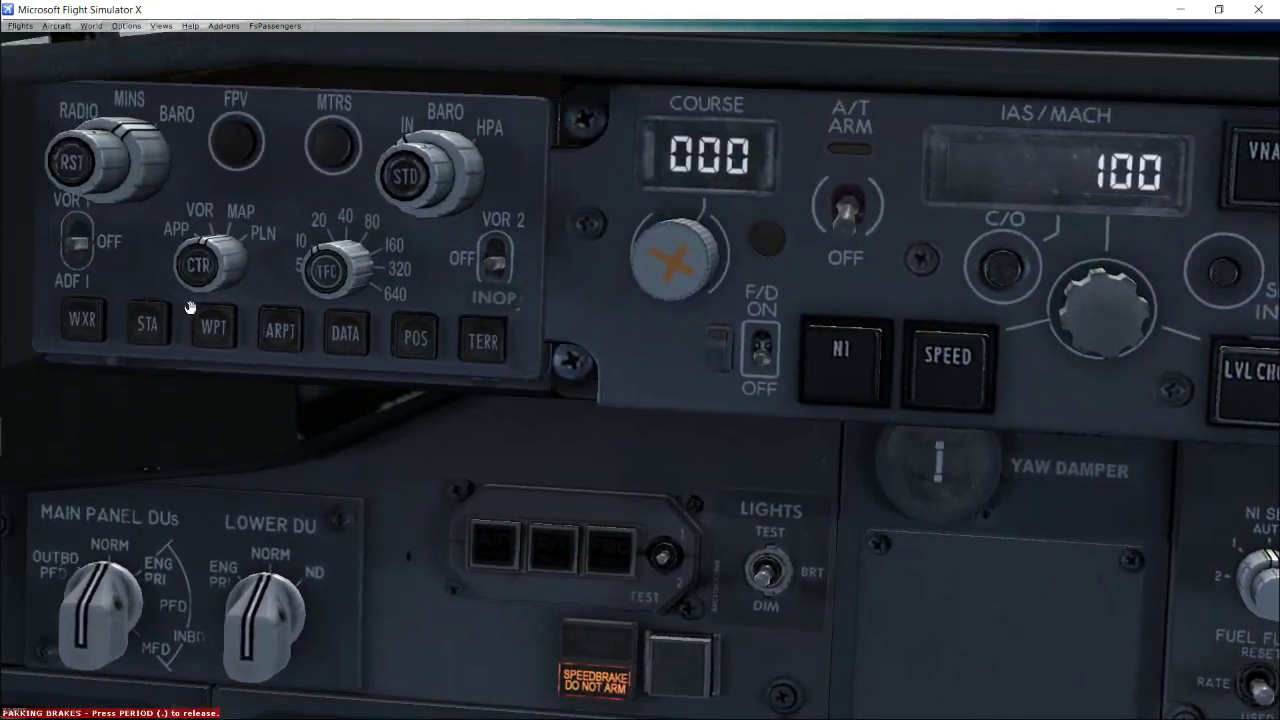
- Set the captain's navigation display to plan mode, adjust its range, and bring up the route legs in the FMC
click(240, 255)
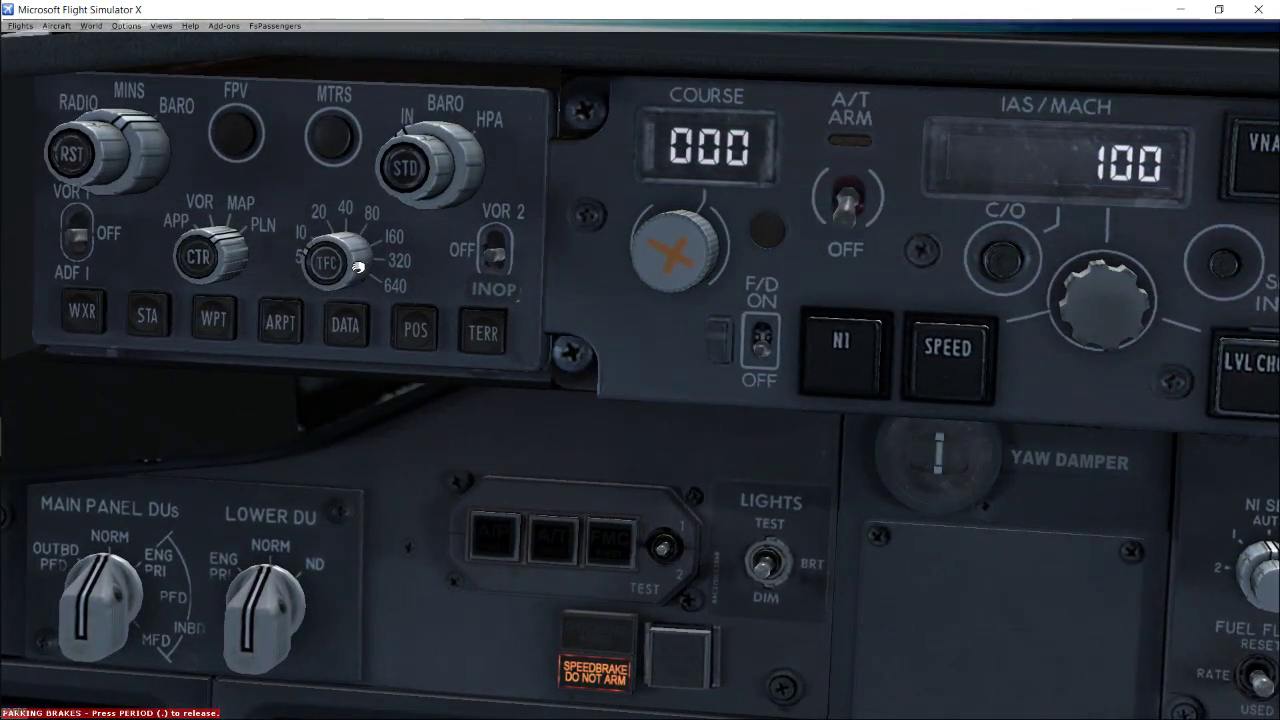
click(358, 267)
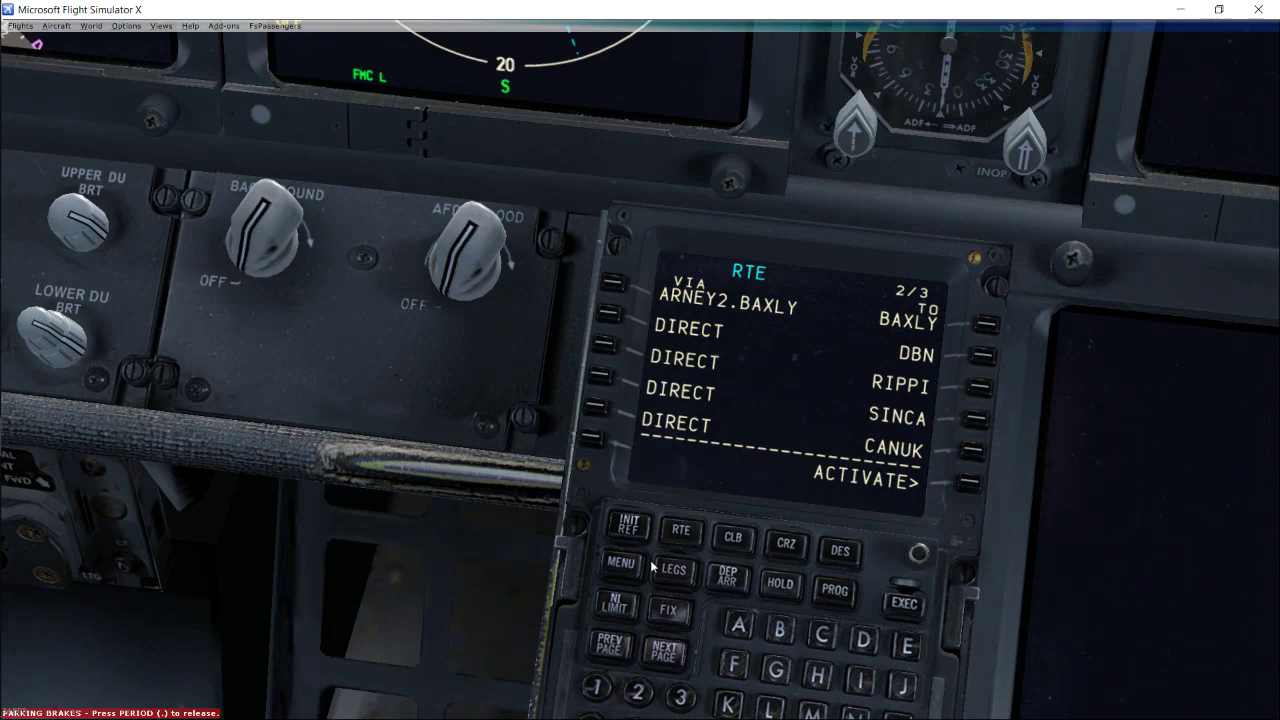
click(674, 569)
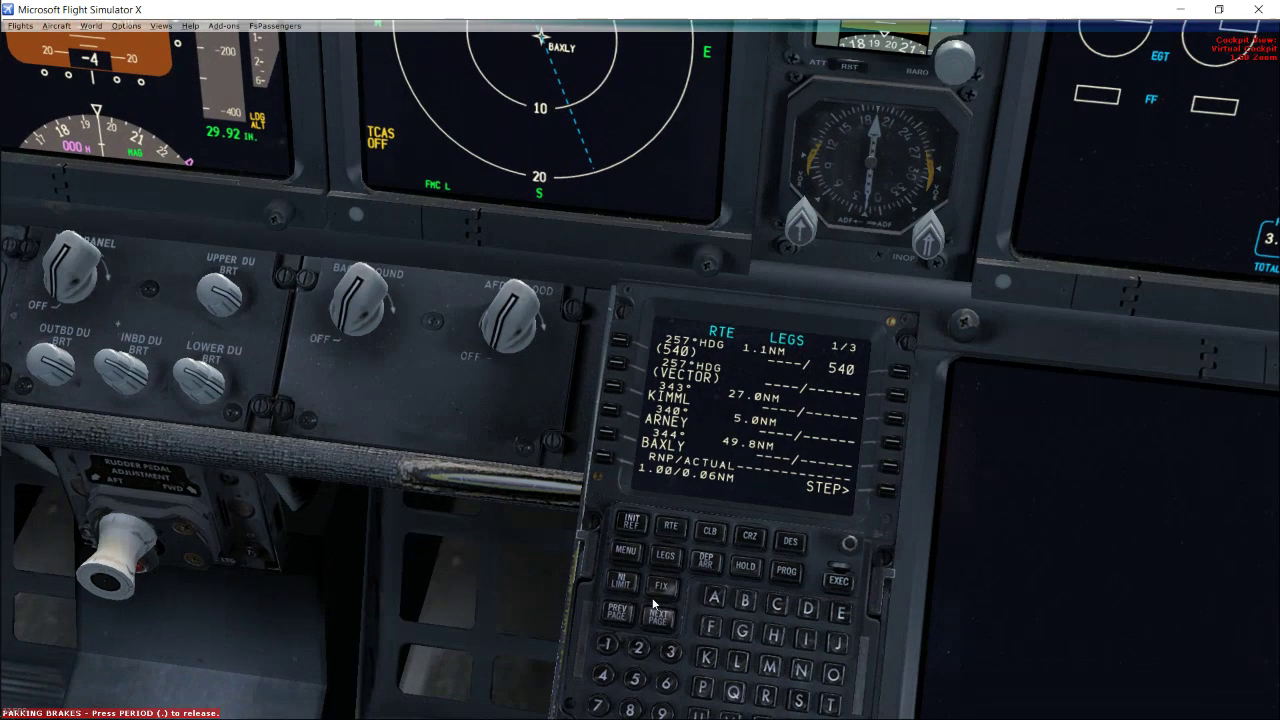
click(643, 621)
click(618, 613)
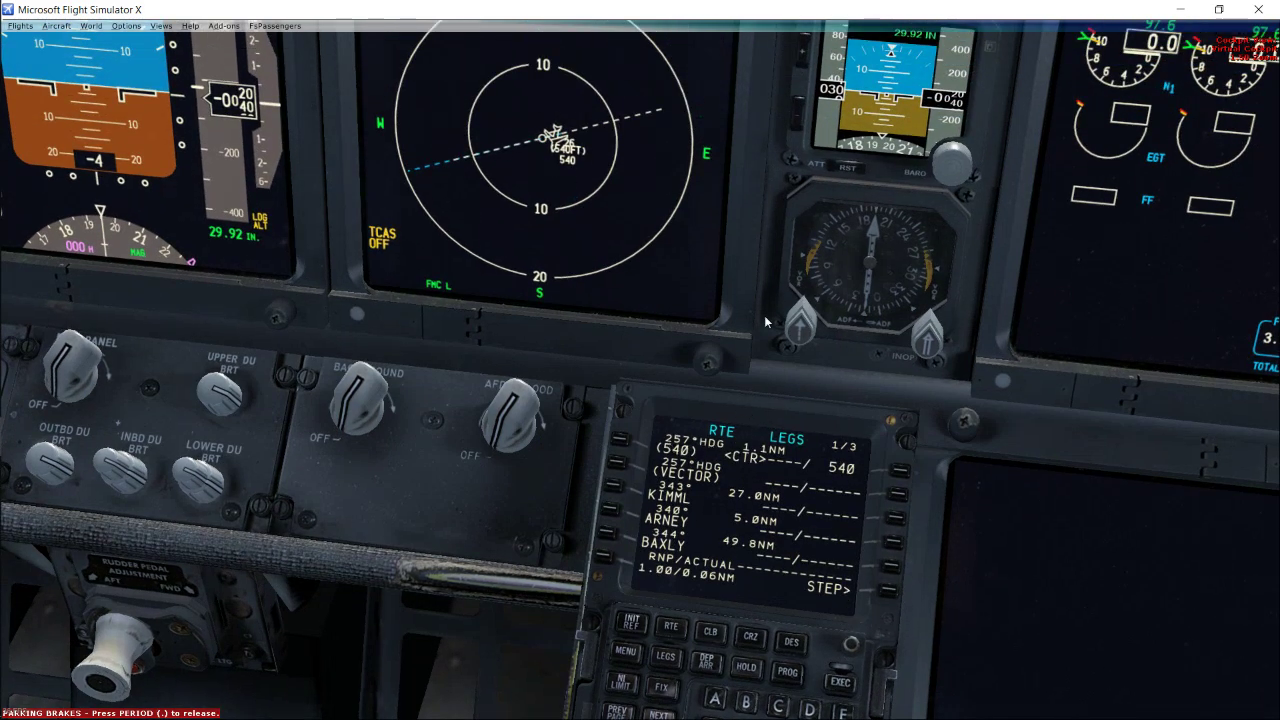
- Move KIMML up into the (VECTOR) leg's place so it directly follows the 540 ft leg
click(889, 594)
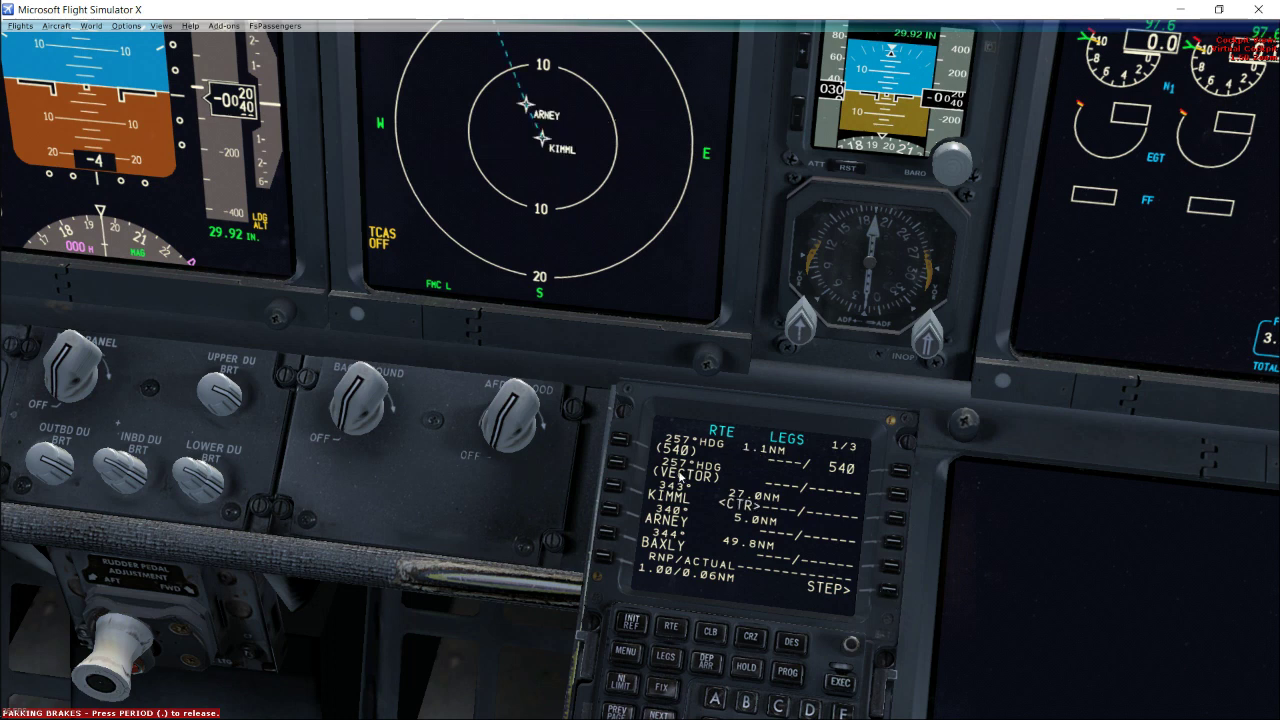
click(612, 494)
click(614, 464)
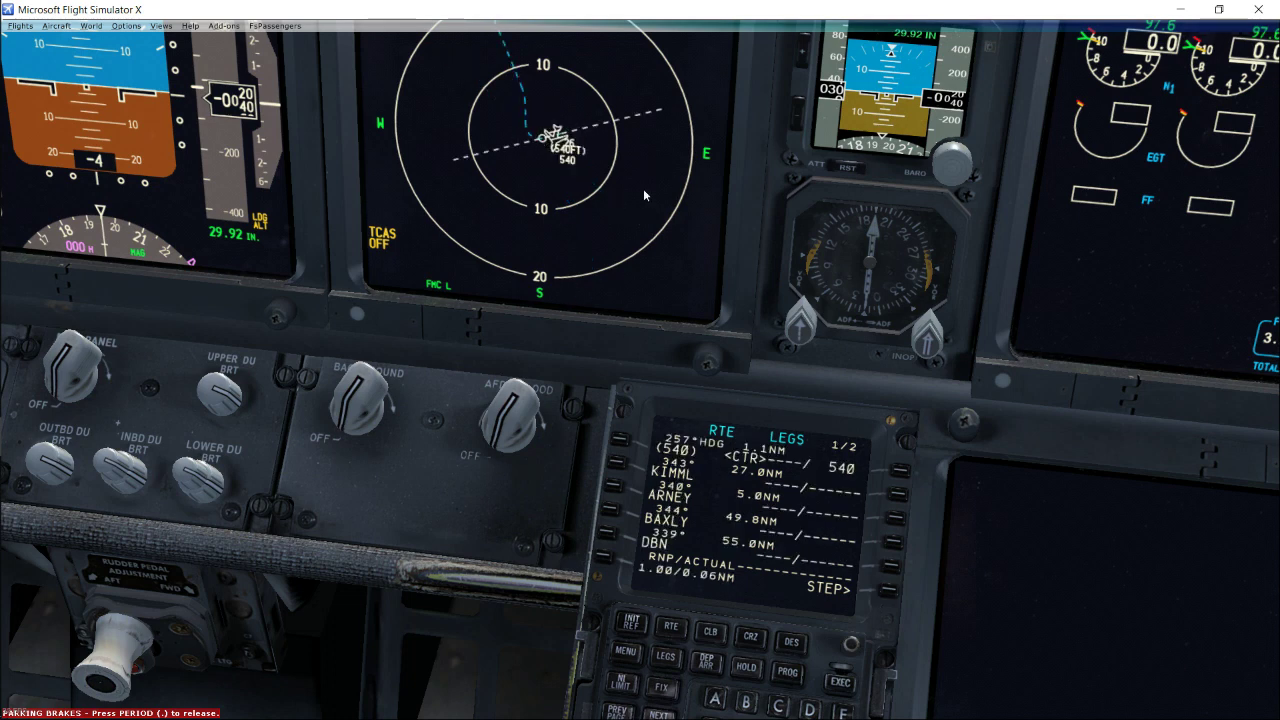
- Step the plan-mode navigation display through the route legs as far as HUSKY to check the flight path
click(889, 594)
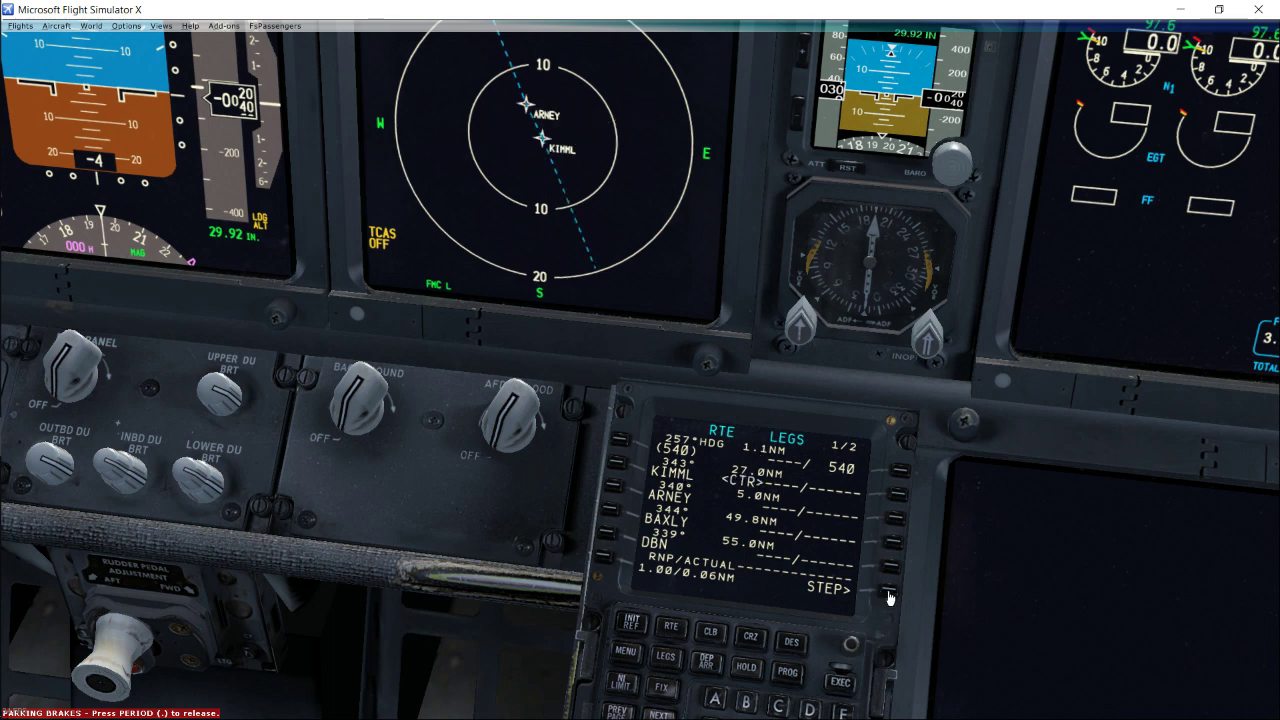
click(889, 594)
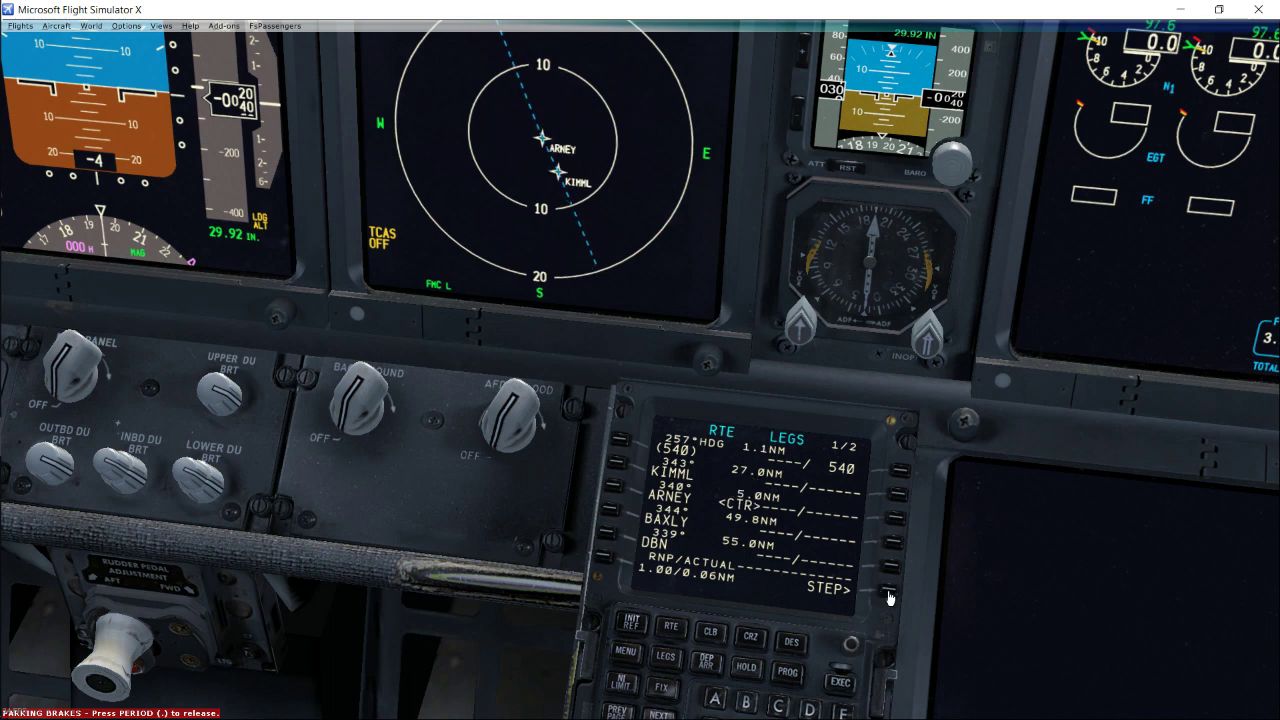
click(889, 594)
click(889, 594)
click(889, 594)
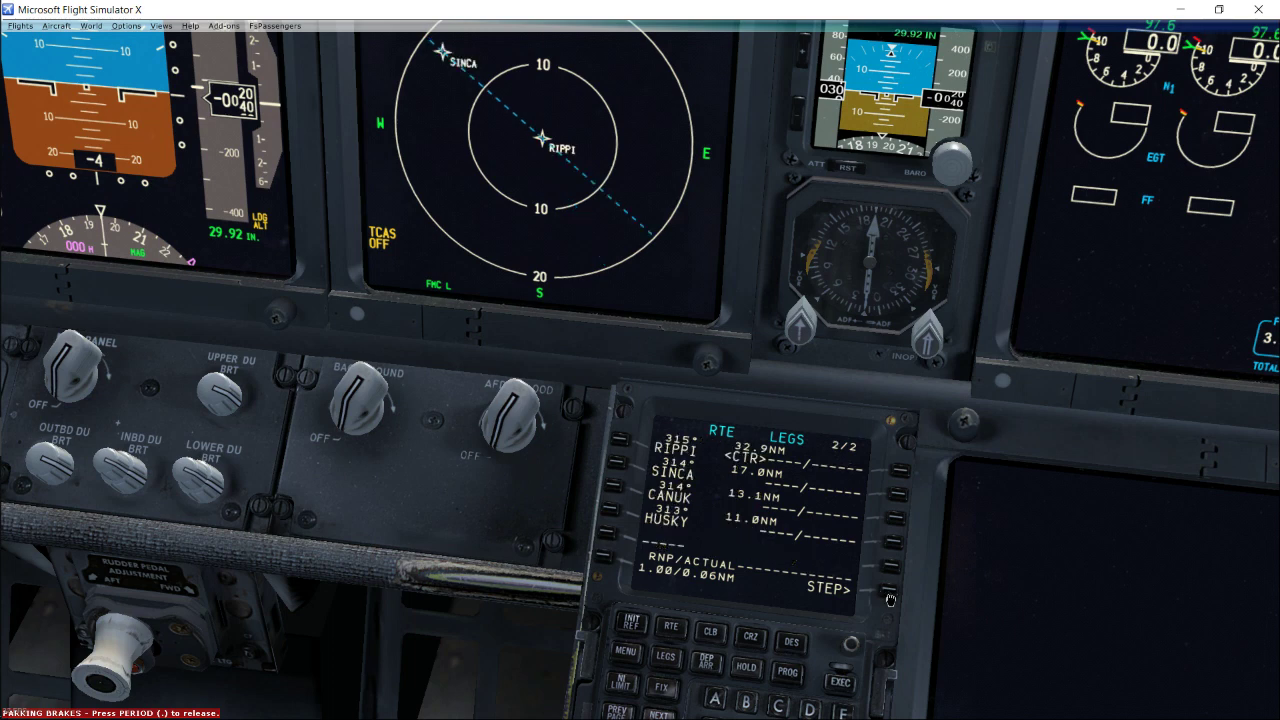
click(889, 594)
click(889, 594)
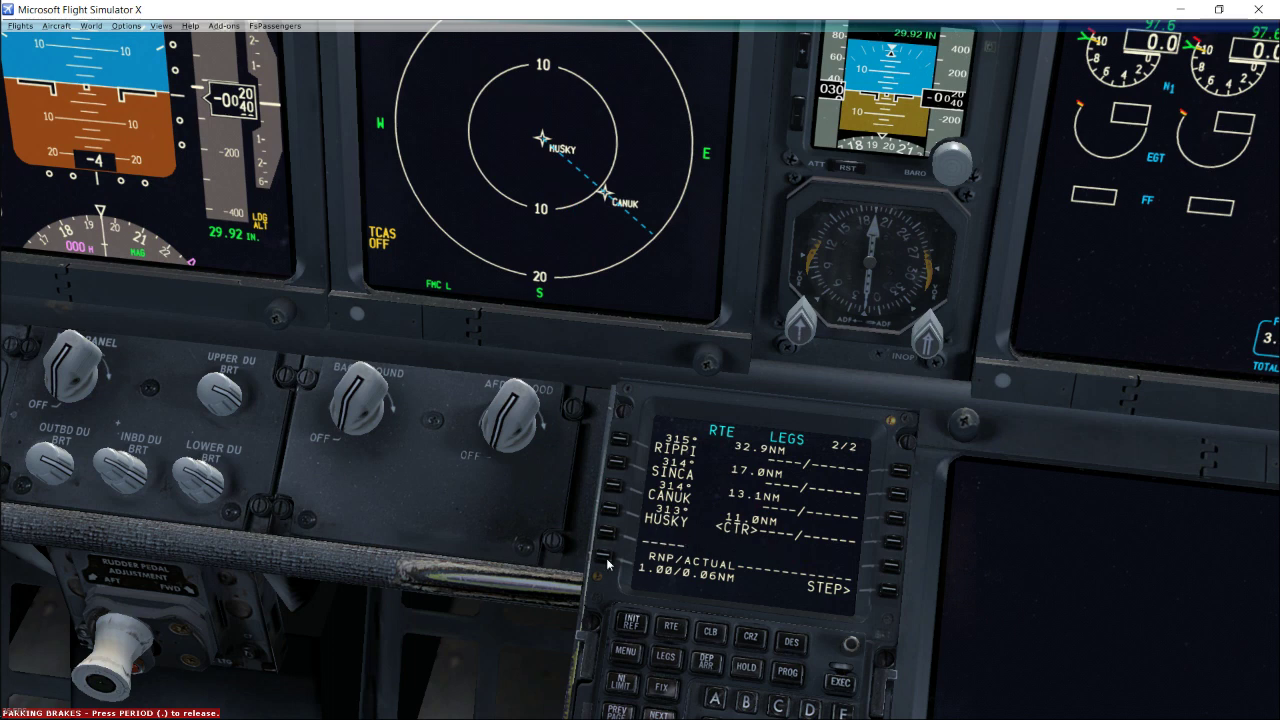
- Open the KATL arrivals list from the FMC's departure/arrival index
click(705, 665)
key(space)
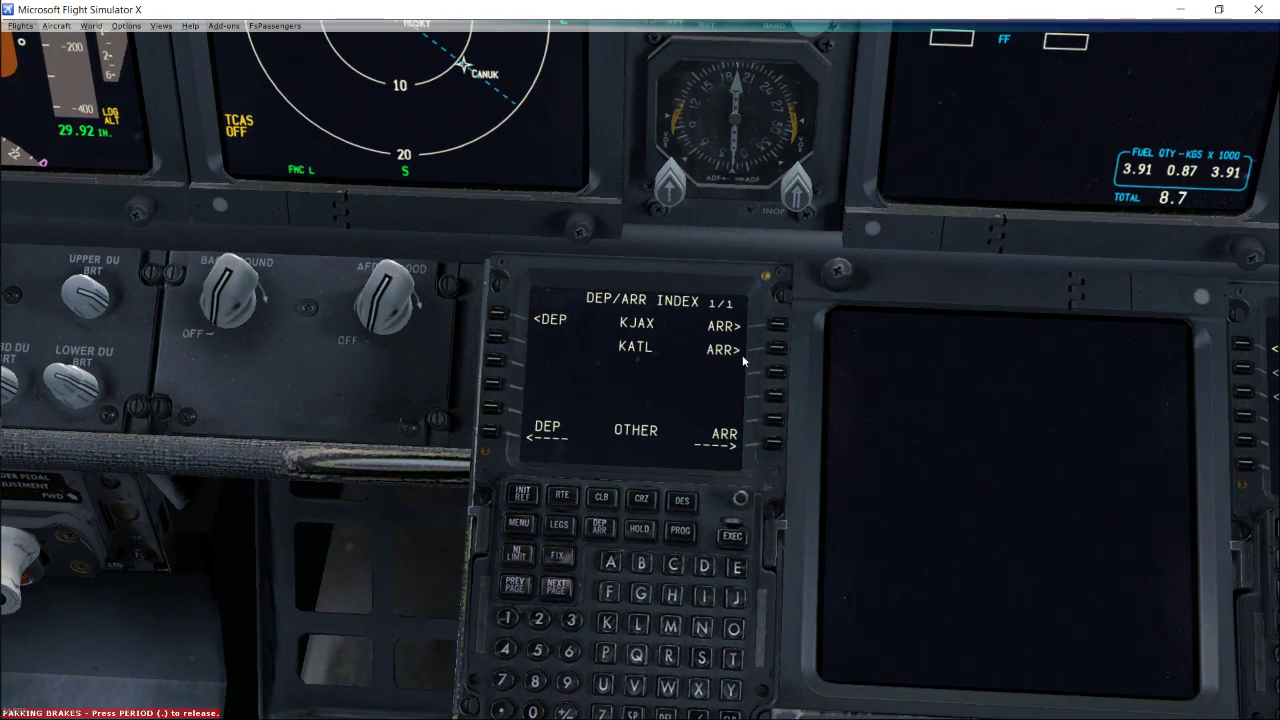
click(778, 349)
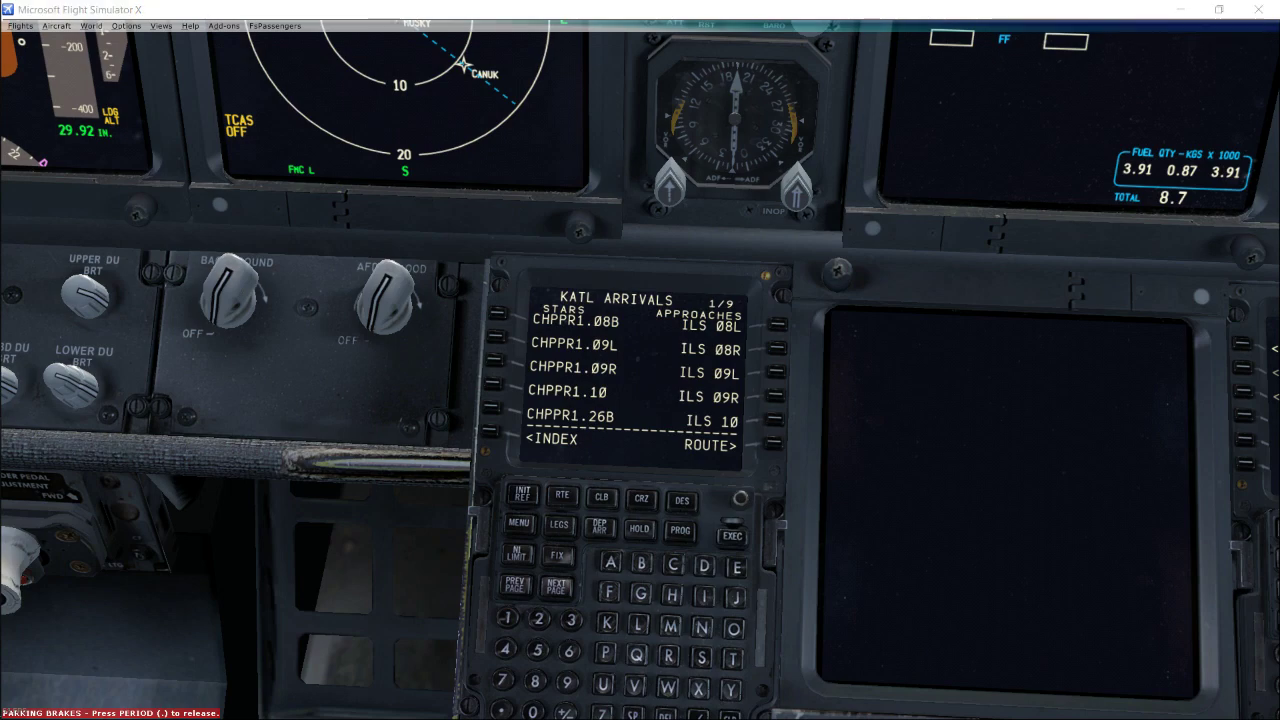
- Switch to Active Sky Next, look up the weather for station KATL, and return to Flight Simulator
key(alt+Tab)
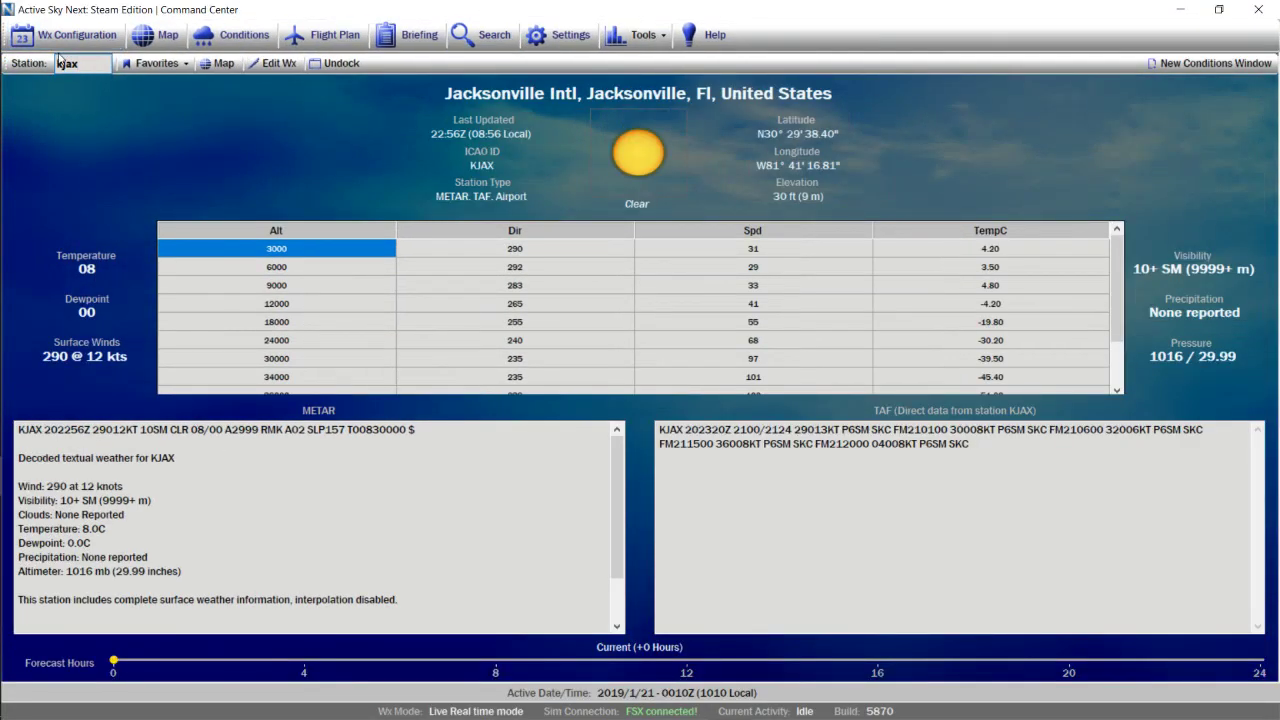
drag(62, 63, 140, 68)
text(atl)
key(Return)
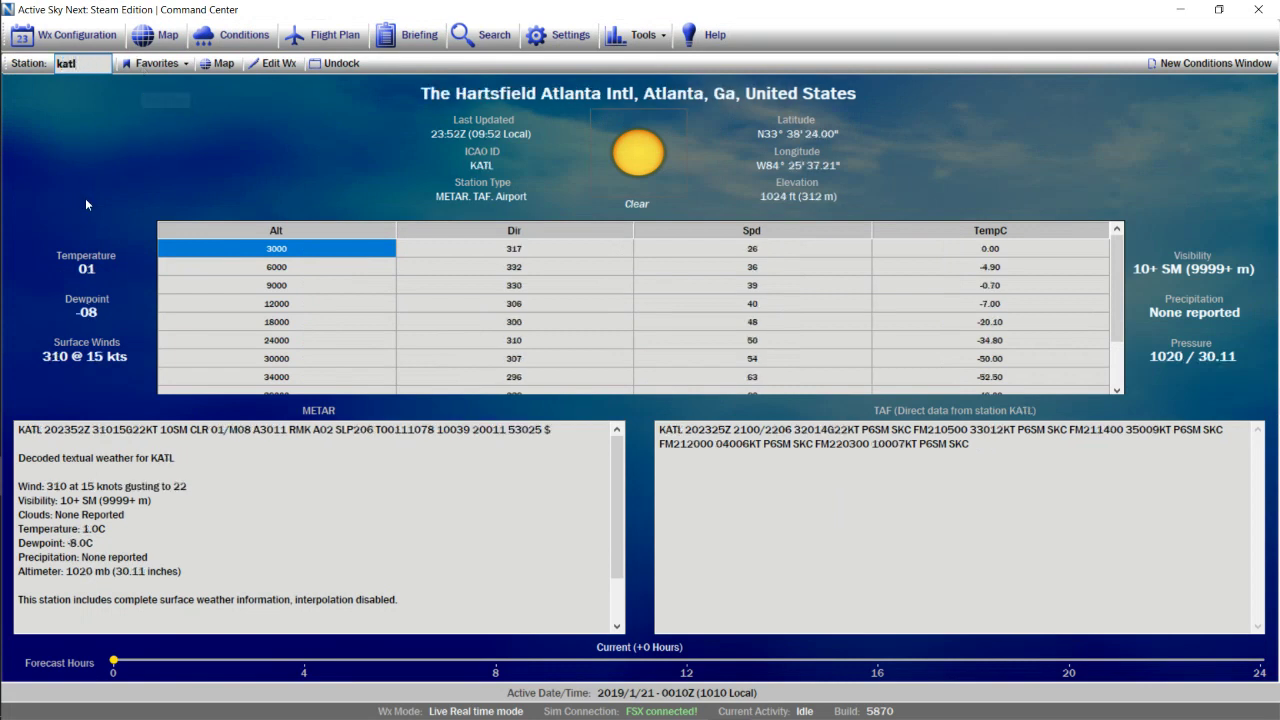
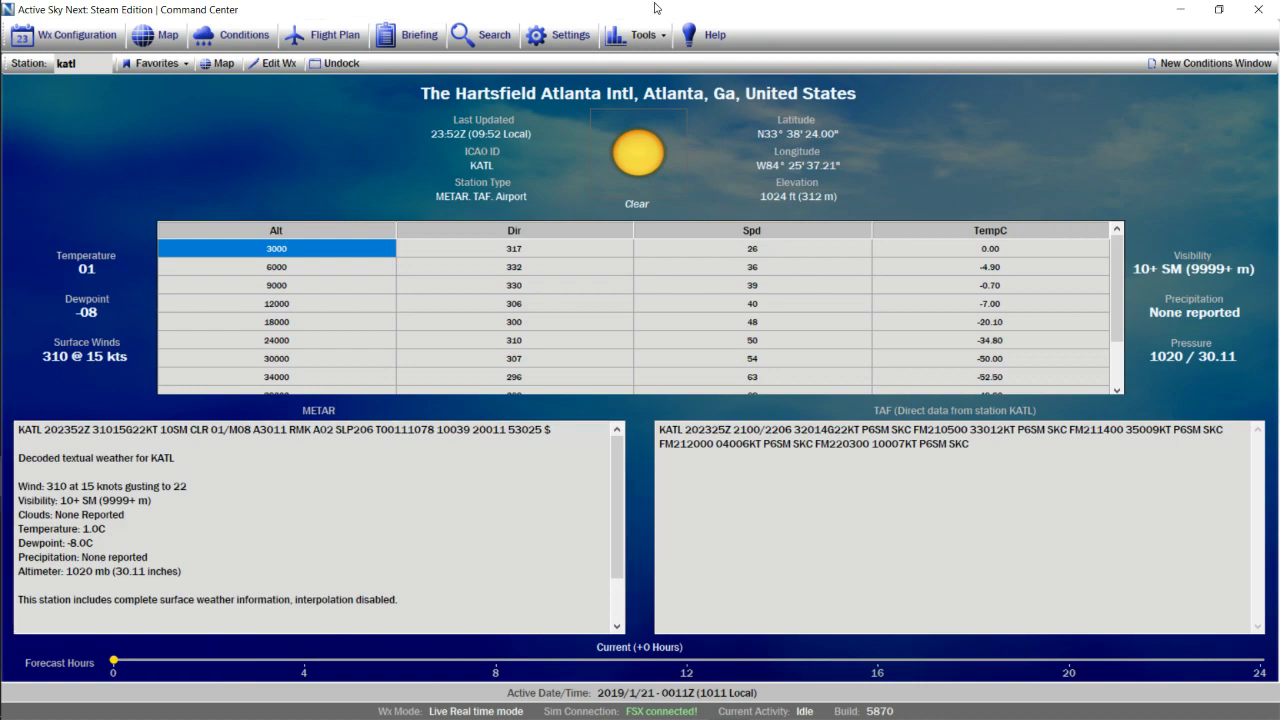
click(1181, 9)
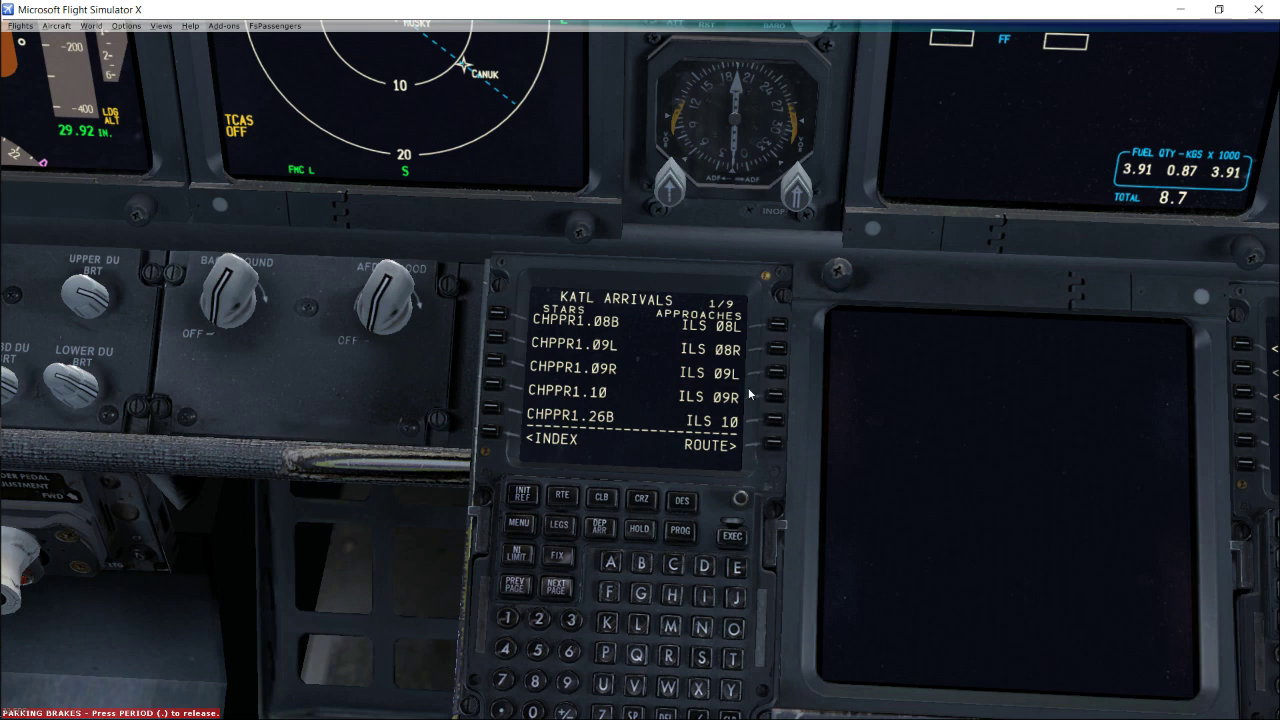
- Page back and forth through the KATL arrivals to examine the available STARs, approaches and runways
key(shift+BackSpace)
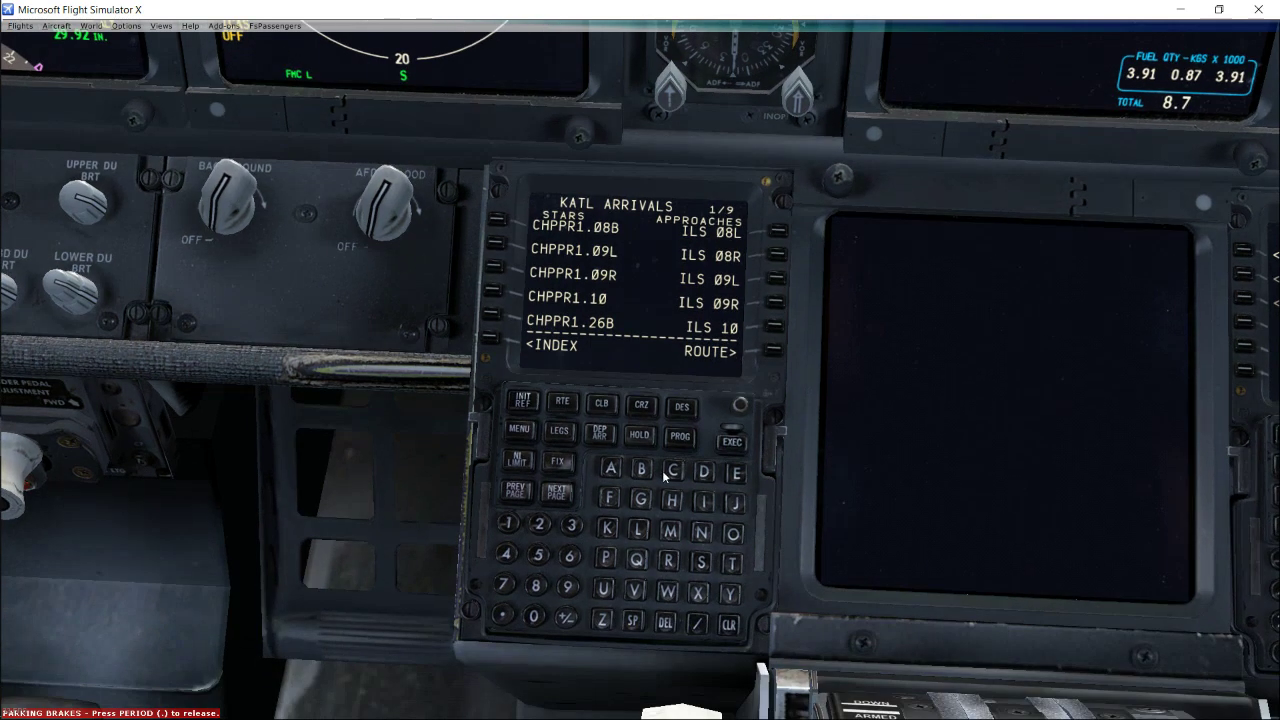
click(560, 496)
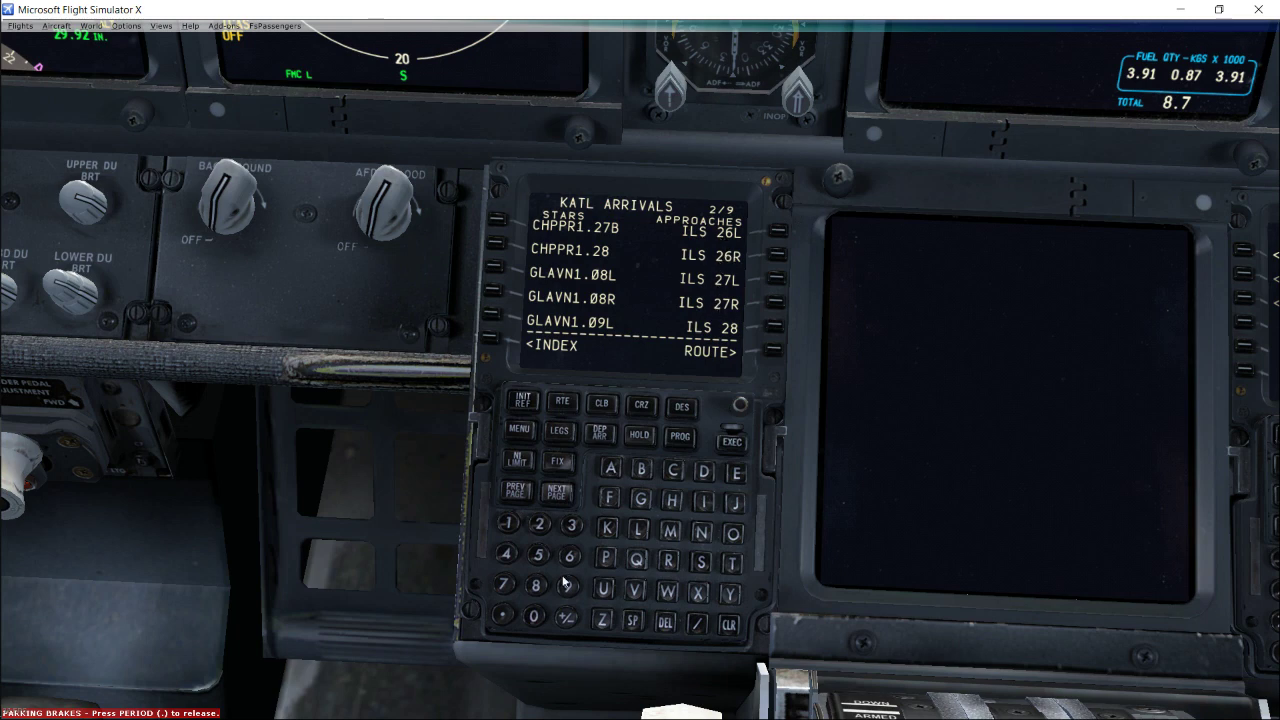
click(566, 494)
click(556, 494)
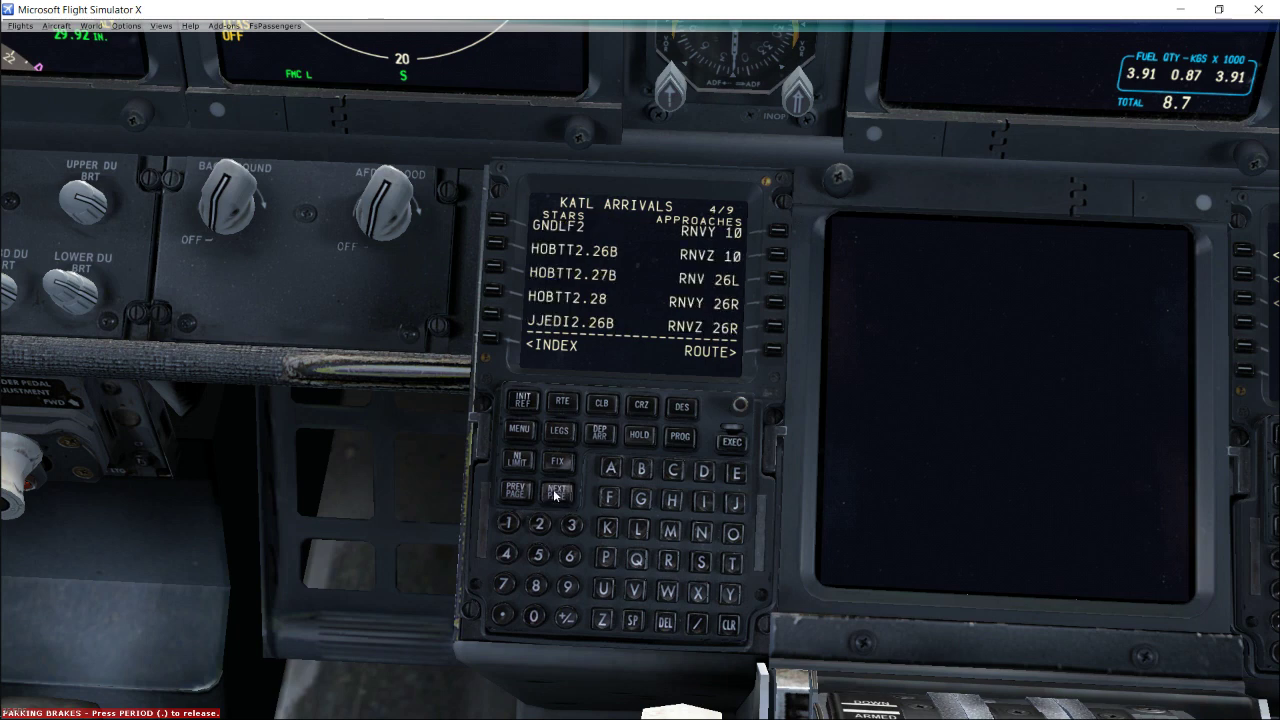
click(556, 494)
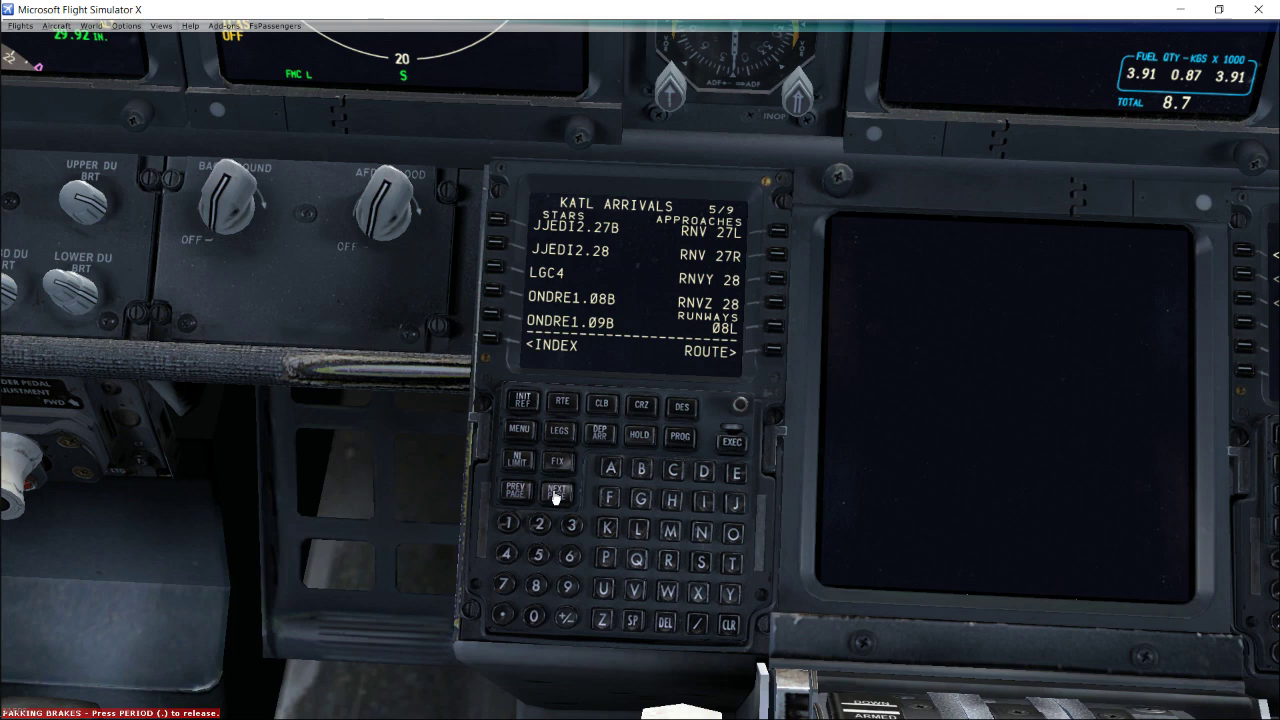
click(556, 494)
click(546, 496)
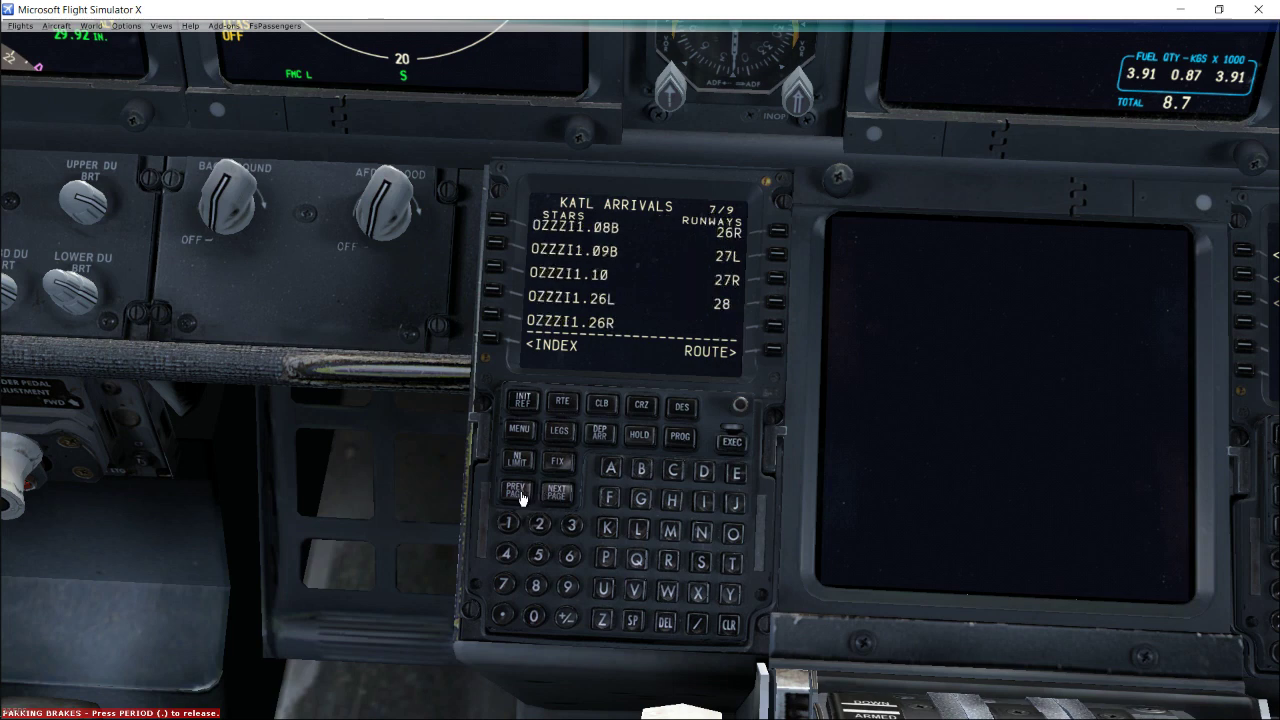
click(518, 494)
click(518, 494)
click(518, 494)
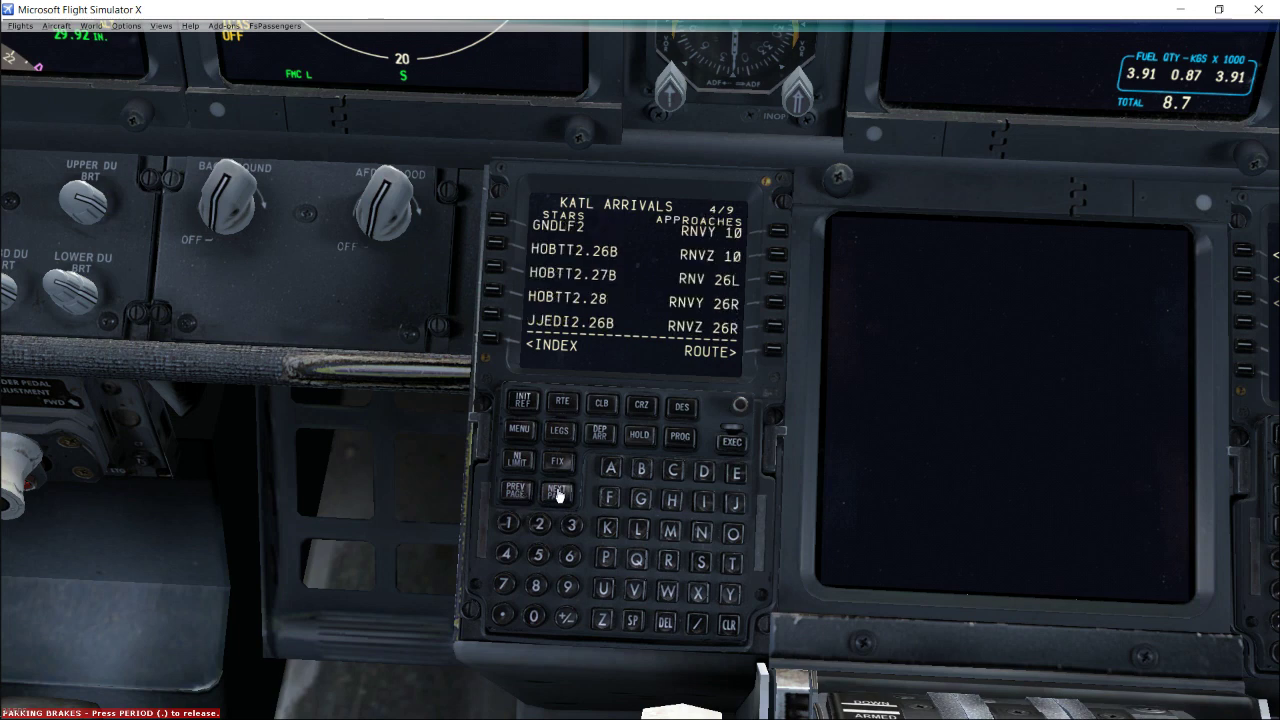
click(556, 502)
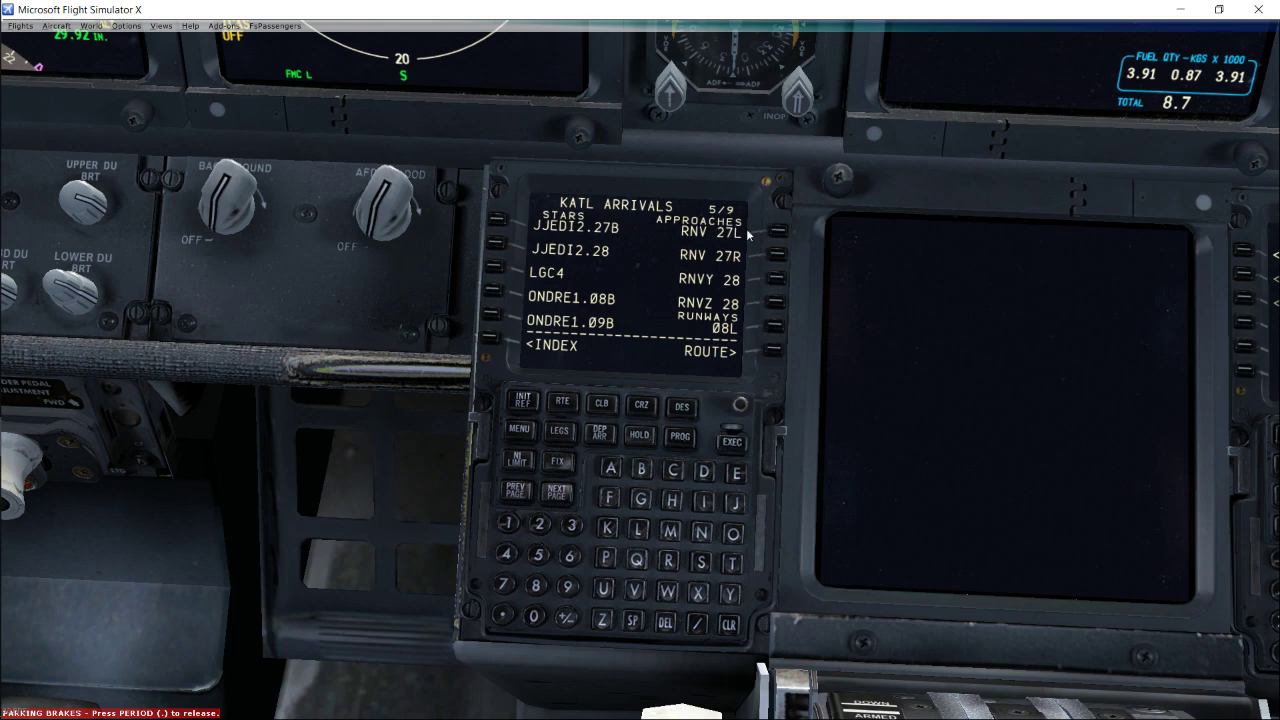
click(512, 494)
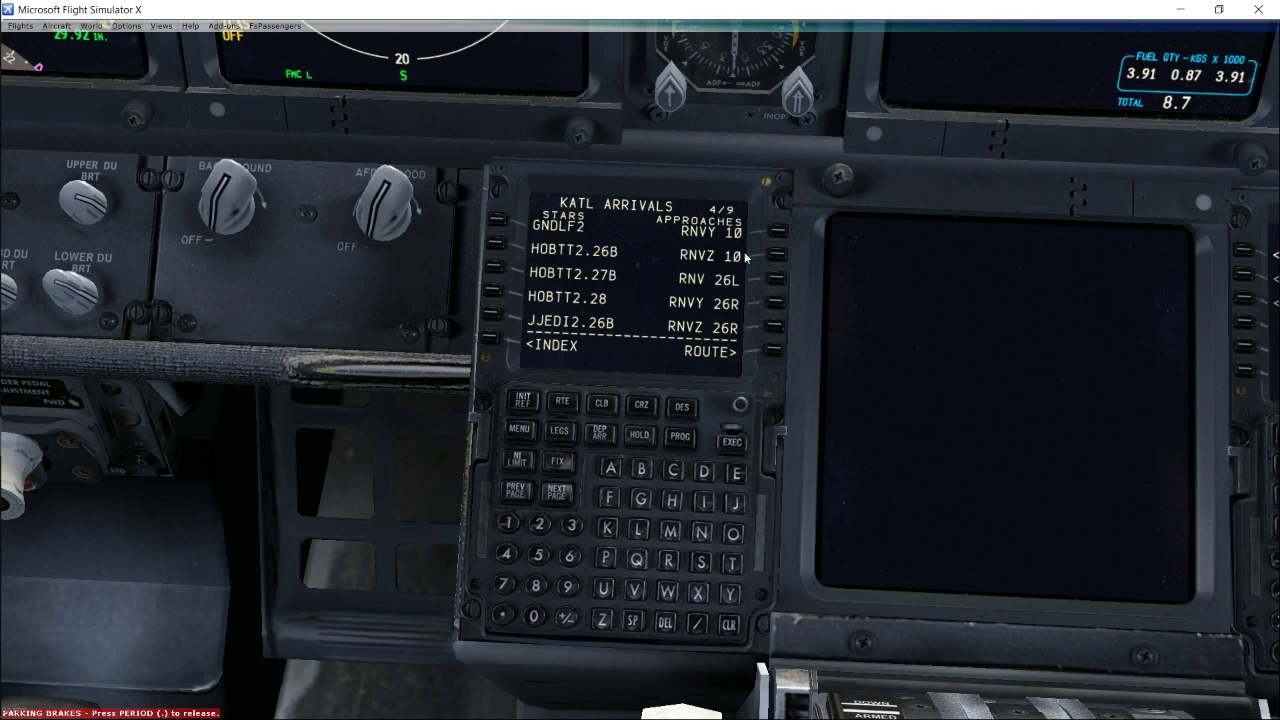
click(516, 494)
click(516, 494)
click(516, 494)
click(556, 492)
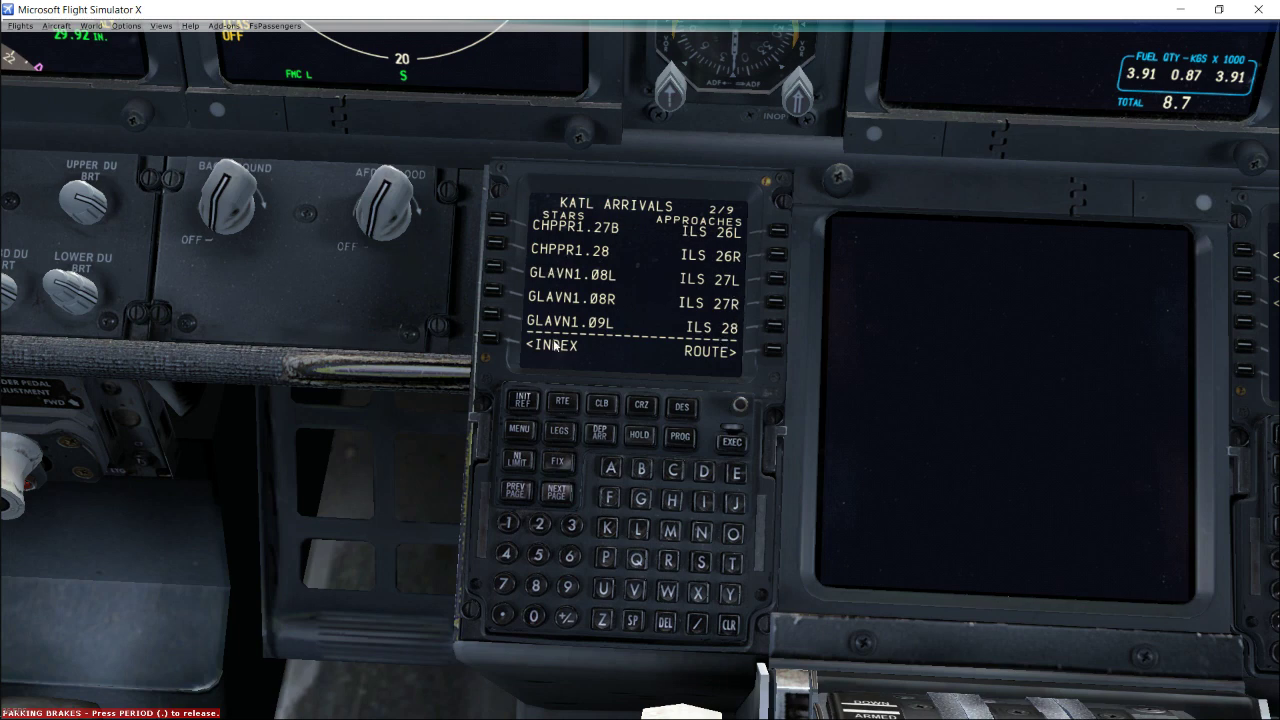
- Switch to the SimBrief flight plan PDF in Chrome and examine the final waypoints before KATL
mouse_move(2, 222)
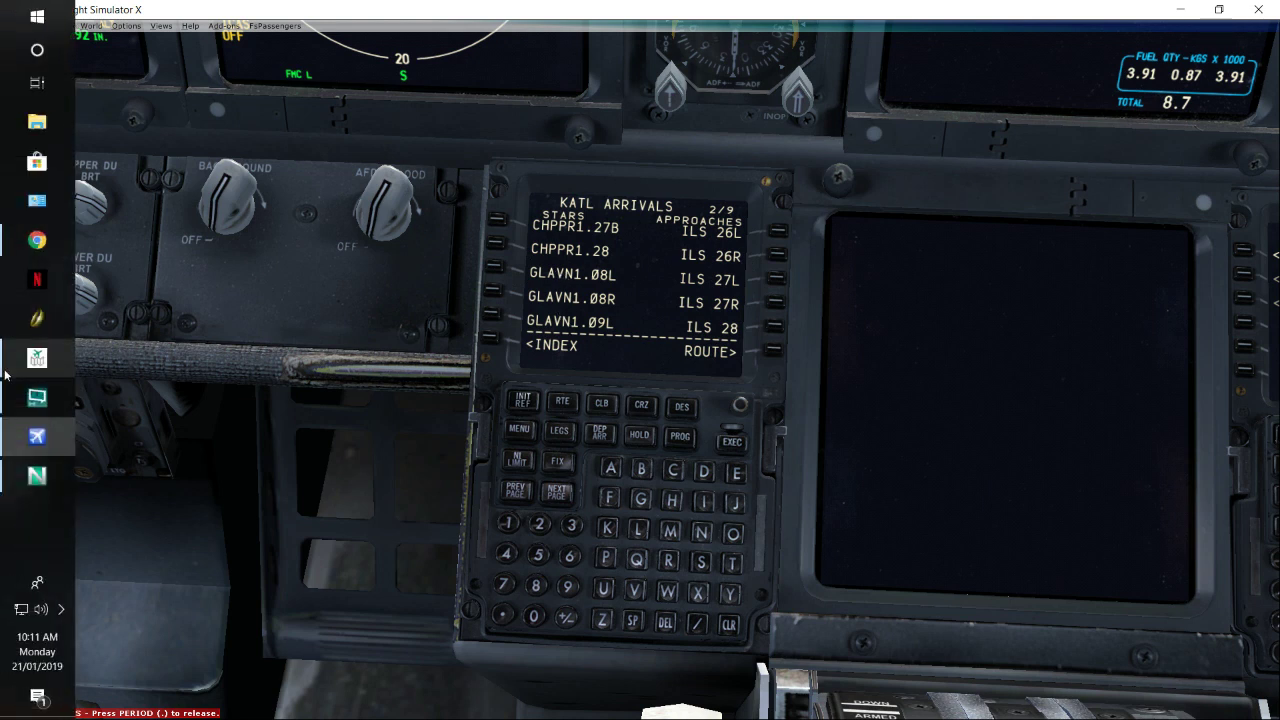
click(22, 245)
scroll(414, 400, down, 15)
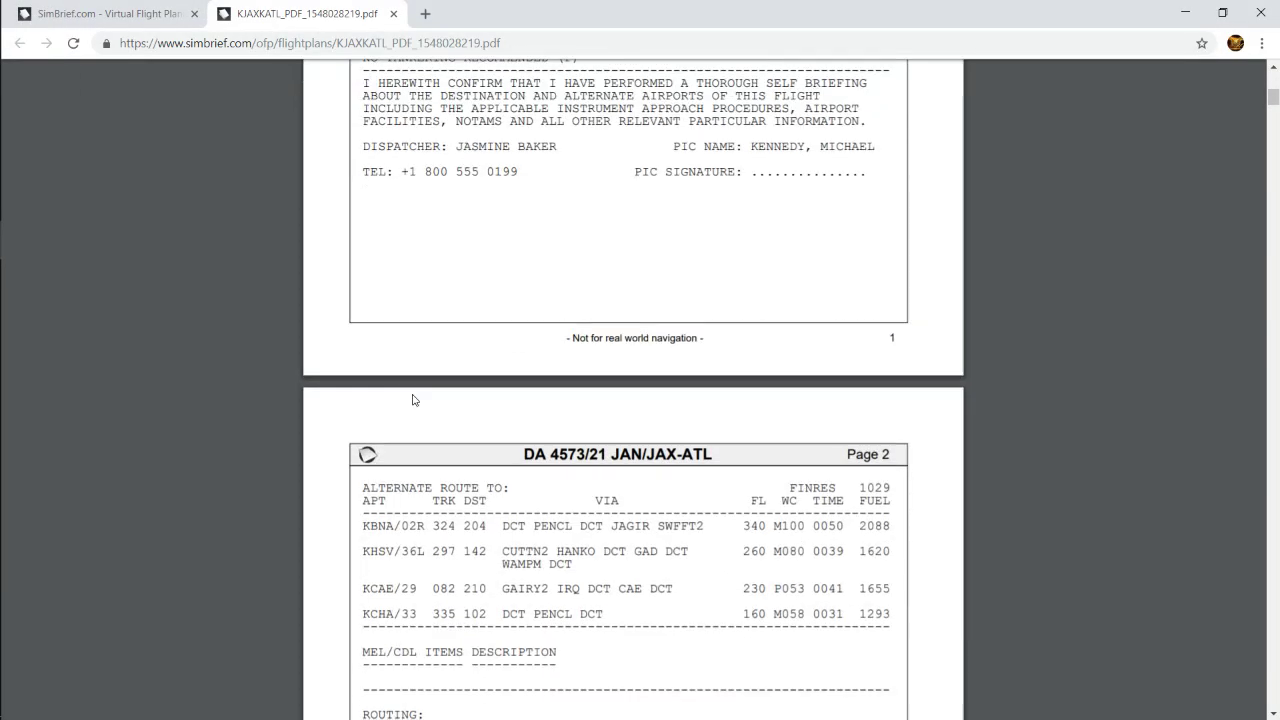
scroll(414, 400, down, 15)
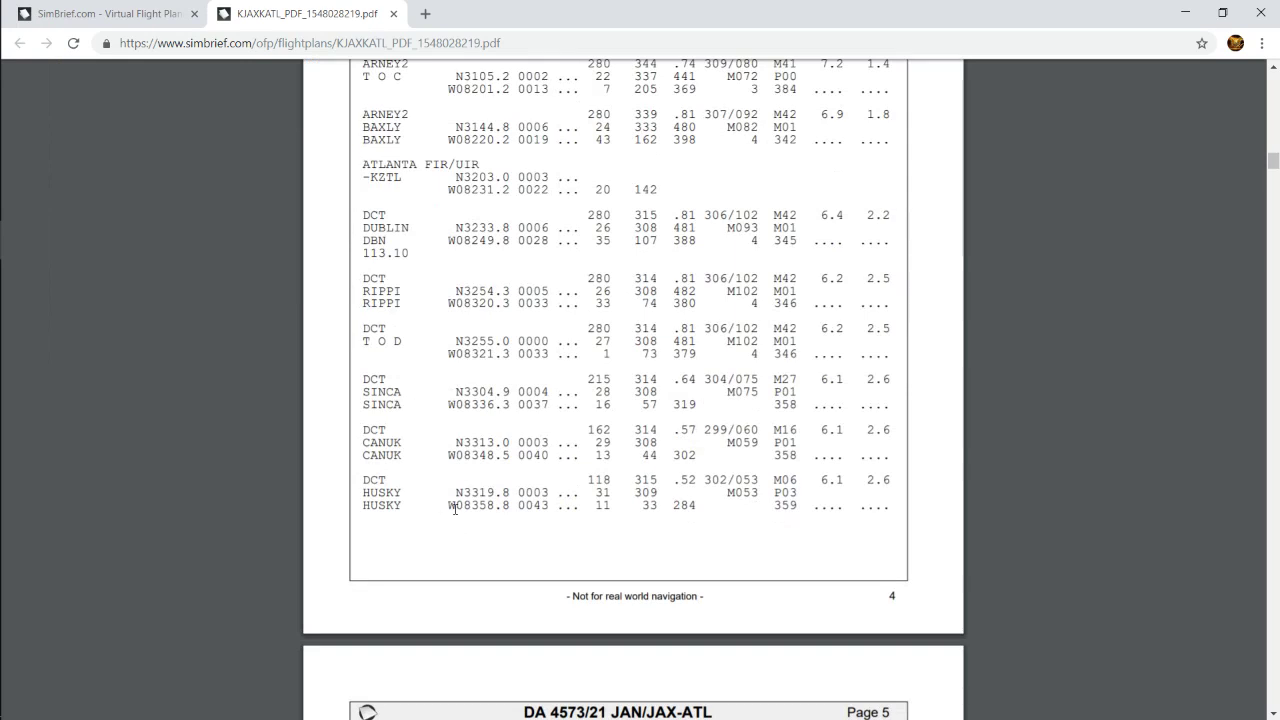
scroll(455, 509, down, 3)
mouse_move(2, 330)
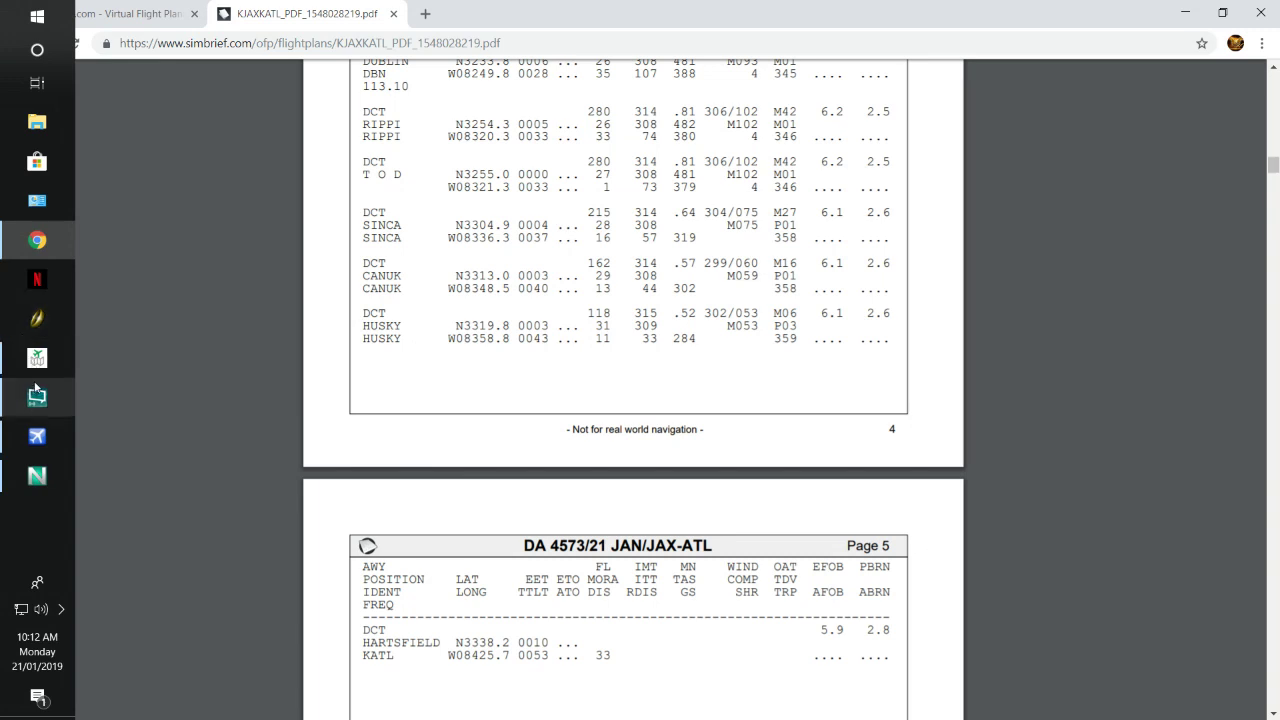
- Switch to Flight Simulator and select the ILS 27R approach for KATL, paging through the STARs offered with it
click(38, 440)
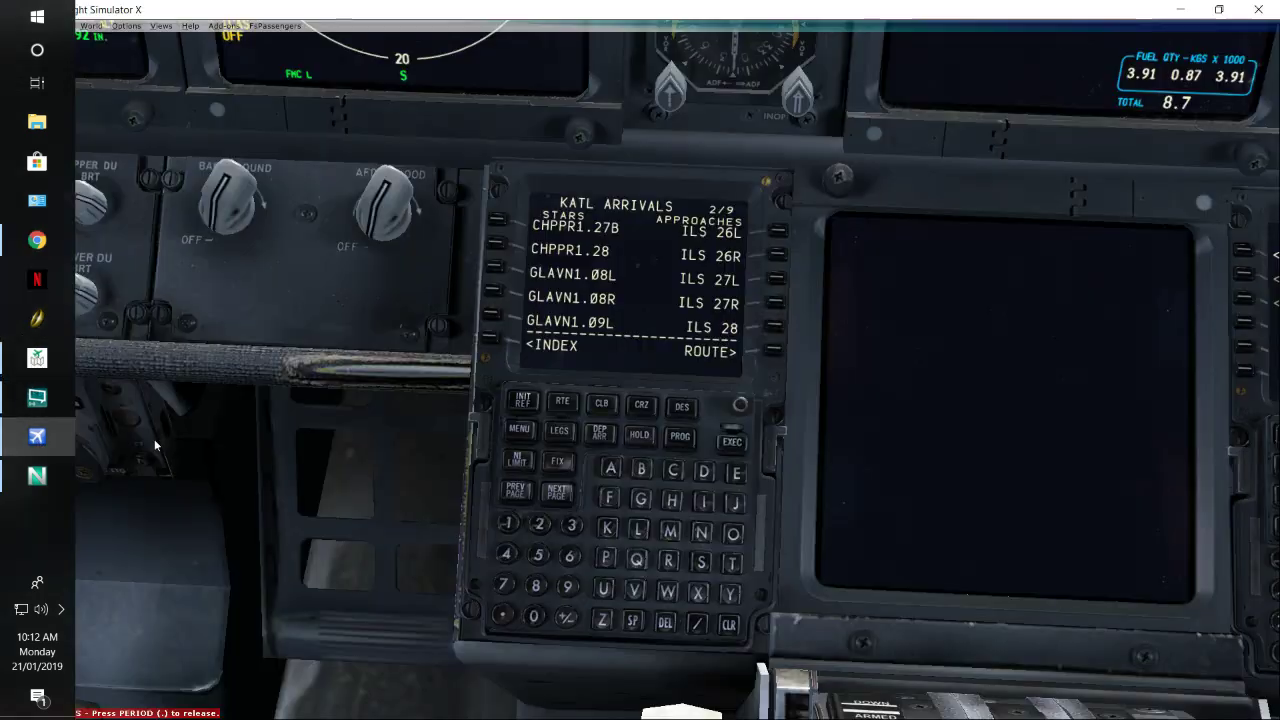
click(777, 304)
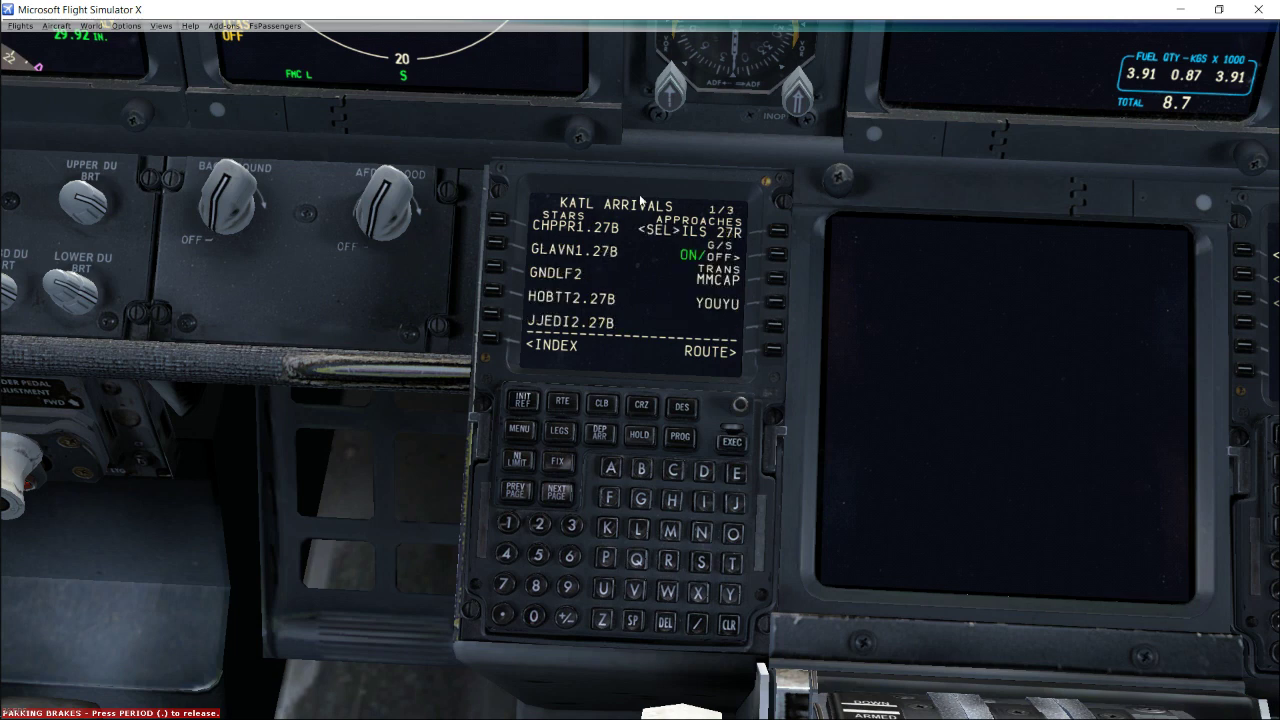
click(556, 492)
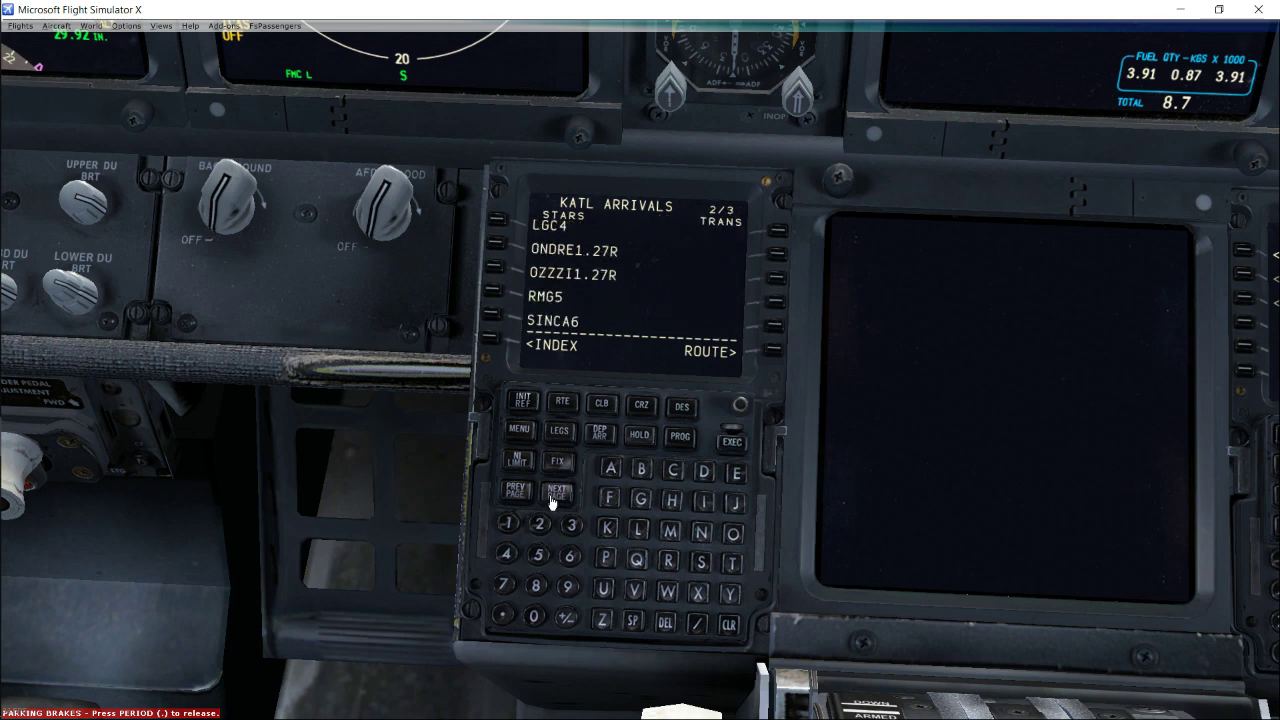
click(551, 498)
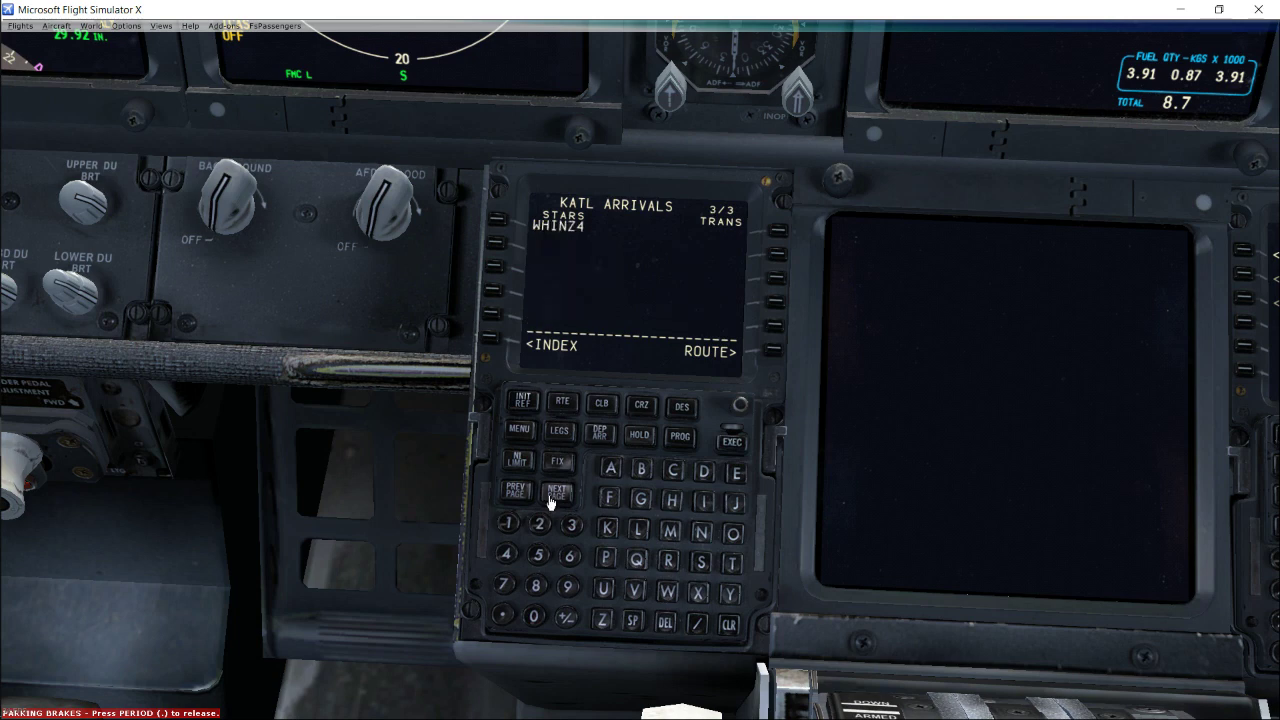
click(515, 494)
click(515, 494)
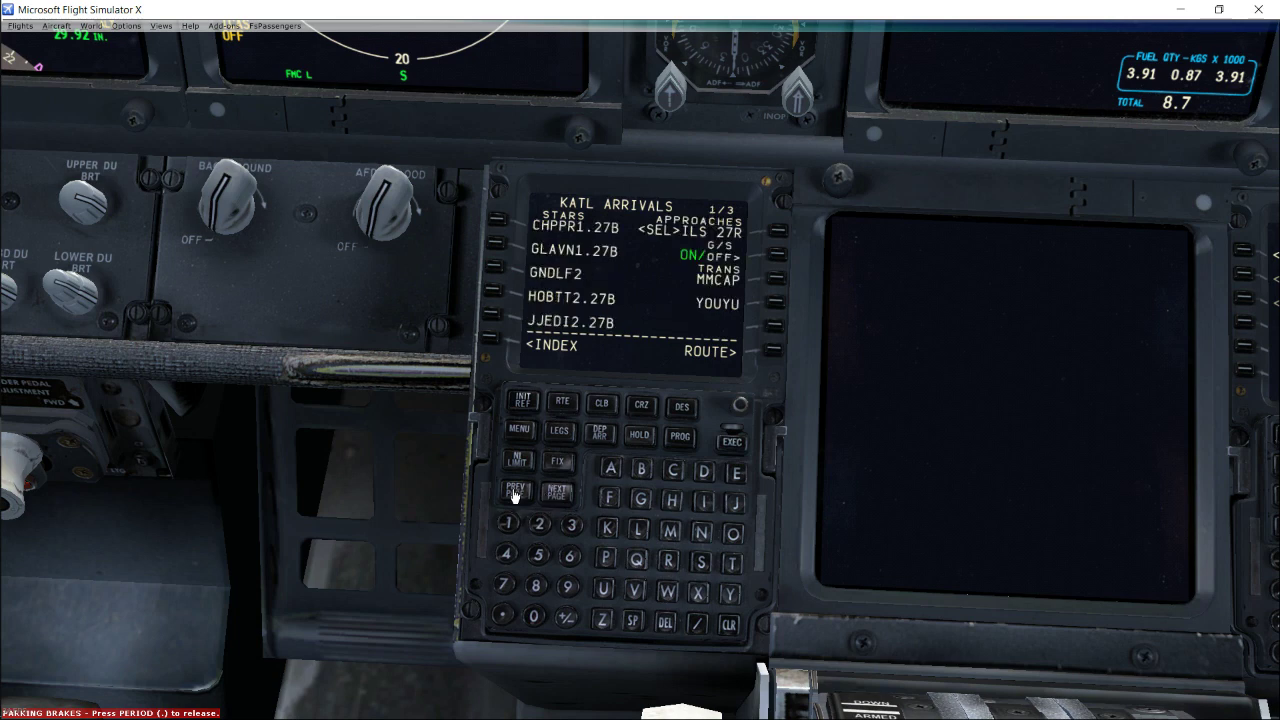
click(514, 494)
click(551, 494)
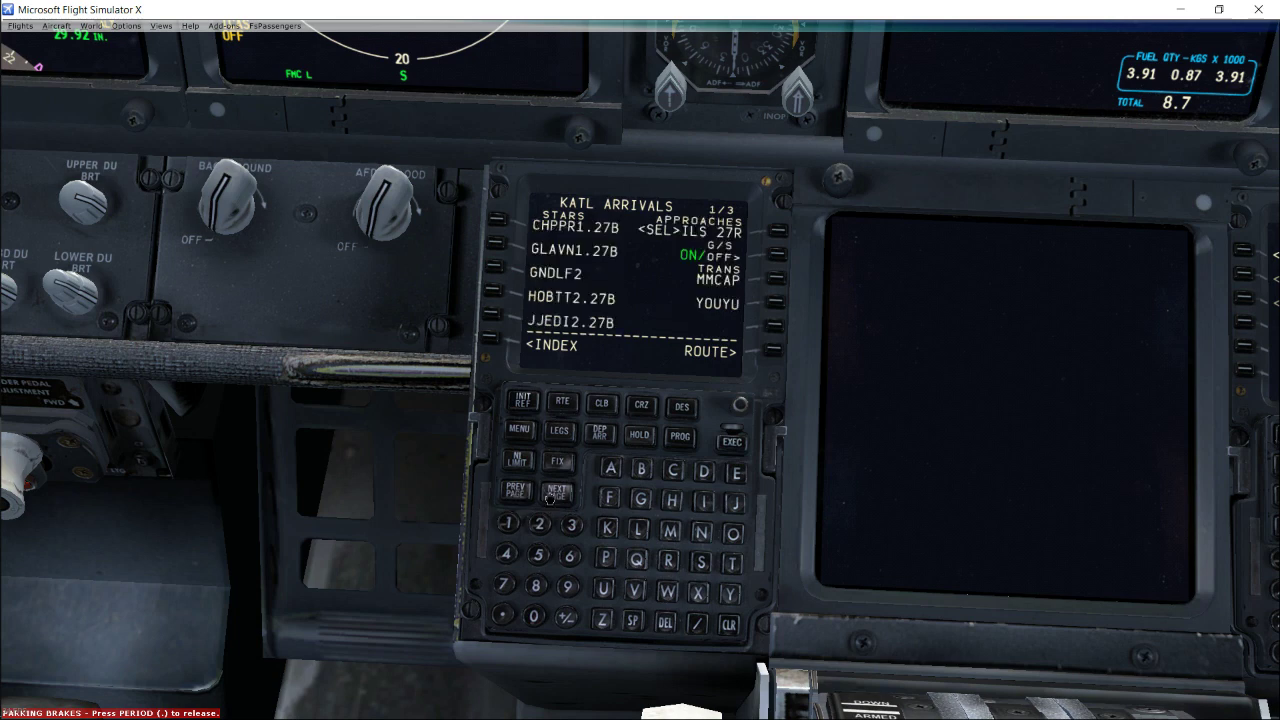
- Reopen the KATL arrivals from the departure/arrival index and select the ILS 26R approach
click(600, 438)
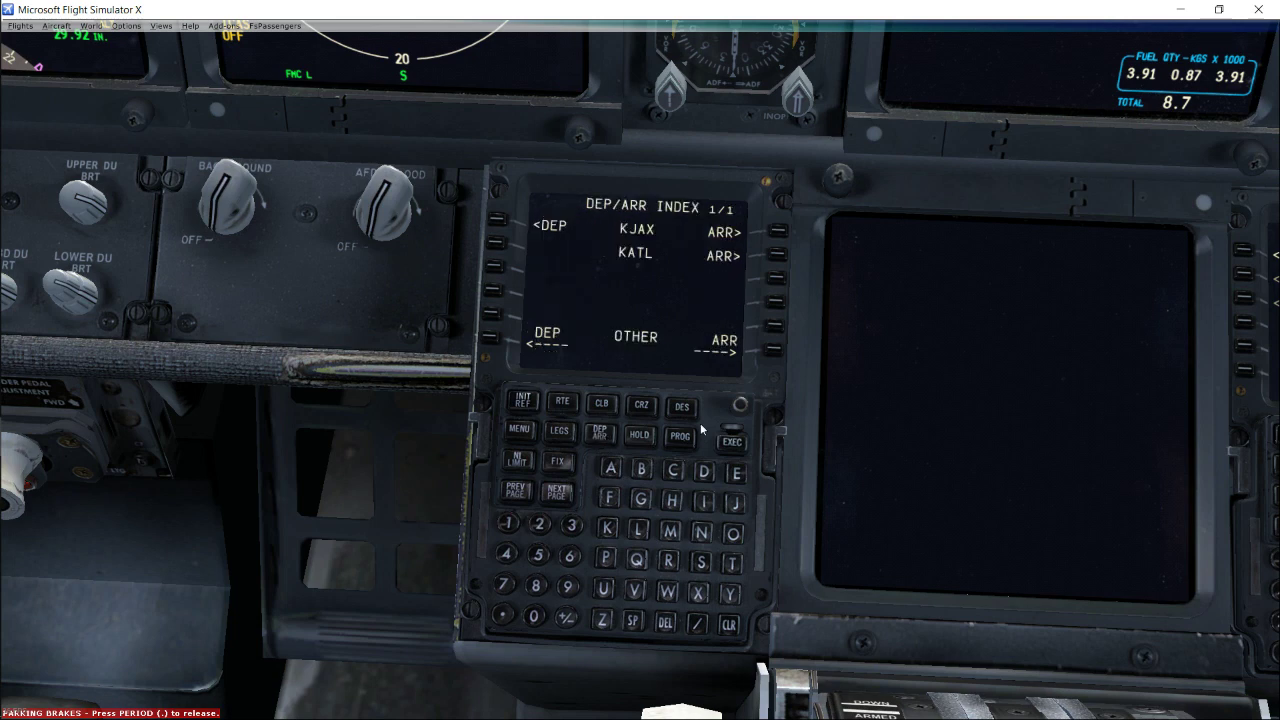
click(779, 257)
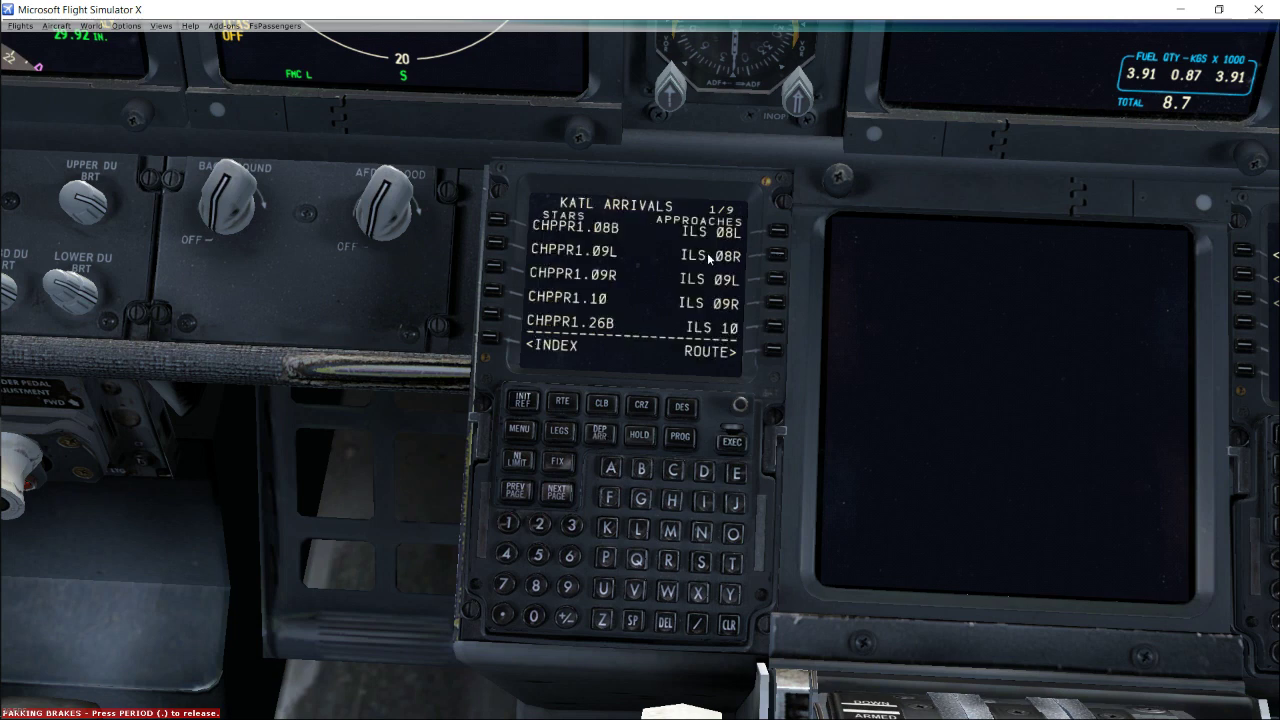
click(555, 493)
click(779, 257)
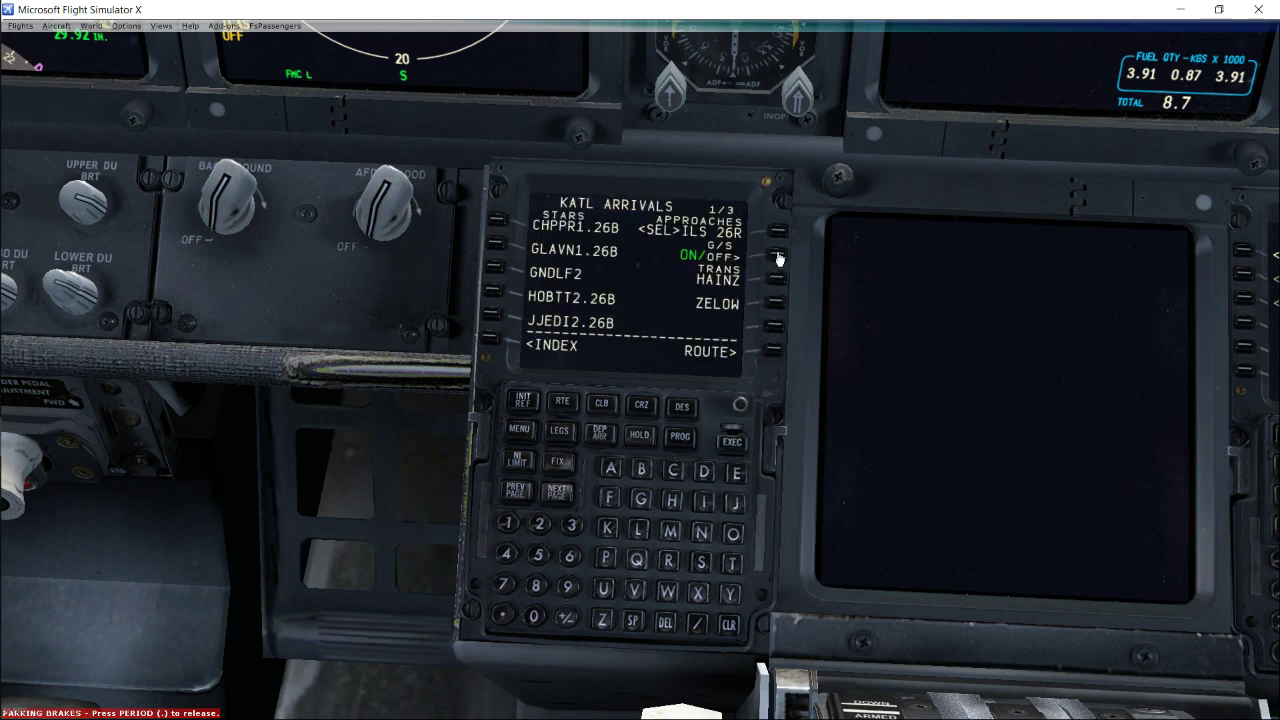
- Page back and forth through the STARs and transitions offered with the ILS 26R approach
click(557, 495)
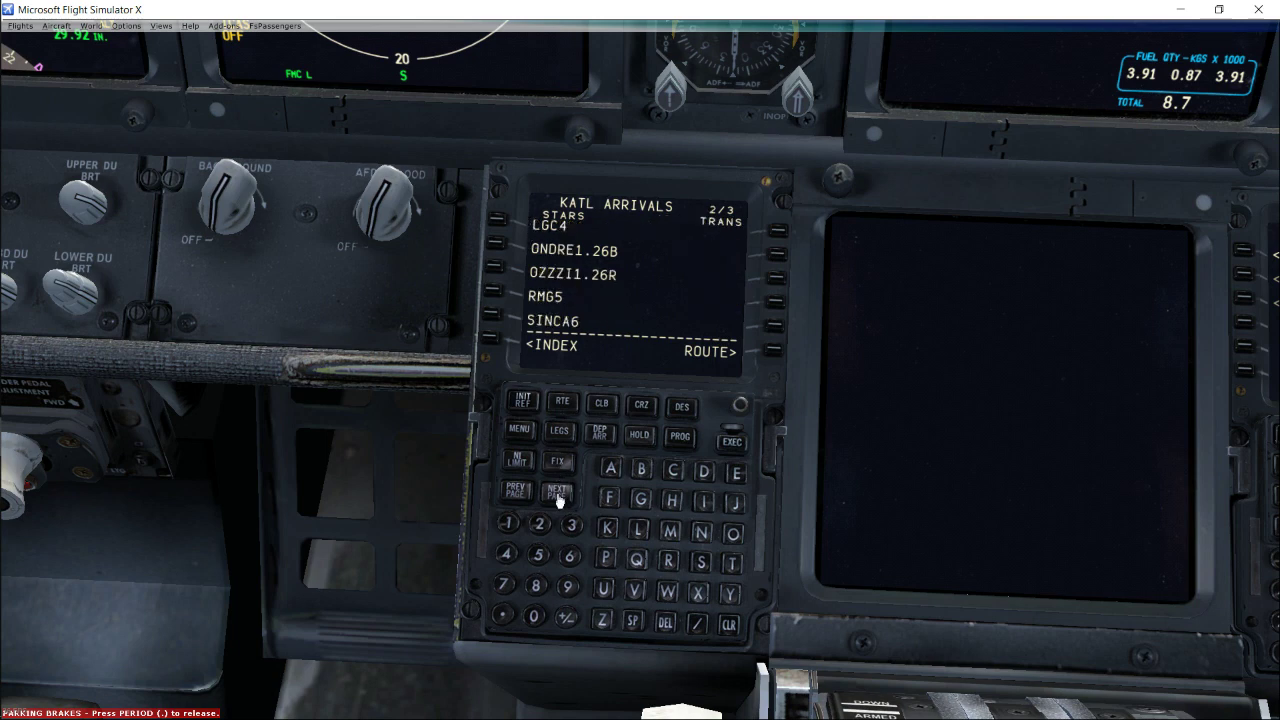
click(557, 495)
click(527, 501)
click(520, 500)
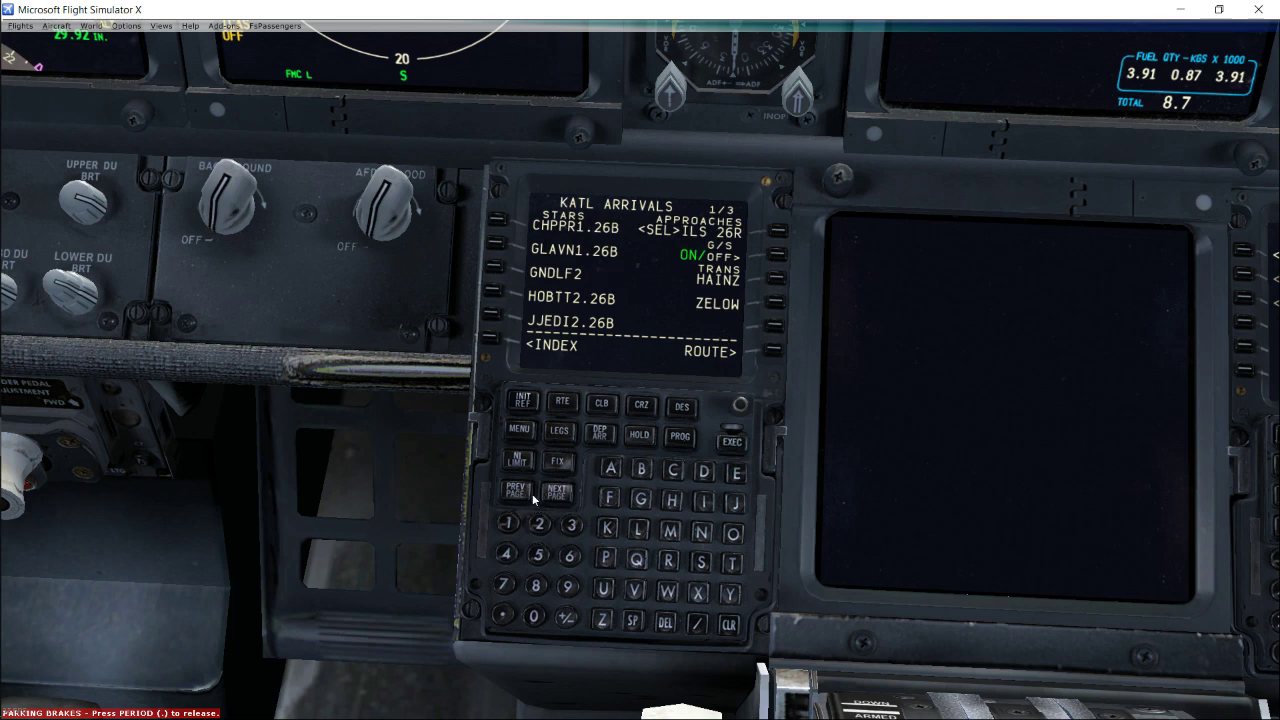
click(553, 494)
click(516, 497)
click(516, 494)
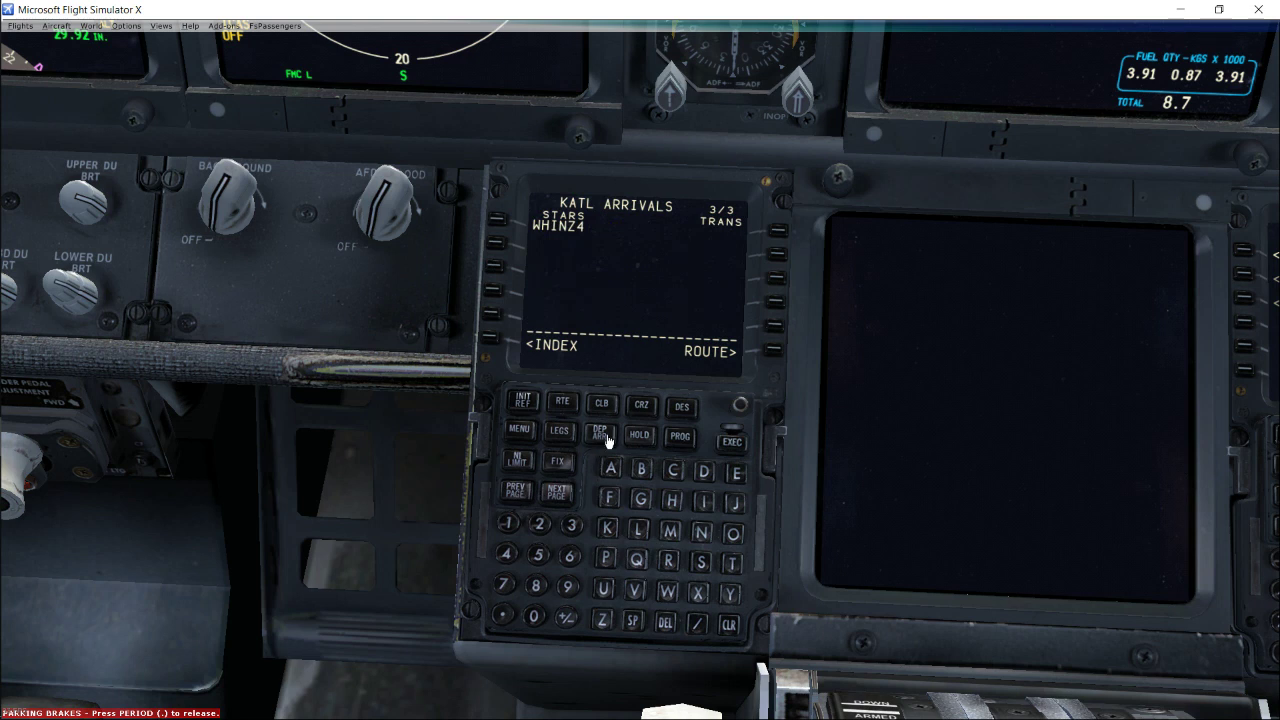
click(551, 495)
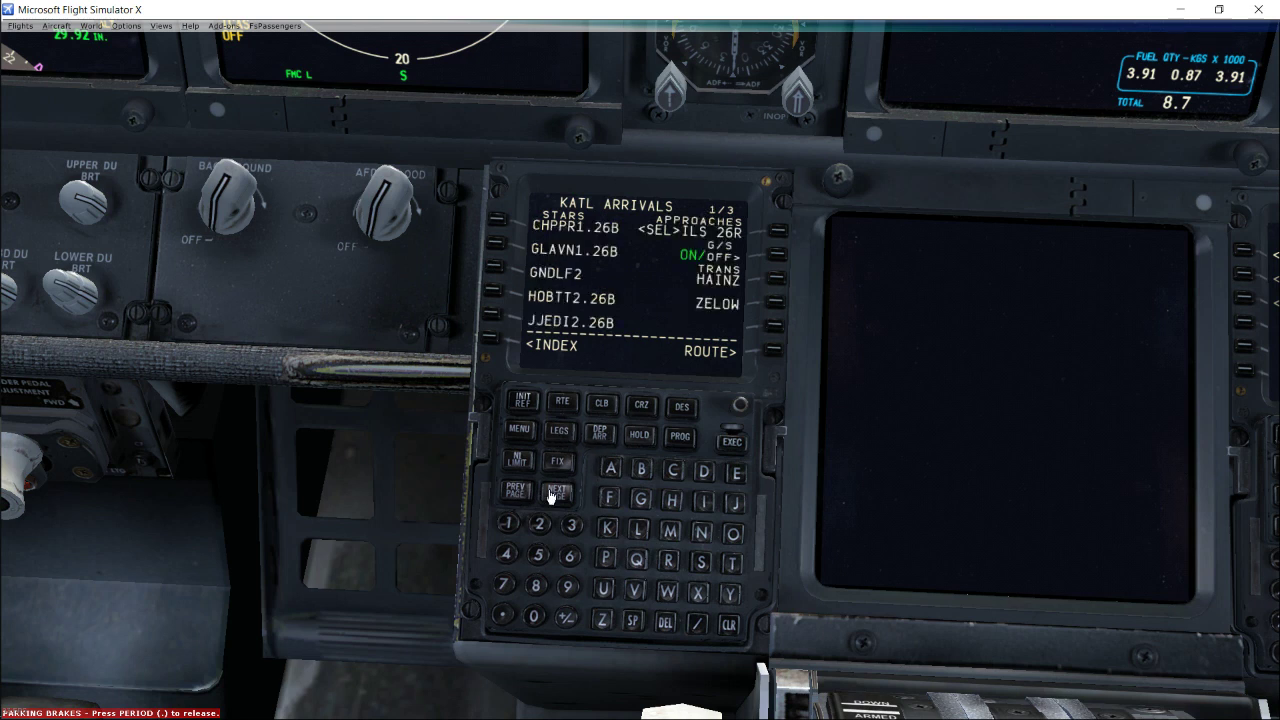
click(553, 494)
click(514, 493)
- Reopen the full KATL arrivals list from the departure/arrival index and examine its first five pages
click(601, 434)
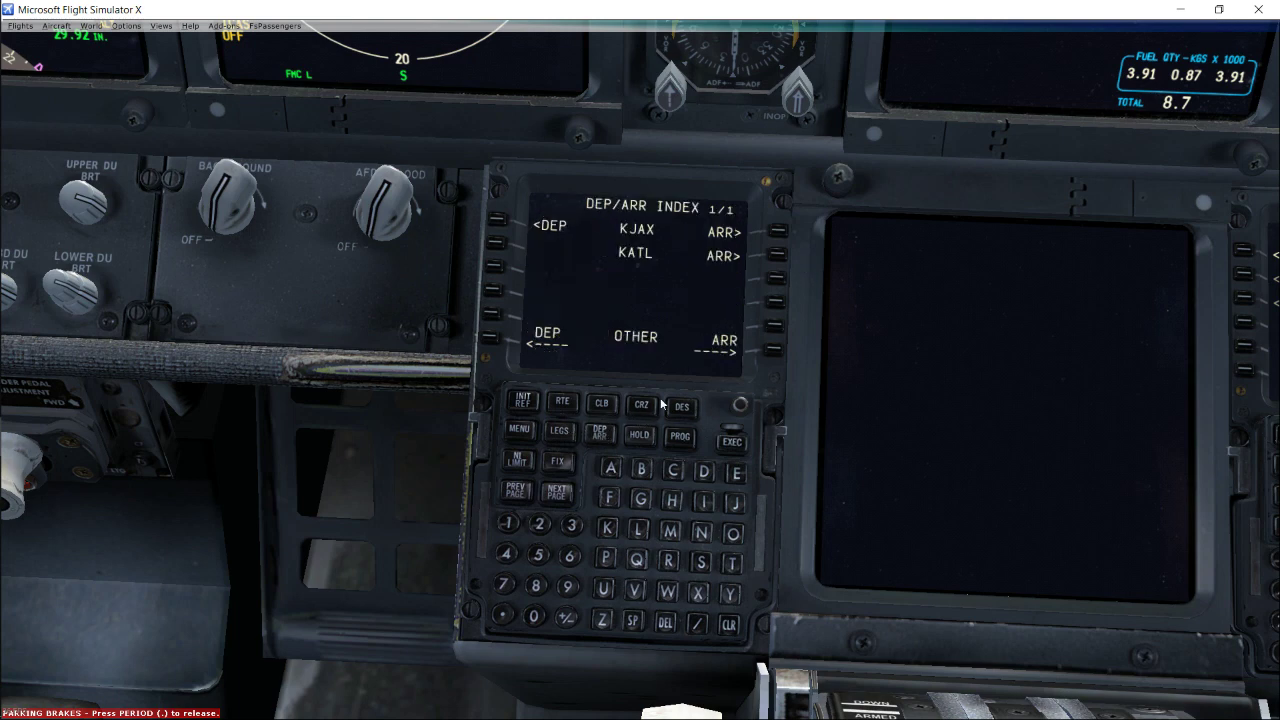
click(778, 256)
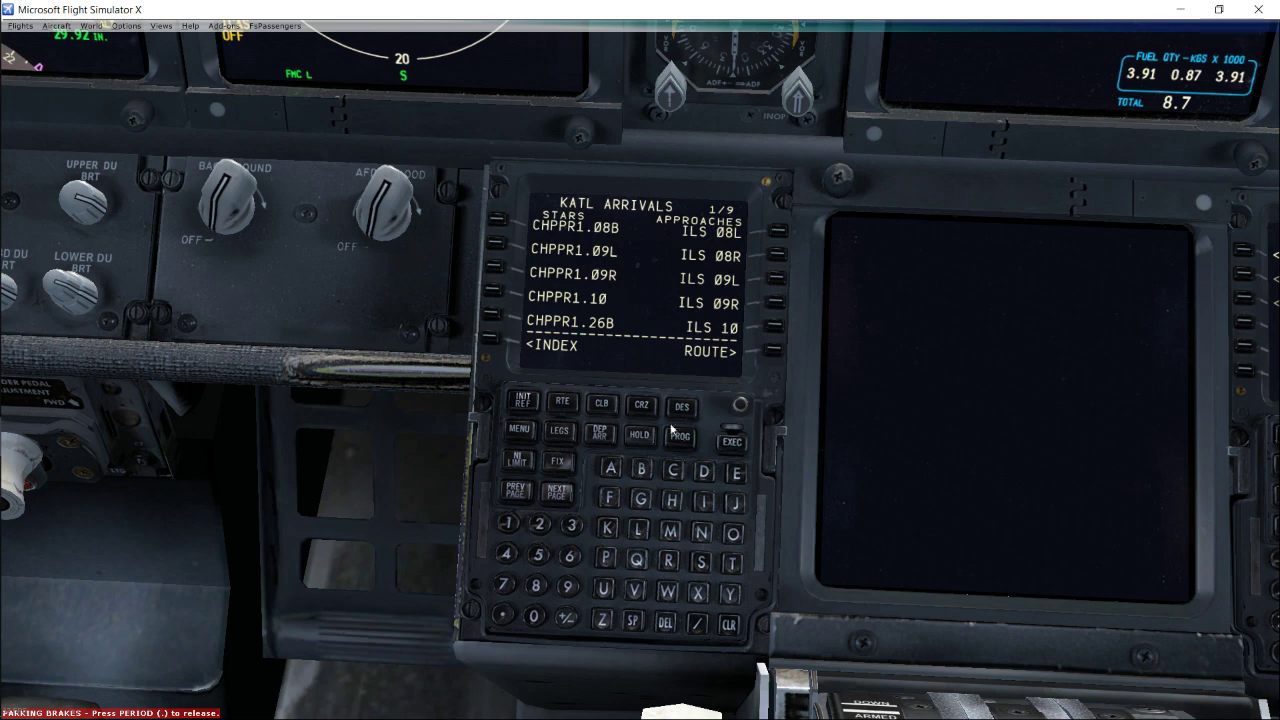
click(555, 493)
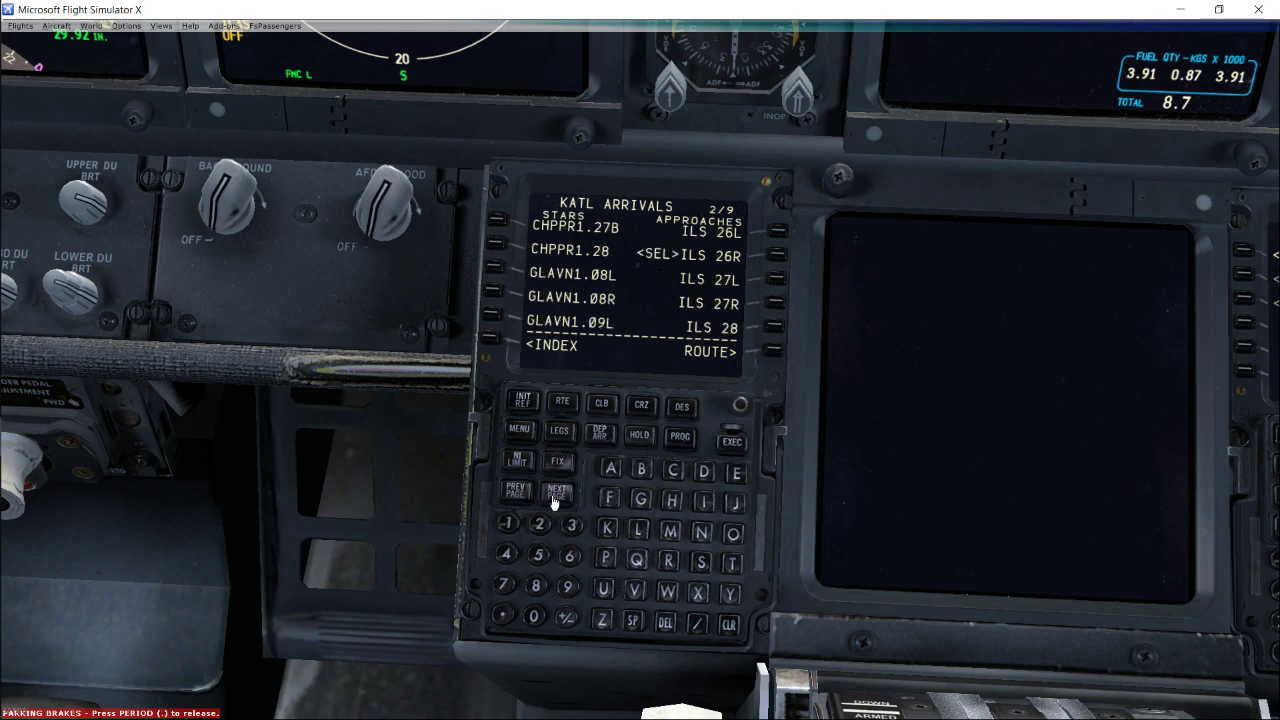
click(555, 493)
click(555, 493)
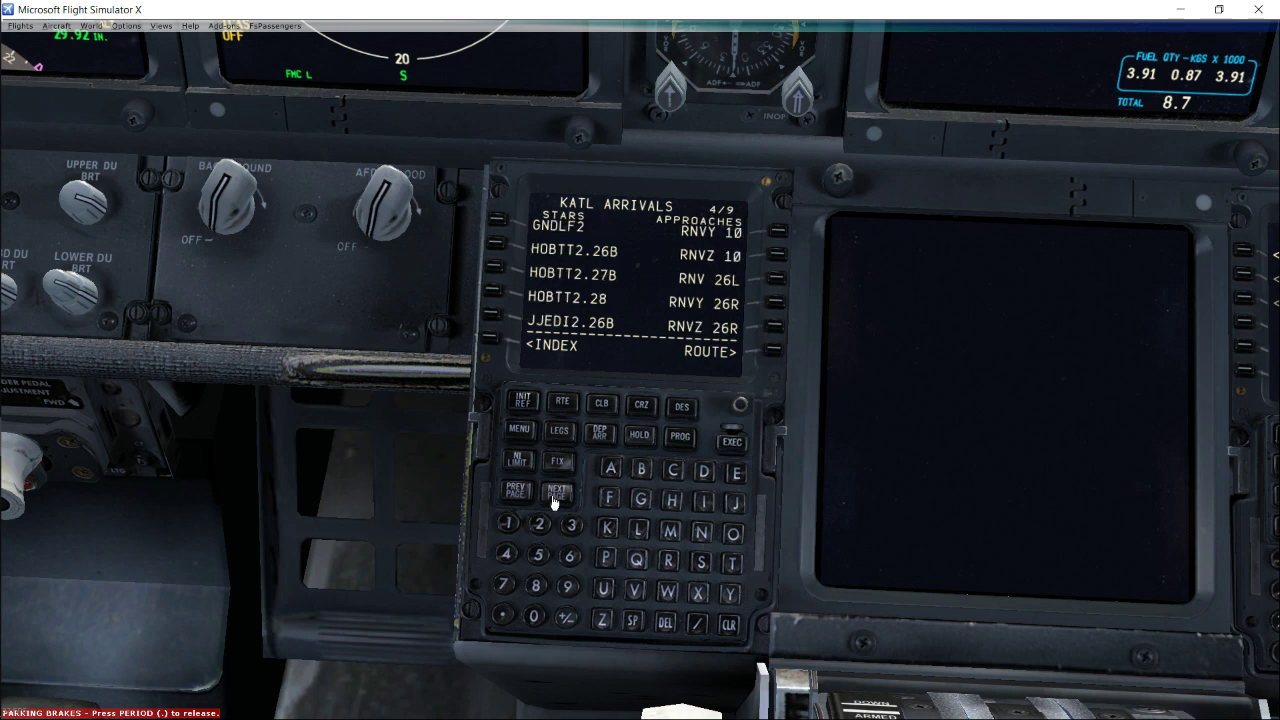
click(555, 497)
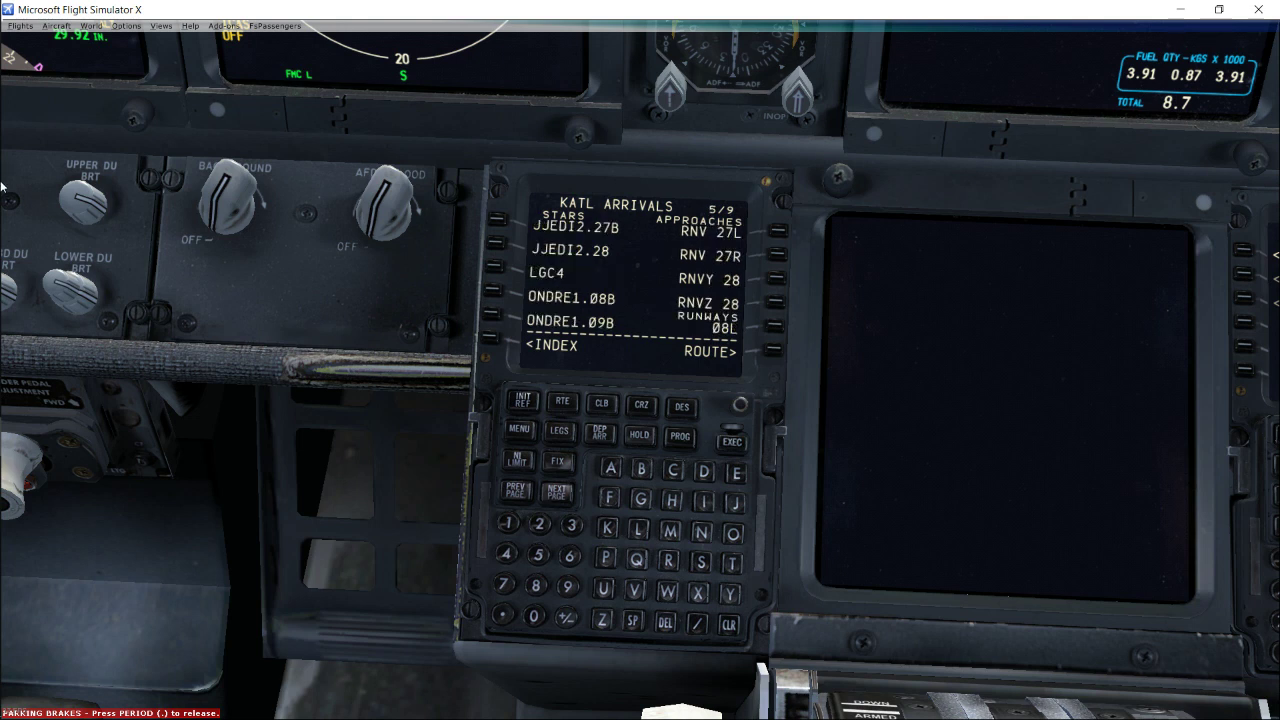
- Switch to the SimBrief briefing in Chrome, open the flight for editing, and check the planned arrival runway
mouse_move(4, 200)
click(37, 241)
key(ctrl+Tab)
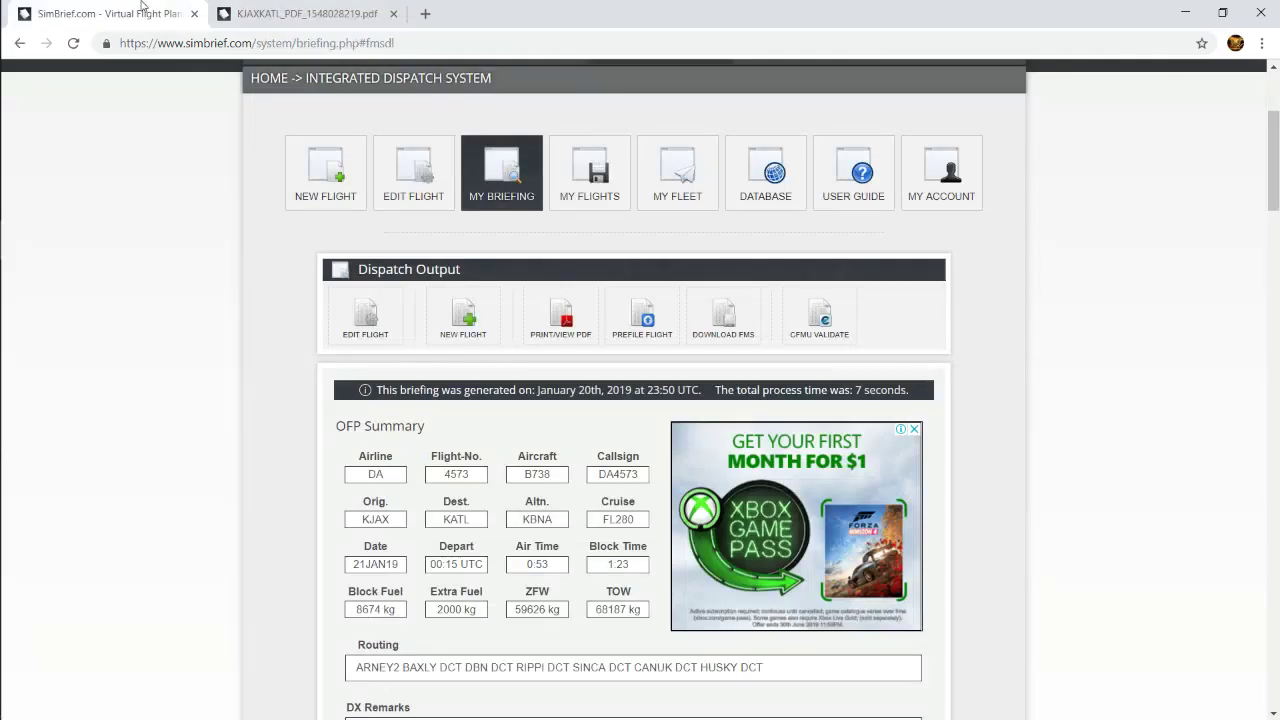
scroll(265, 475, down, 2)
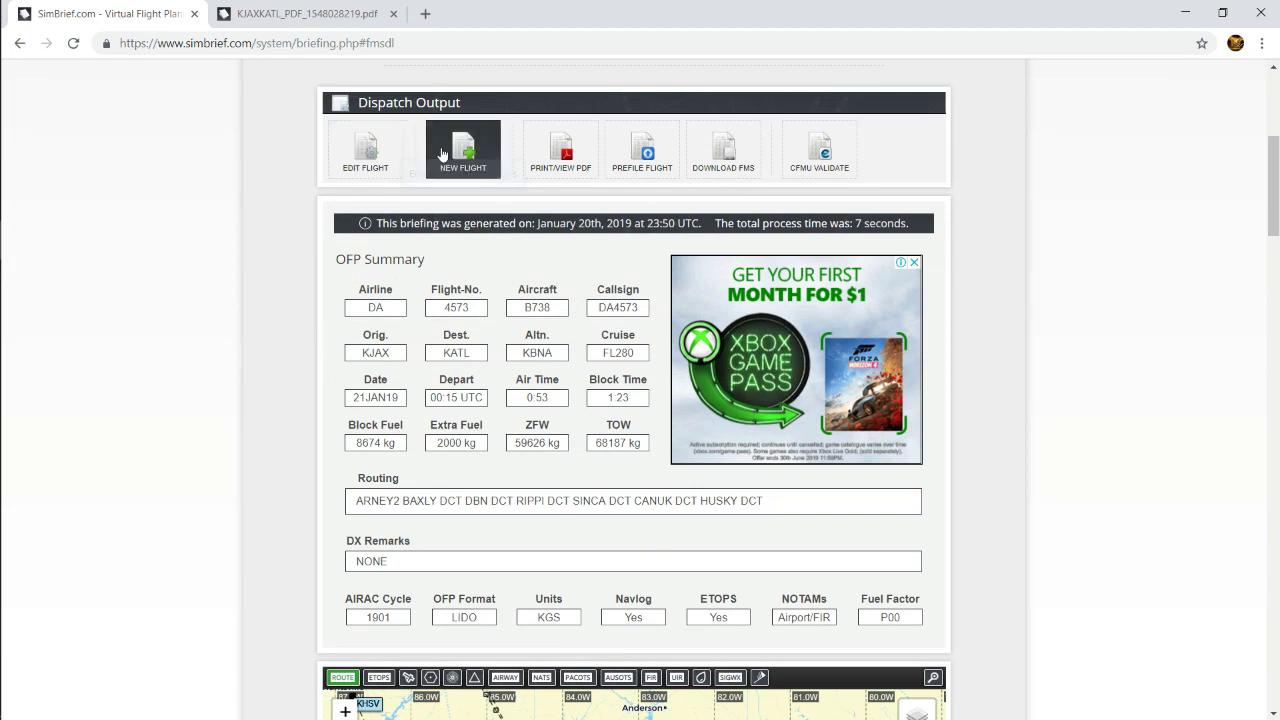
click(368, 165)
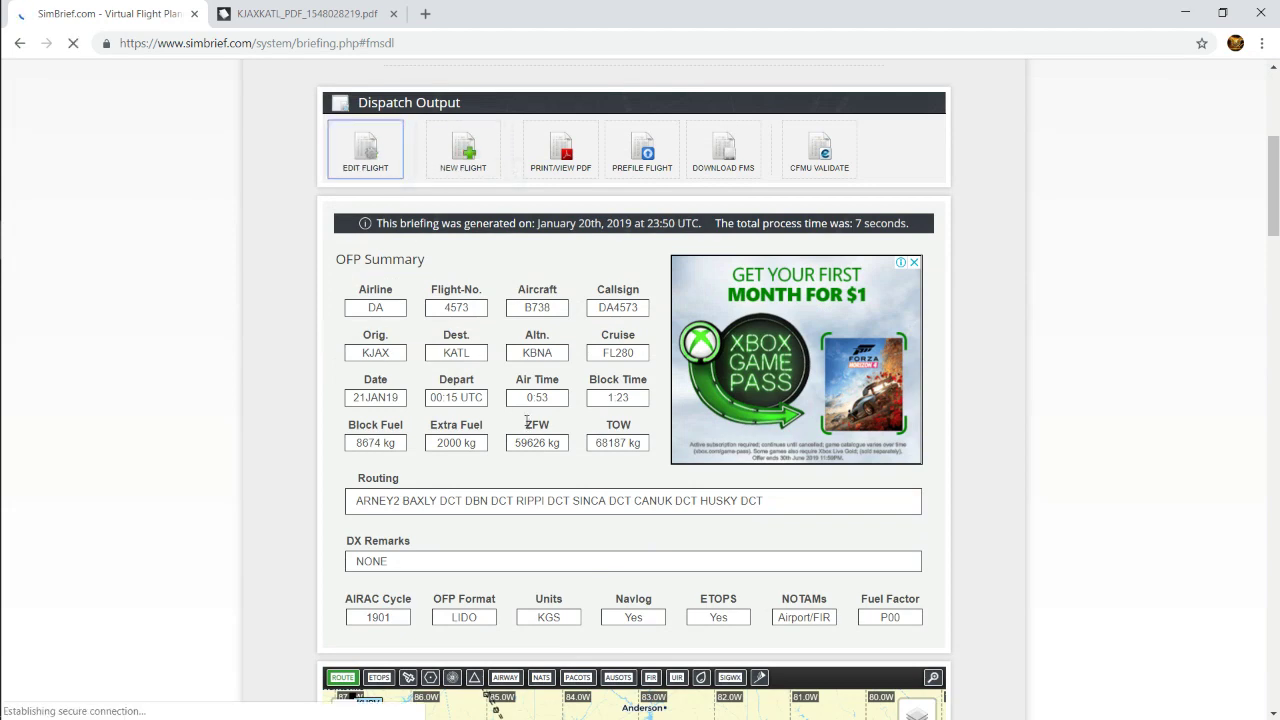
scroll(526, 410, down, 3)
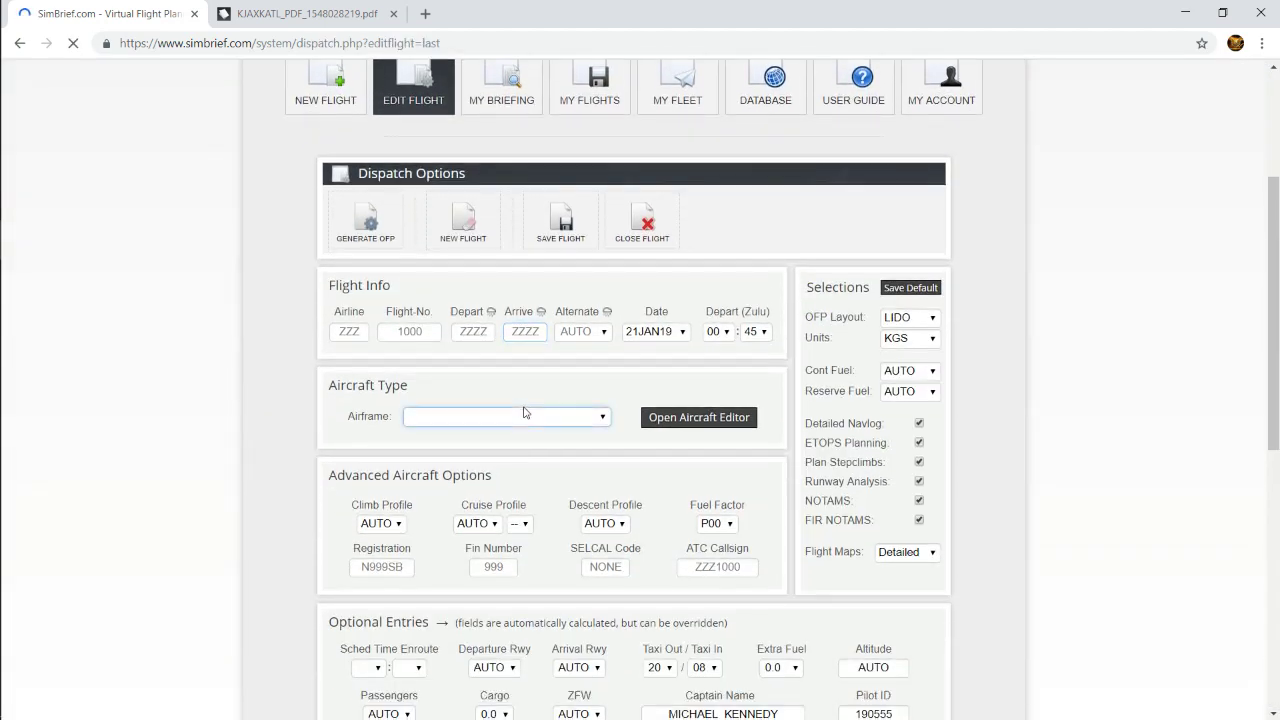
scroll(540, 420, down, 3)
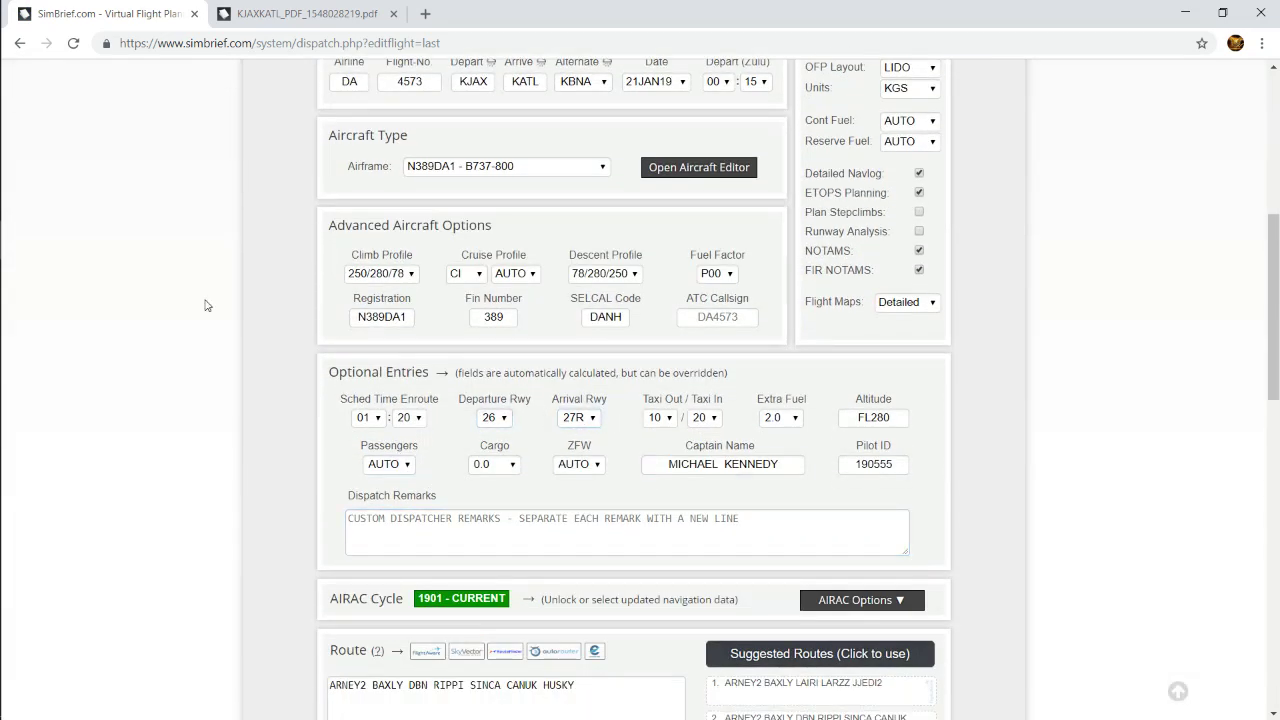
- Return to Flight Simulator, page back through the KATL arrivals, and select the ILS 27R approach
mouse_move(4, 320)
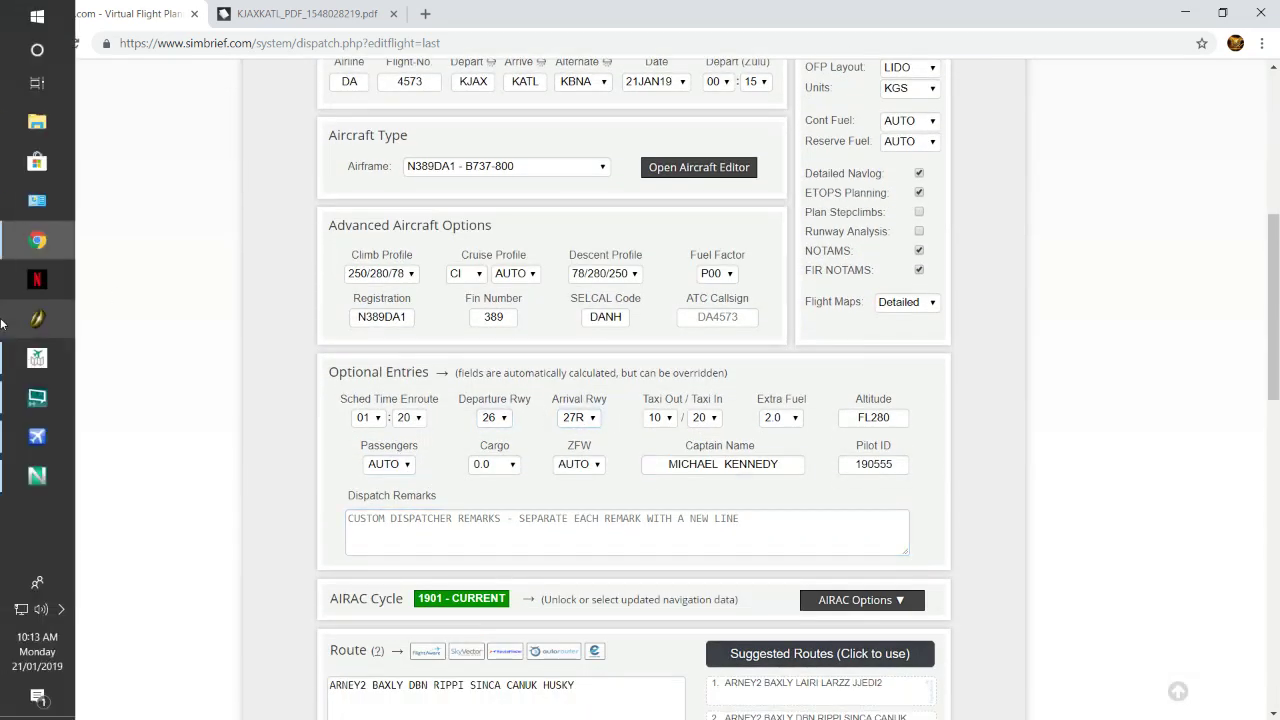
click(38, 448)
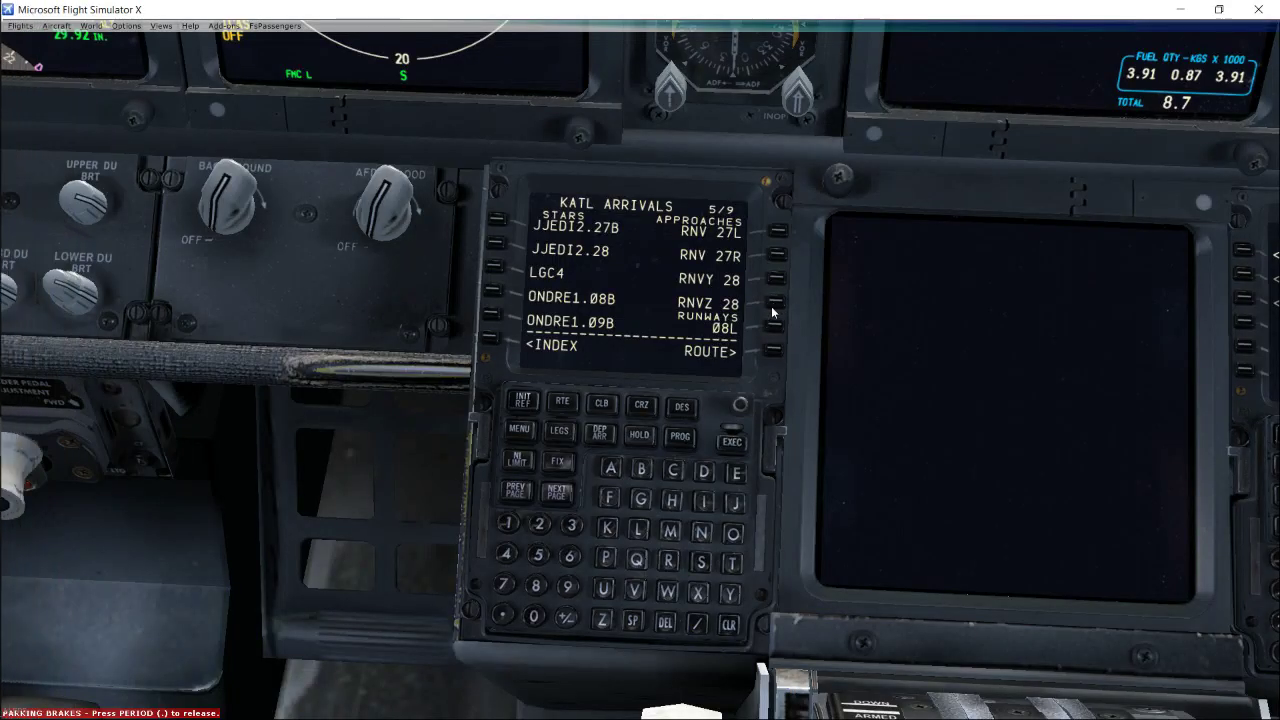
click(552, 494)
click(517, 490)
click(517, 490)
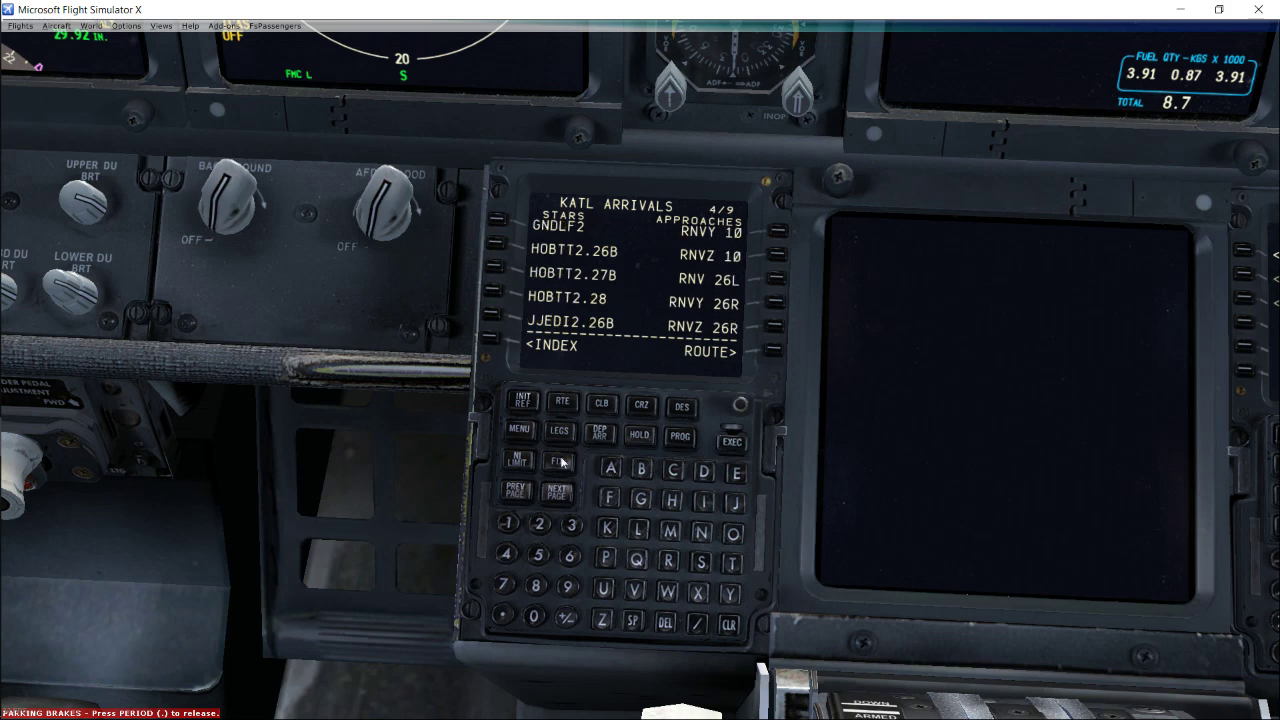
click(517, 490)
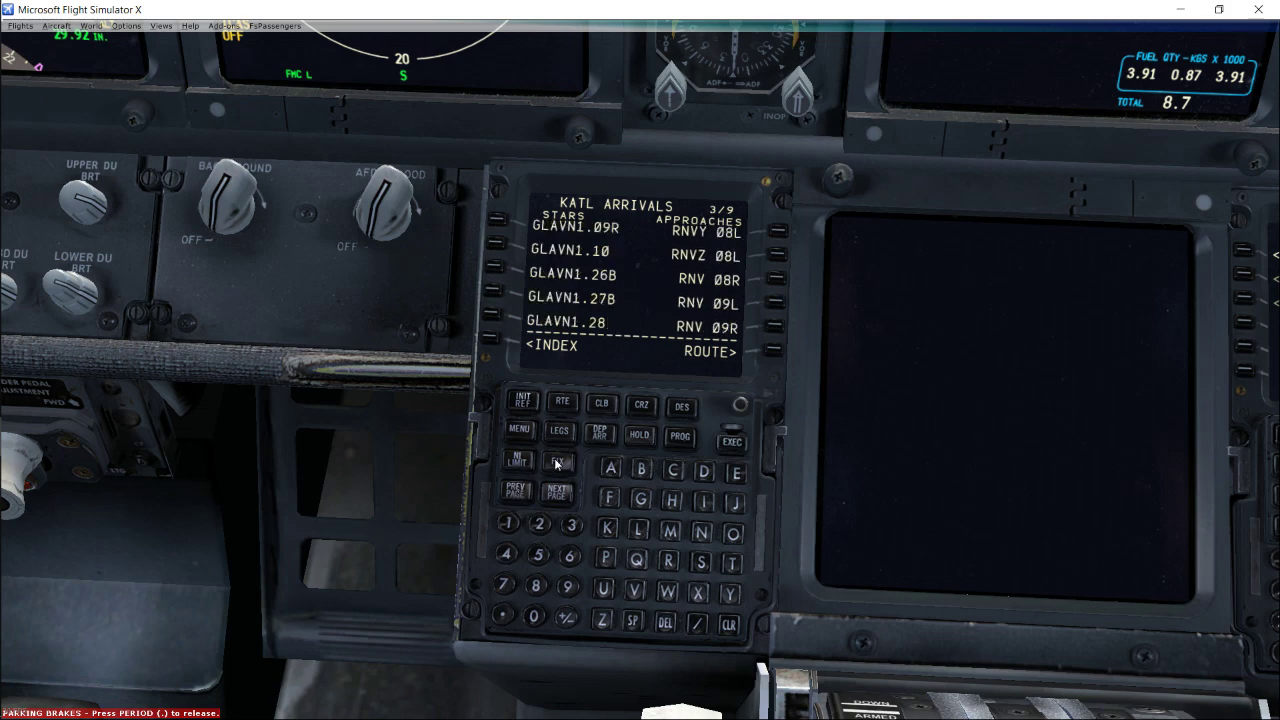
click(509, 497)
click(774, 302)
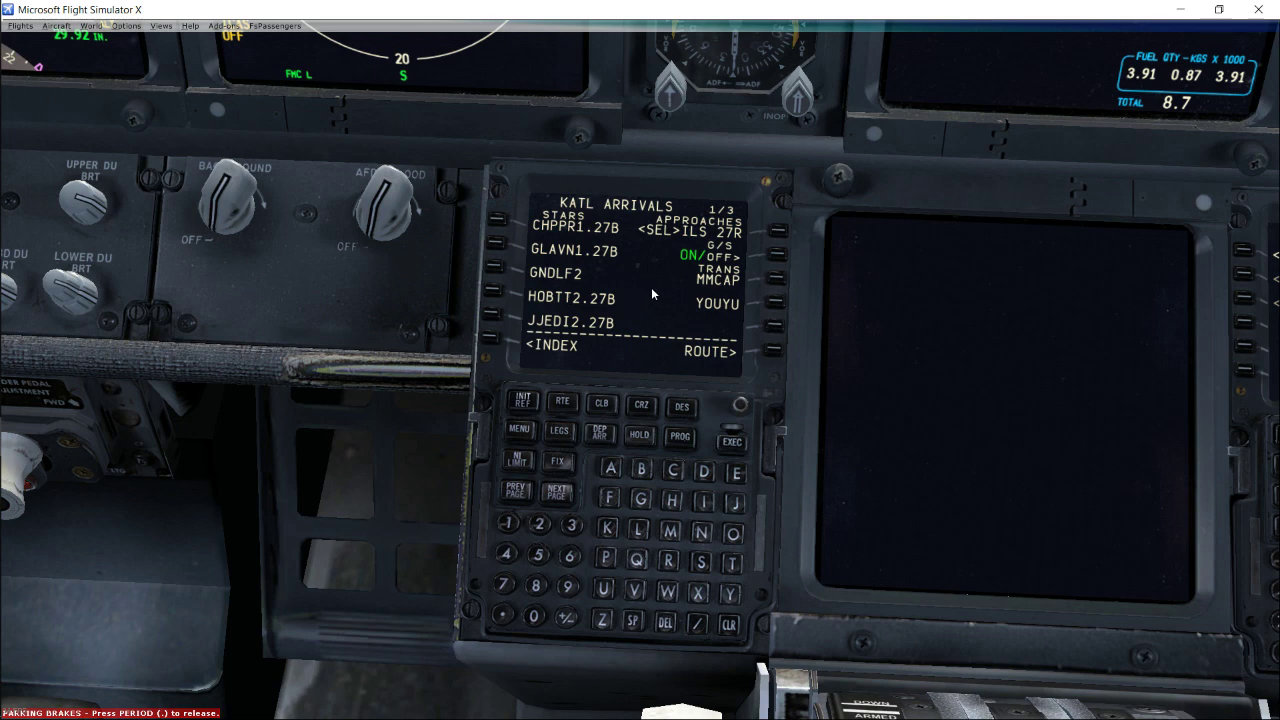
- Bring the navigation display into view and compare its final waypoints with the STARs offered for ILS 27R
key(shift+KP_Up)
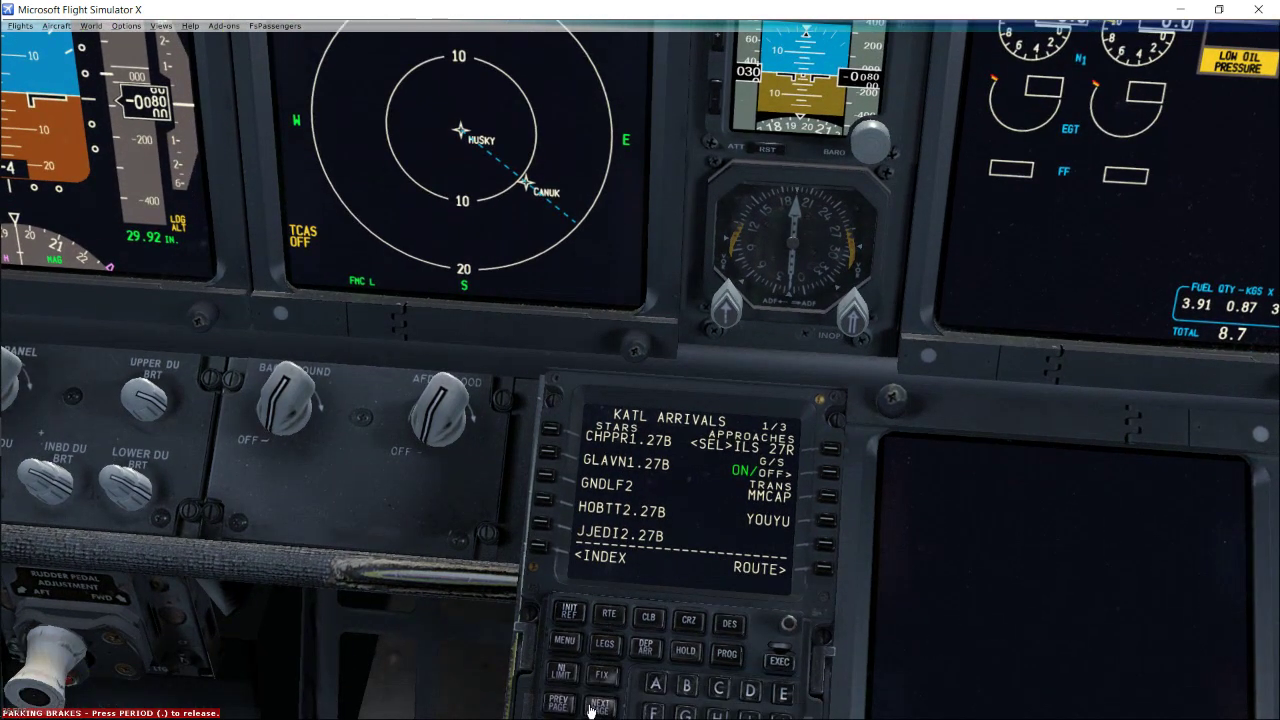
click(590, 708)
click(590, 708)
click(568, 708)
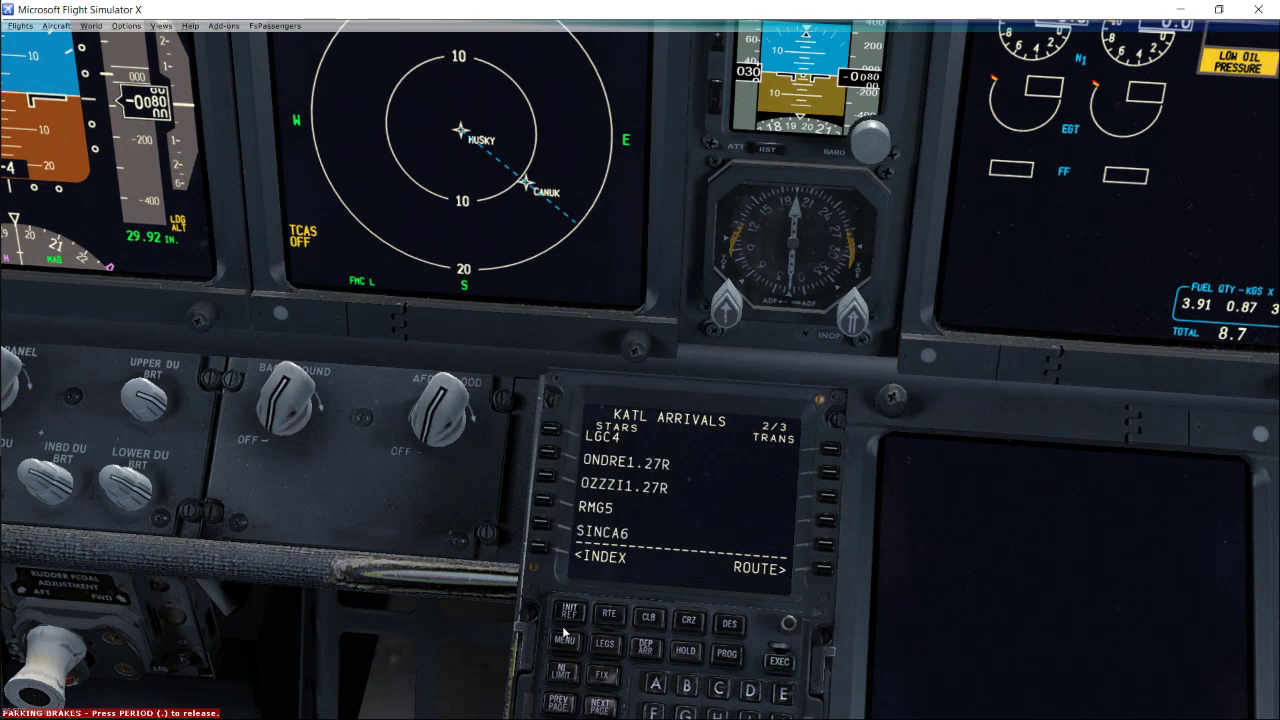
click(558, 704)
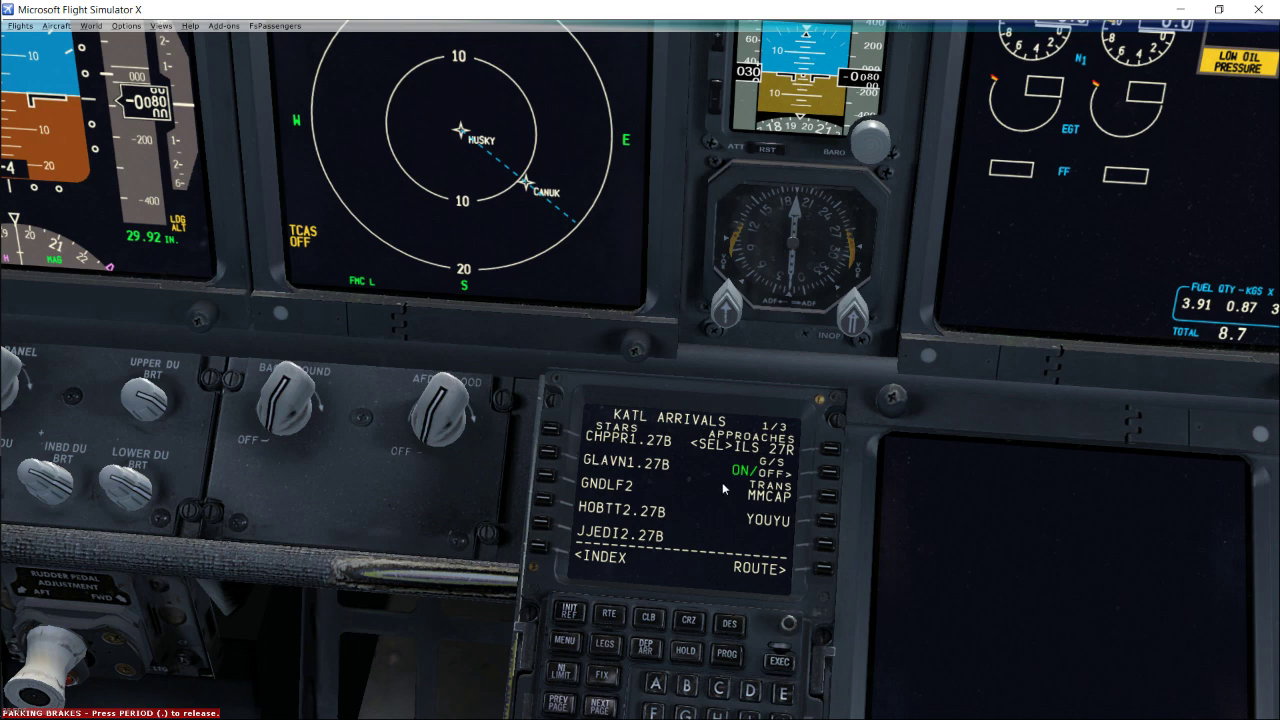
- Switch to Navigraph Charts and list the STAR charts for KATL
mouse_move(3, 358)
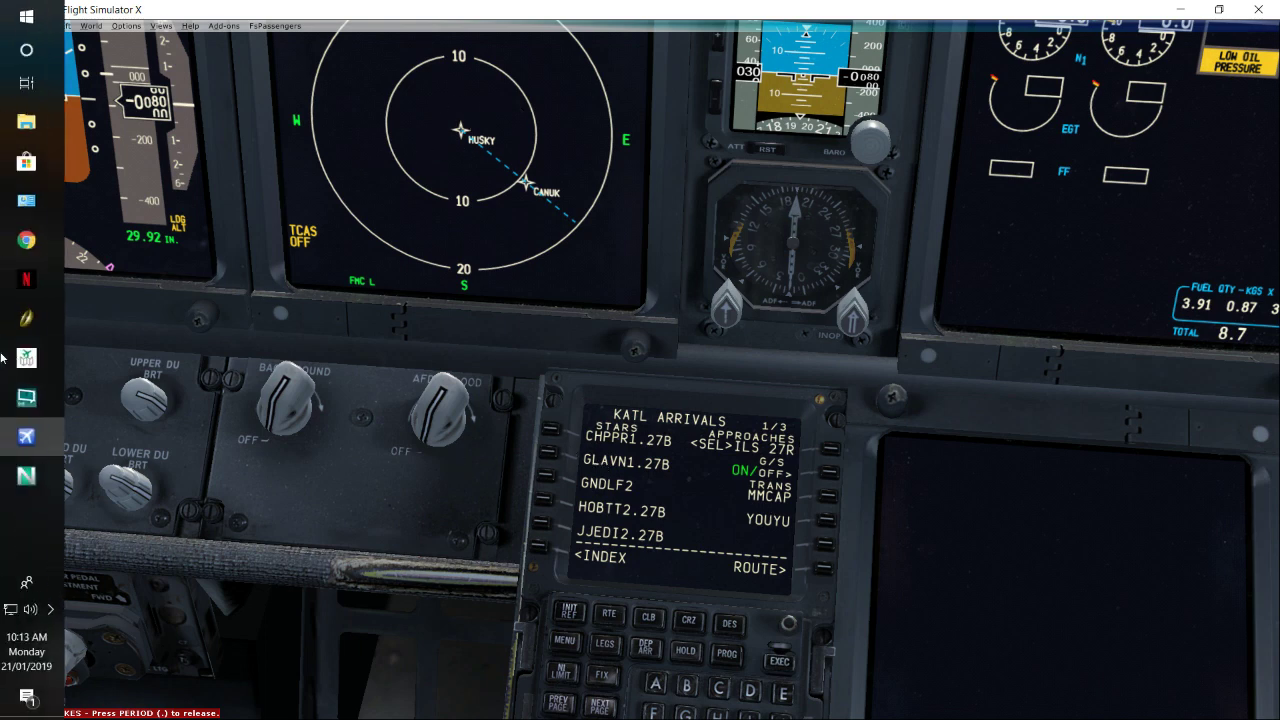
click(18, 370)
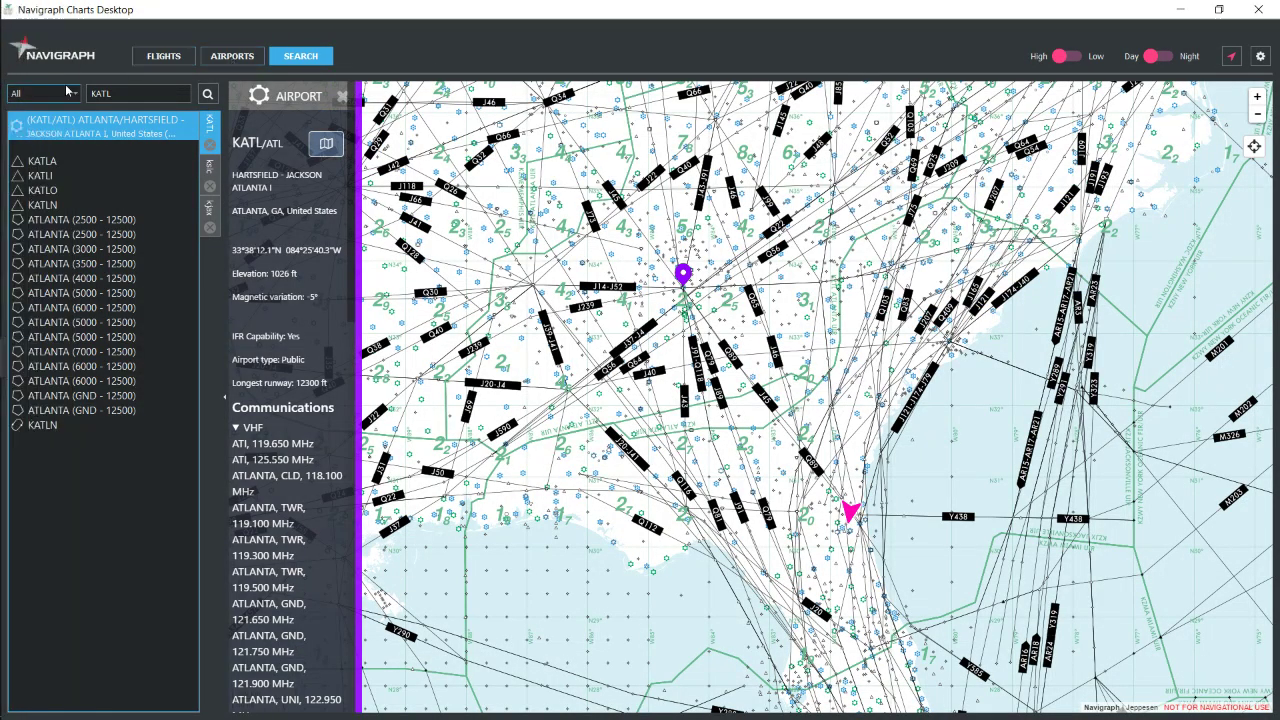
click(225, 58)
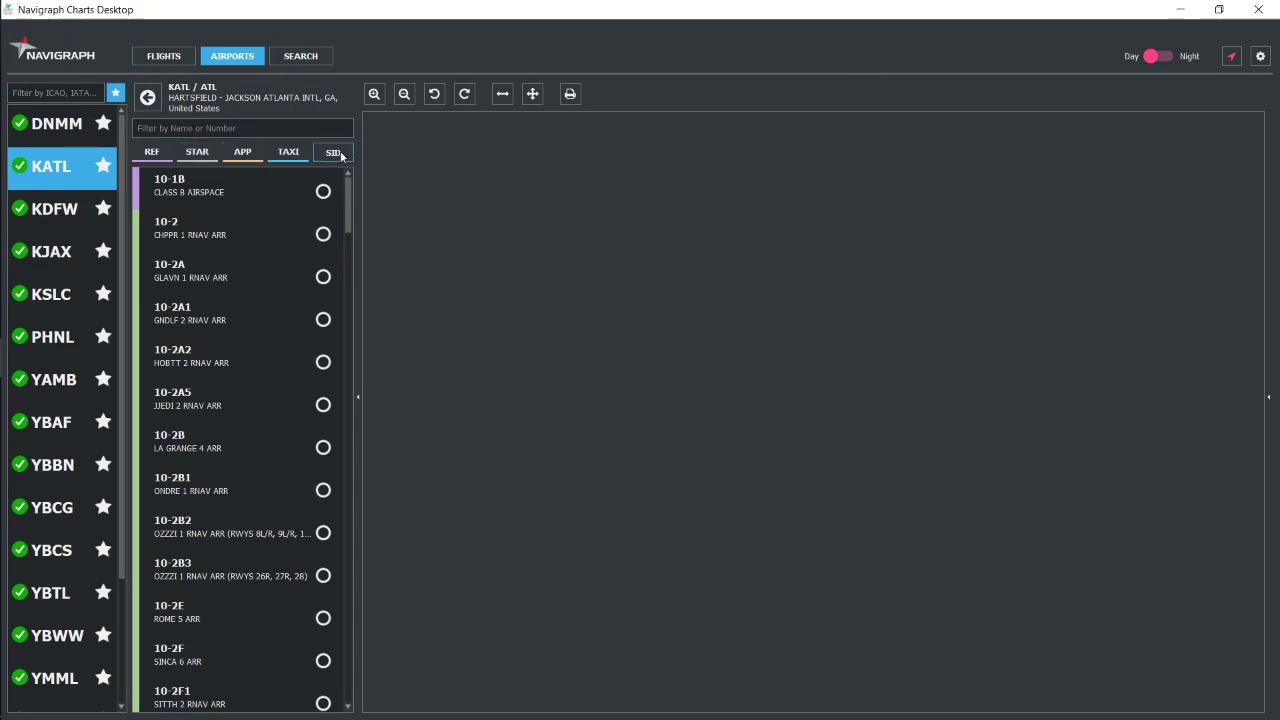
click(197, 155)
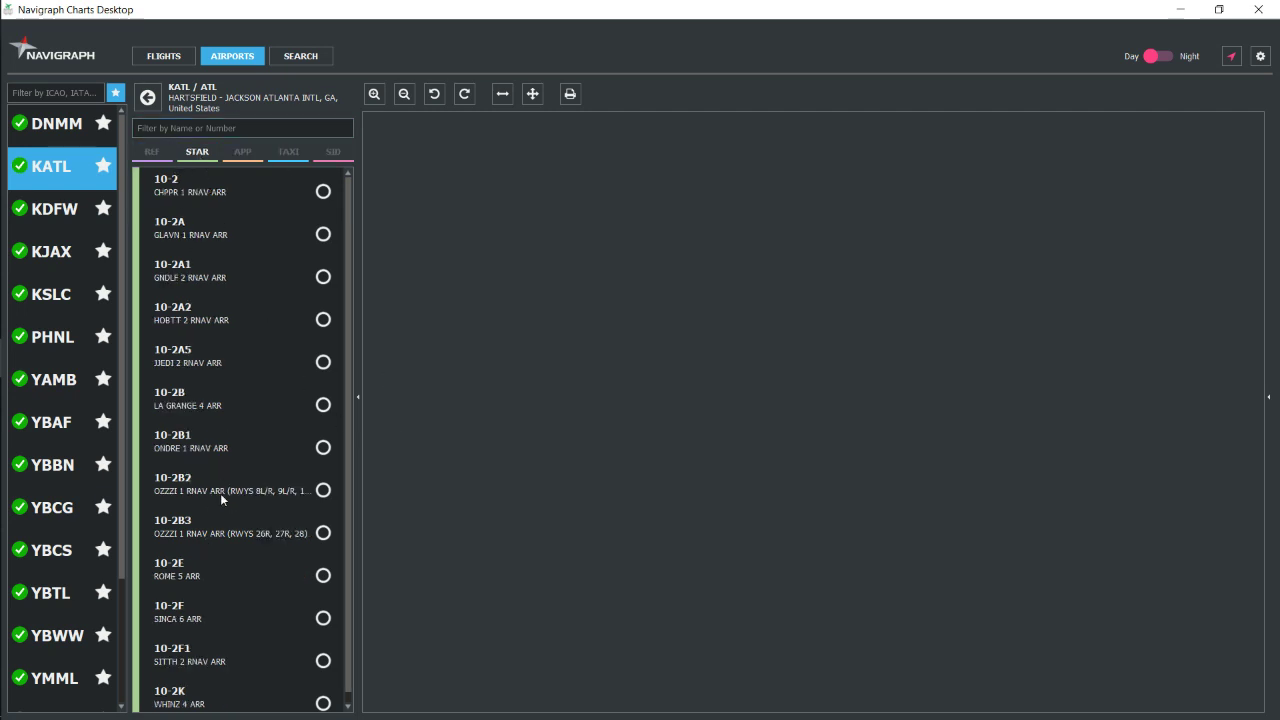
- Review the KATL STAR charts CHPPR 1, GLAVN 1, GNDLF 2, HOBTT 2 and JJEDI 2 in turn
click(205, 189)
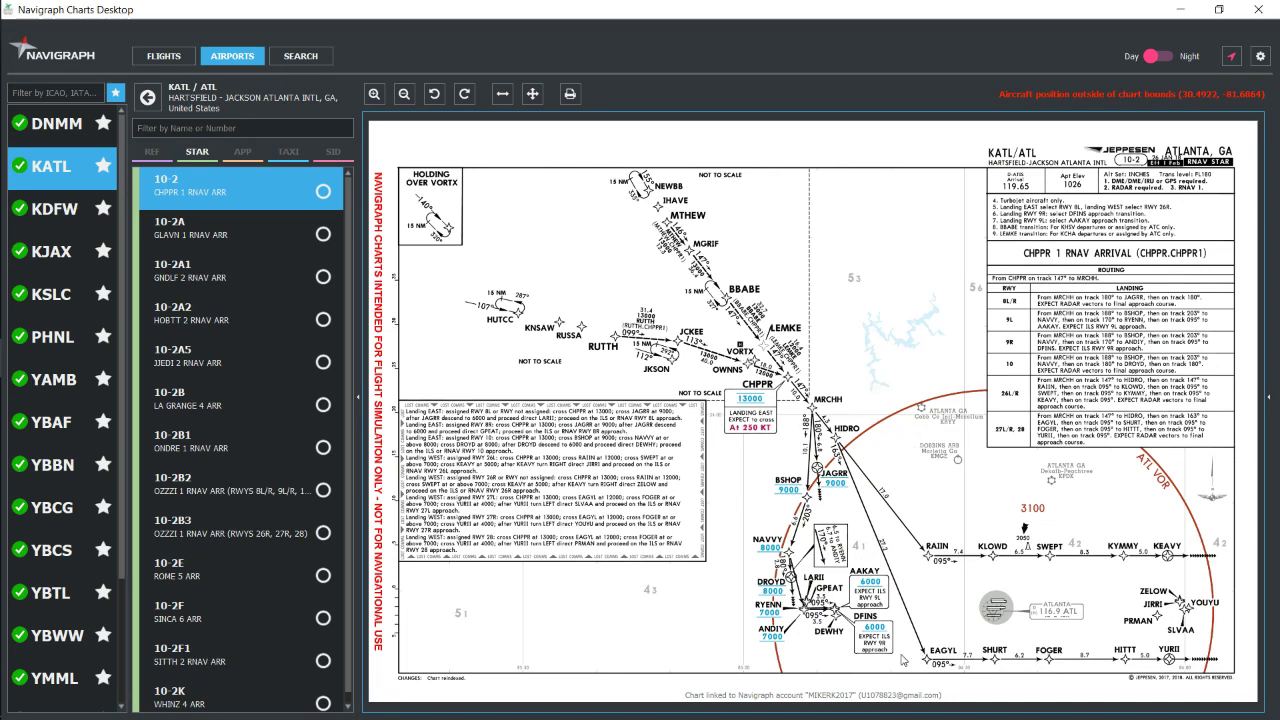
click(200, 233)
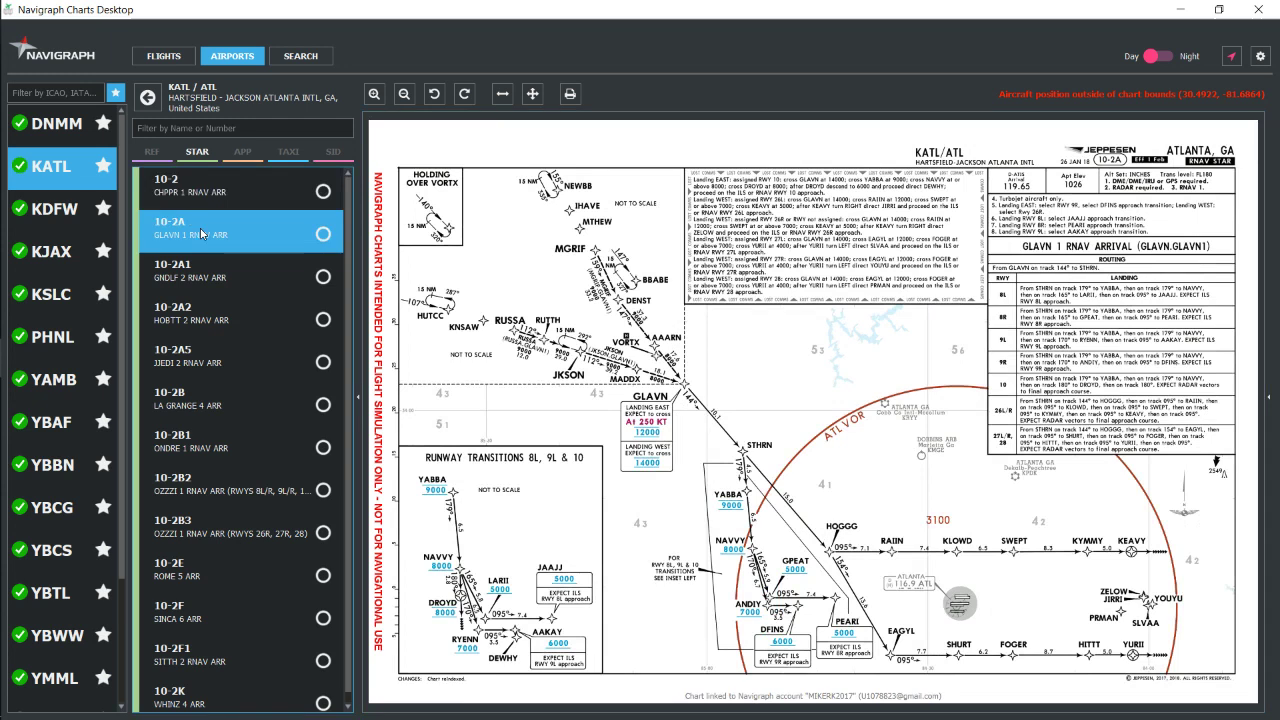
click(211, 278)
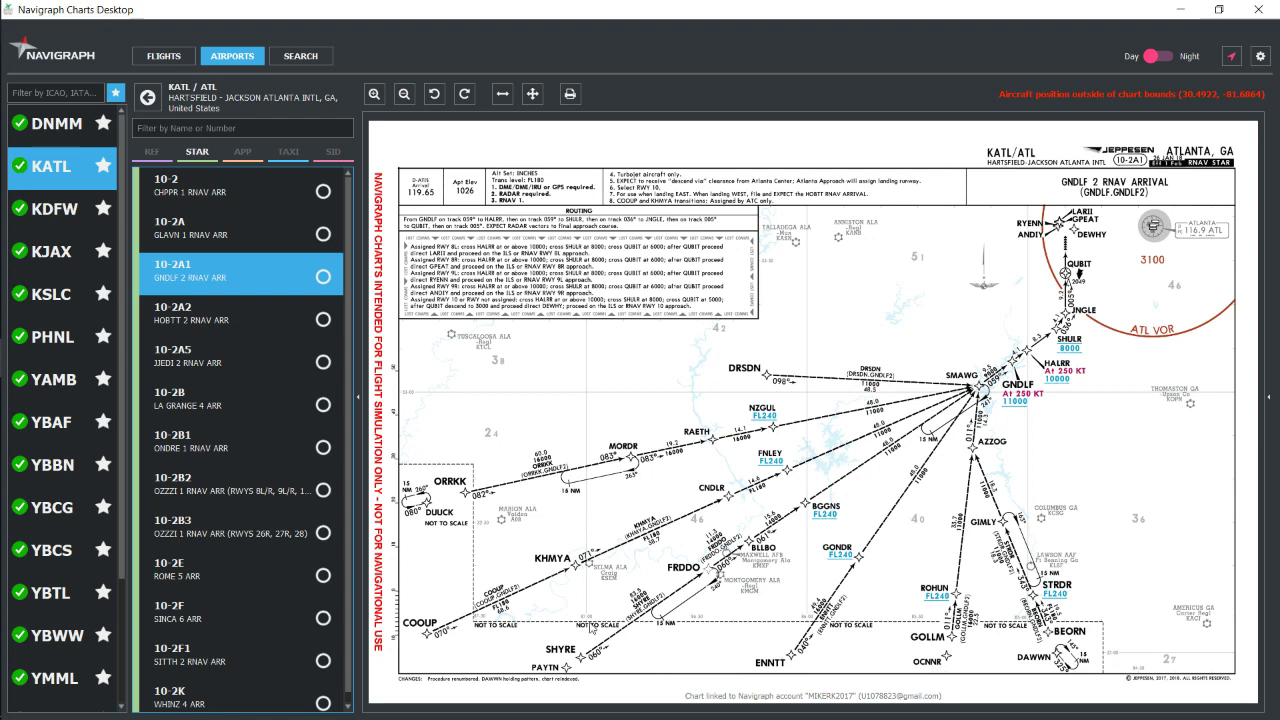
click(213, 317)
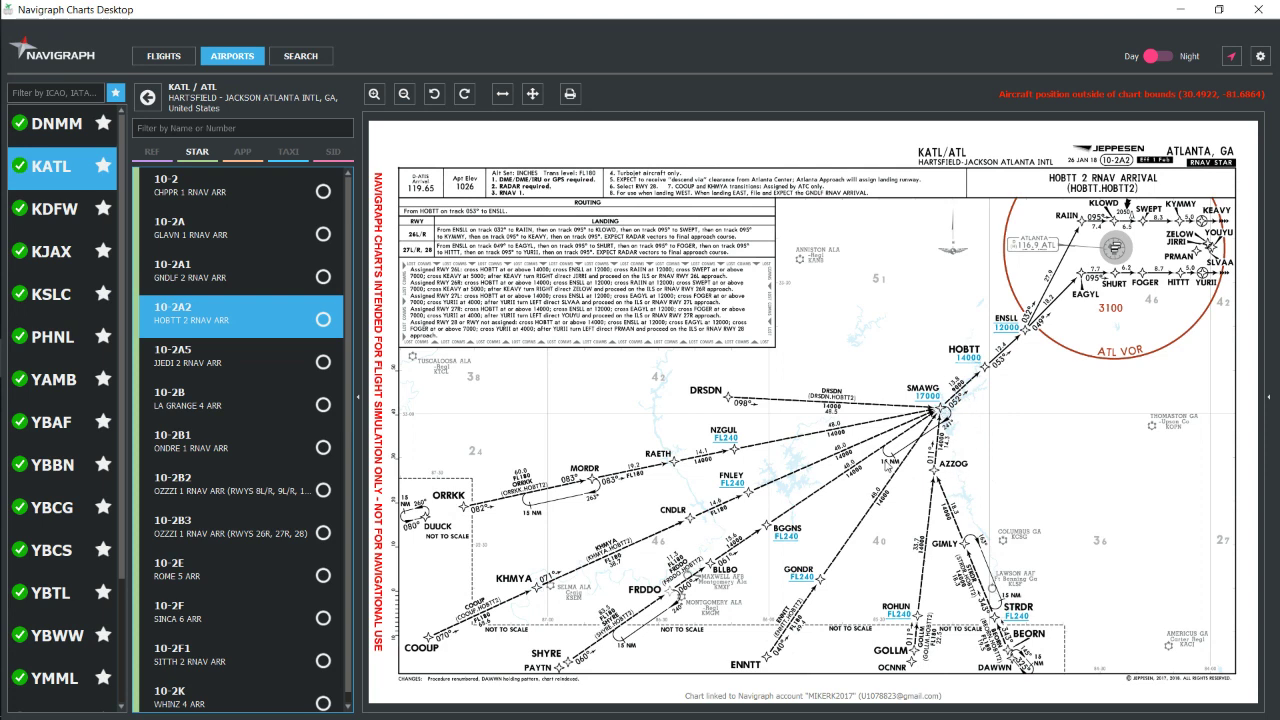
click(223, 362)
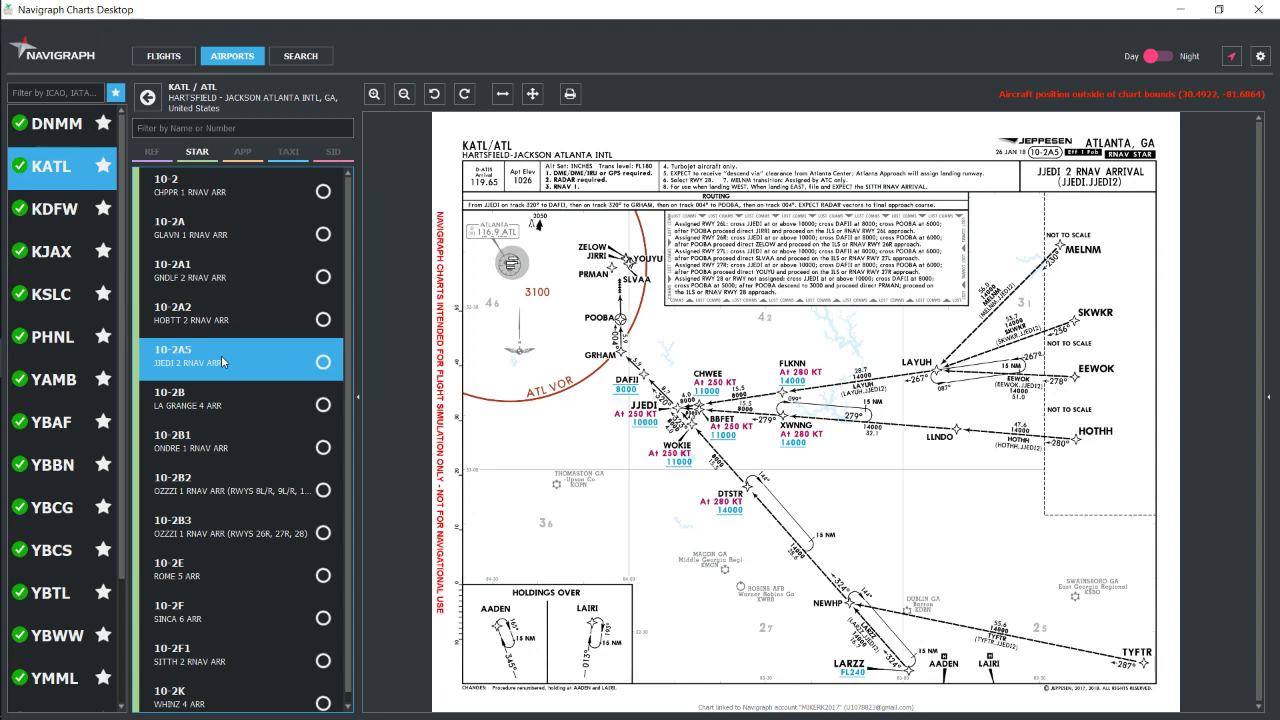
- Switch to Flight Simulator to check the STARs listed for ILS 27R, and return to the JJEDI 2 chart in Navigraph Charts
mouse_move(4, 380)
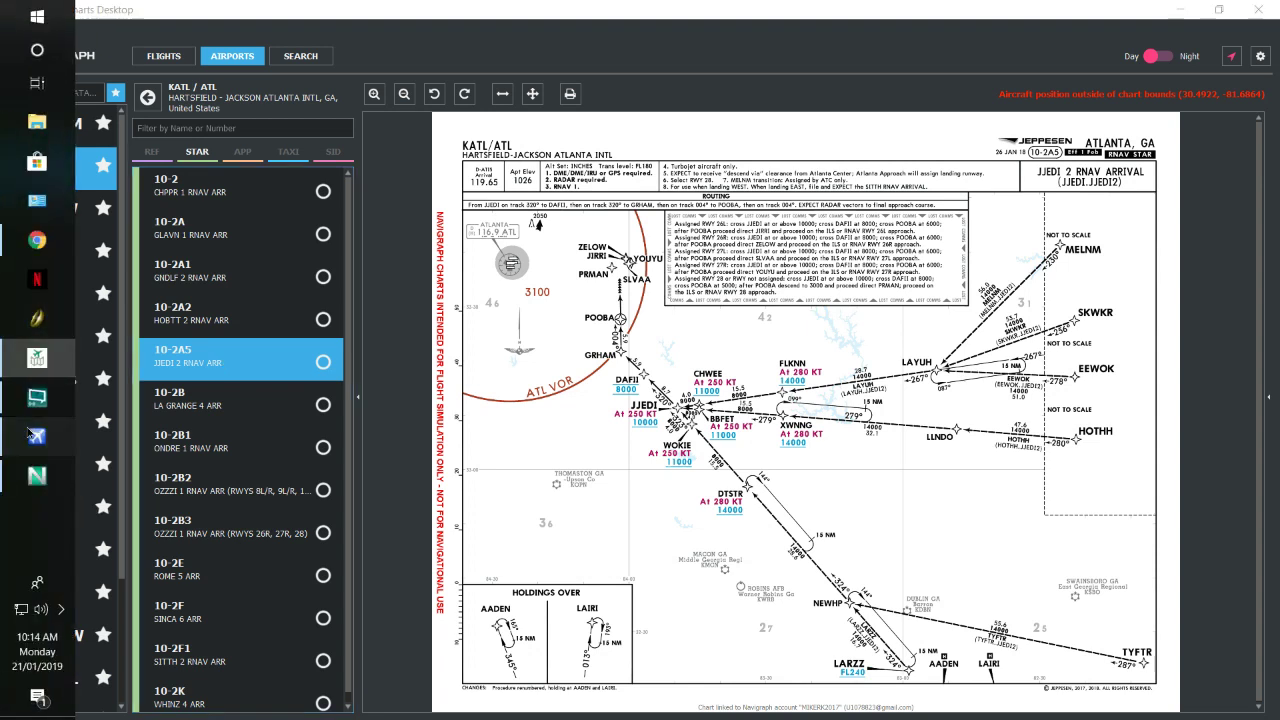
click(36, 436)
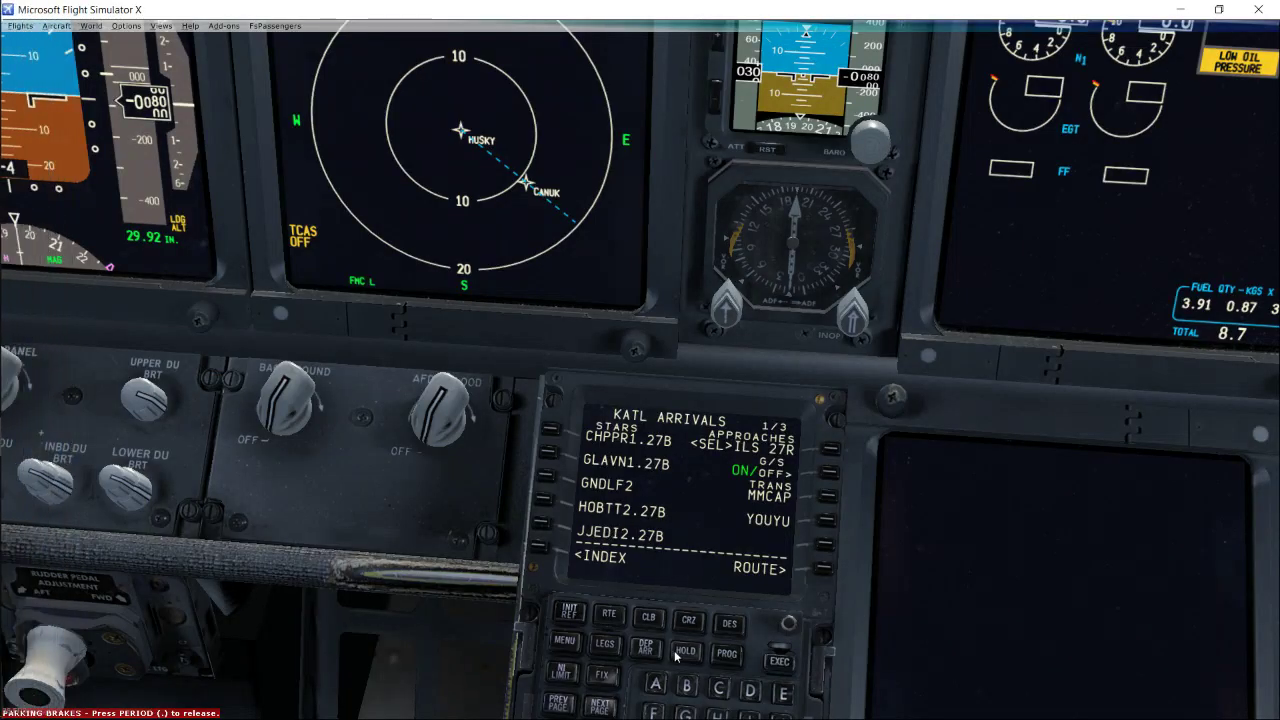
mouse_move(4, 300)
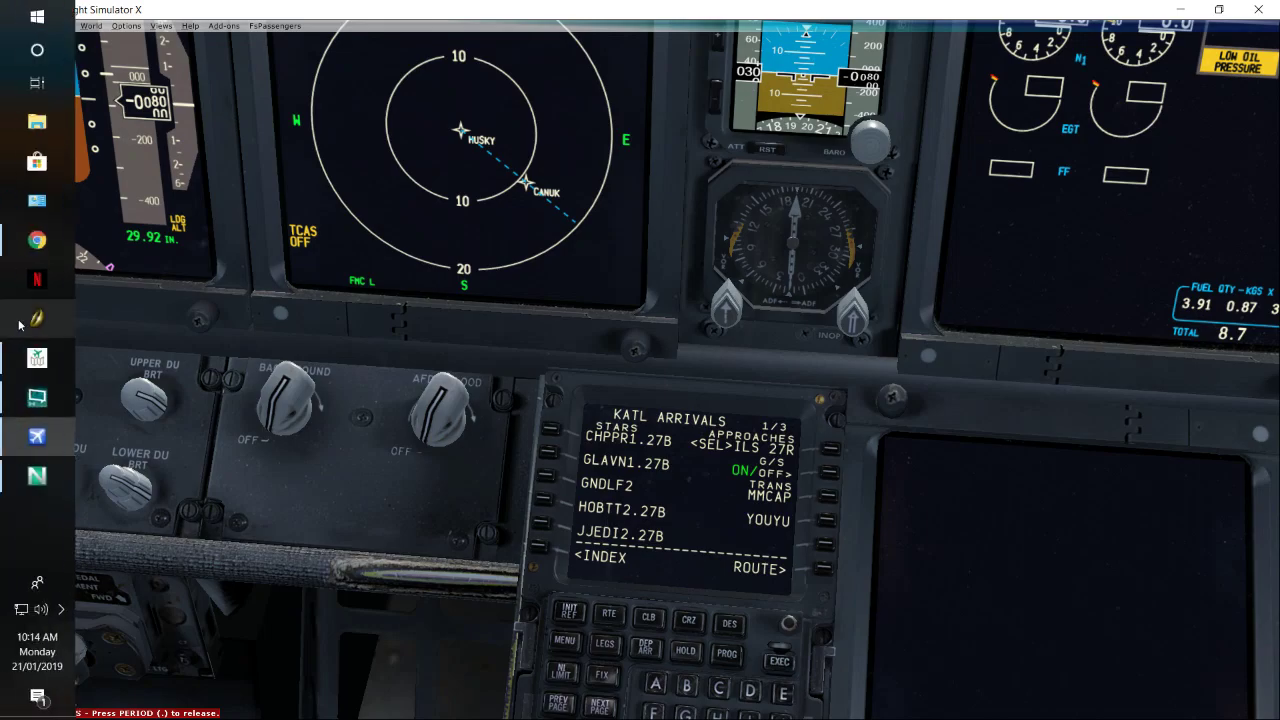
click(36, 242)
click(33, 360)
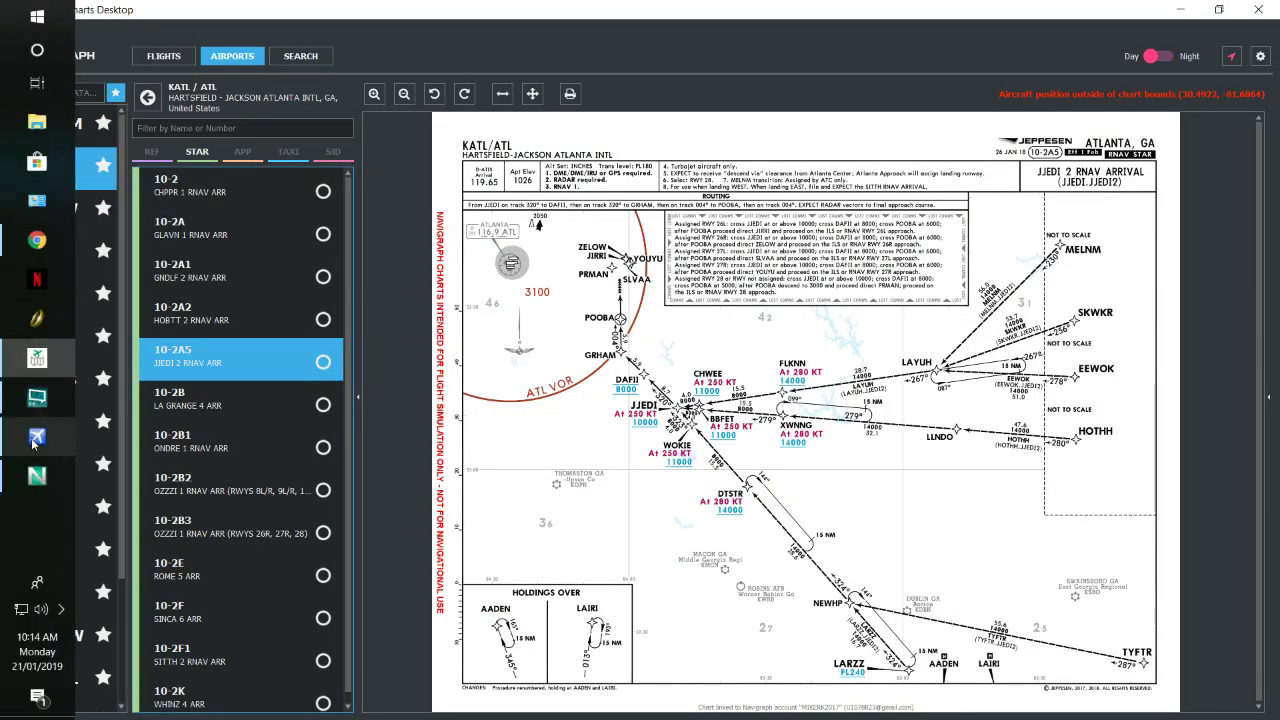
mouse_move(37, 440)
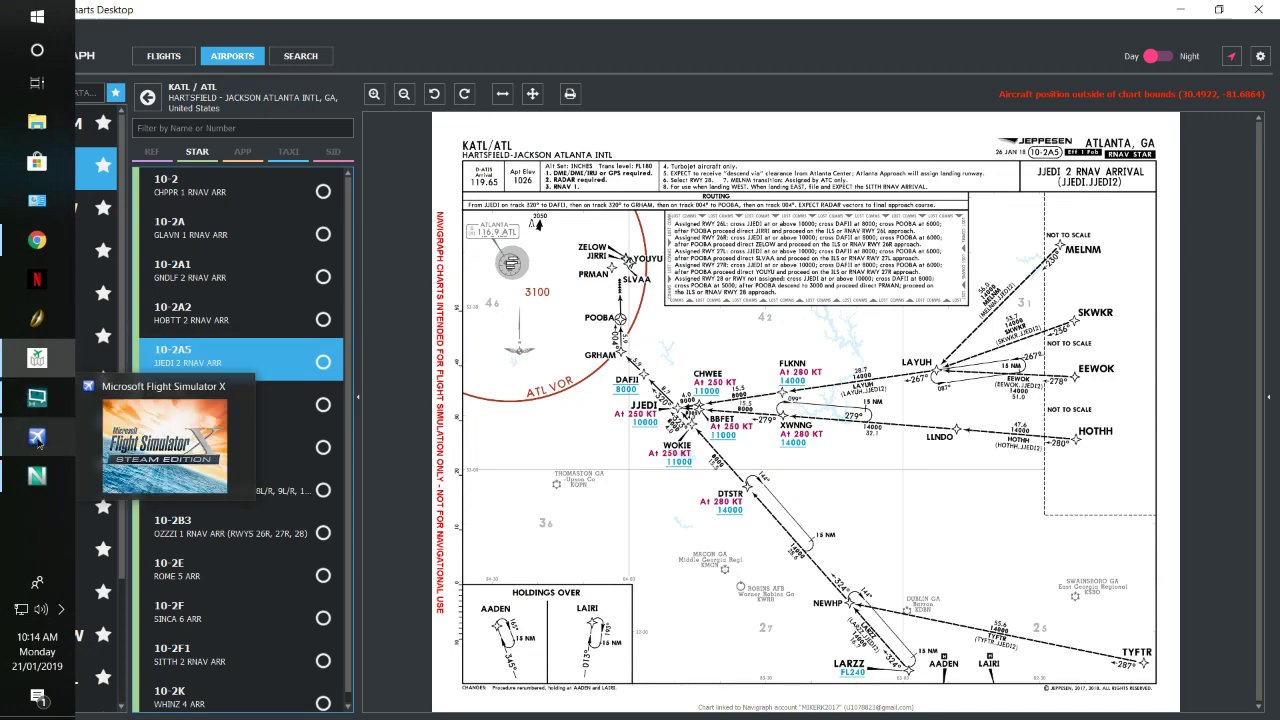
- Switch to Flight Simulator and page through the FMC route legs to the waypoints before the route discontinuity
click(37, 397)
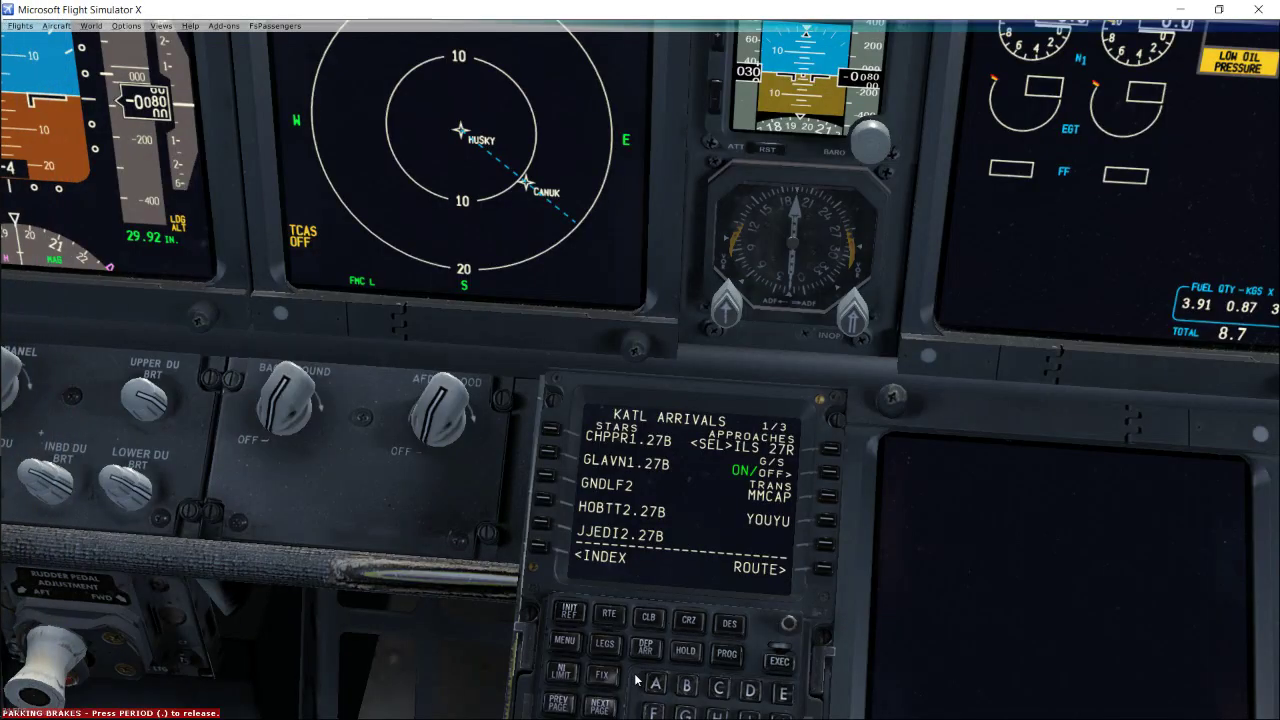
click(605, 645)
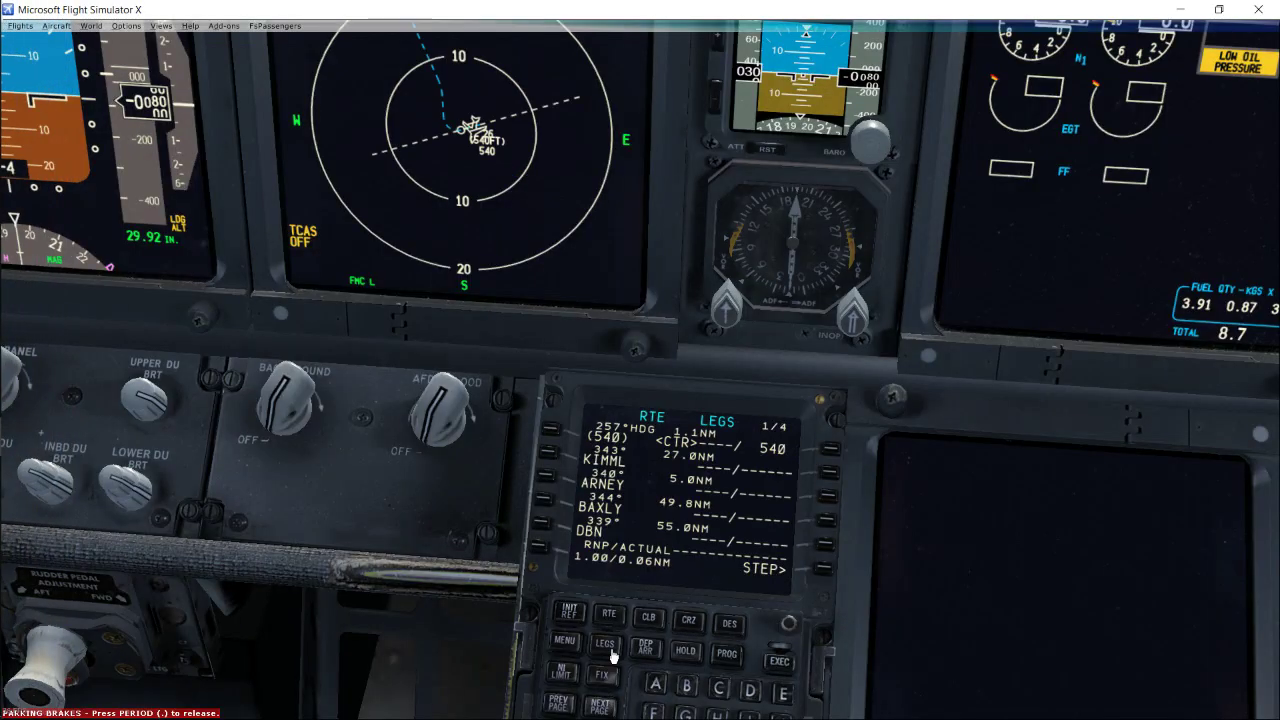
click(603, 708)
click(601, 708)
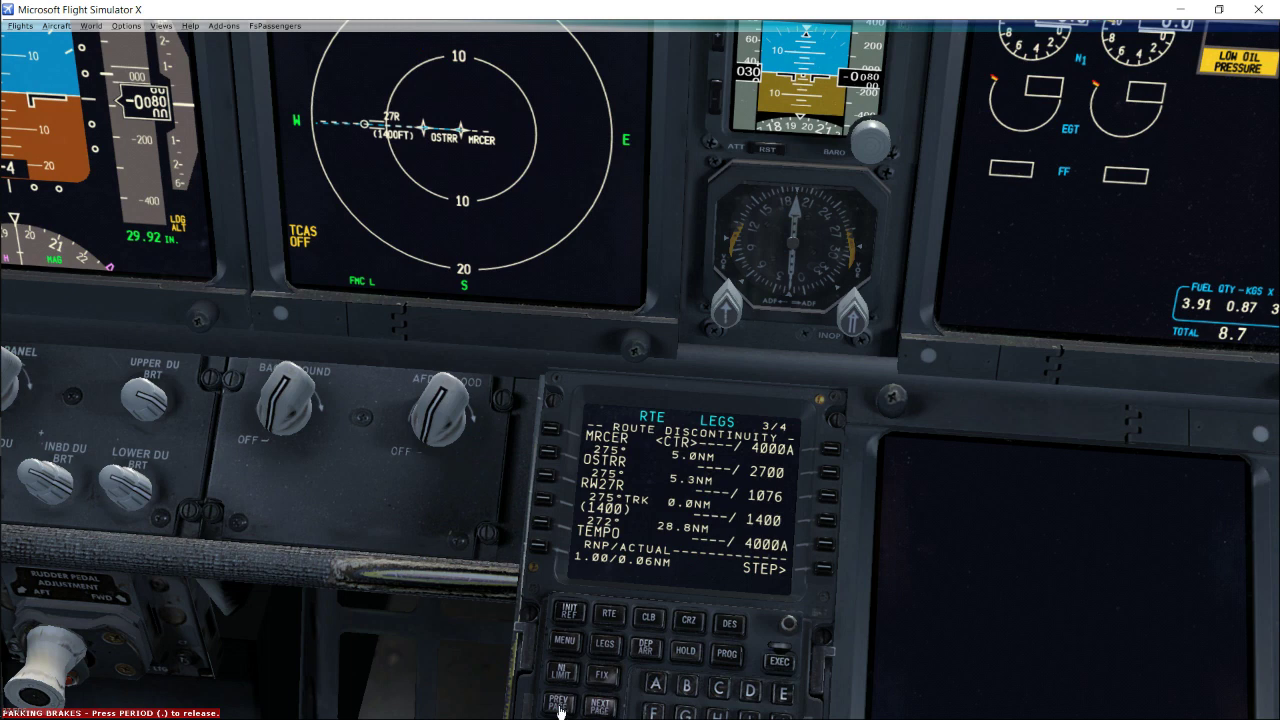
click(560, 705)
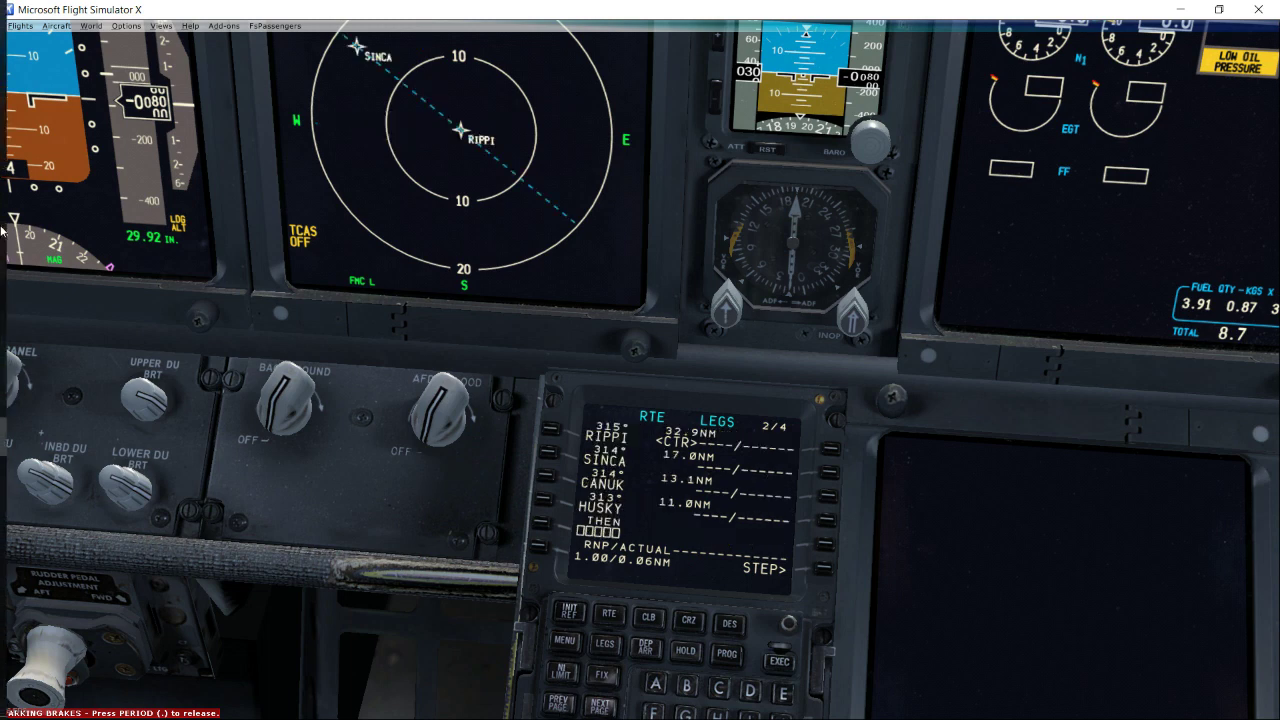
- Return to Navigraph Charts, open the LA GRANGE 4 arrival chart and dismiss the JavaScript error dialogs
mouse_move(4, 300)
click(37, 397)
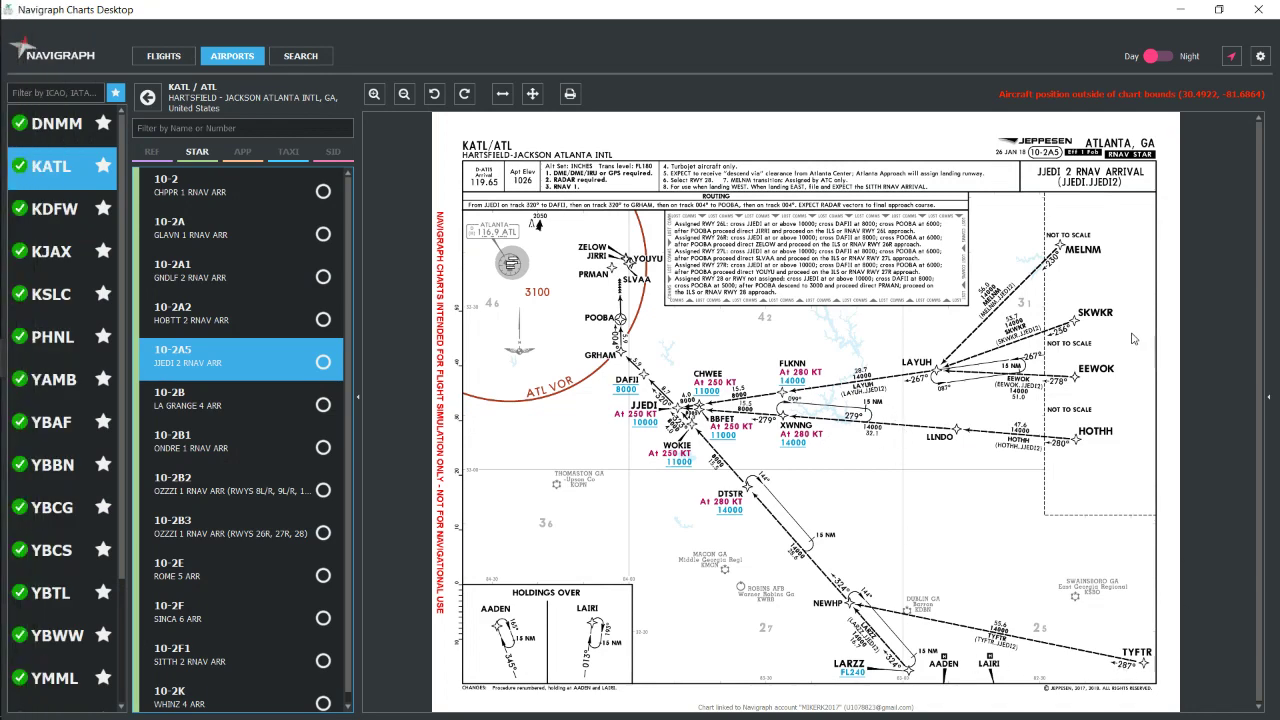
click(199, 405)
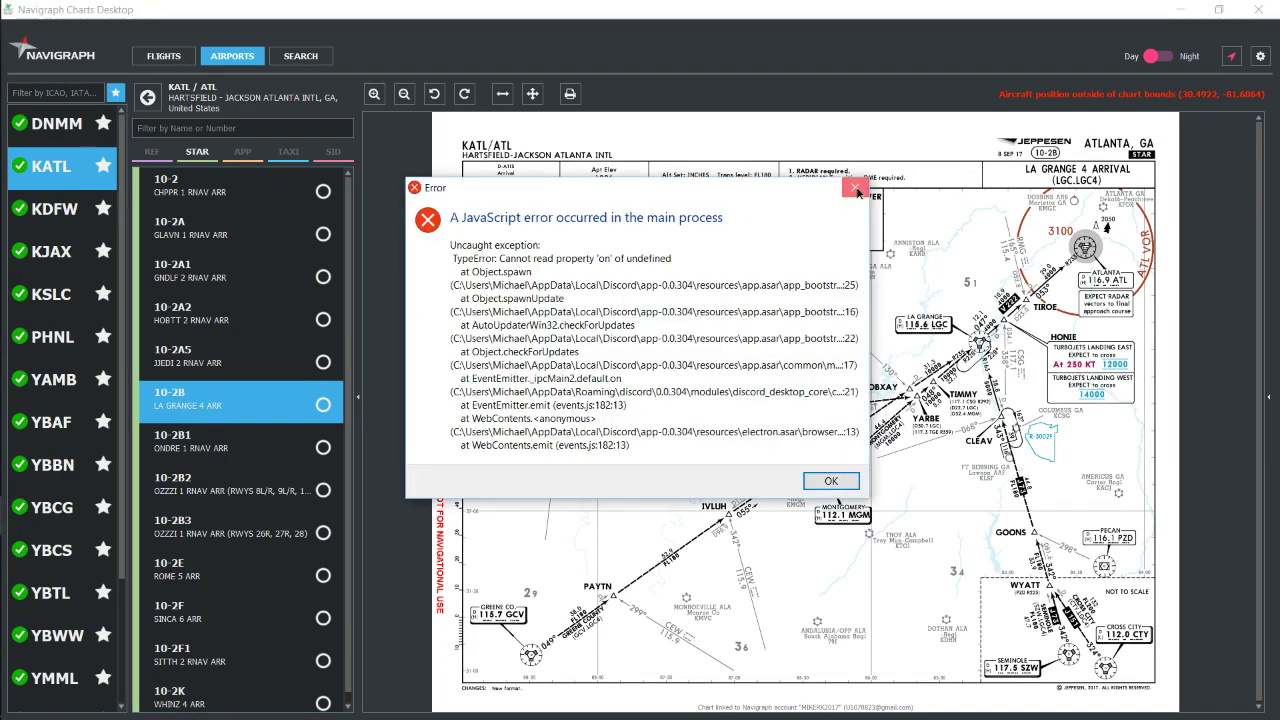
click(857, 191)
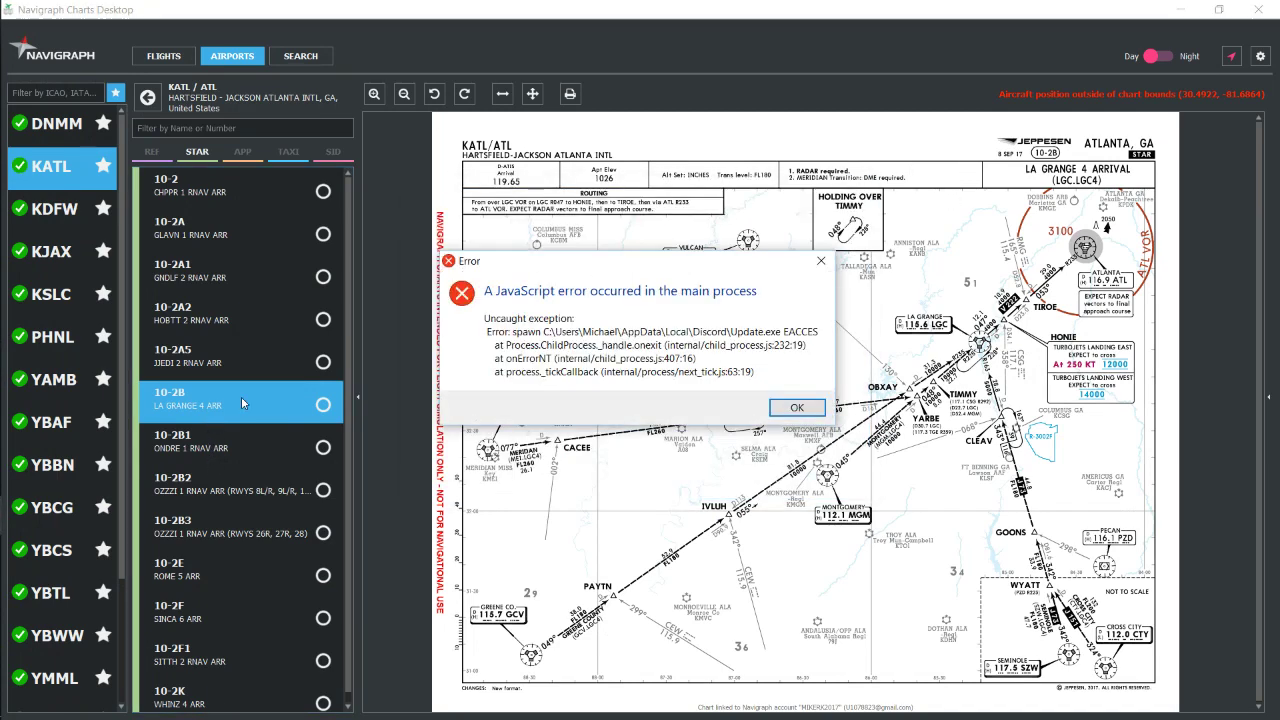
click(819, 262)
mouse_move(26, 442)
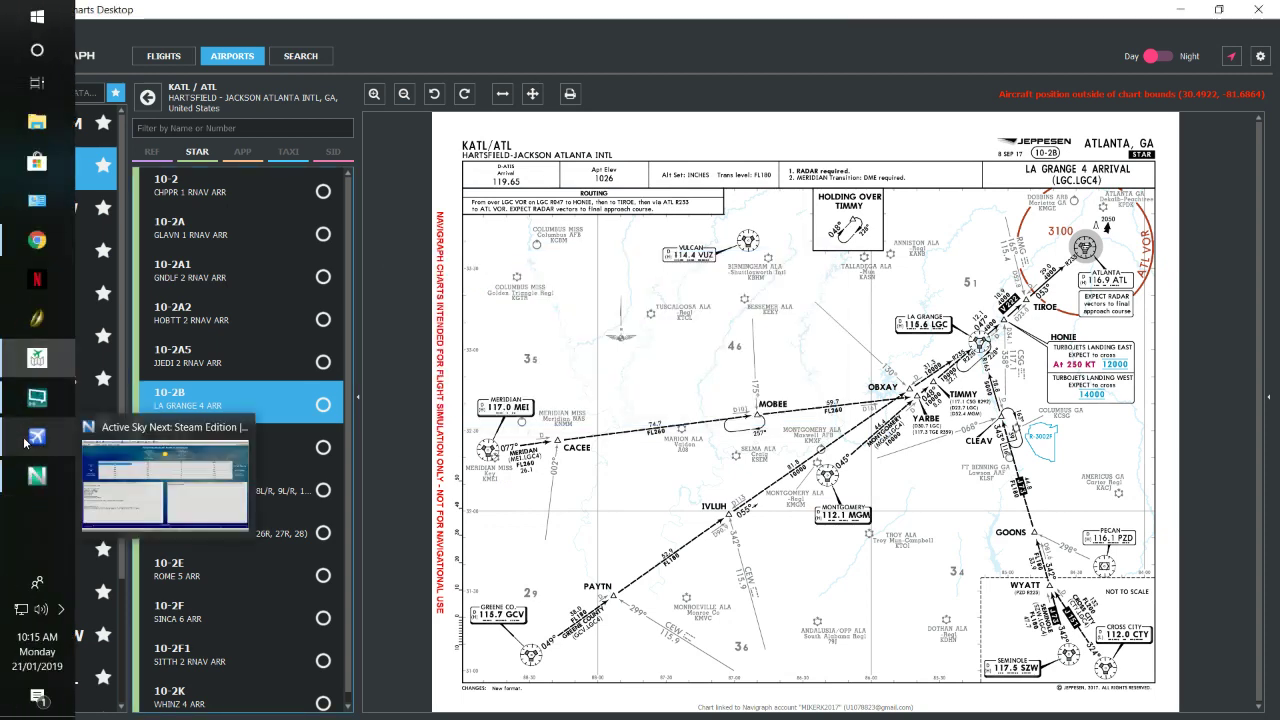
- Review the ONDRE 1, both OZZZI 1, ROME 5 and SITTH 2 arrival charts for KATL
click(226, 448)
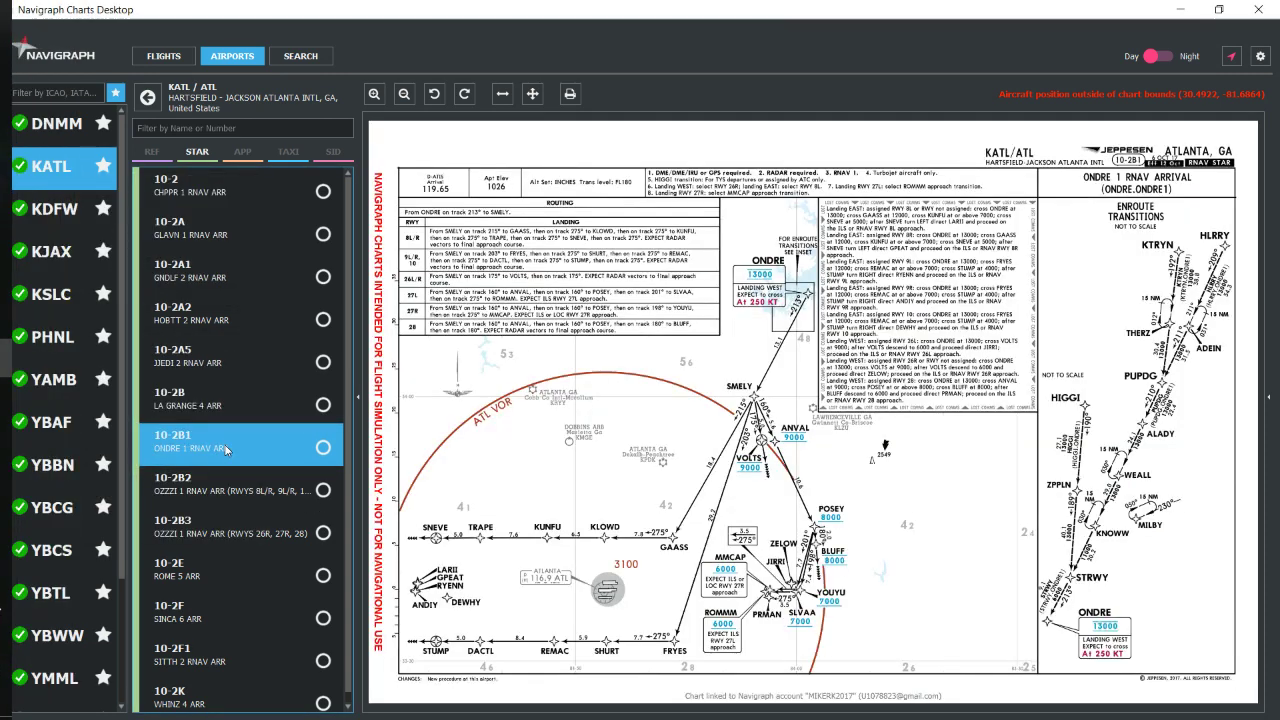
click(237, 503)
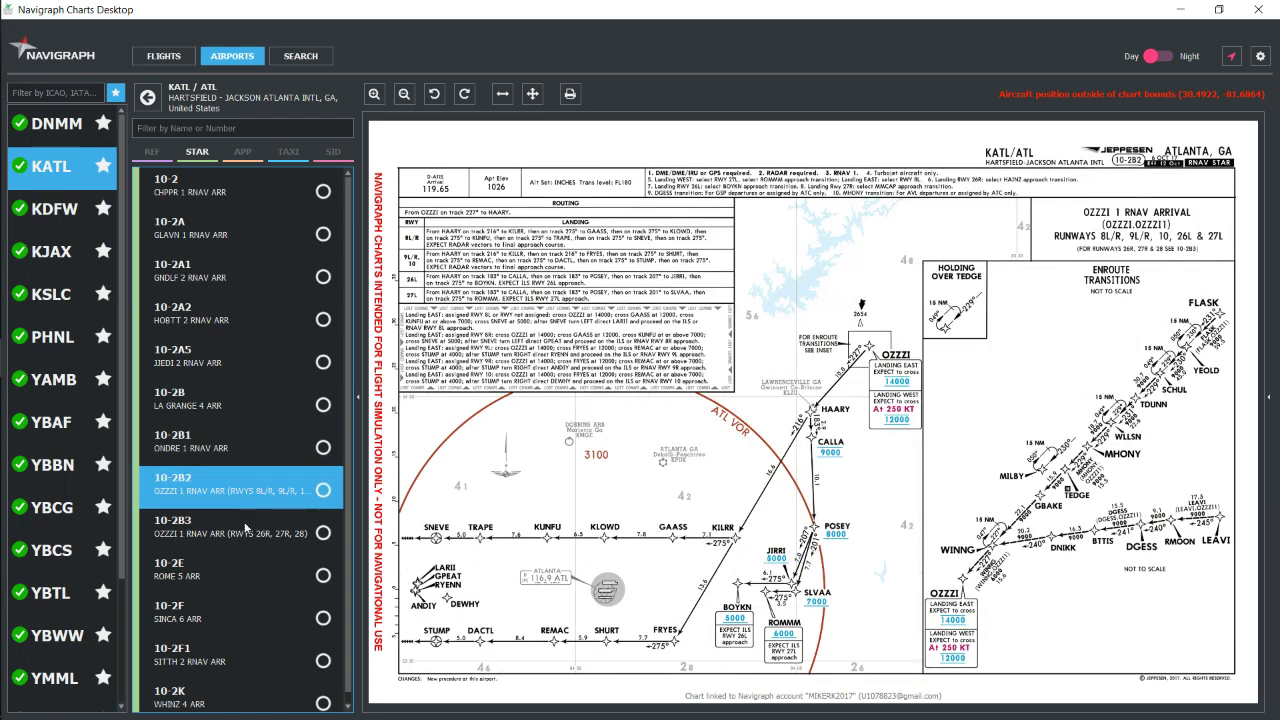
click(244, 530)
click(244, 571)
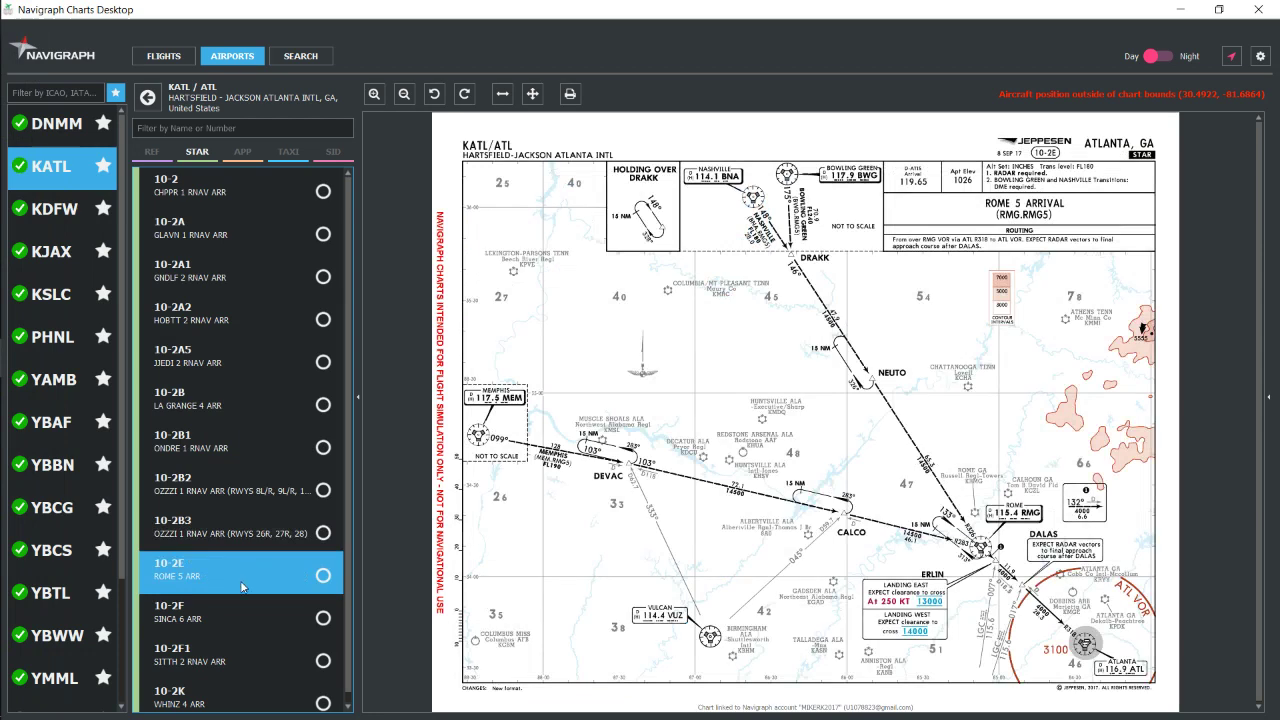
scroll(230, 608, down, 1)
click(214, 689)
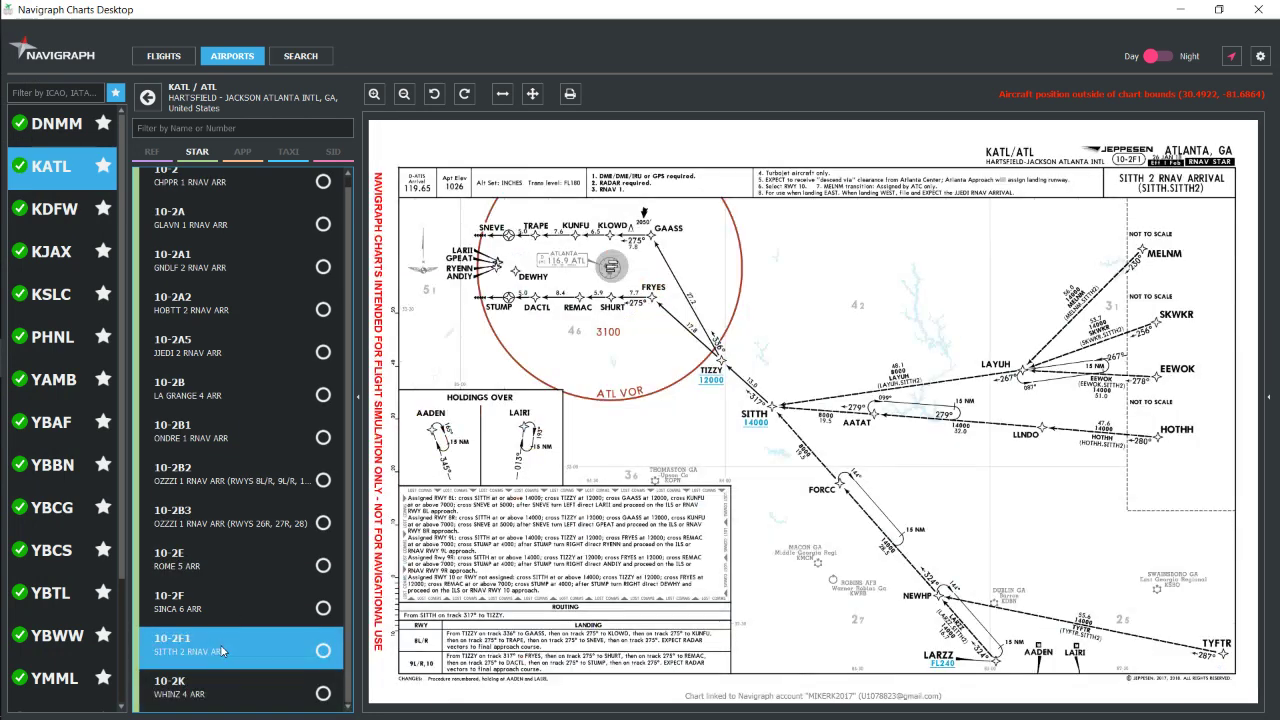
click(222, 644)
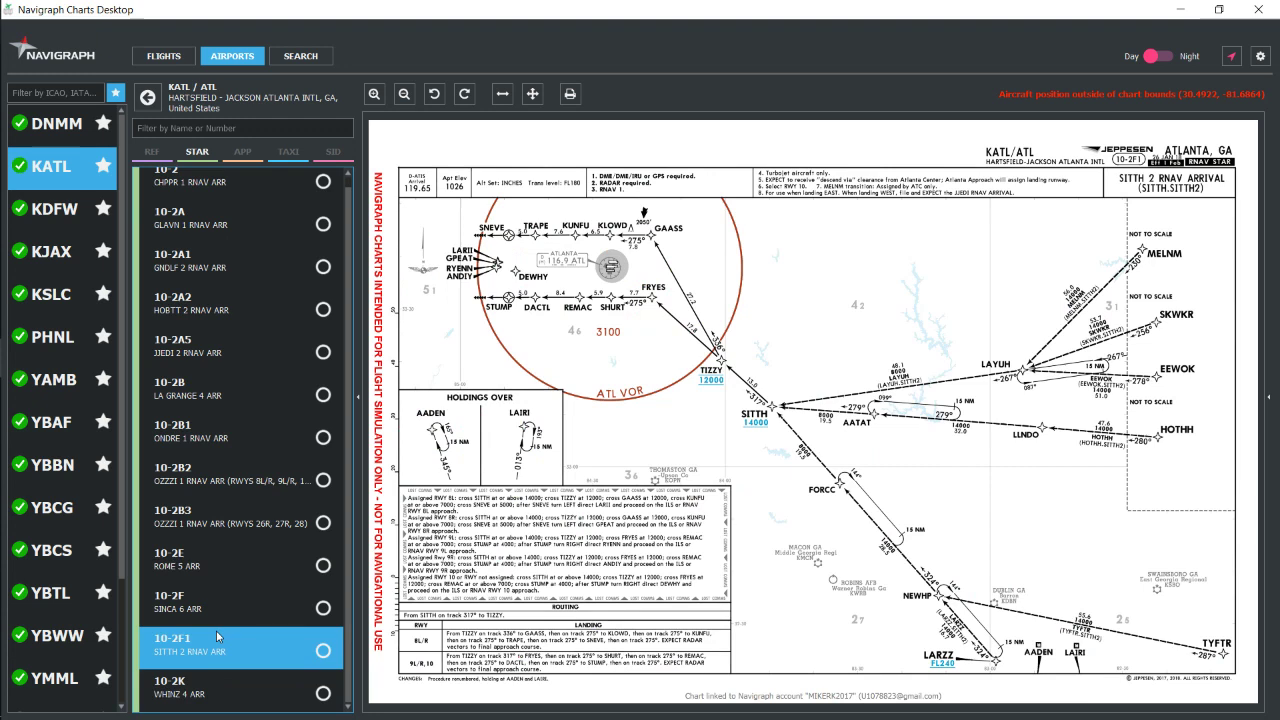
- Study the SINCA 6 arrival chart, comparing it with the ROME 5 chart
click(216, 598)
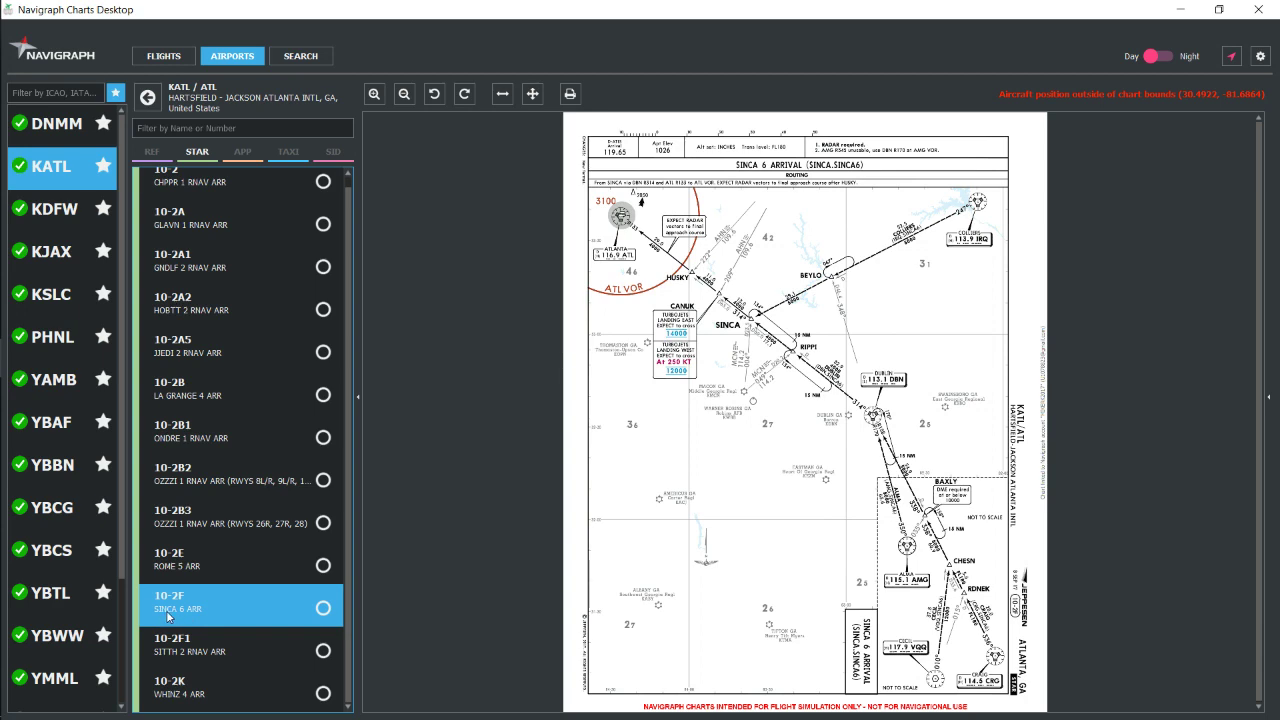
click(218, 557)
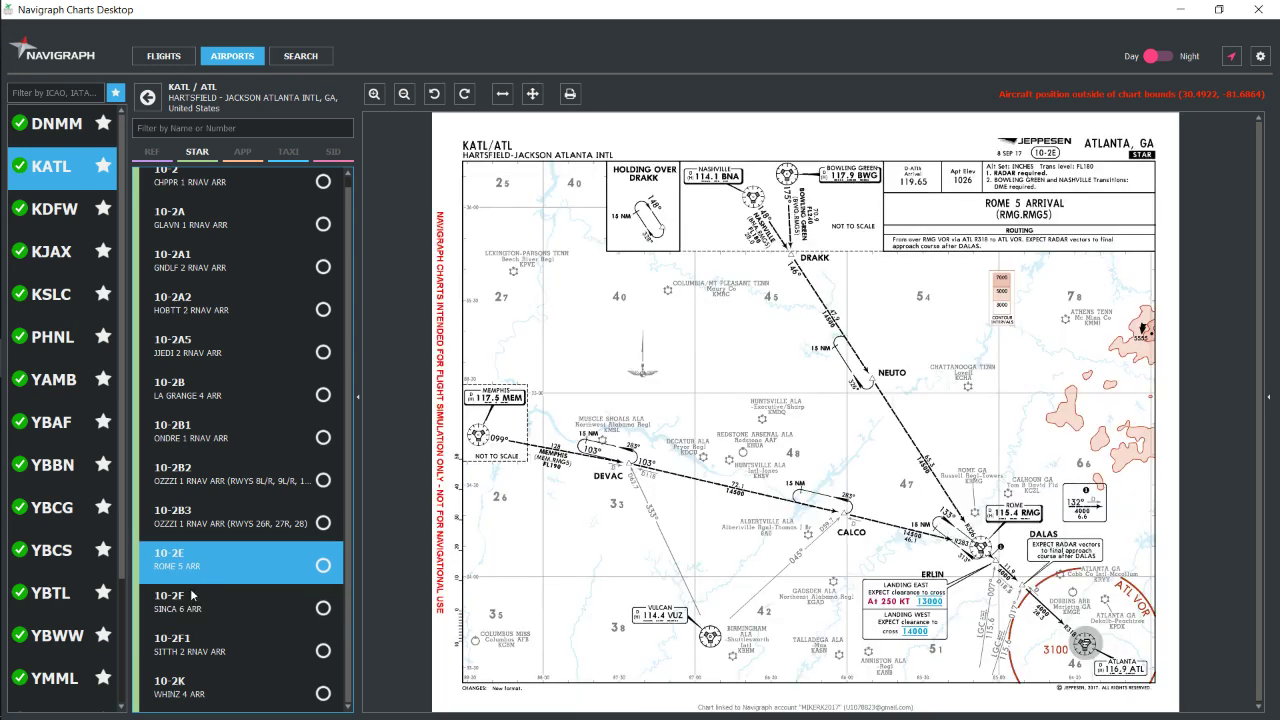
click(194, 596)
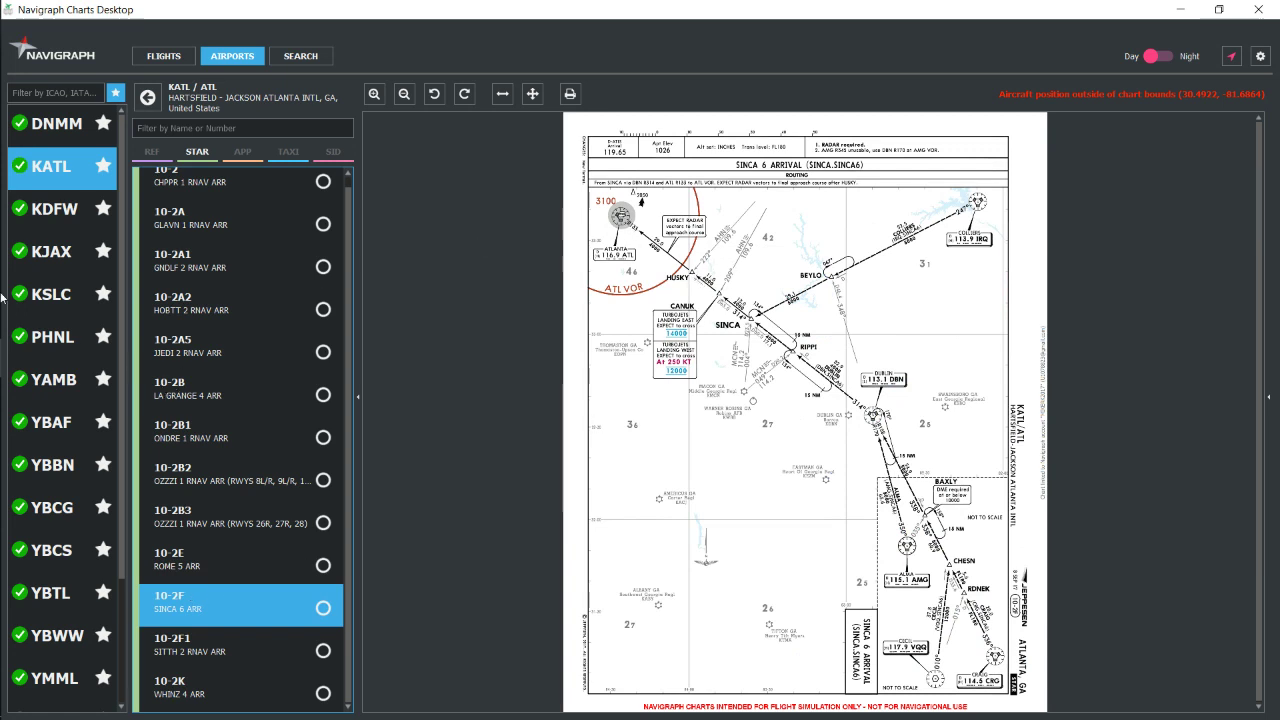
mouse_move(3, 280)
- Recheck the ONDRE 1, LA GRANGE 4, JJEDI 2, HOBTT 2 and GNDLF 2 charts for a matching arrival
click(192, 450)
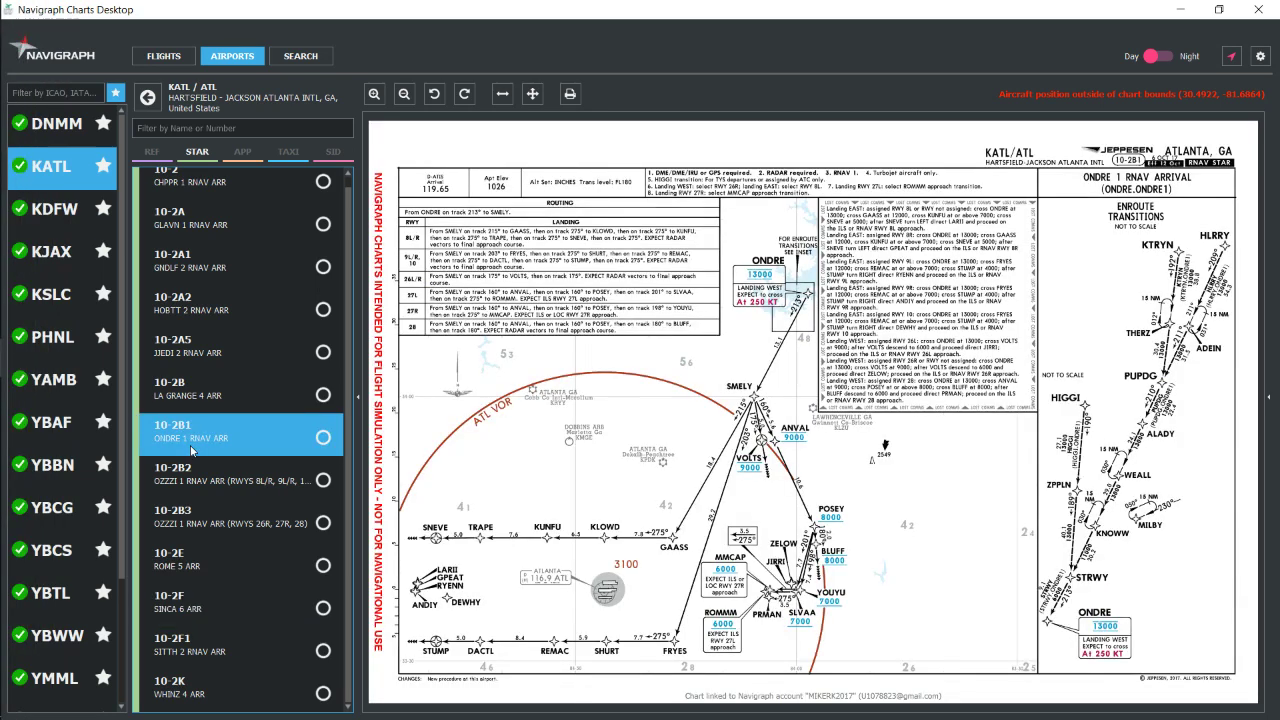
click(205, 389)
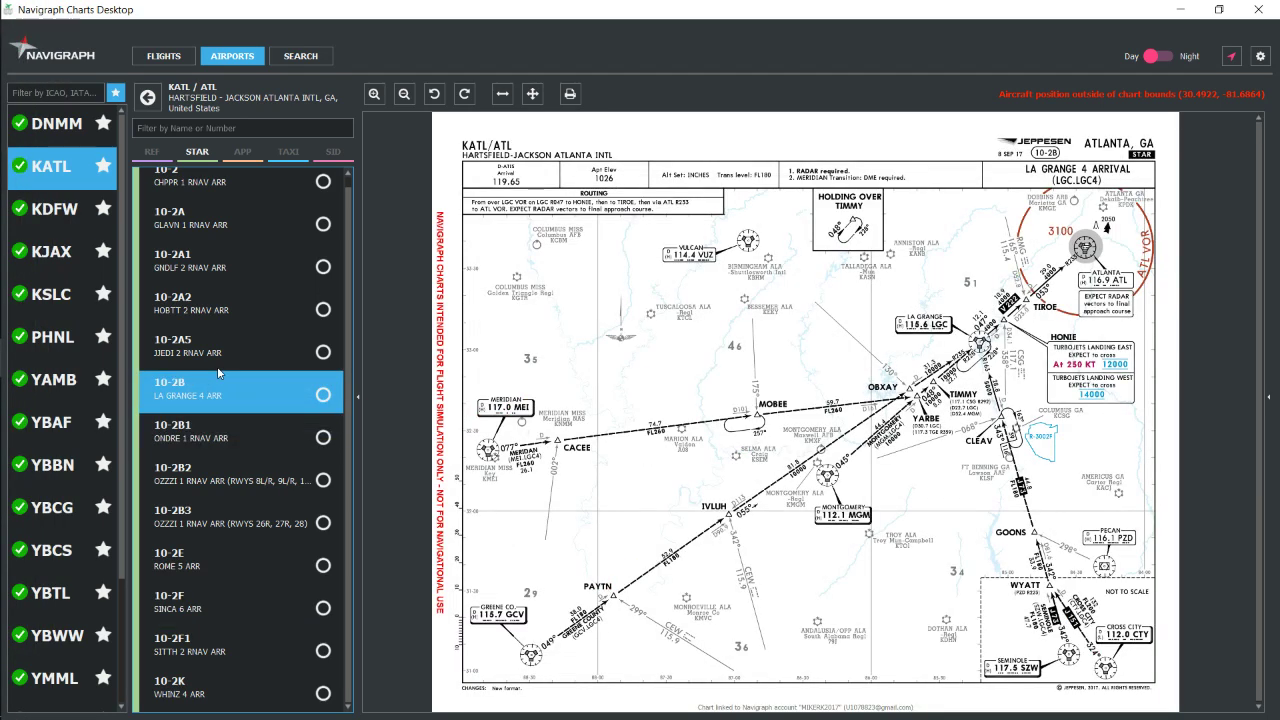
click(214, 338)
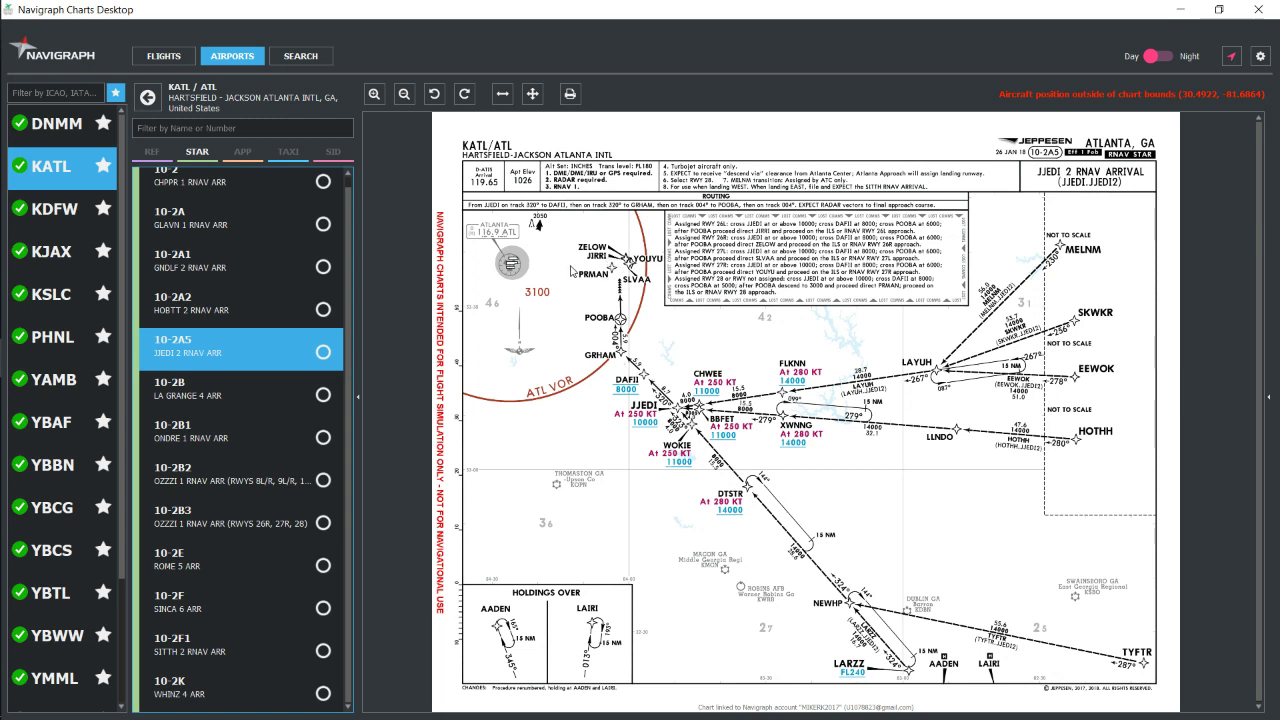
click(211, 316)
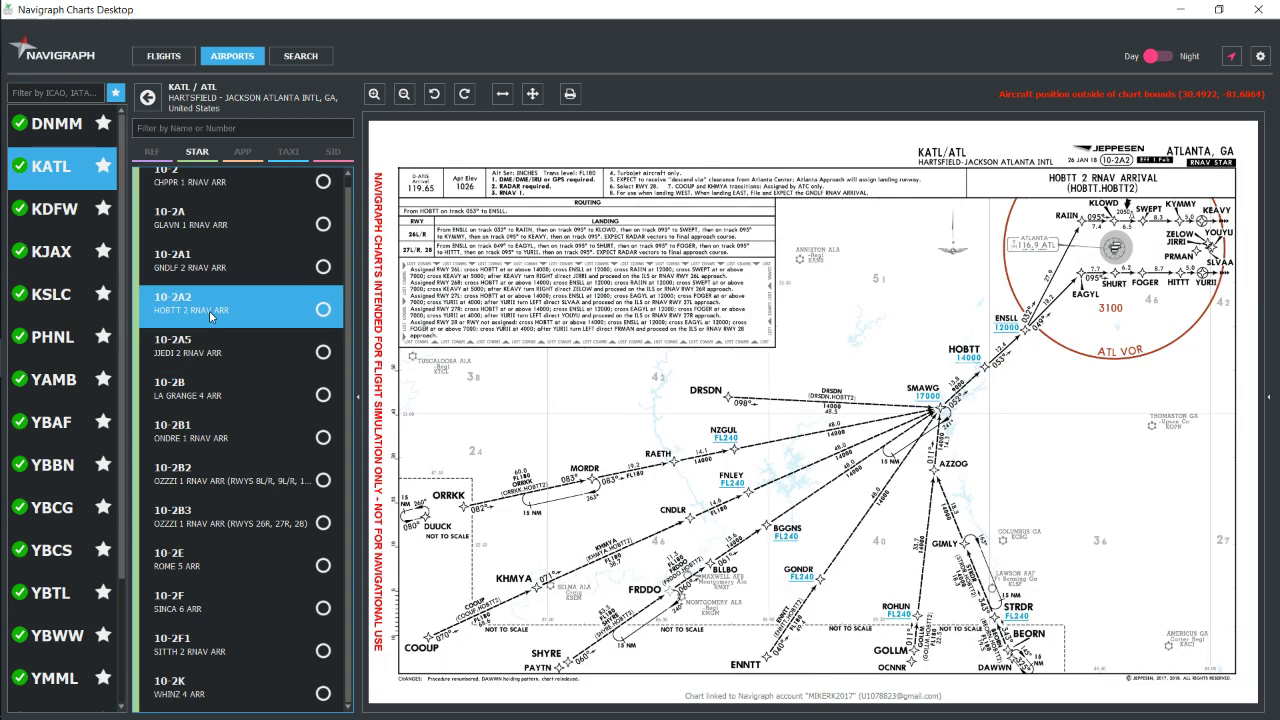
click(217, 278)
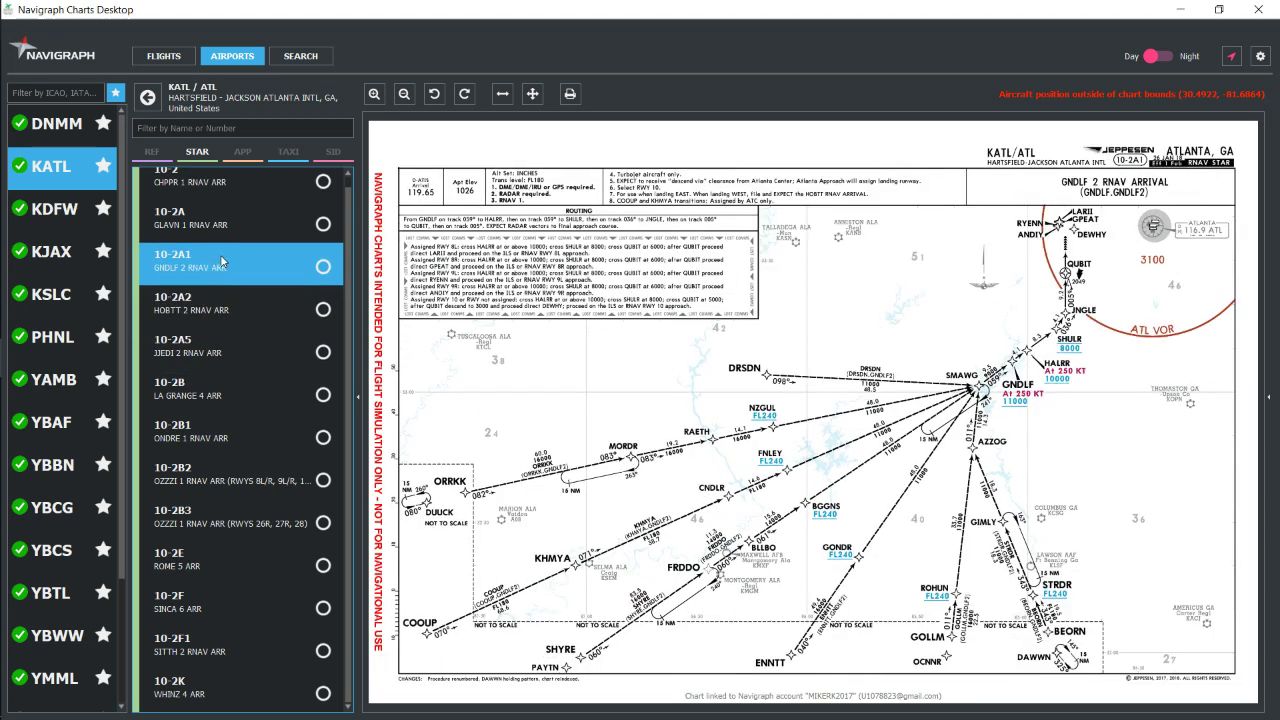
- Inspect the GLAVN 1 chart's runway routings up close, and recheck the CHPPR 1 and SITTH 2 charts
click(226, 236)
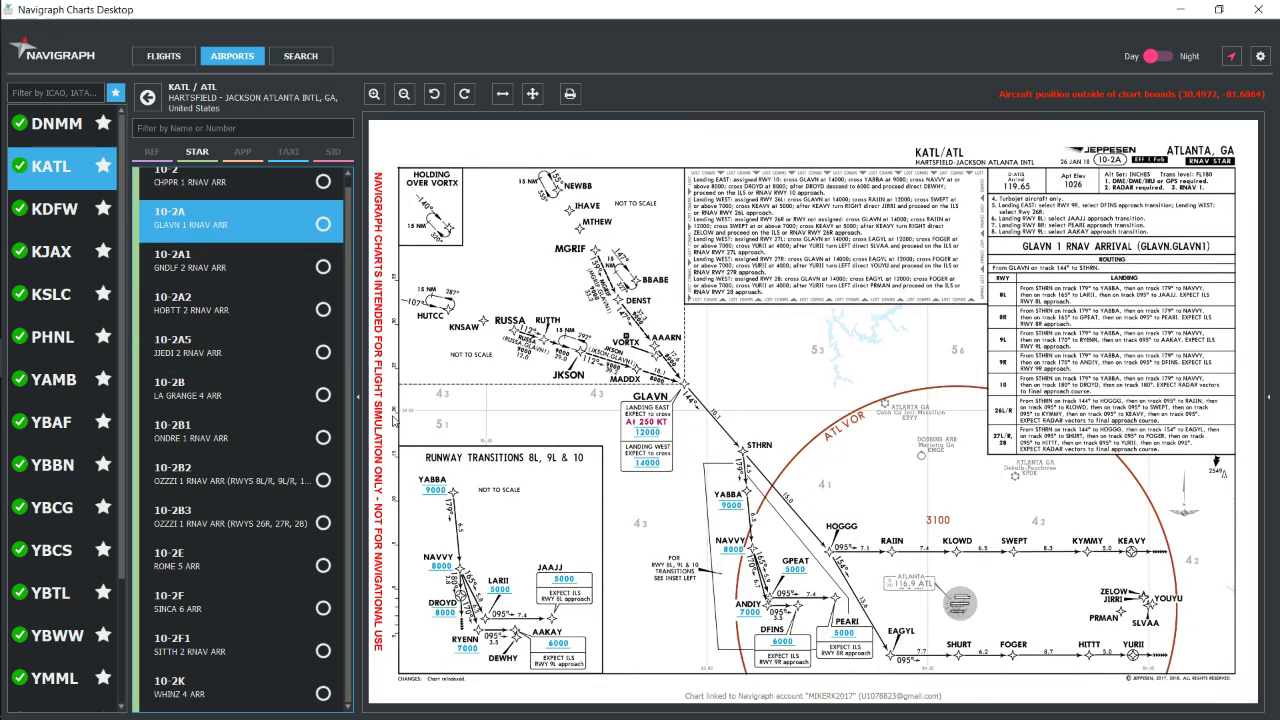
scroll(394, 420, up, 2)
scroll(243, 194, up, 1)
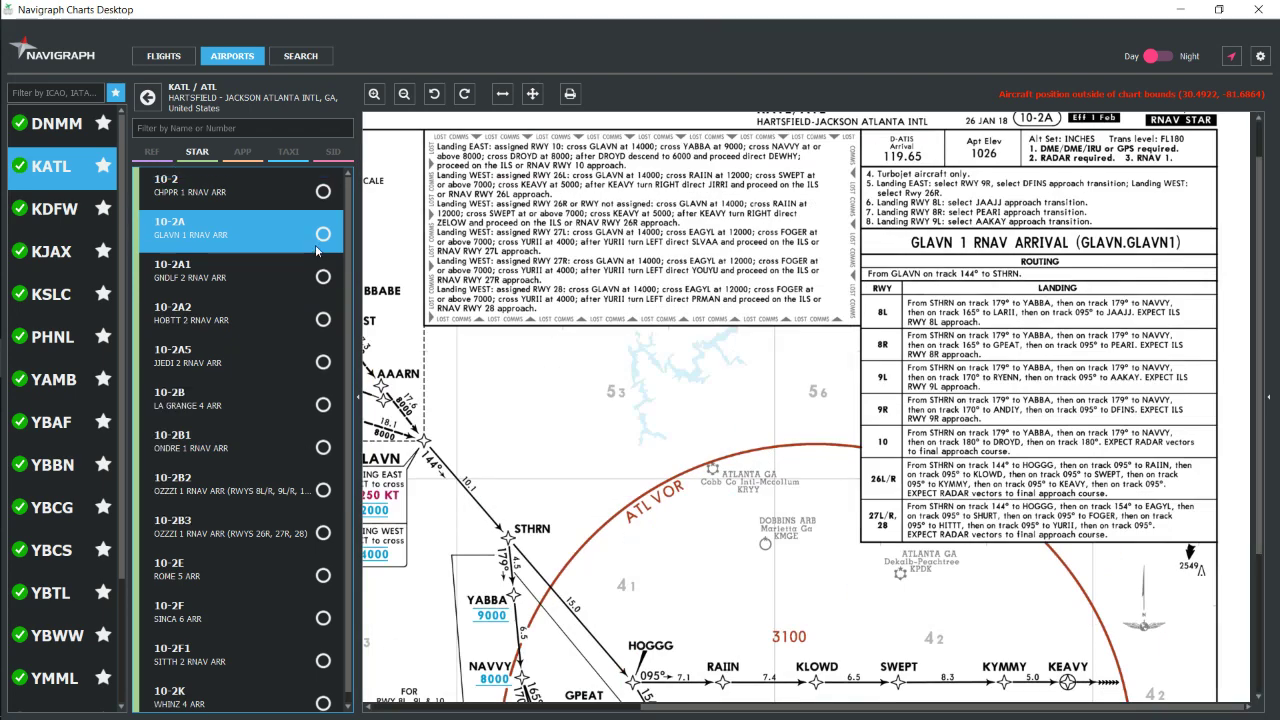
click(243, 194)
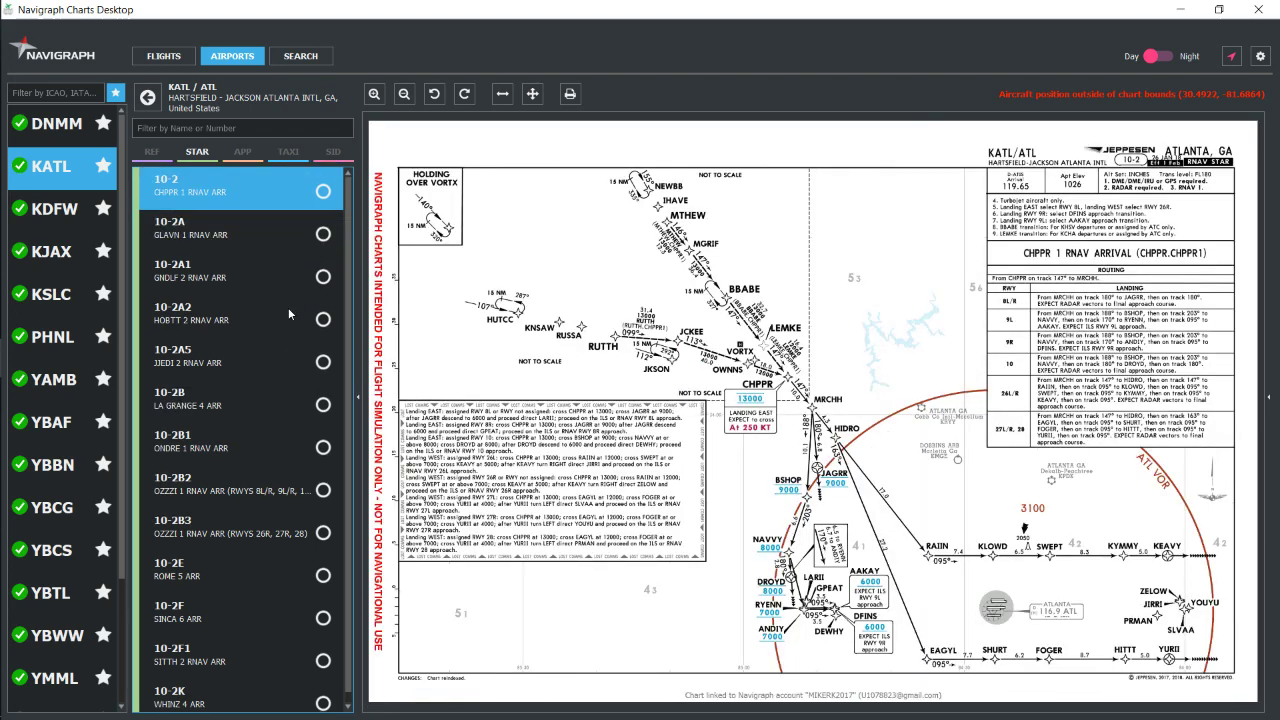
scroll(250, 450, down, 1)
click(181, 655)
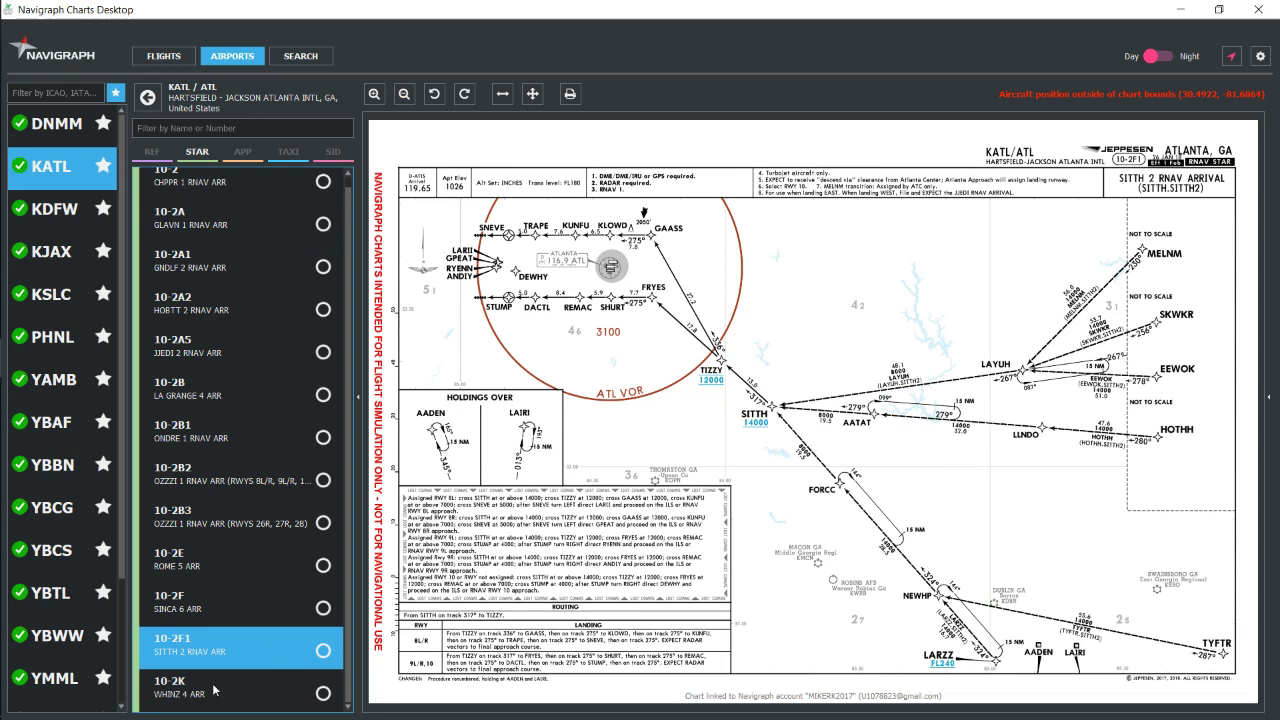
- Compare the WHINZ 4, SITTH 2 and SINCA 6 arrival charts for KATL
click(218, 688)
click(220, 668)
click(219, 604)
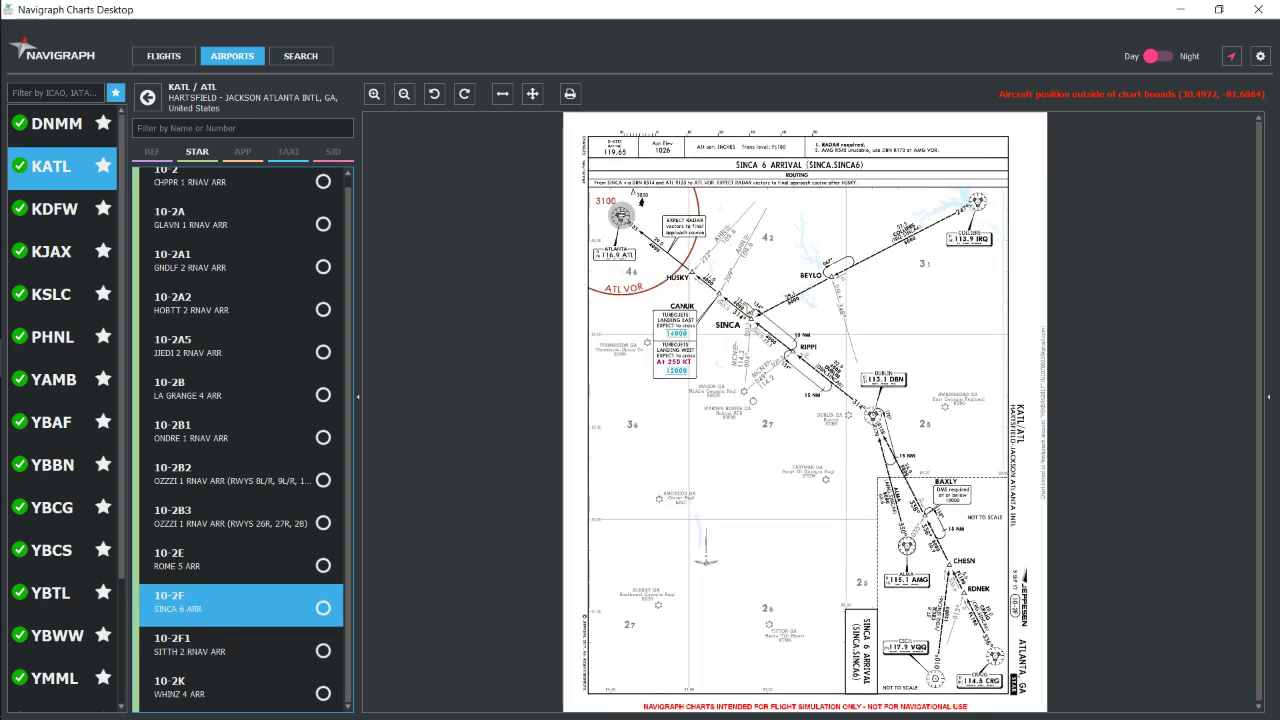
- Switch to Flight Simulator X, open the KATL arrivals in the FMC and select the ILS 27R approach again
mouse_move(3, 290)
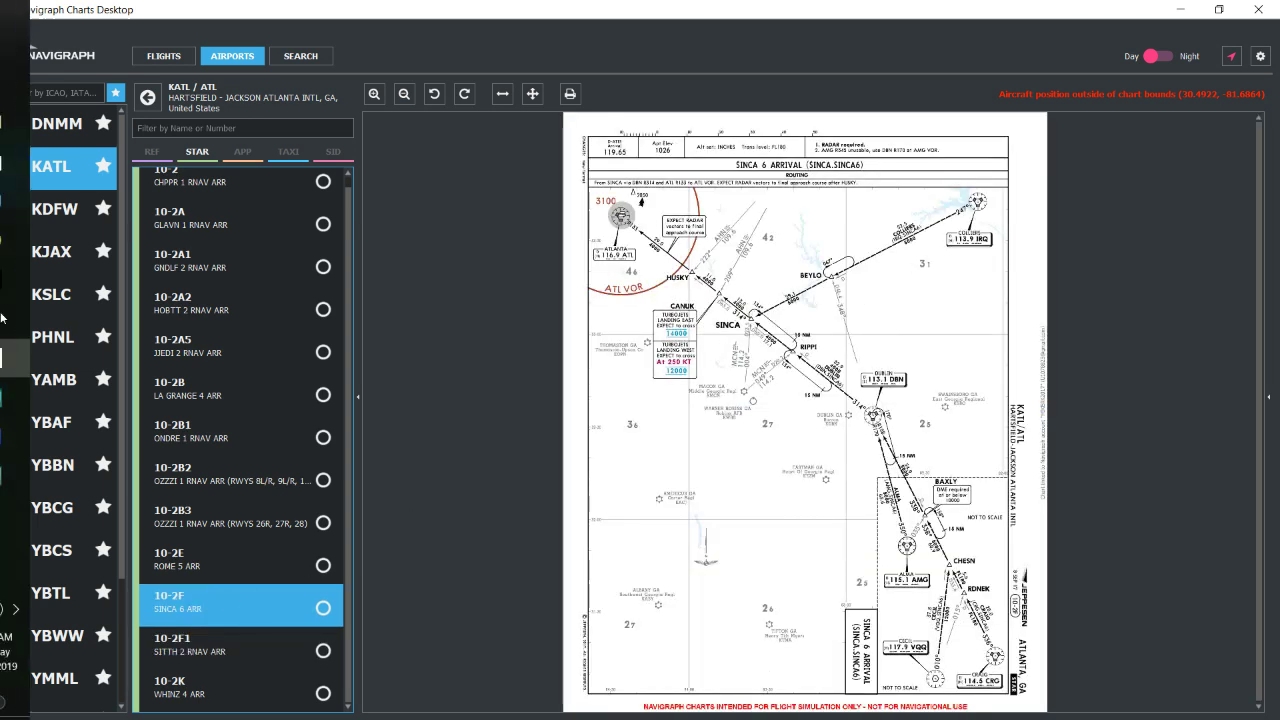
click(37, 436)
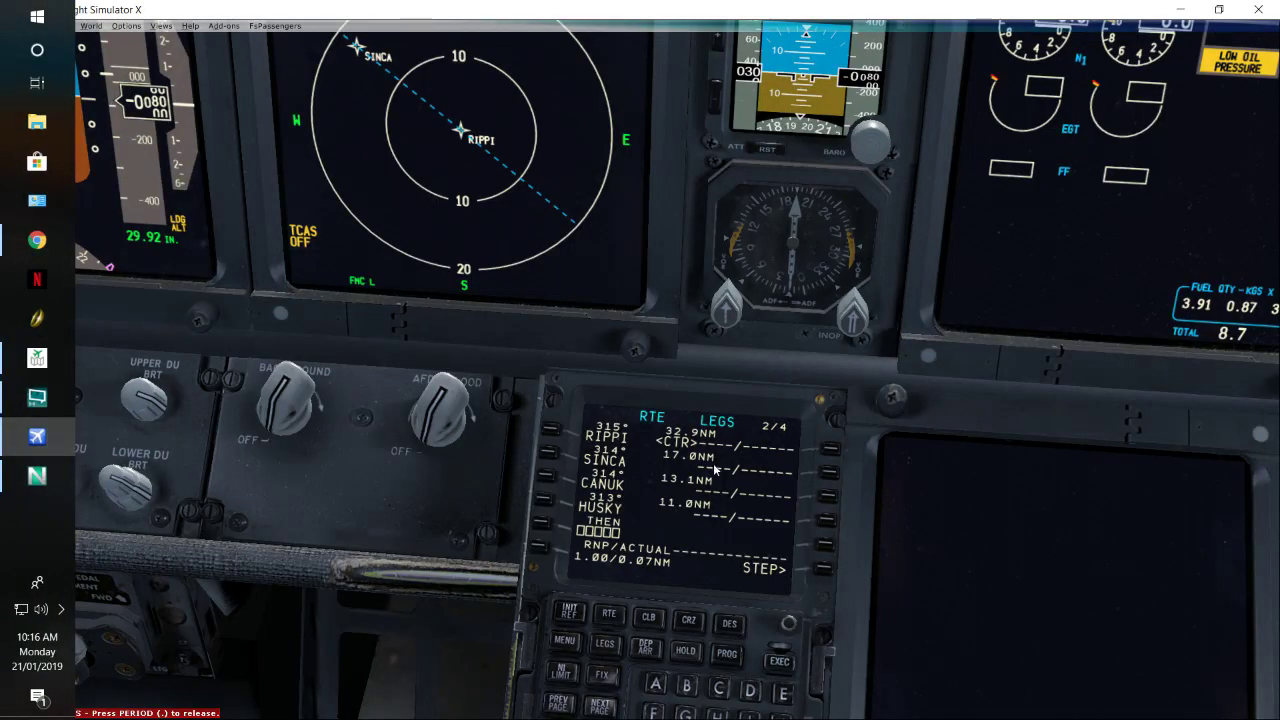
click(645, 649)
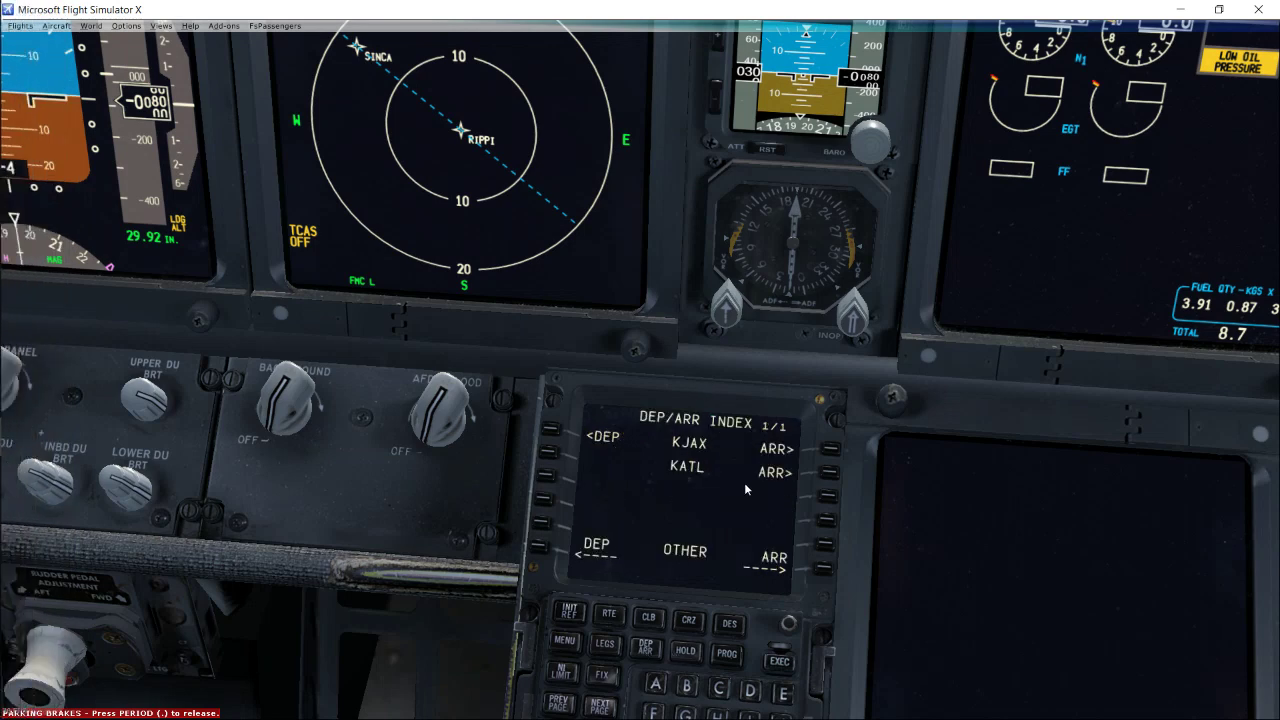
click(818, 482)
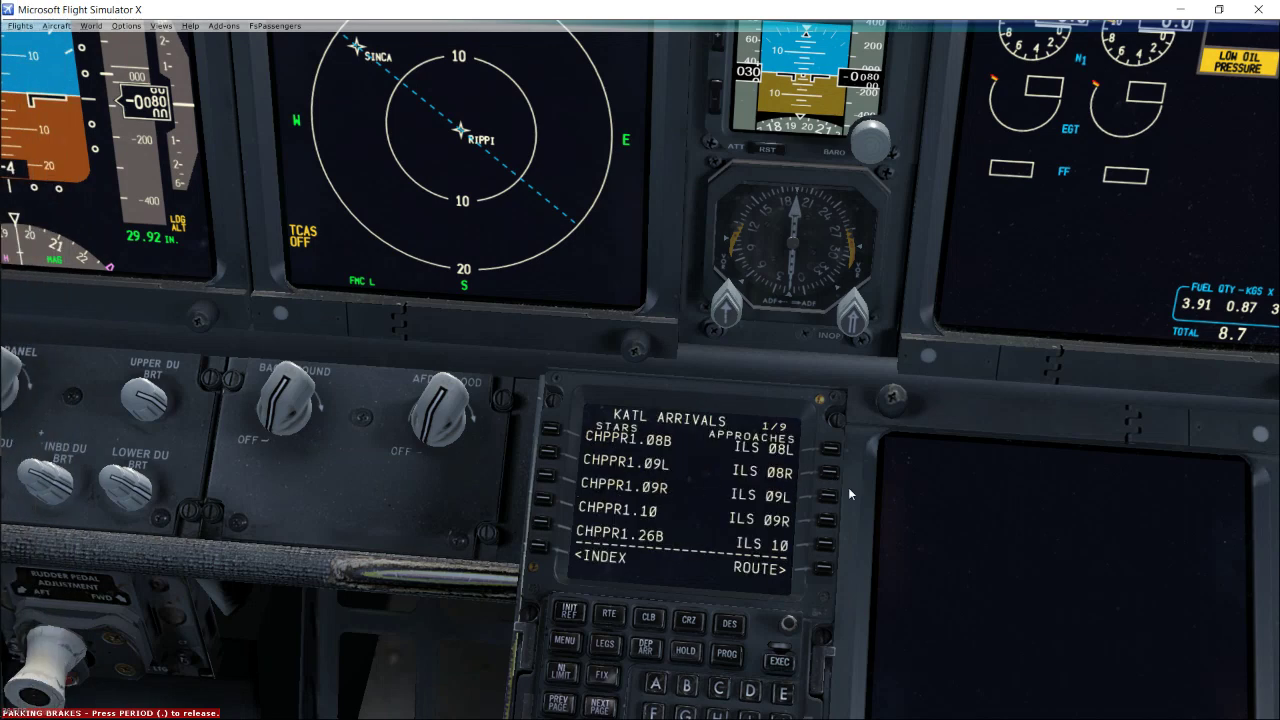
click(598, 706)
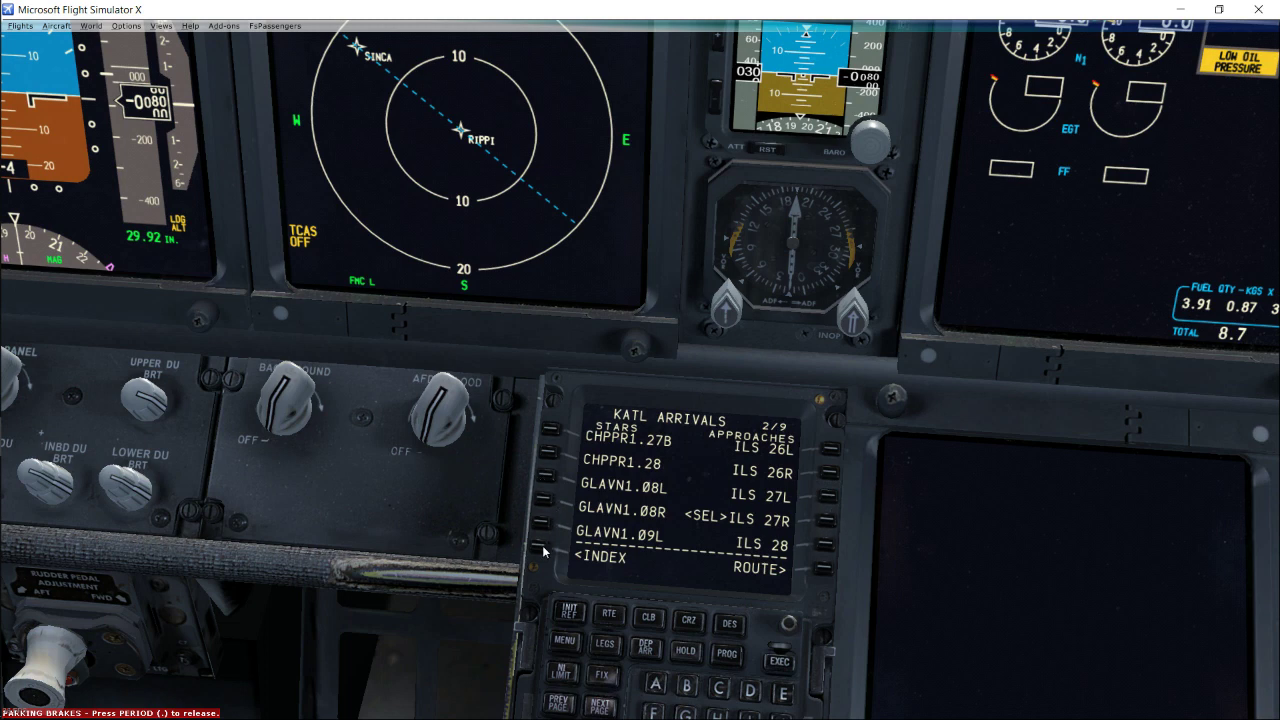
click(826, 524)
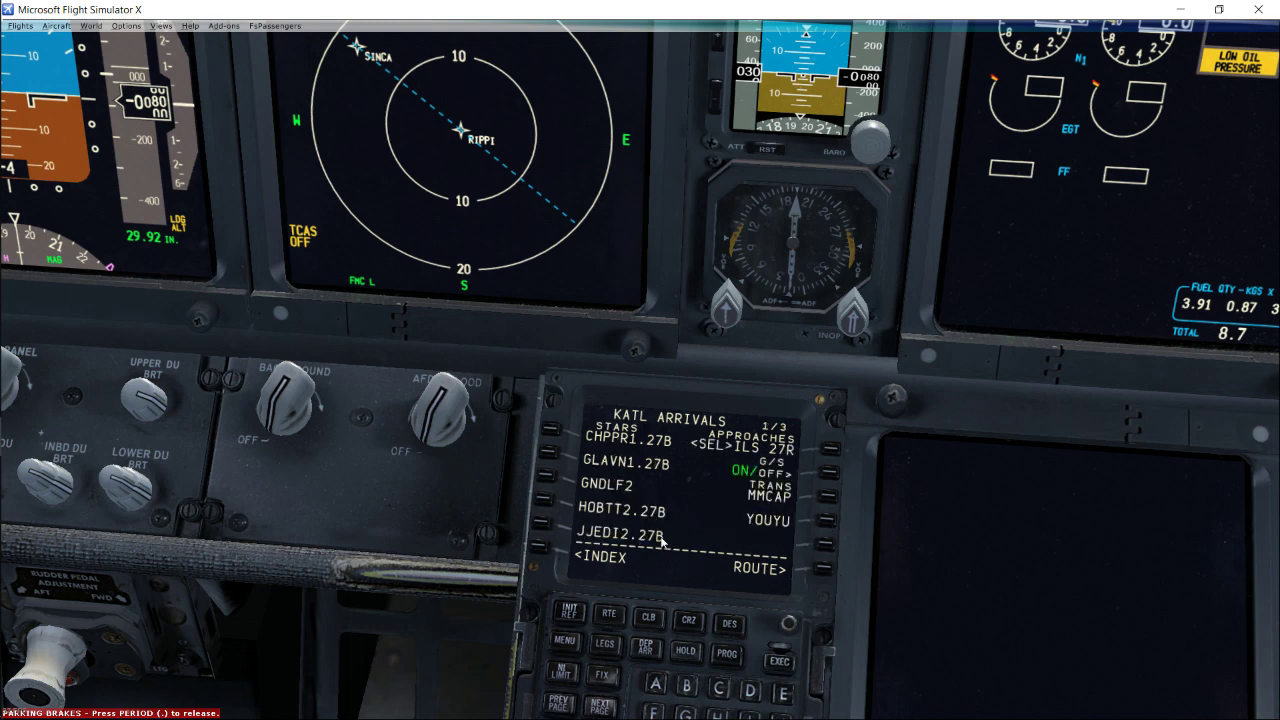
- Browse the STARs offered for ILS 27R, recheck the SINCA 6 chart in Navigraph Charts, and select SINCA6 in the FMC
click(594, 711)
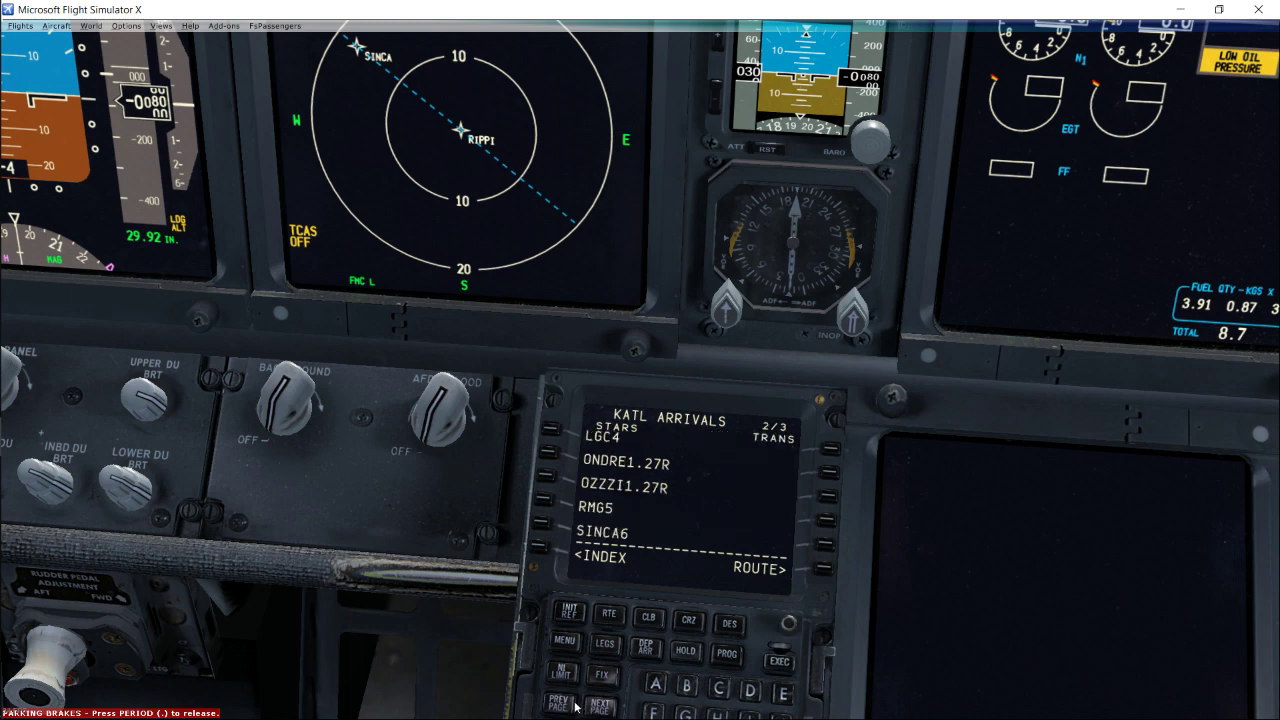
click(597, 707)
click(562, 706)
mouse_move(4, 296)
click(30, 366)
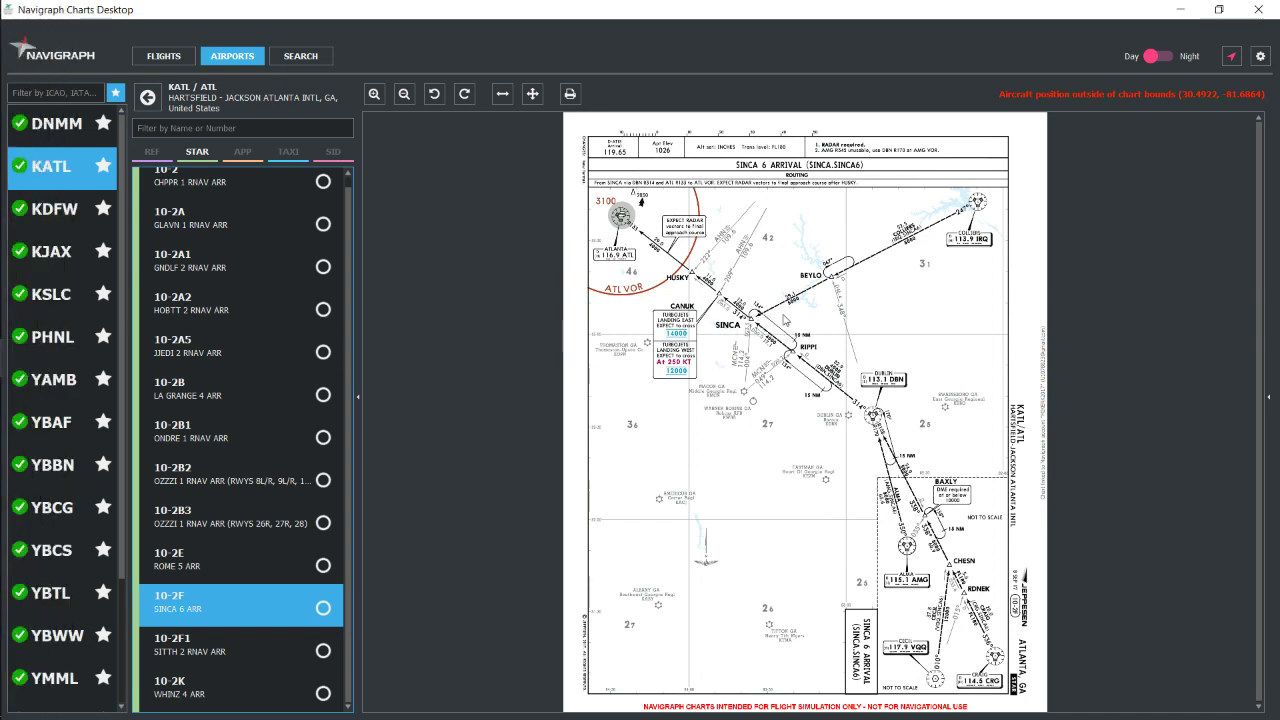
mouse_move(2, 427)
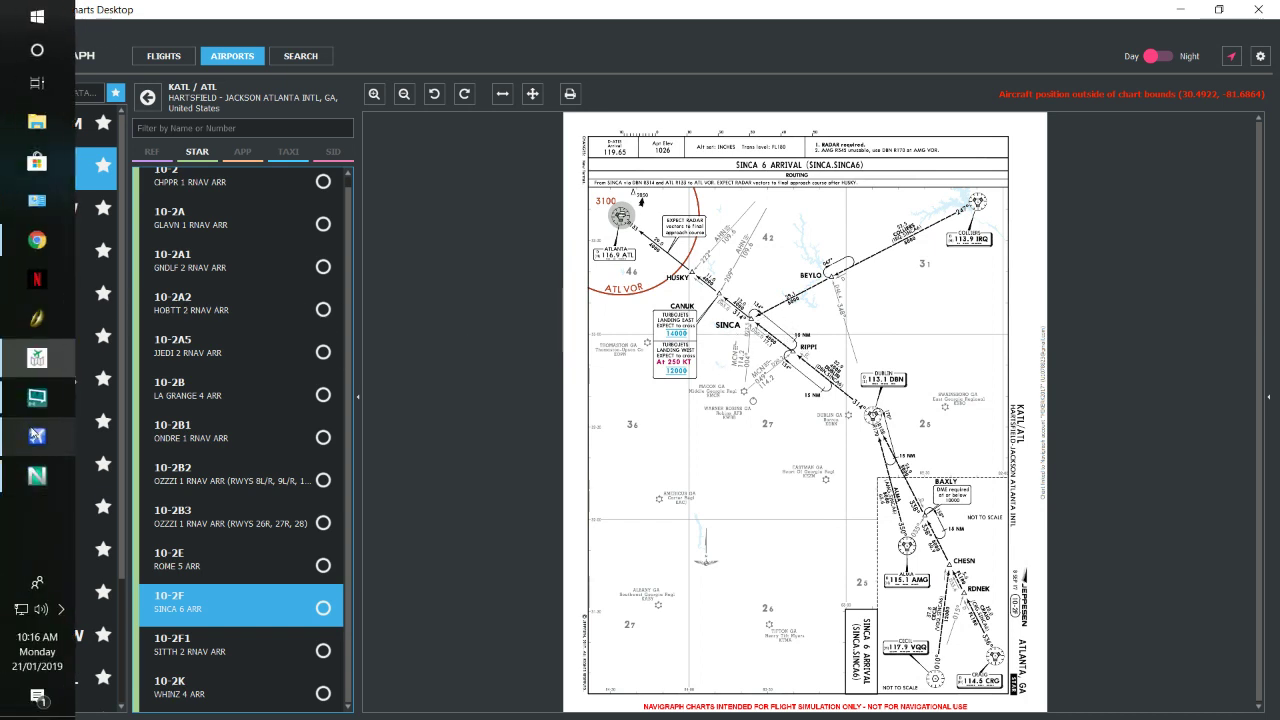
click(37, 437)
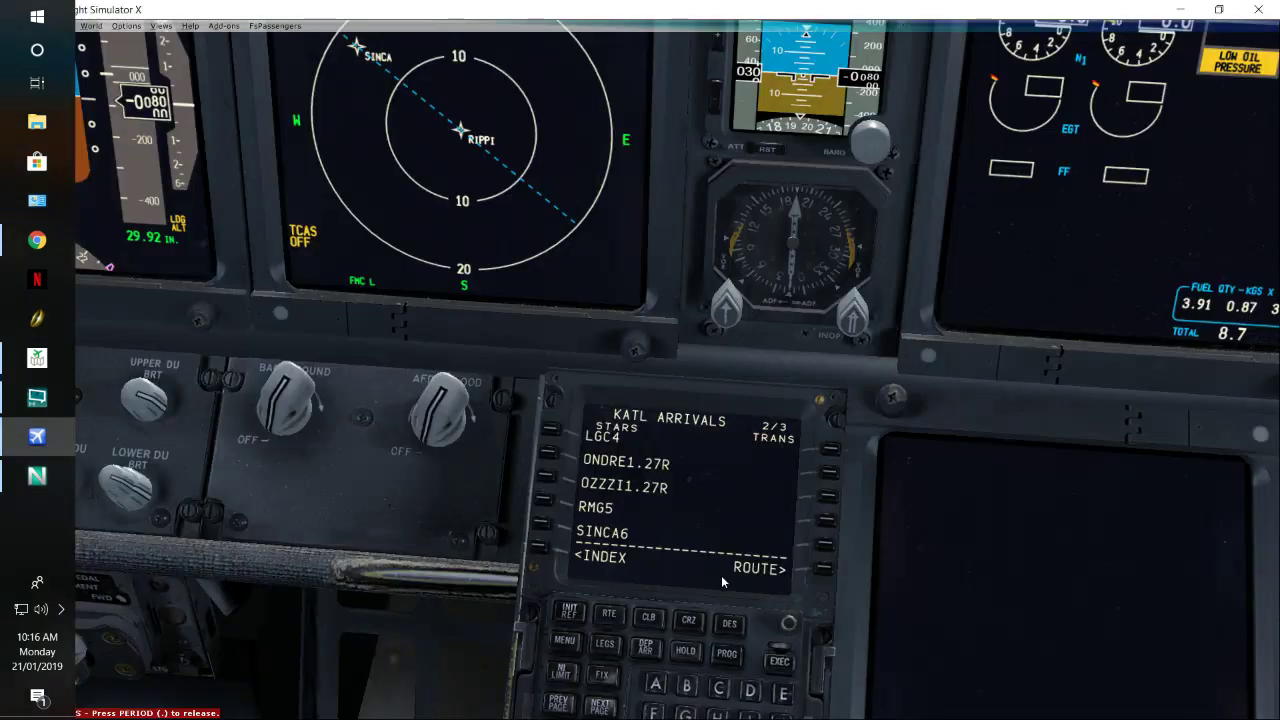
click(541, 523)
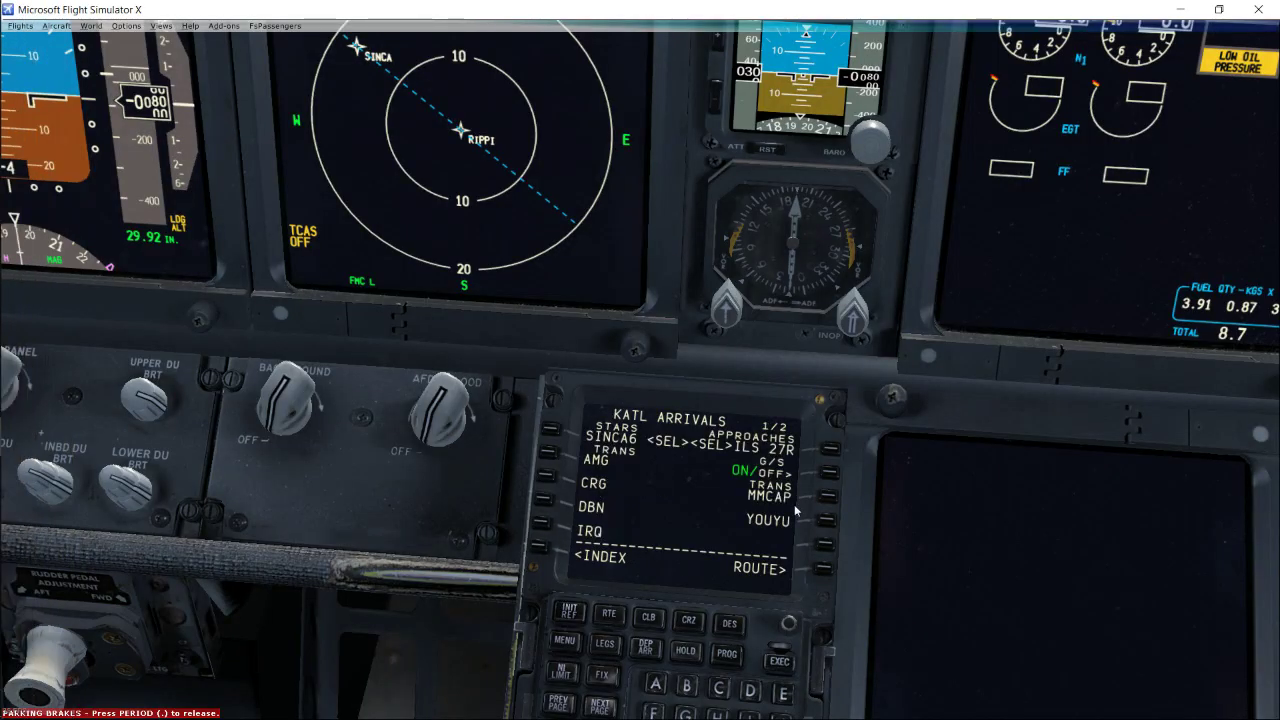
- Look through the SINCA6 transitions, select the YOUYU approach transition for ILS 27R, and return to the route
click(604, 708)
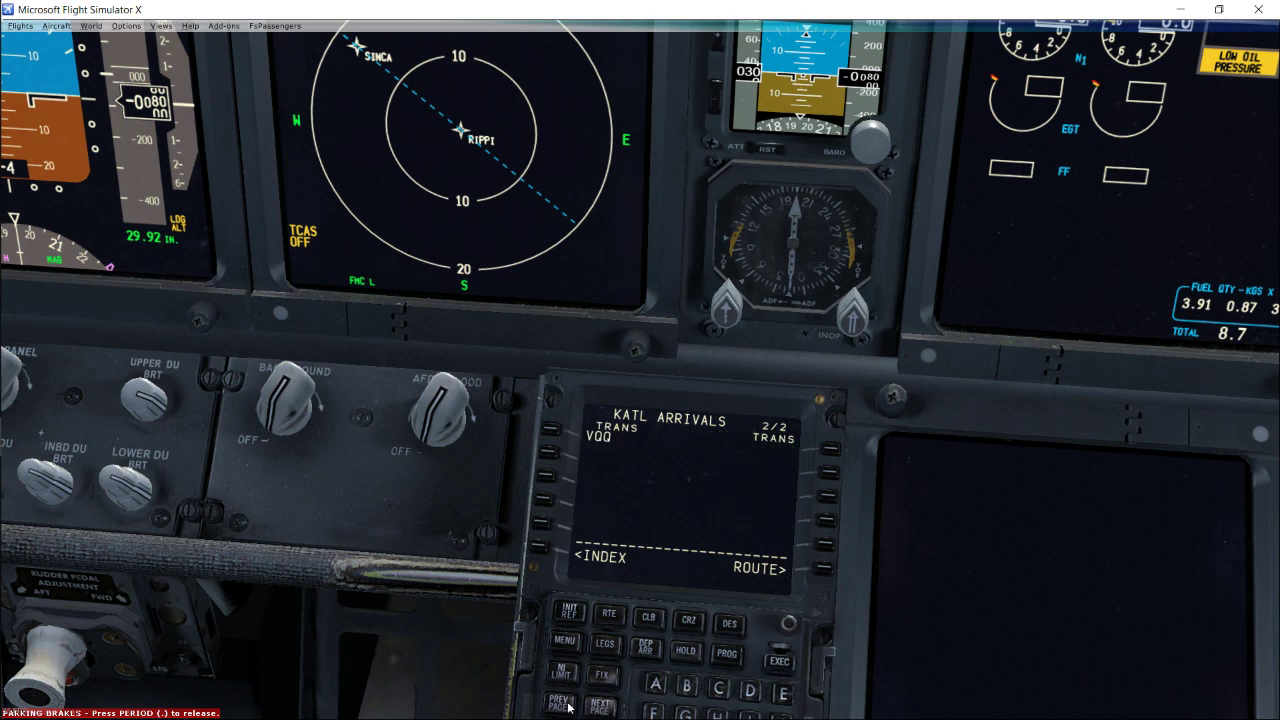
click(570, 707)
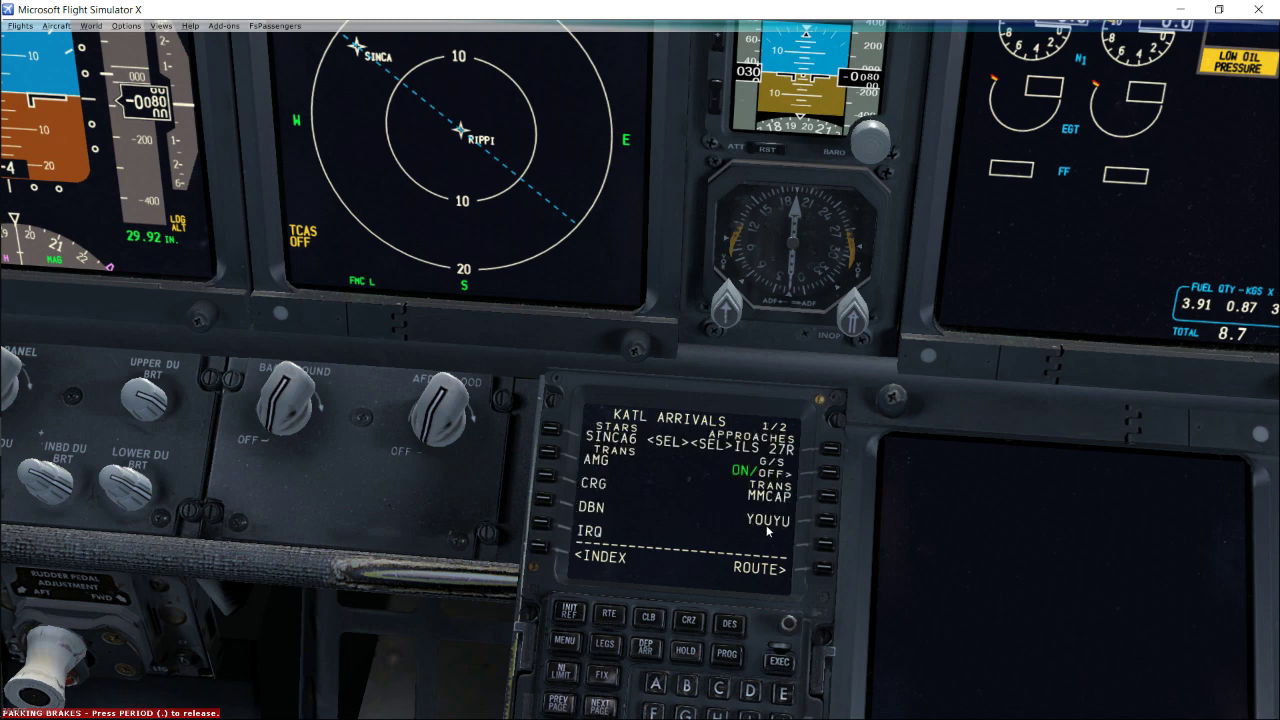
click(826, 521)
click(826, 572)
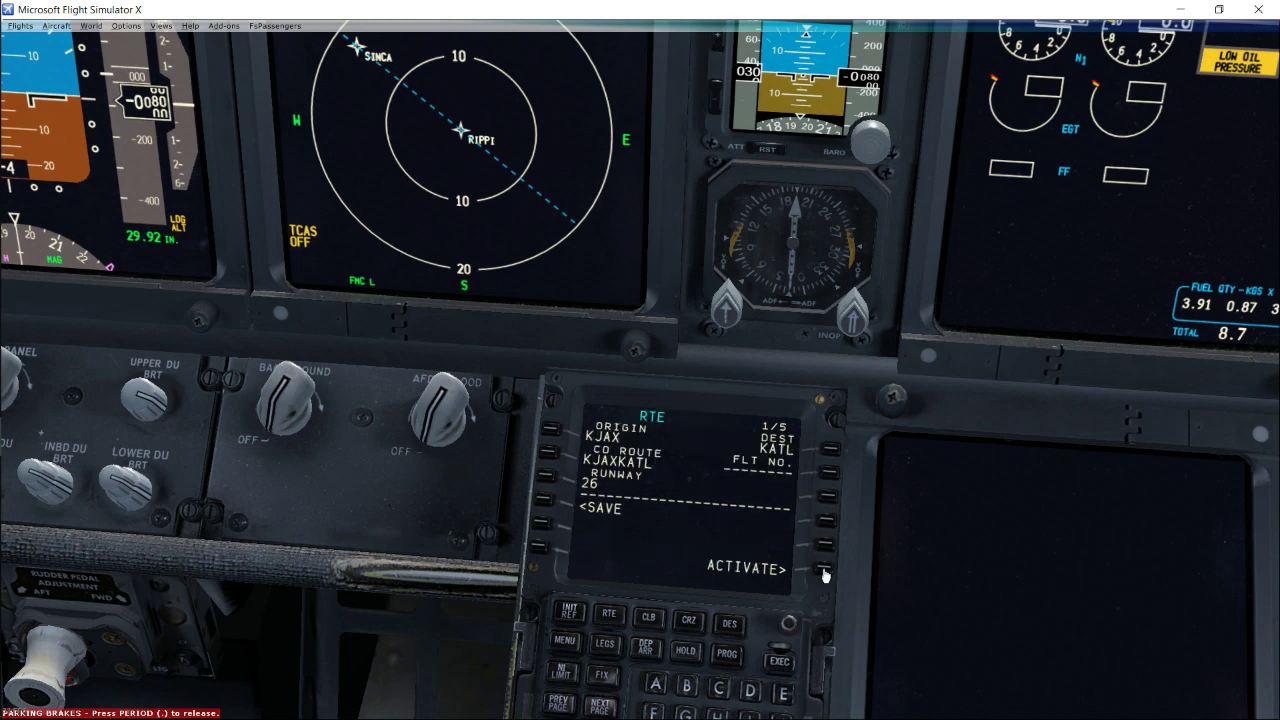
- Step the map through the route legs from the departure to SINCA, checking the legs around the discontinuity after HUSKY
click(603, 644)
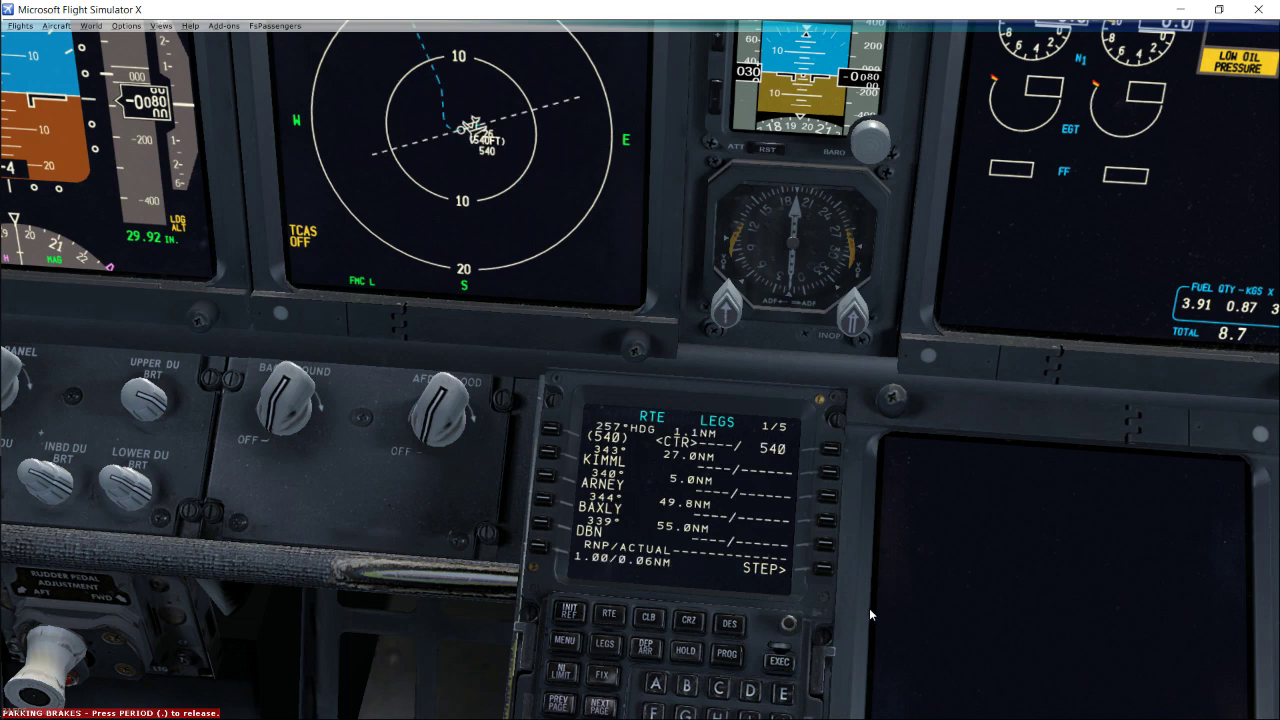
click(822, 575)
click(822, 575)
click(822, 575)
click(822, 575)
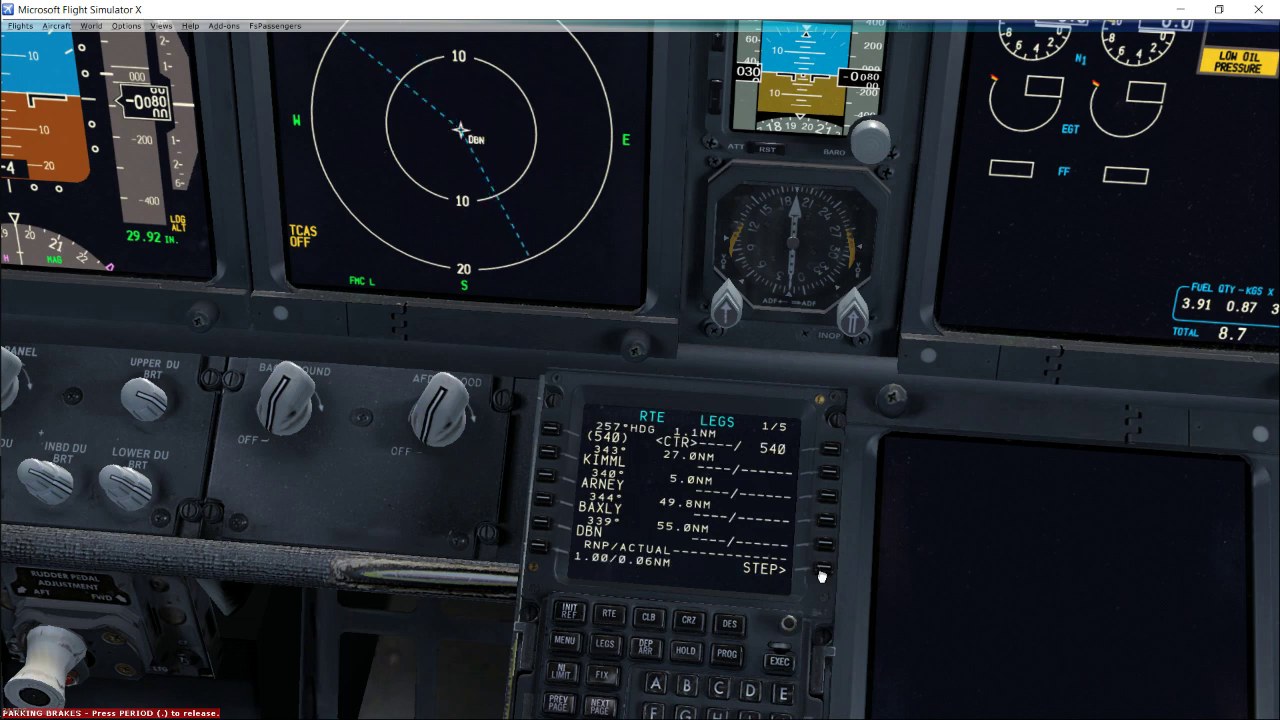
click(822, 575)
click(822, 575)
click(822, 575)
click(822, 575)
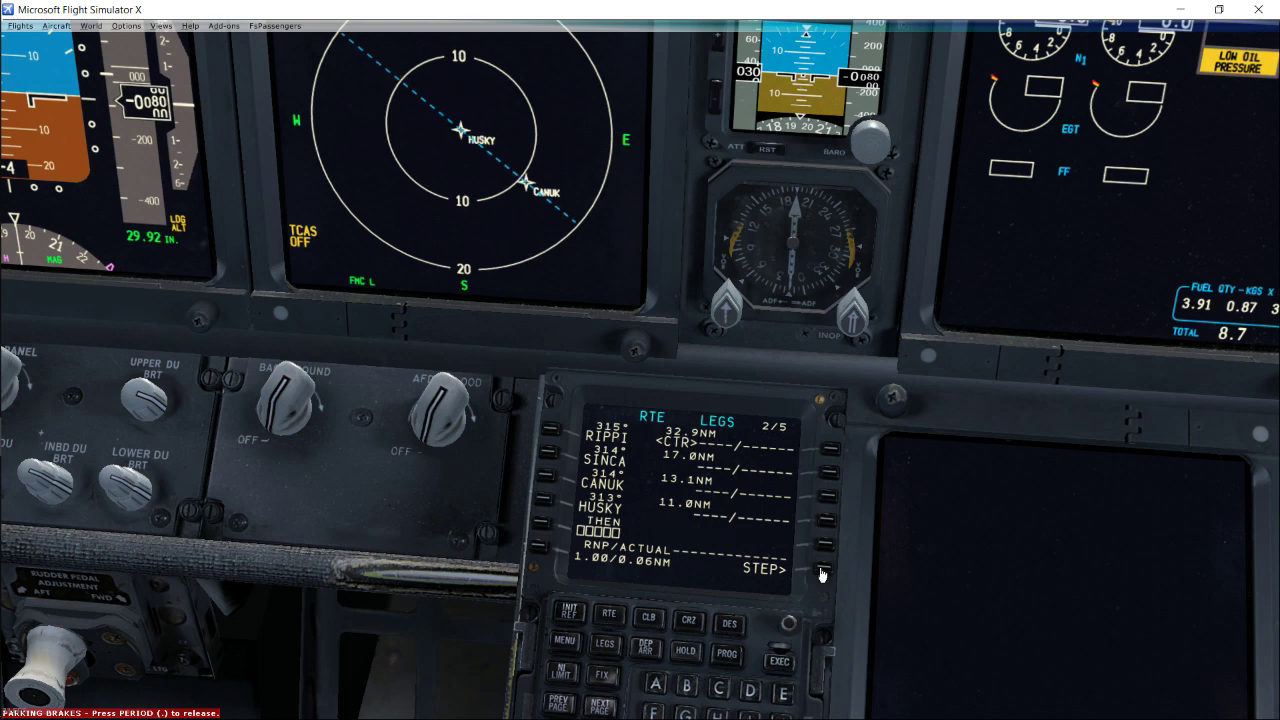
click(822, 575)
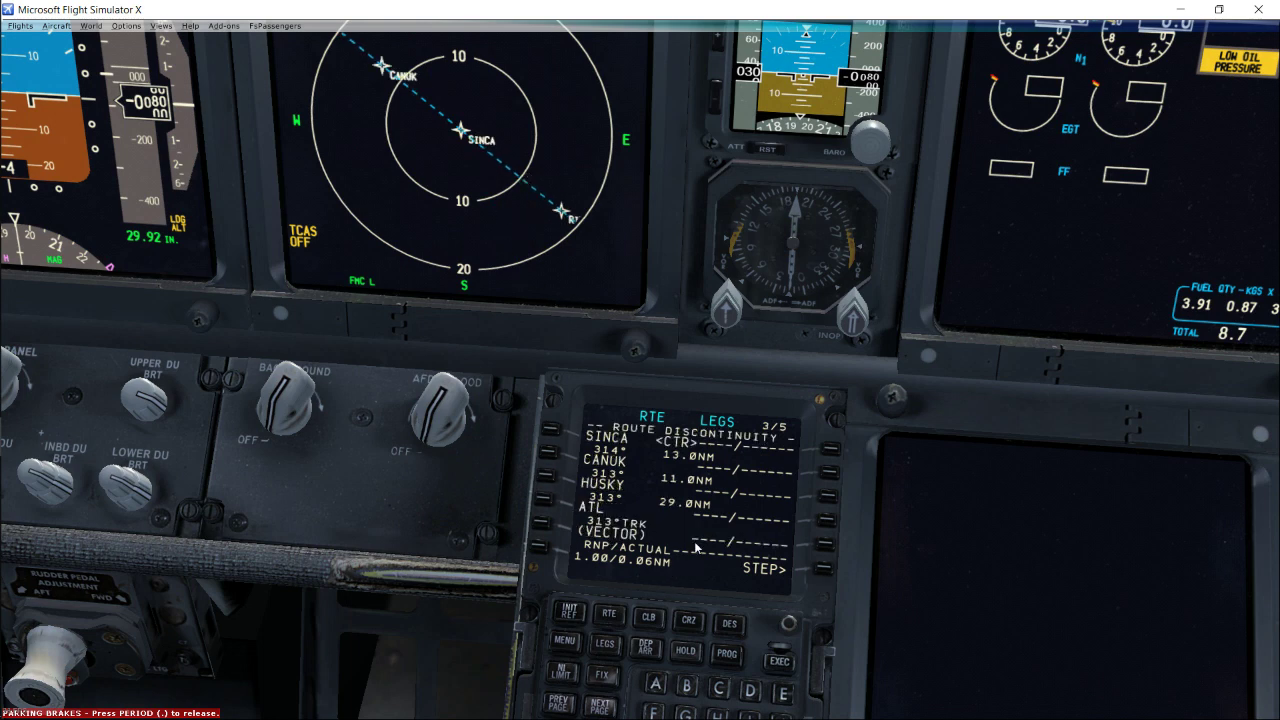
click(562, 706)
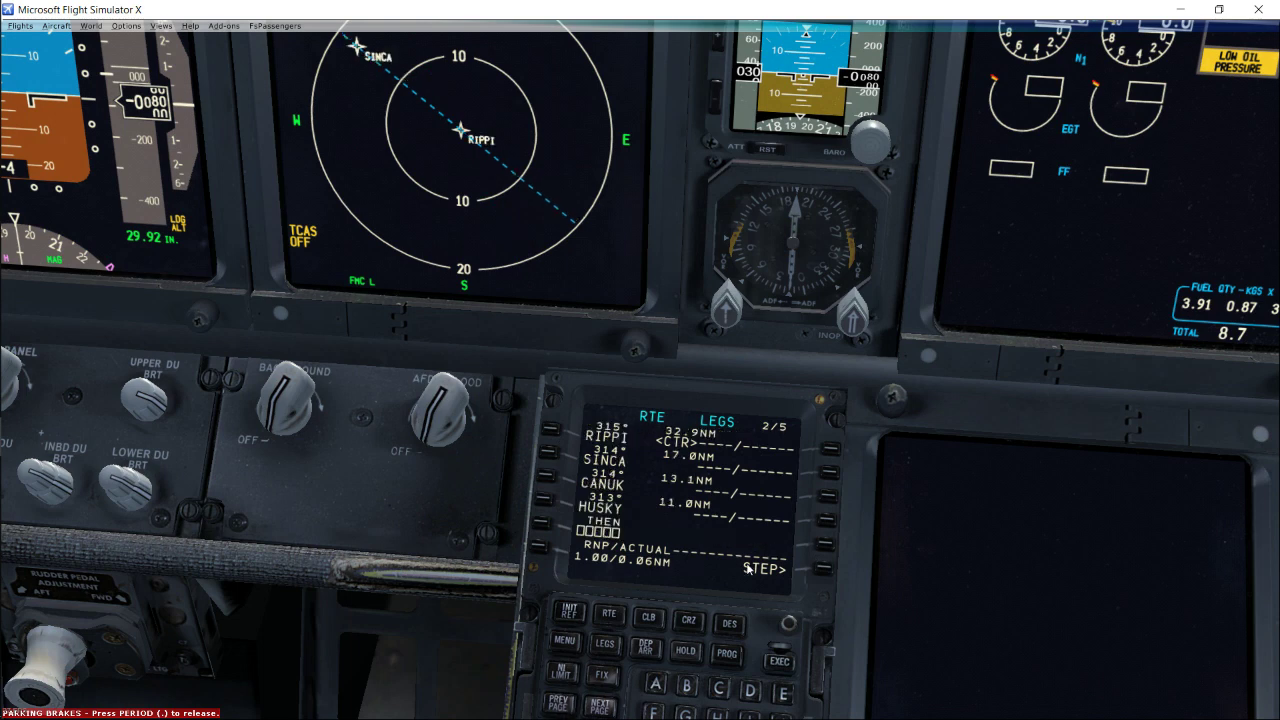
click(823, 572)
click(823, 572)
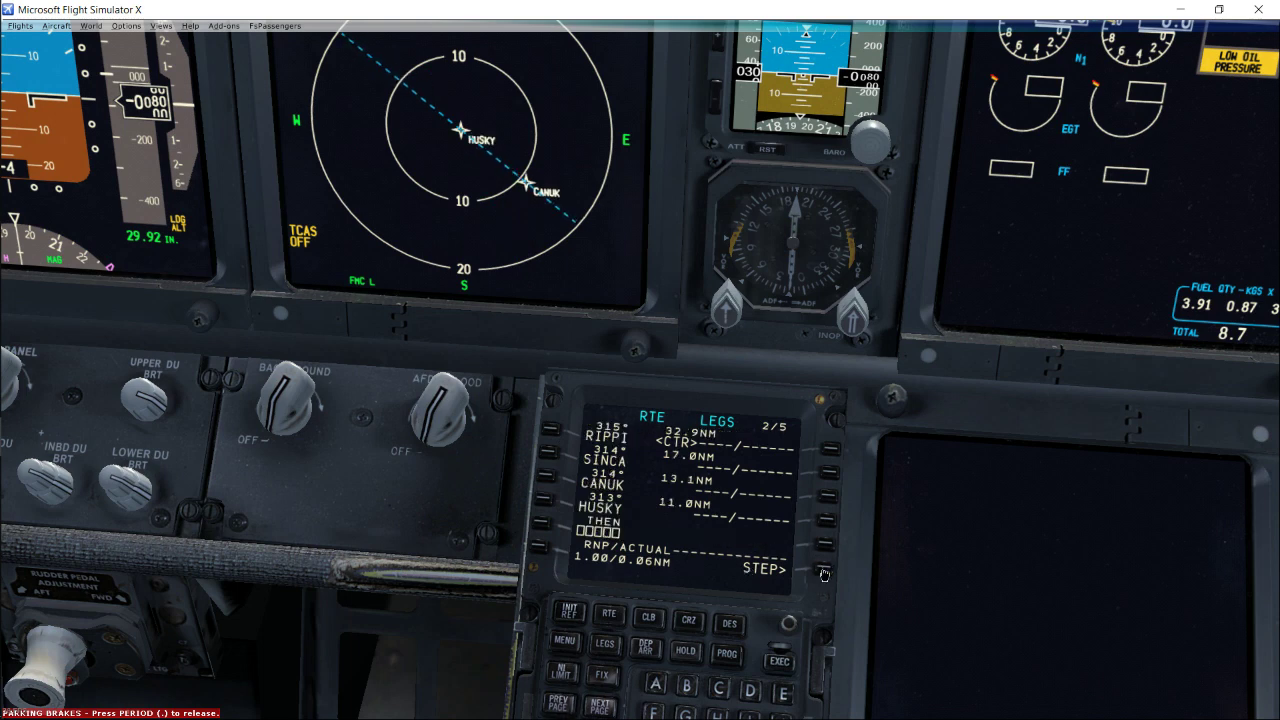
click(823, 572)
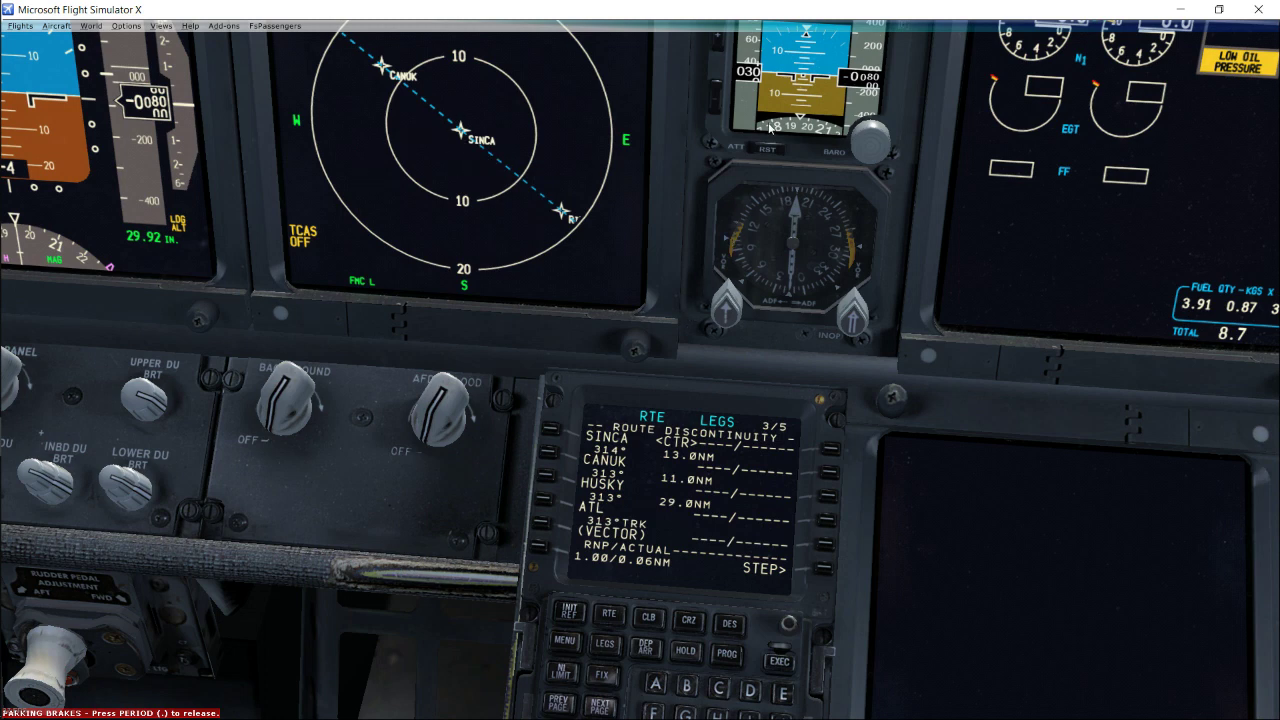
- Try a wider navigation display range of 160 NM, and set it to 10 NM
drag(770, 127, 528, 158)
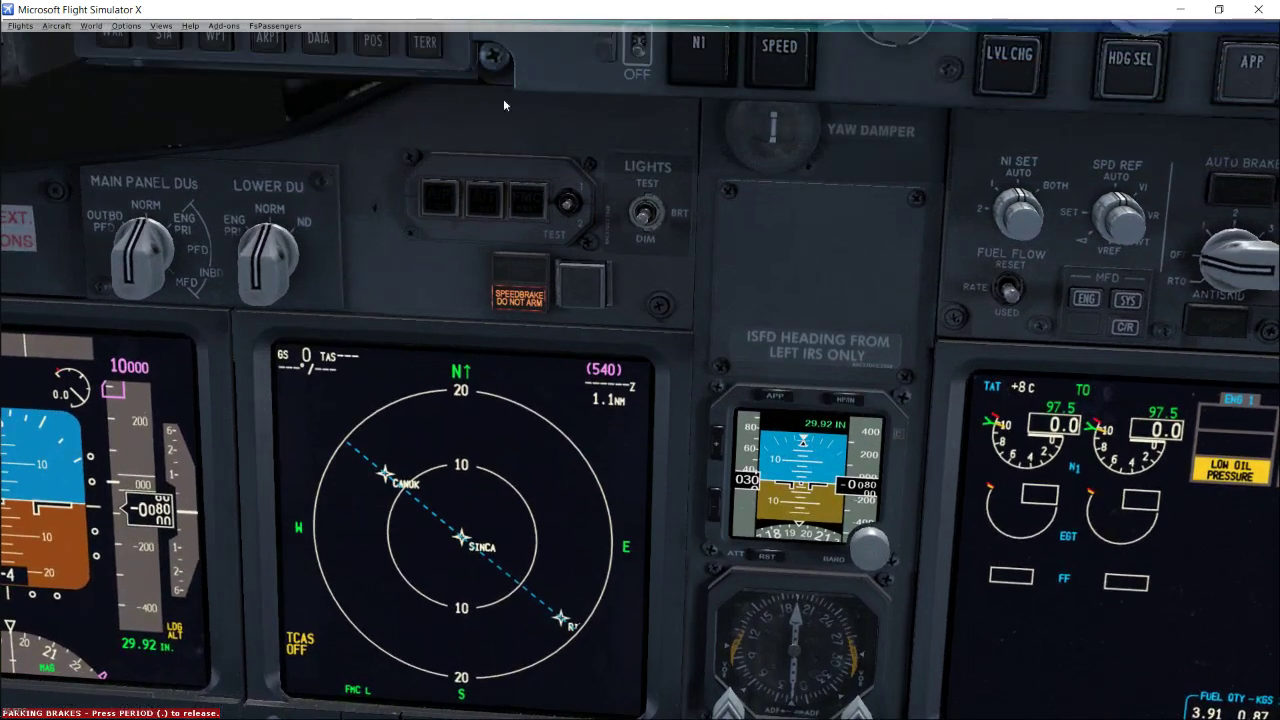
click(330, 92)
click(331, 92)
click(331, 92)
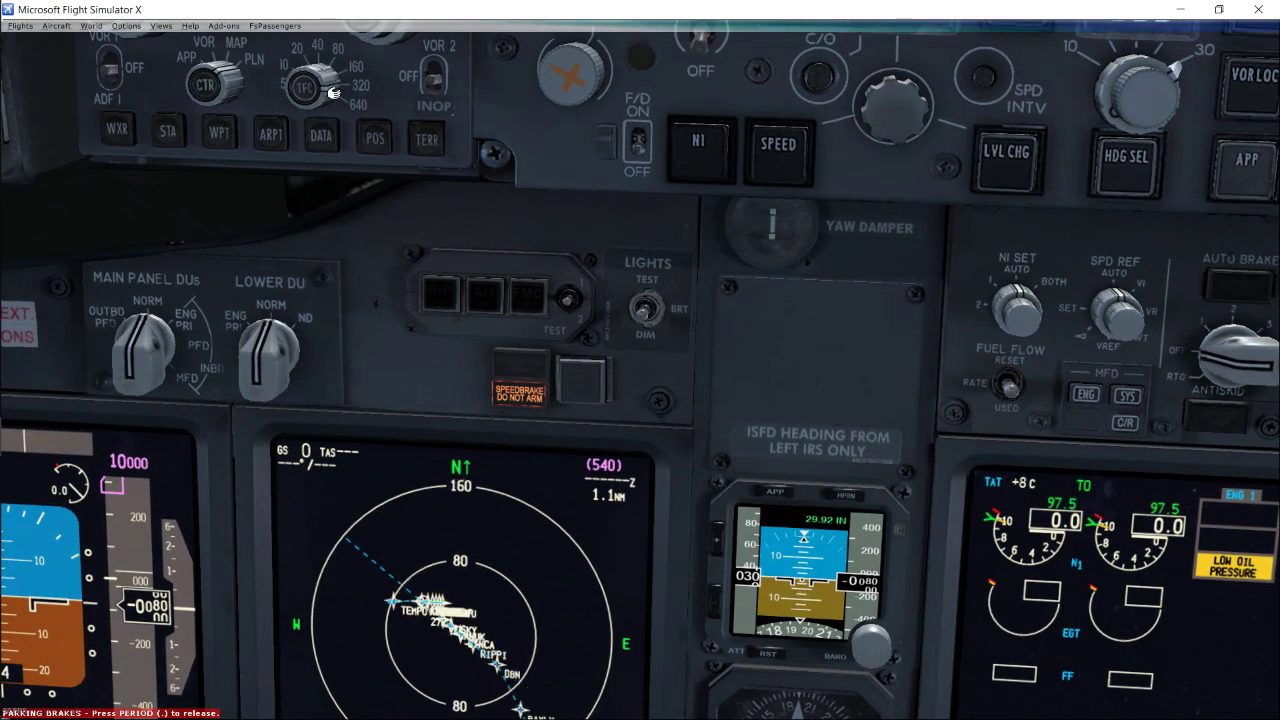
click(333, 93)
drag(333, 93, 728, 530)
scroll(330, 145, down, 4)
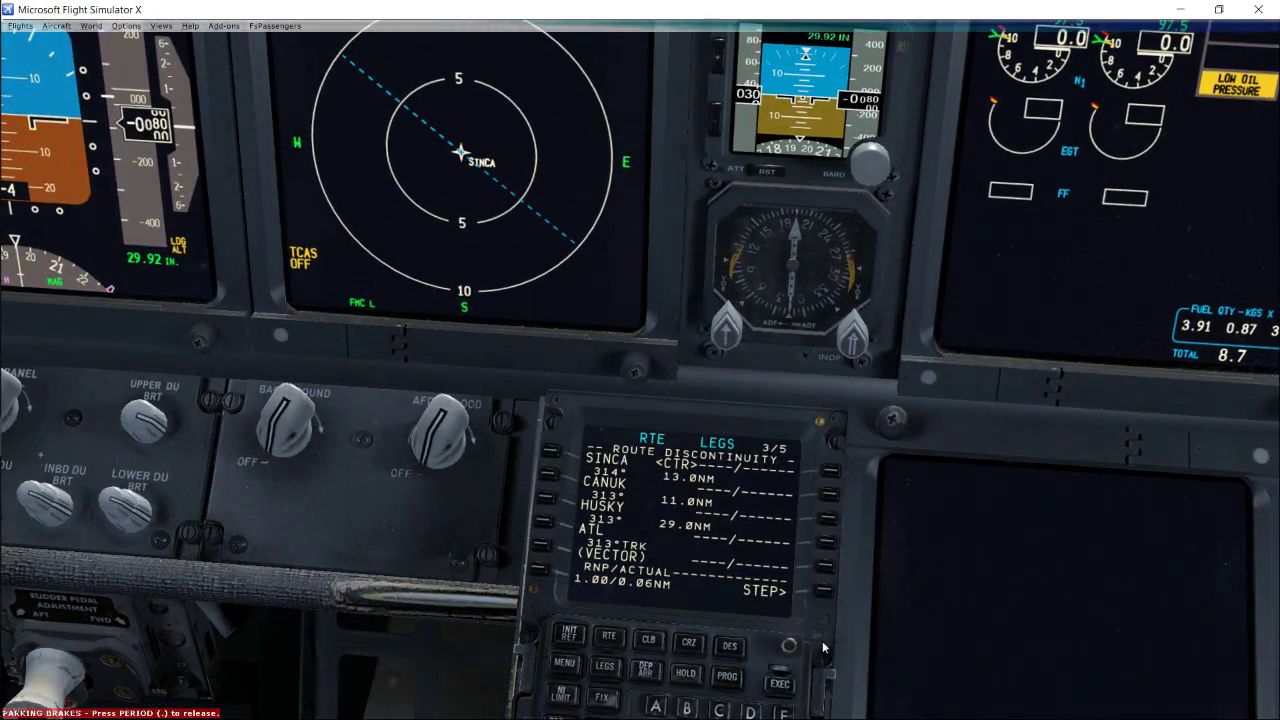
- Step the map through the legs from SINCA via ATL, YOUYU and RW27R to examine the arrival and approach path
click(827, 596)
click(827, 596)
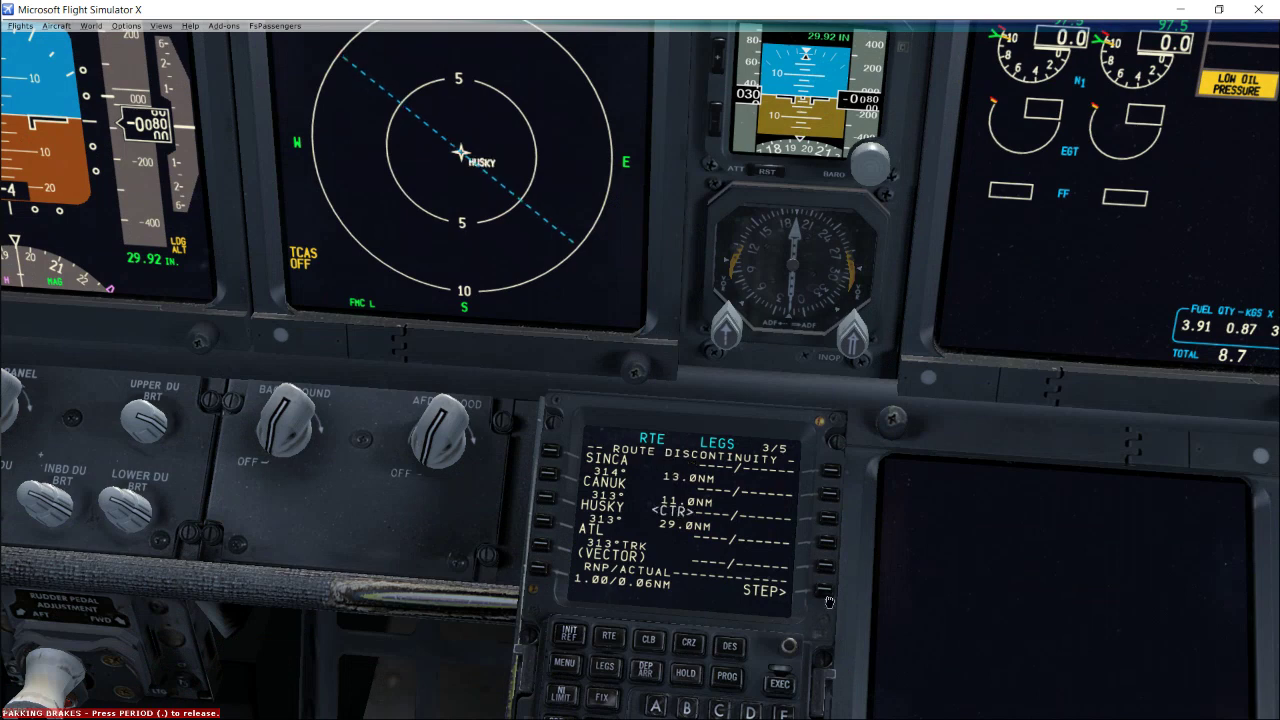
click(827, 596)
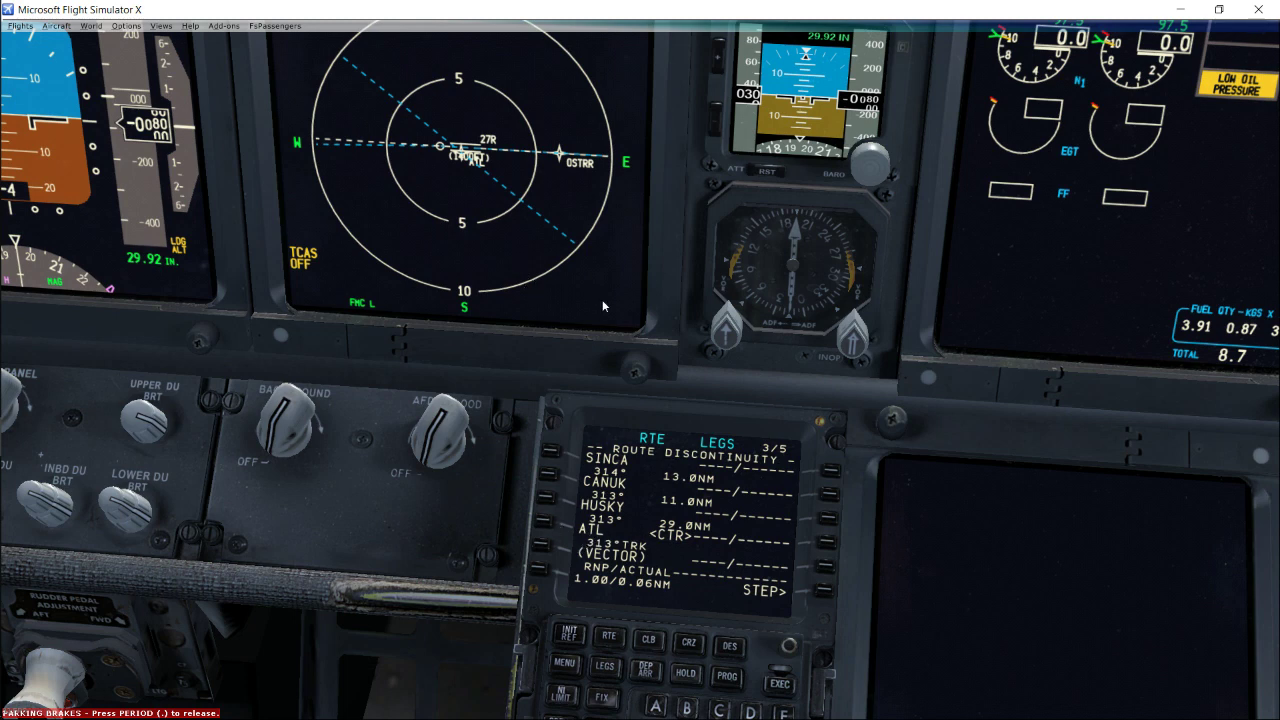
click(826, 596)
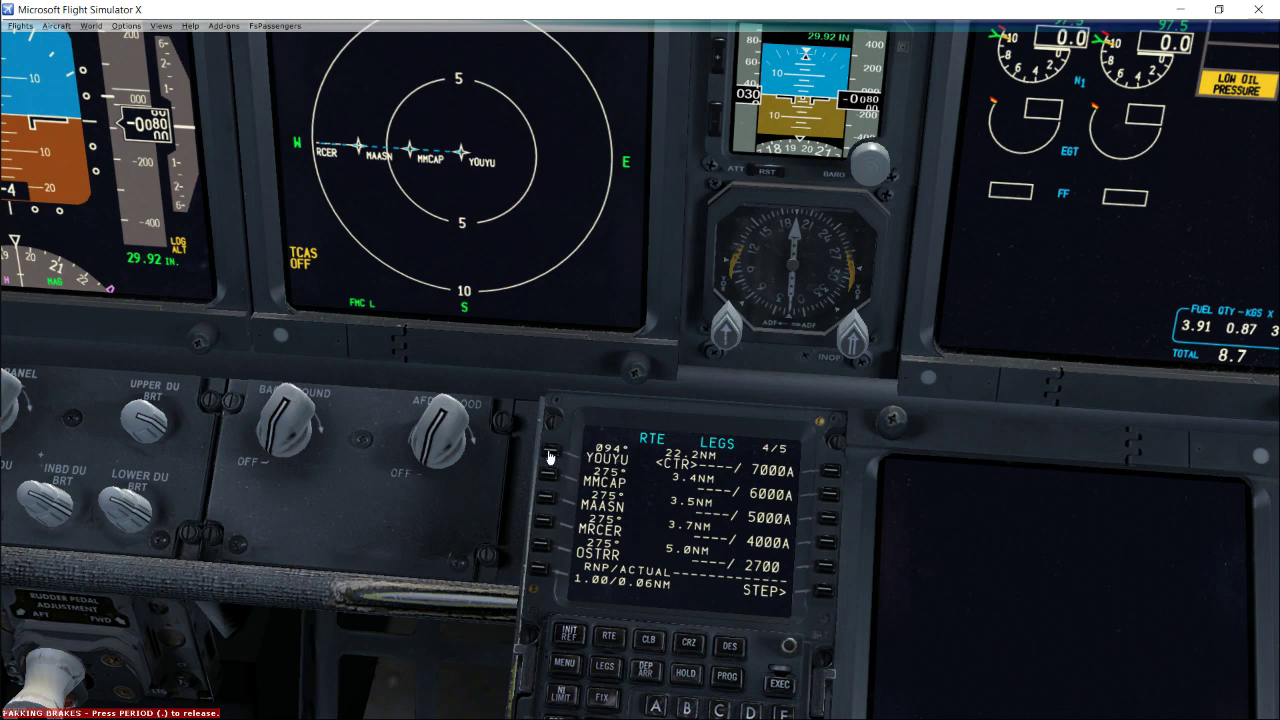
click(824, 595)
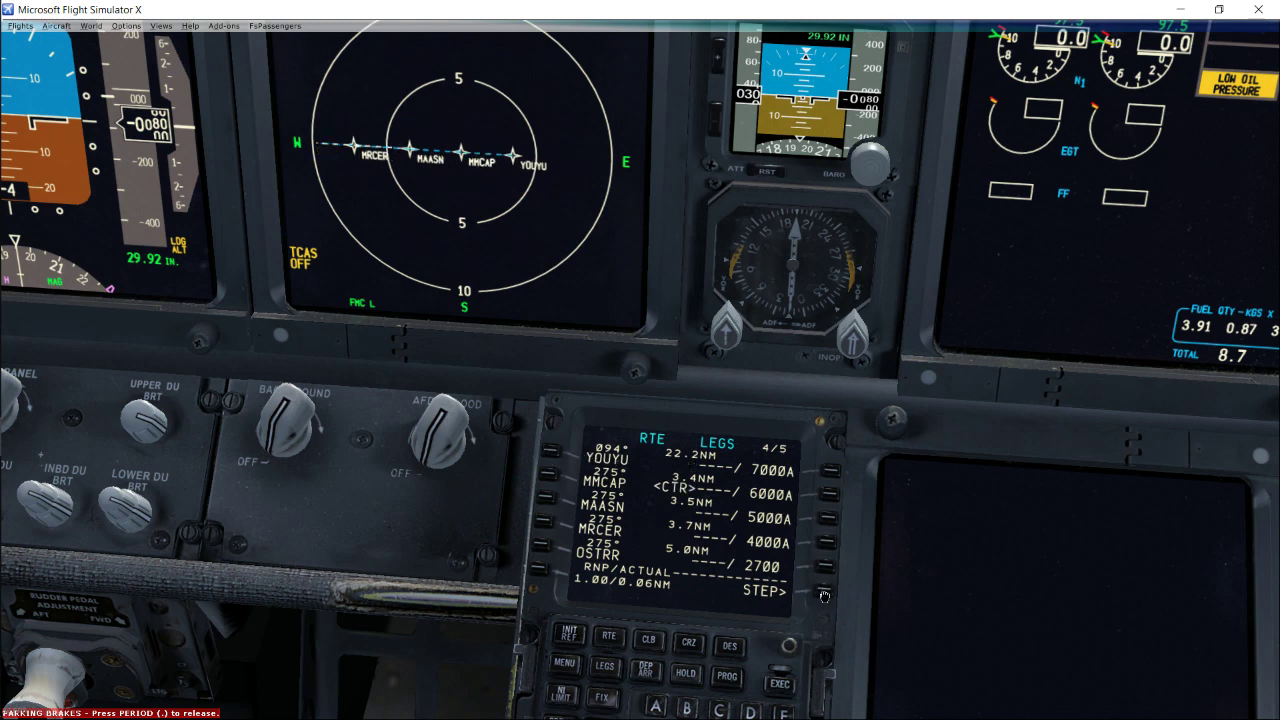
click(824, 595)
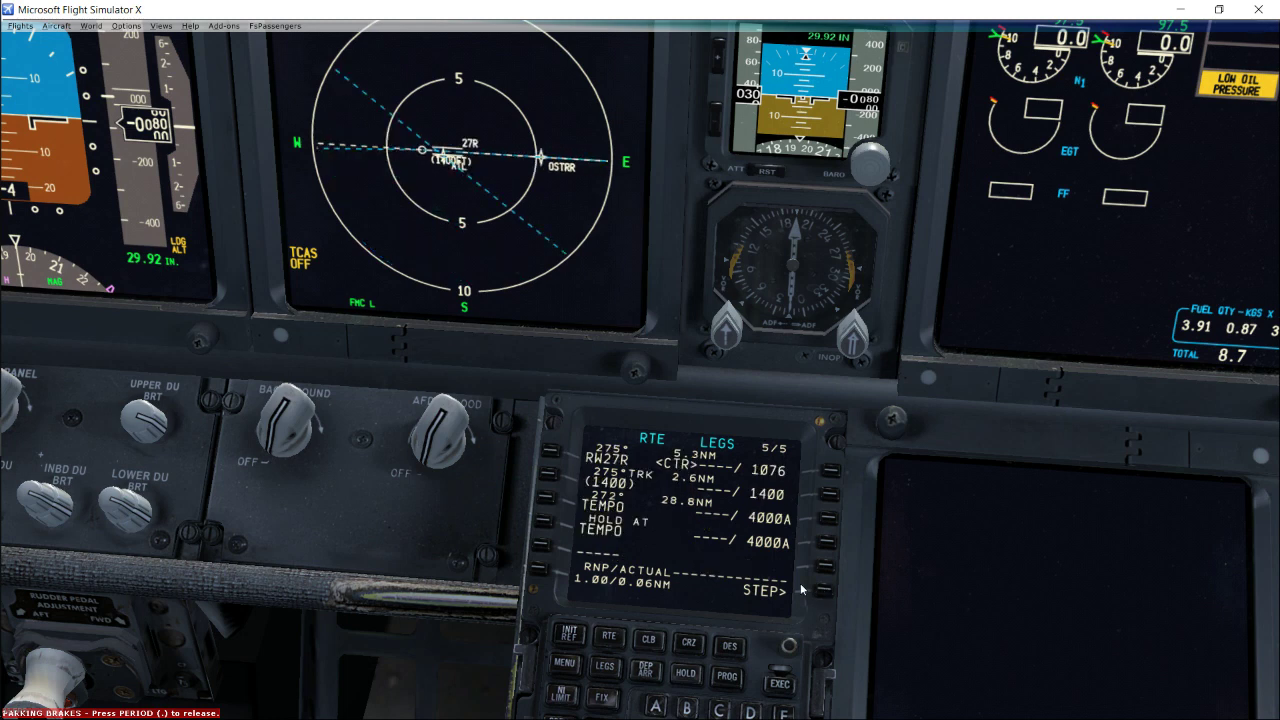
click(824, 595)
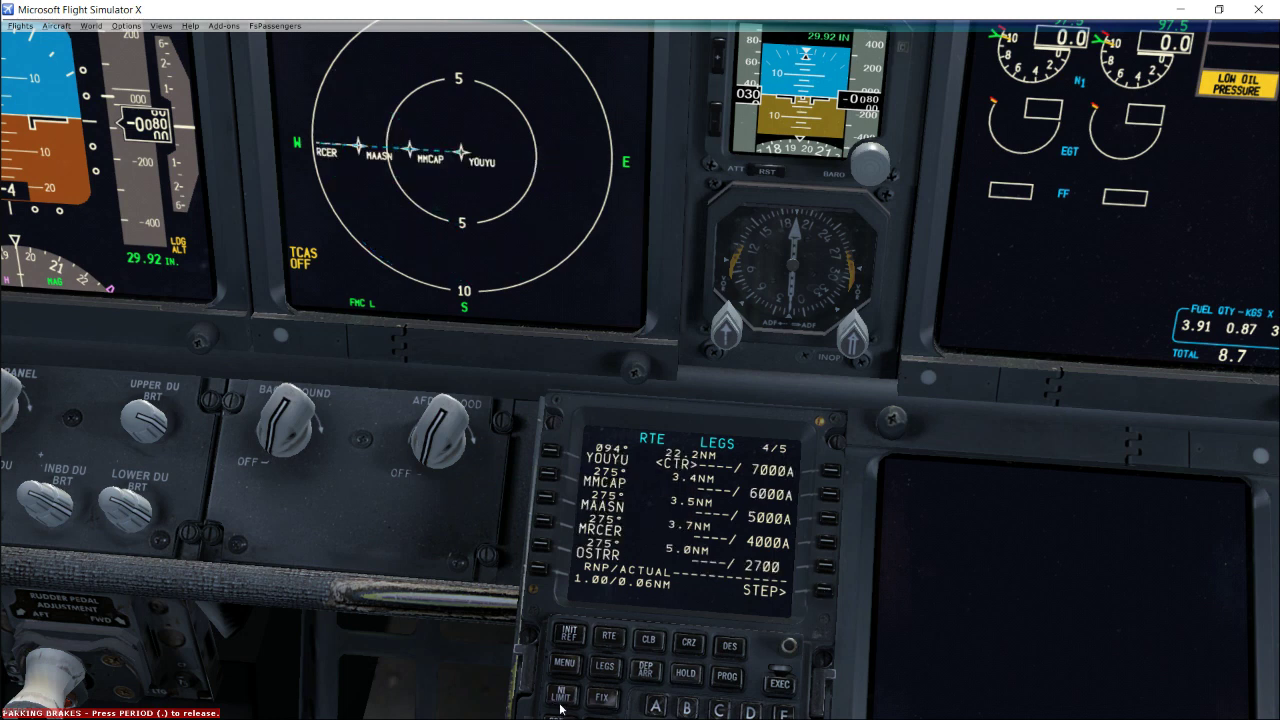
- Replace ATL with YOUYU directly after HUSKY in the route legs, and step the map through the new HUSKY–YOUYU leg
click(551, 452)
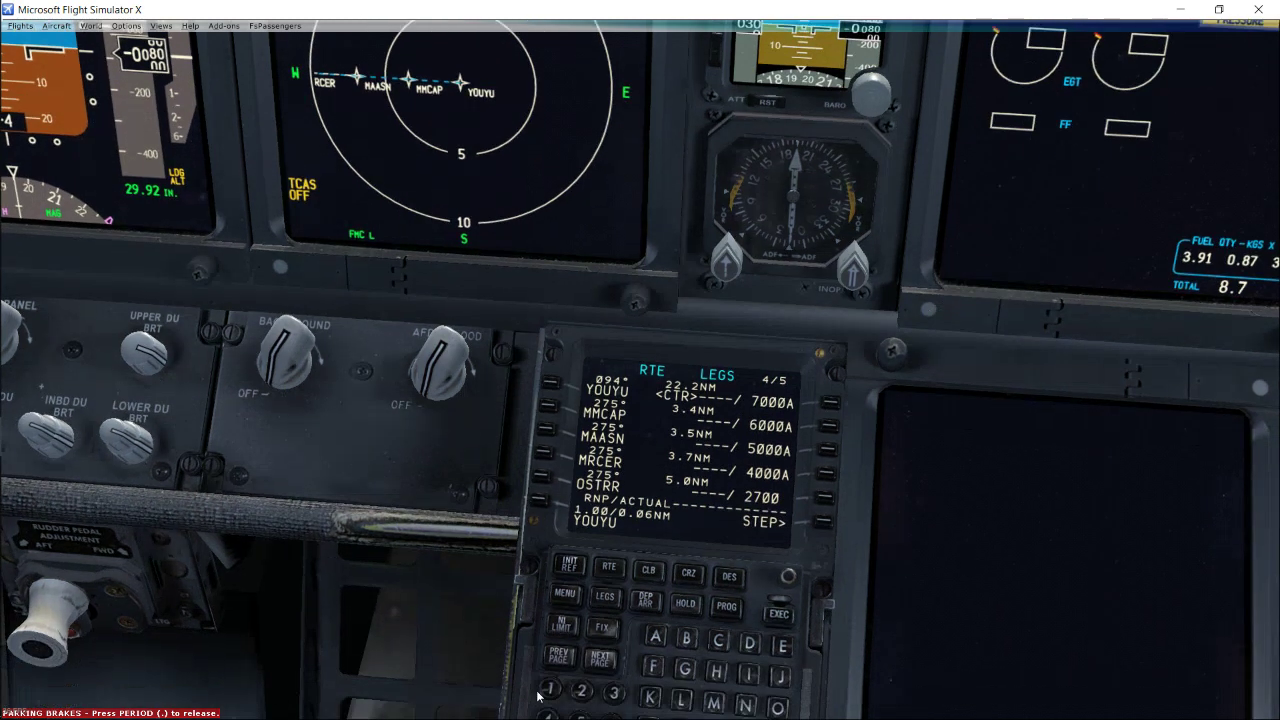
click(561, 662)
drag(596, 611, 480, 298)
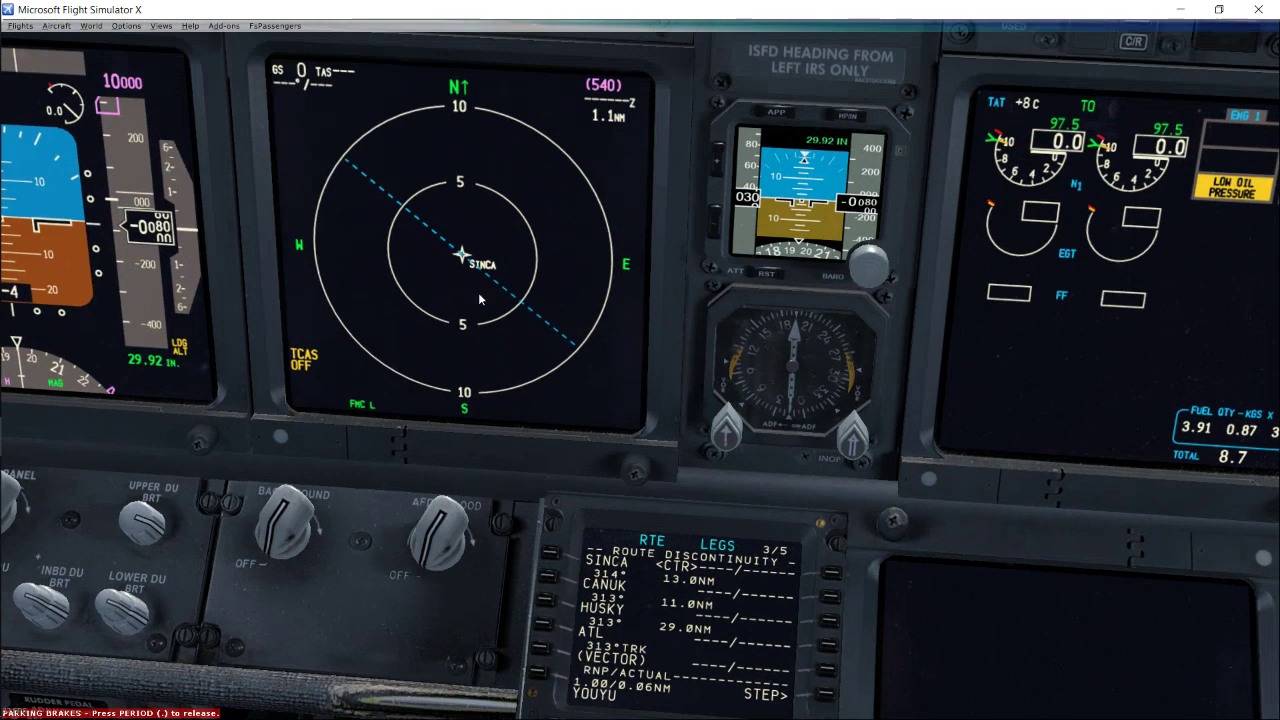
drag(827, 472, 827, 587)
click(826, 587)
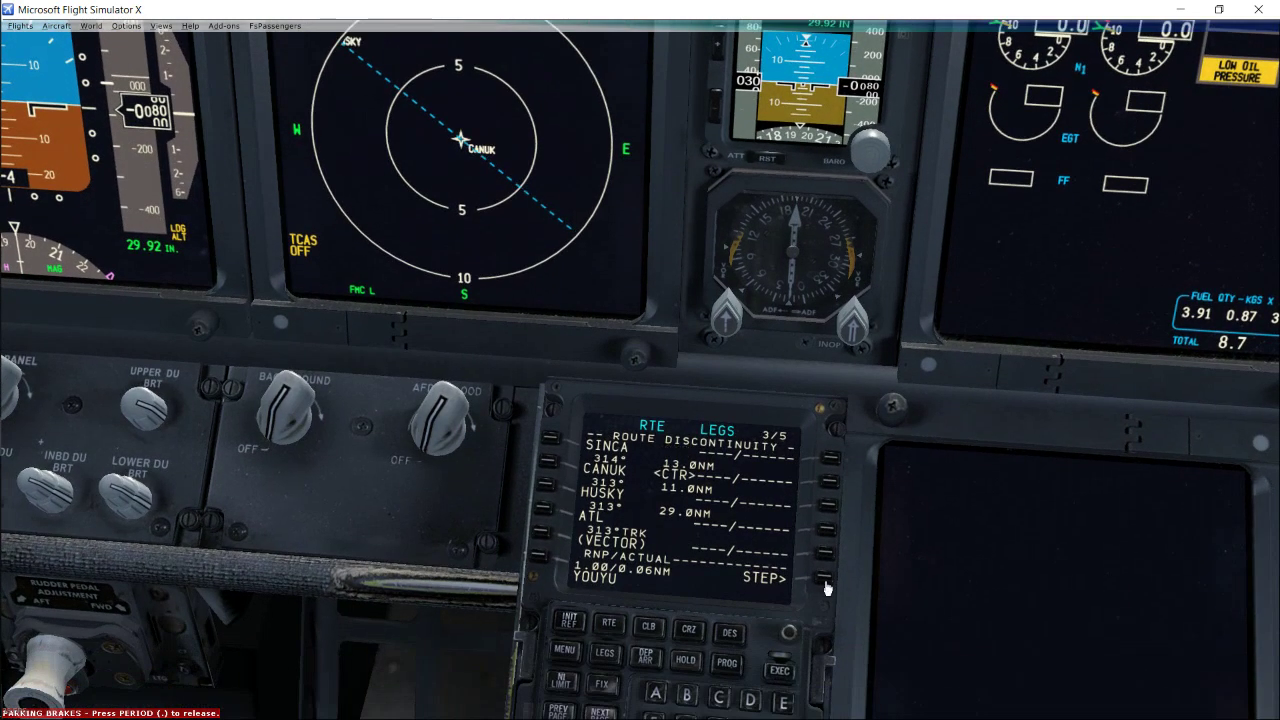
click(826, 587)
click(826, 587)
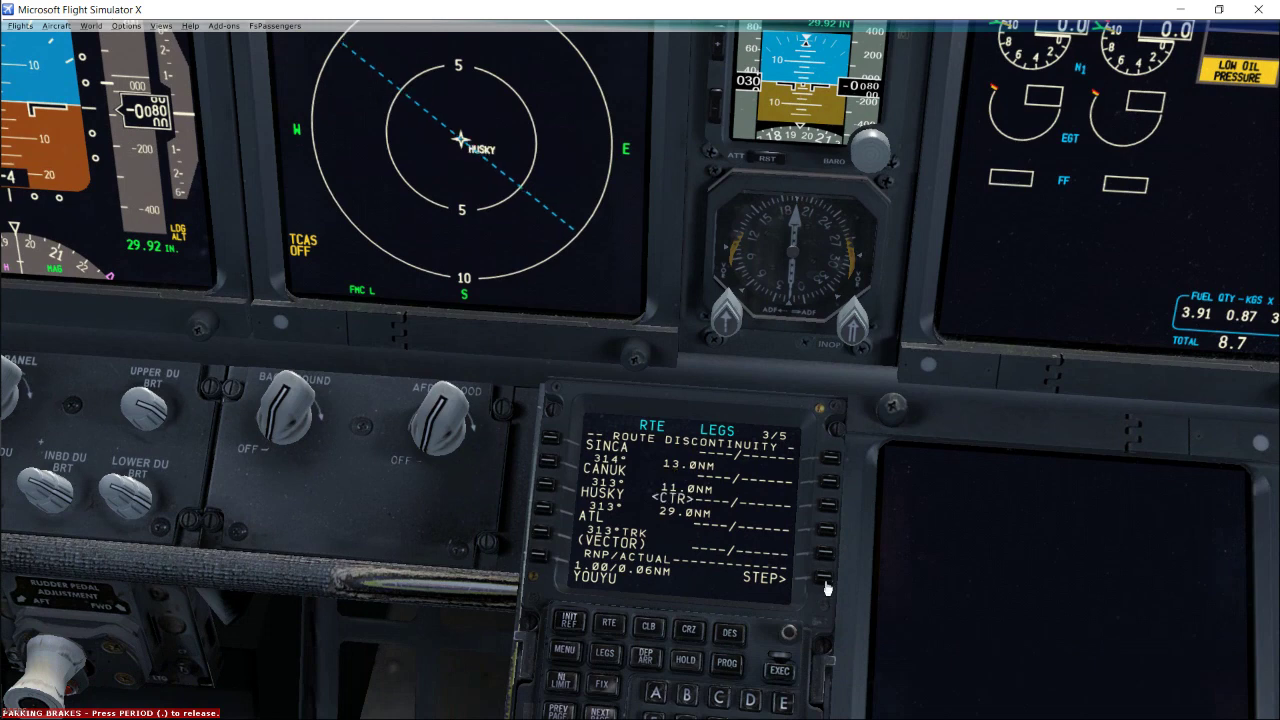
click(541, 514)
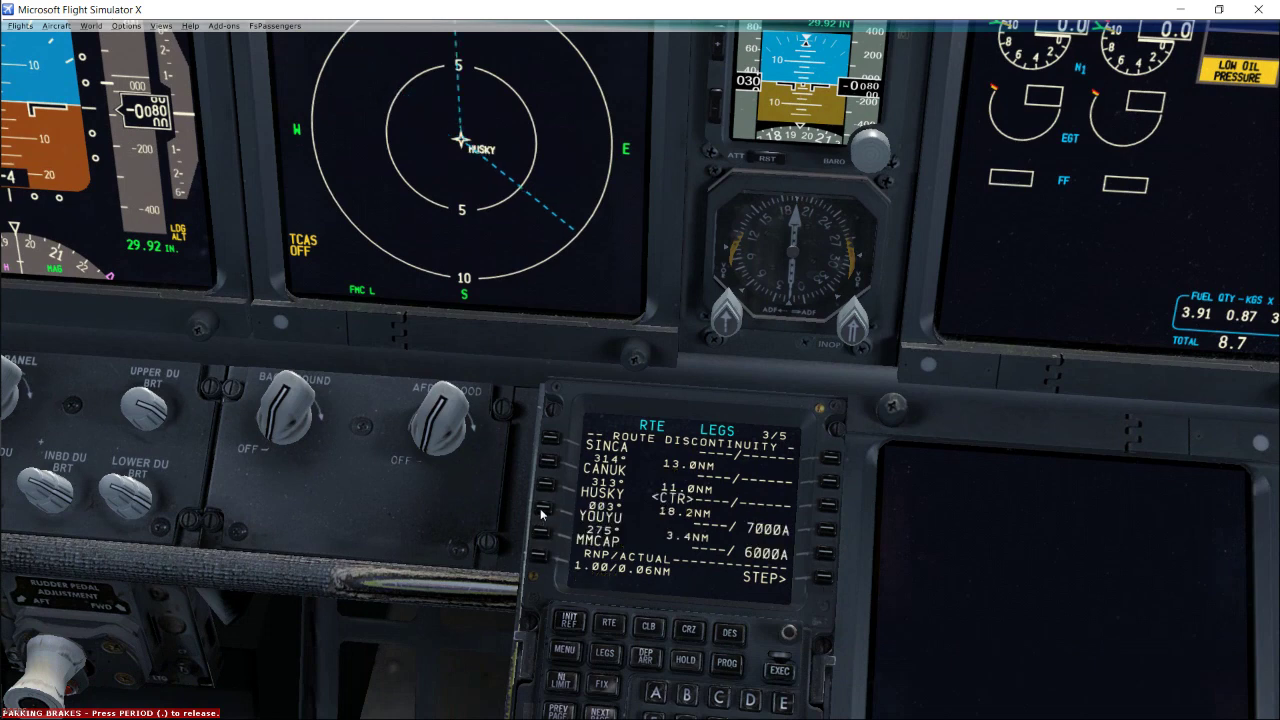
drag(541, 514, 516, 422)
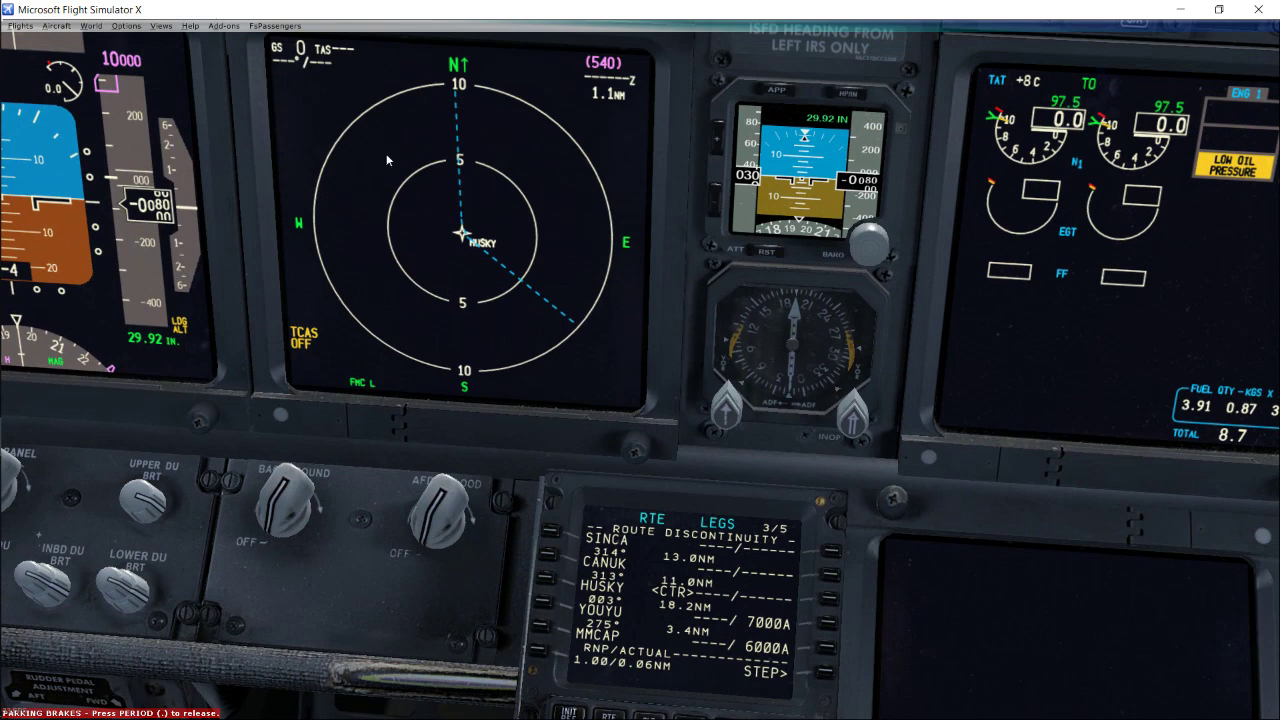
drag(587, 451, 589, 545)
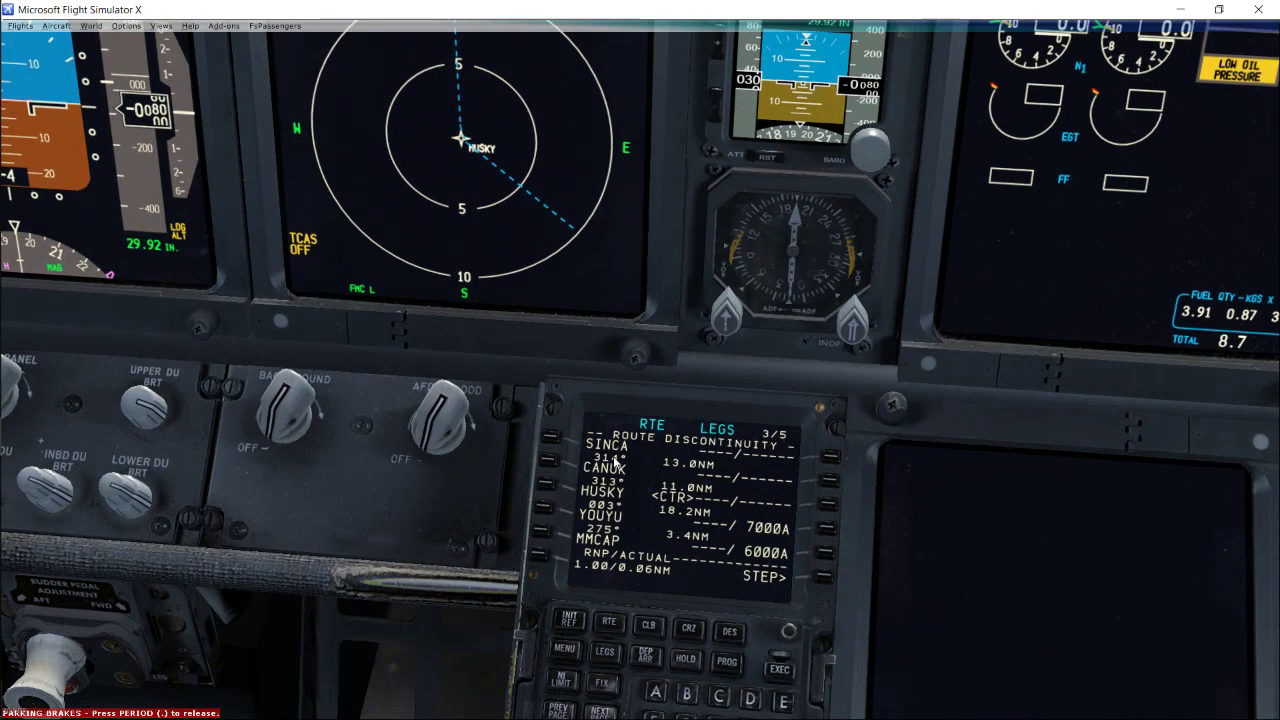
click(824, 580)
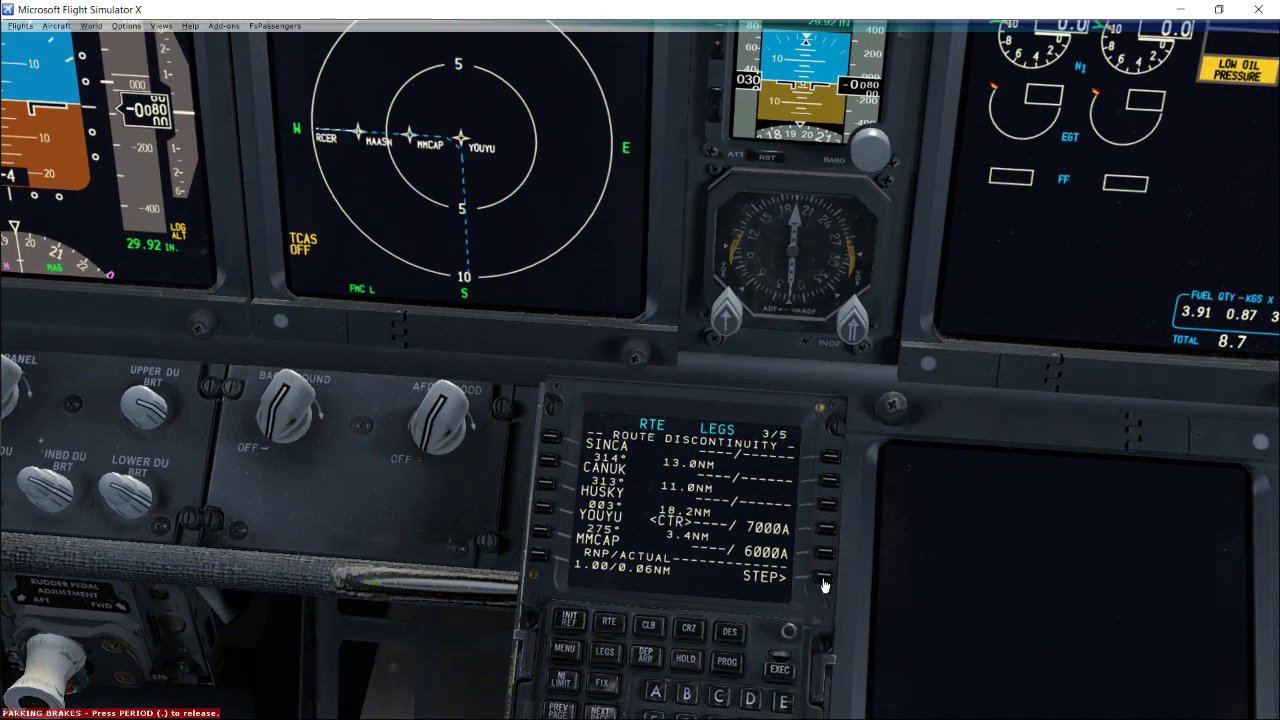
- Look at the TEMPO hold page, and step the map through the route legs from the departure to RW27R
click(690, 663)
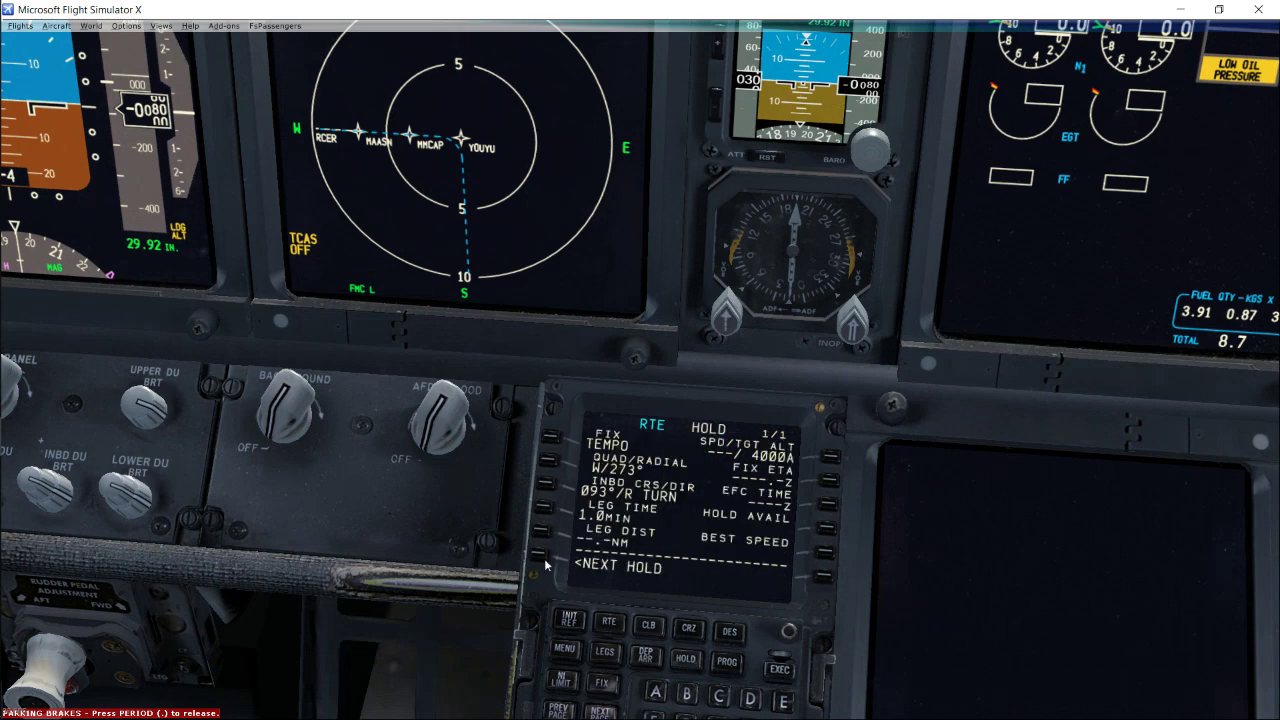
click(605, 651)
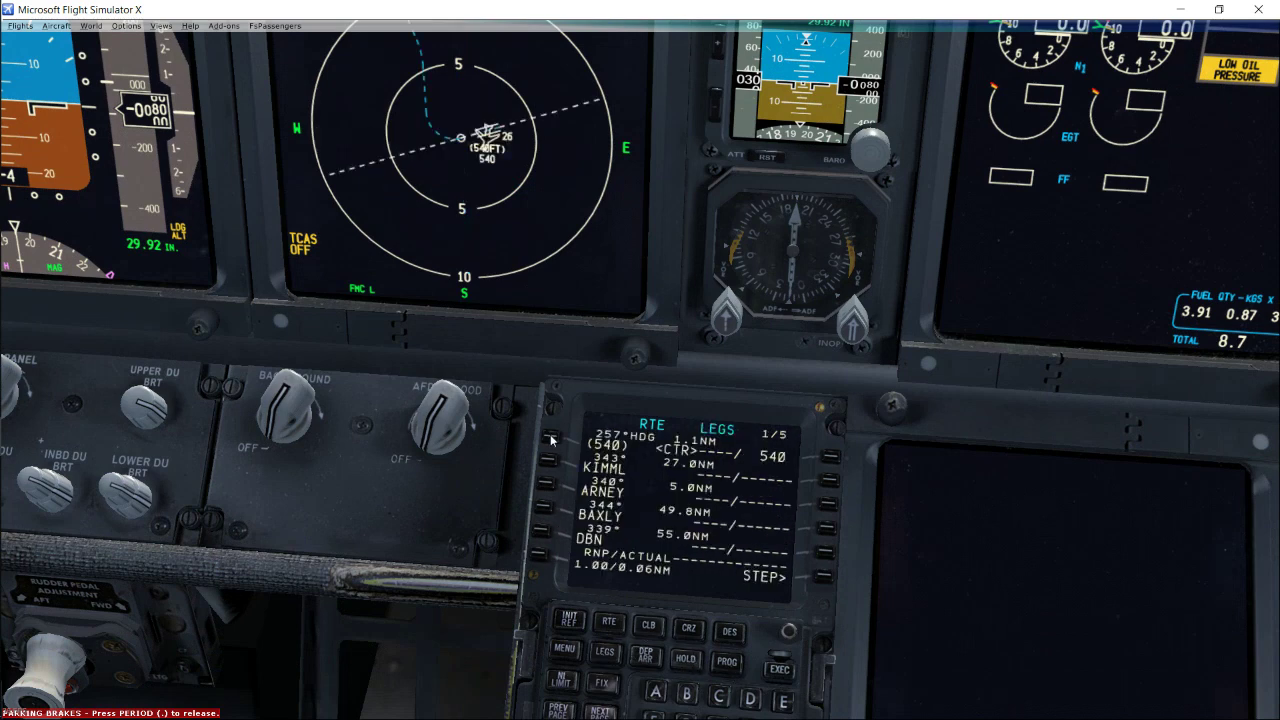
click(823, 577)
click(824, 578)
click(825, 578)
click(825, 579)
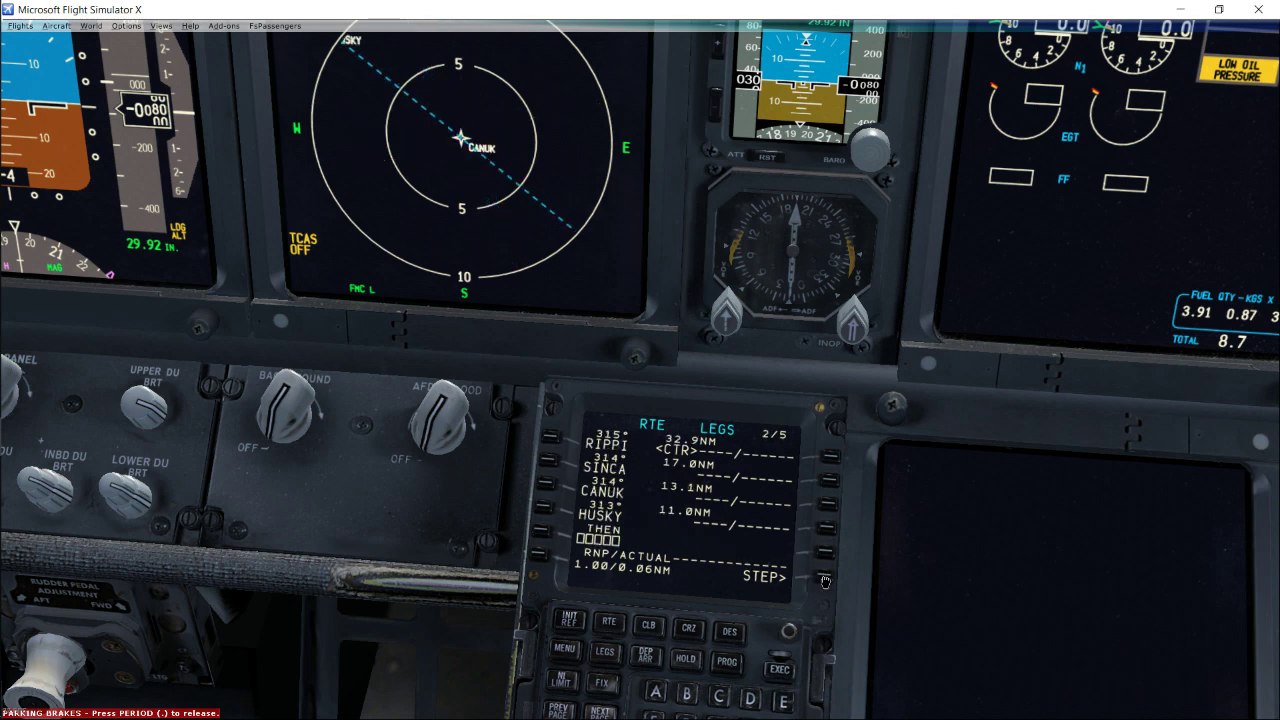
click(825, 579)
click(825, 579)
click(825, 578)
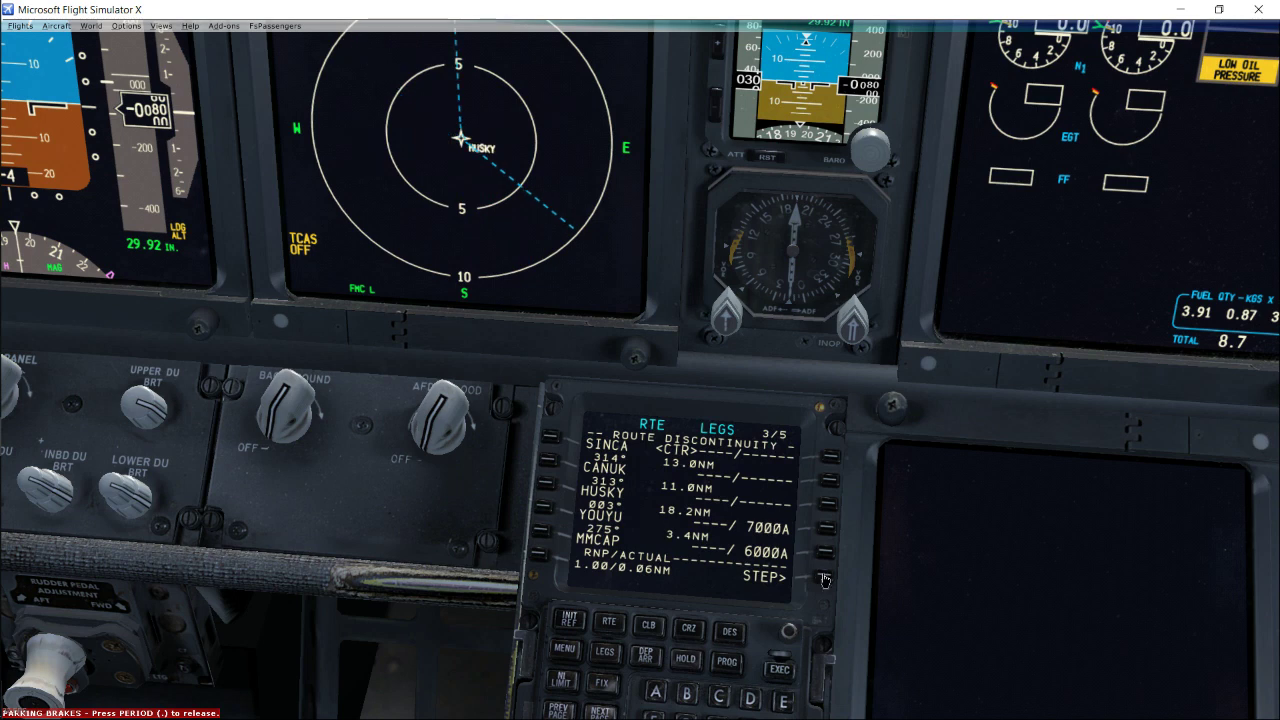
click(825, 579)
click(825, 579)
click(824, 578)
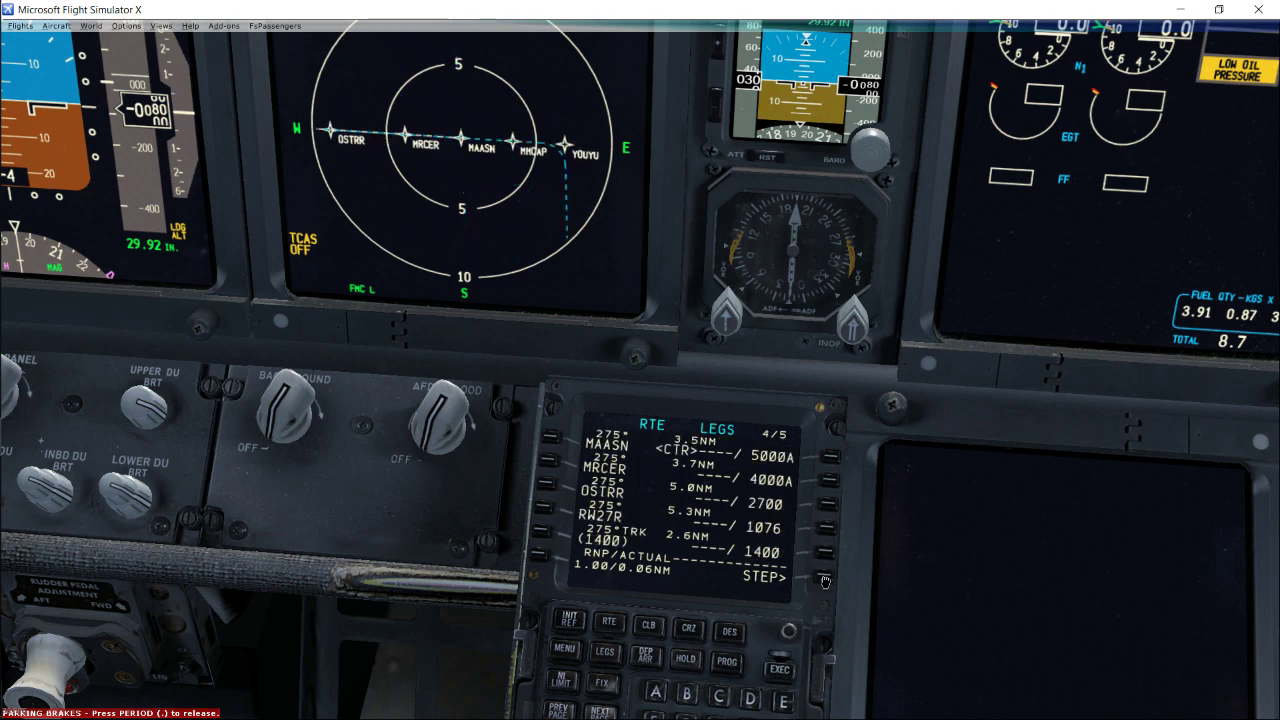
click(824, 578)
click(824, 578)
click(824, 578)
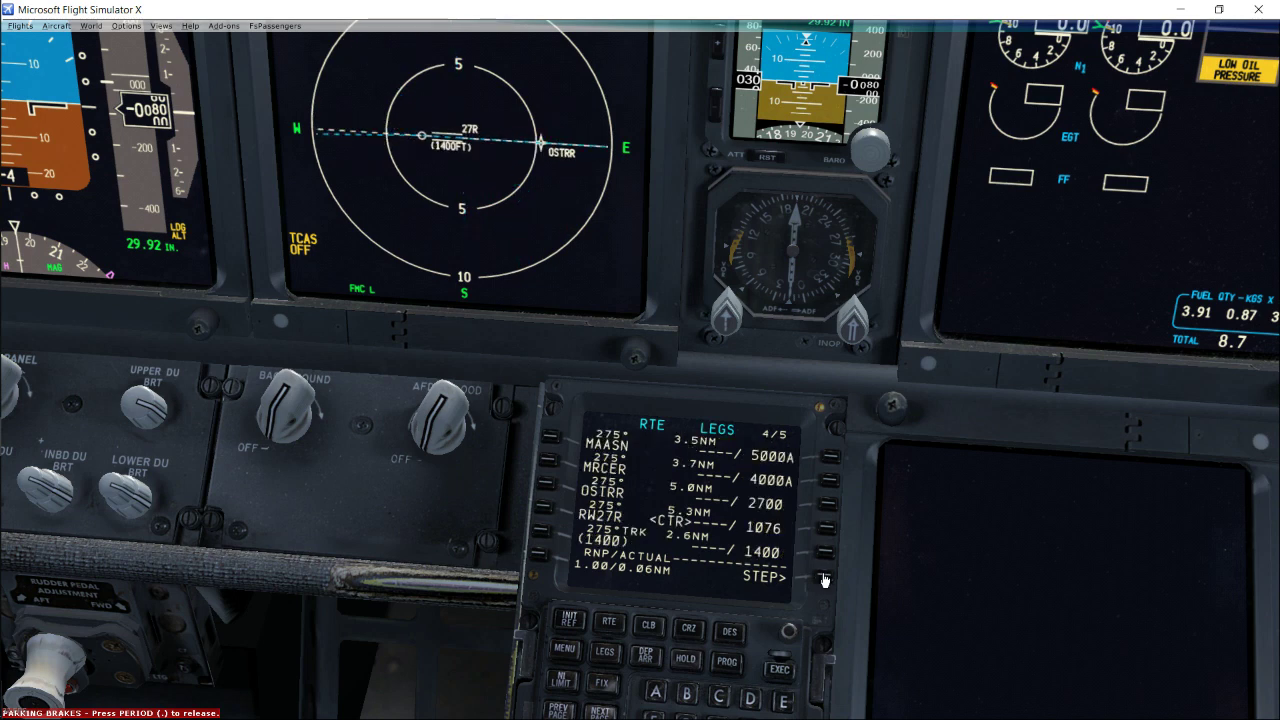
- Switch the navigation display from plan to map mode and return to the route legs
key(Up)
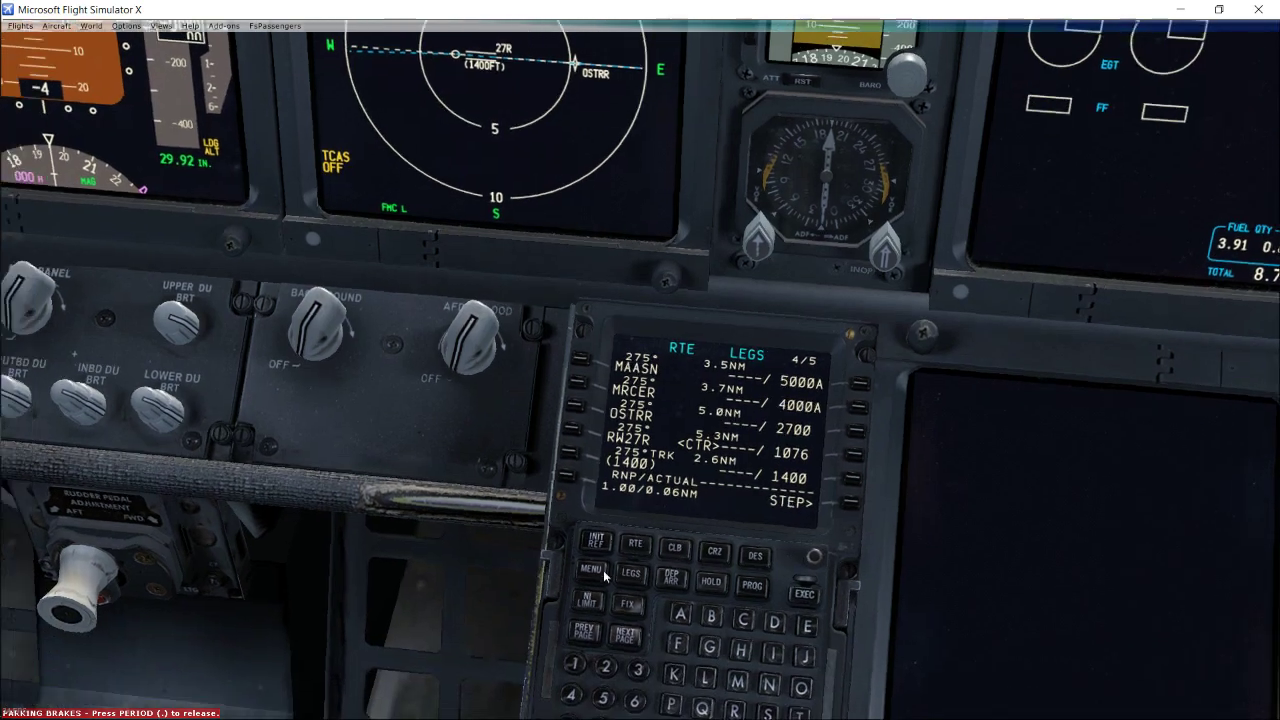
key(Up)
key(Right)
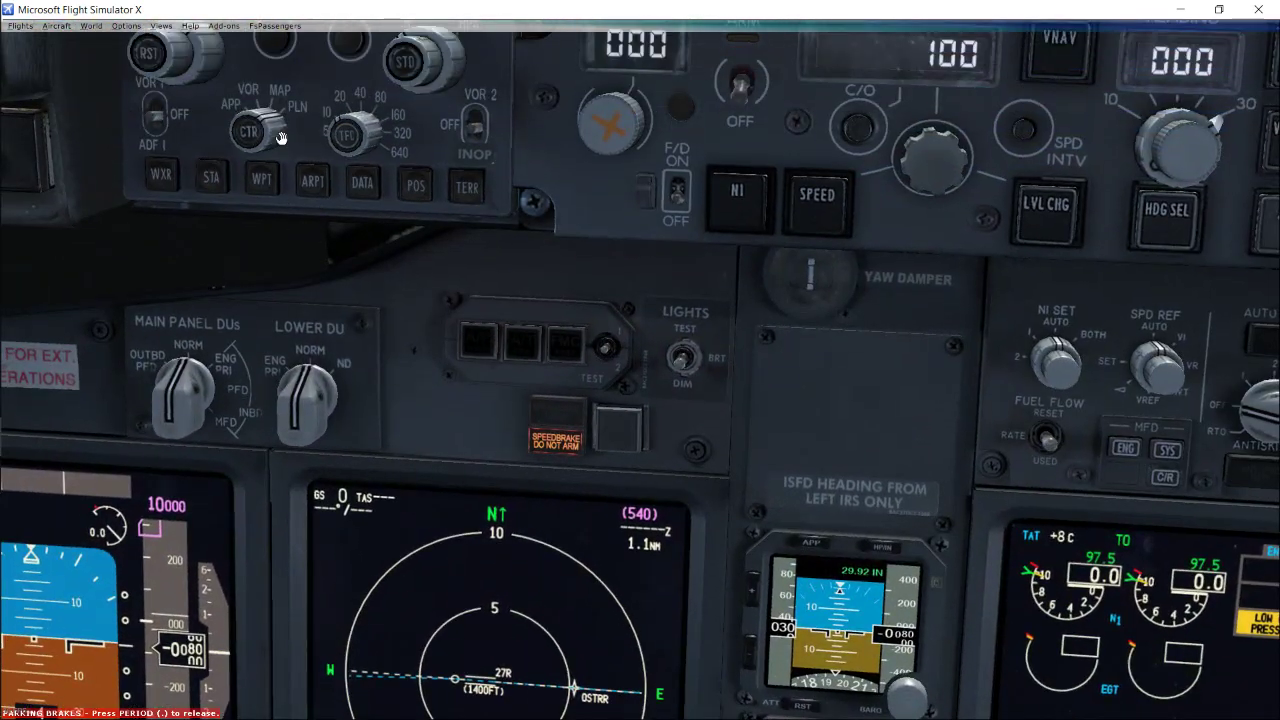
key(Down)
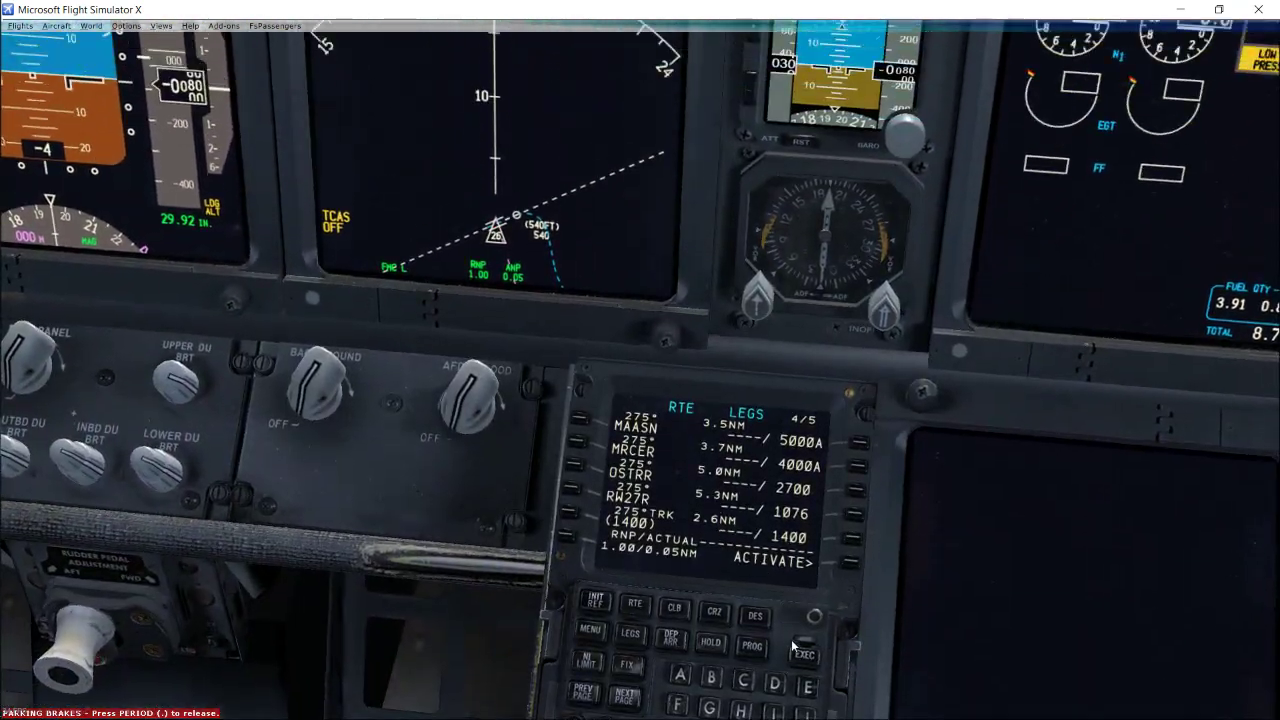
- Check the TEMPO hold page, and examine the route legs pages around the discontinuity after HUSKY
click(711, 650)
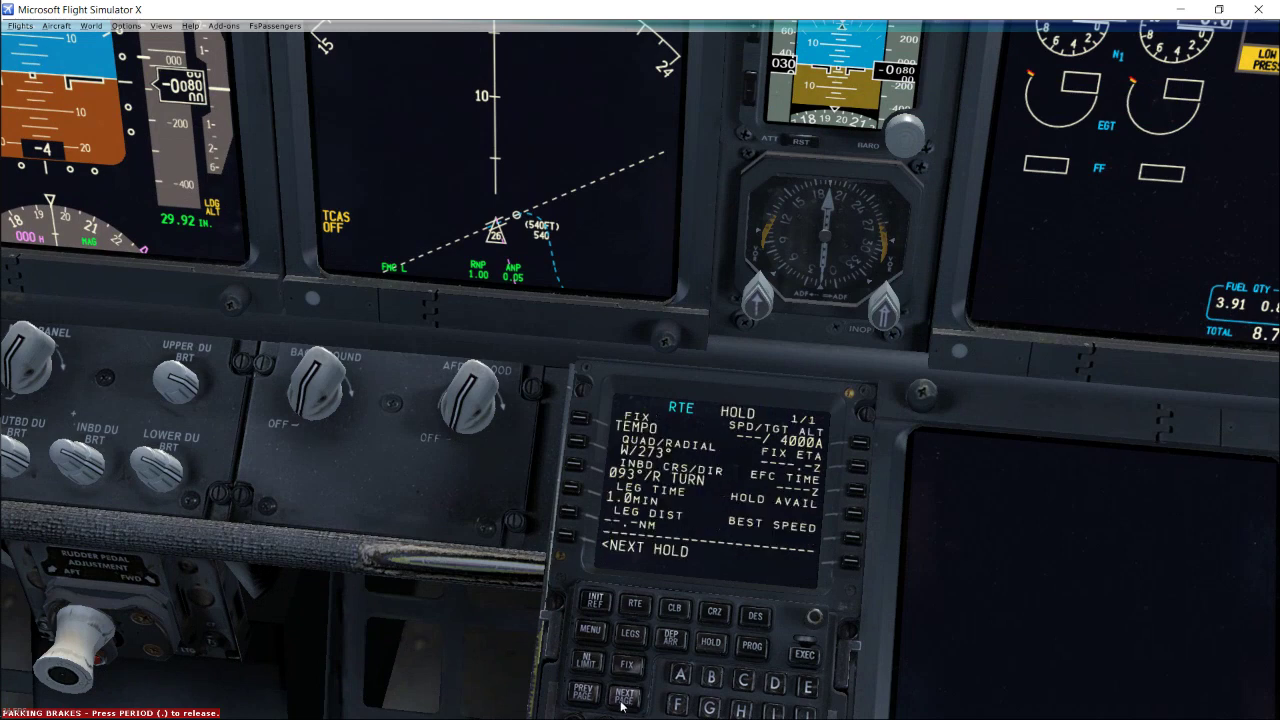
click(633, 625)
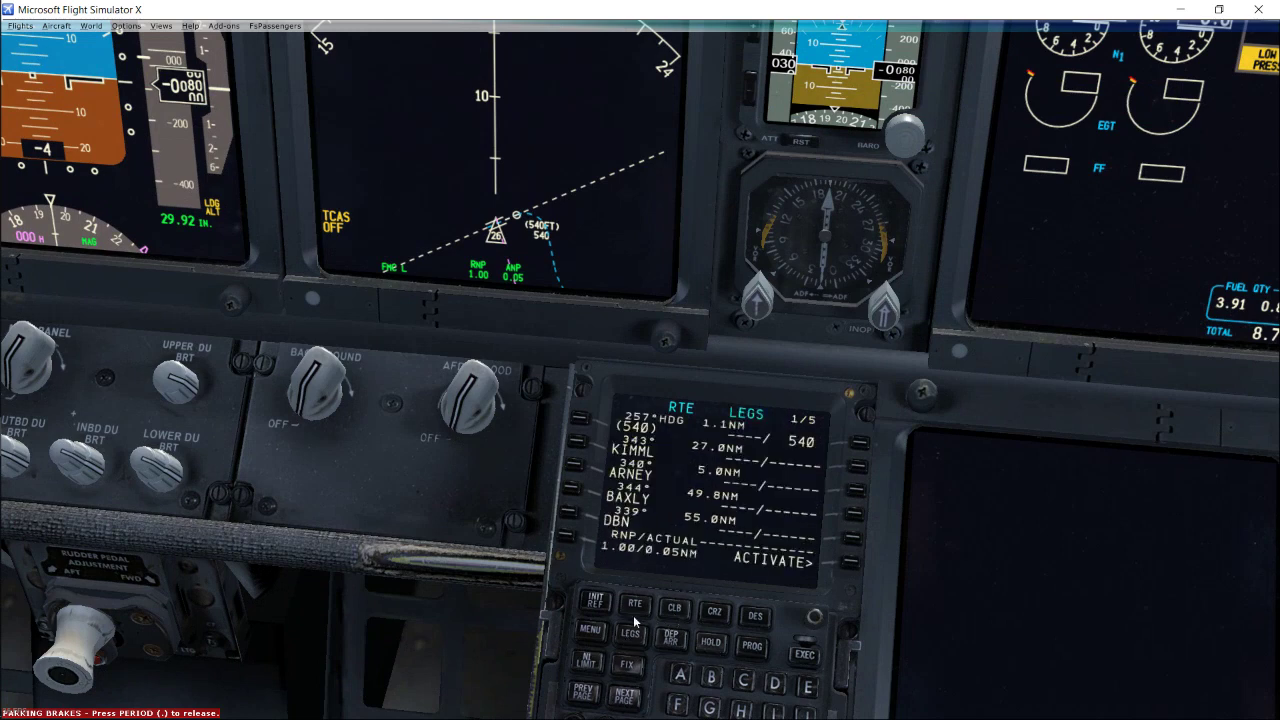
click(634, 700)
click(630, 700)
click(584, 694)
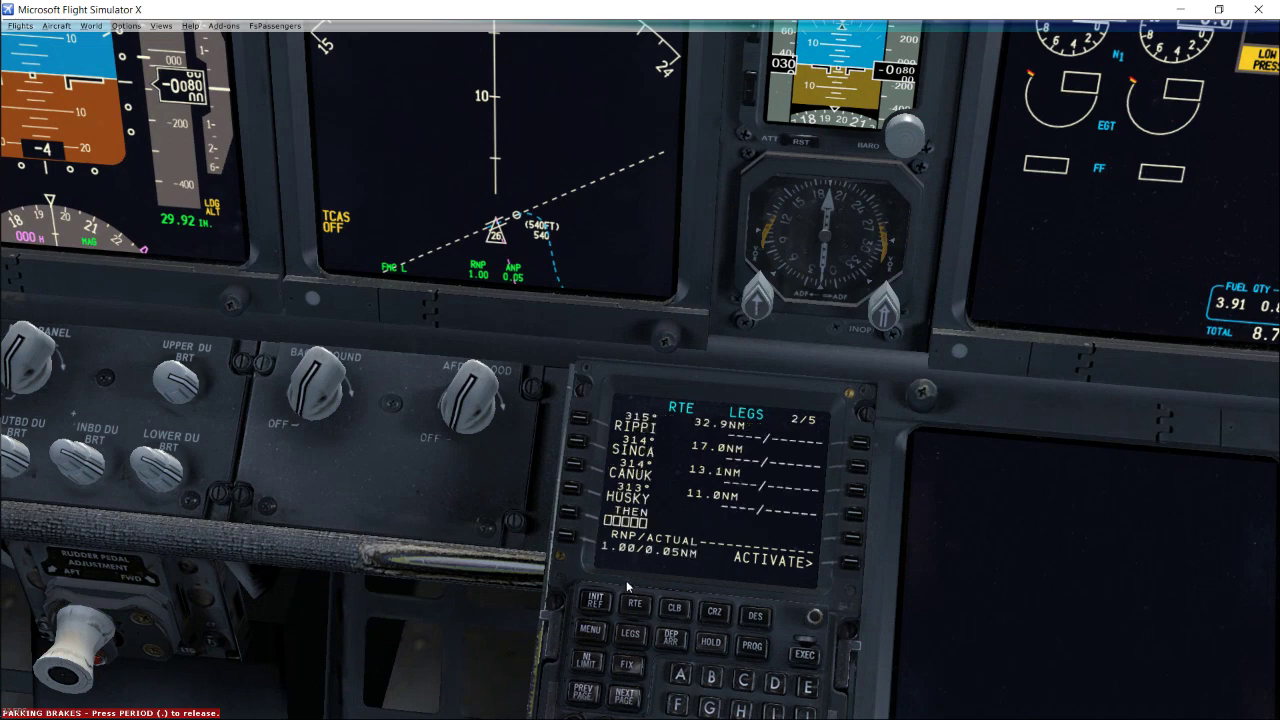
click(632, 700)
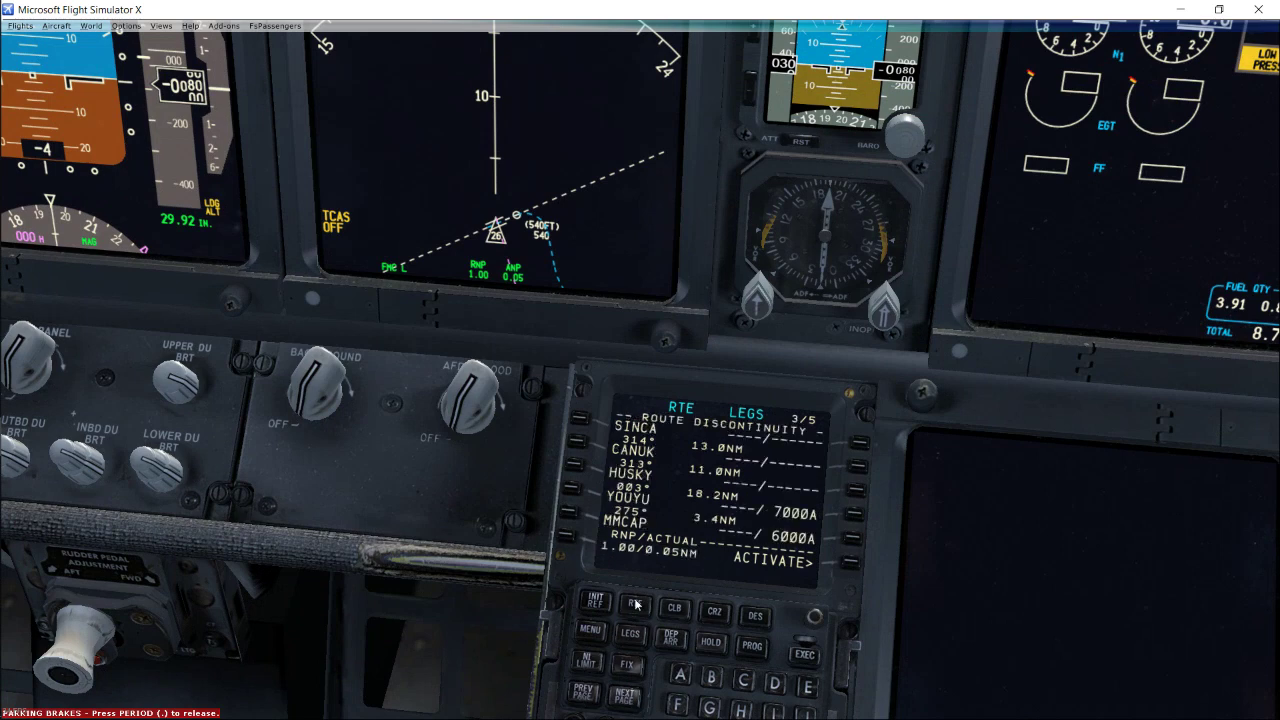
- Try to close the discontinuity after HUSKY with a waypoint copied from the legs that follow it
click(584, 510)
click(588, 694)
click(570, 513)
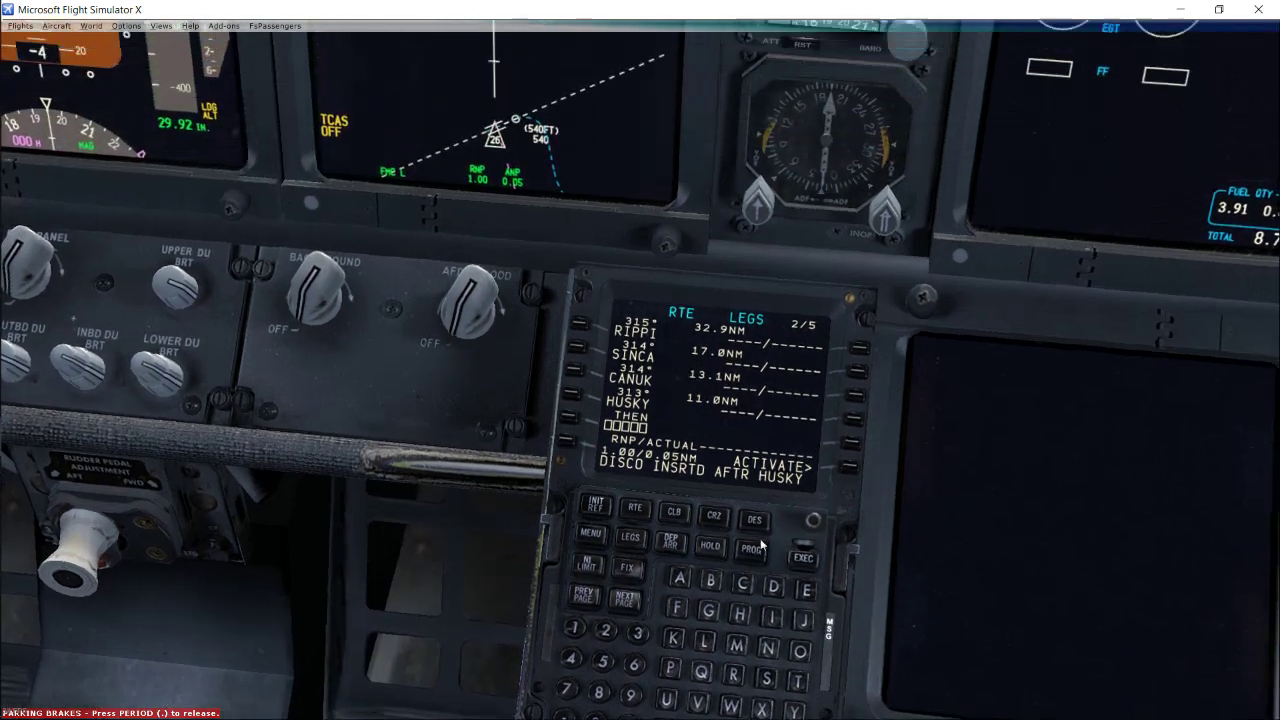
- Join the second SINCA leg to the first SINCA, removing the duplicate legs and the route discontinuity
click(624, 619)
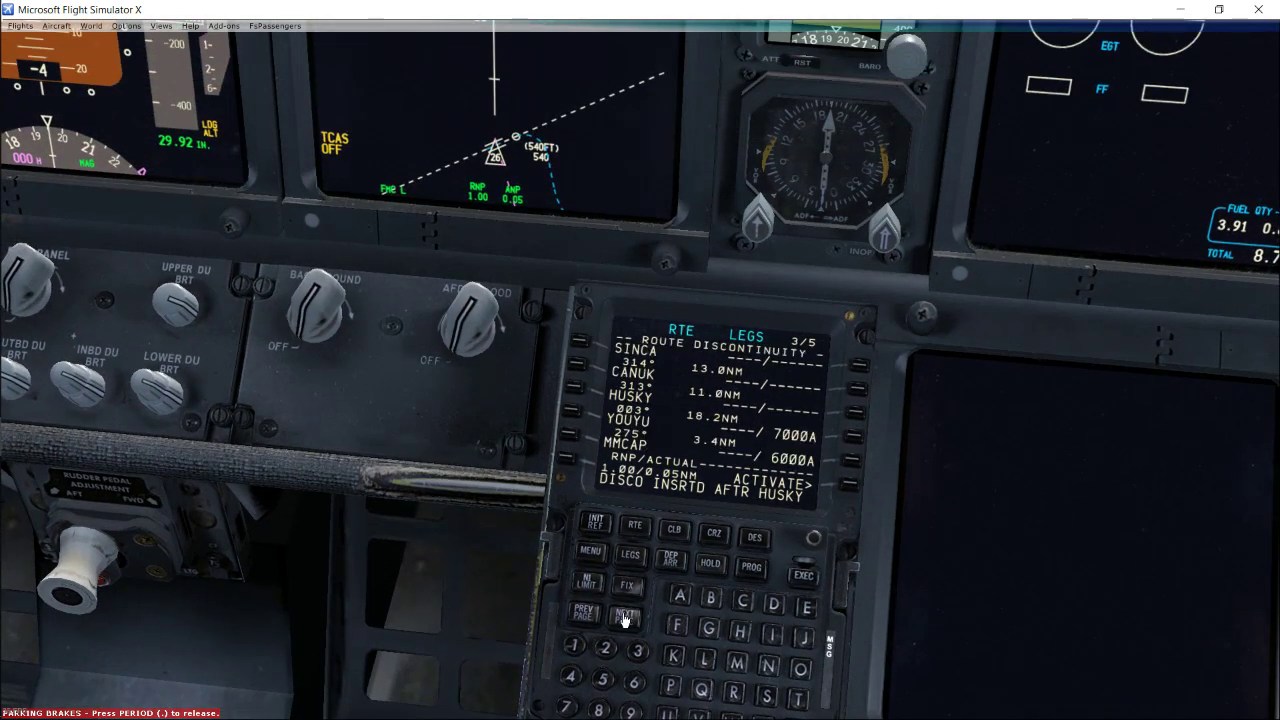
click(578, 342)
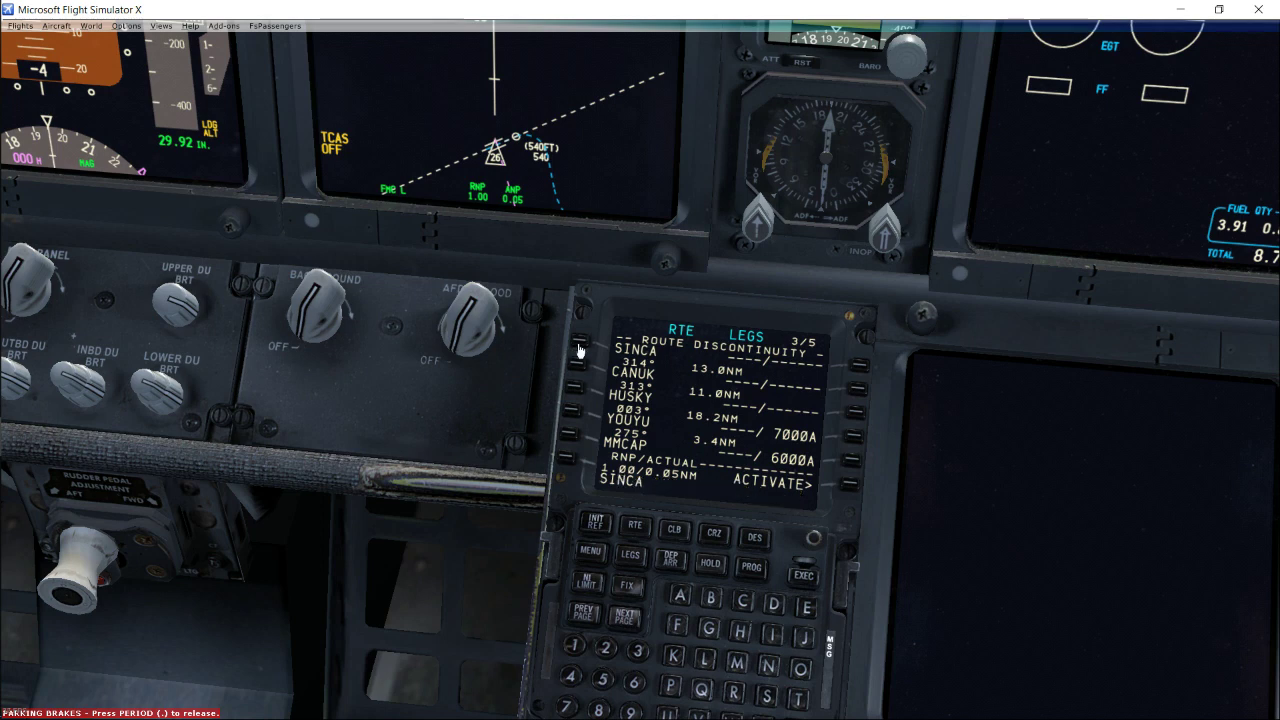
click(584, 612)
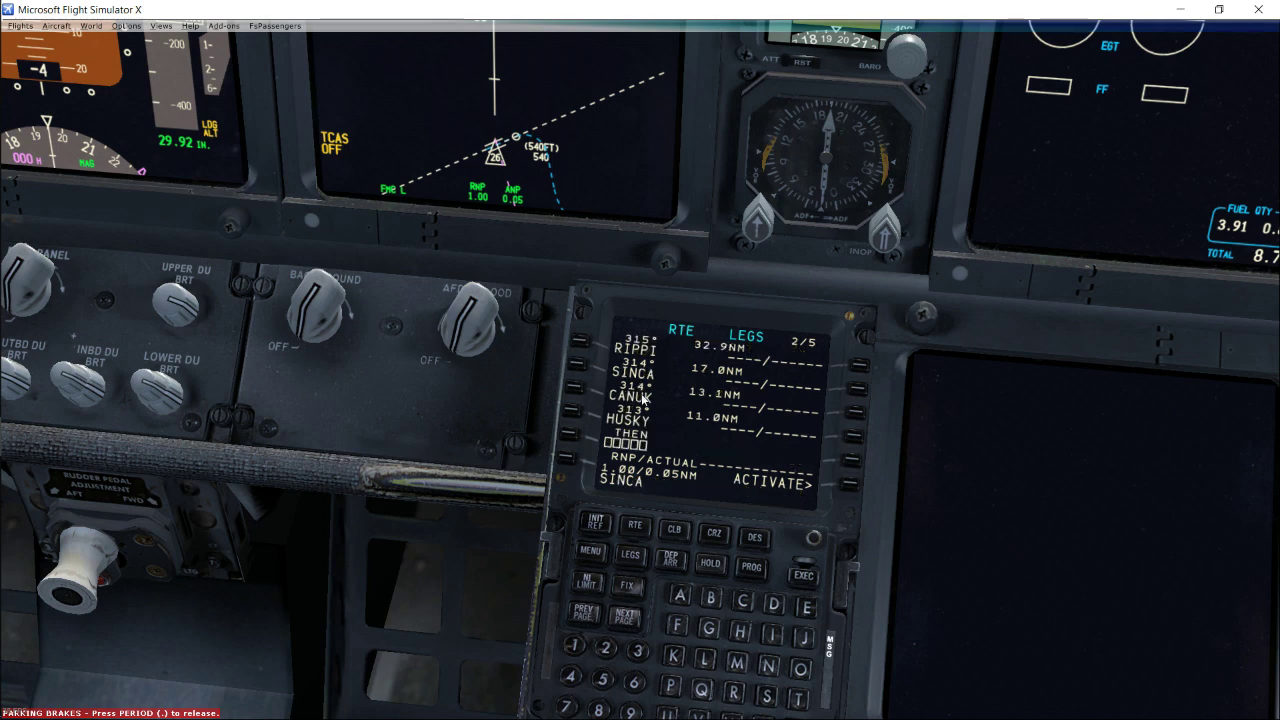
click(573, 413)
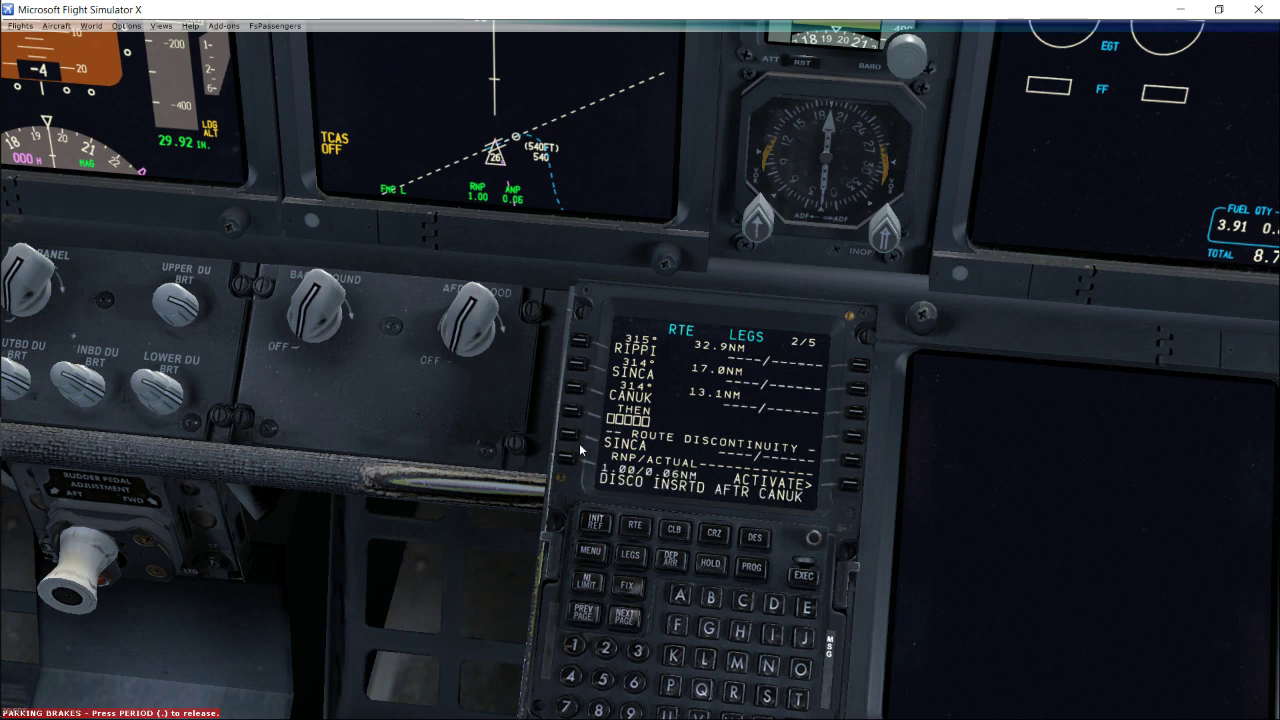
click(577, 366)
click(577, 366)
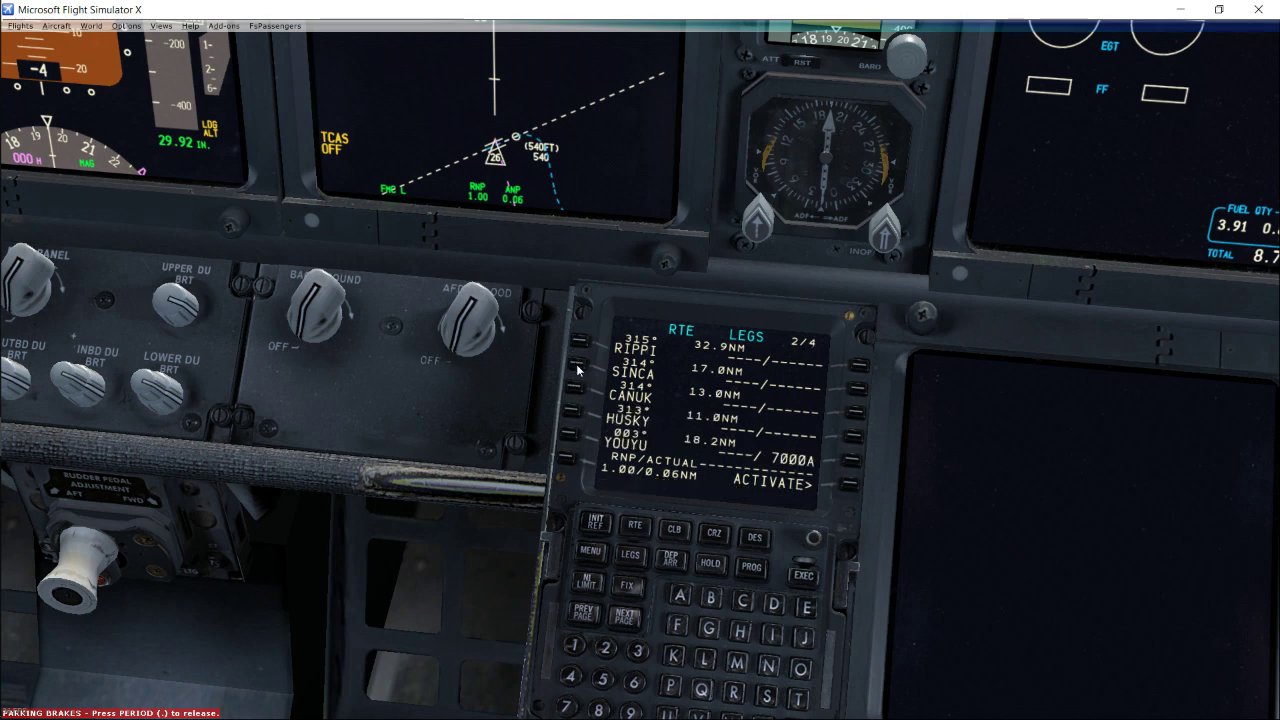
- Page through the route legs to check the waypoint sequence from the departure through YOUYU to RW27R
click(632, 620)
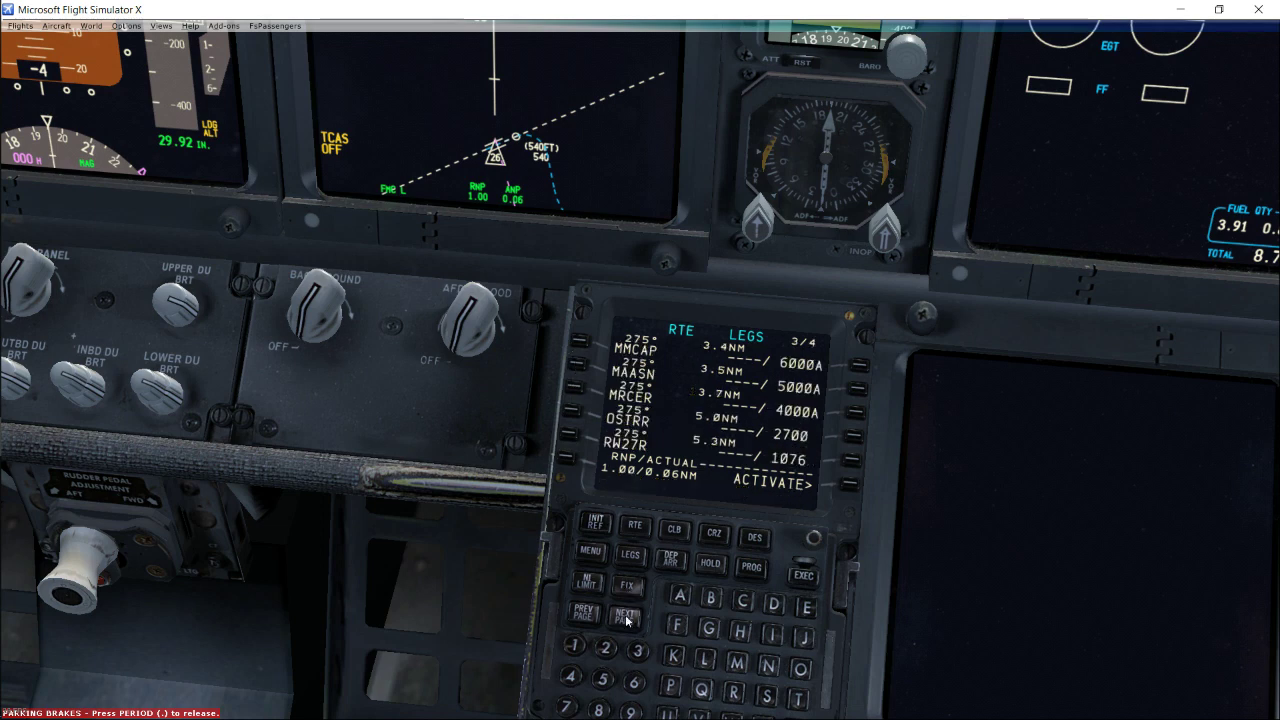
click(625, 618)
click(586, 614)
click(586, 614)
click(586, 614)
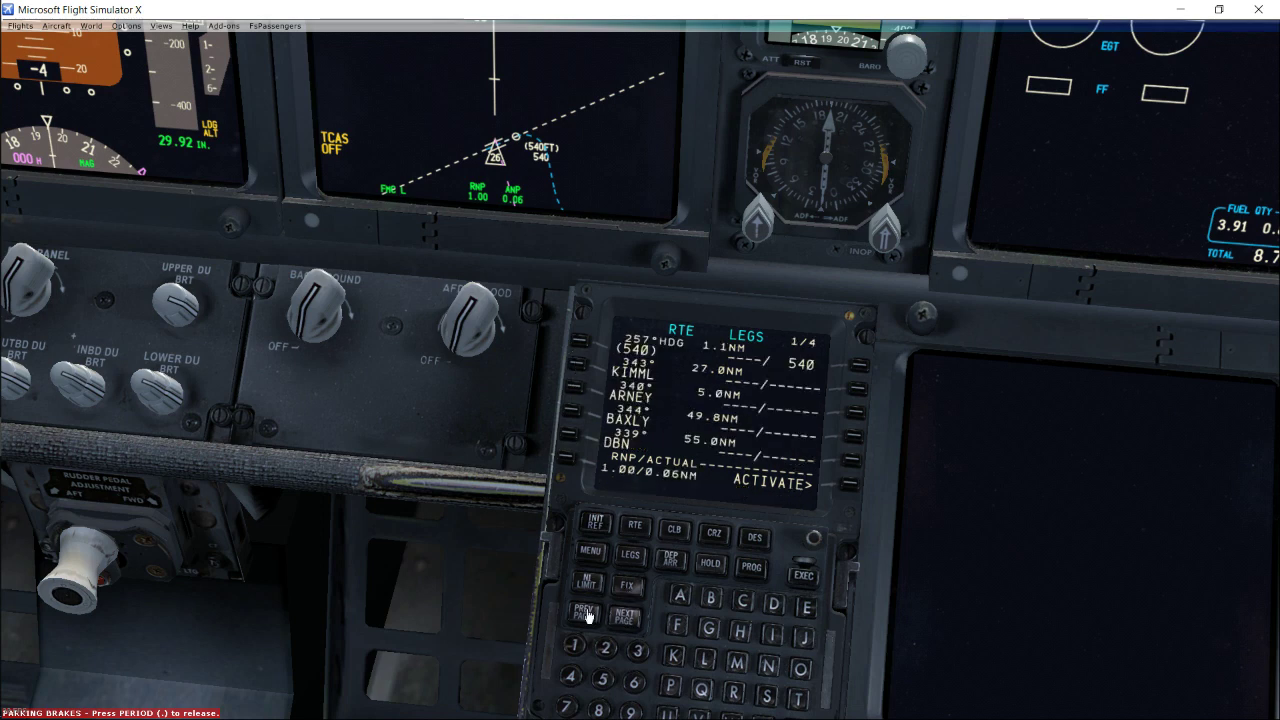
click(586, 614)
click(614, 620)
- Set the navigation display to plan mode and return to the first route legs page
key(ctrl+shift+Up)
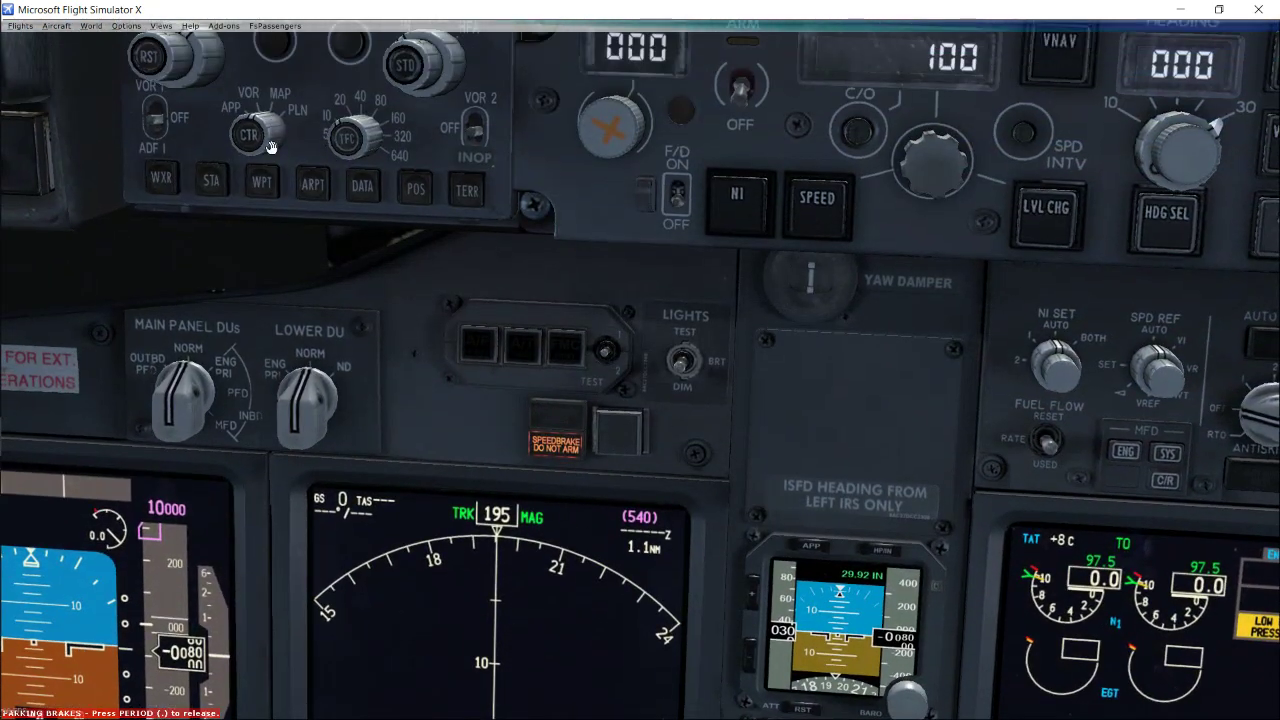
click(270, 147)
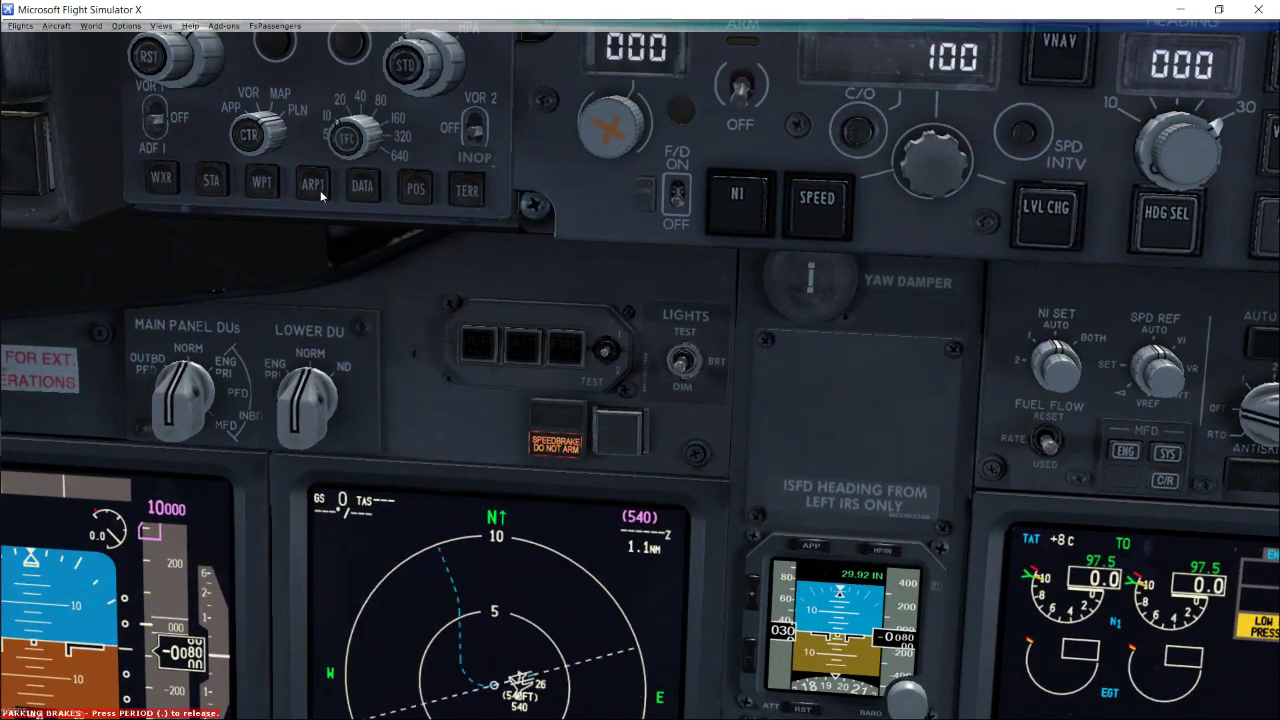
key(ctrl+shift+Down)
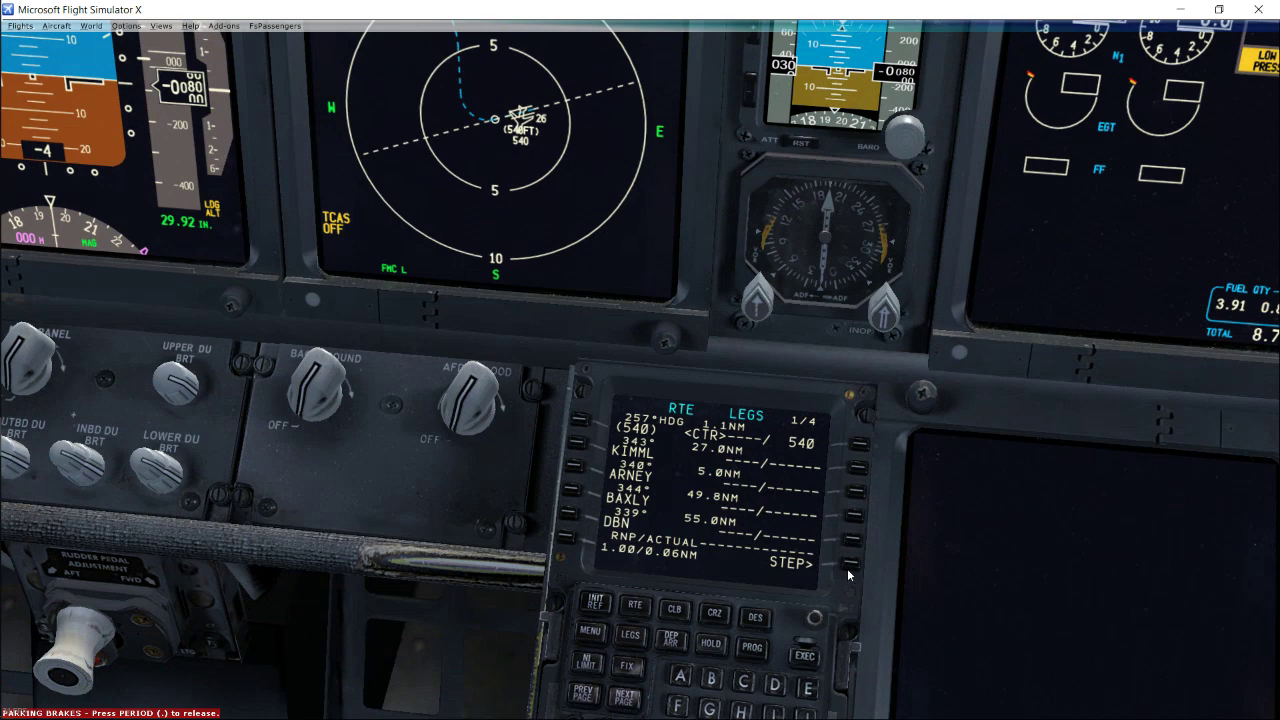
- Step the map through the cleaned-up legs from the departure via SINCA, HUSKY and YOUYU to RW27R
click(852, 566)
click(852, 566)
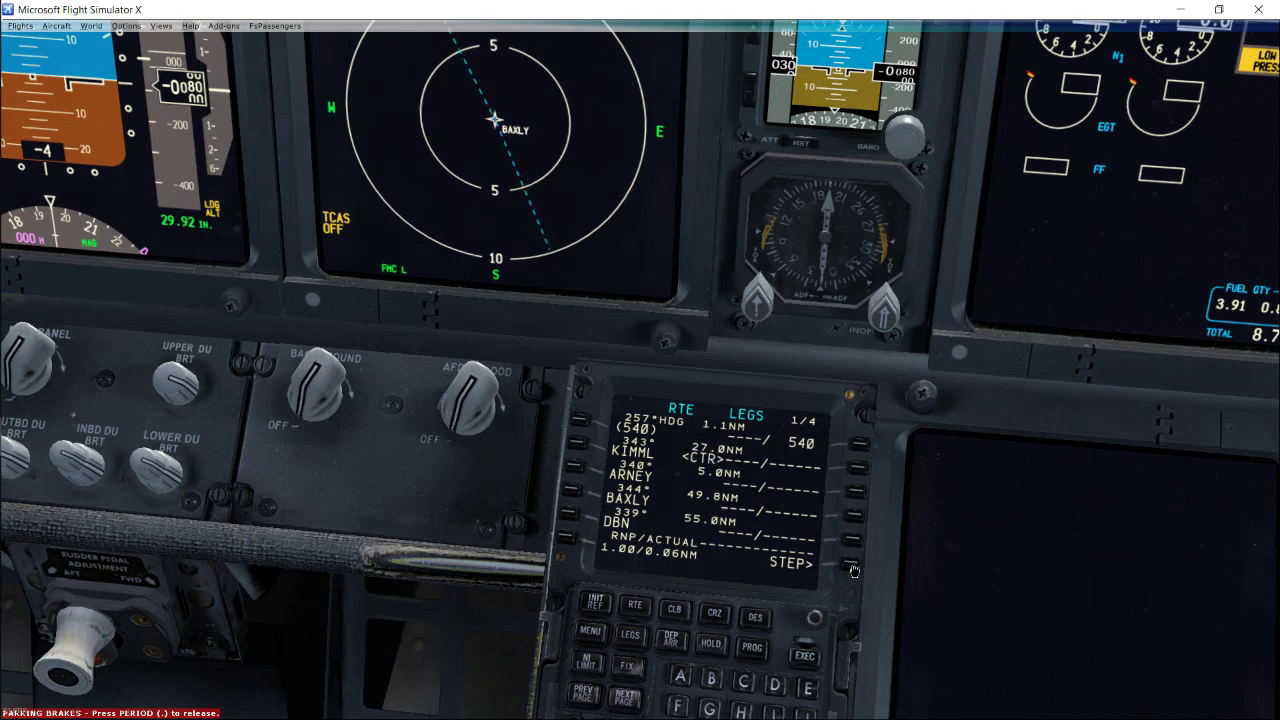
click(852, 566)
click(852, 566)
click(852, 566)
click(852, 566)
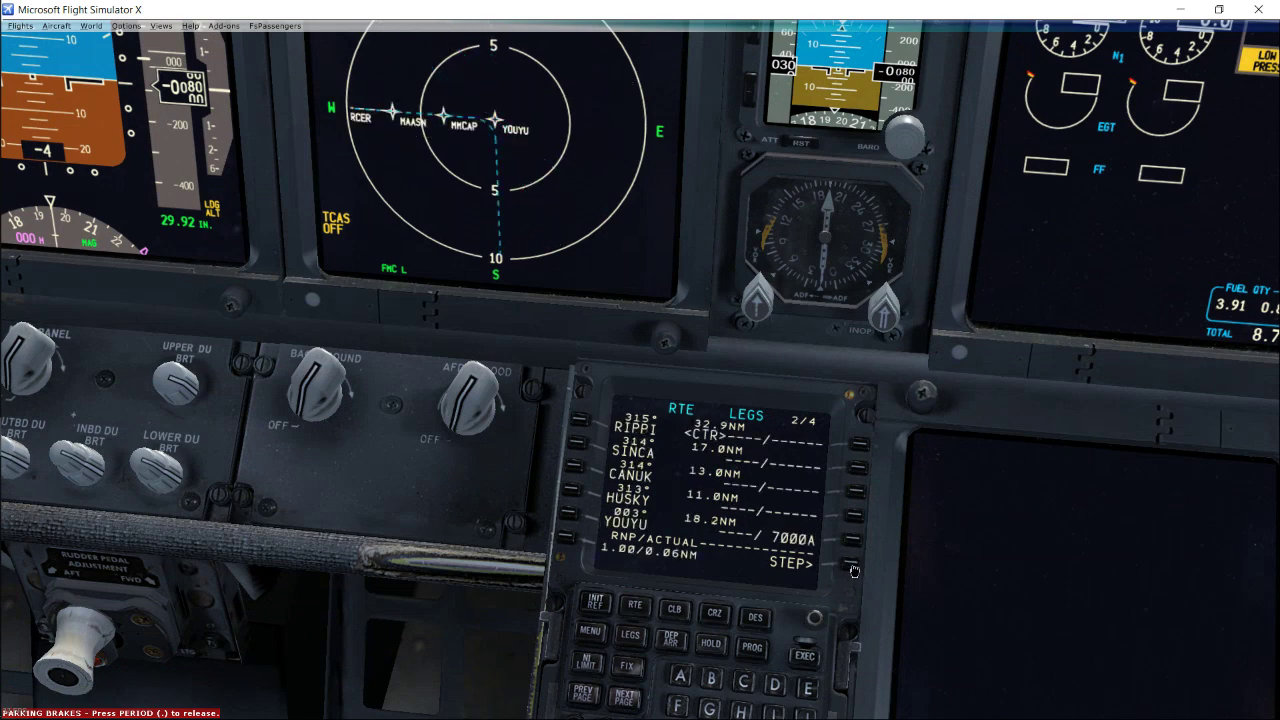
click(852, 566)
click(852, 566)
click(852, 566)
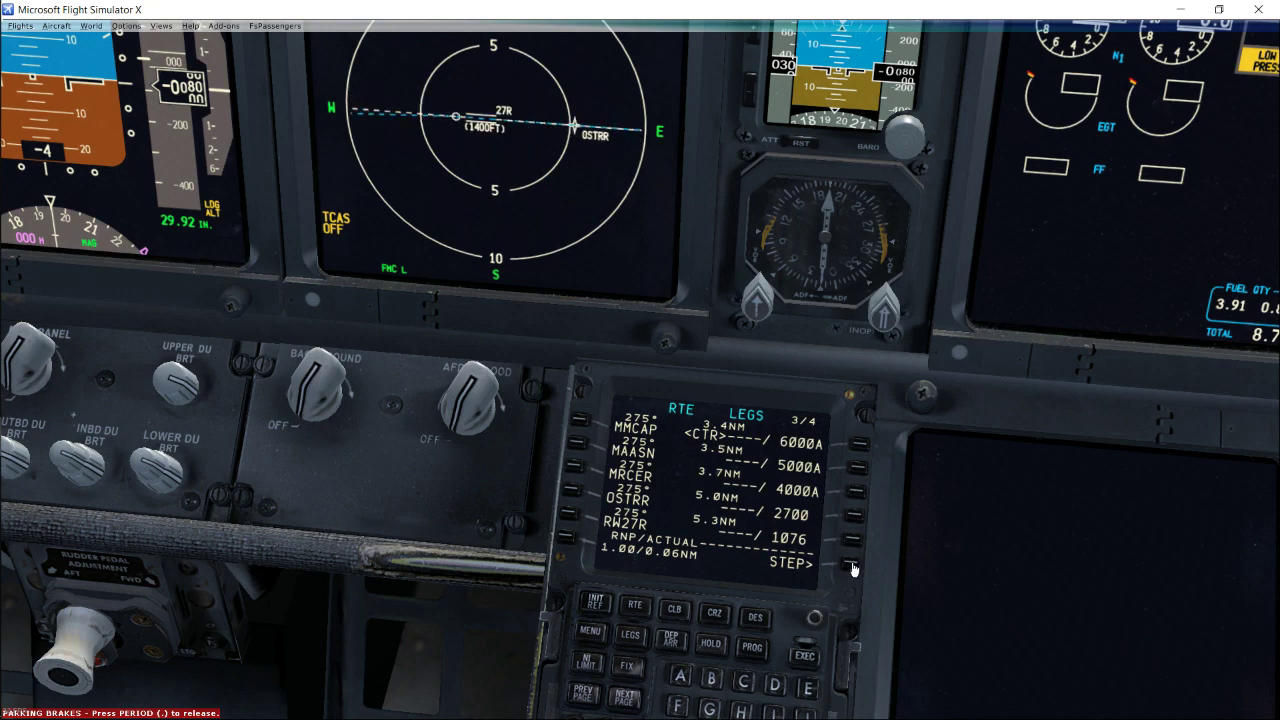
- Advance the map past the RW27R legs and set the navigation display back to map mode
click(852, 566)
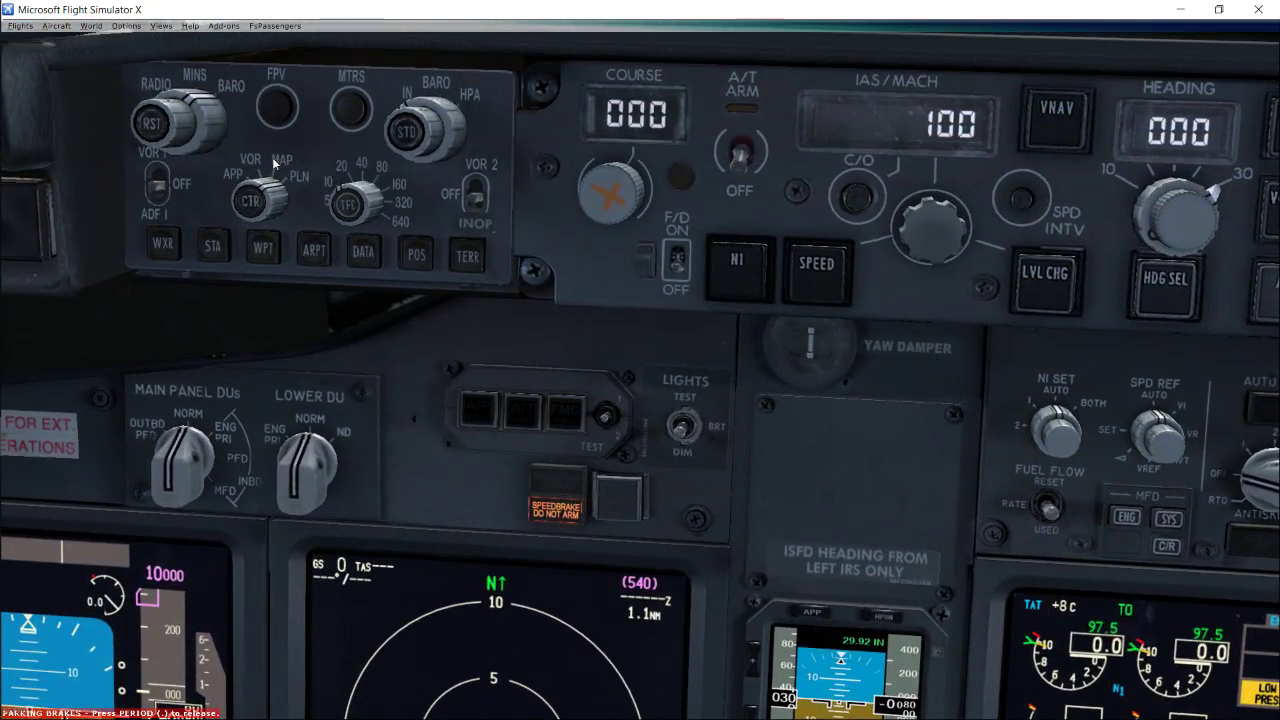
click(276, 199)
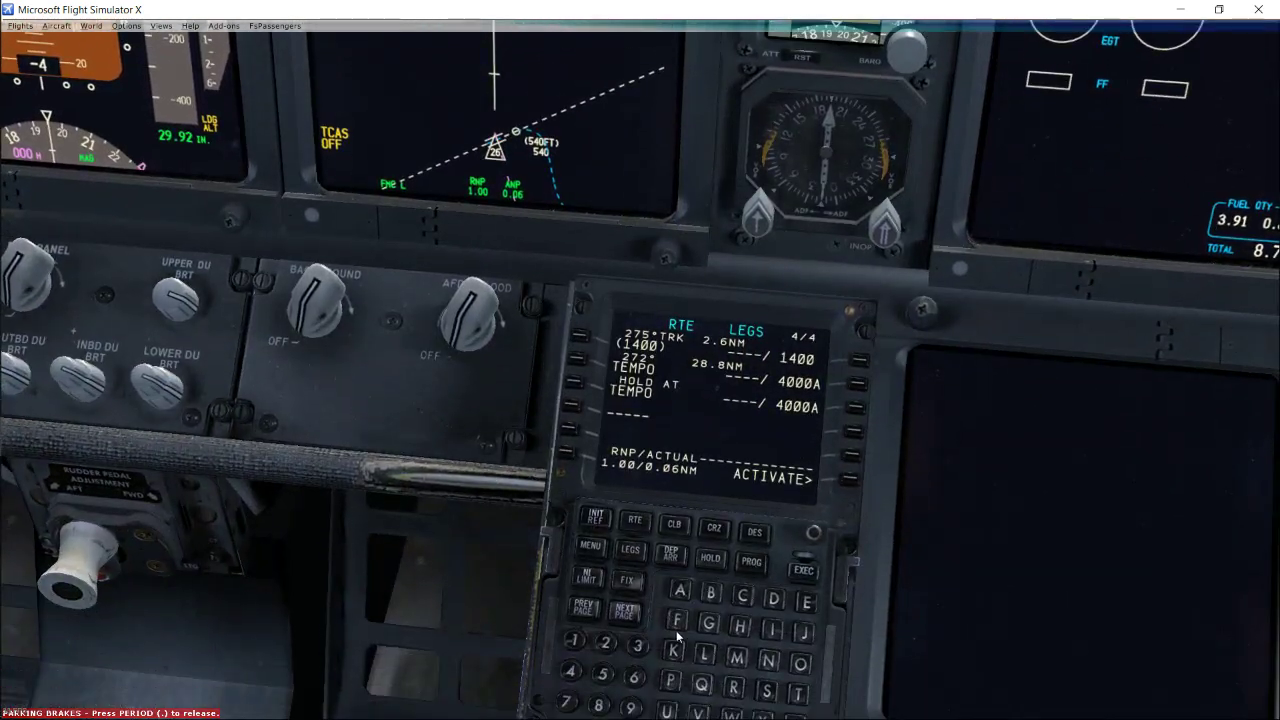
- Copy YOUYU from the route legs as the holding fix and look over the existing TEMPO hold
click(590, 610)
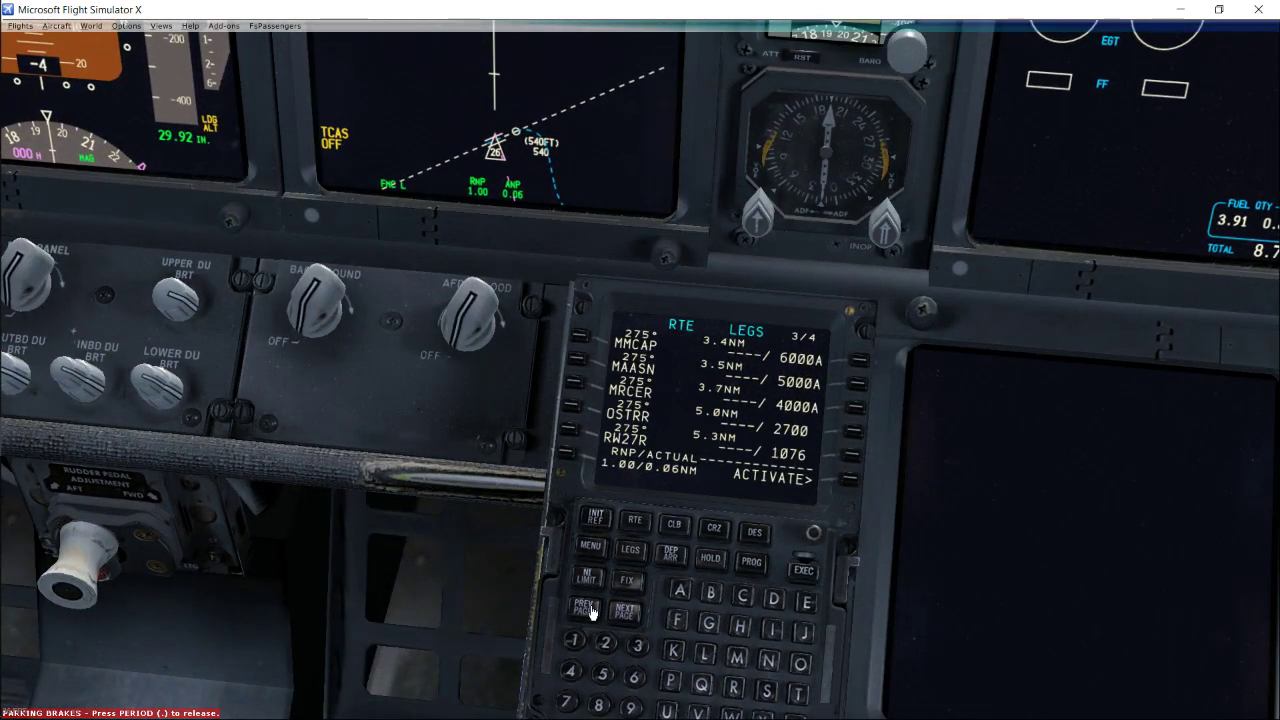
click(590, 610)
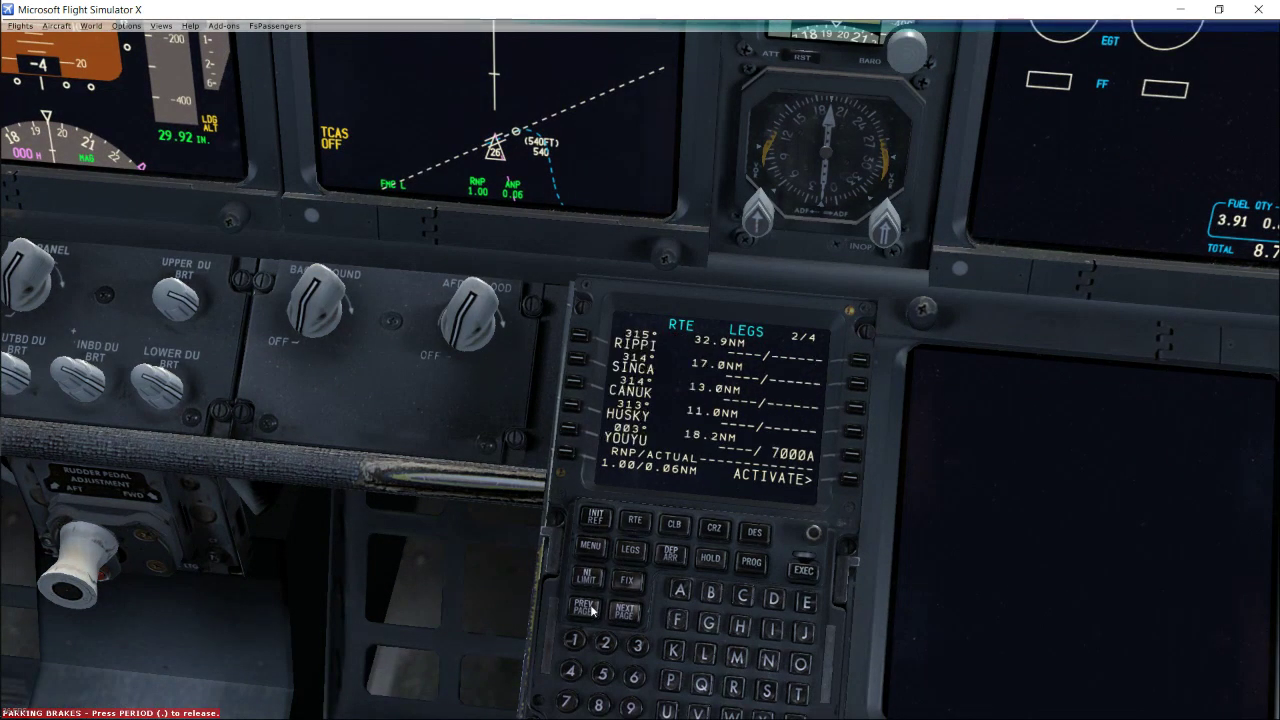
click(566, 437)
click(712, 560)
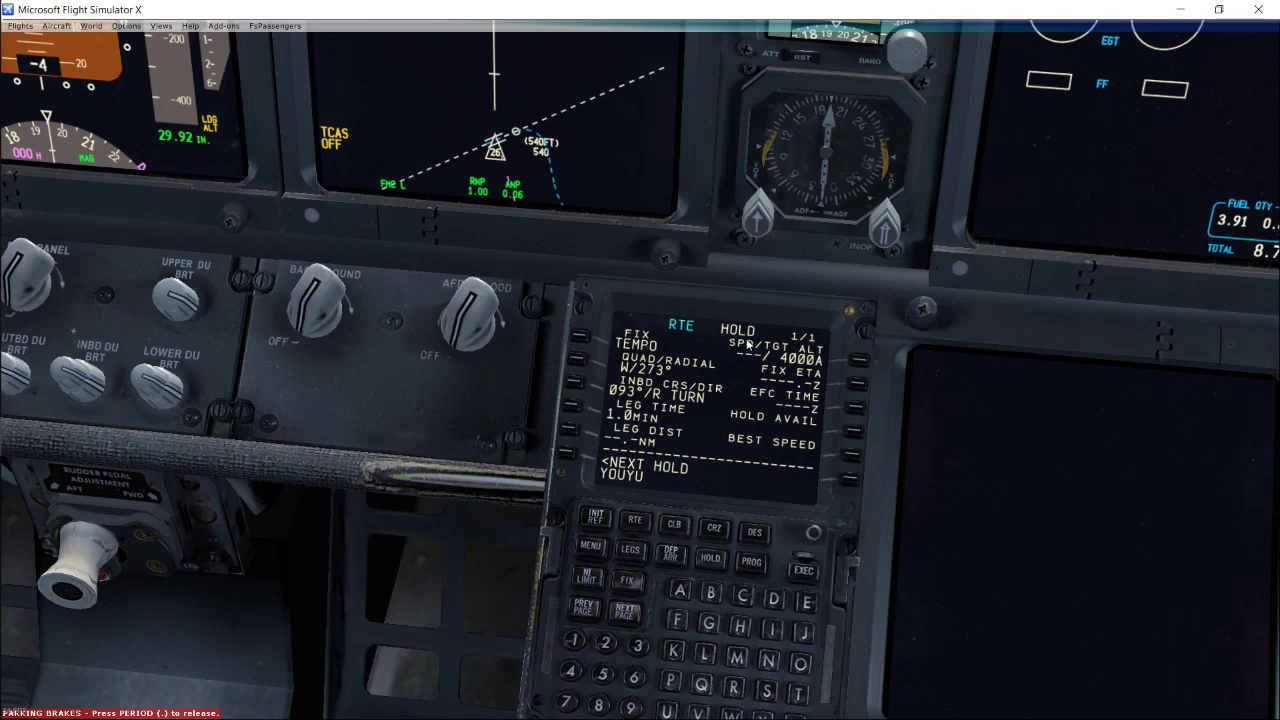
click(631, 550)
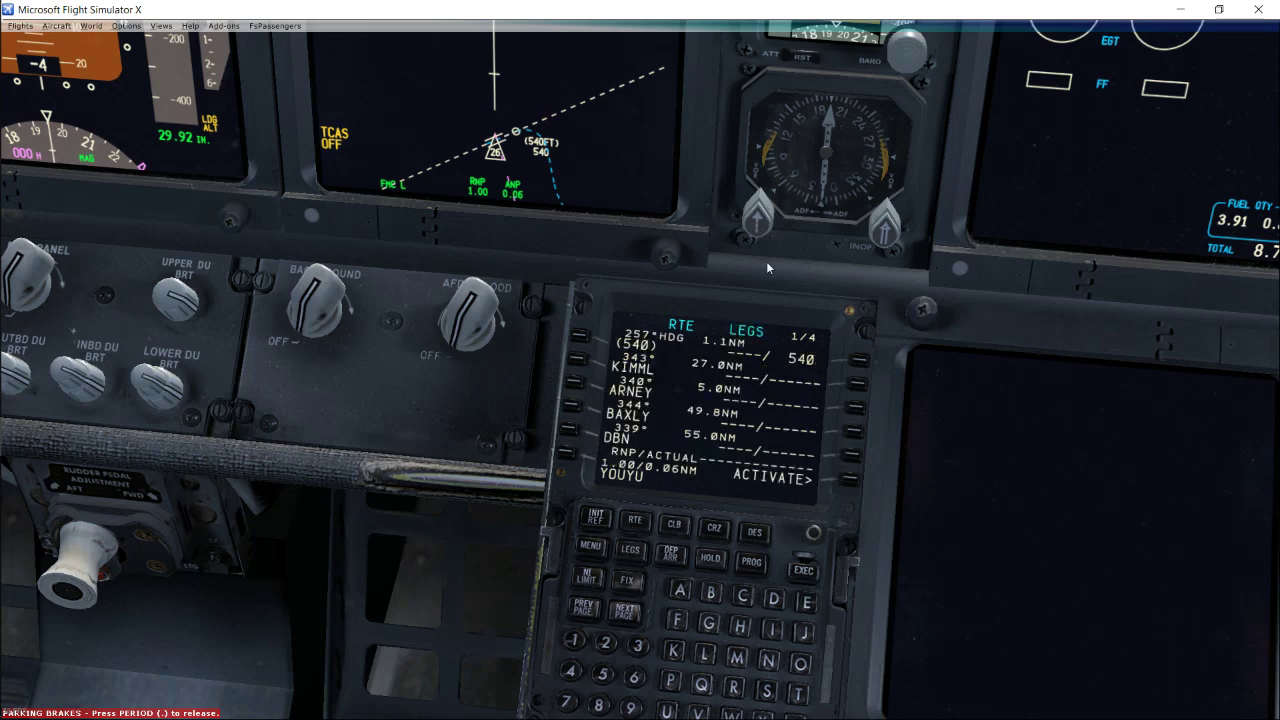
- Activate the programmed route and execute it
click(853, 480)
click(805, 572)
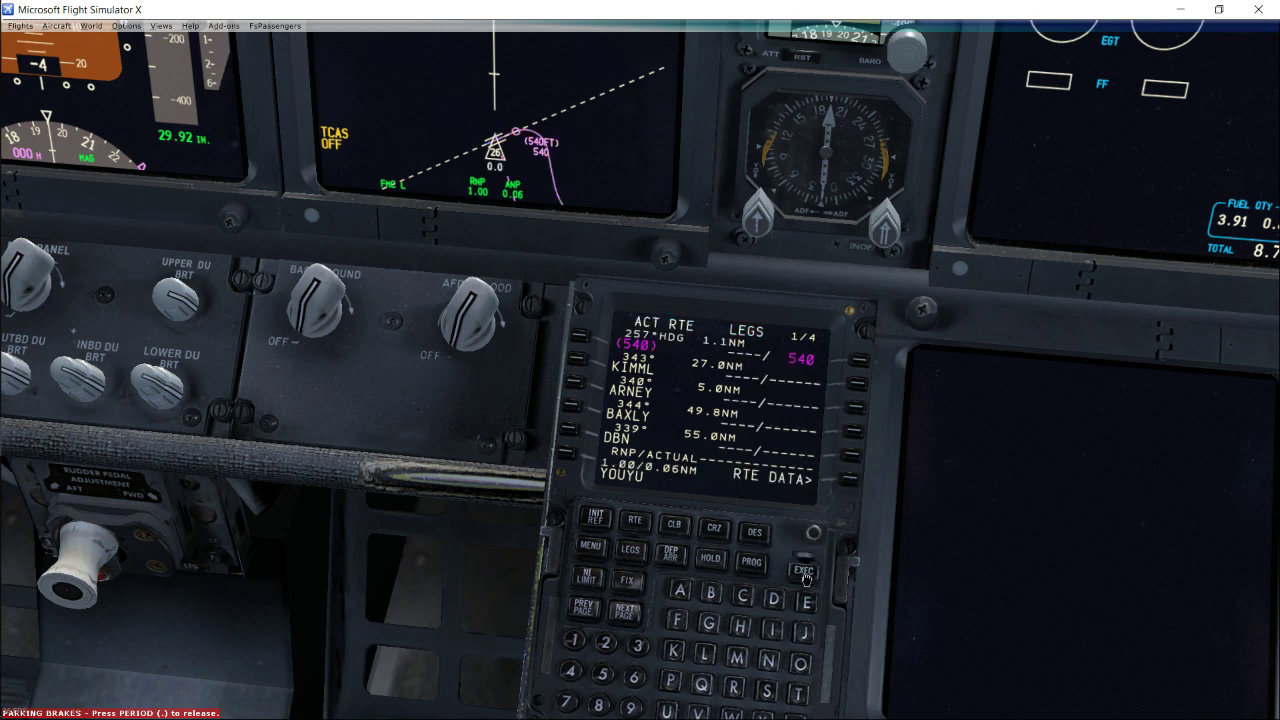
- Request a new hold using YOUYU as the holding fix
click(711, 559)
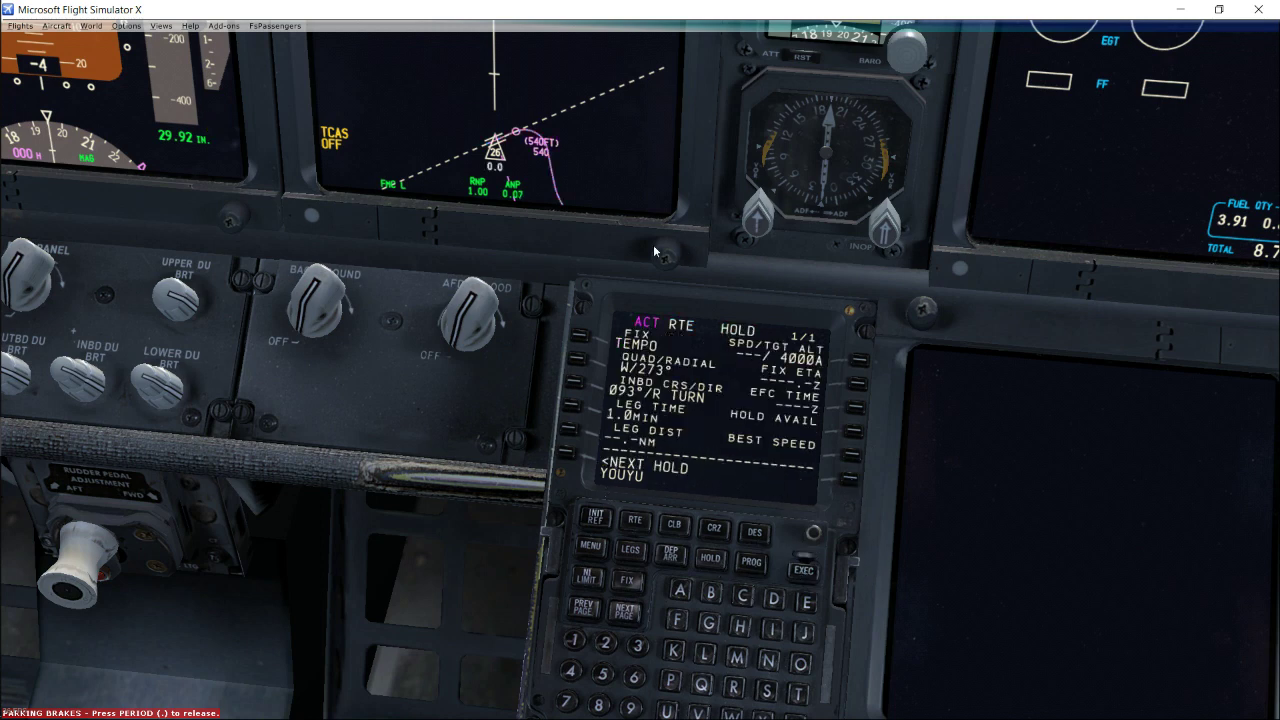
click(572, 457)
click(570, 457)
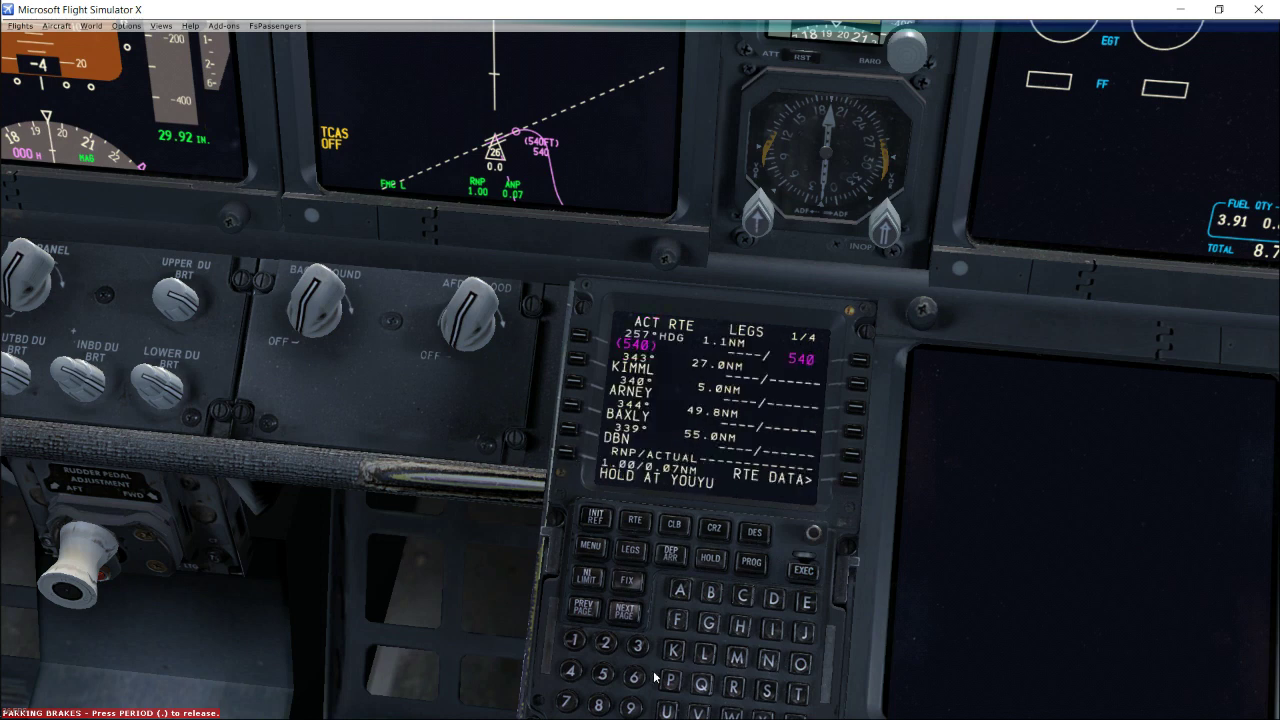
- Set the navigation display to plan mode and step the map through the active legs to the approach waypoints
drag(622, 486, 820, 708)
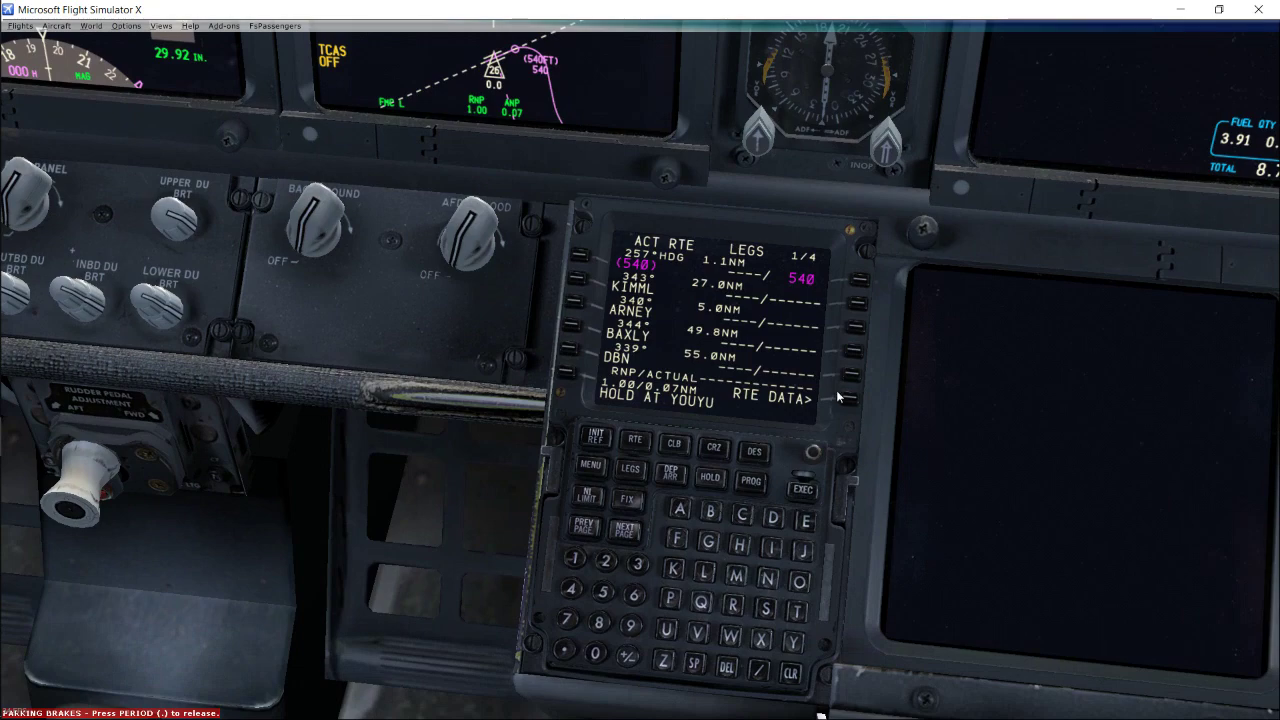
drag(801, 496, 568, 366)
drag(669, 506, 678, 617)
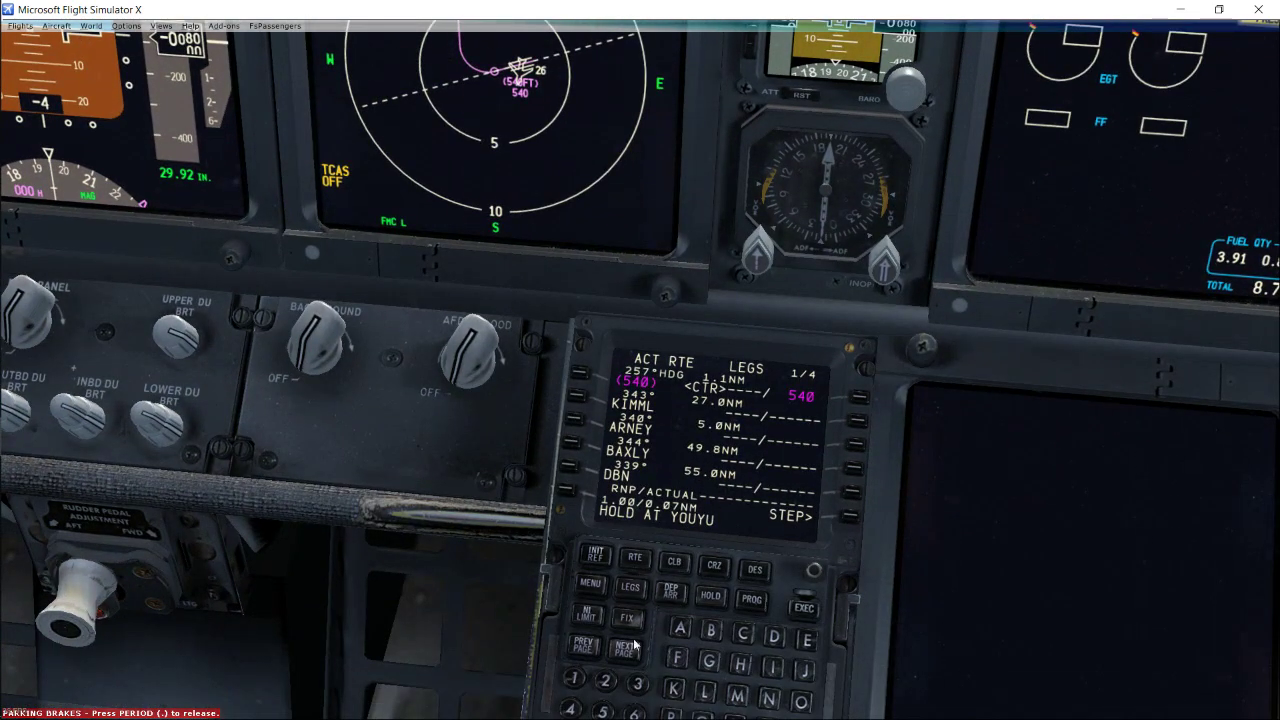
click(850, 520)
click(850, 520)
click(850, 520)
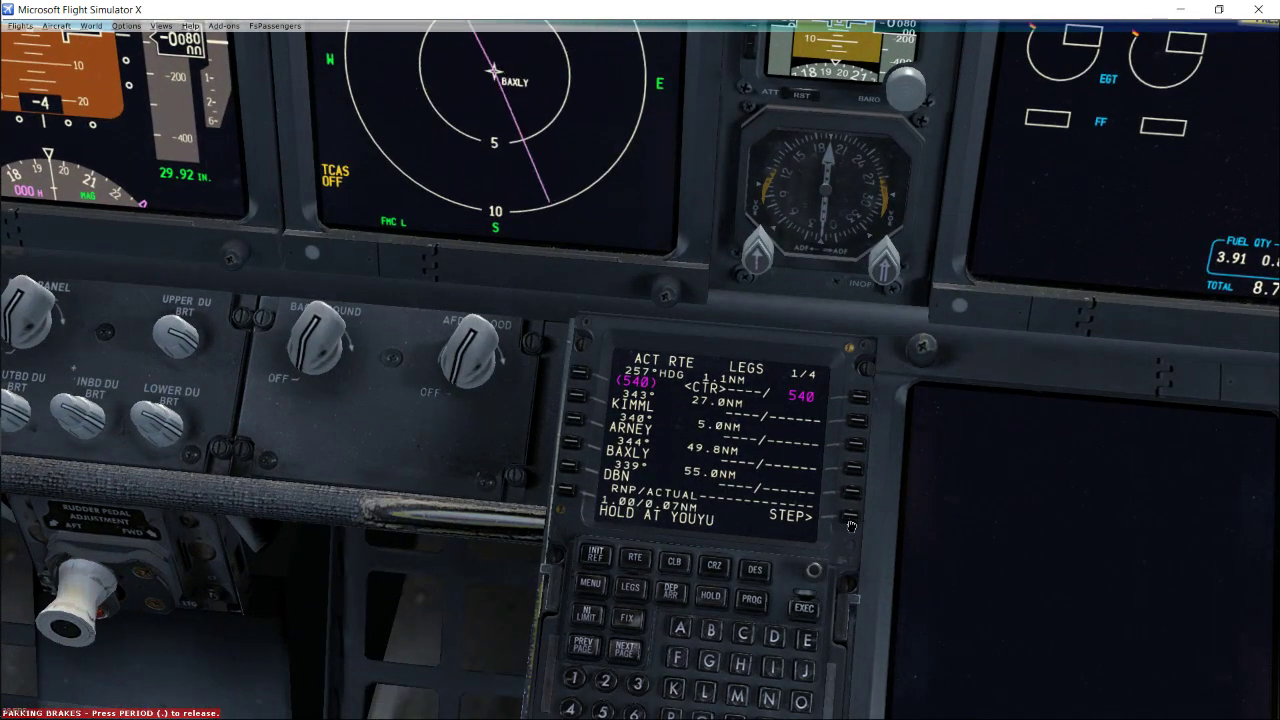
click(850, 520)
click(850, 520)
click(850, 518)
click(850, 518)
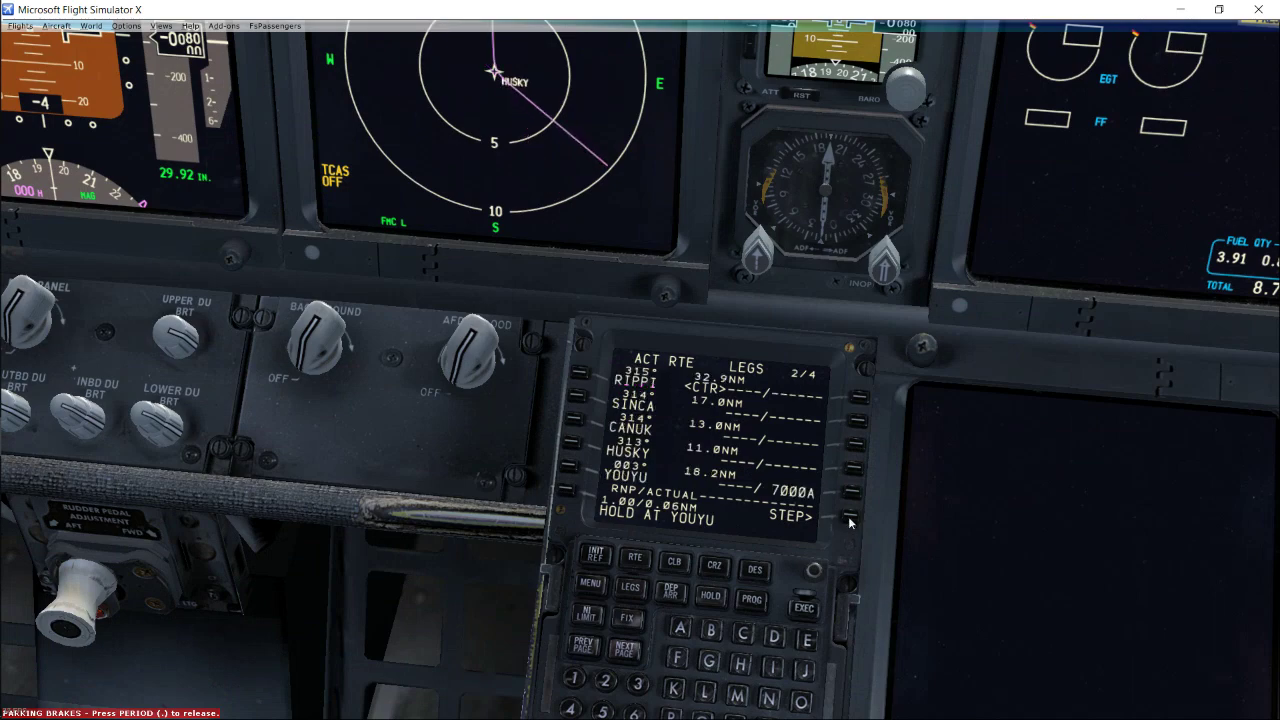
click(850, 518)
click(850, 518)
click(850, 518)
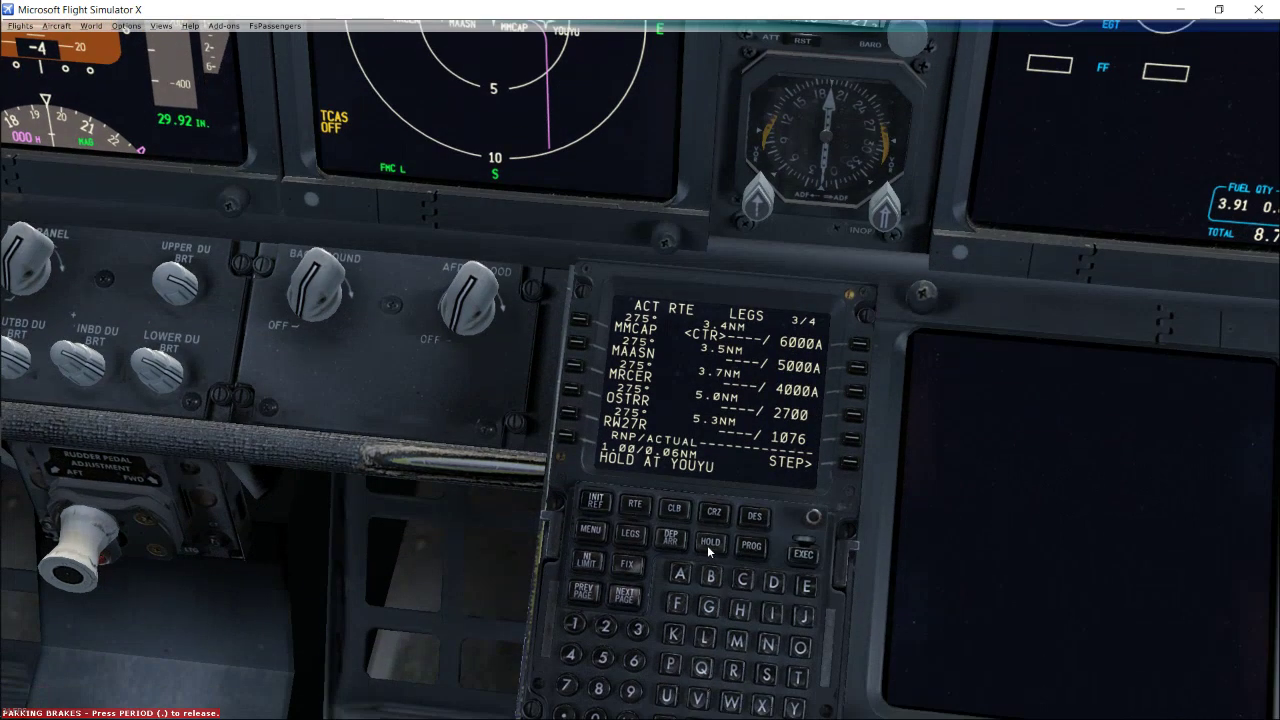
- Insert the hold at YOUYU into the active route legs and execute the change
click(710, 645)
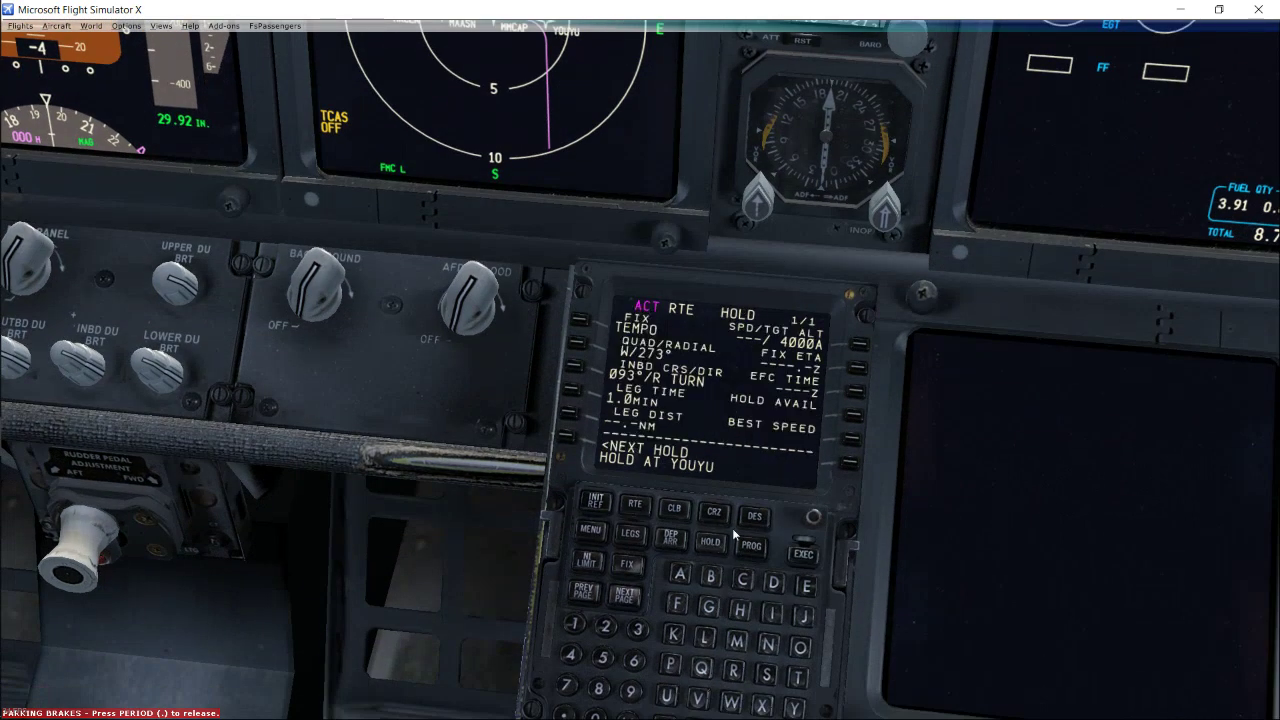
click(629, 538)
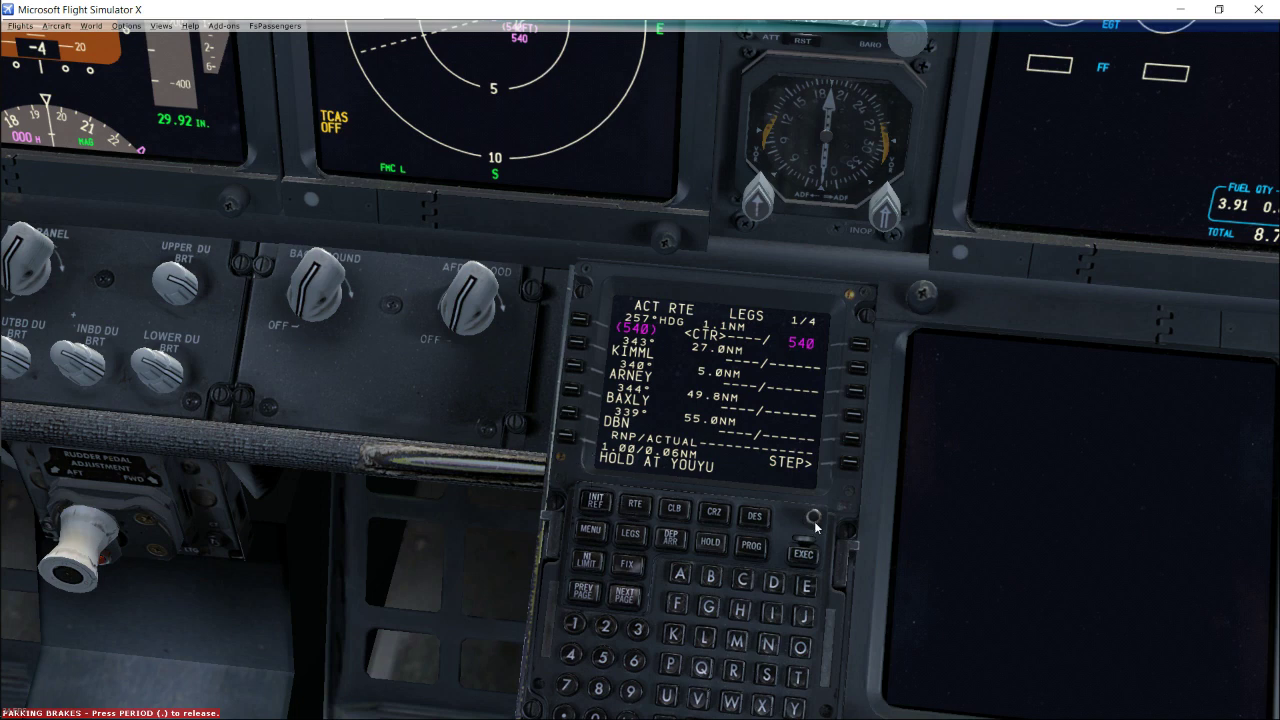
click(715, 543)
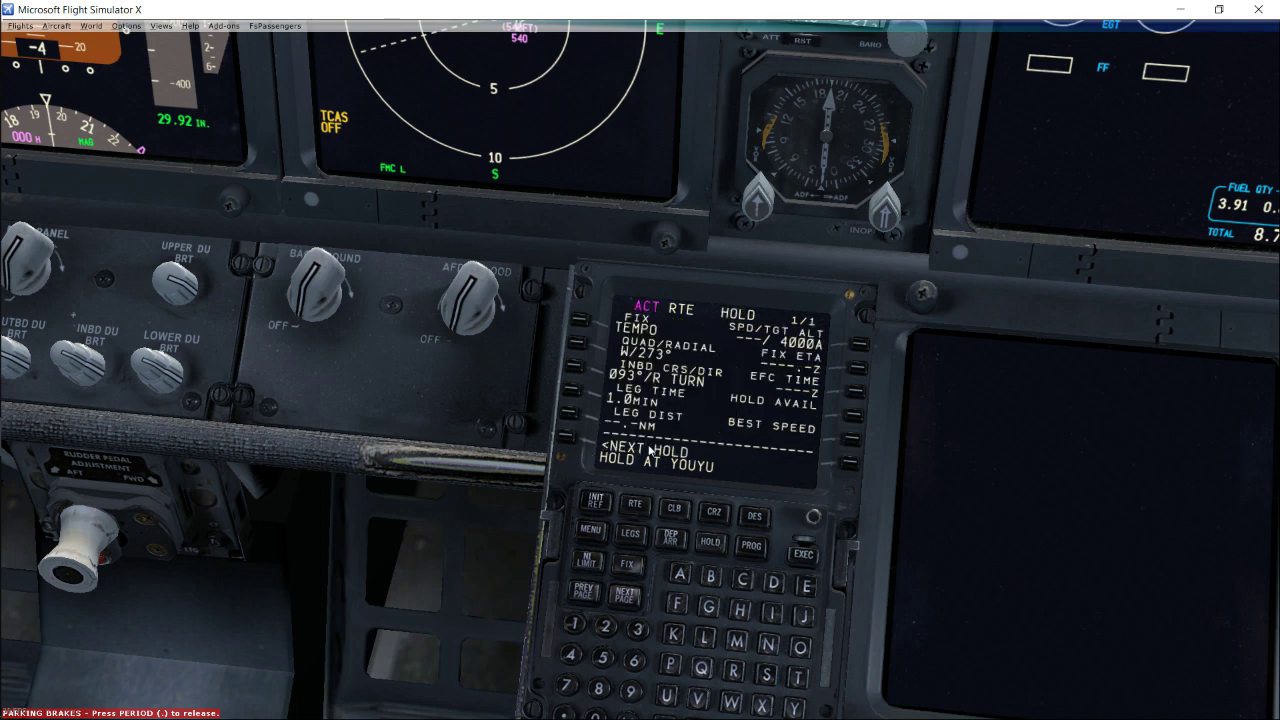
click(570, 441)
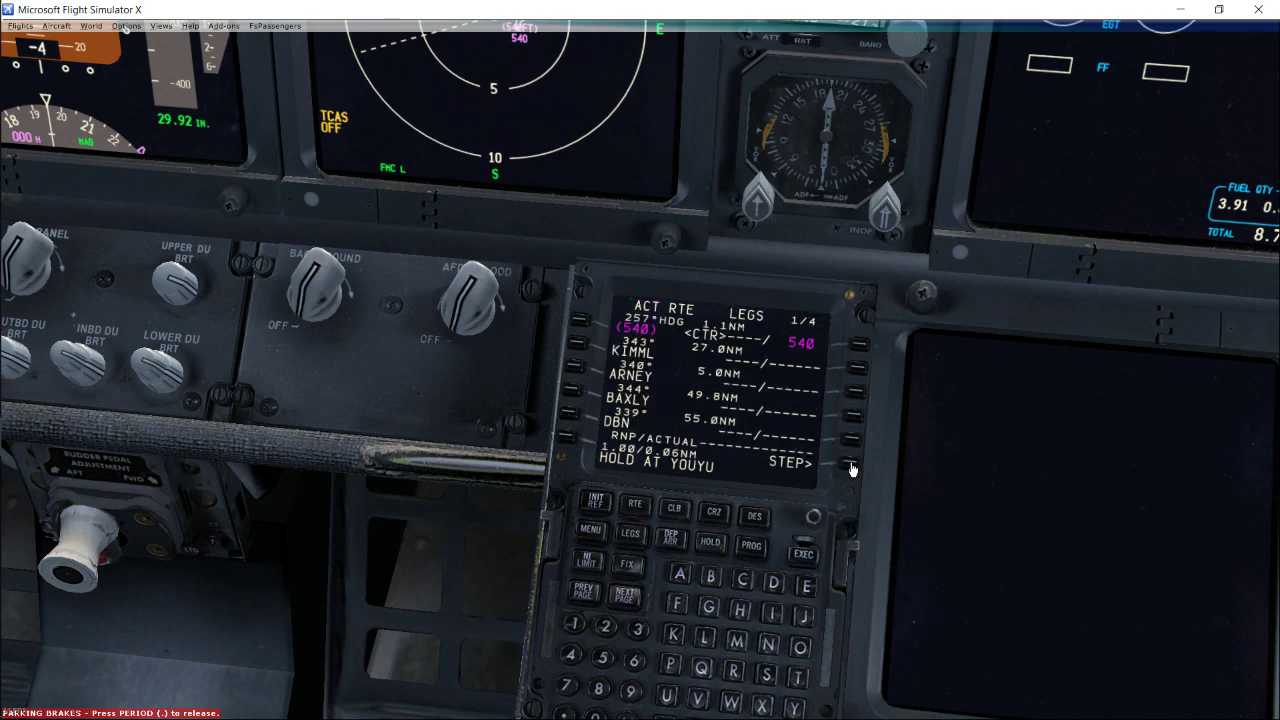
click(624, 598)
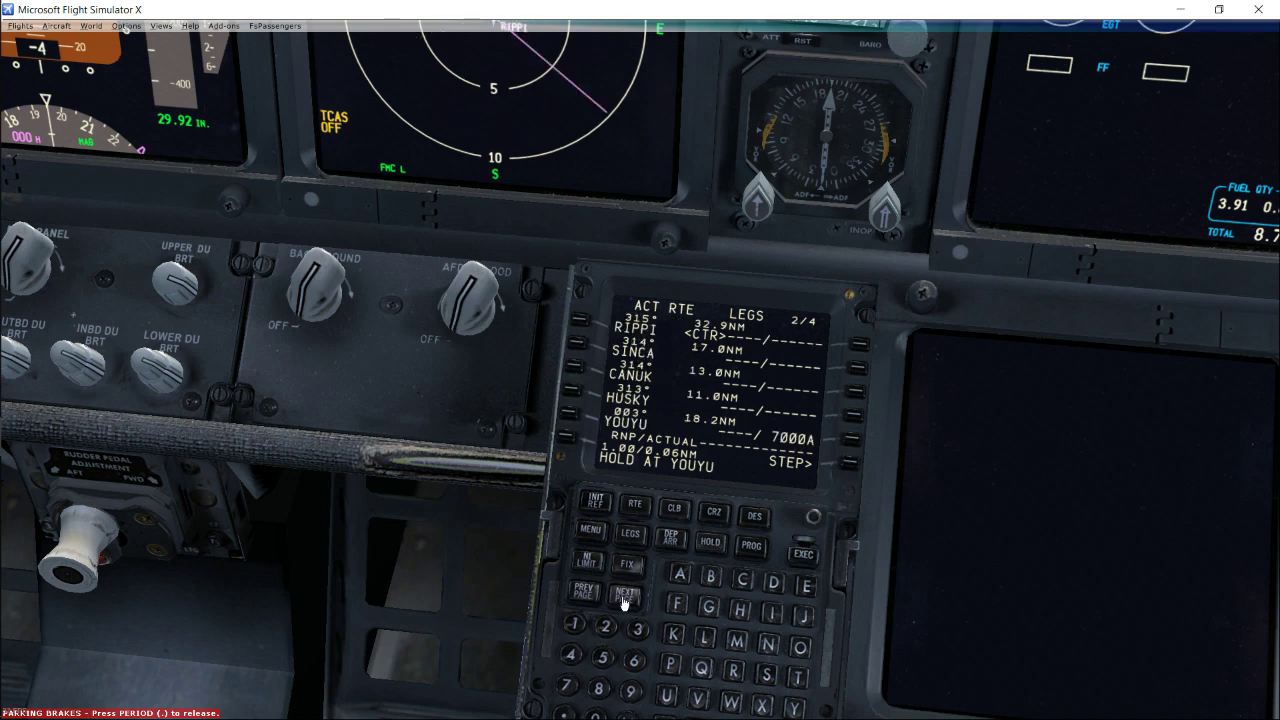
click(573, 418)
click(810, 556)
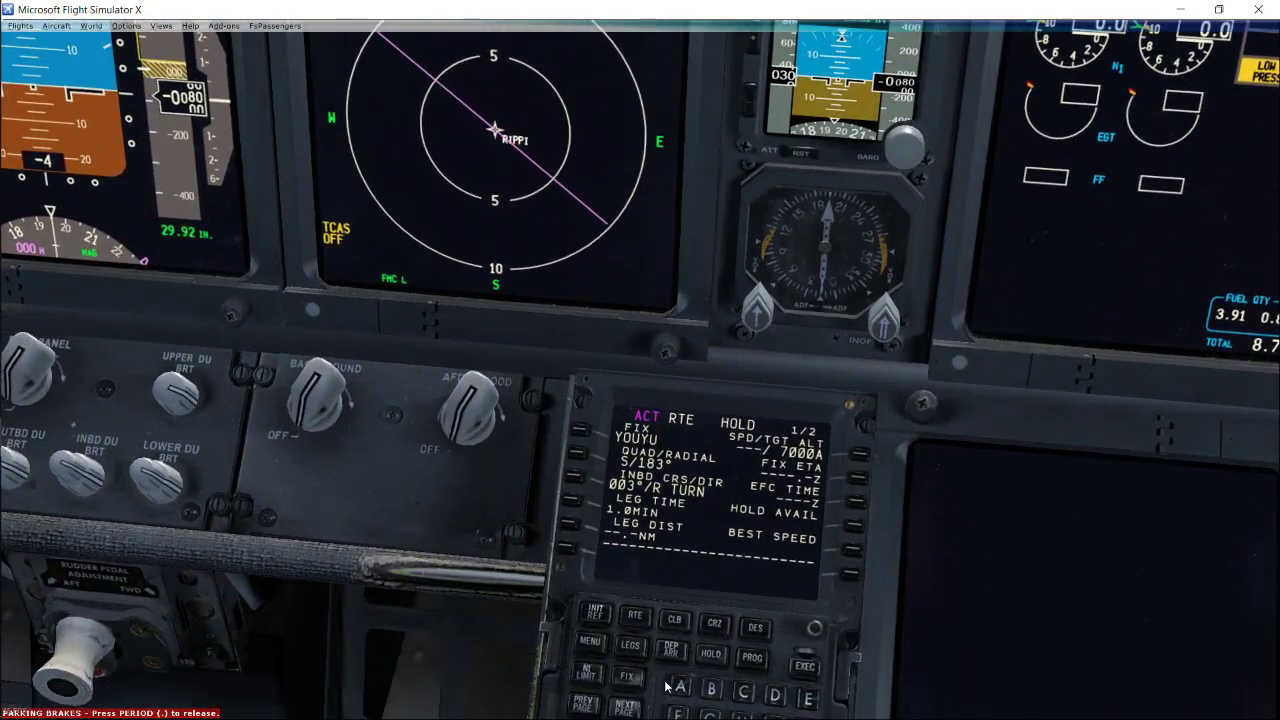
- Step the map from the departure through SINCA and HUSKY to YOUYU to examine the drawn holding pattern
click(649, 653)
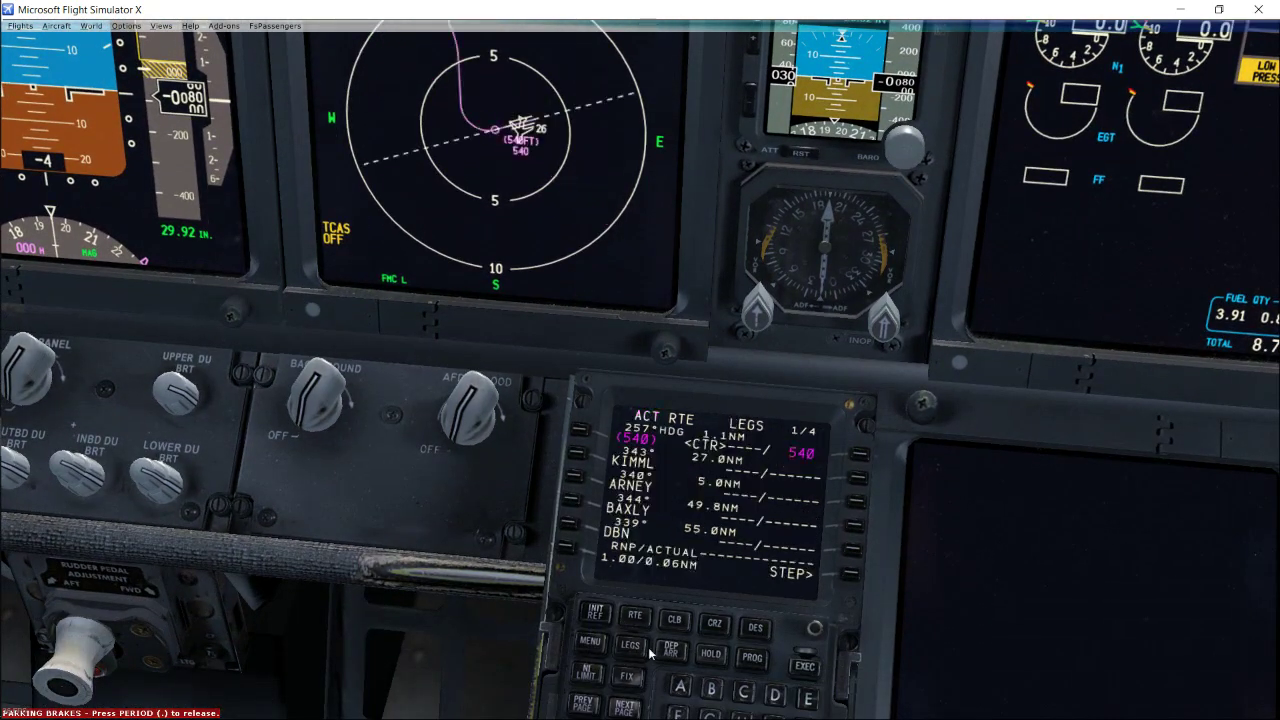
click(848, 577)
click(848, 577)
click(848, 577)
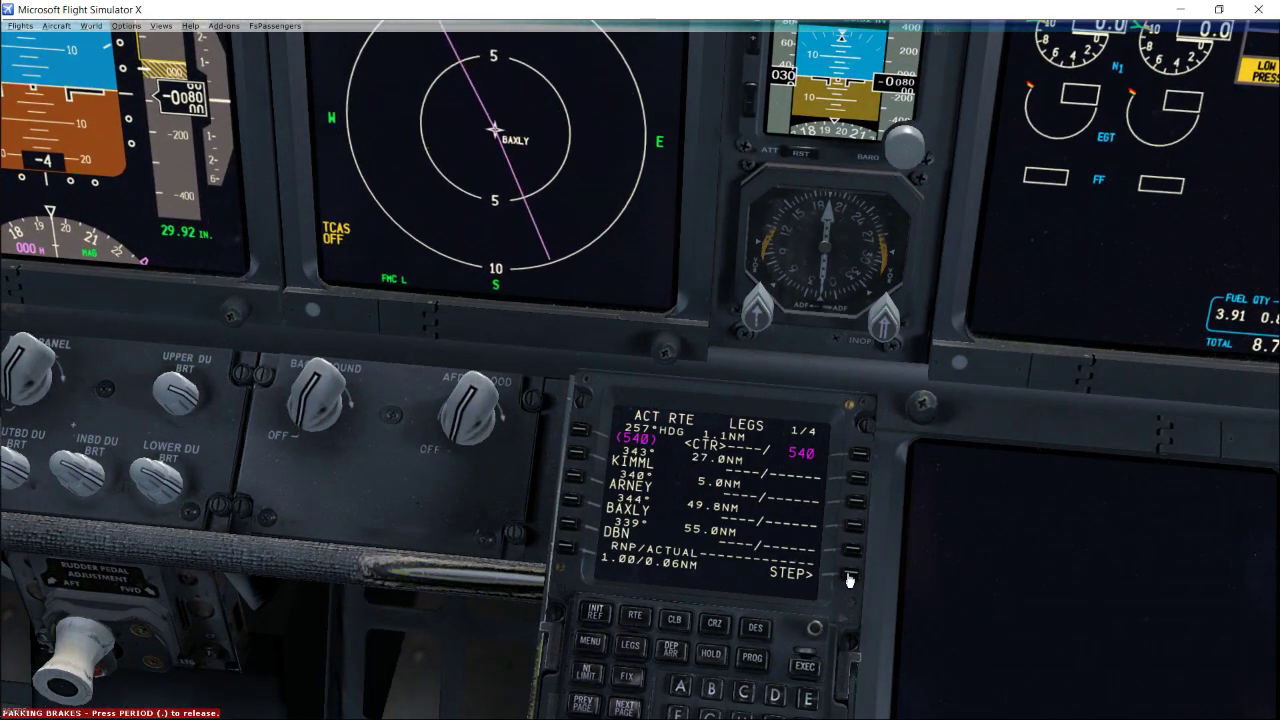
click(848, 577)
click(848, 577)
click(848, 577)
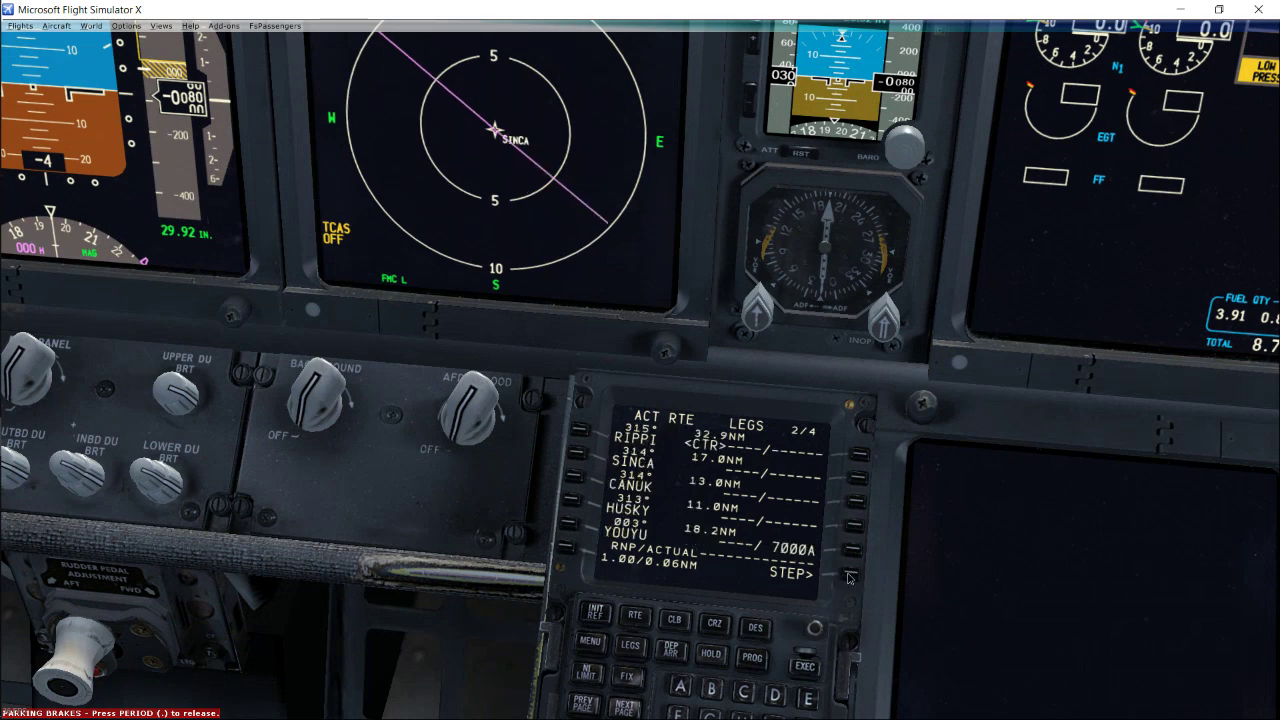
click(848, 577)
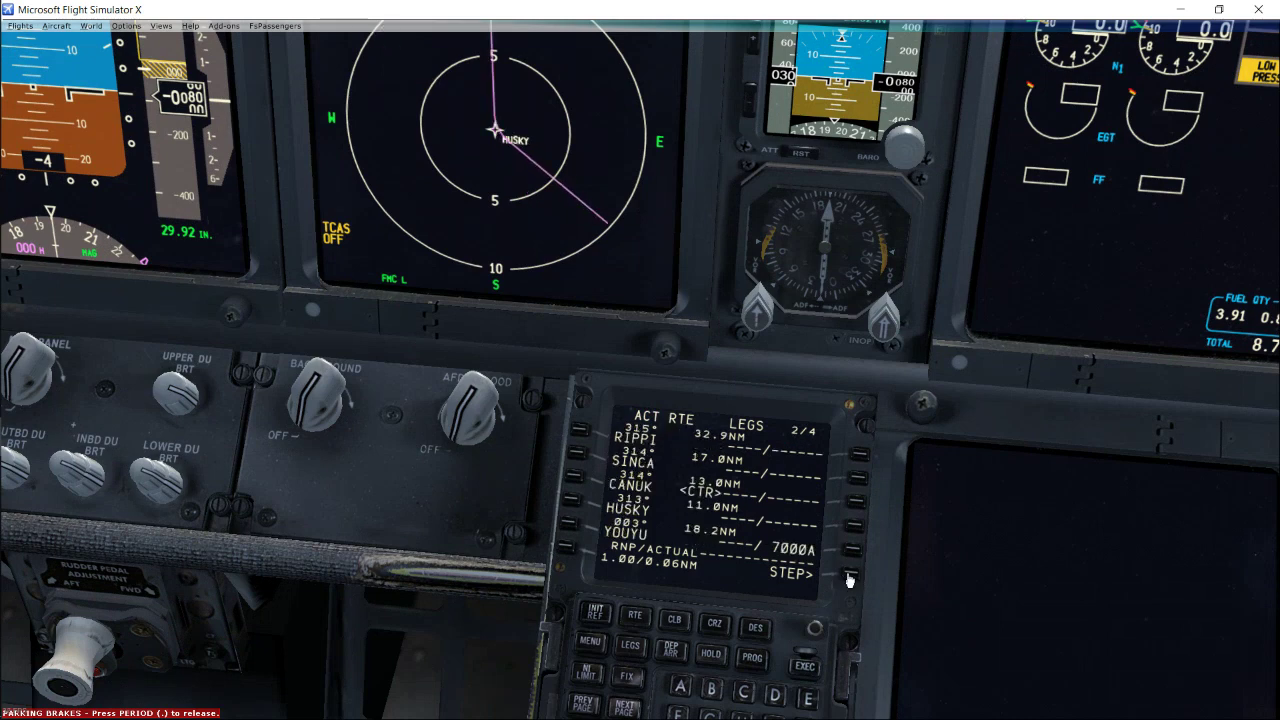
click(848, 577)
click(848, 577)
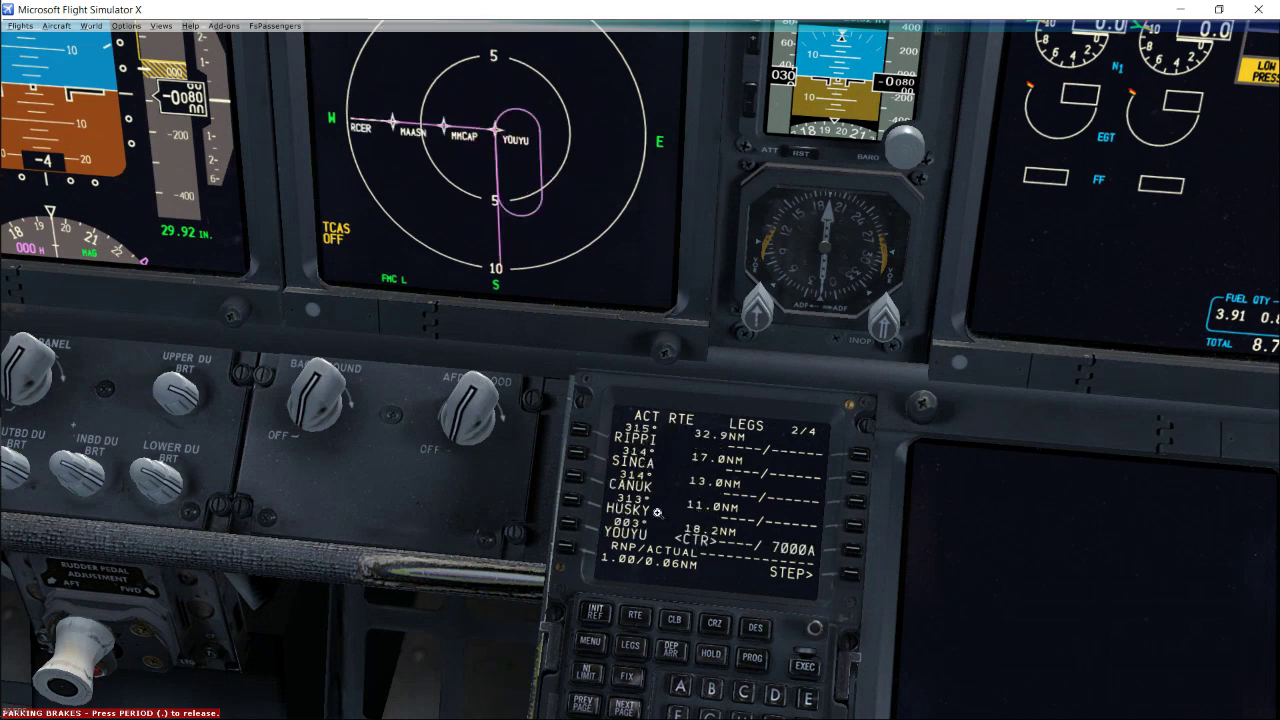
click(851, 577)
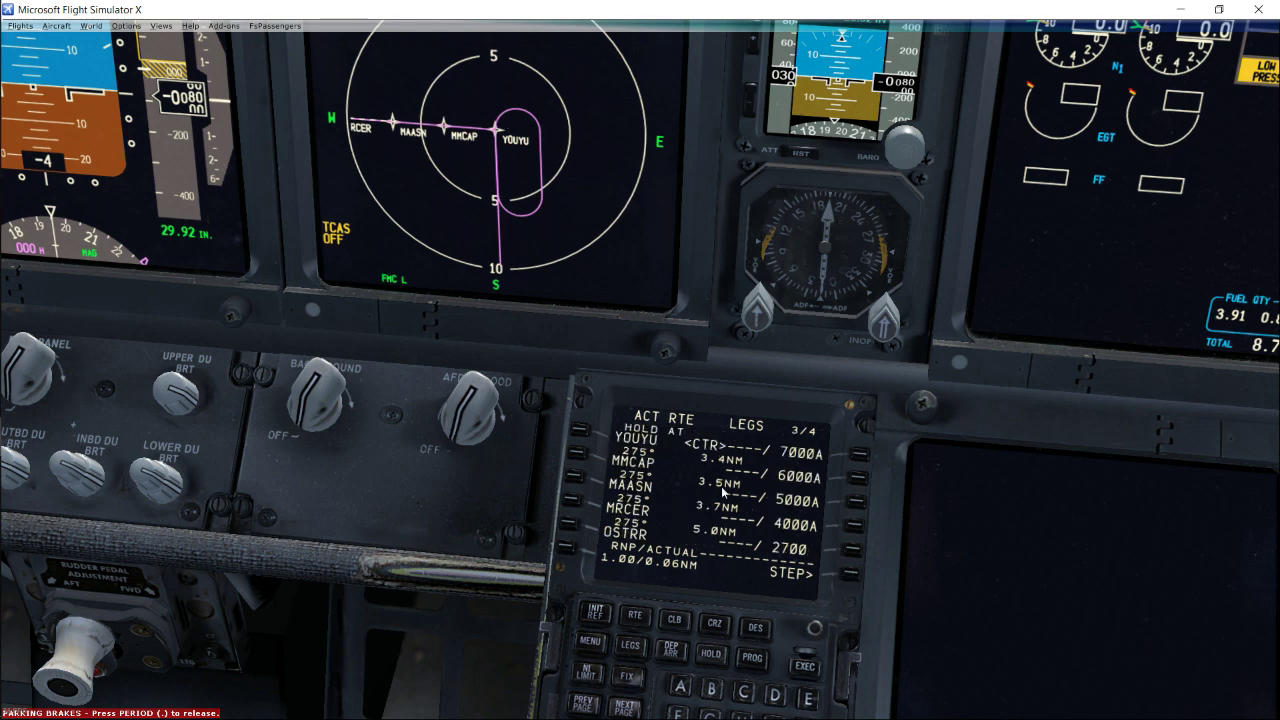
- Review the YOUYU hold's inbound course, turn direction and leg time against its depiction on the map
click(714, 652)
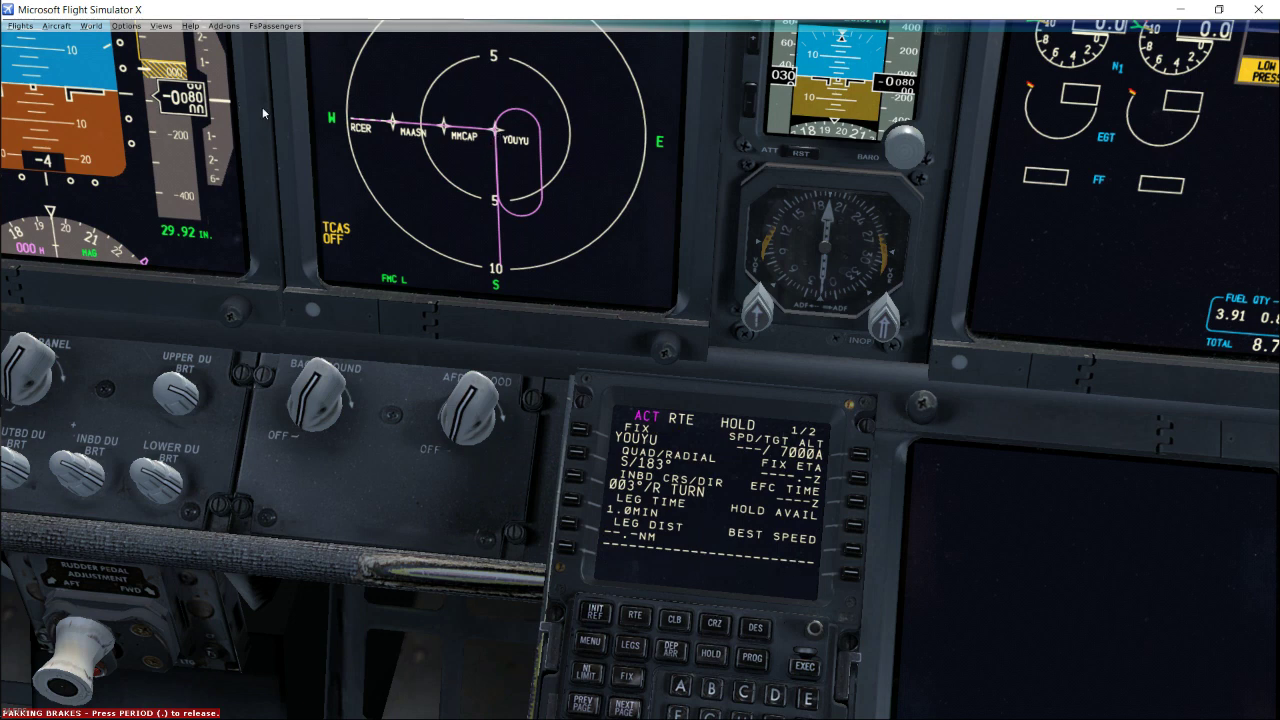
drag(765, 611, 748, 491)
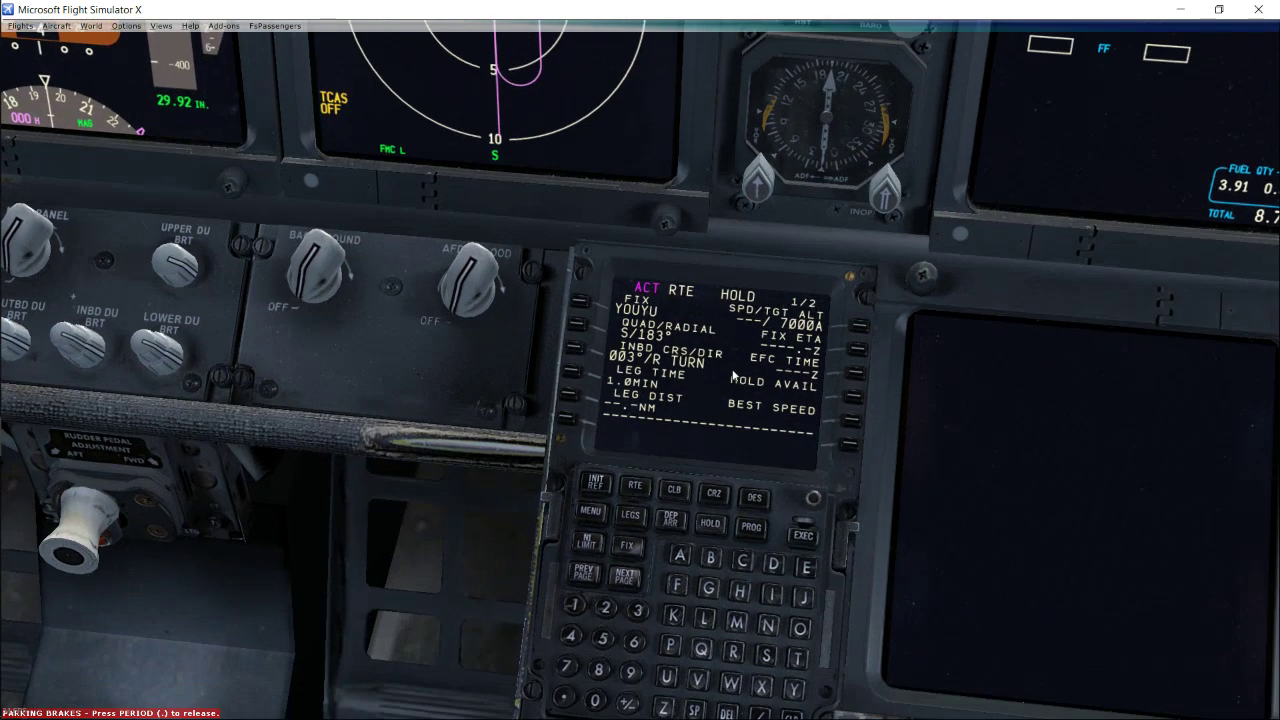
drag(733, 376, 735, 508)
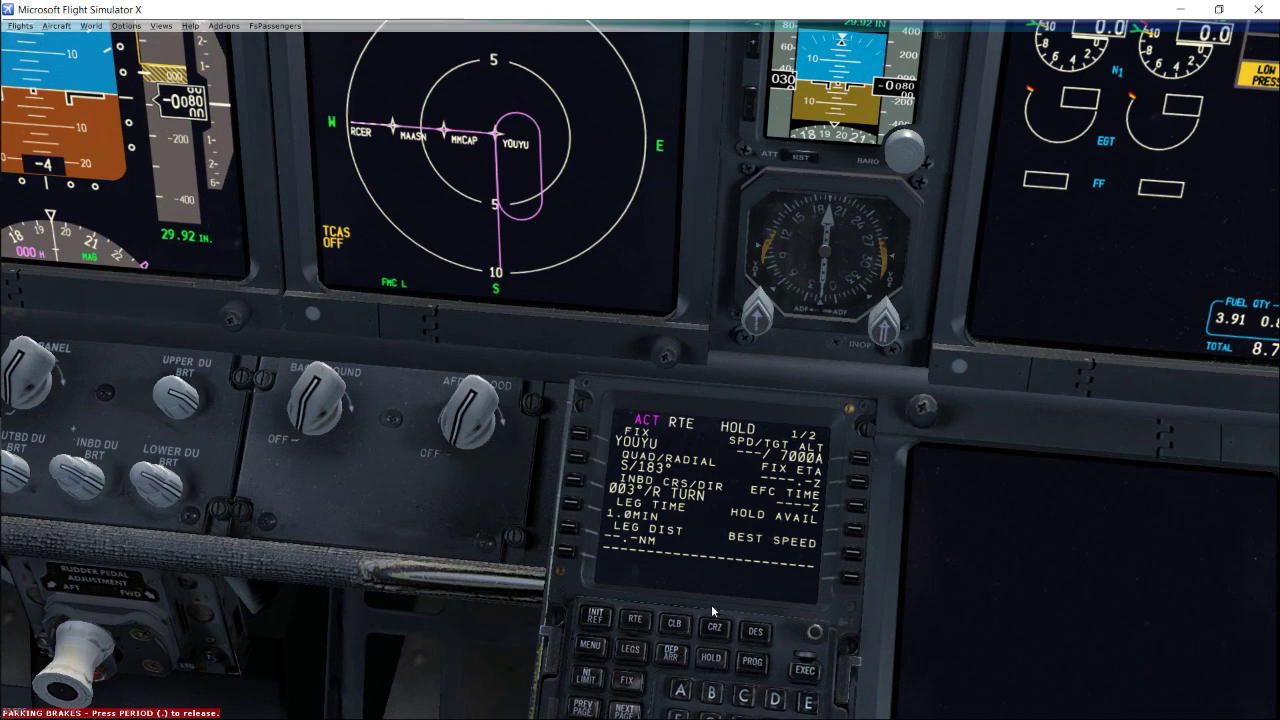
- Enter KATL as the reference fix on the first fix information page
click(628, 684)
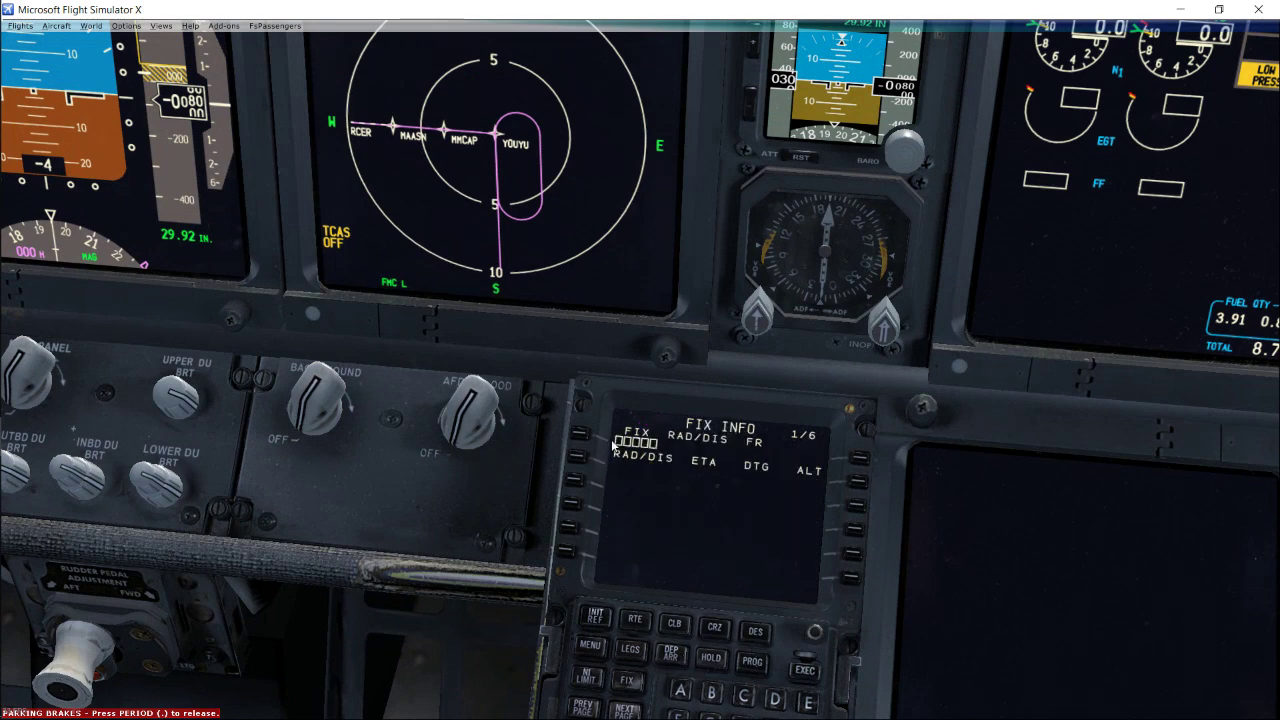
drag(633, 437, 665, 370)
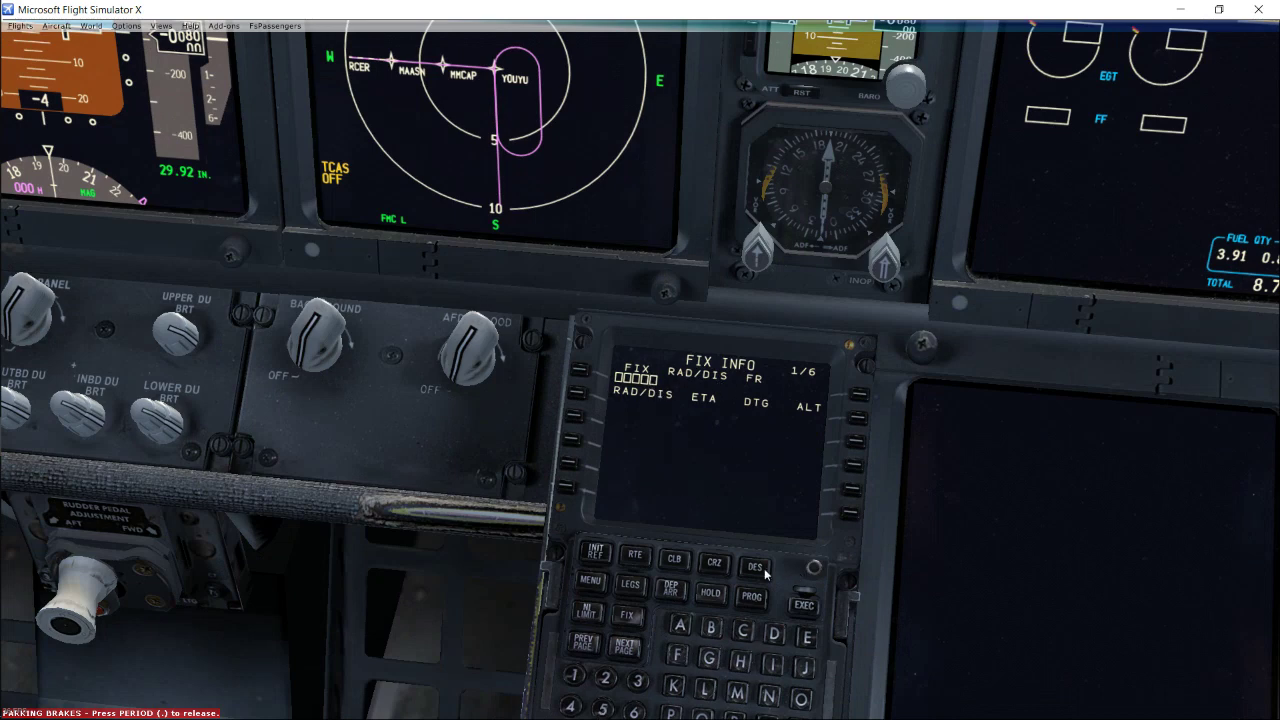
drag(782, 507, 744, 549)
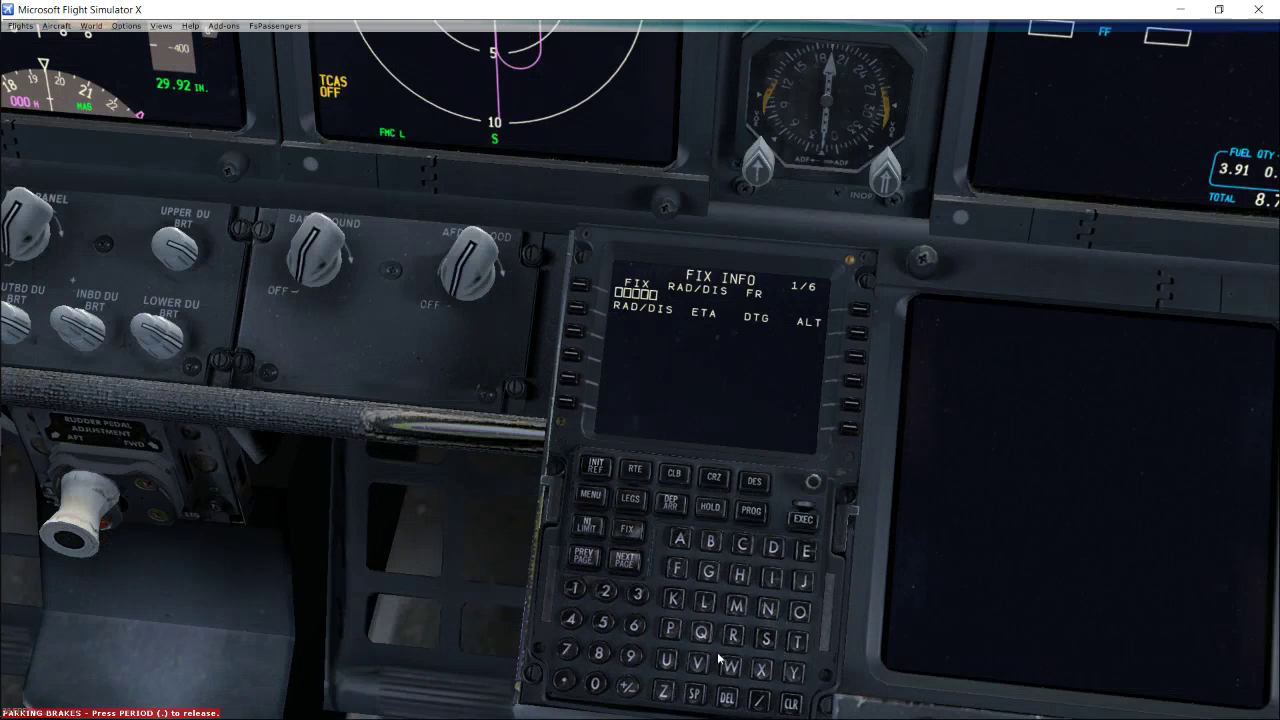
click(674, 599)
click(679, 540)
click(703, 604)
click(579, 286)
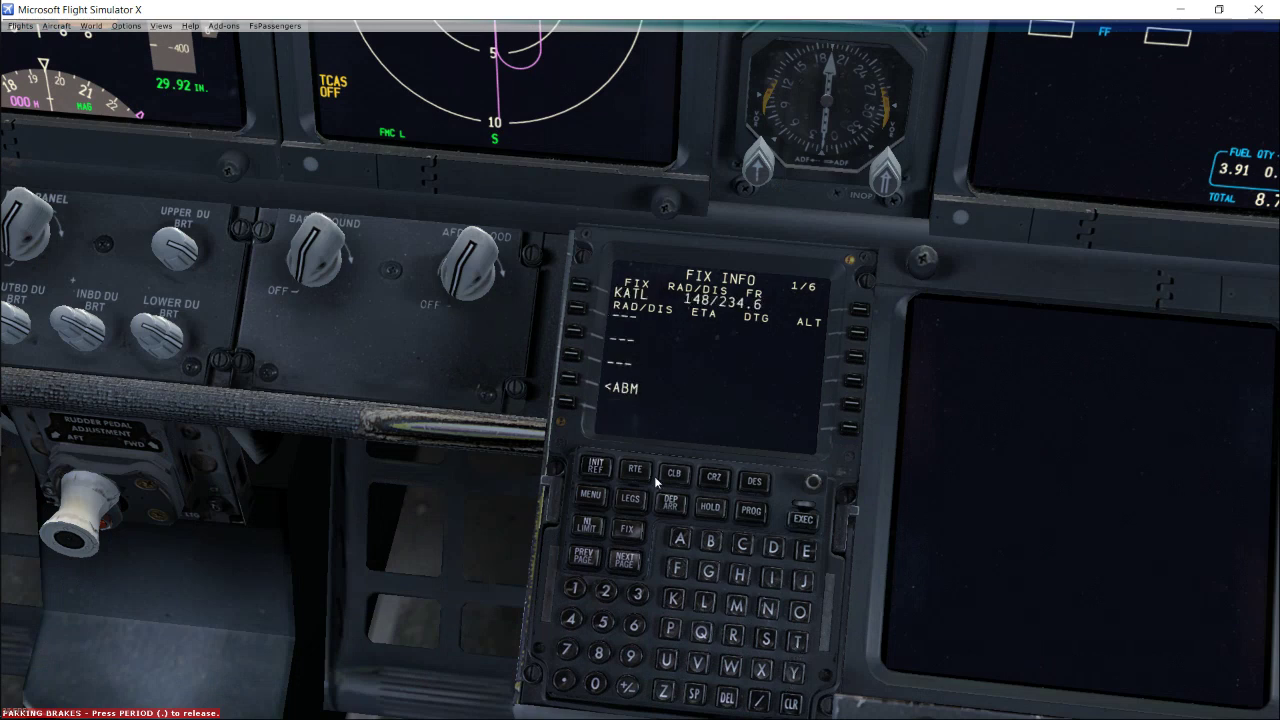
- Add a 270/5 radial and distance entry to the KATL fix
click(606, 593)
click(567, 651)
click(596, 685)
key(slash)
click(603, 622)
click(578, 308)
- Add a second radial and distance entry of 270/10 to the KATL fix
click(604, 592)
click(573, 661)
click(598, 686)
click(760, 702)
click(576, 590)
click(595, 686)
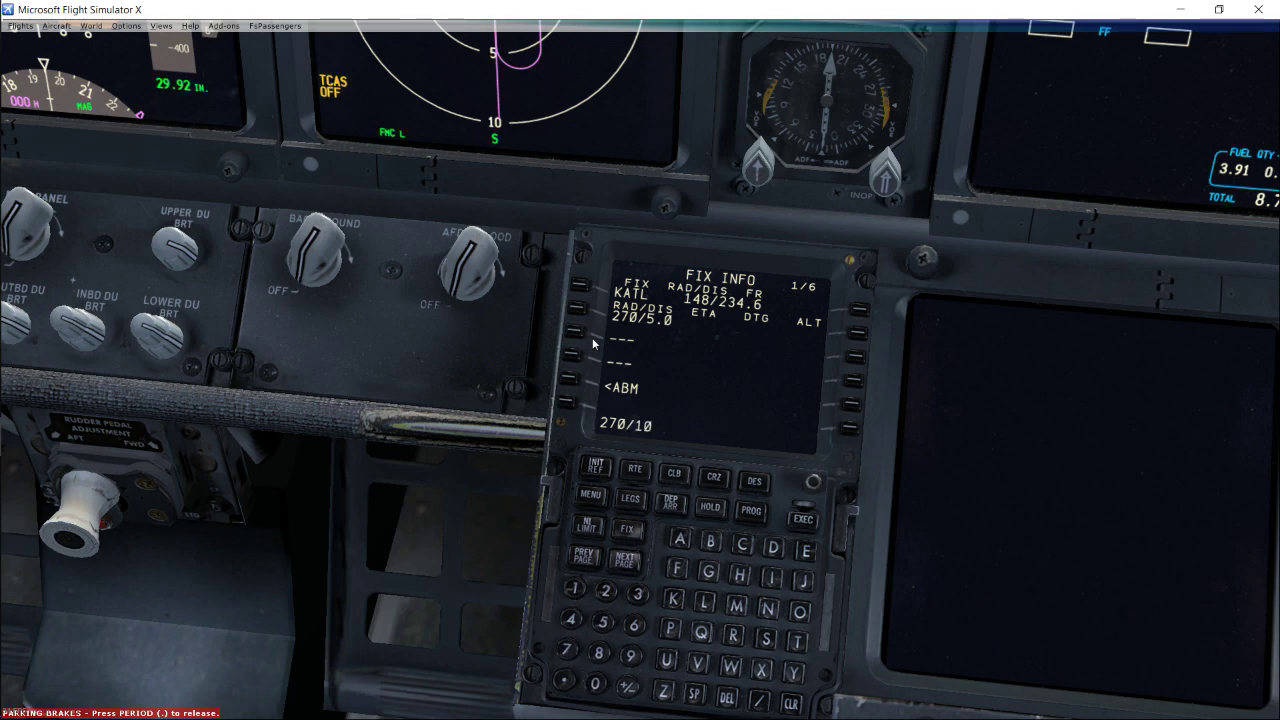
click(572, 339)
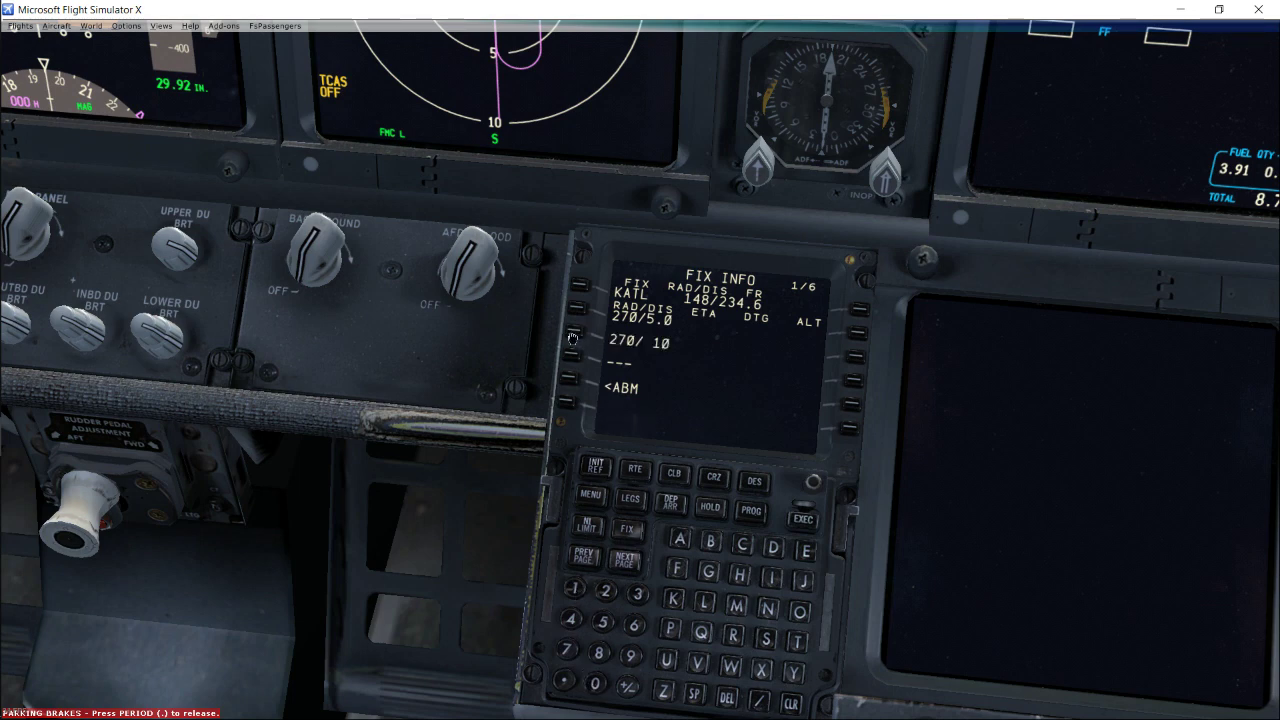
- Add a third radial and distance entry of 270/15 to the KATL fix
click(604, 592)
click(568, 652)
click(595, 686)
click(760, 702)
click(576, 590)
click(603, 622)
click(574, 356)
- Review the KATL distance rings on the navigation display, widening its range to 20 NM
key(shift+KP_8)
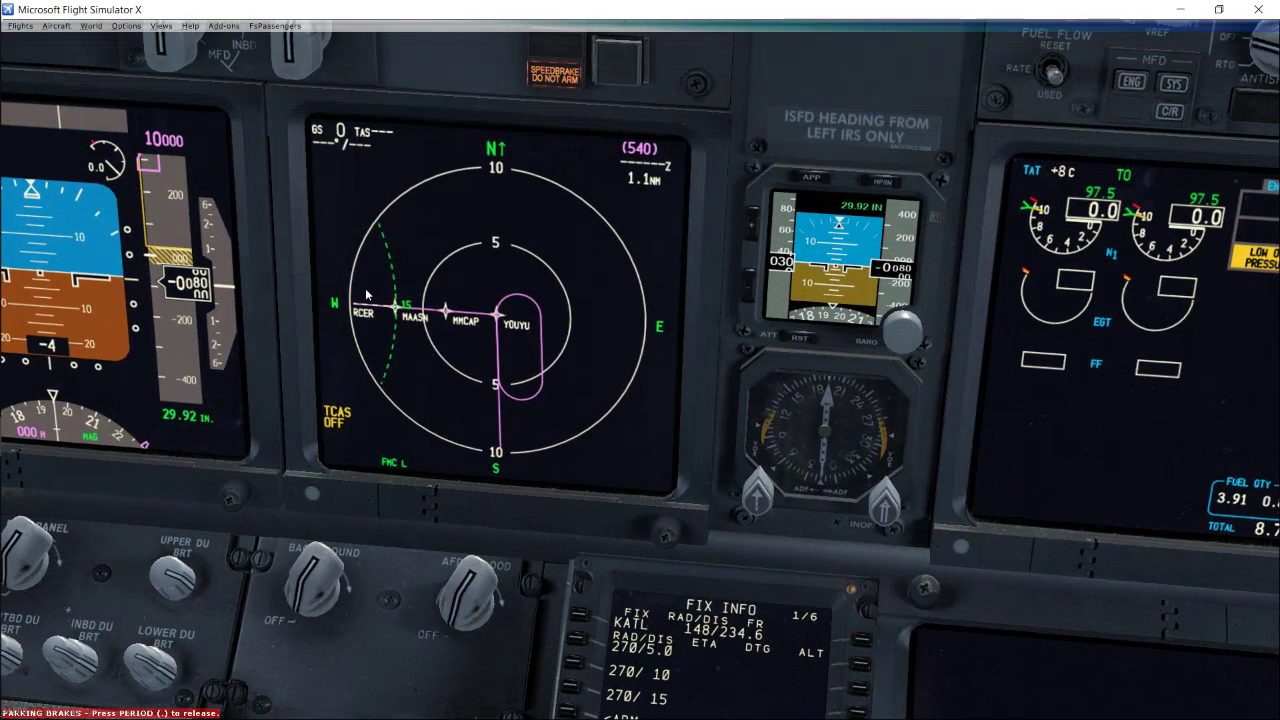
key(shift+KP_8)
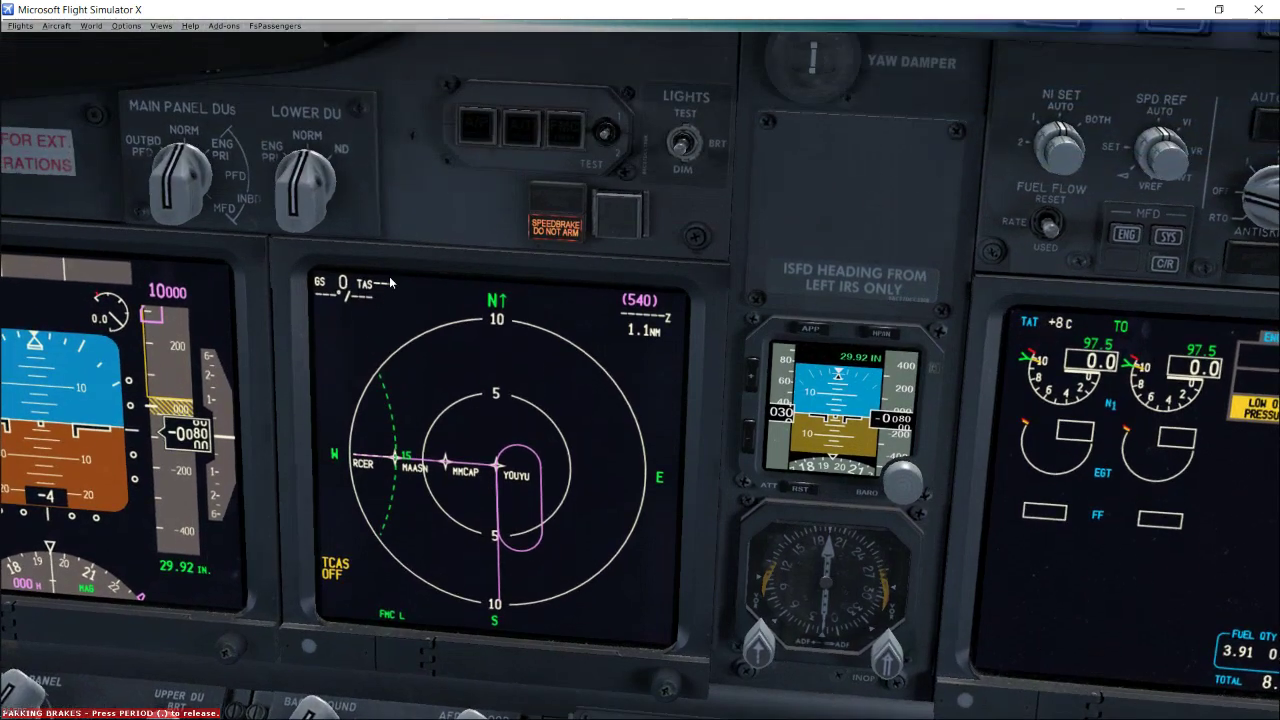
key(shift+KP_8)
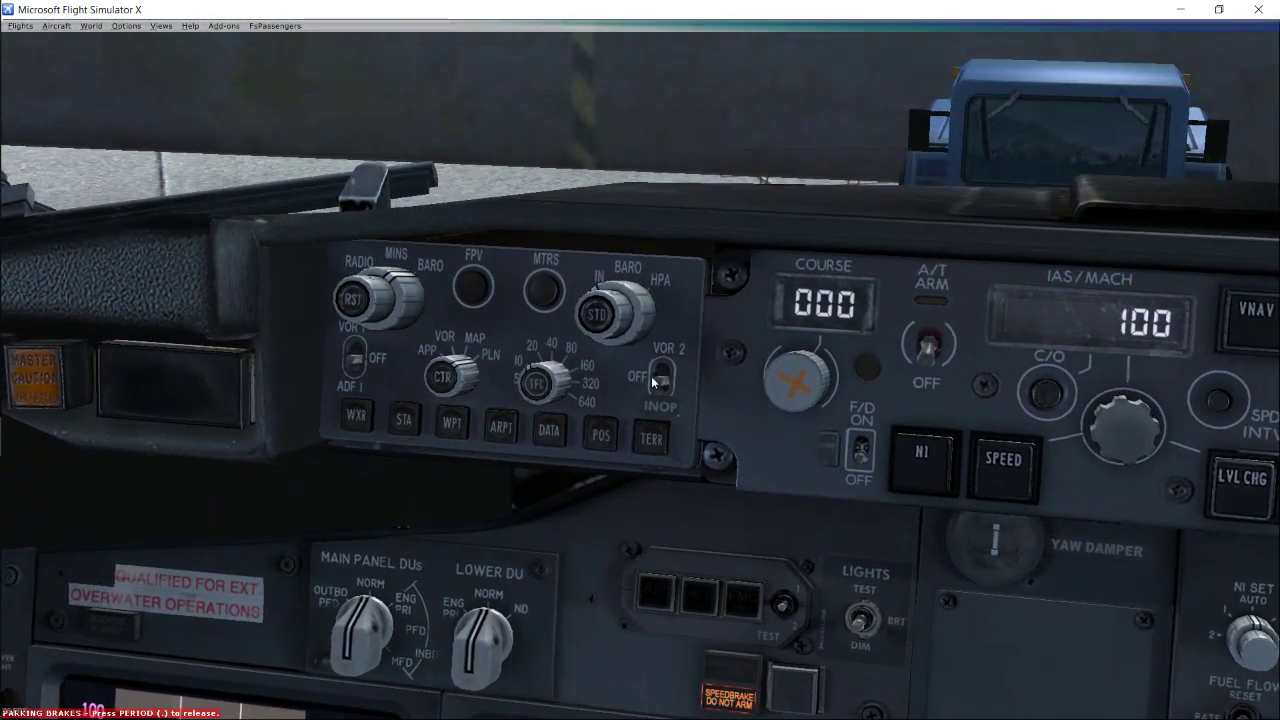
key(shift+KP_2)
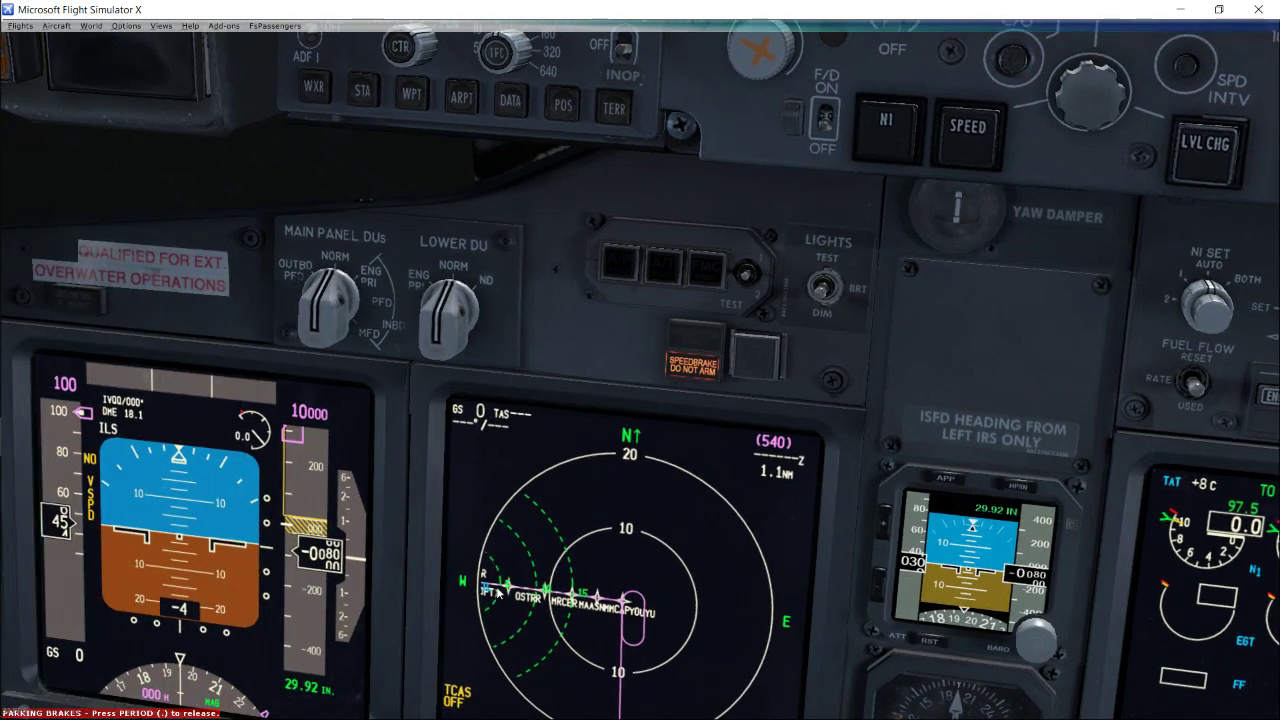
key(shift+KP_8)
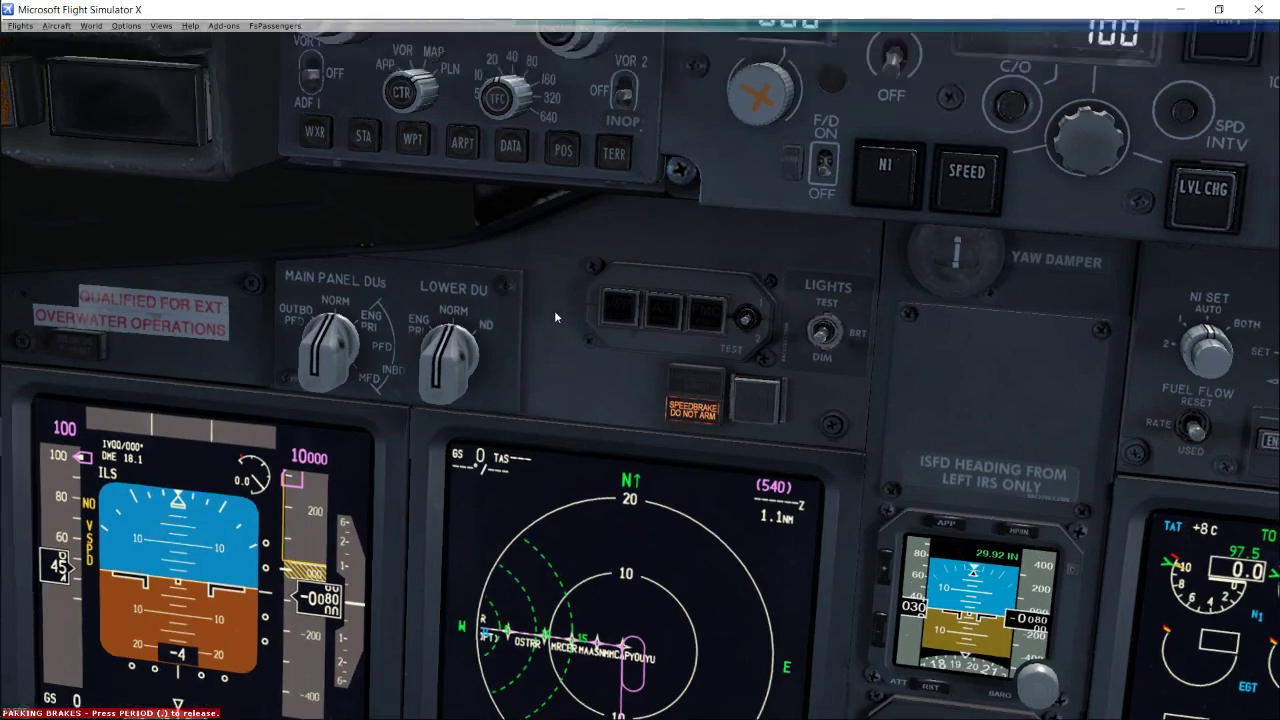
- Generate the abeam point for the KATL fix and check it against the navigation display
key(shift+KP_2)
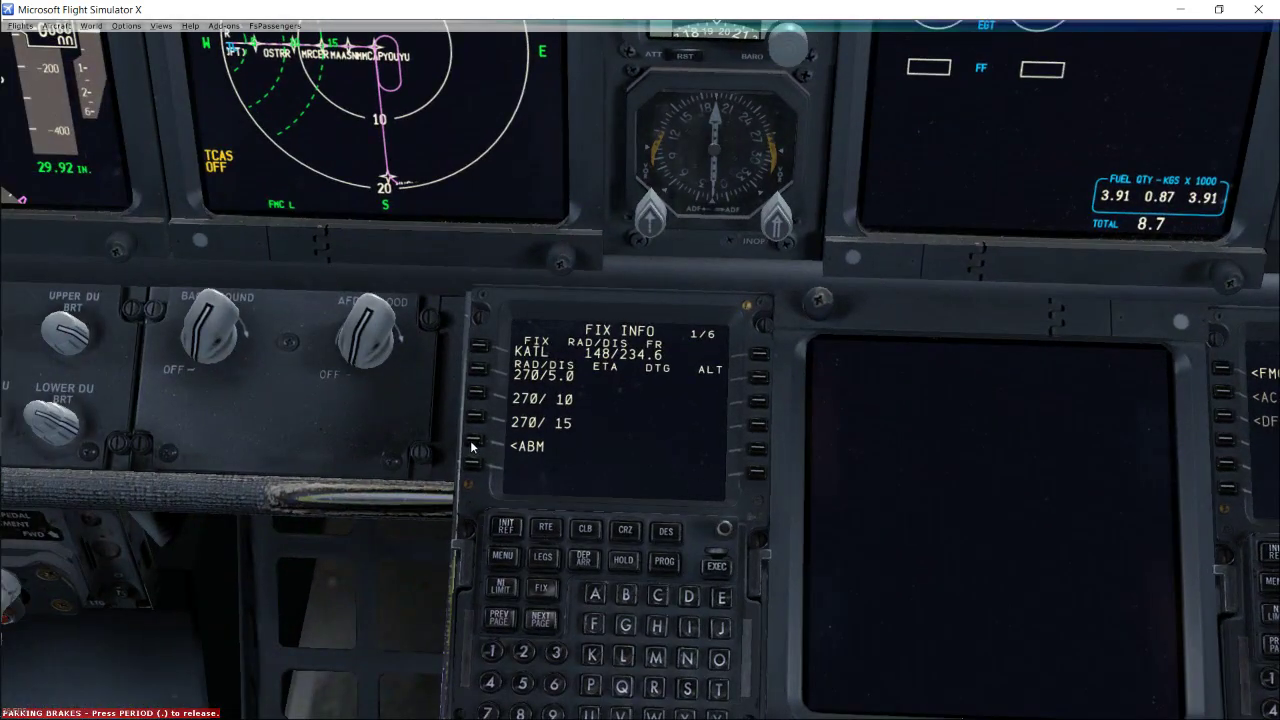
click(472, 442)
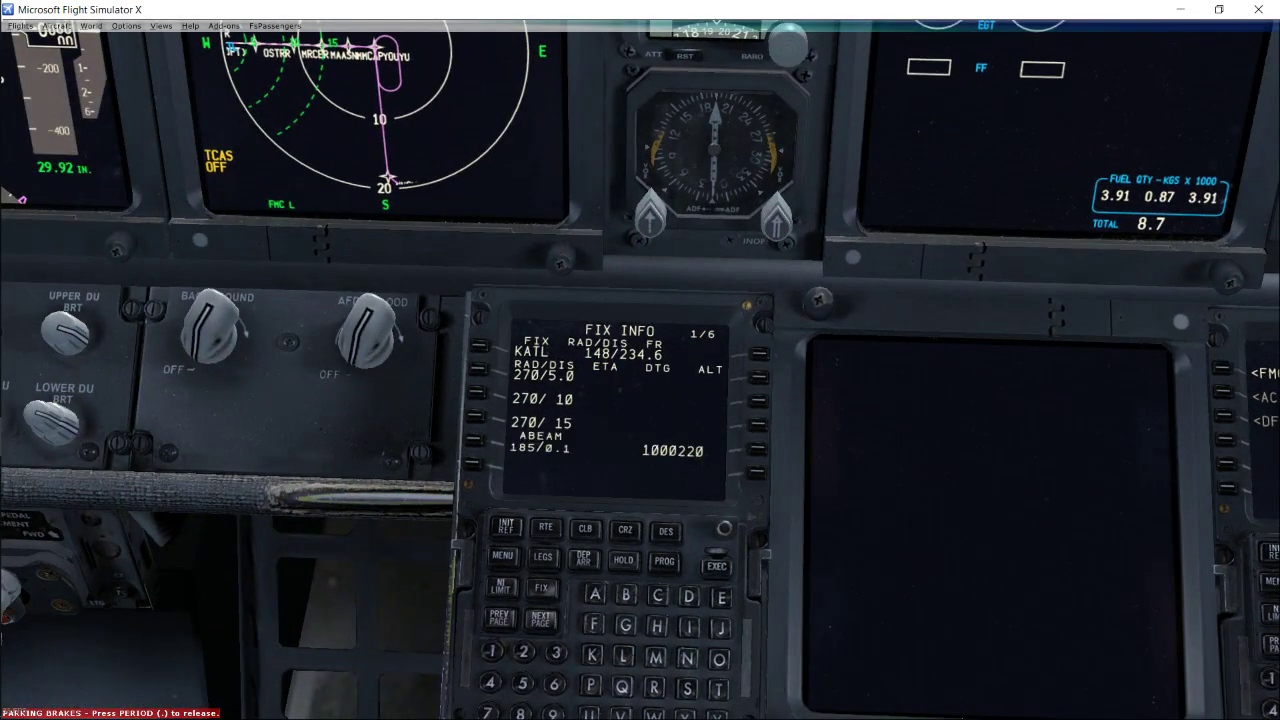
key(shift+KP_8)
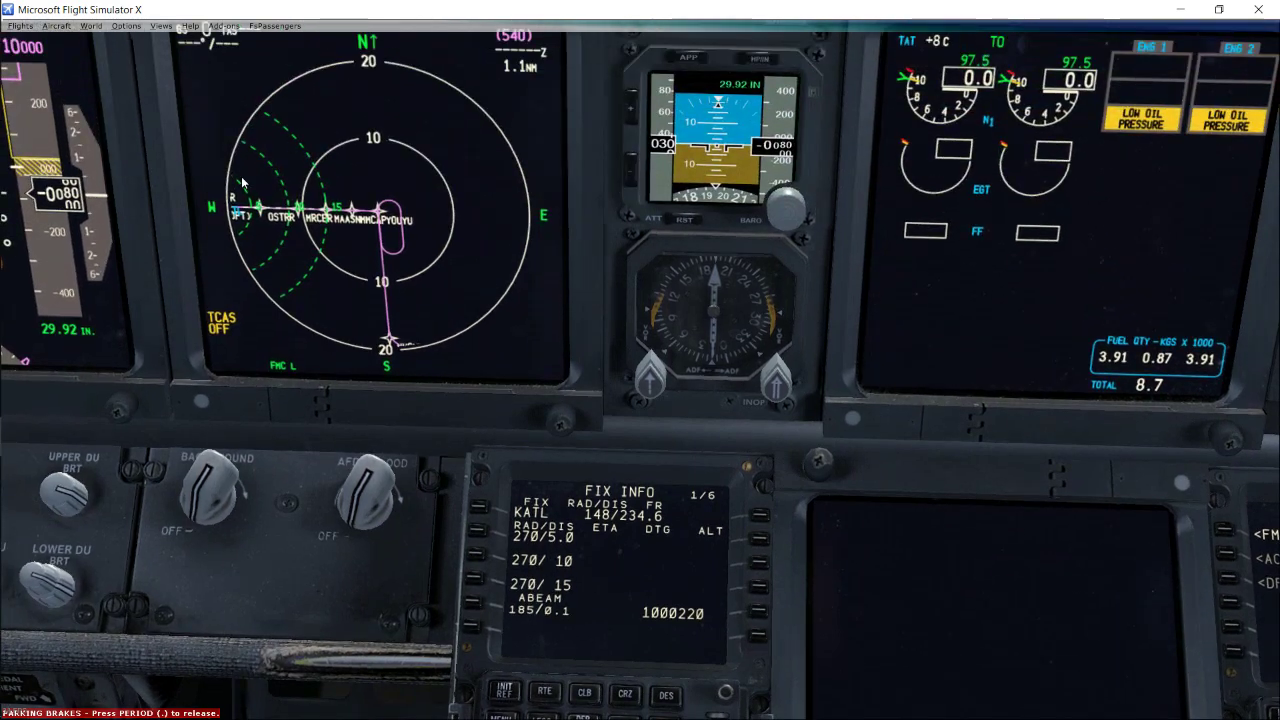
key(shift+KP_2)
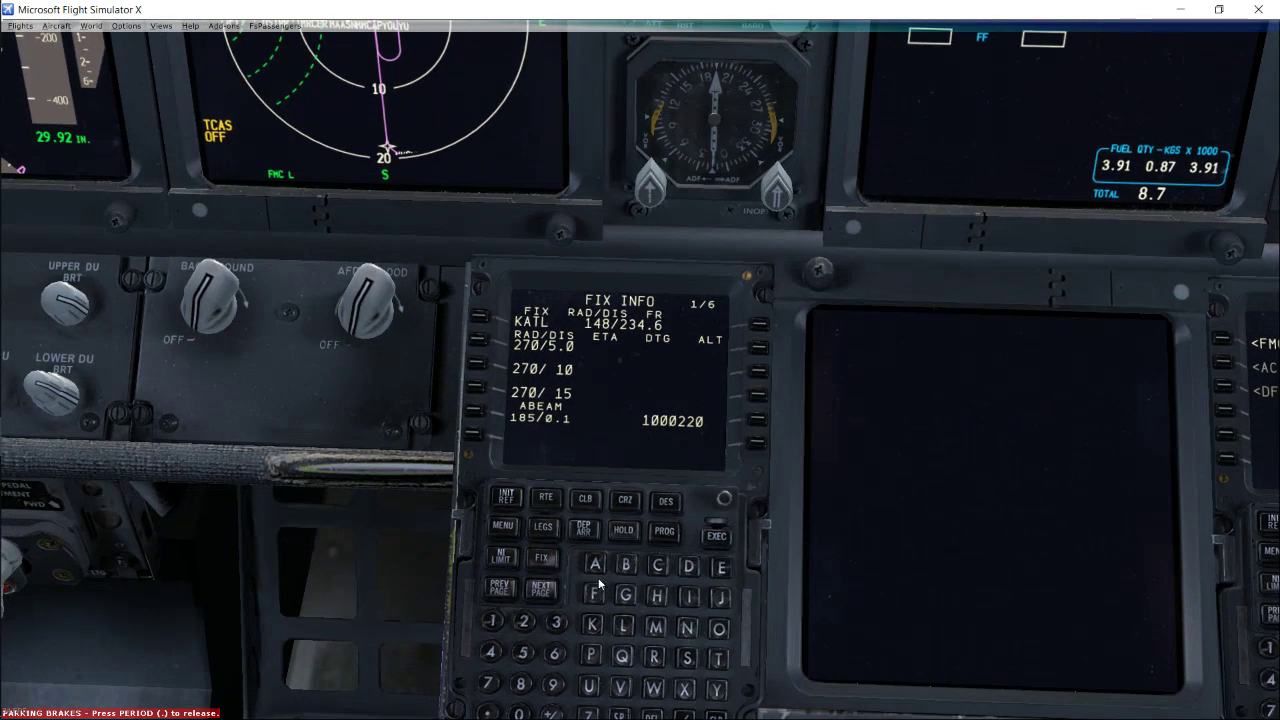
- Show the active route legs and return the captain's navigation display from plan to MAP mode
click(552, 528)
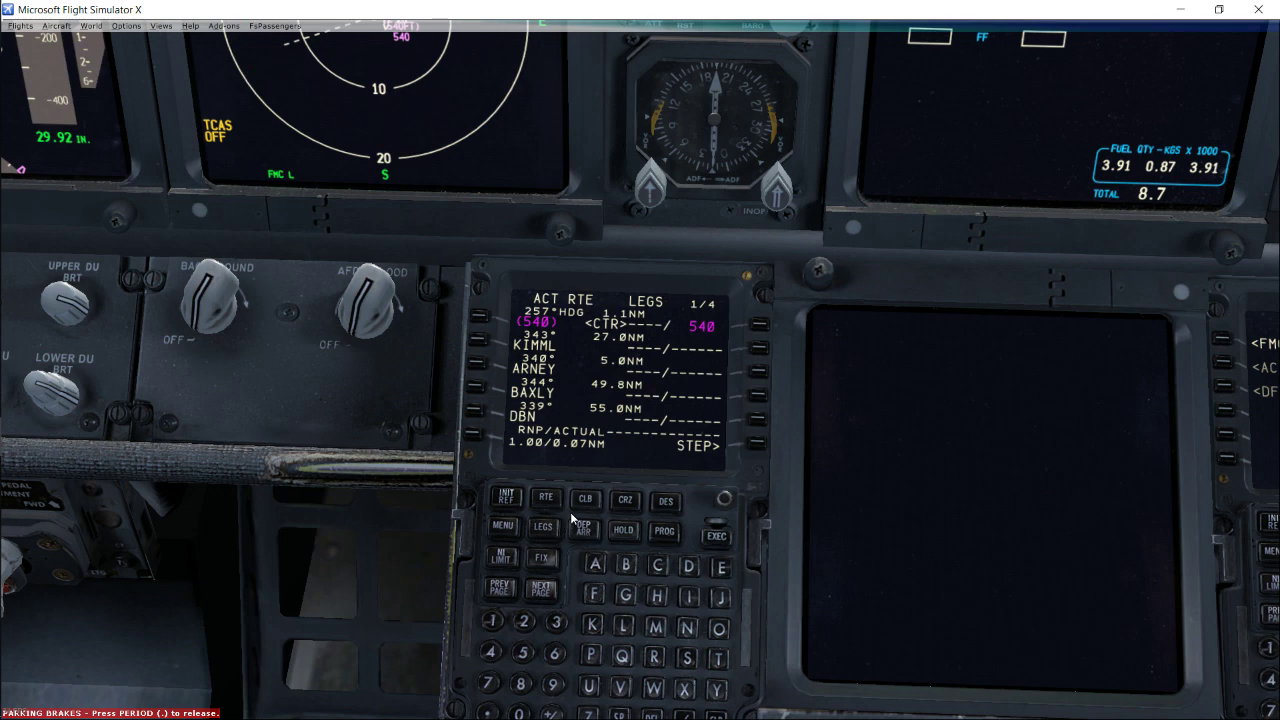
key(shift+BackSpace)
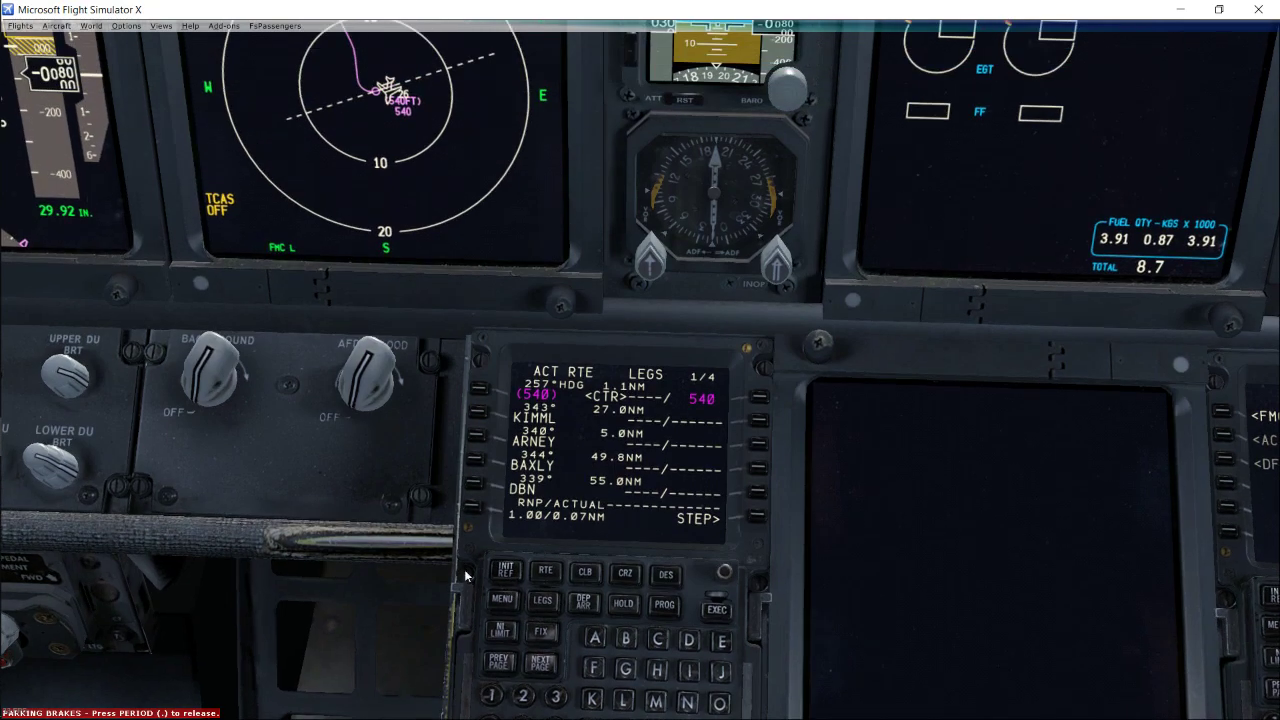
key(shift+BackSpace)
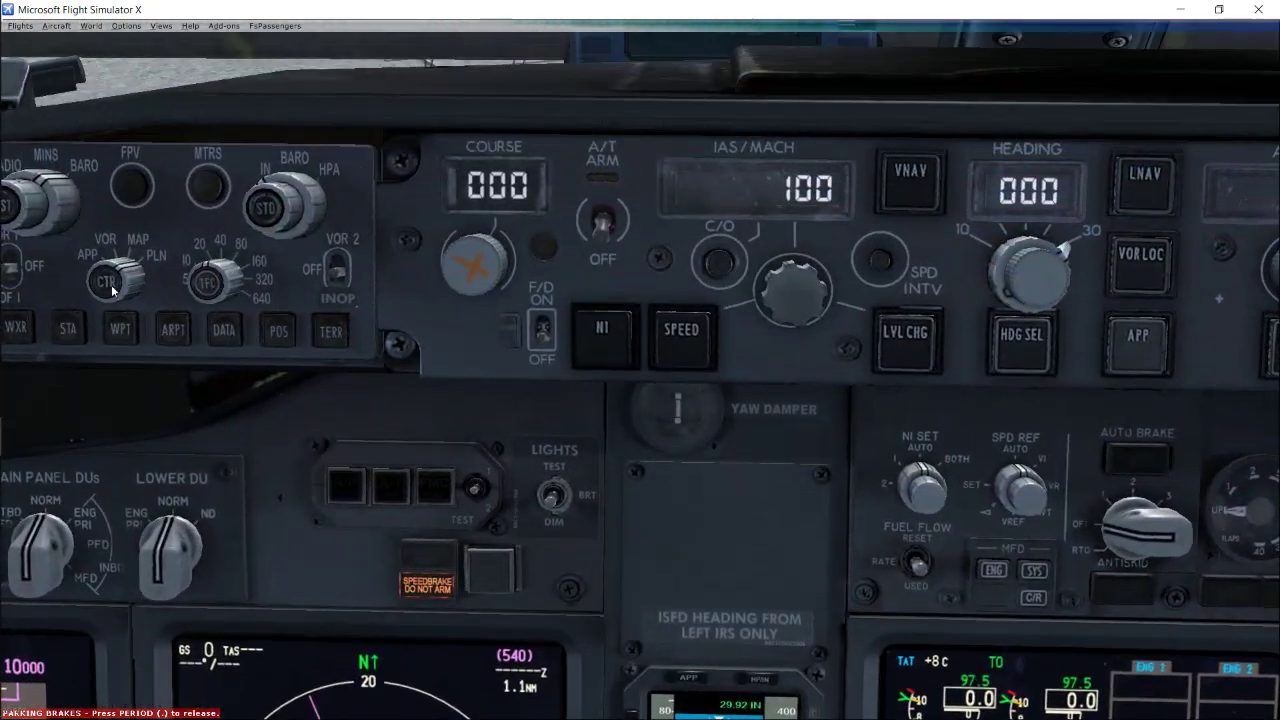
key(shift+Return)
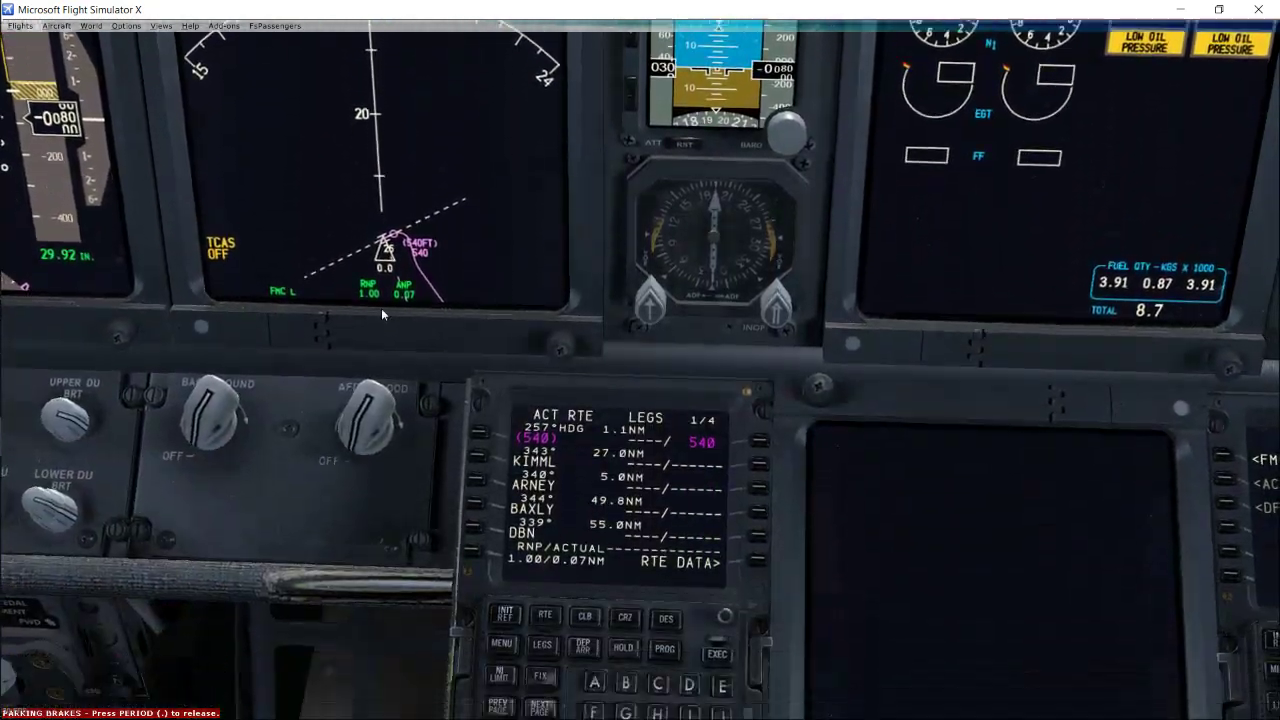
key(shift+BackSpace)
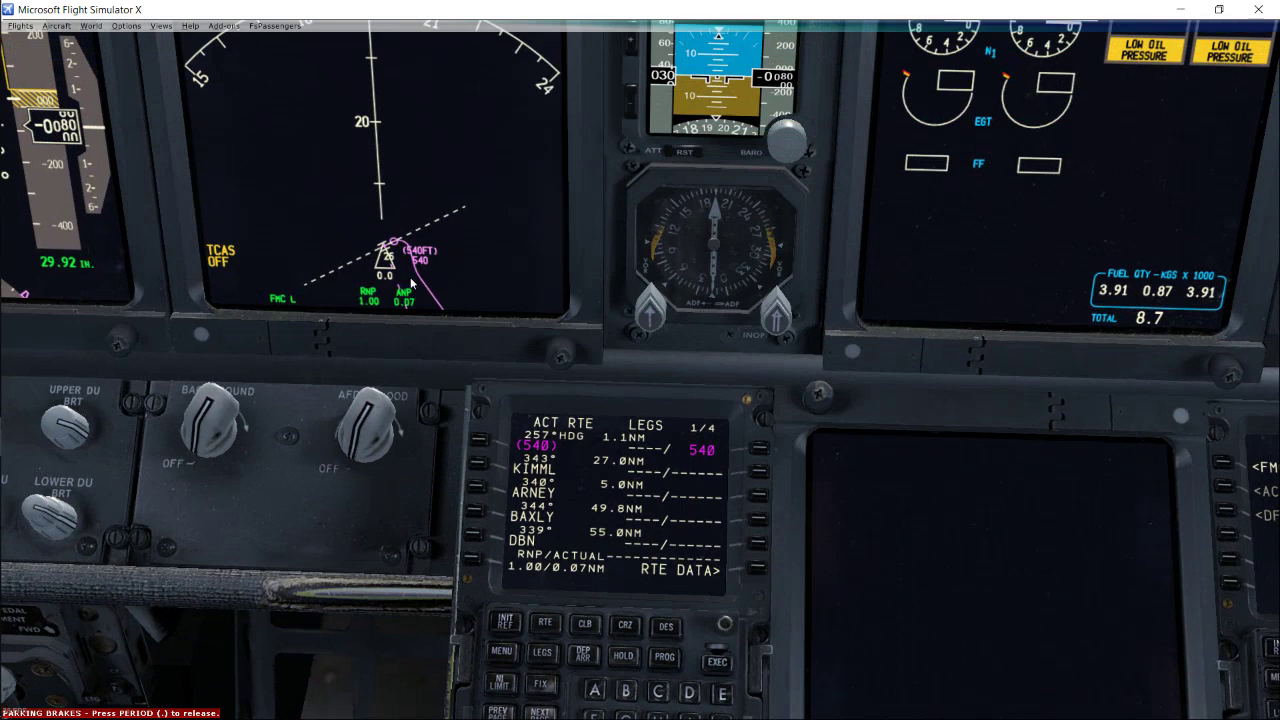
- Enter the zero fuel weight of 59.6 on the performance initialization page
click(506, 624)
click(475, 490)
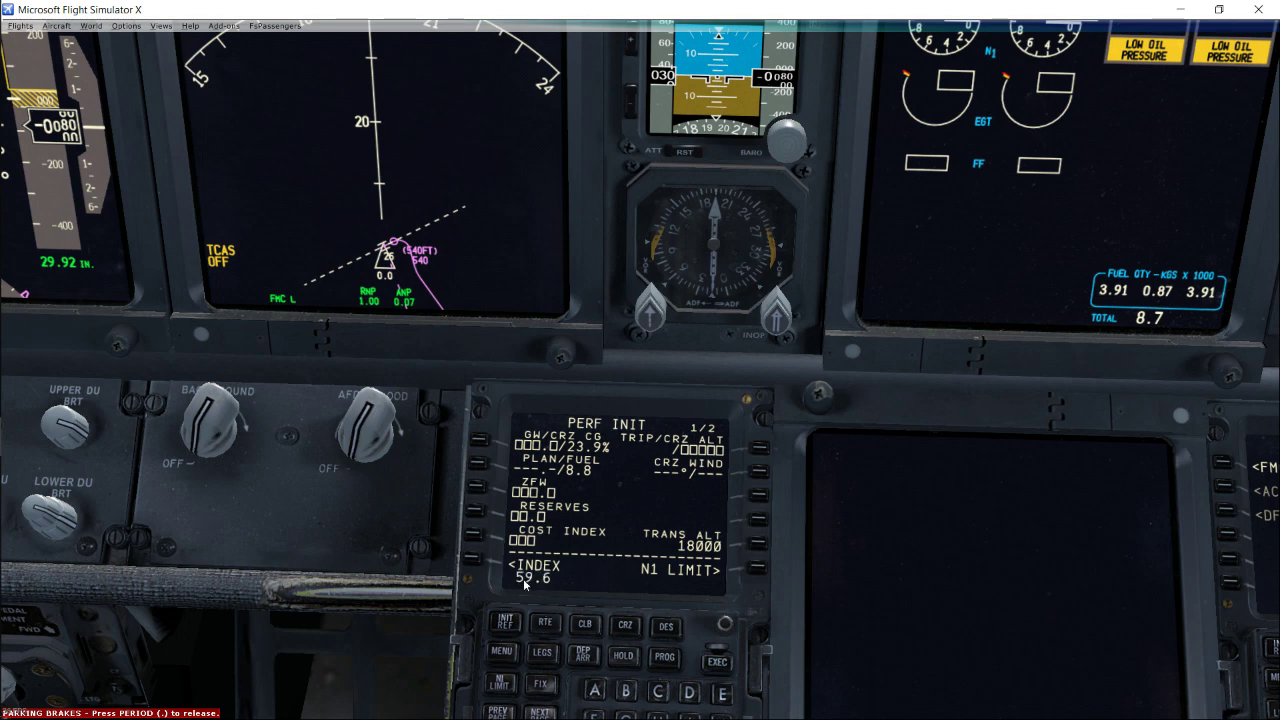
click(478, 490)
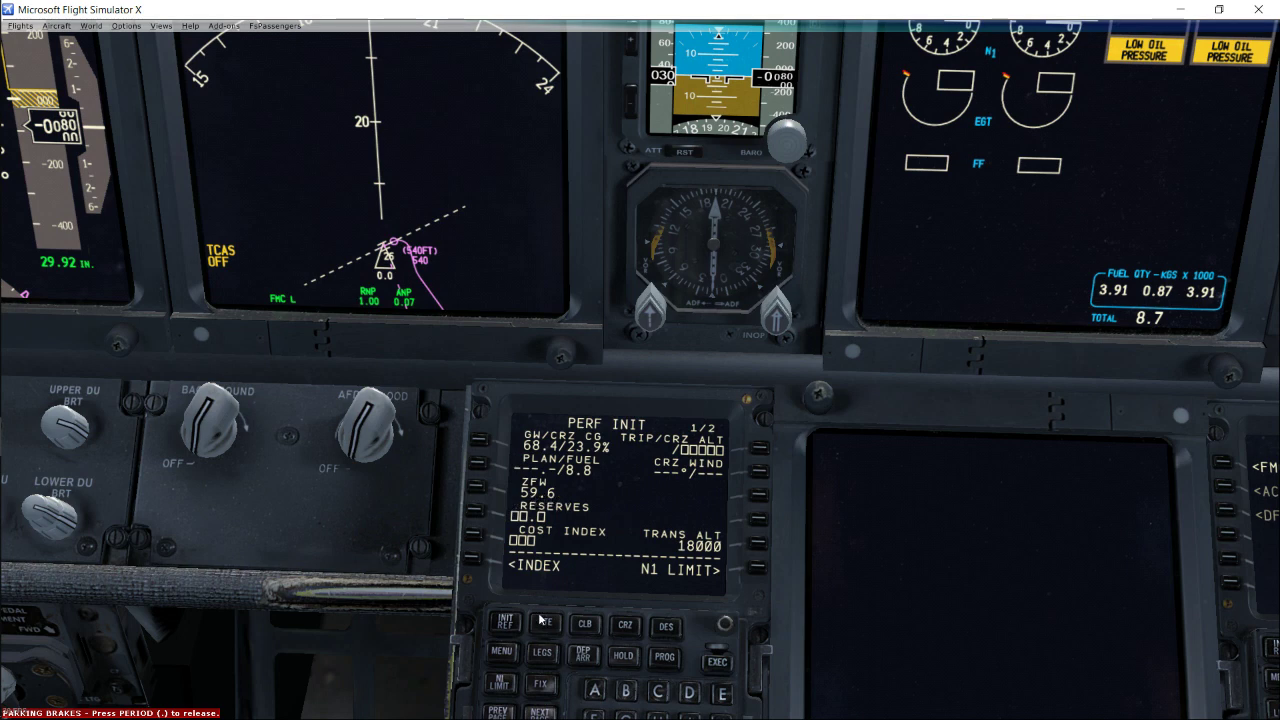
- Set the fuel reserves to 2.0 and the cost index to 6
key(shift+Return)
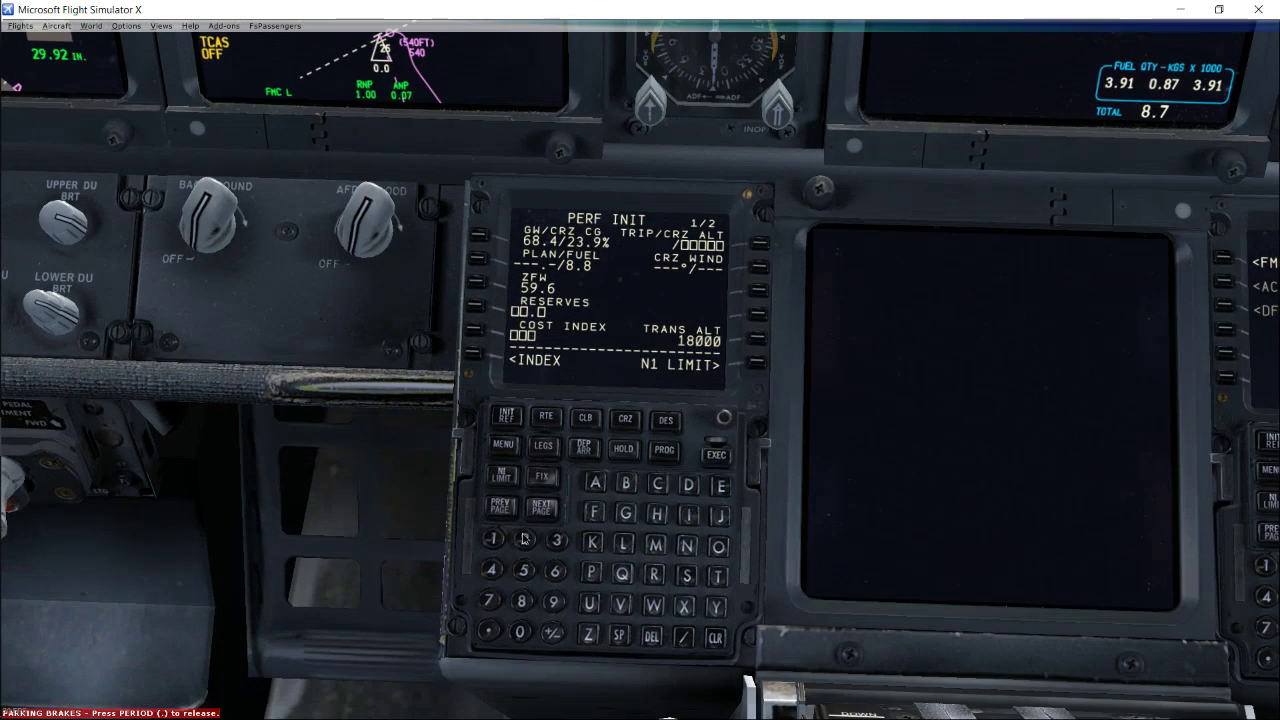
click(523, 539)
click(476, 308)
click(558, 568)
click(479, 333)
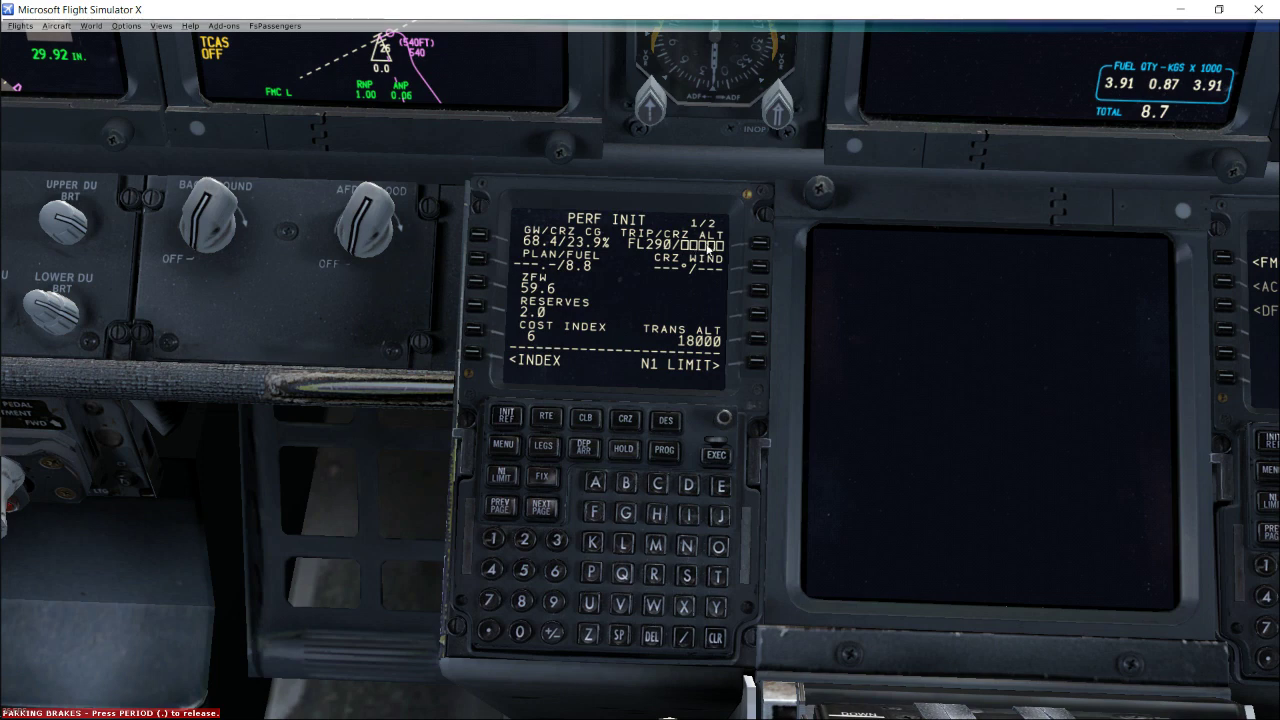
- Enter 280 as the cruise altitude so it is set to FL280
click(524, 540)
click(521, 602)
click(520, 632)
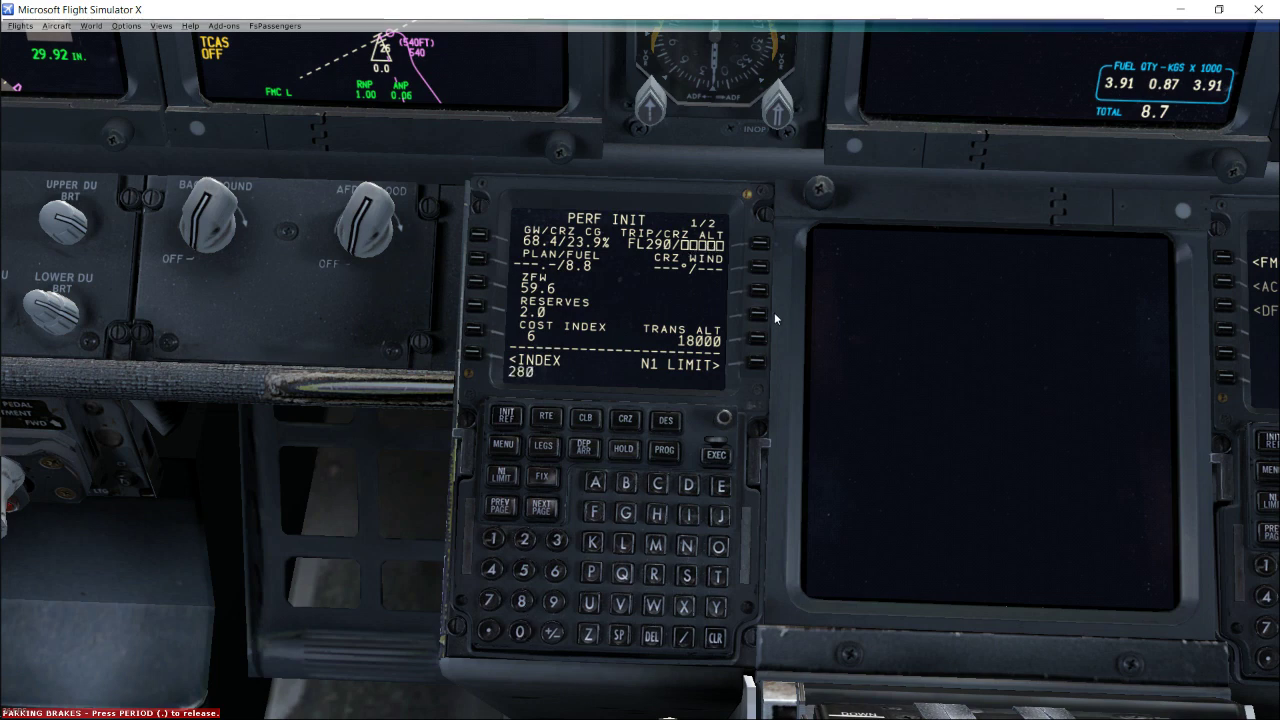
click(760, 243)
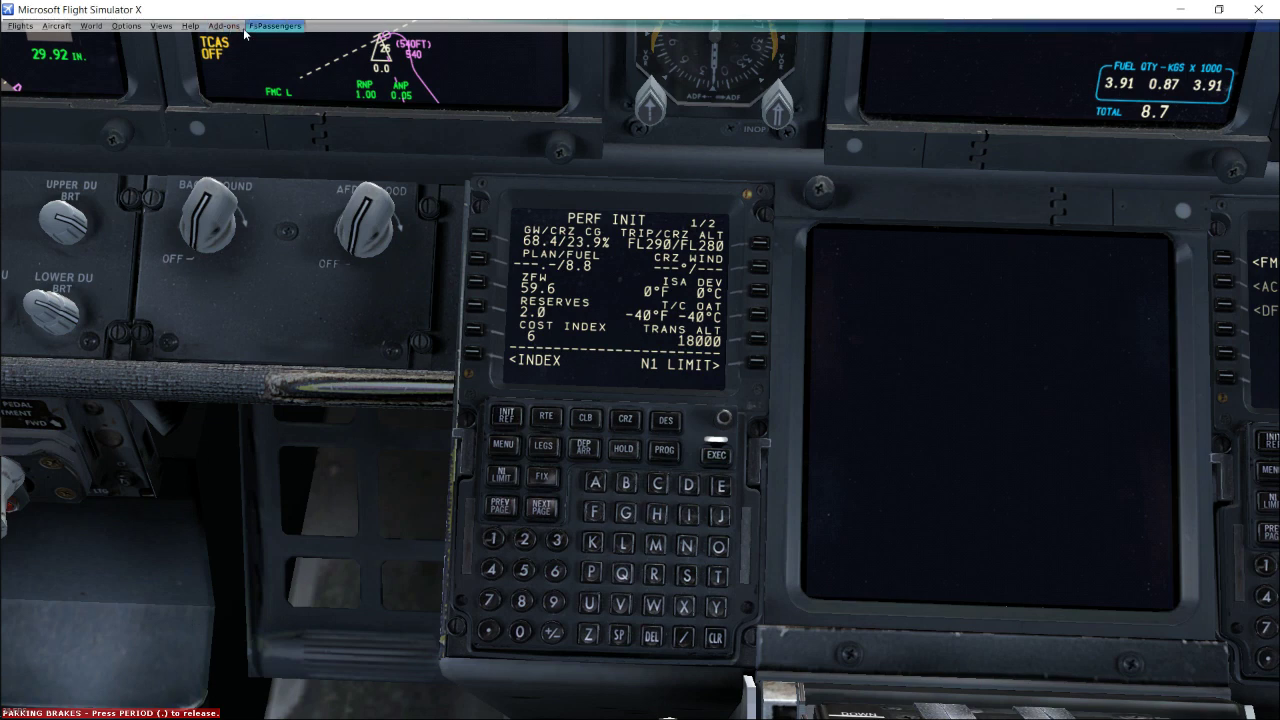
- Look up the KJAX wind in Active Sky Next and in the simulator's ASN closest-station weather report
key(alt+Tab)
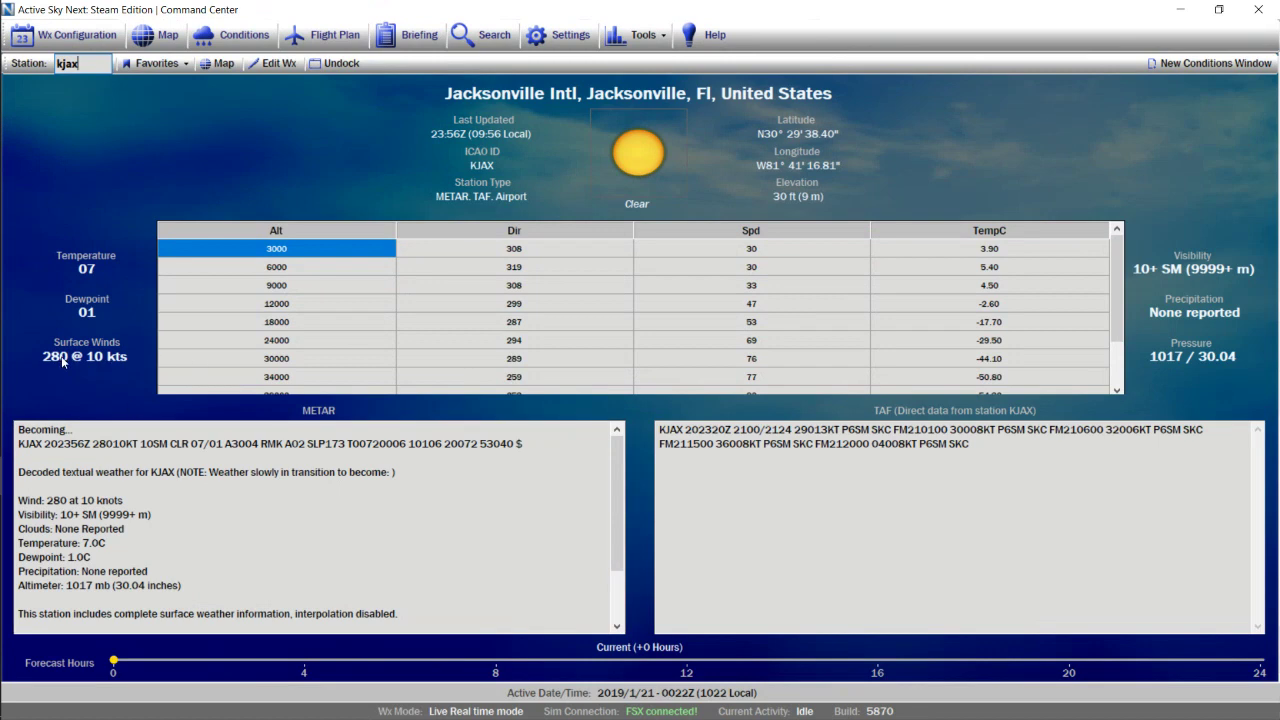
key(alt+Tab)
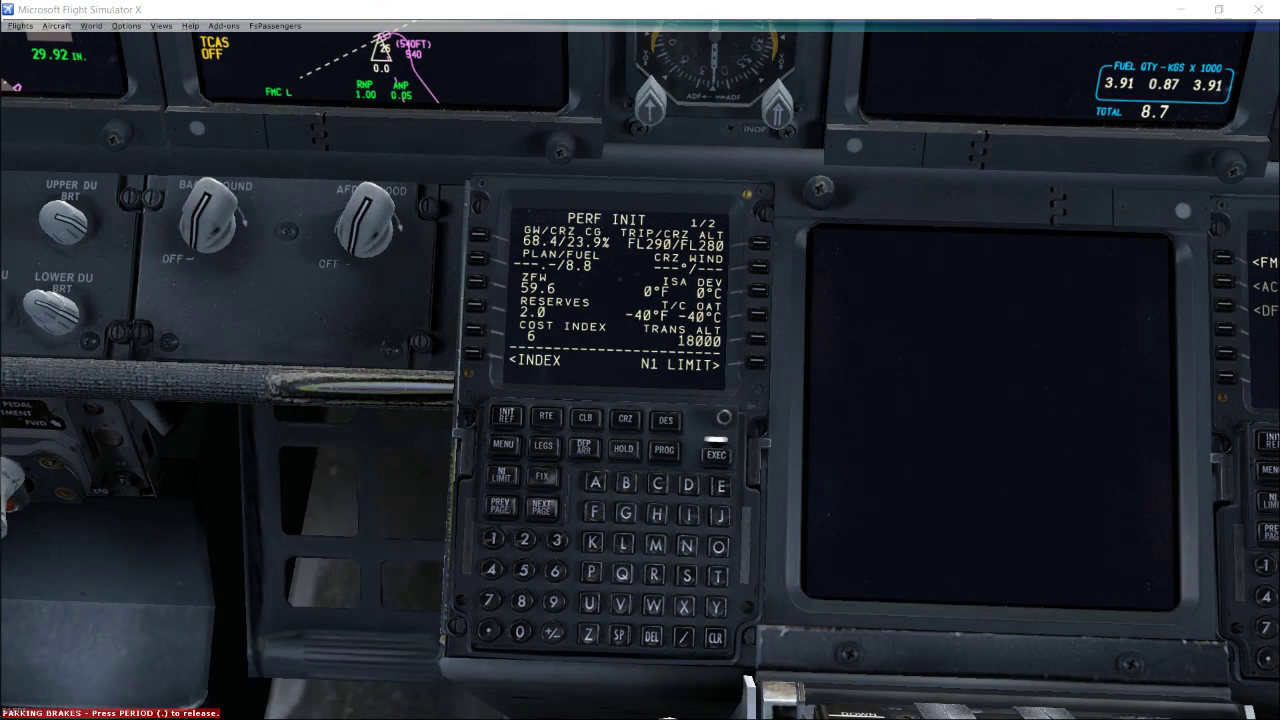
click(223, 25)
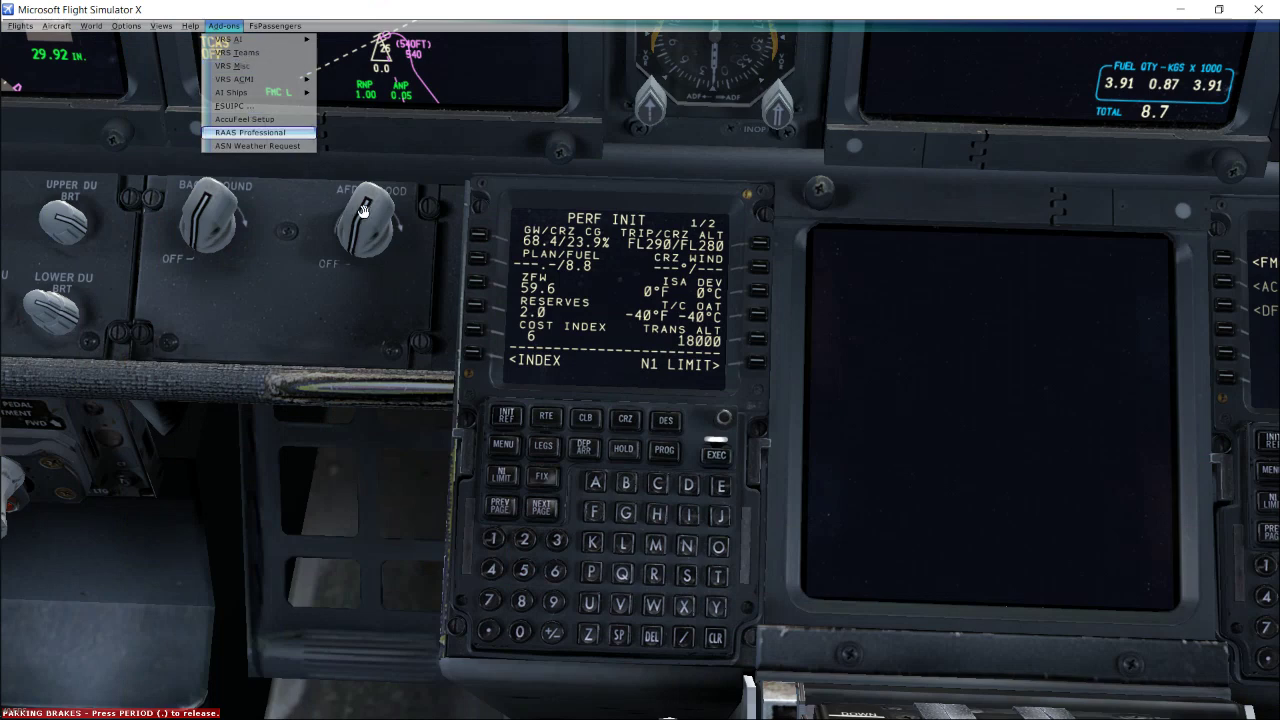
click(244, 146)
drag(483, 278, 203, 317)
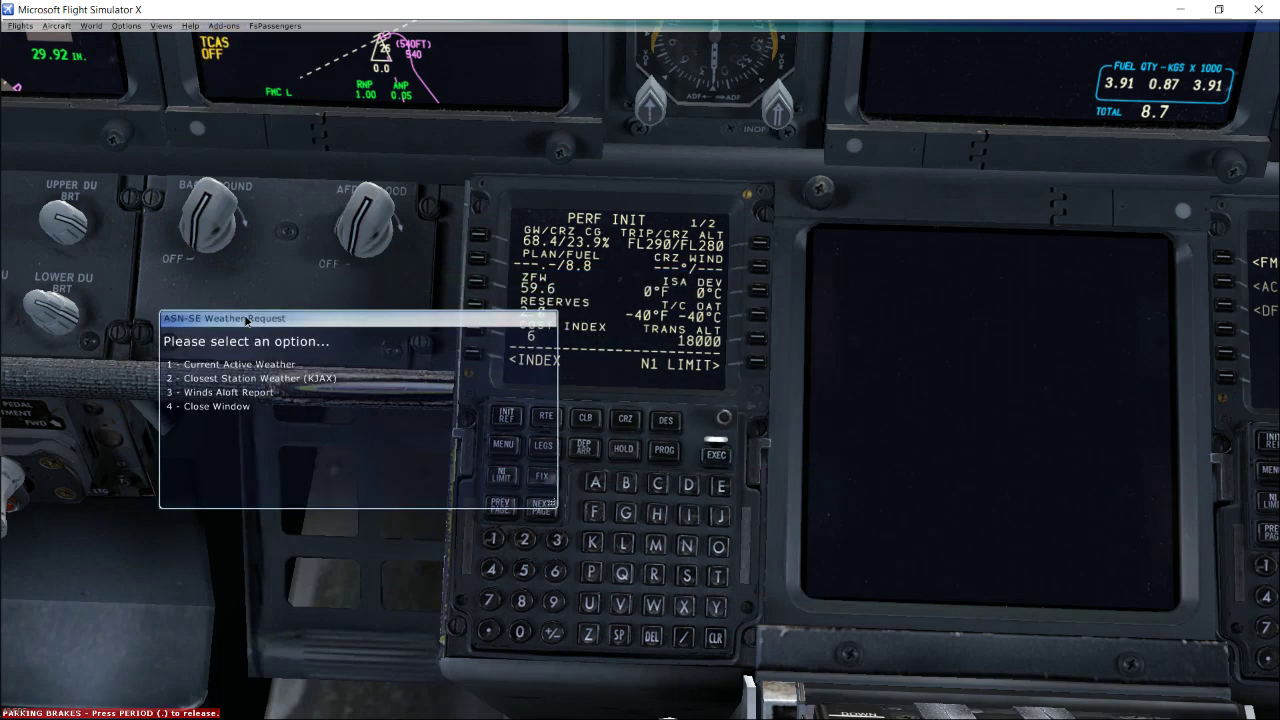
click(263, 383)
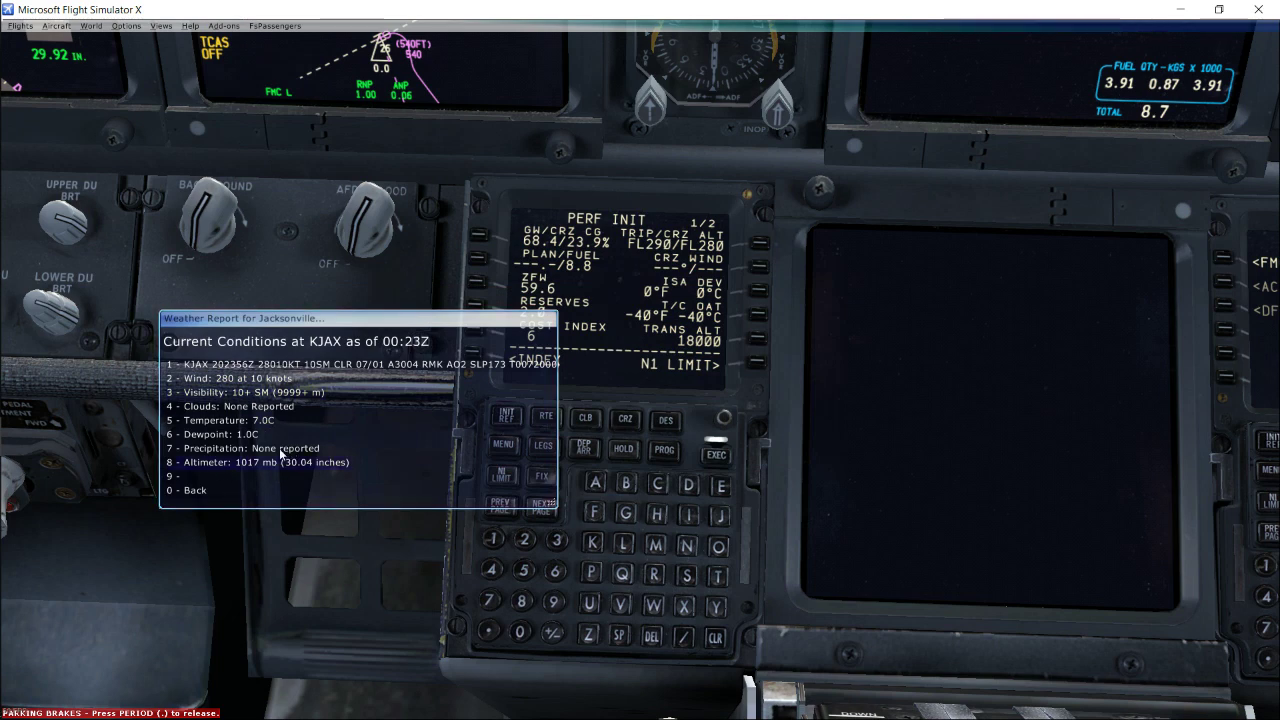
click(195, 490)
click(215, 406)
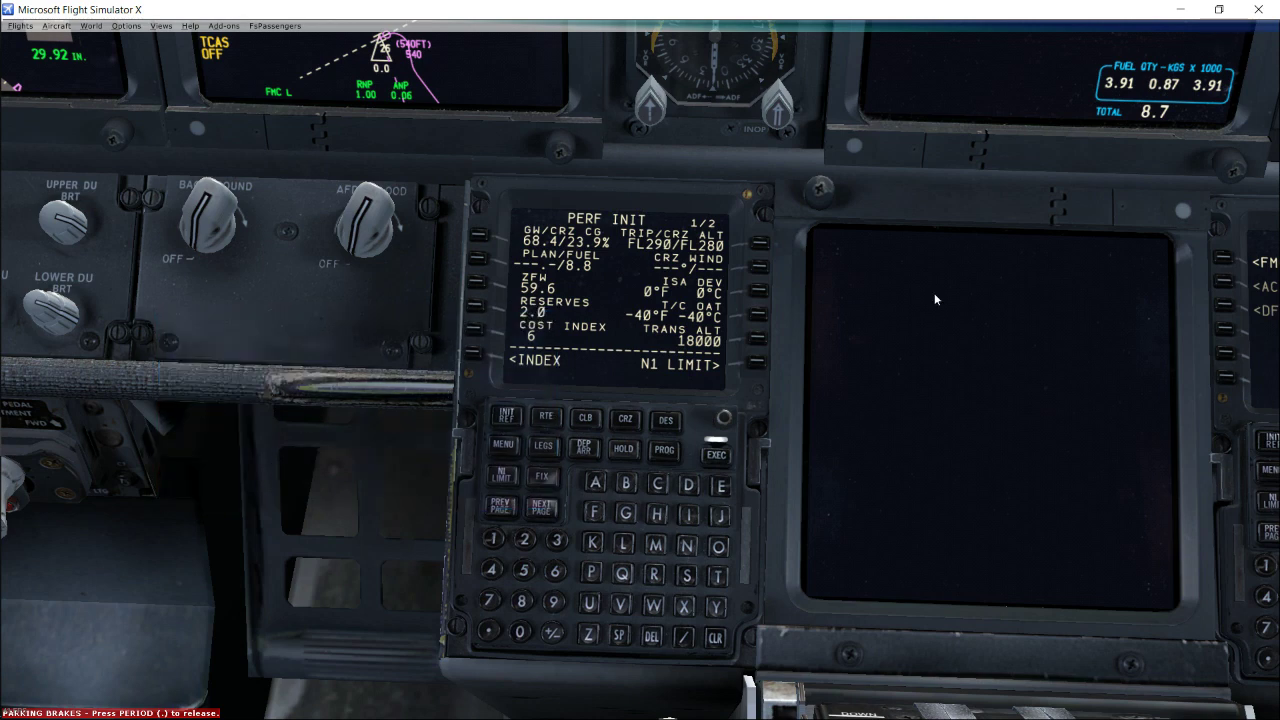
- Set the cruise wind to 280/10 on the performance initialization page
click(524, 541)
click(521, 601)
click(519, 632)
click(683, 638)
click(493, 541)
click(519, 630)
click(757, 268)
- Switch to Active Sky Next to examine the KJAX temperatures aloft around the cruise level
key(alt+Tab)
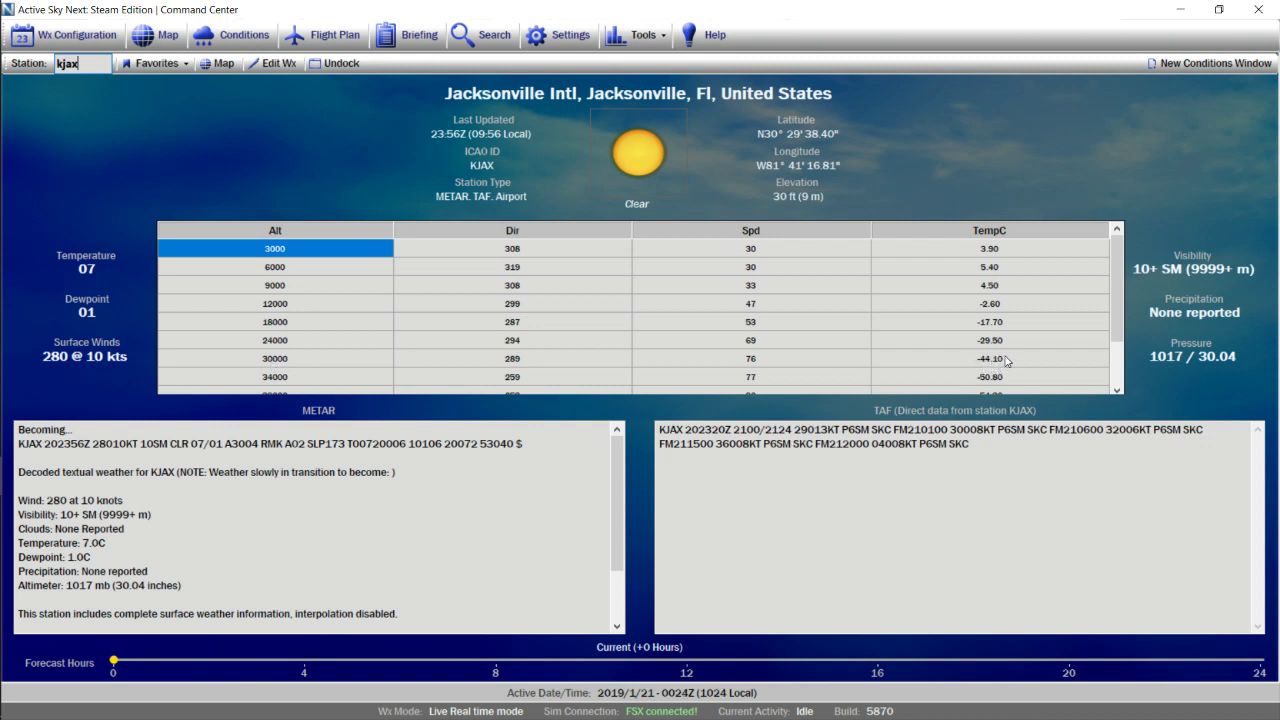
double_click(621, 5)
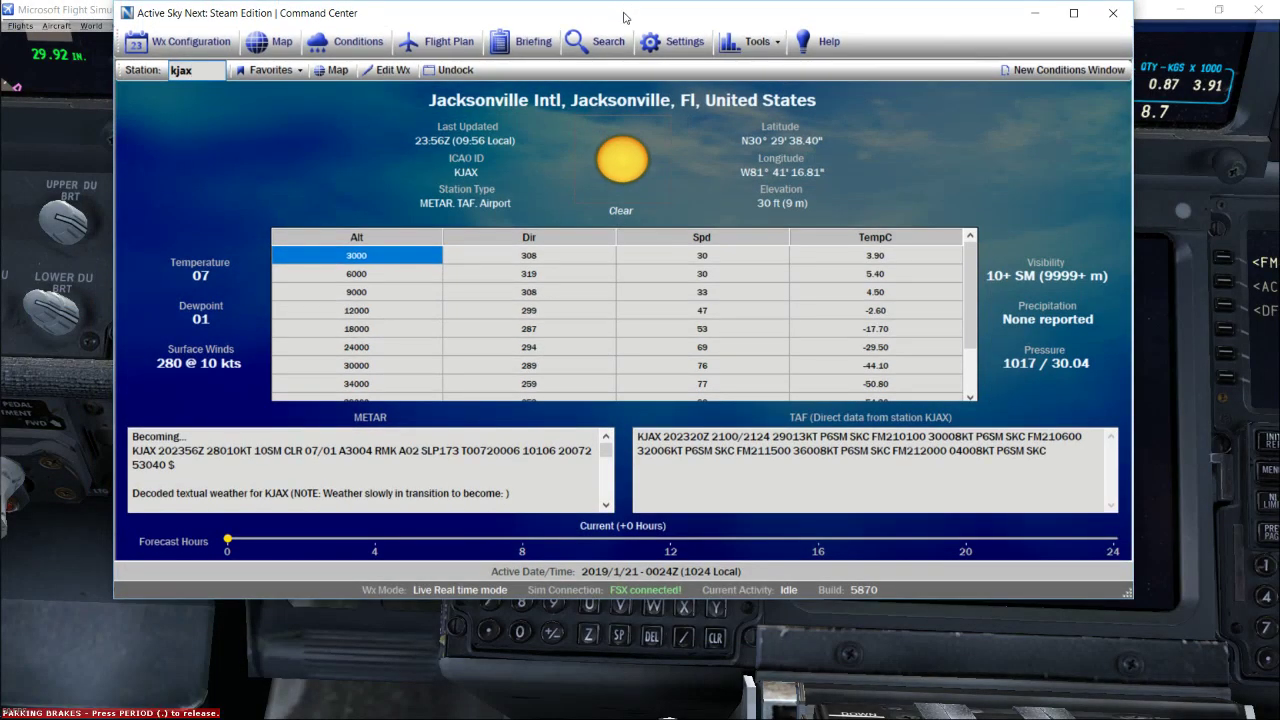
click(626, 10)
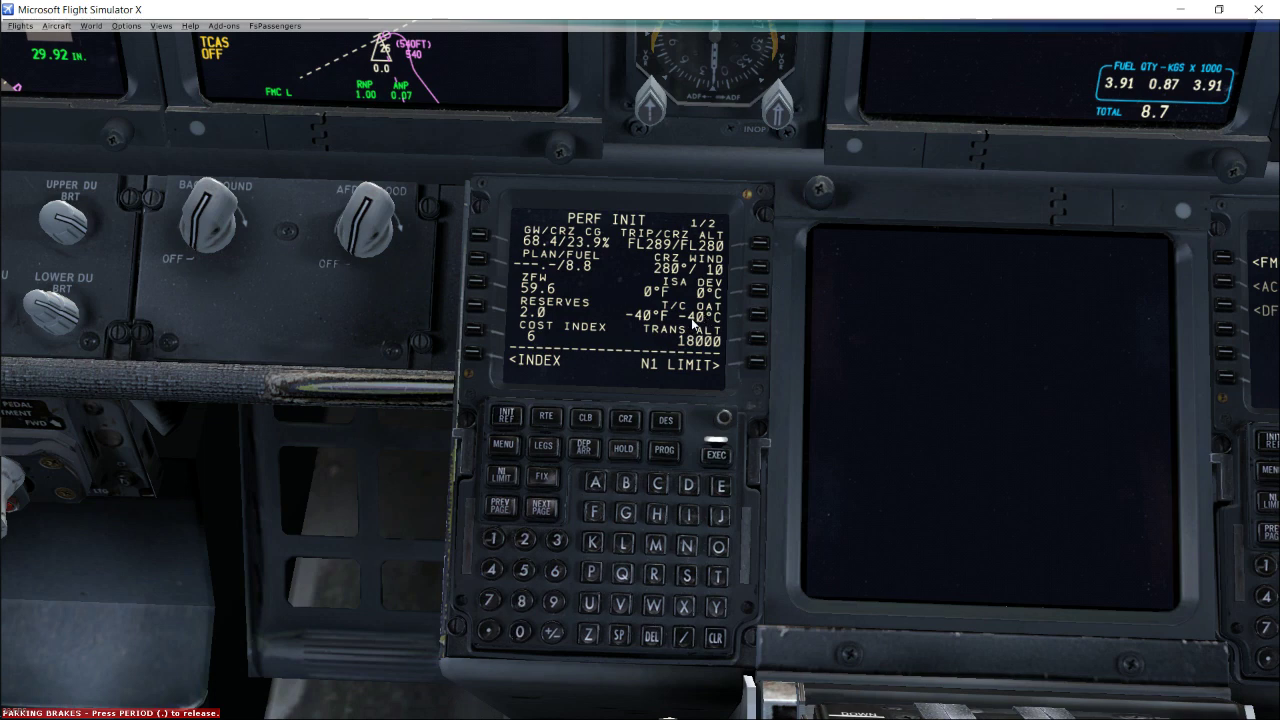
- Try ISA deviations of 2 °C and -1 °C on the performance initialization page
click(524, 540)
click(758, 297)
click(553, 633)
click(493, 540)
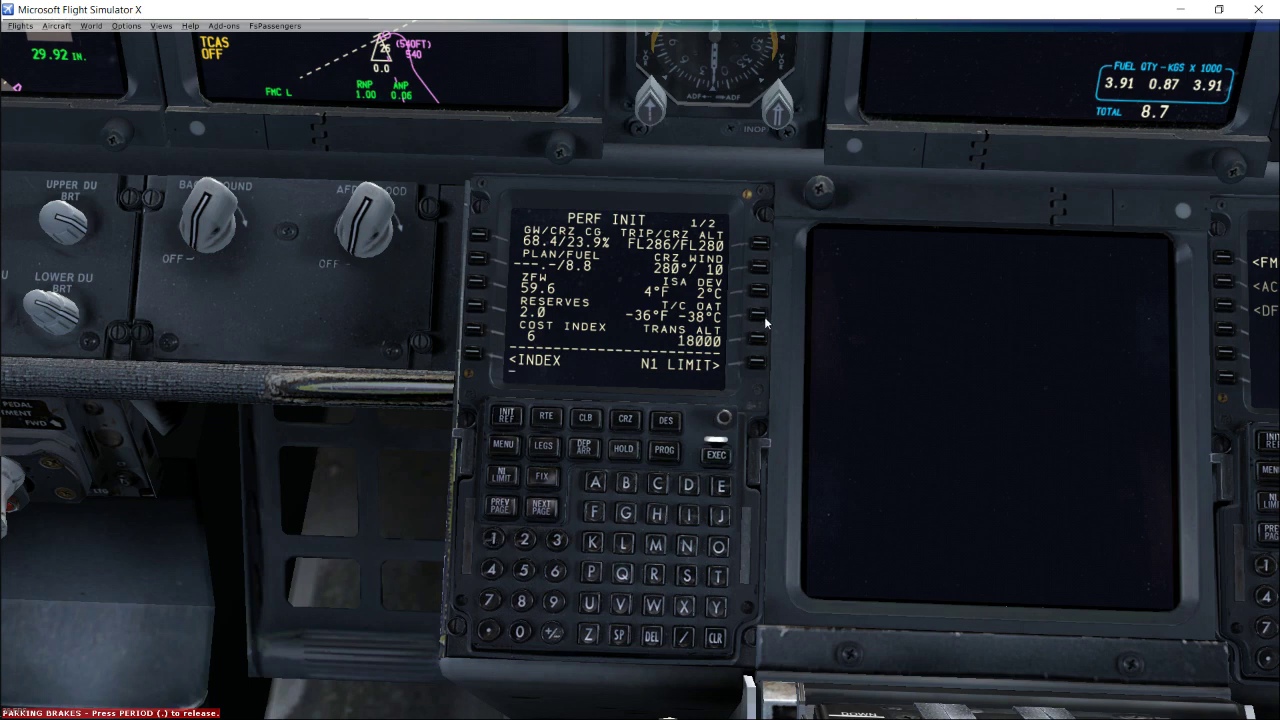
click(762, 292)
- Set the ISA deviation to -4 °C
click(553, 632)
click(491, 570)
click(758, 293)
- Try to enter an ISA deviation of -3.1 and clear the scratchpad
click(557, 541)
click(489, 632)
click(493, 540)
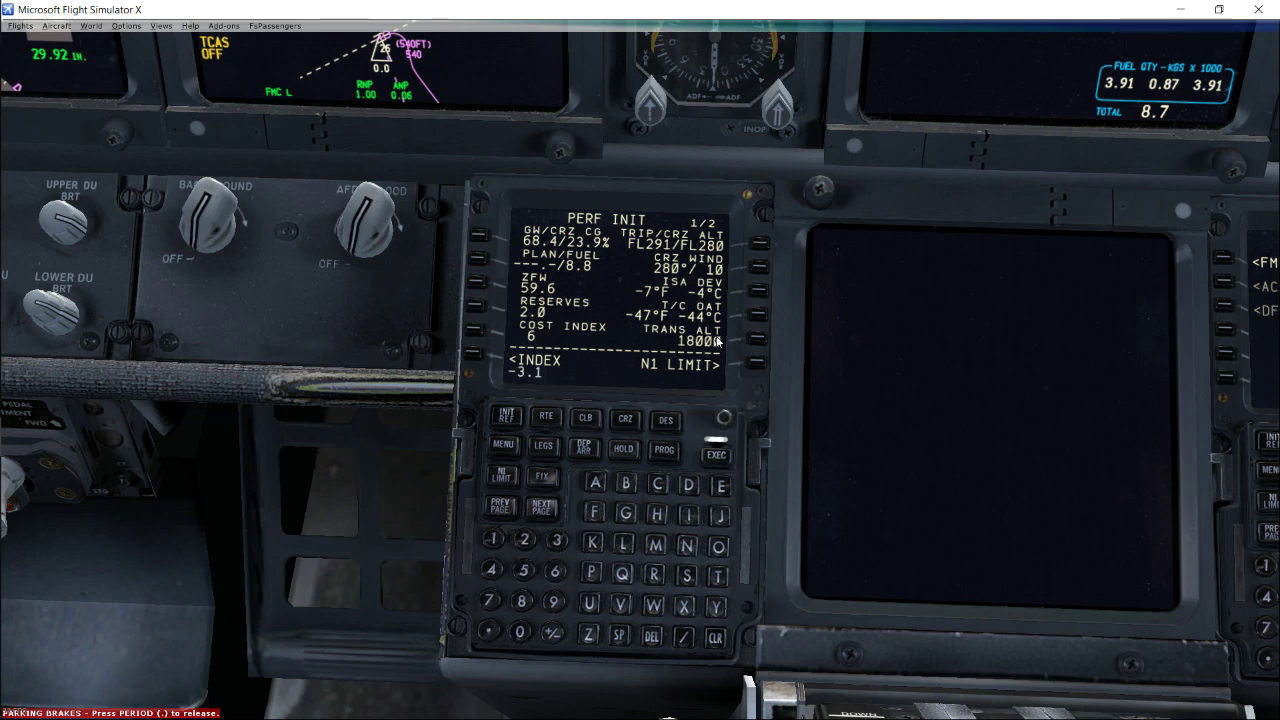
click(757, 291)
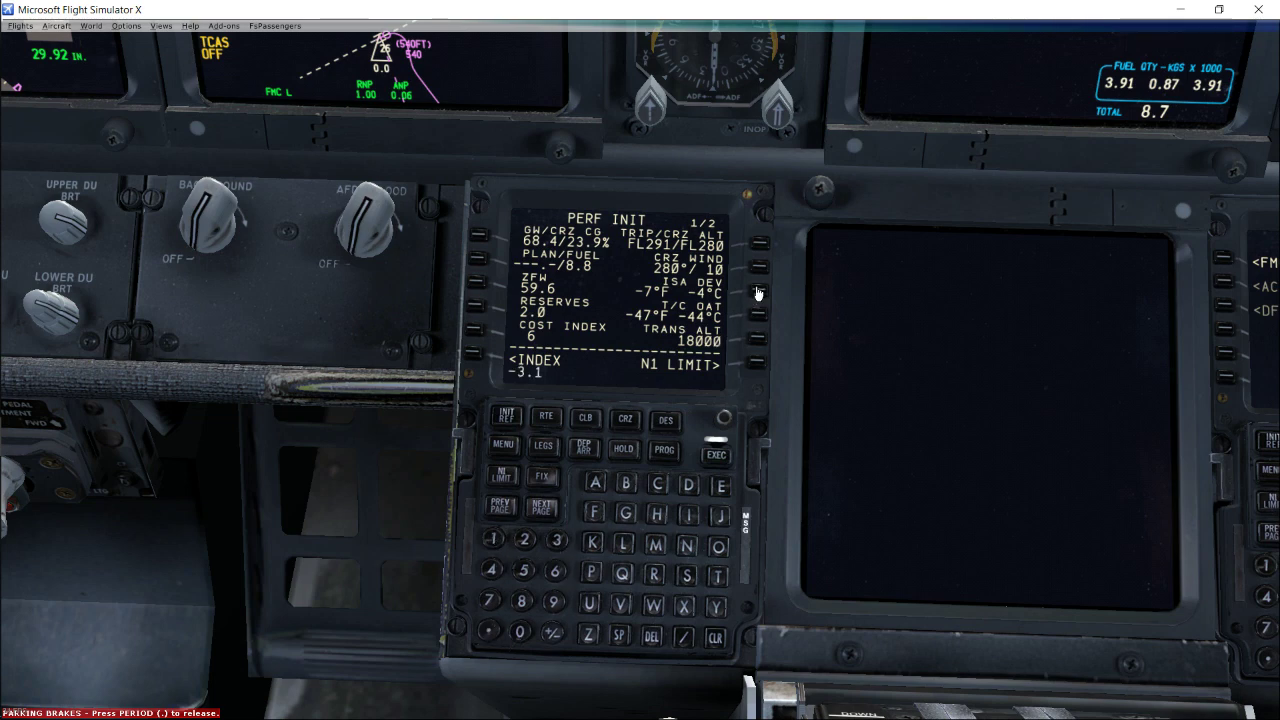
click(715, 642)
click(715, 642)
double_click(715, 642)
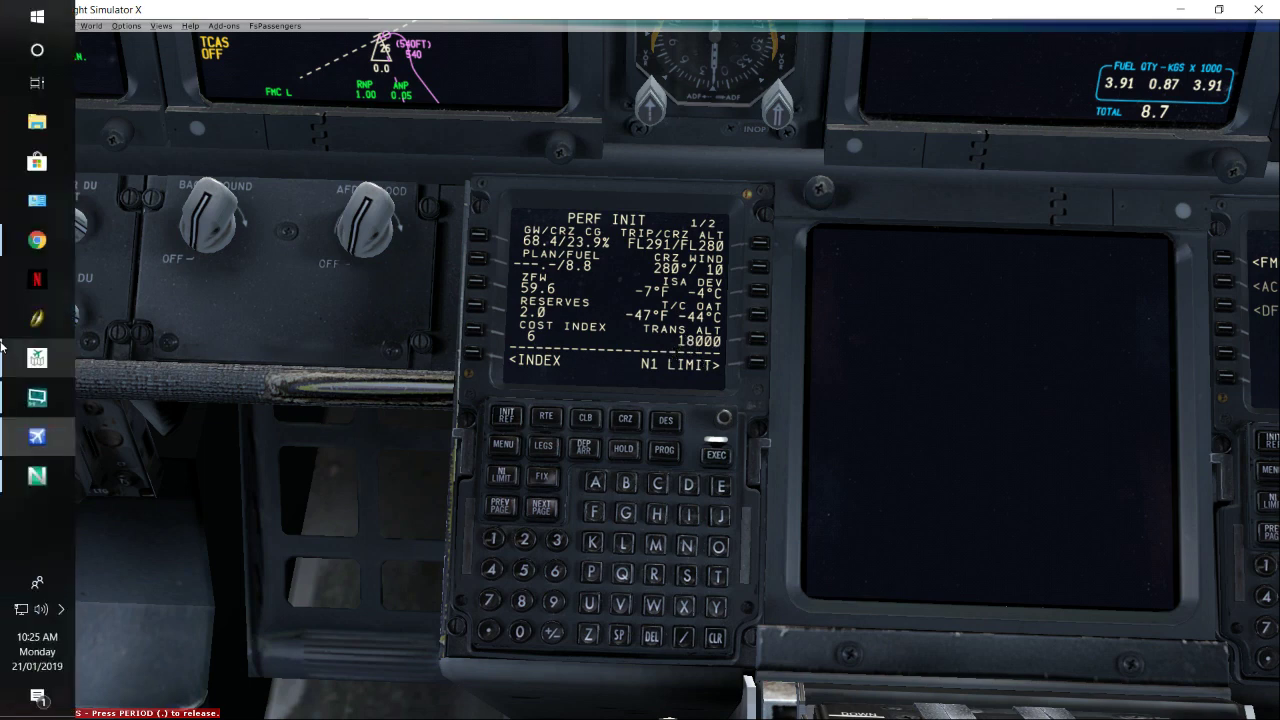
- Switch to Navigraph Charts and view the KJAX ARNEY 2 RNAV departure chart (10-3)
click(37, 357)
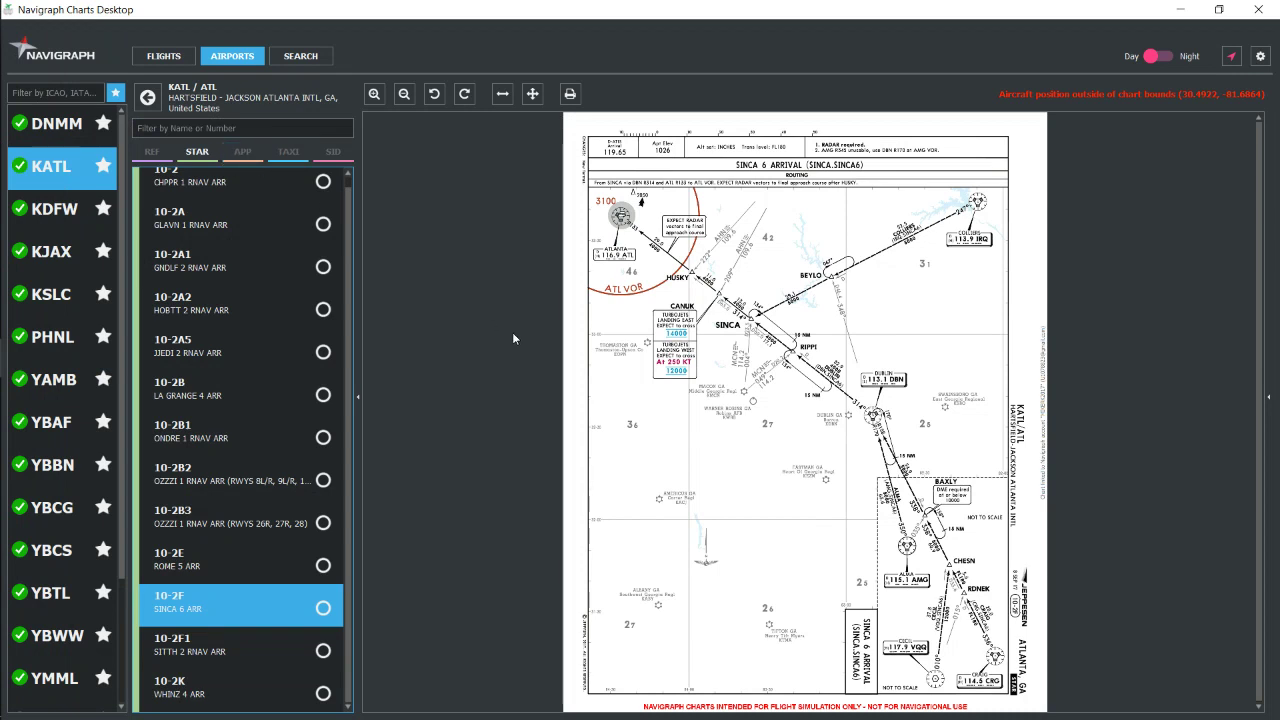
click(56, 256)
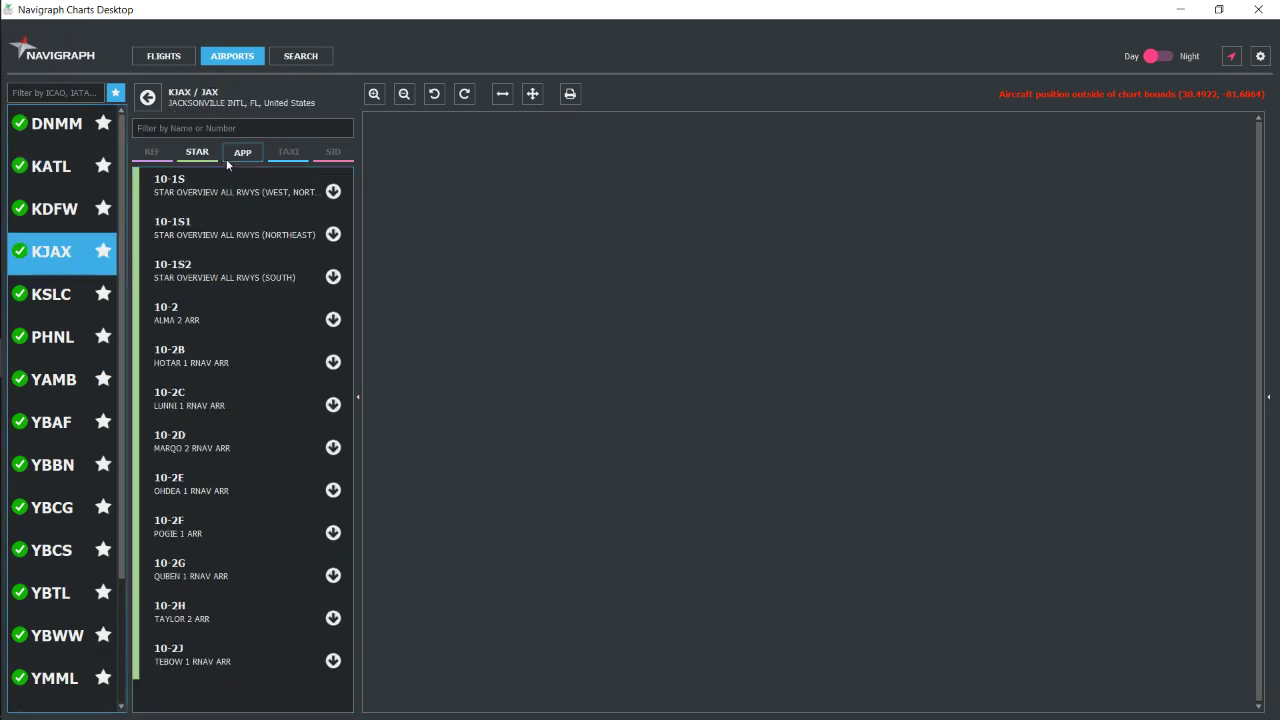
click(332, 153)
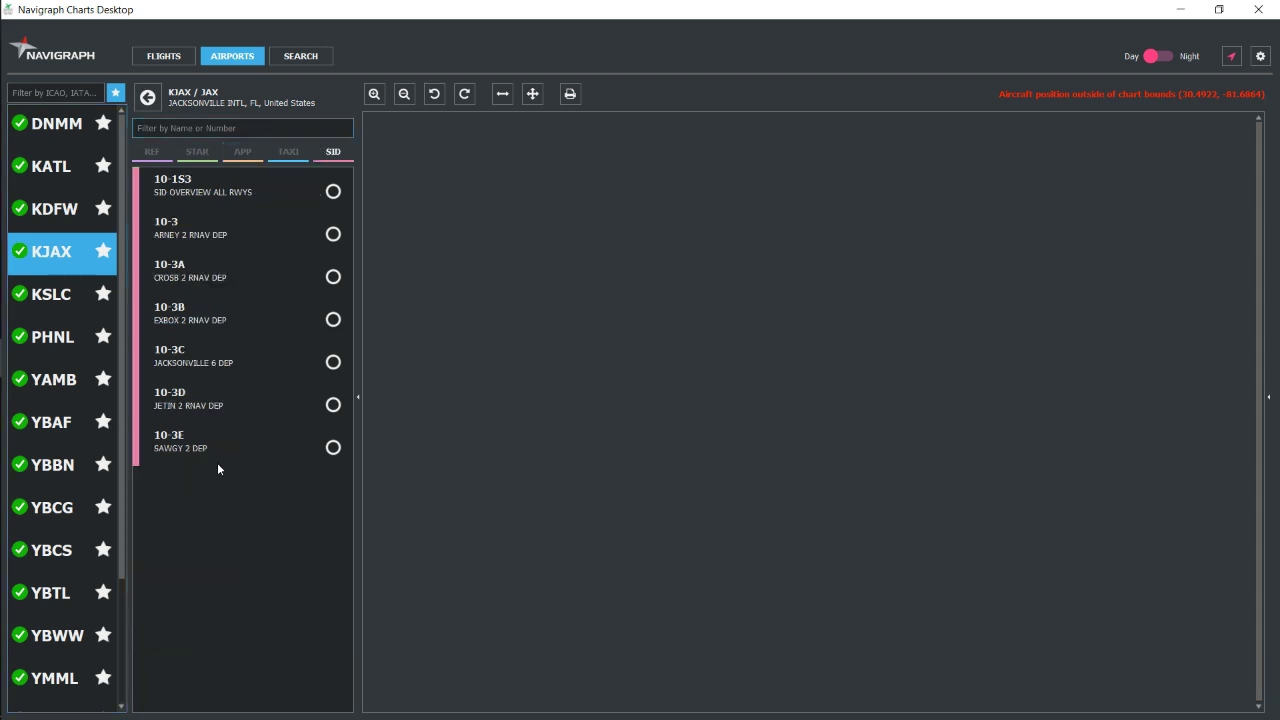
click(195, 228)
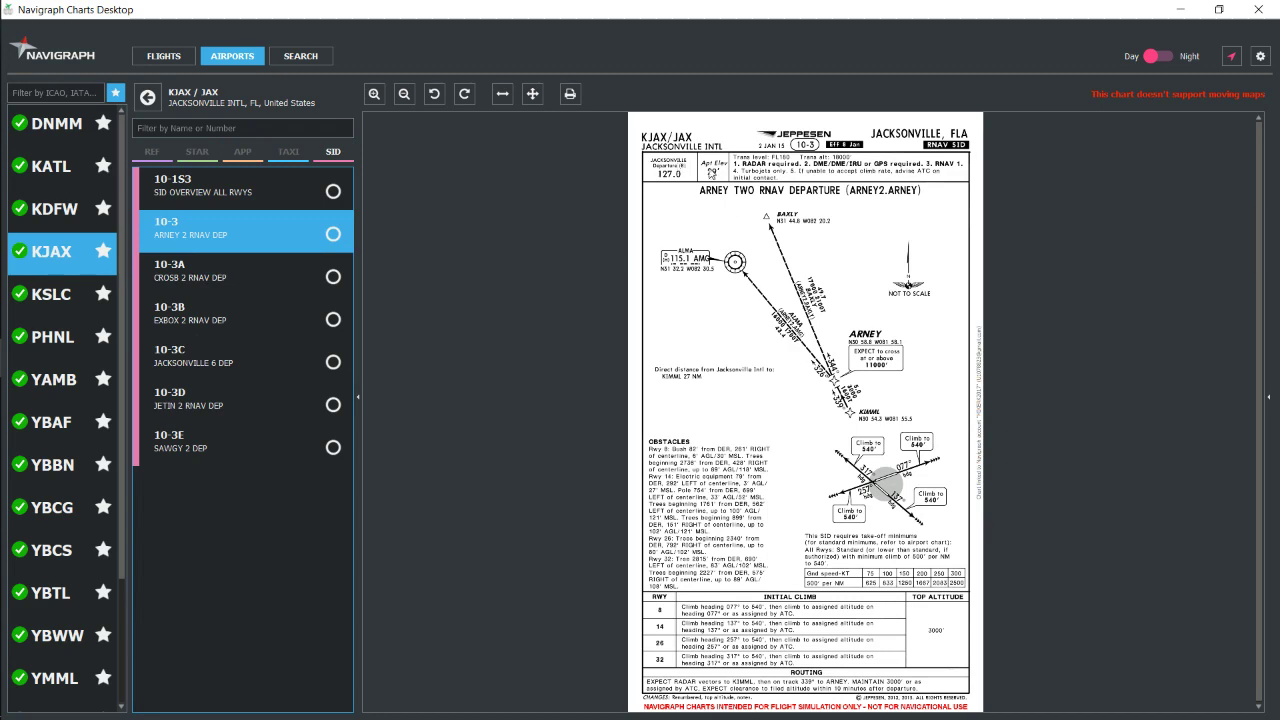
scroll(836, 548, up, 1)
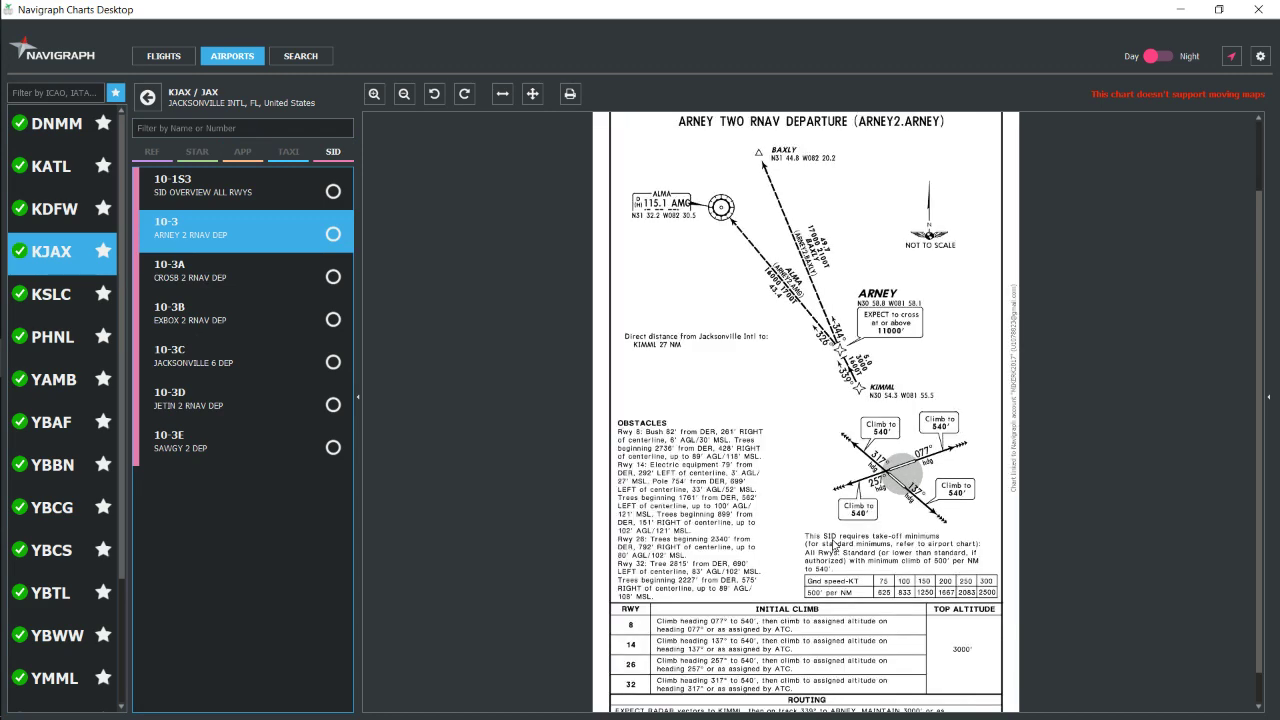